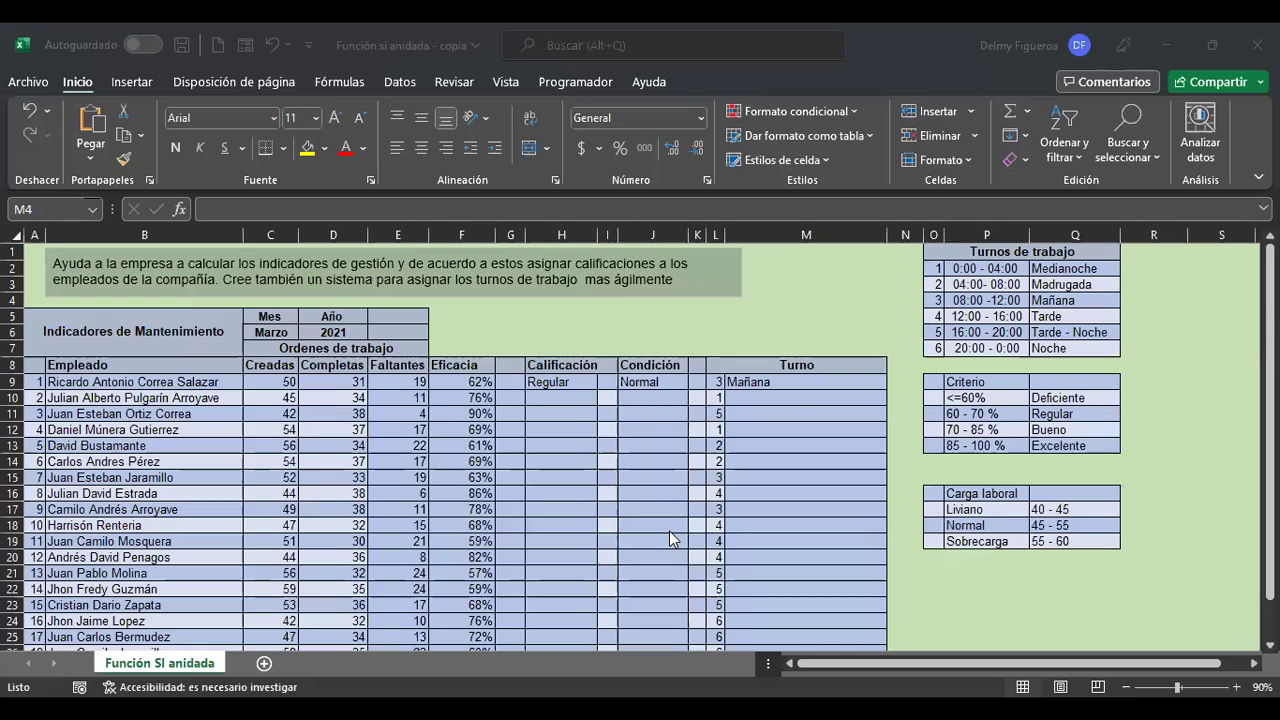
# - Read the exercise statement above the Indicadores de Mantenimiento table at an enlarged view
pyautogui.keyDown('ctrl'); pyautogui.scroll(2, 700, 481); pyautogui.keyUp('ctrl')
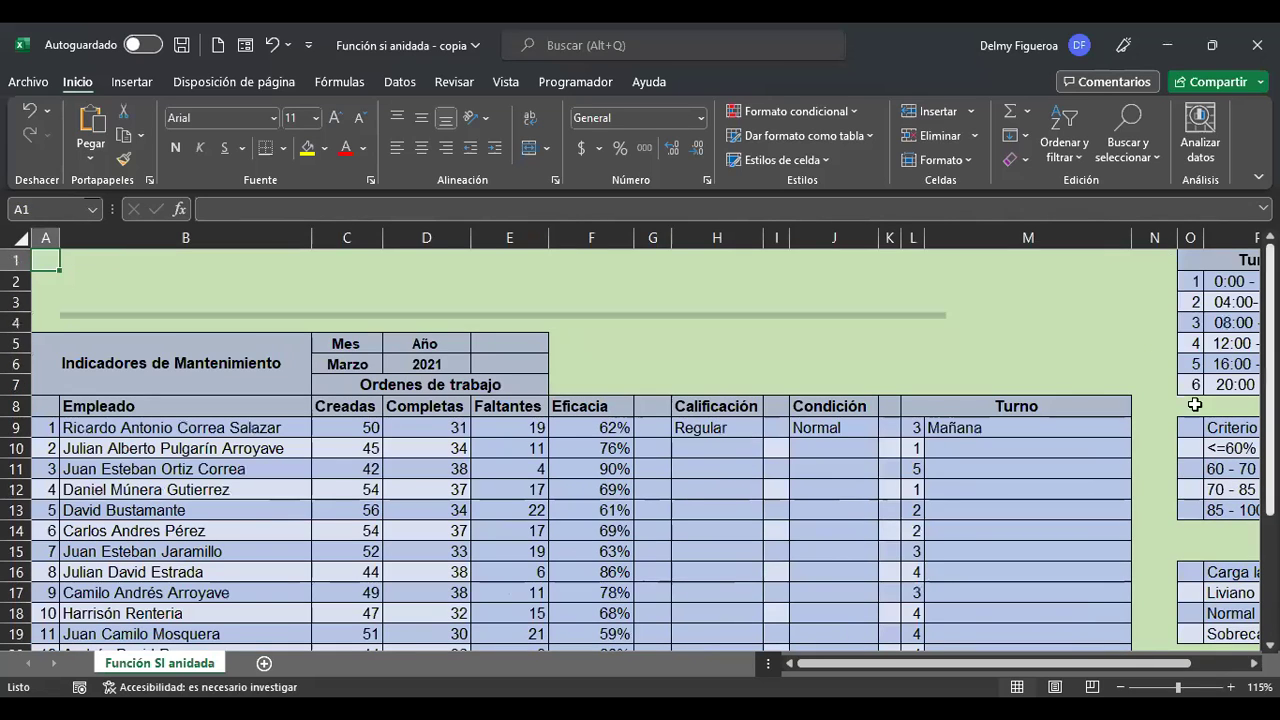
pyautogui.click(962, 363)
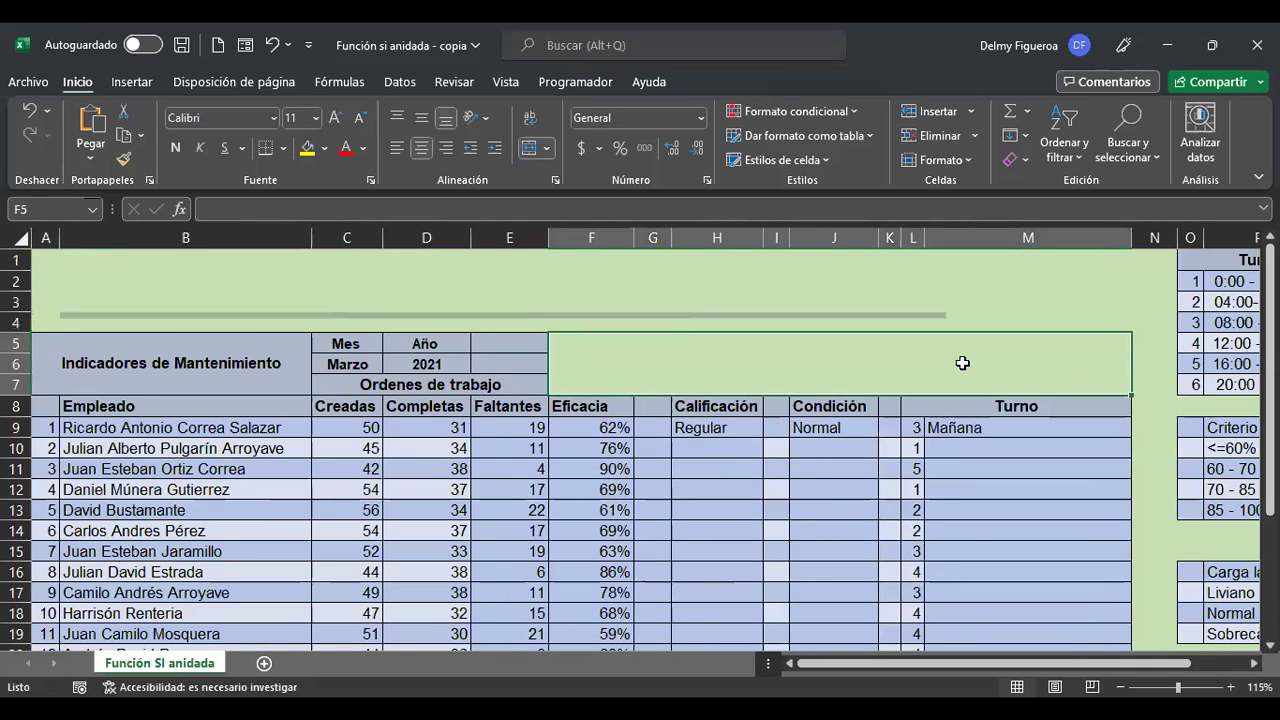
pyautogui.hotkey('ctrl', 'Home')
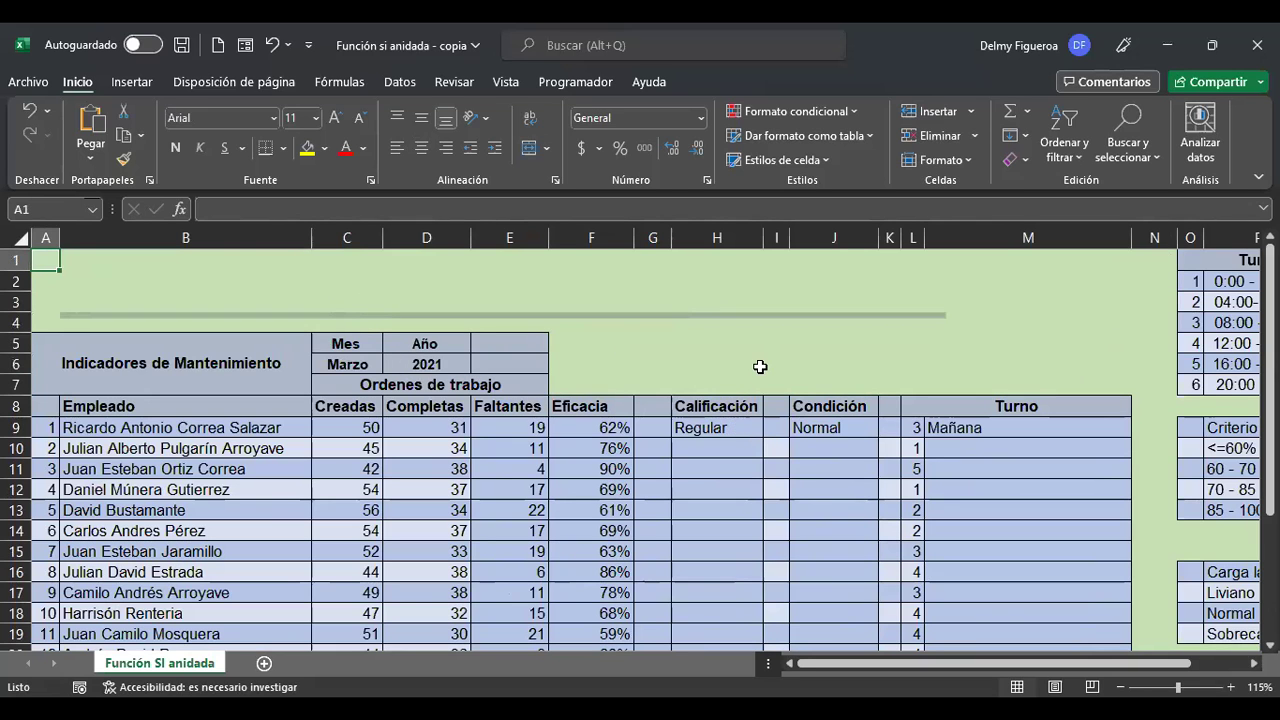
pyautogui.scroll(-1, 728, 422)
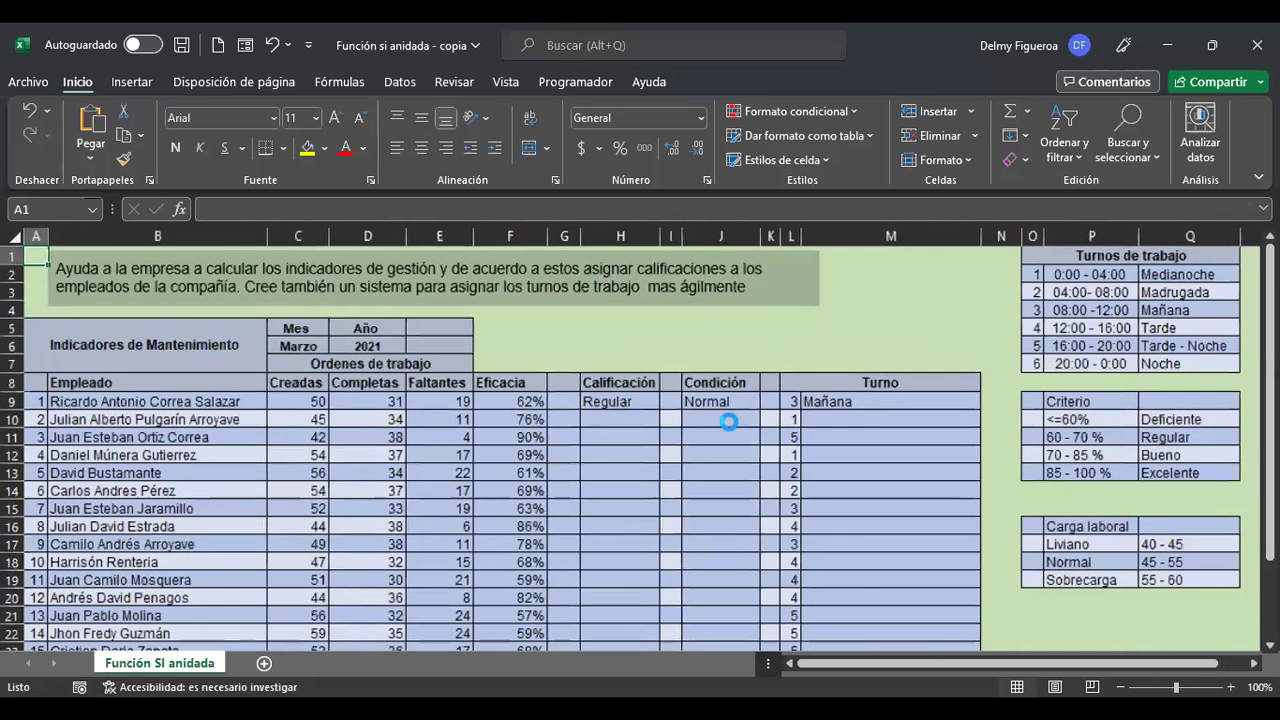
pyautogui.scroll(4, 728, 422)
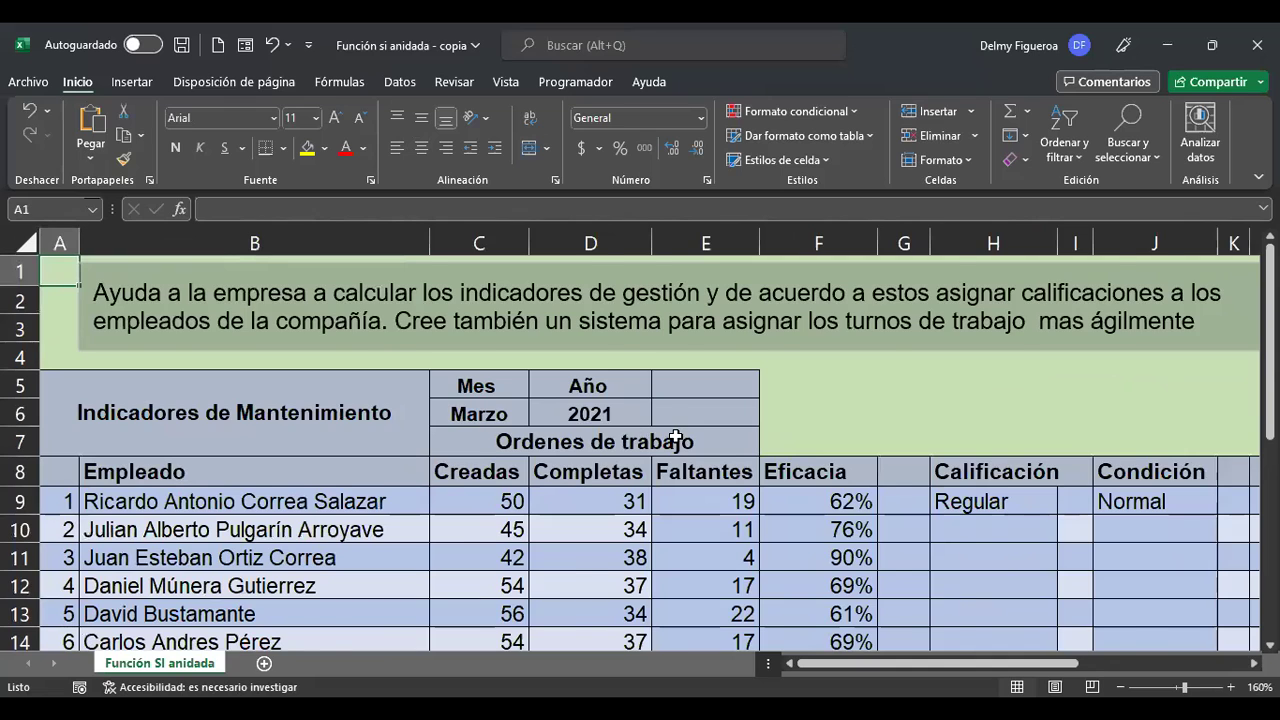
pyautogui.scroll(-1, 676, 437)
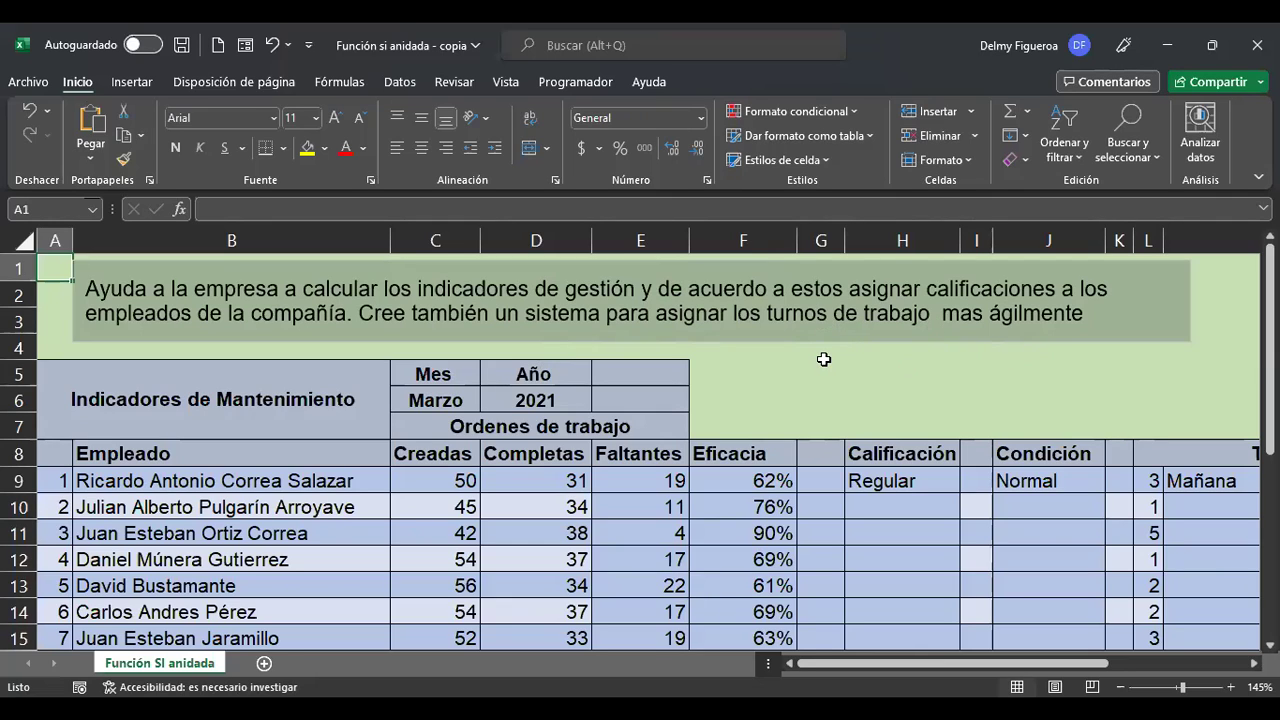
# - Review the table's title, month, year and work-order headings, plus the first employee's name, Creadas and Completas cells
pyautogui.click(287, 407)
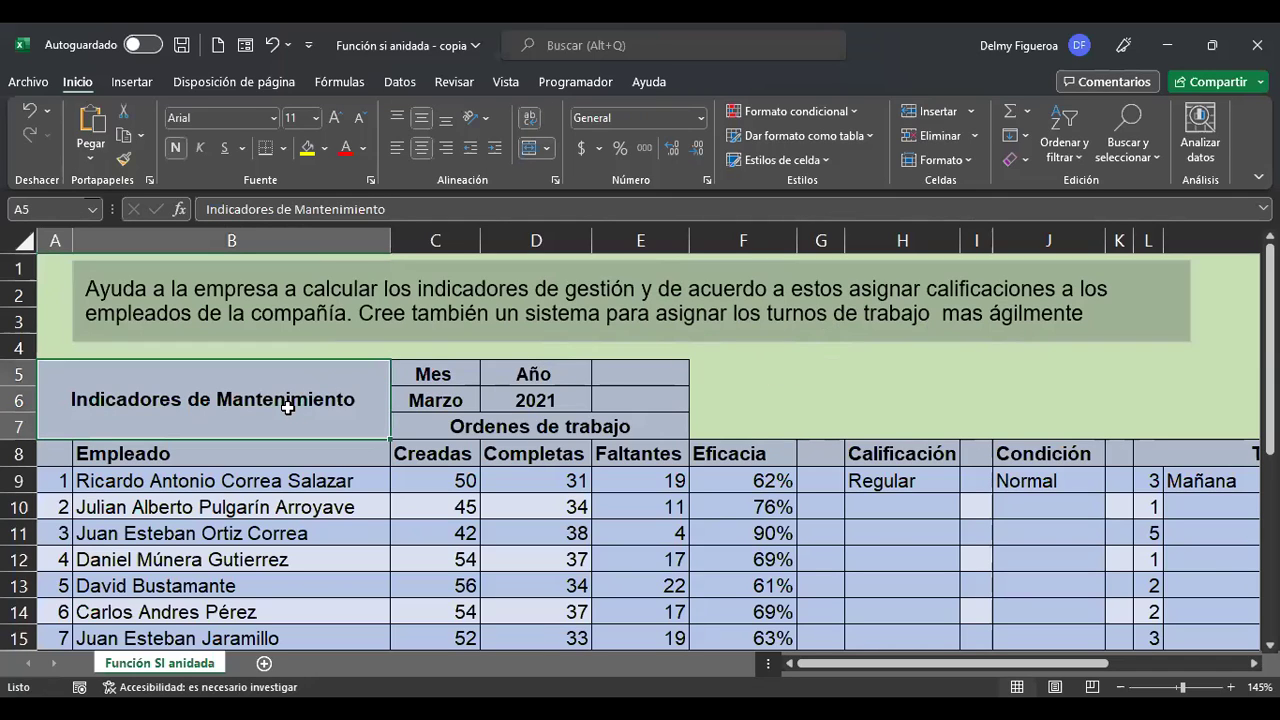
pyautogui.click(459, 399)
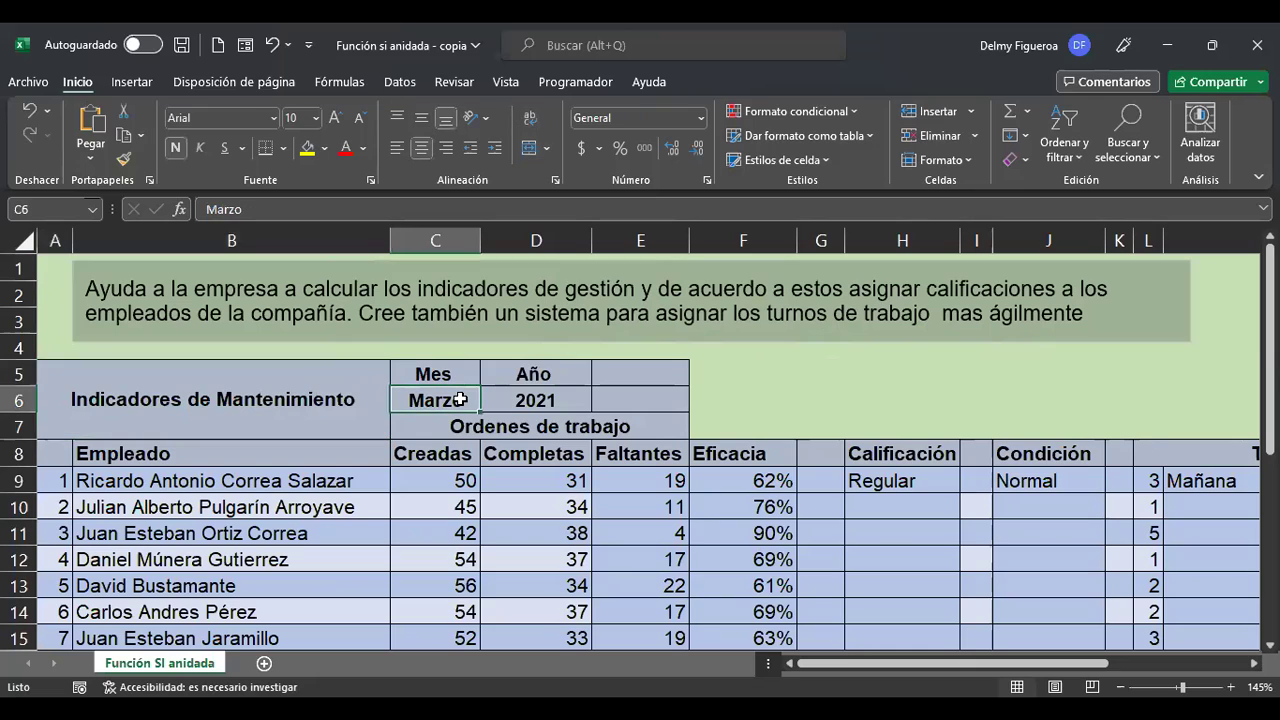
pyautogui.click(575, 396)
pyautogui.click(467, 426)
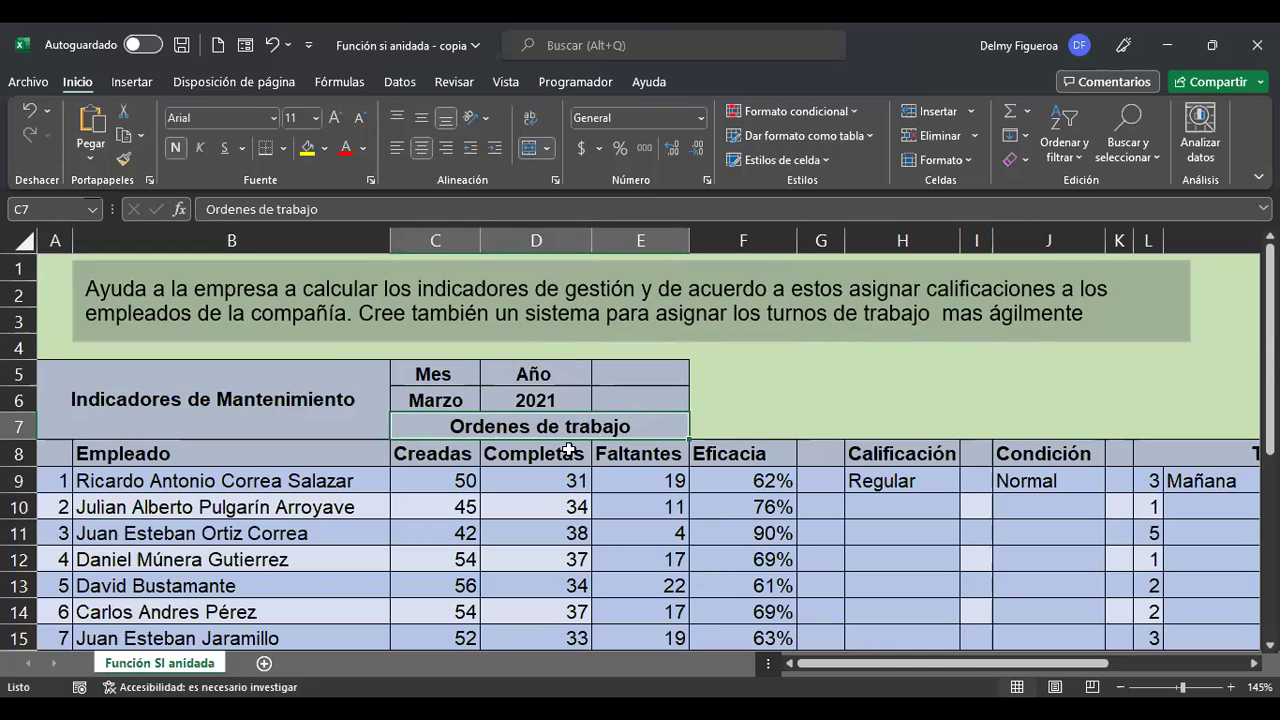
pyautogui.click(319, 481)
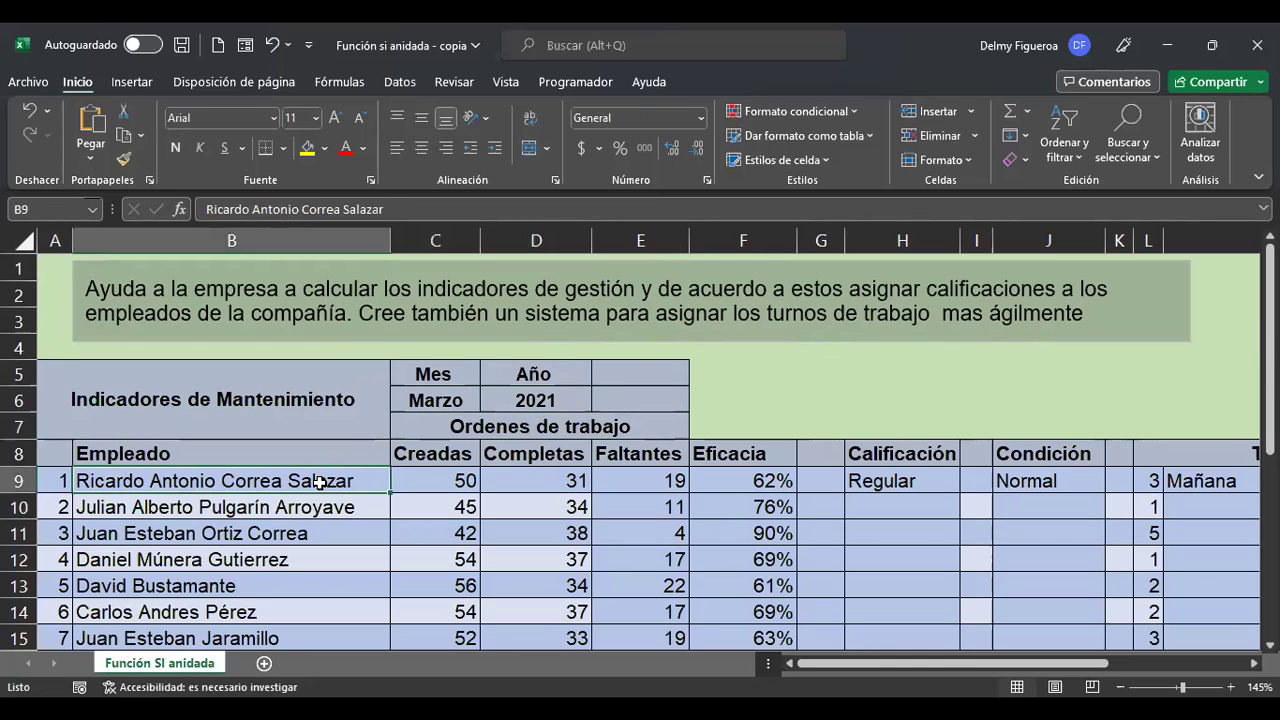
pyautogui.click(445, 476)
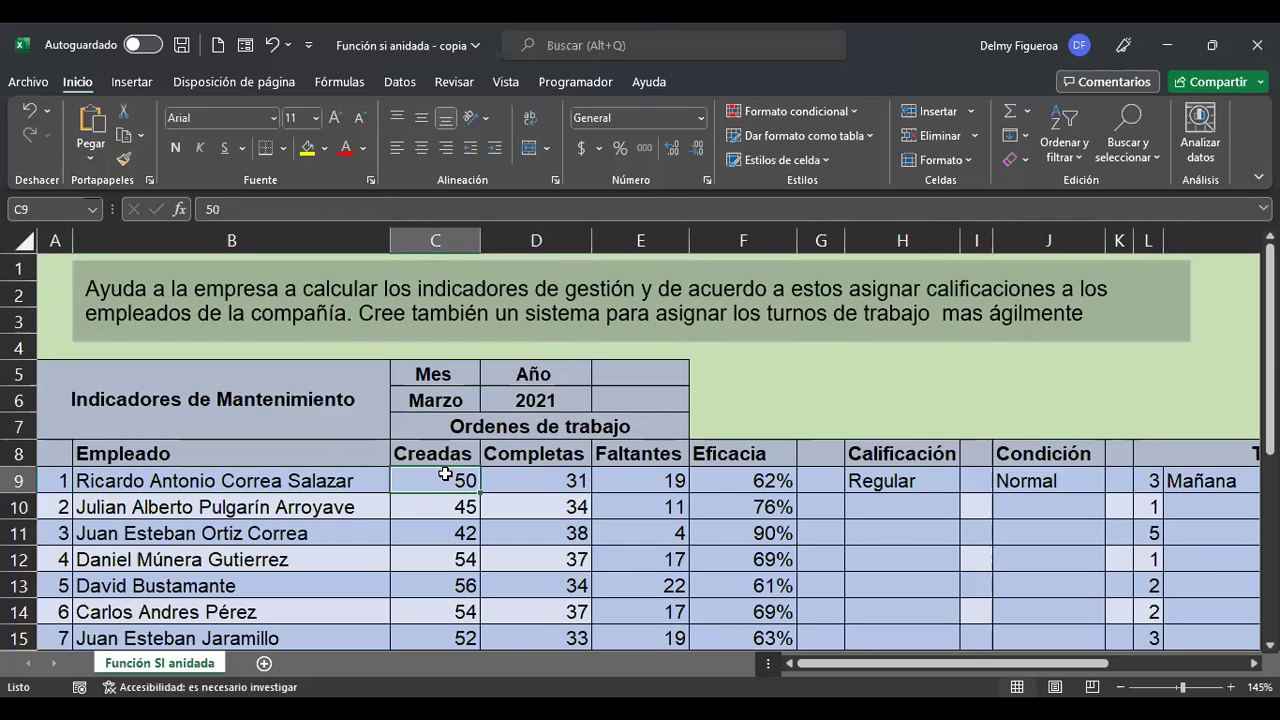
pyautogui.click(535, 474)
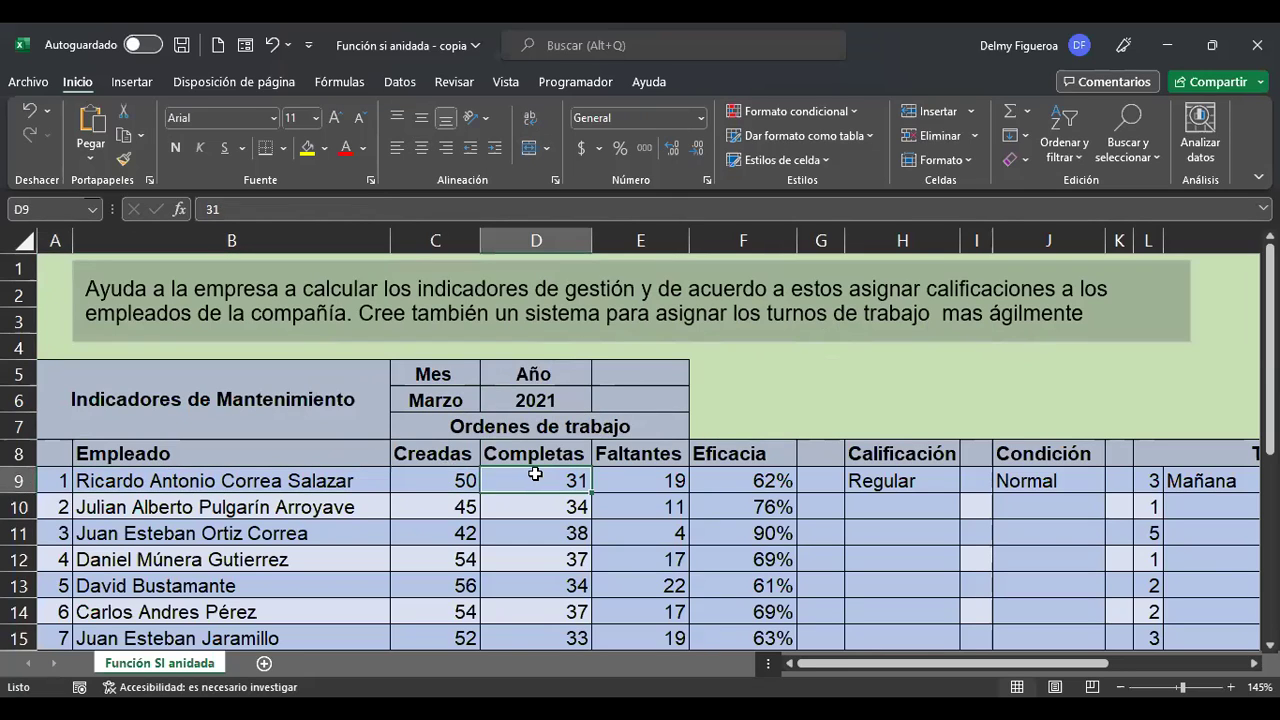
# - Inspect the formulas behind the first employee's Faltantes and Eficacia values in E9 and F9
pyautogui.click(649, 483)
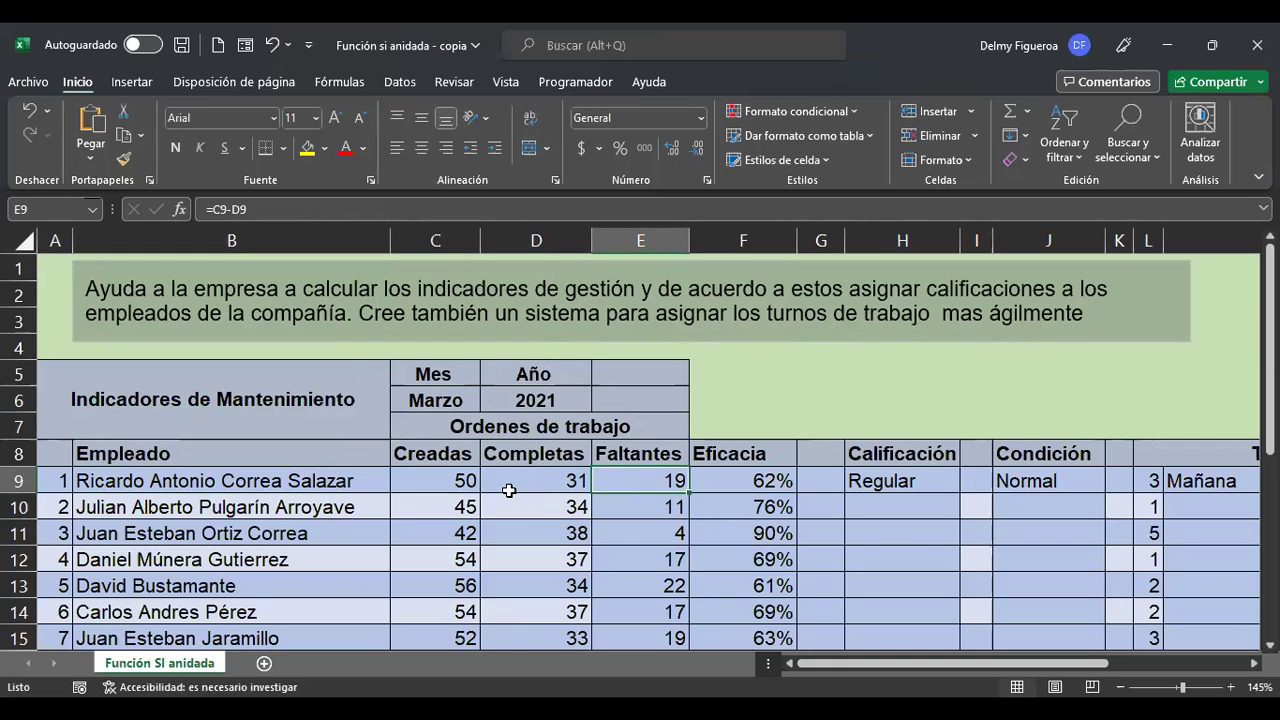
pyautogui.press('F2')
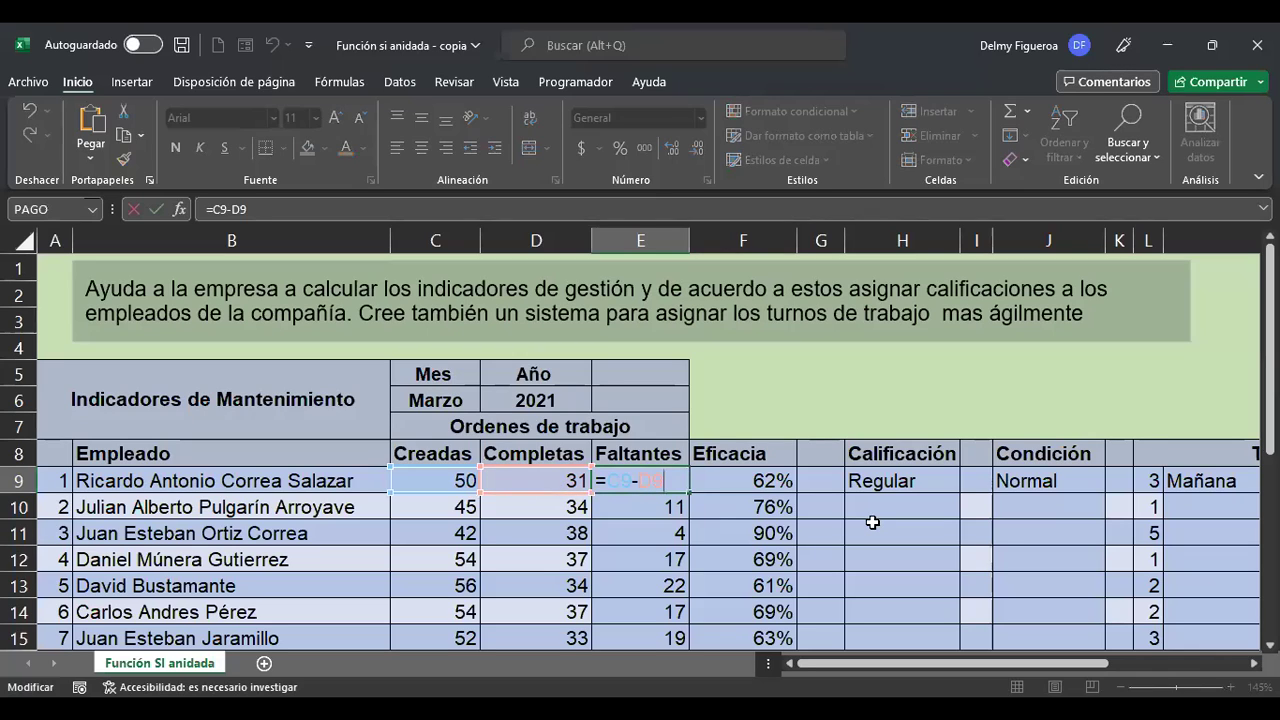
pyautogui.press('Return')
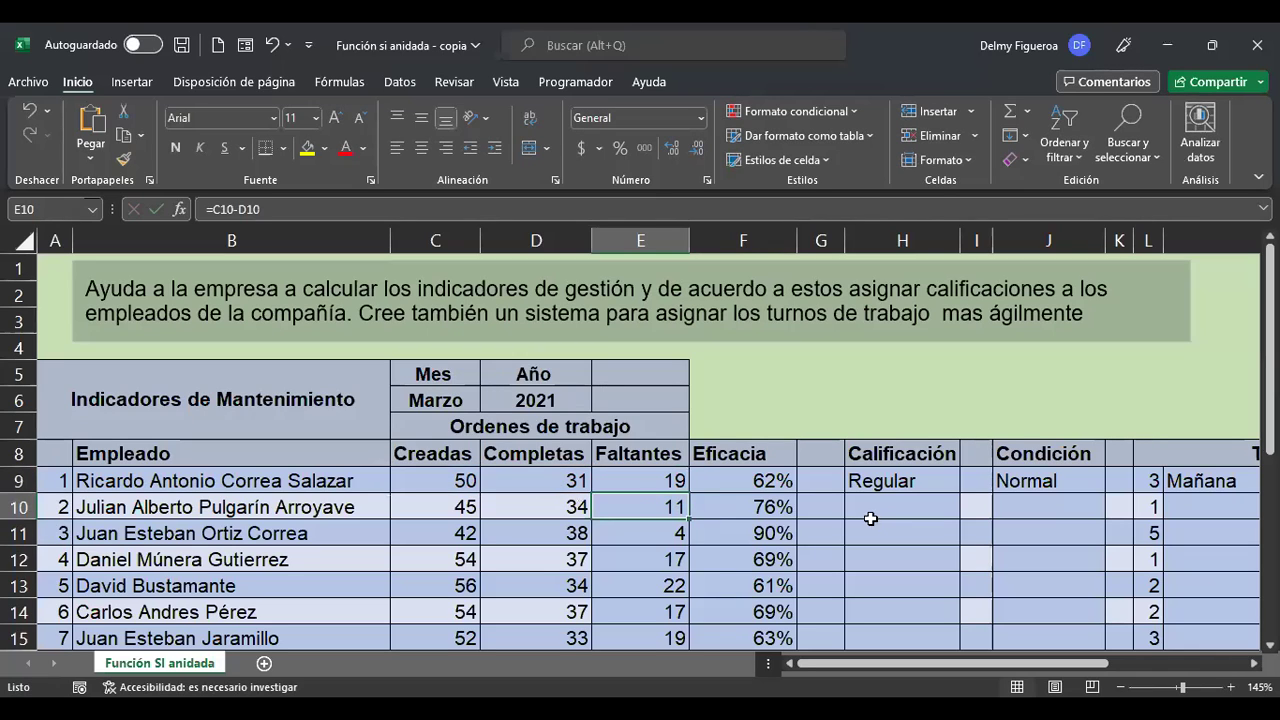
pyautogui.click(748, 478)
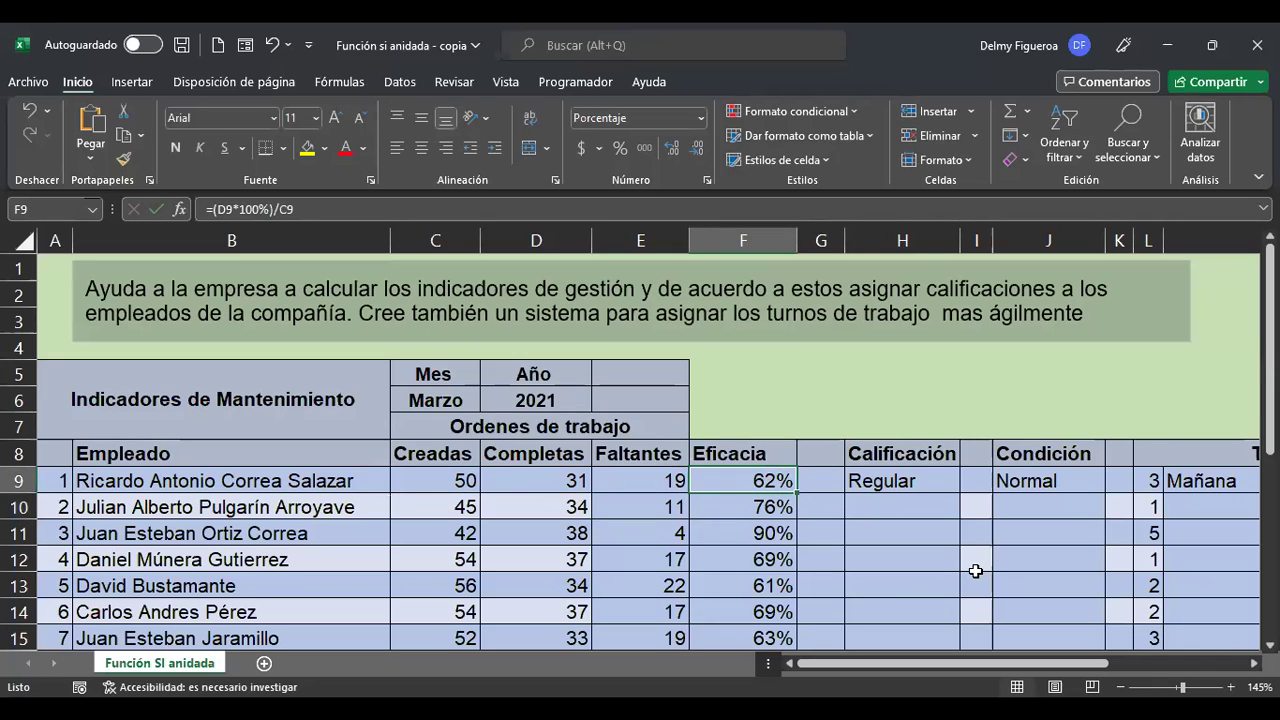
pyautogui.press('F2')
pyautogui.doubleClick(722, 480)
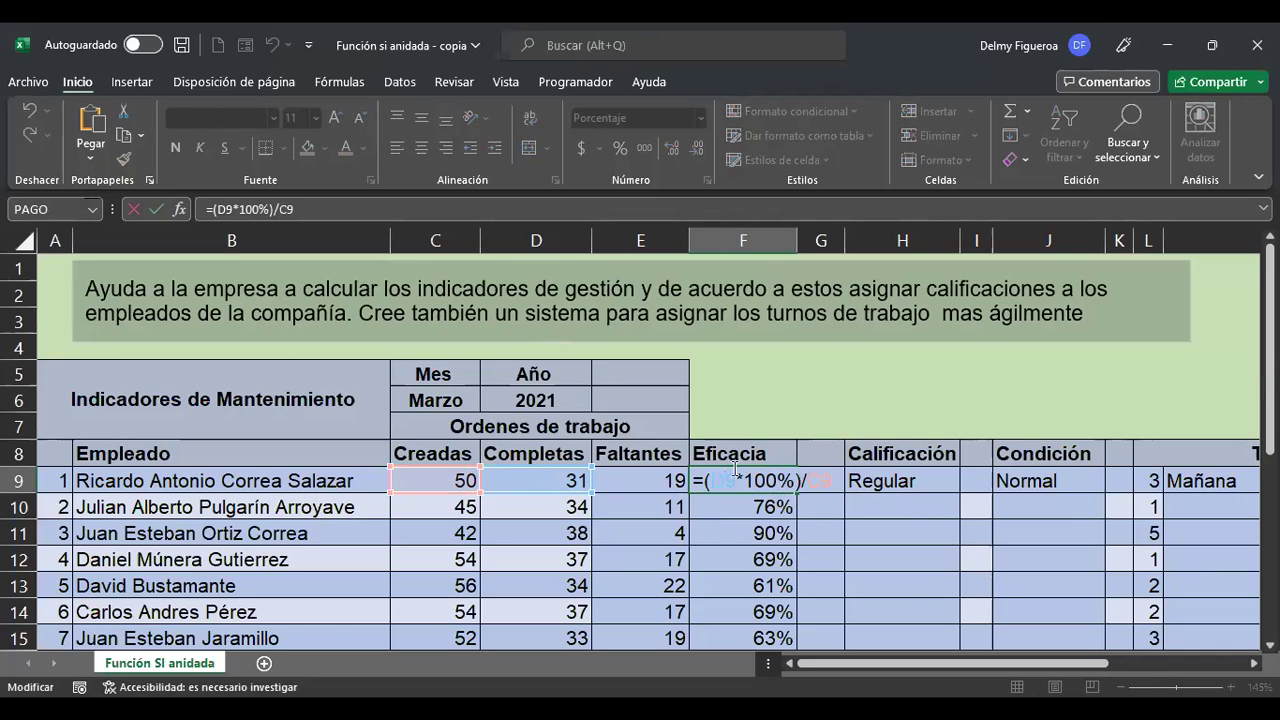
pyautogui.click(536, 484)
pyautogui.press('Return')
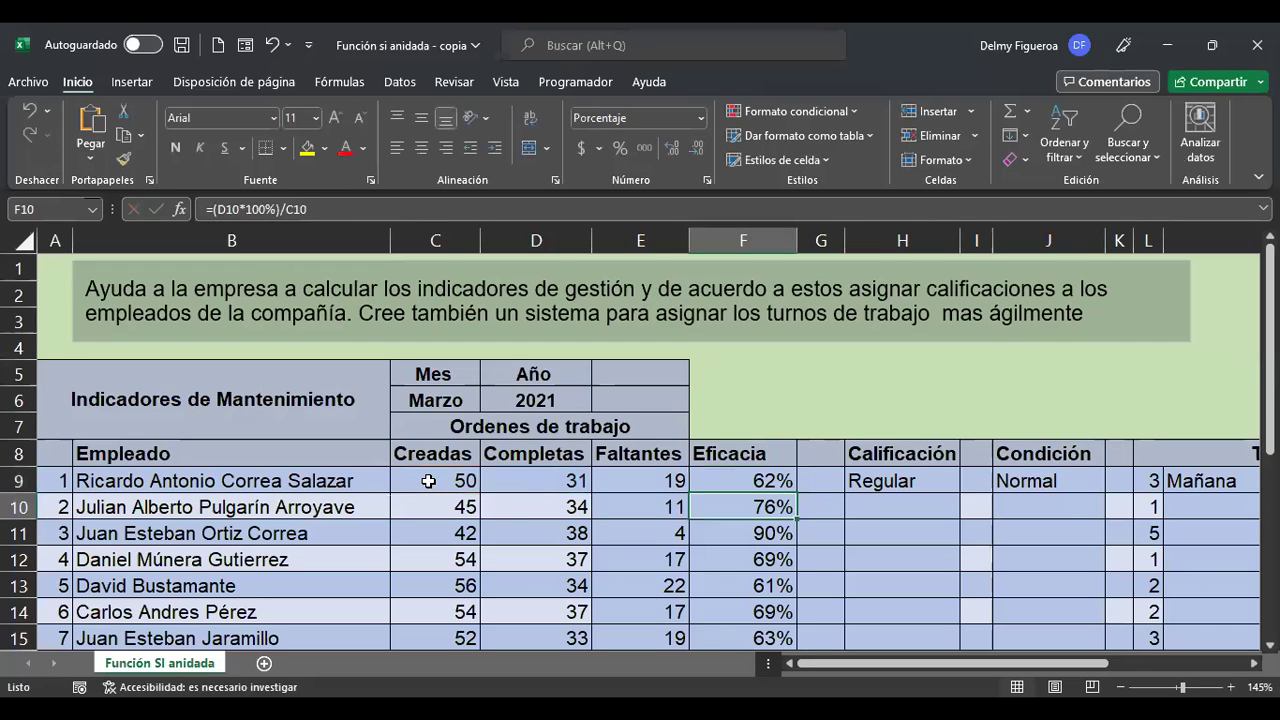
# - Break the nested SI formula in Calificación cell H9 into separate lines, one for each SI condition
pyautogui.click(936, 480)
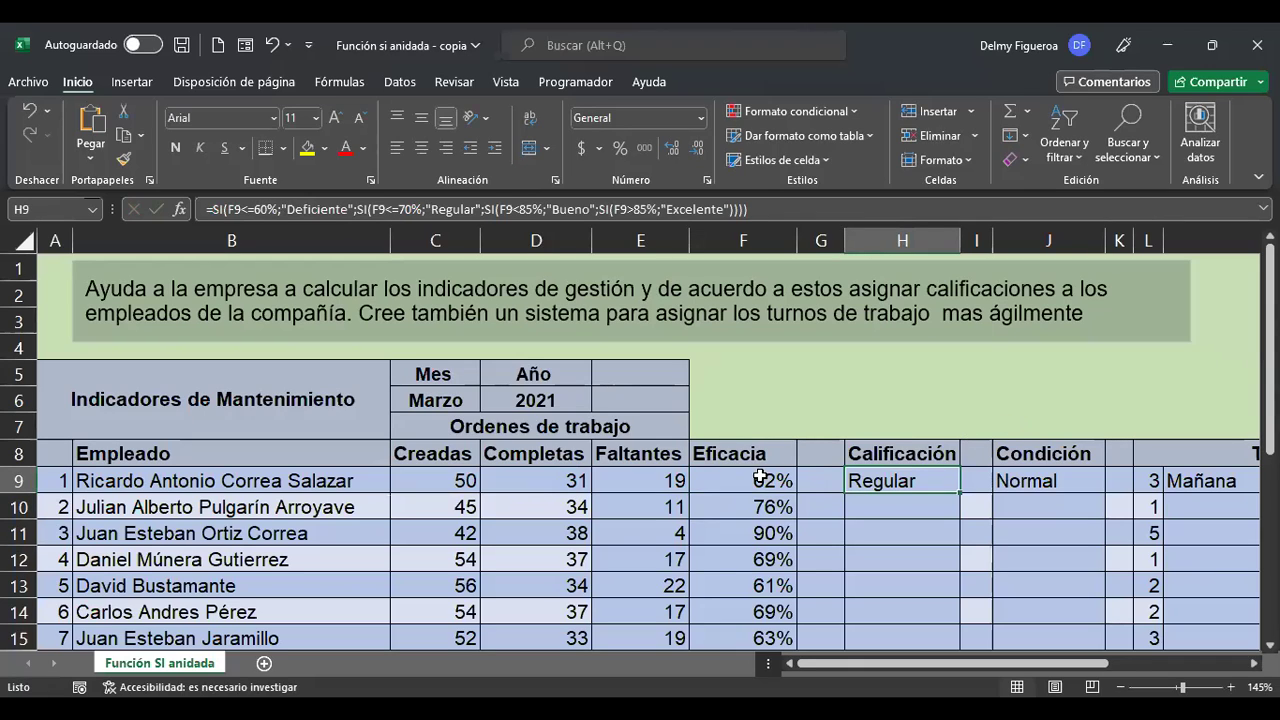
pyautogui.doubleClick(927, 480)
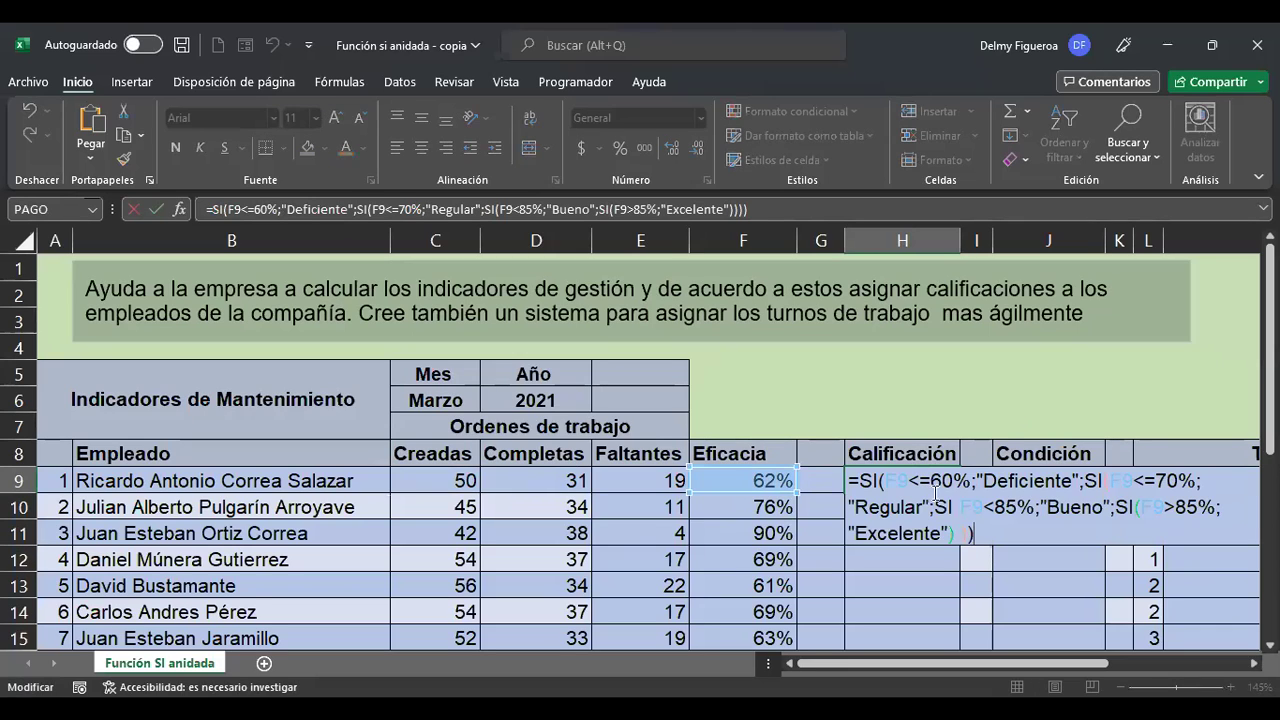
pyautogui.click(1090, 480)
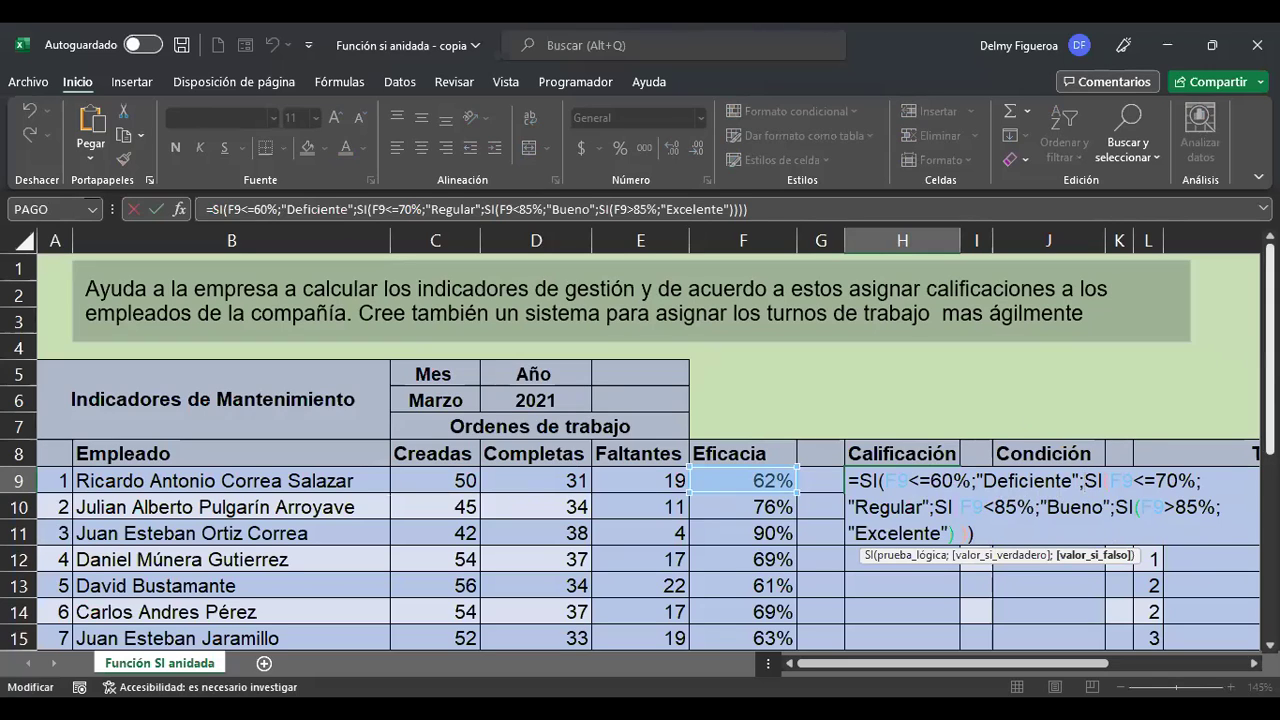
pyautogui.hotkey('alt', 'Return')
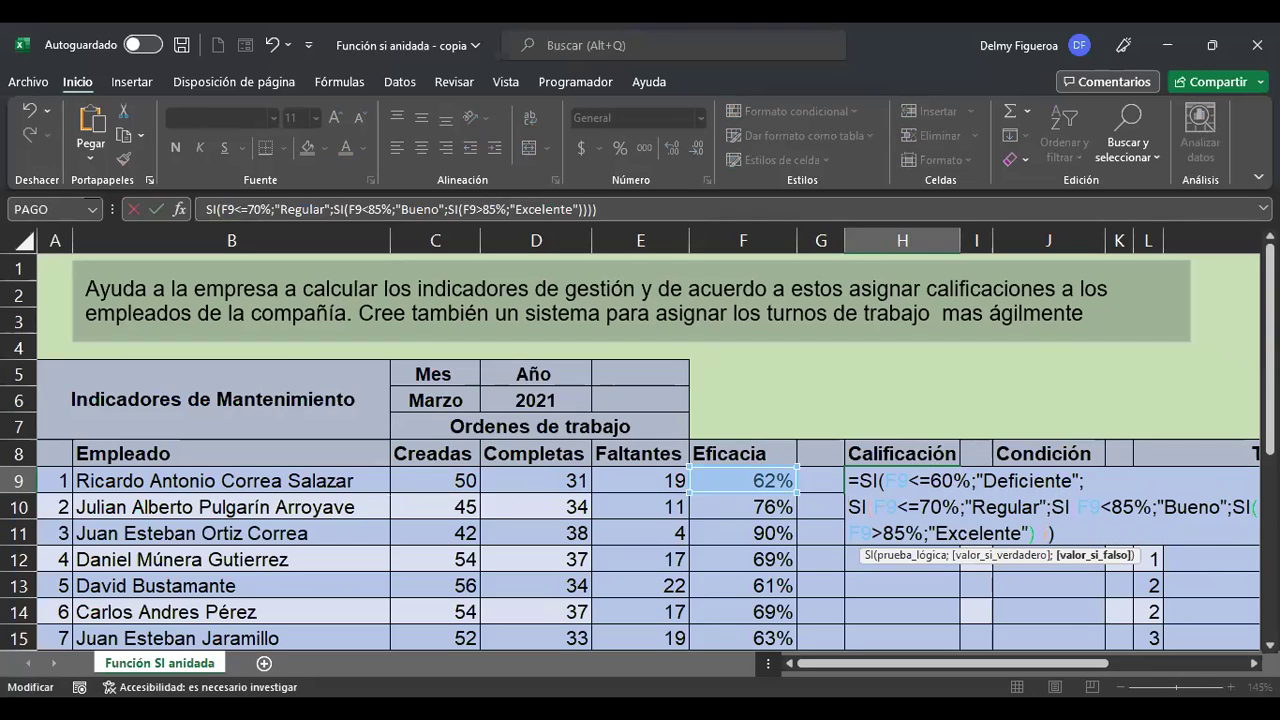
pyautogui.click(1052, 507)
pyautogui.hotkey('alt', 'Return')
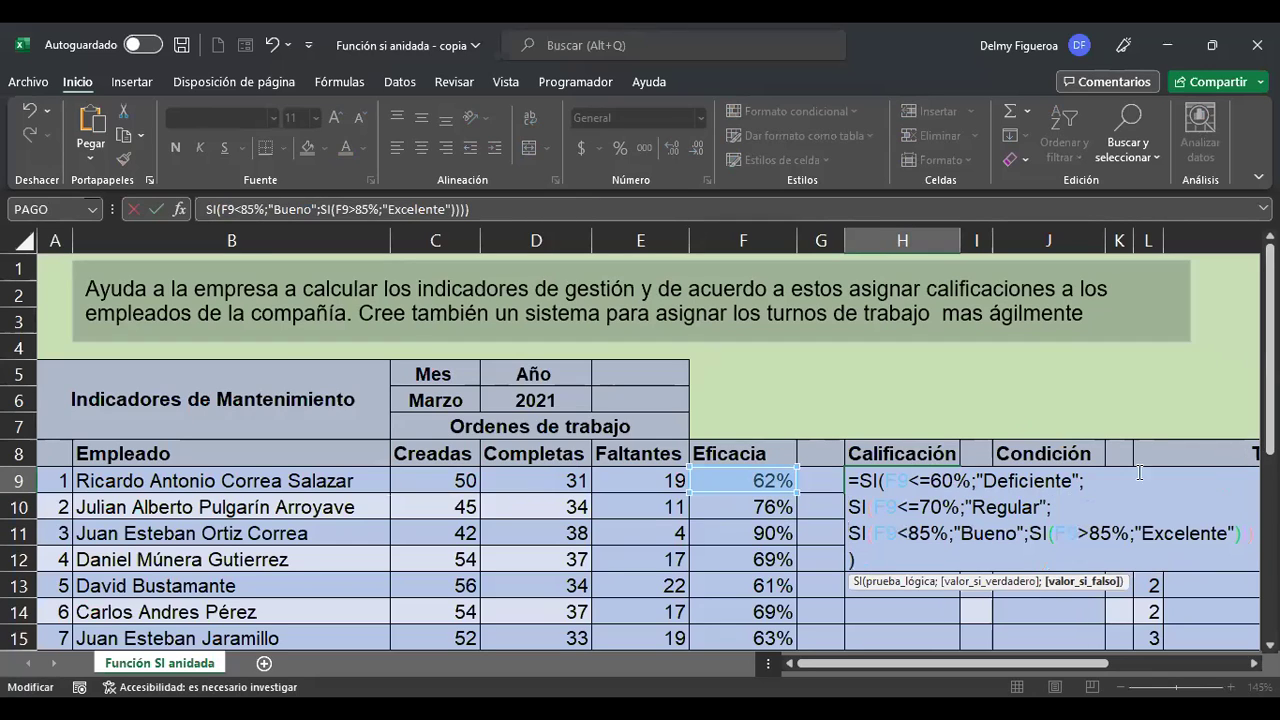
pyautogui.click(1035, 526)
pyautogui.hotkey('alt', 'Return')
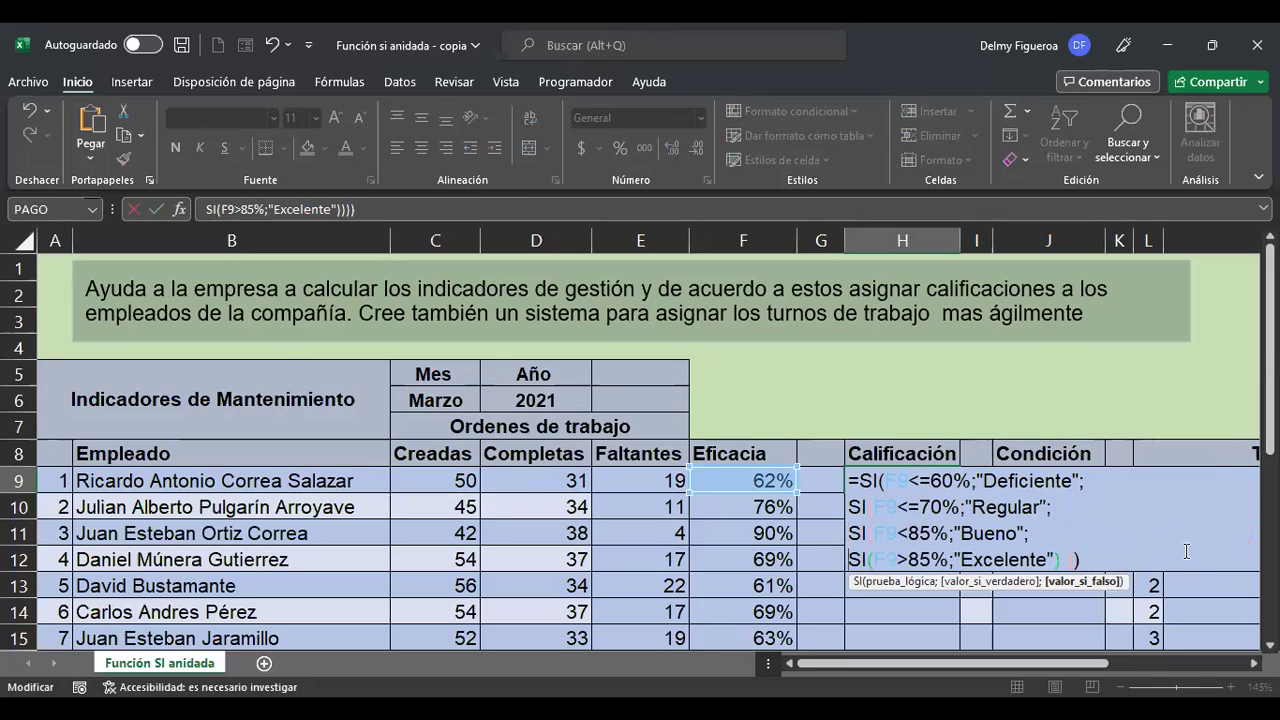
# - Examine the conditions and rating texts in H9's nested SI formula, from the 60% threshold through the "Excelente" case
pyautogui.click(944, 483)
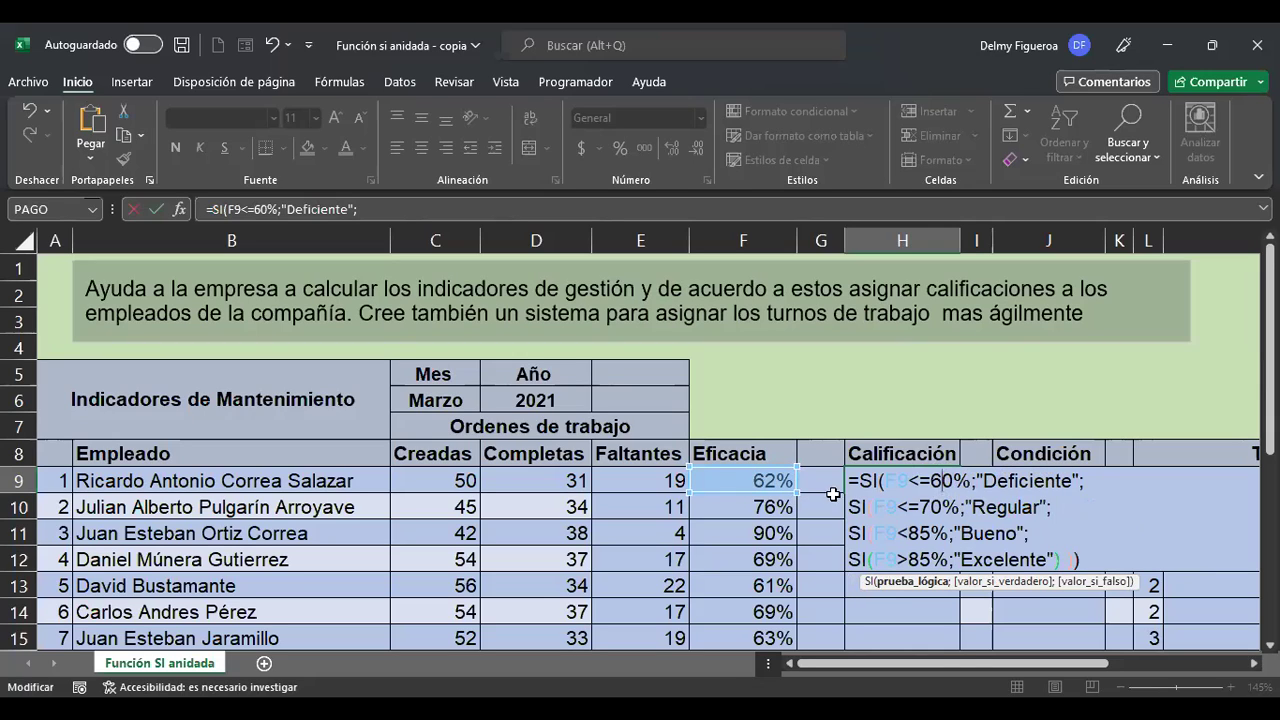
pyautogui.click(935, 508)
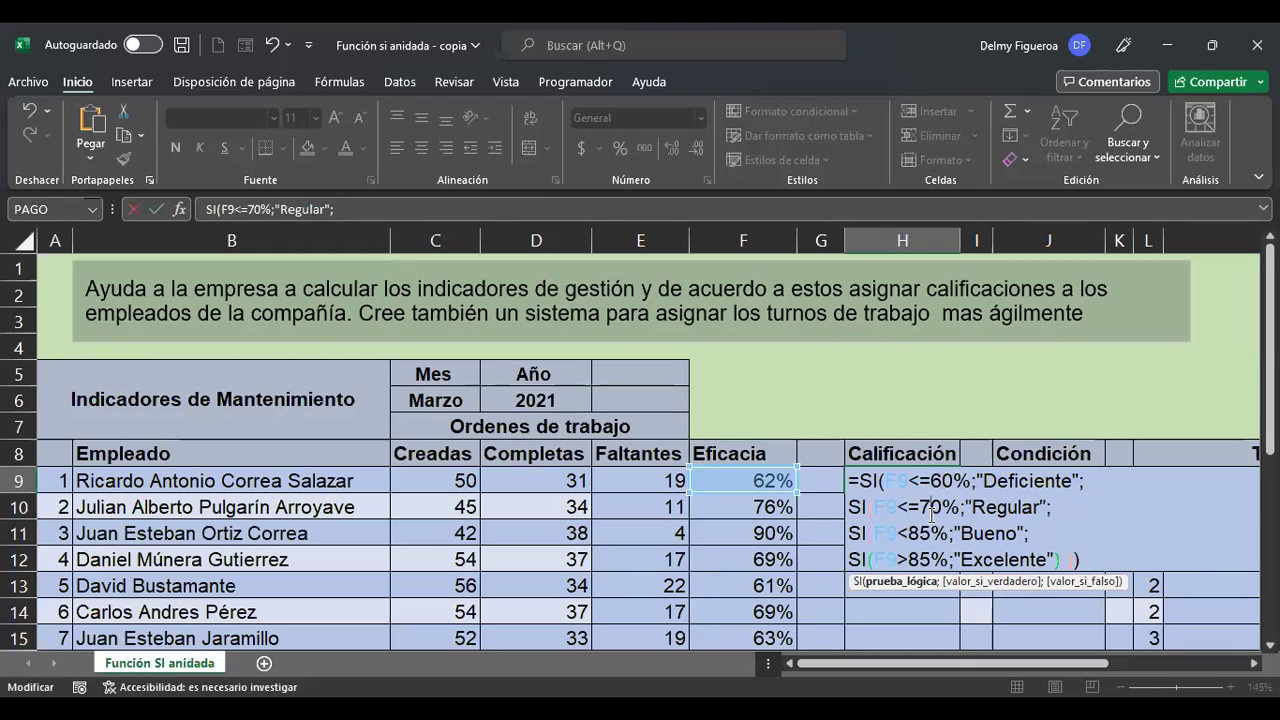
pyautogui.click(1030, 506)
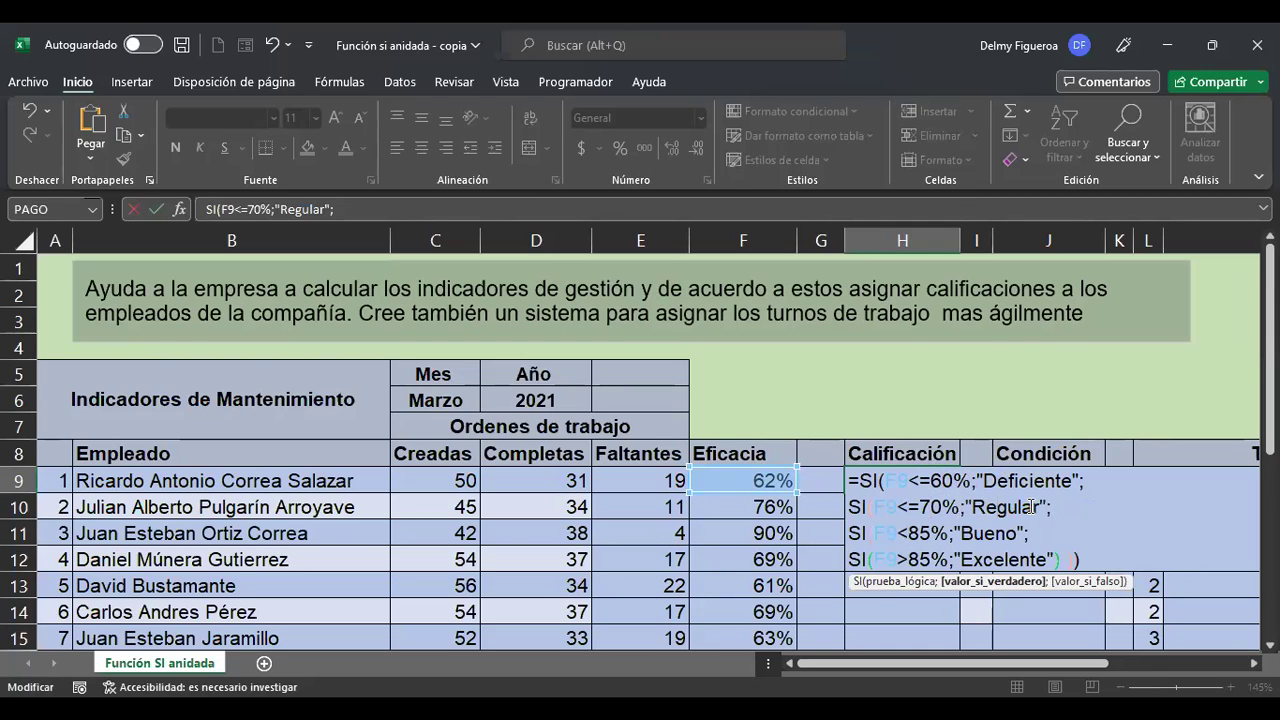
pyautogui.click(917, 533)
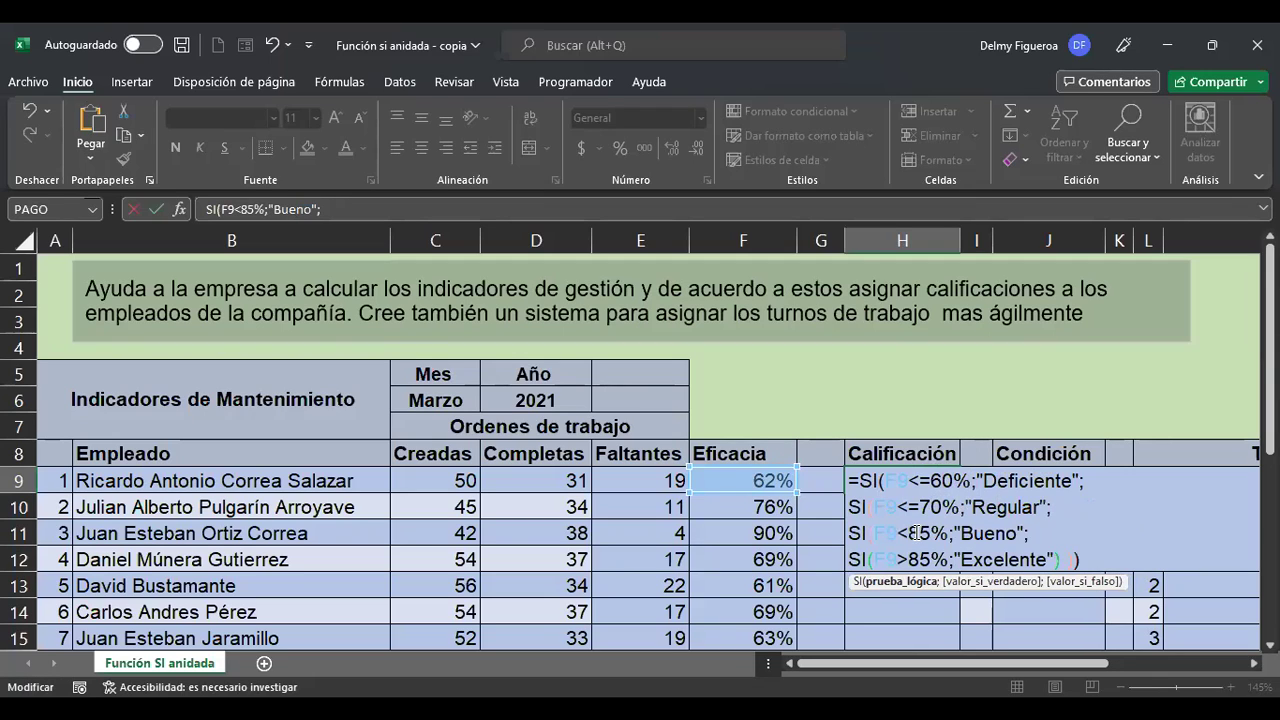
pyautogui.click(979, 534)
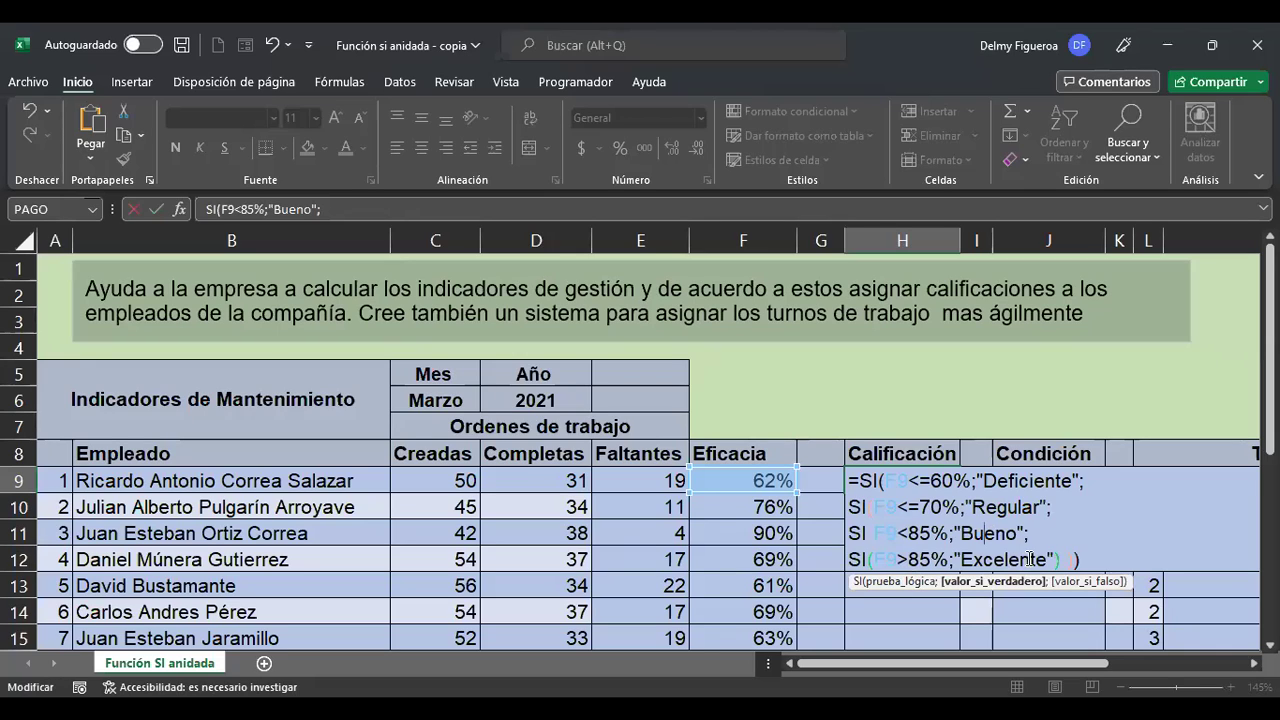
pyautogui.click(990, 558)
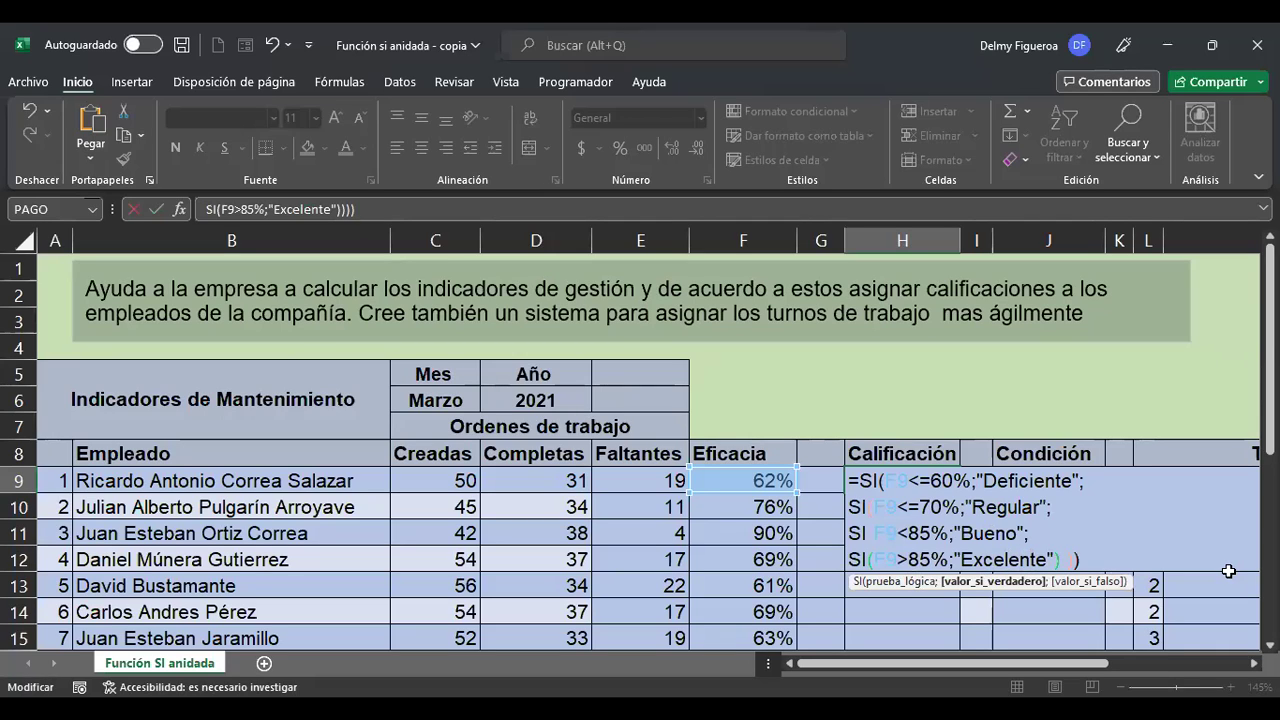
# - Check the closing parentheses and the "Deficiente" argument of H9's nested SI formula, and commit the multi-line formula
pyautogui.press('Right')
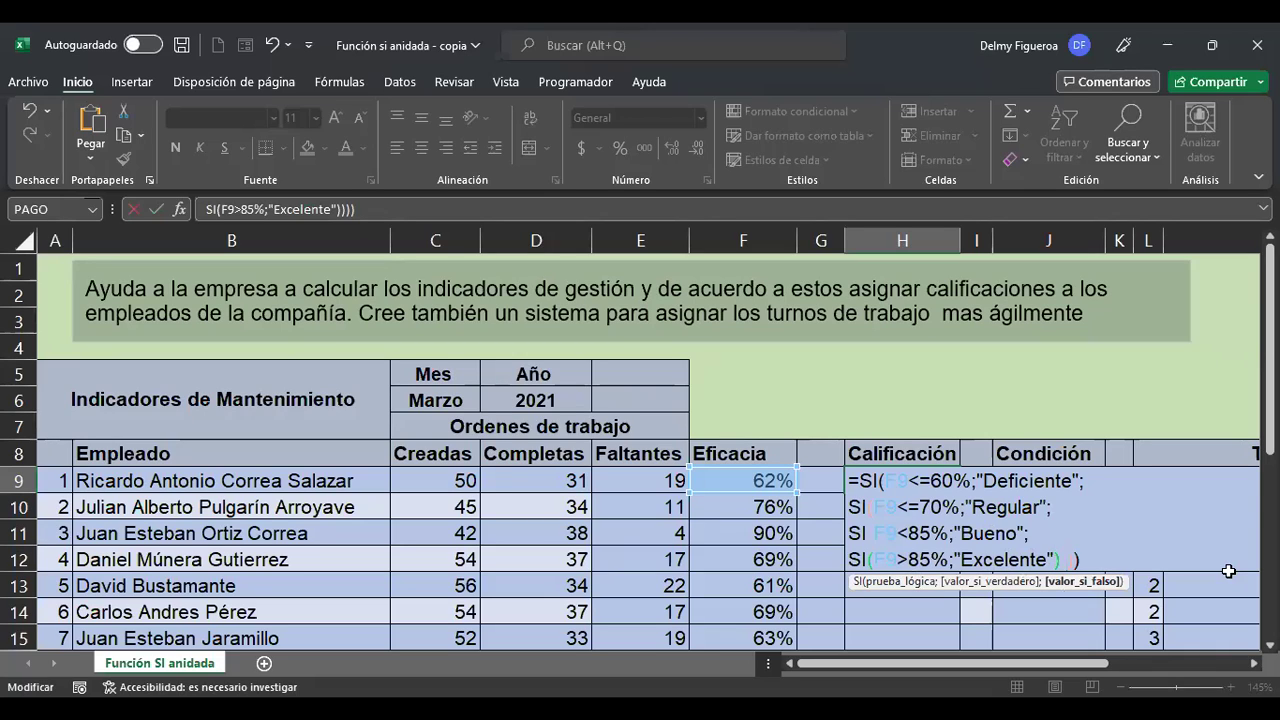
pyautogui.press('Right')
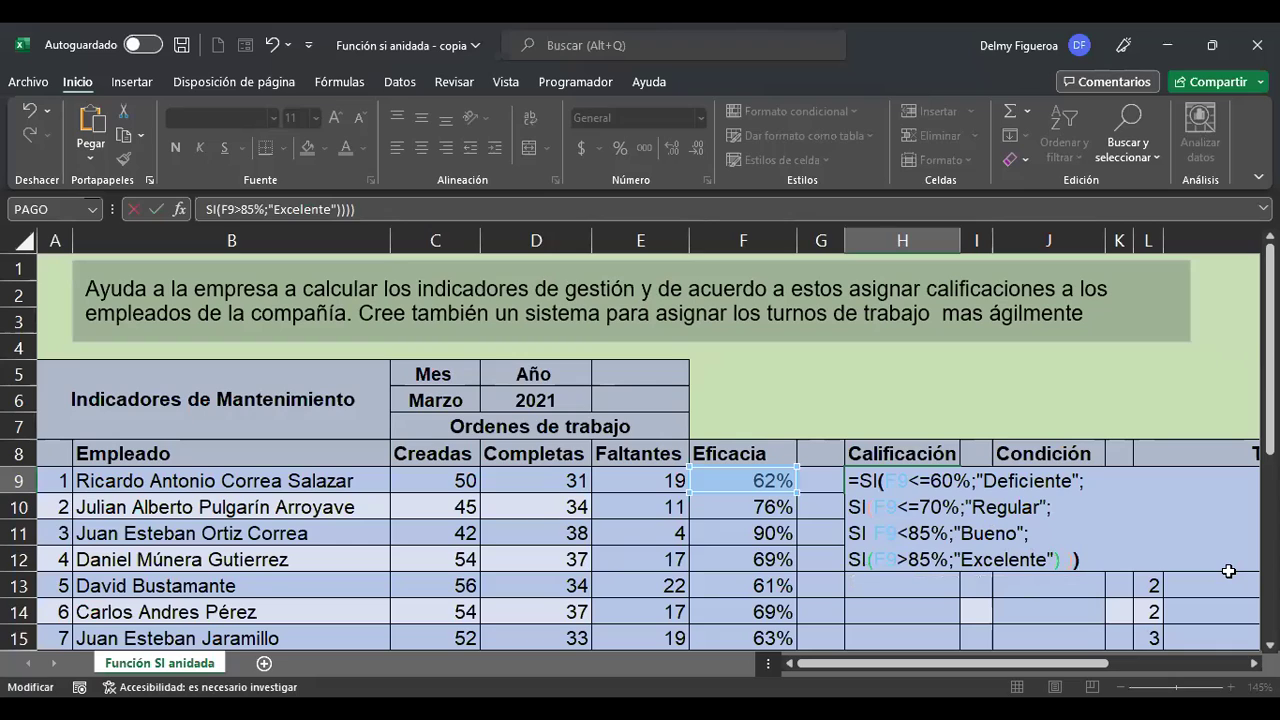
pyautogui.press('Left')
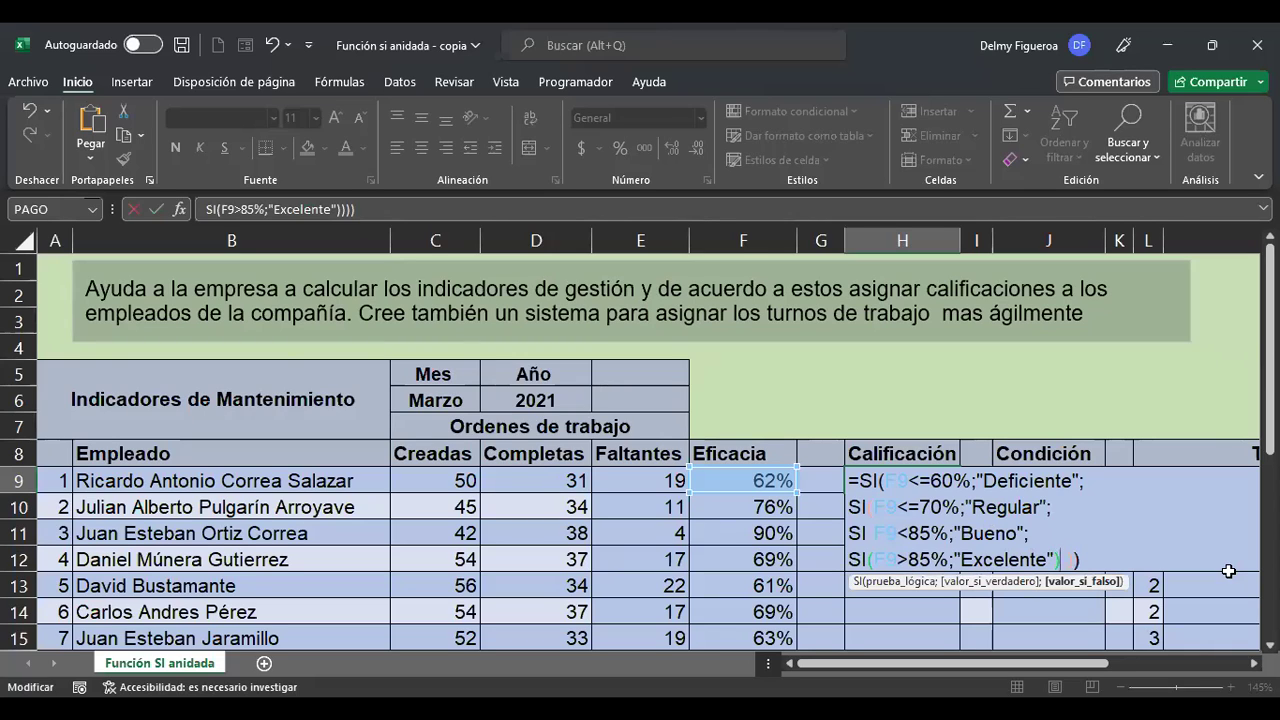
pyautogui.press('Left')
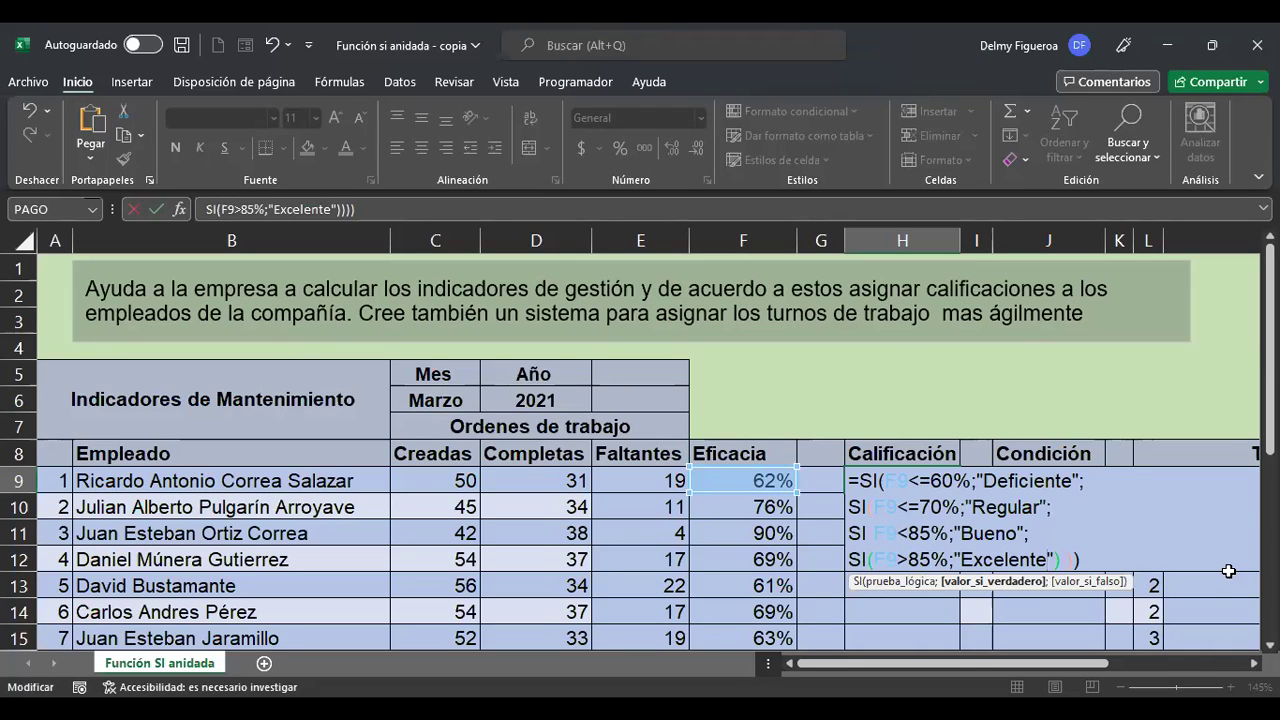
pyautogui.click(1015, 481)
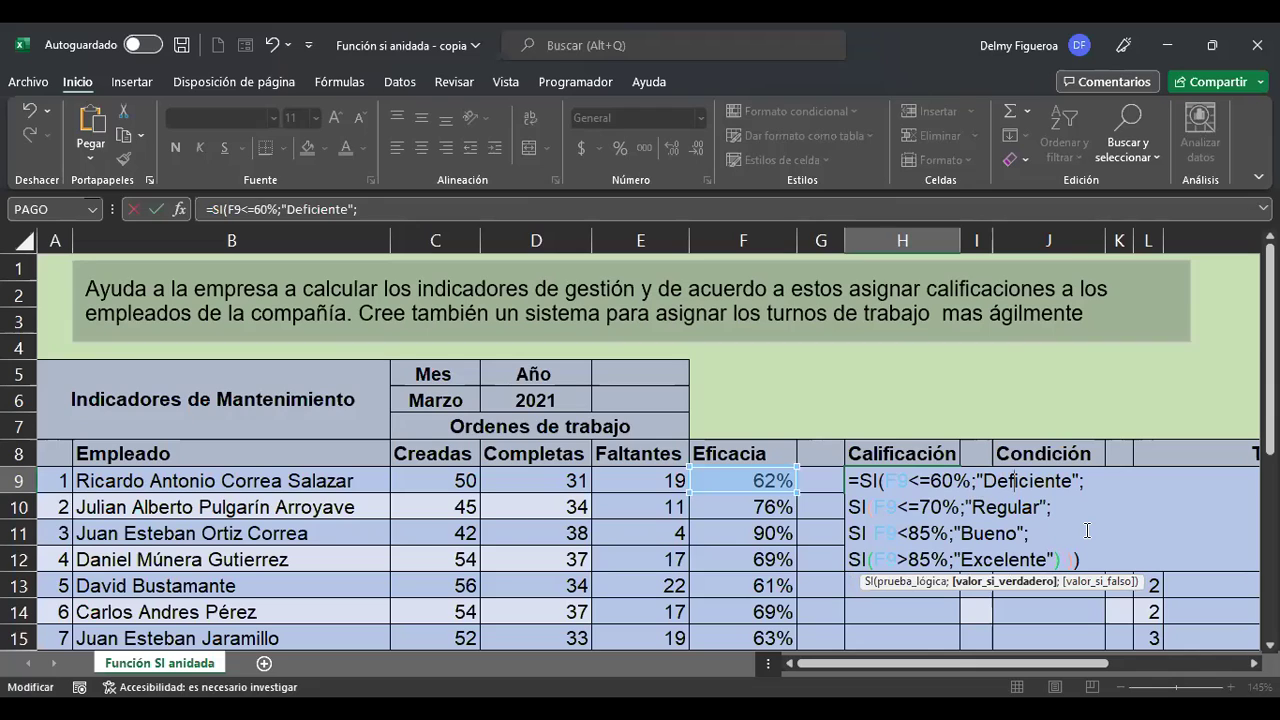
pyautogui.press('Return')
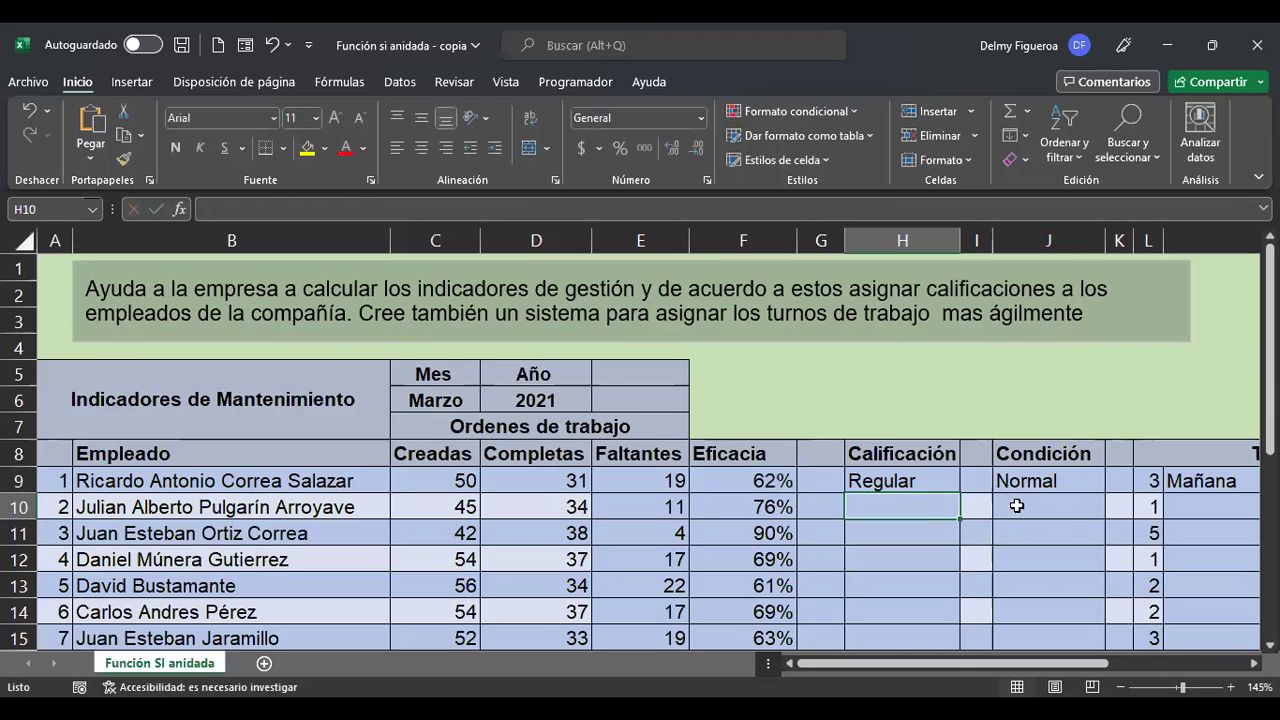
# - Compare the Calificación formula in H9 with the percentage ranges and ratings in the Criterio table, leaving the formula unedited
pyautogui.click(918, 480)
pyautogui.click(920, 504)
pyautogui.click(912, 481)
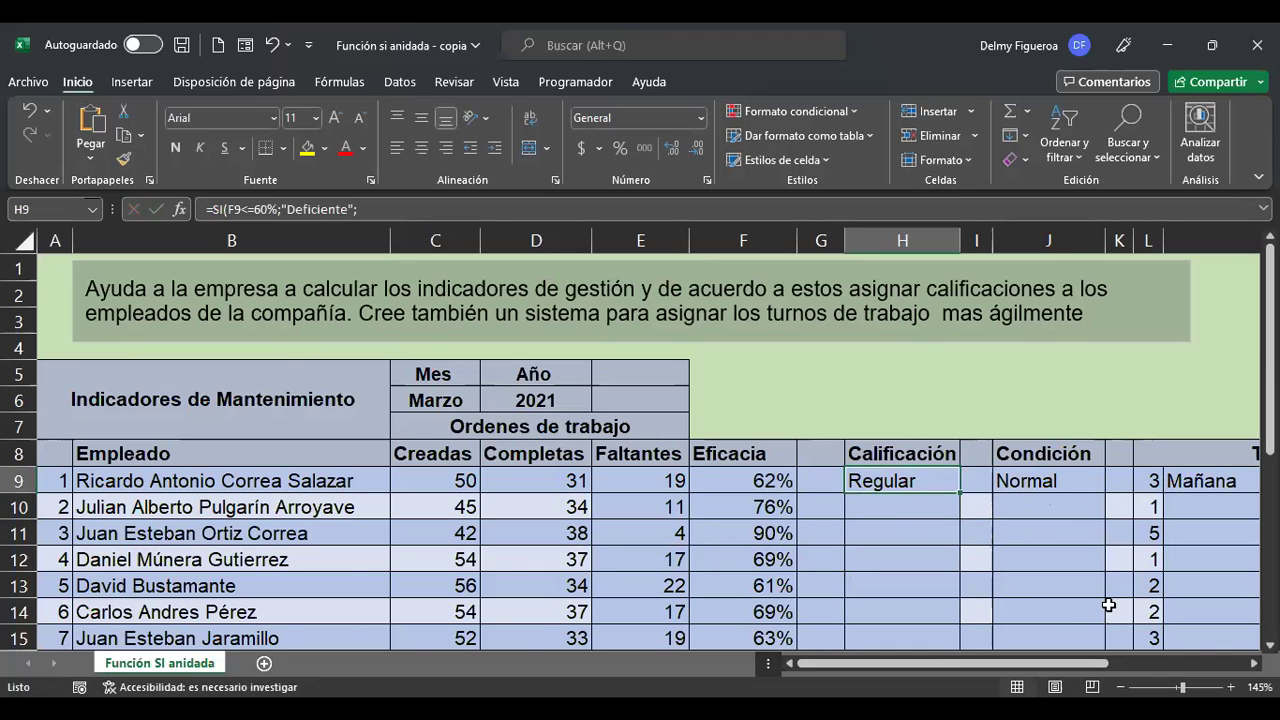
pyautogui.keyDown('ctrl'); pyautogui.scroll(-1, 1124, 571); pyautogui.keyUp('ctrl')
pyautogui.scroll(-1, 1124, 571)
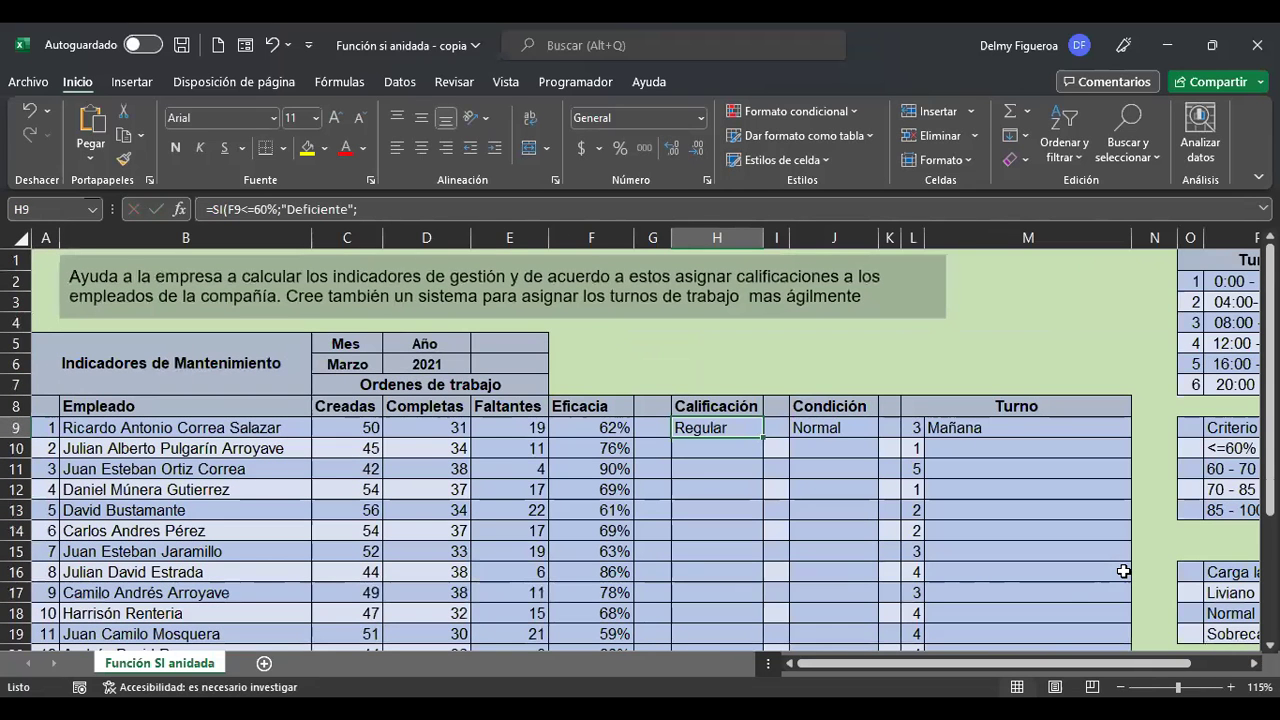
pyautogui.hscroll(3, 1124, 571)
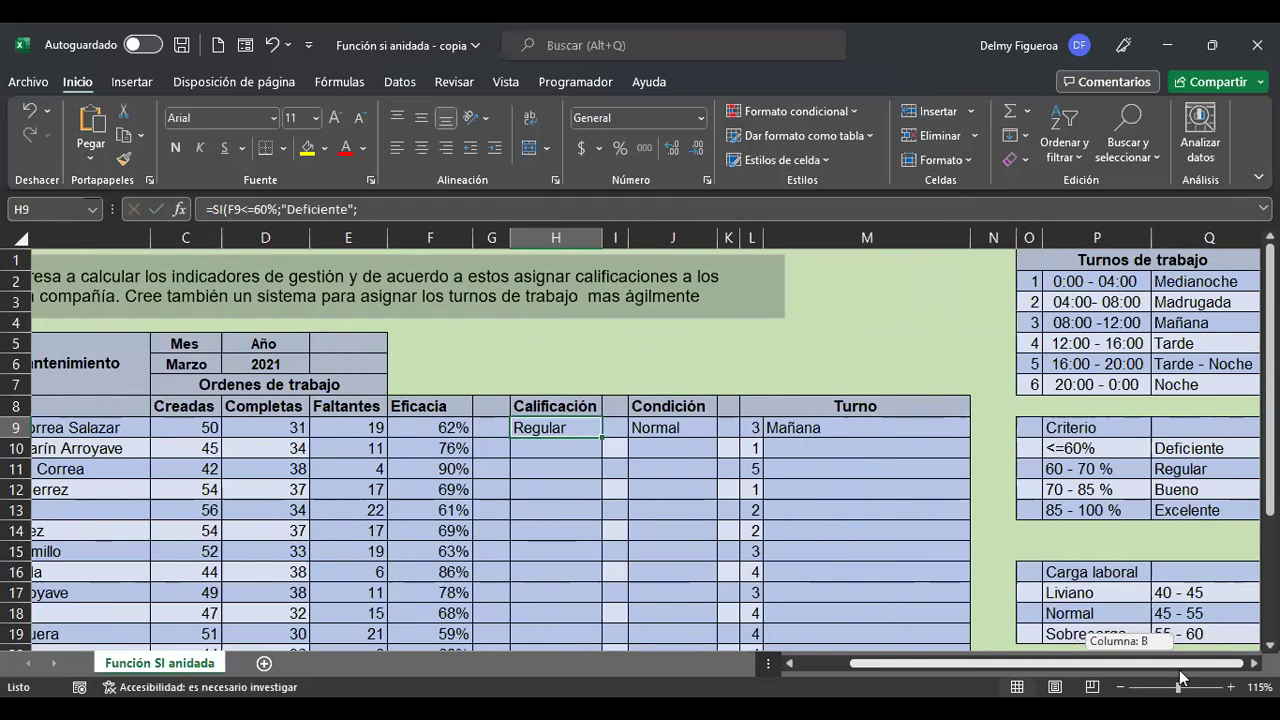
pyautogui.click(1206, 446)
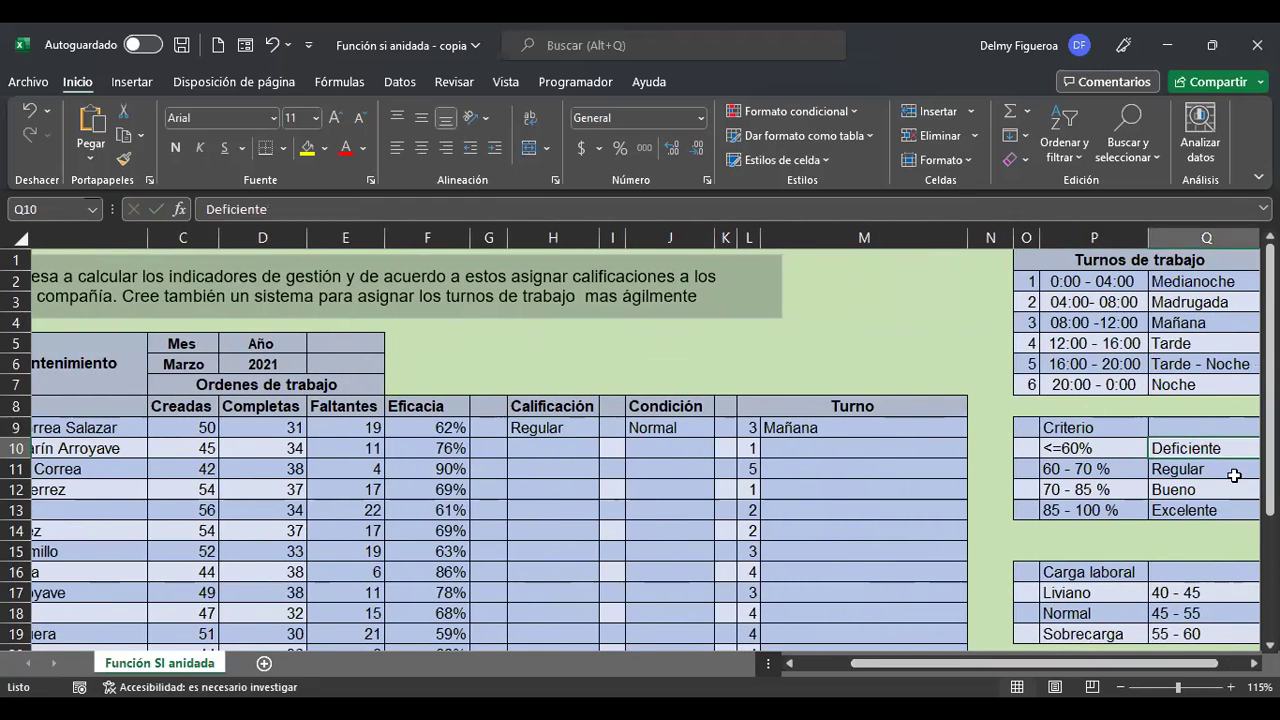
pyautogui.click(553, 449)
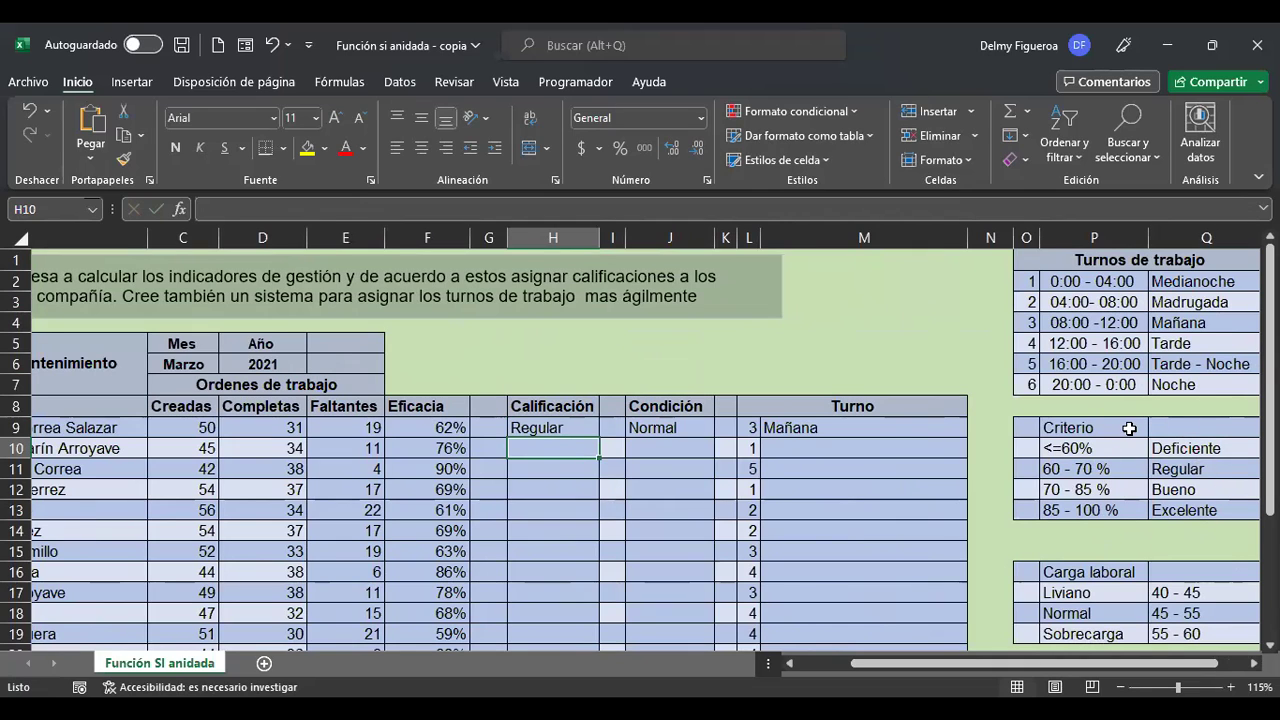
pyautogui.click(576, 428)
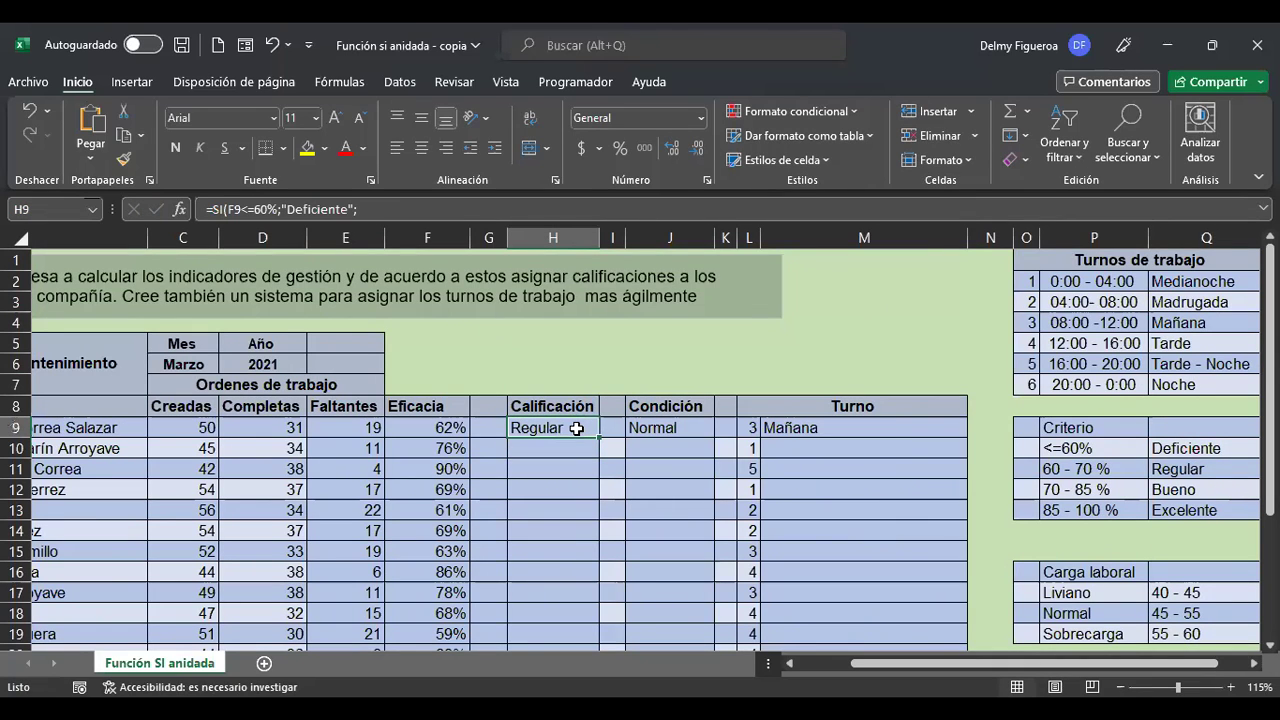
pyautogui.doubleClick(576, 428)
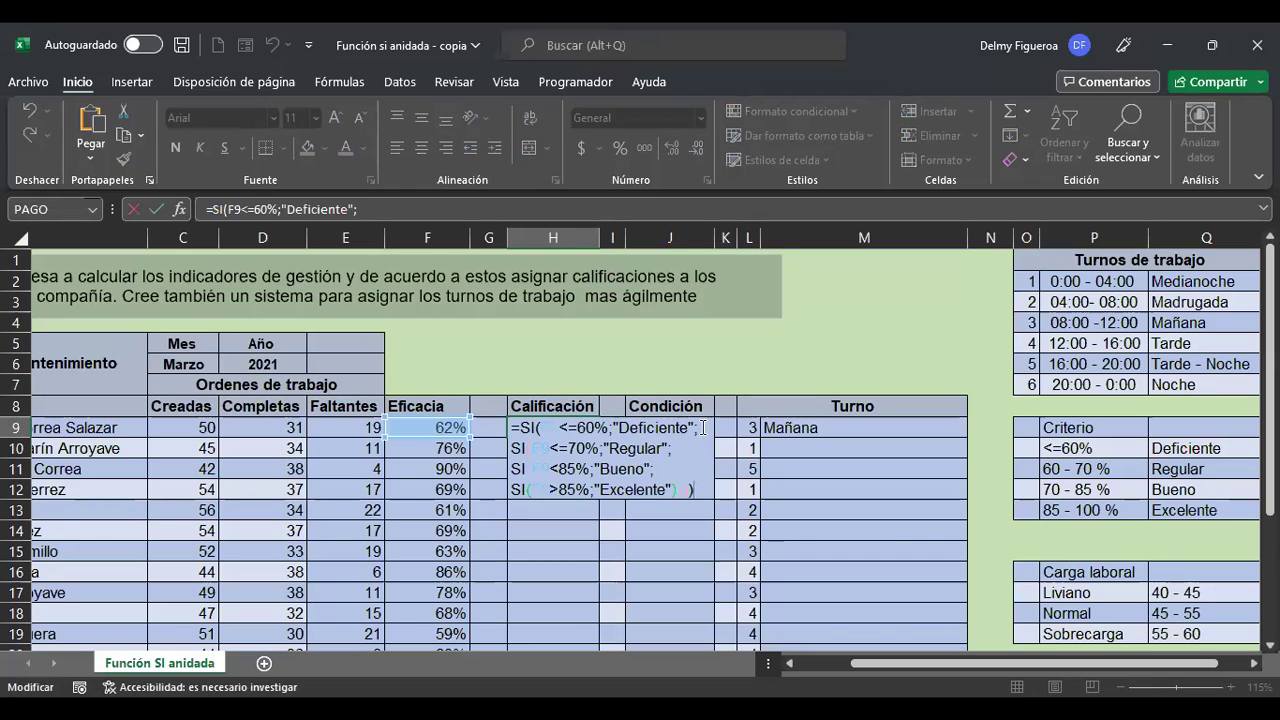
pyautogui.press('Escape')
# - Start an SI formula in Calificación cell H10 that returns "Deficiente" when F10<=60%, ready for its false argument
pyautogui.click(566, 447)
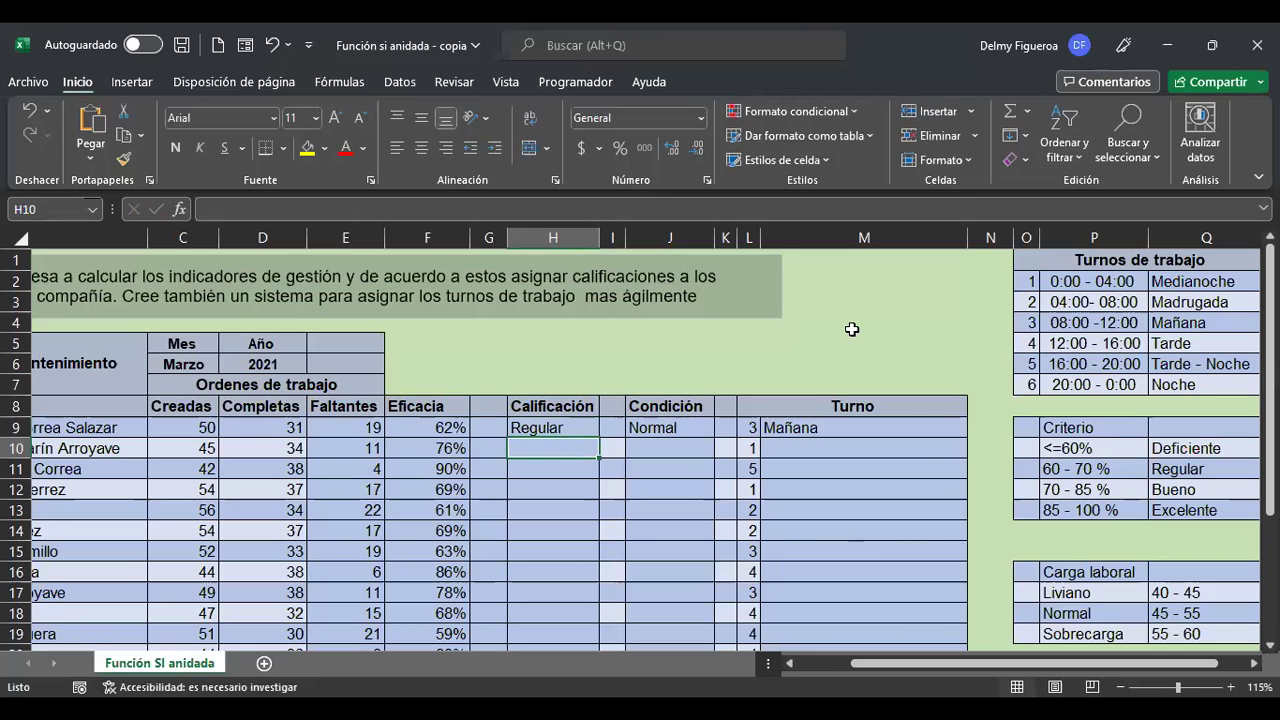
pyautogui.write('+')
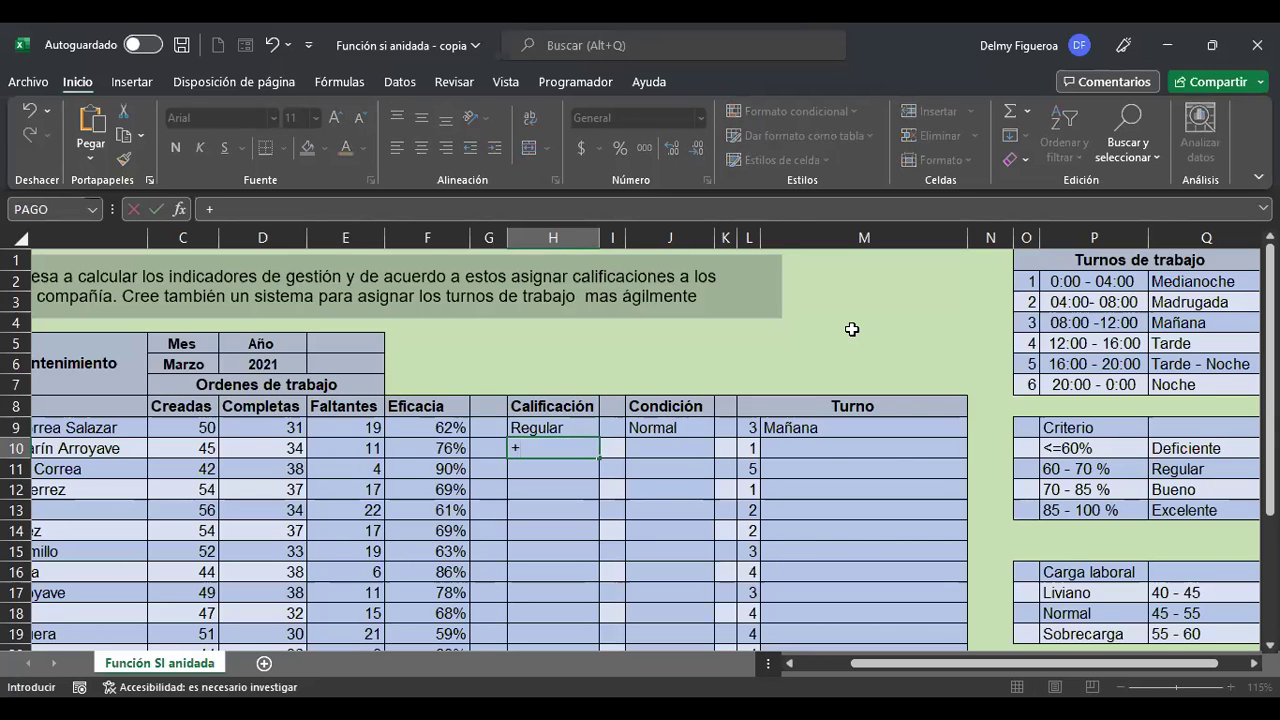
pyautogui.write('si')
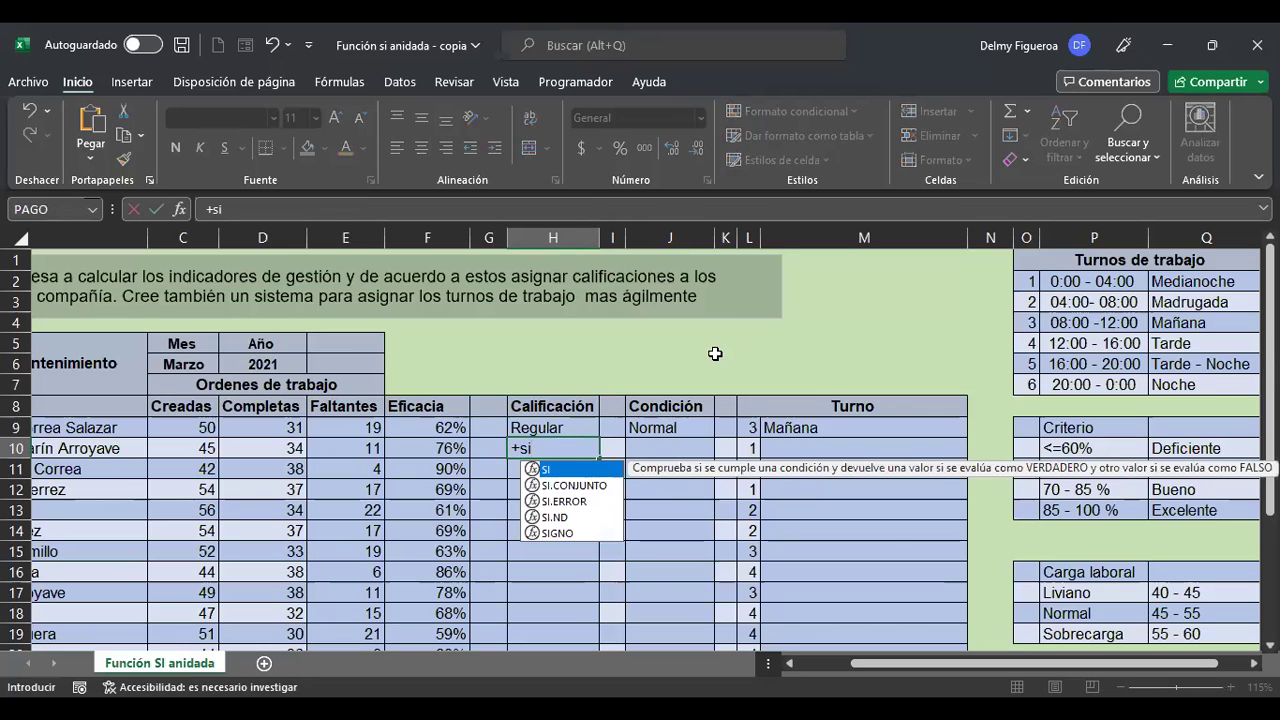
pyautogui.write('(')
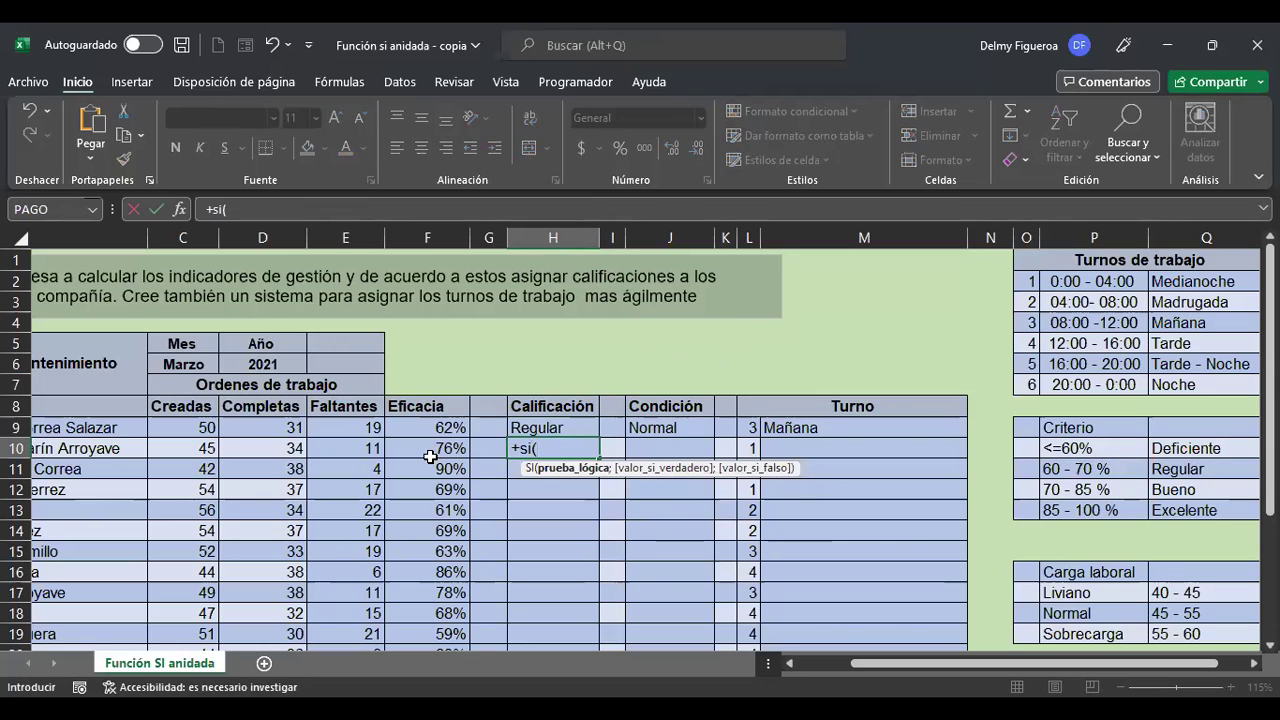
pyautogui.click(427, 444)
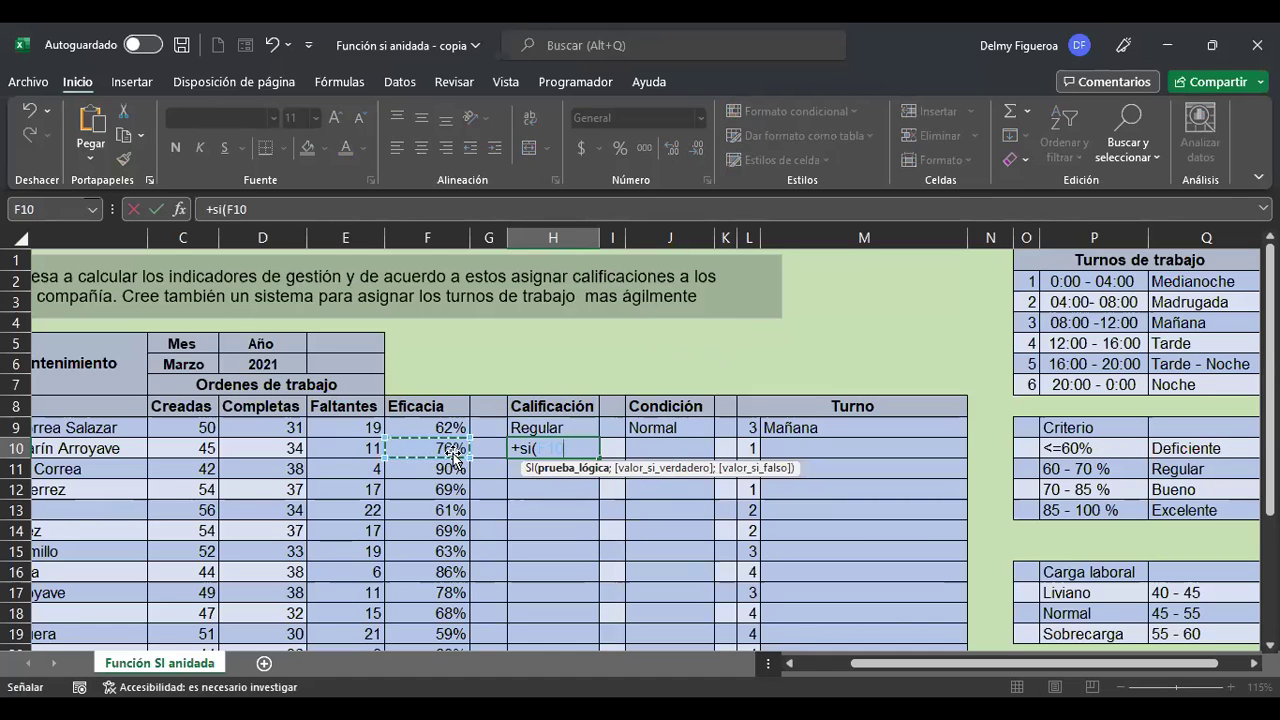
pyautogui.write('<')
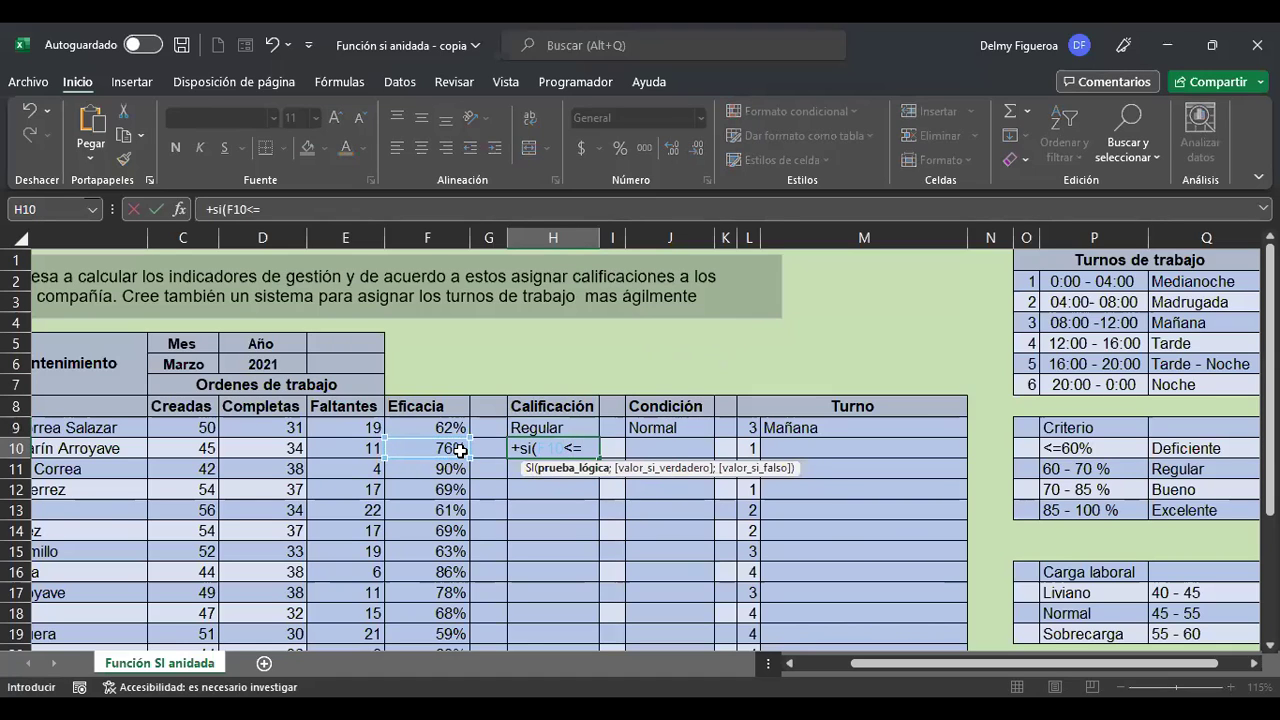
pyautogui.write('=60%')
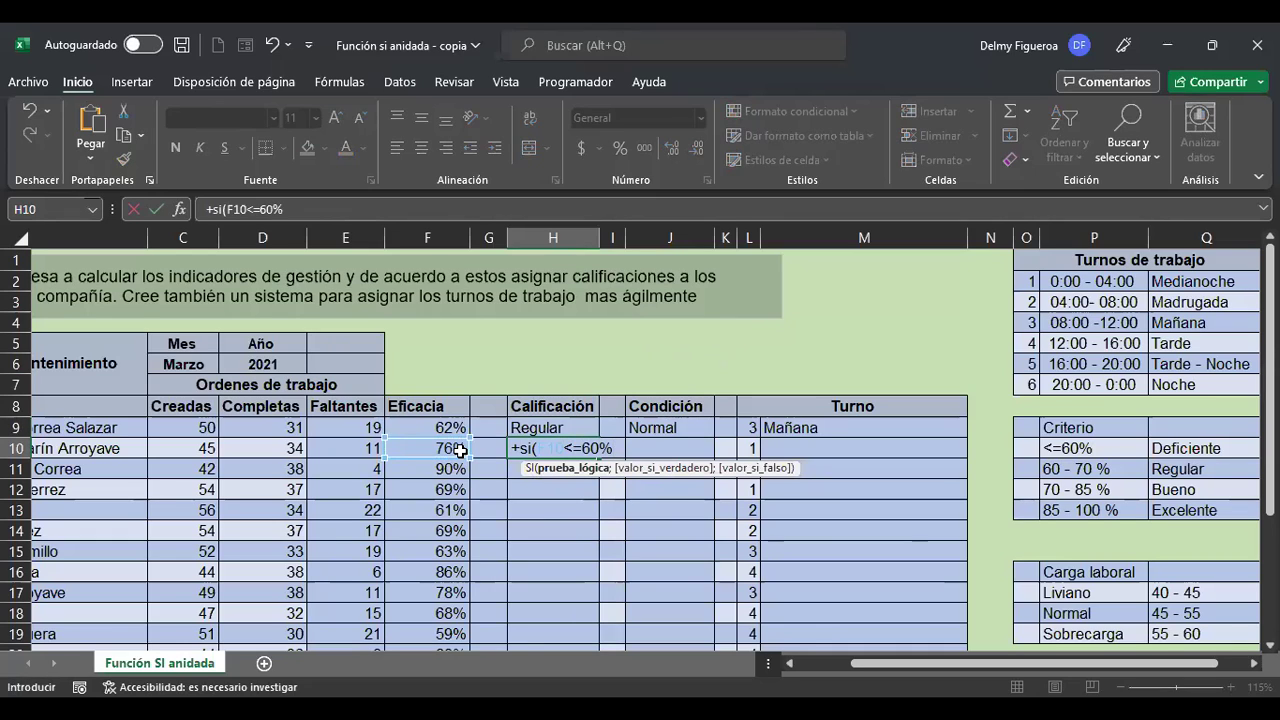
pyautogui.write(';')
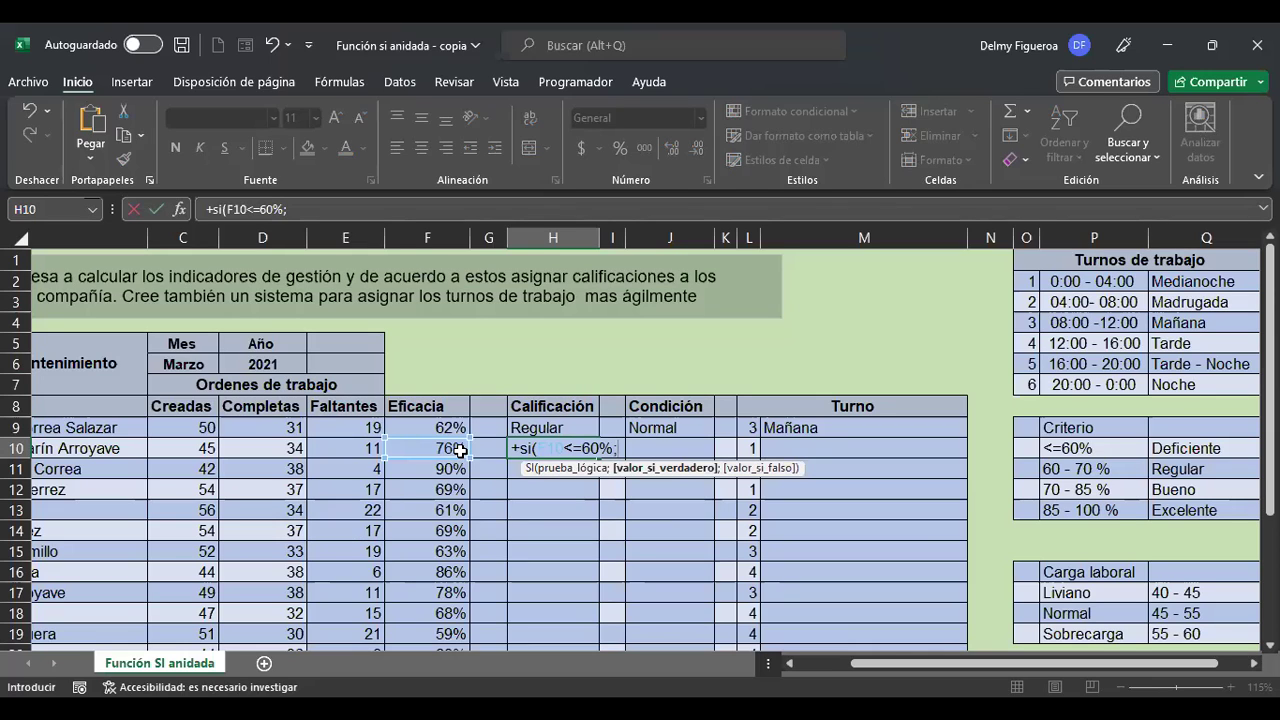
pyautogui.write('"Deficiente')
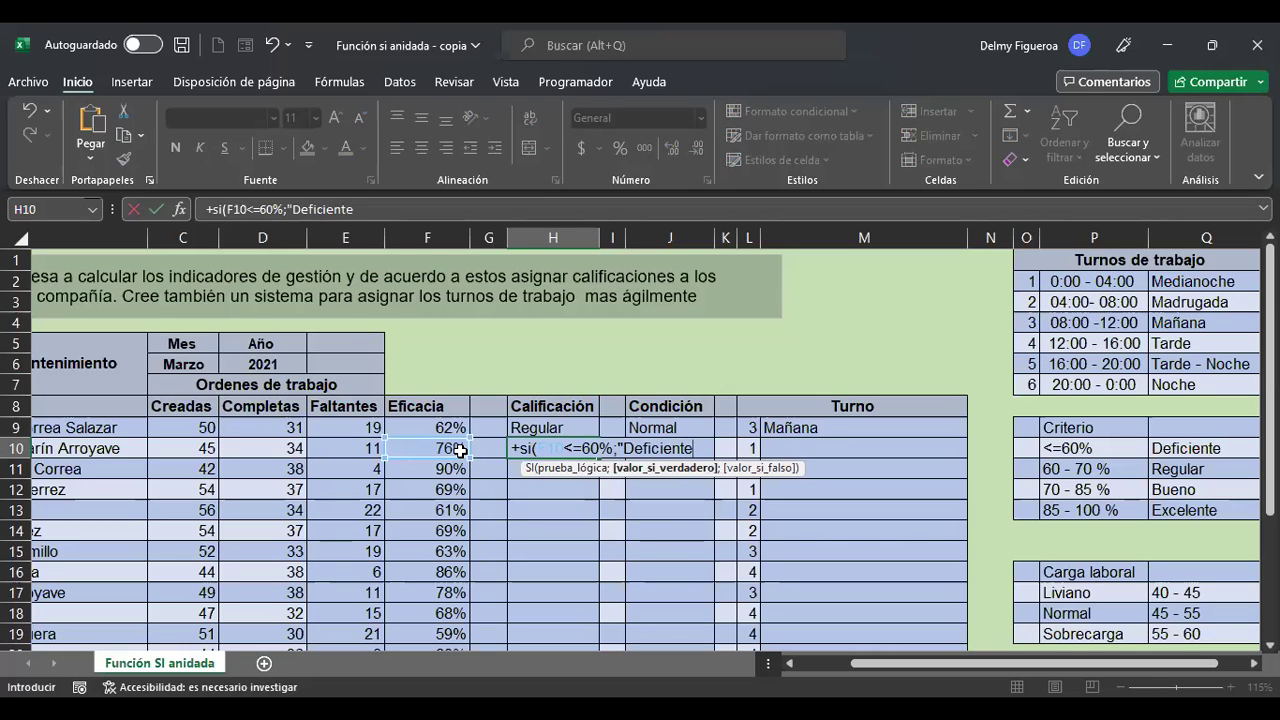
pyautogui.write('"')
pyautogui.write(';')
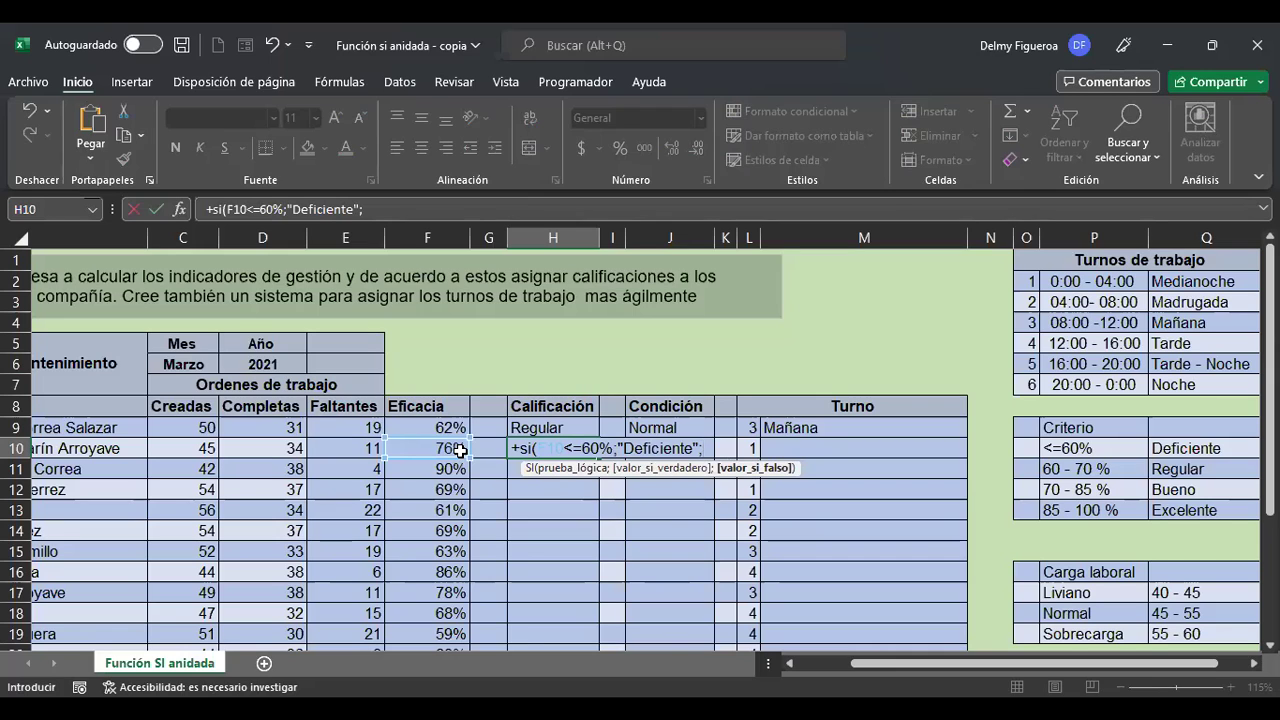
# - Nest a second SI in H10's formula as the false argument, returning "Regular" when F10<=70%
pyautogui.write('si')
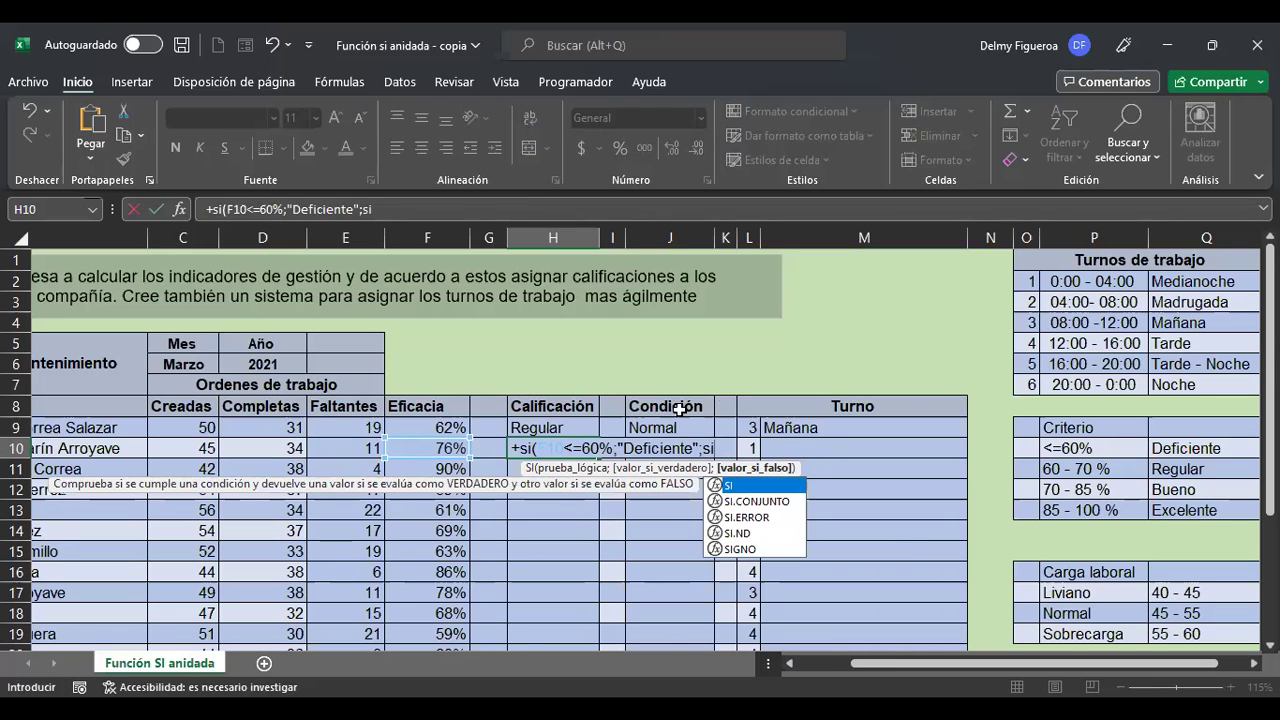
pyautogui.doubleClick(731, 487)
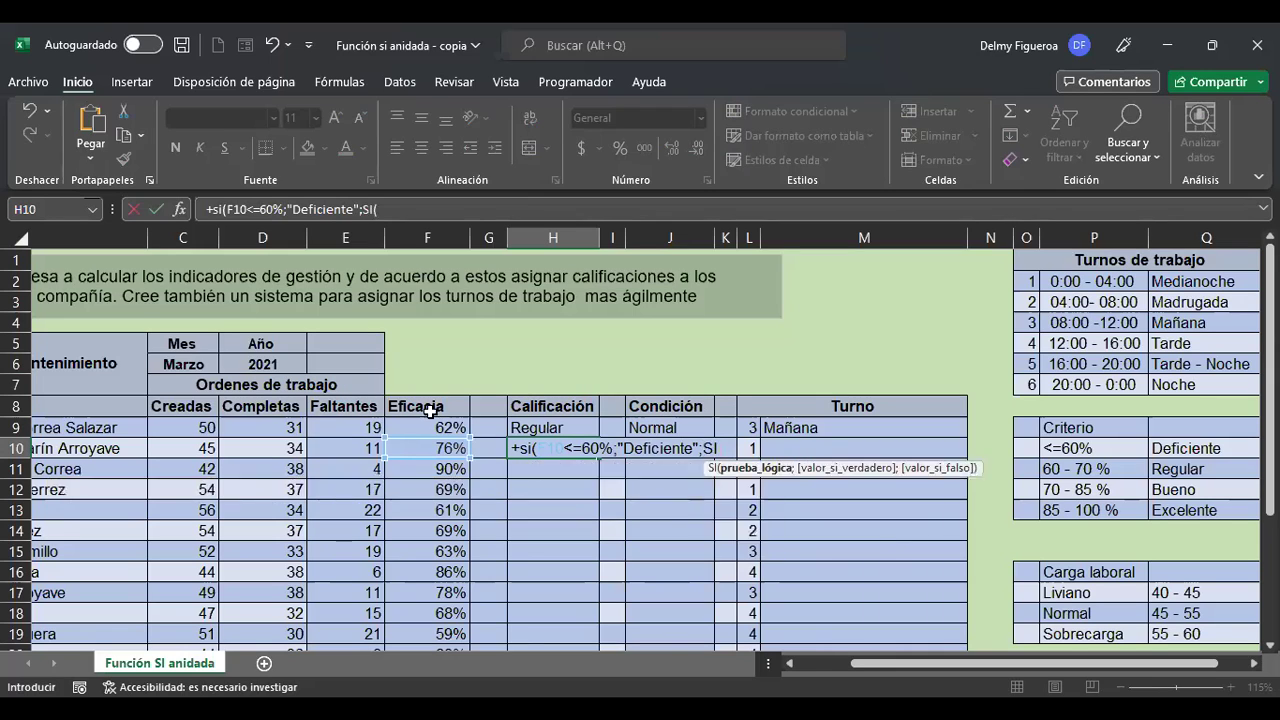
pyautogui.click(423, 449)
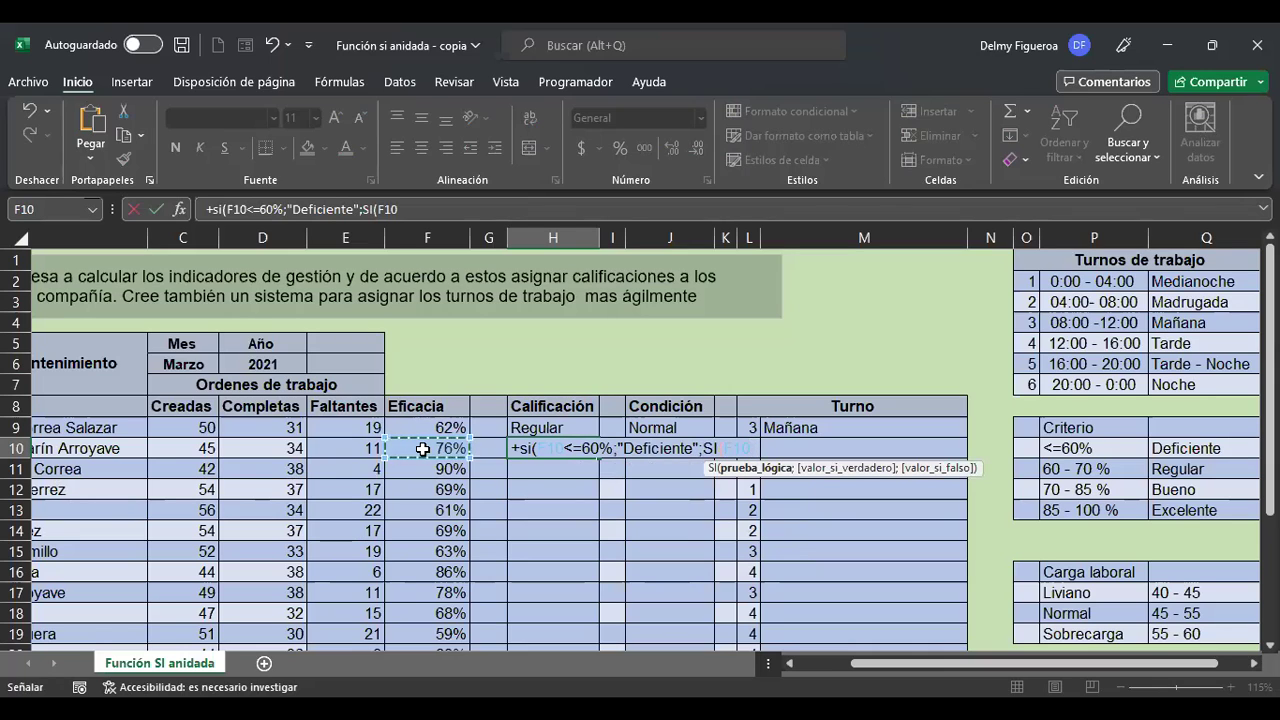
pyautogui.write('<')
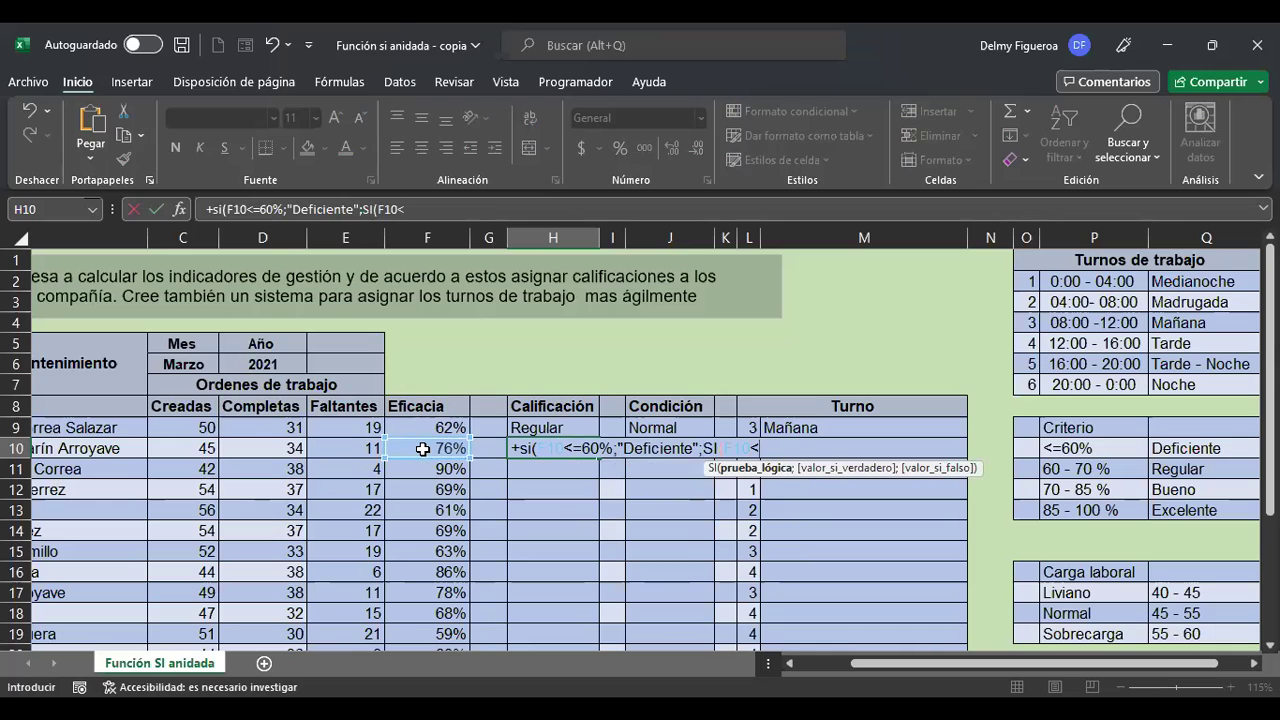
pyautogui.write('=70%')
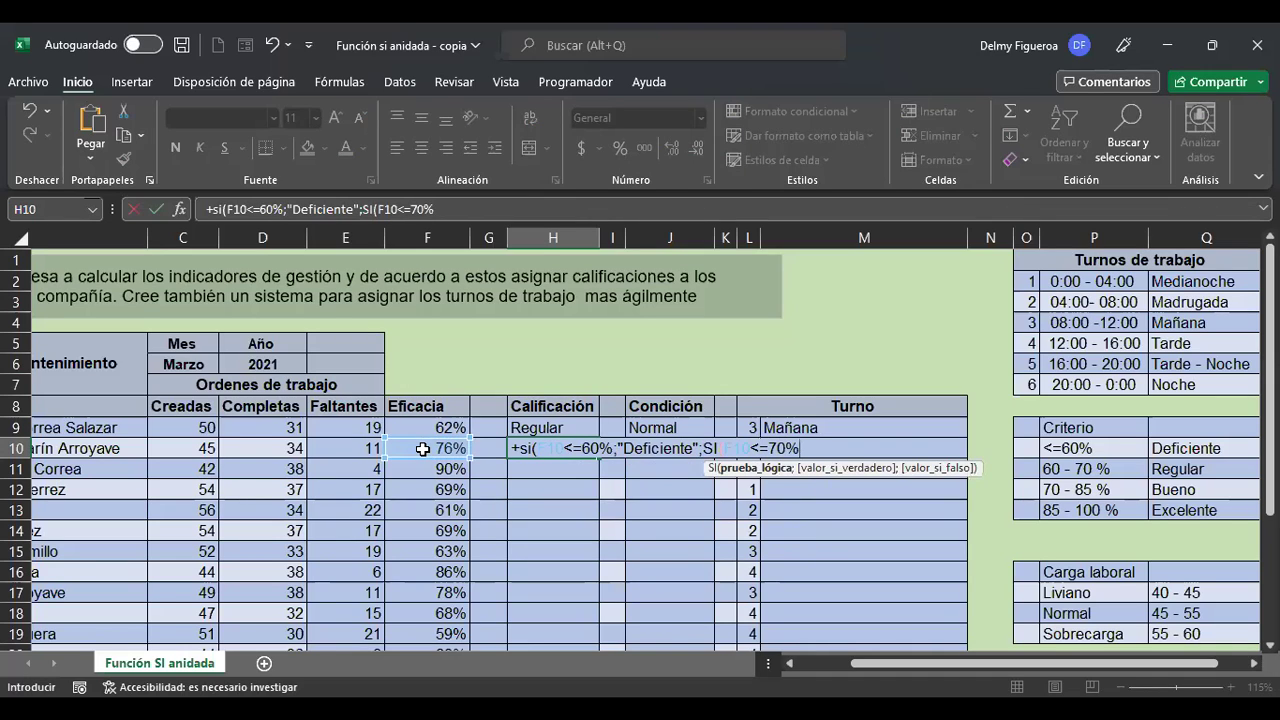
pyautogui.write(';')
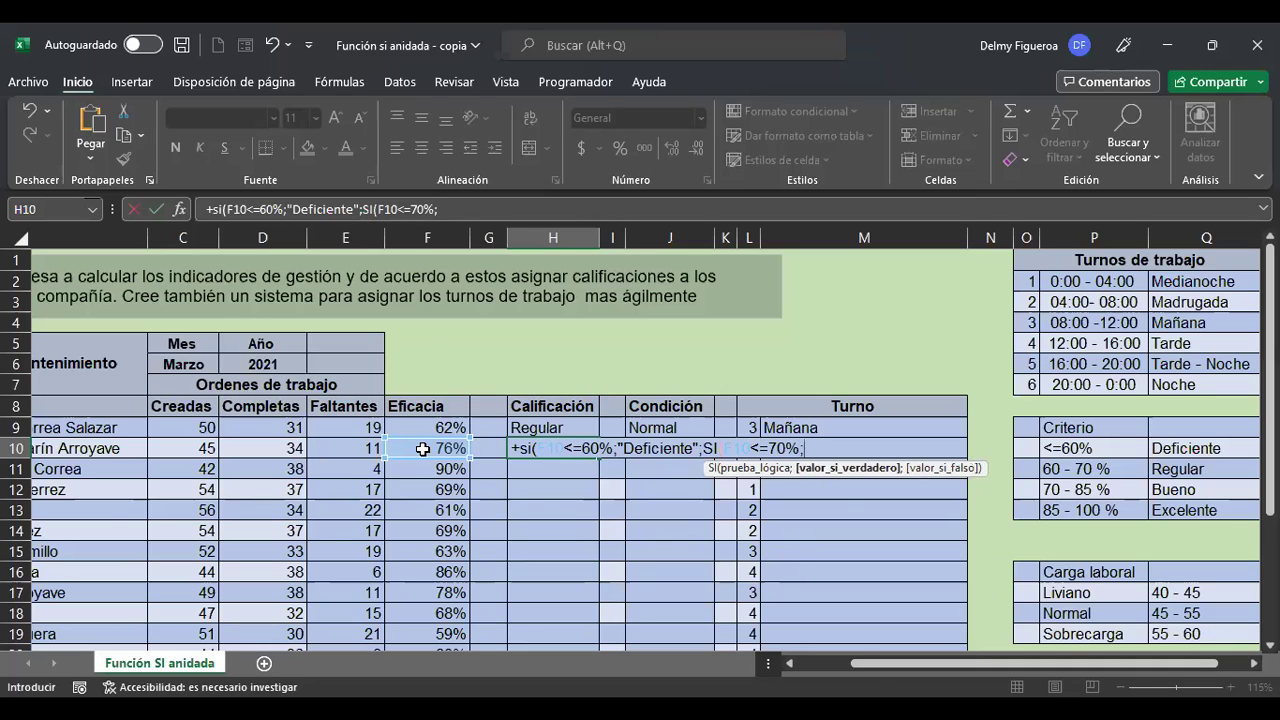
pyautogui.write('"Regular"')
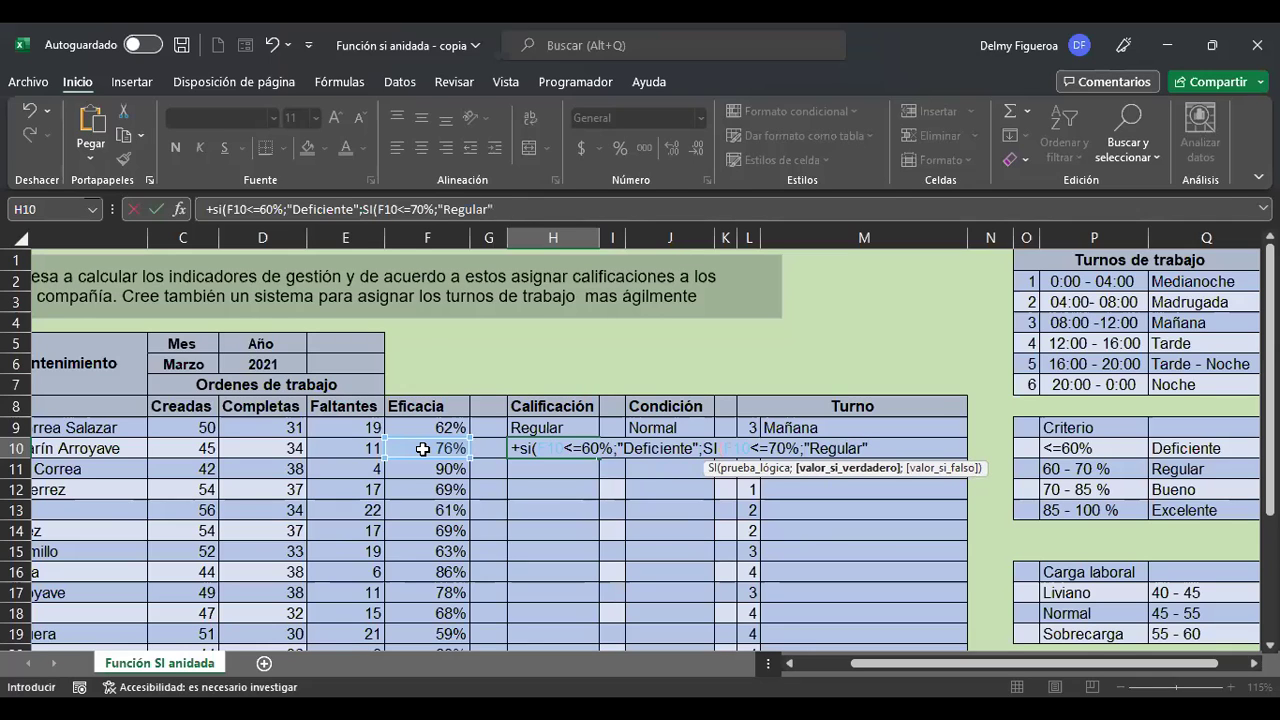
pyautogui.click(421, 449)
pyautogui.press('Return')
pyautogui.press('Escape')
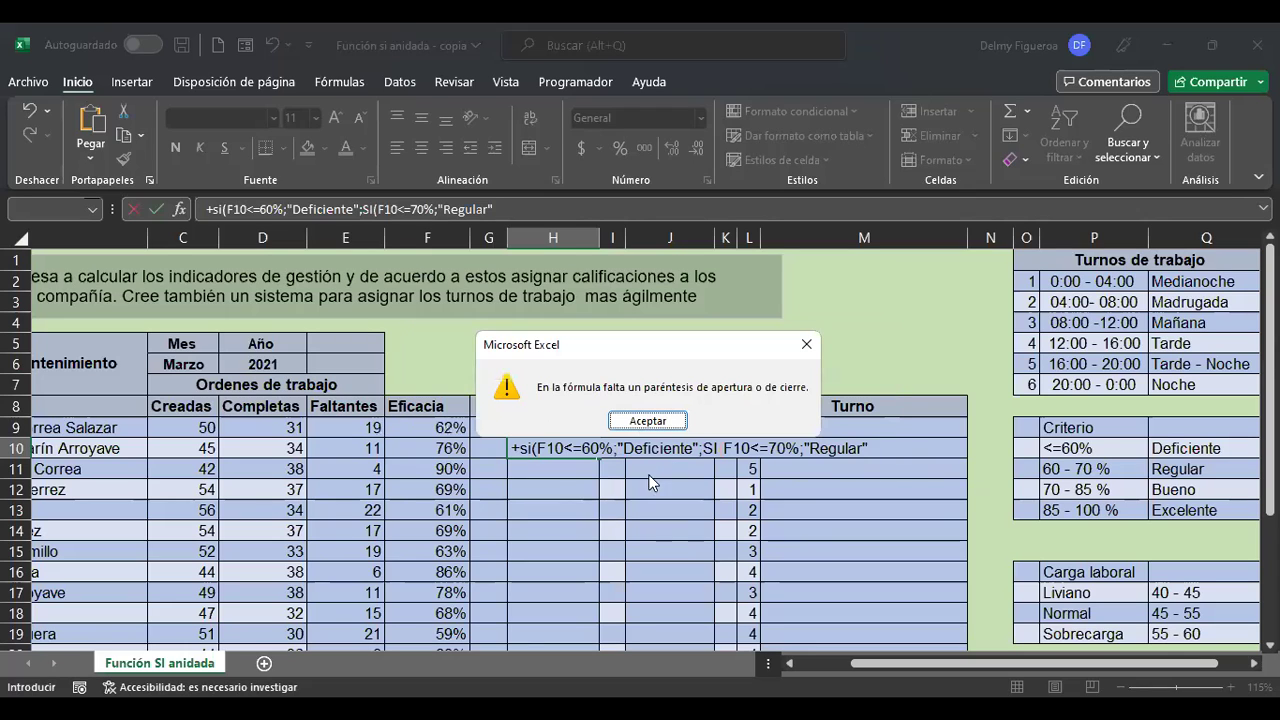
pyautogui.click(647, 420)
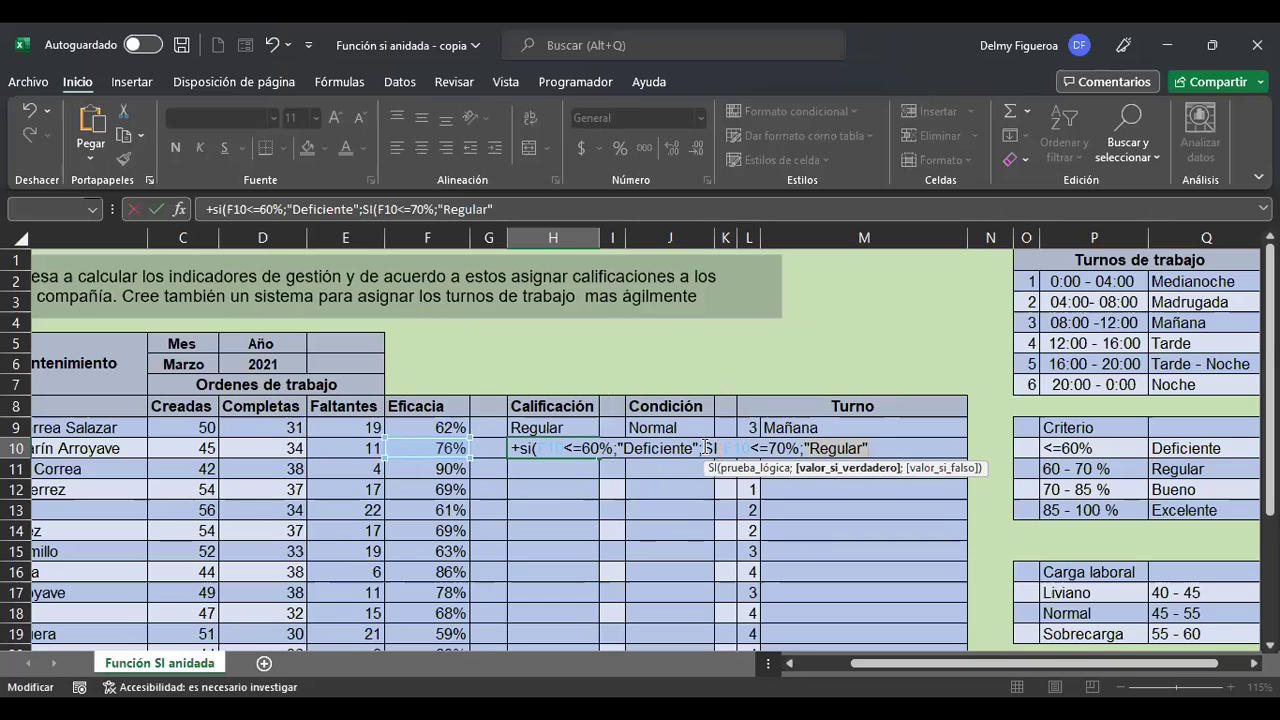
# - Put the second SI of H10's formula on its own line and add a separator and a new line for its false argument
pyautogui.click(705, 447)
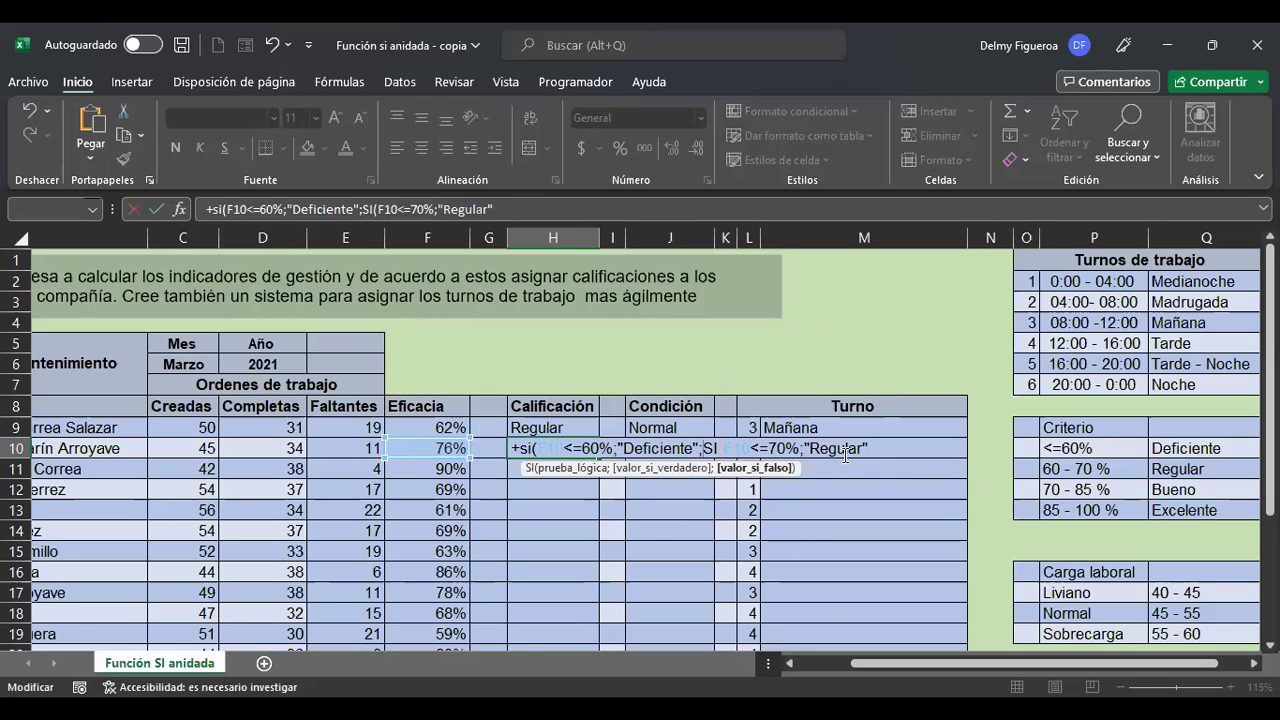
pyautogui.hotkey('alt', 'Return')
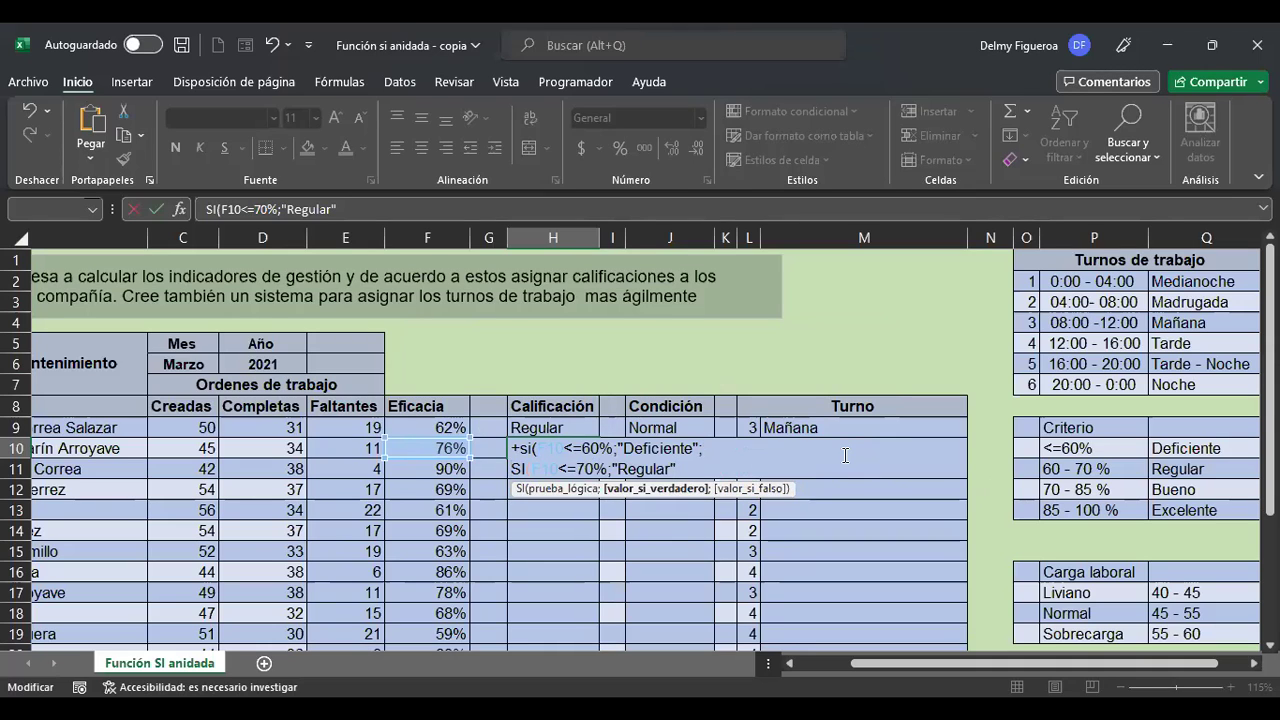
pyautogui.write(';')
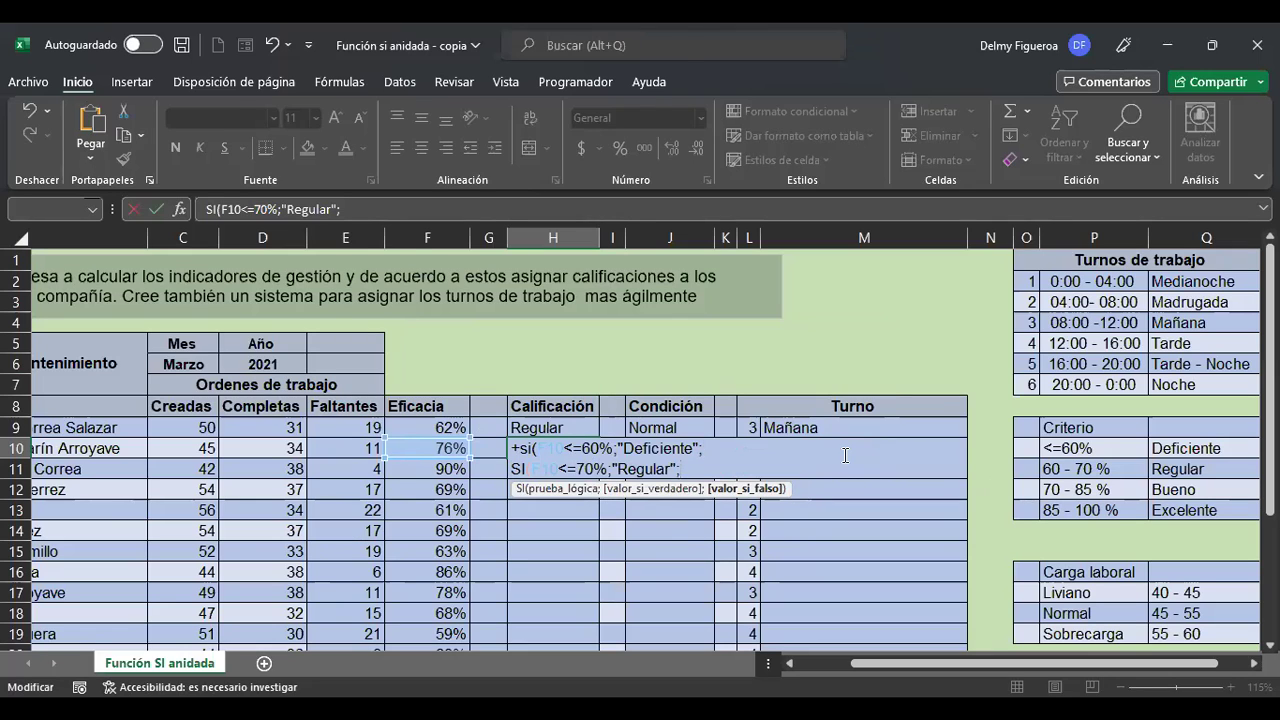
pyautogui.press('alt')
pyautogui.press('alt')
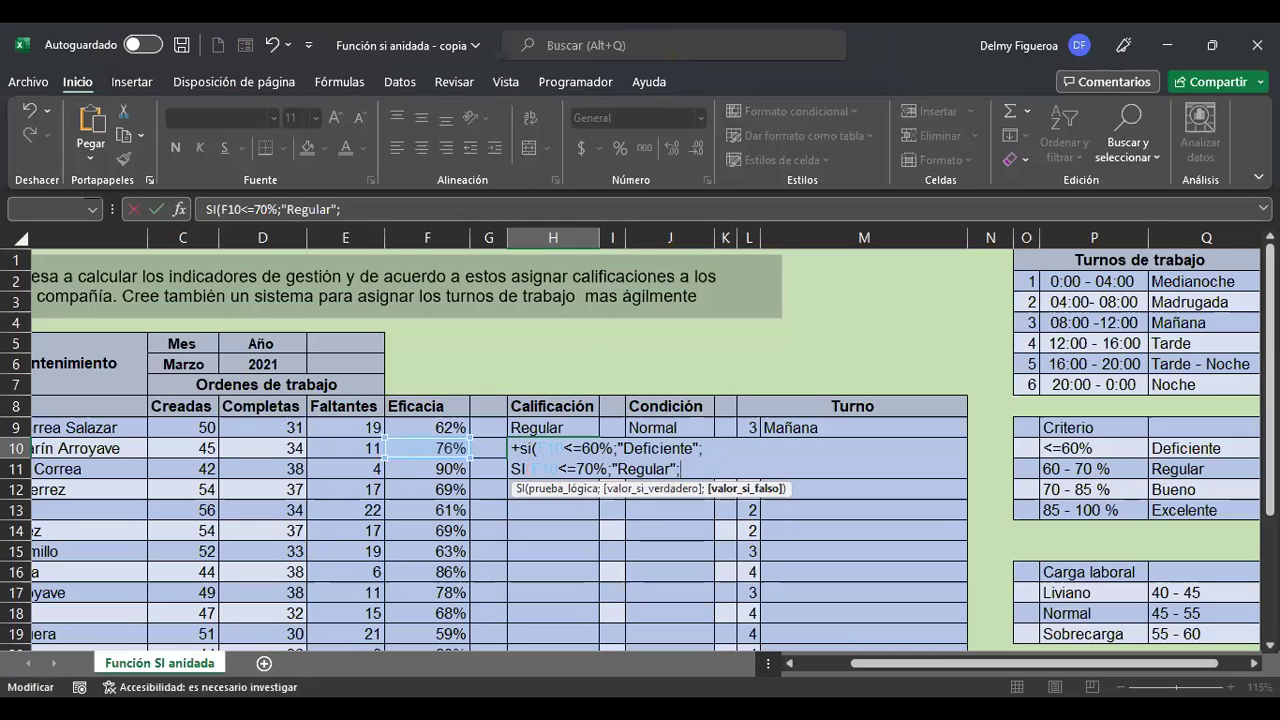
pyautogui.hotkey('alt', 'Return')
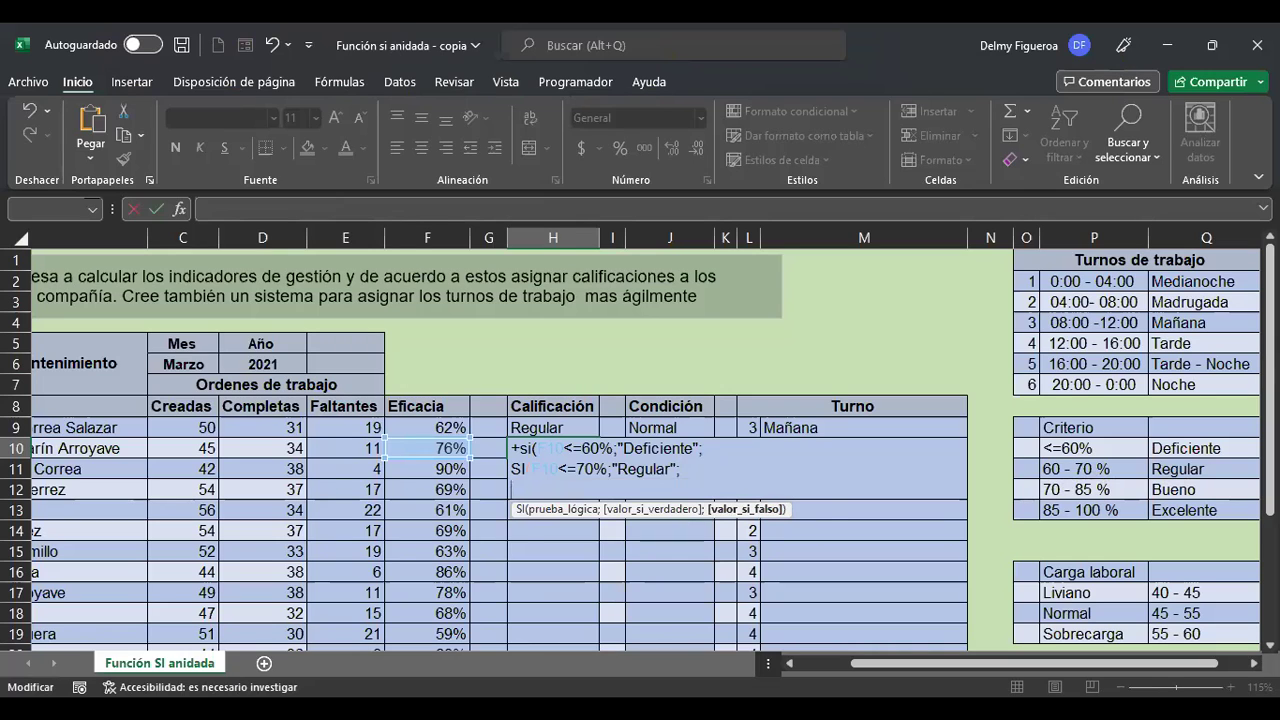
# - Nest a third SI on the new line of H10's formula, returning "Bueno" when F10<=85%
pyautogui.write('si')
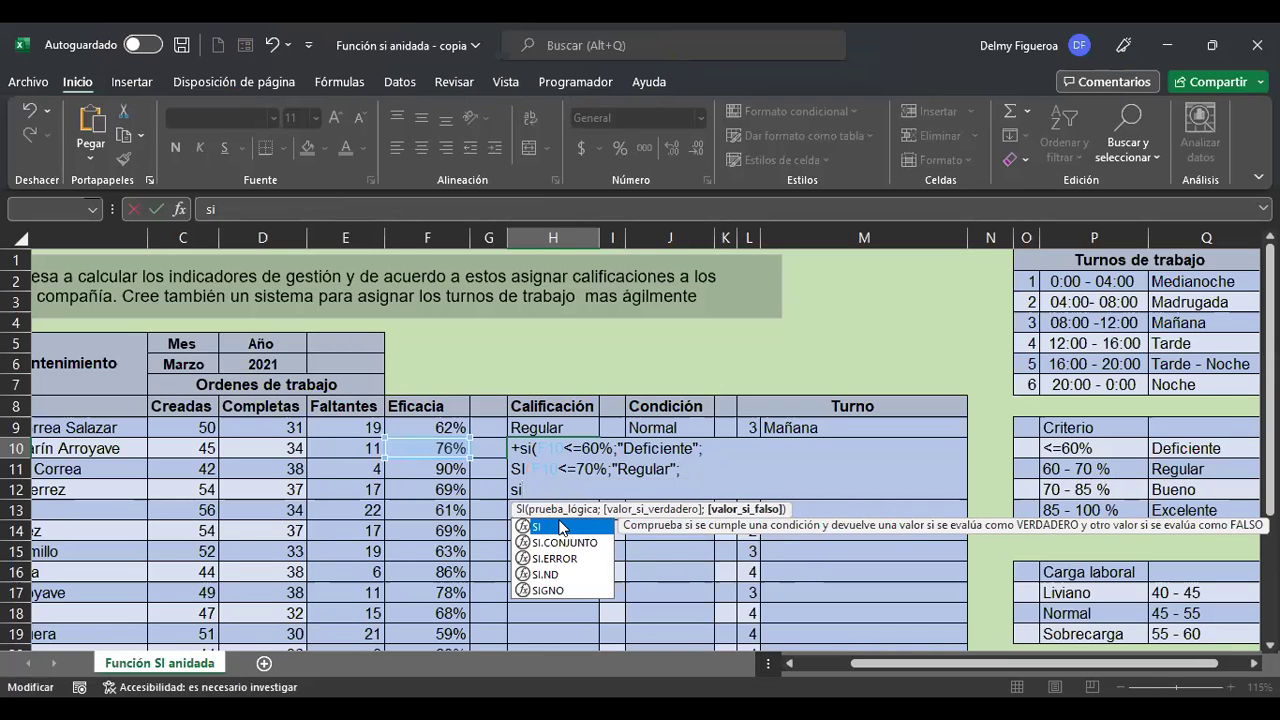
pyautogui.doubleClick(560, 527)
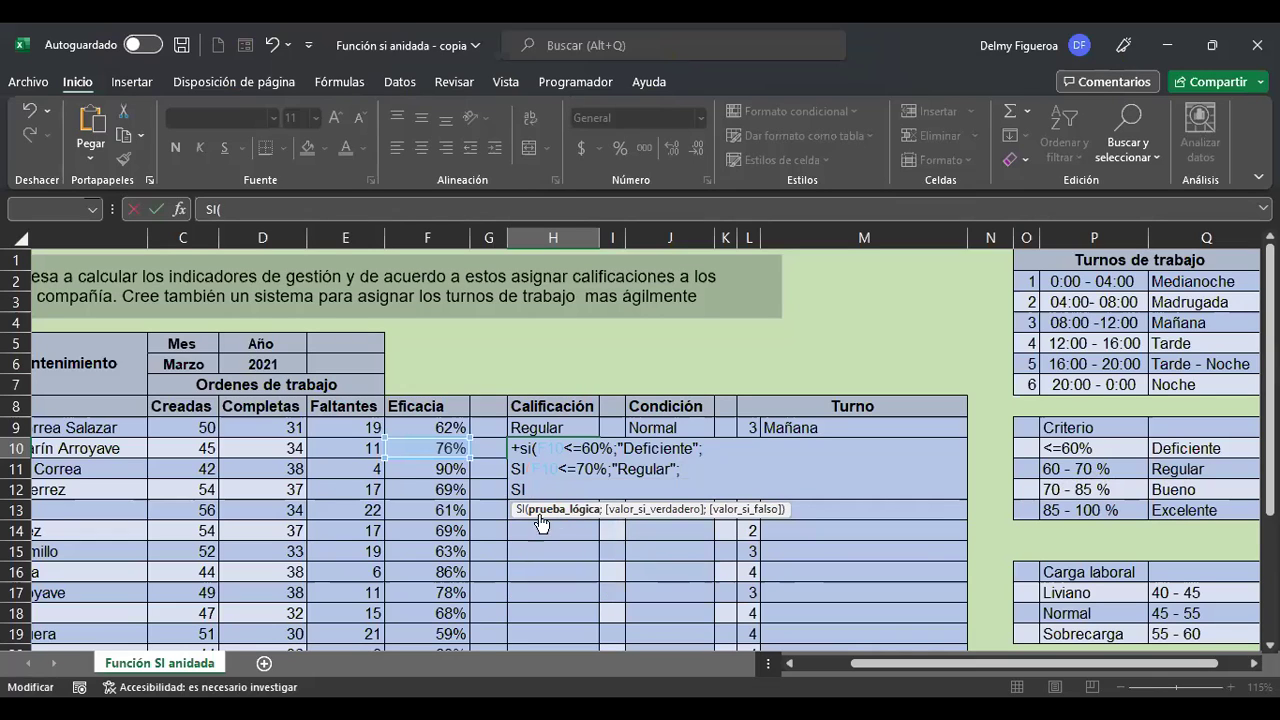
pyautogui.click(419, 450)
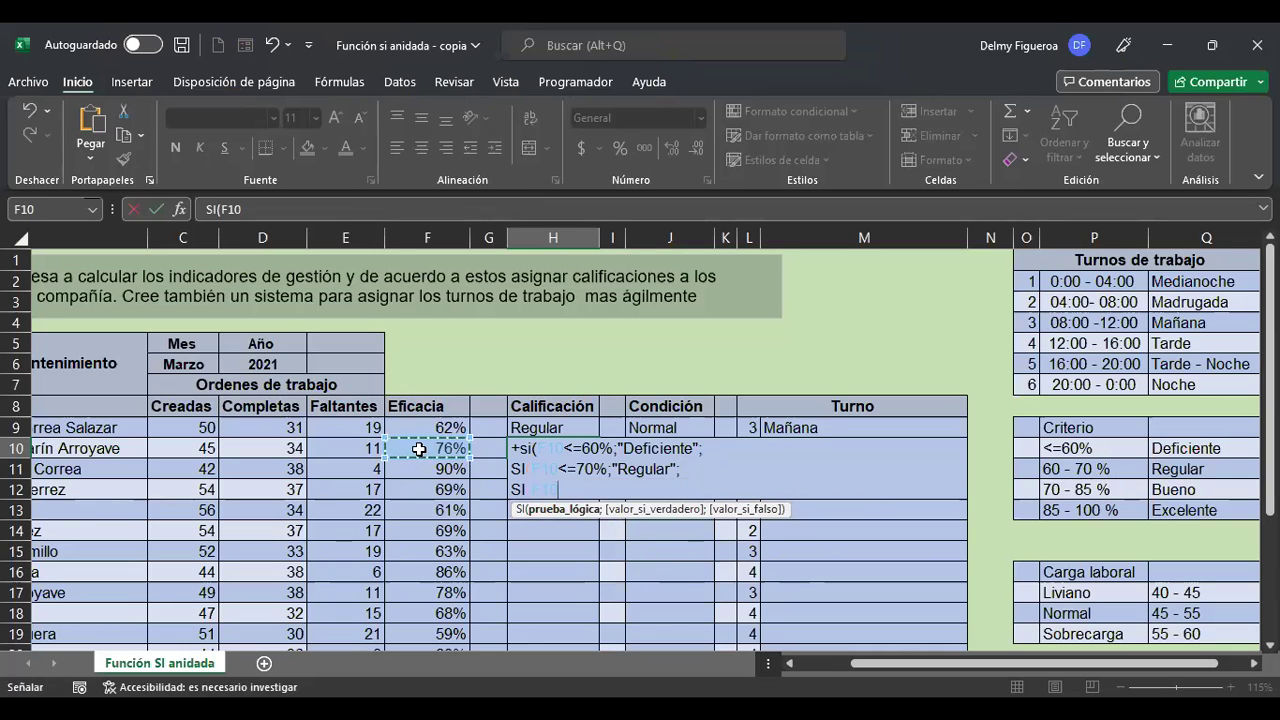
pyautogui.write('>')
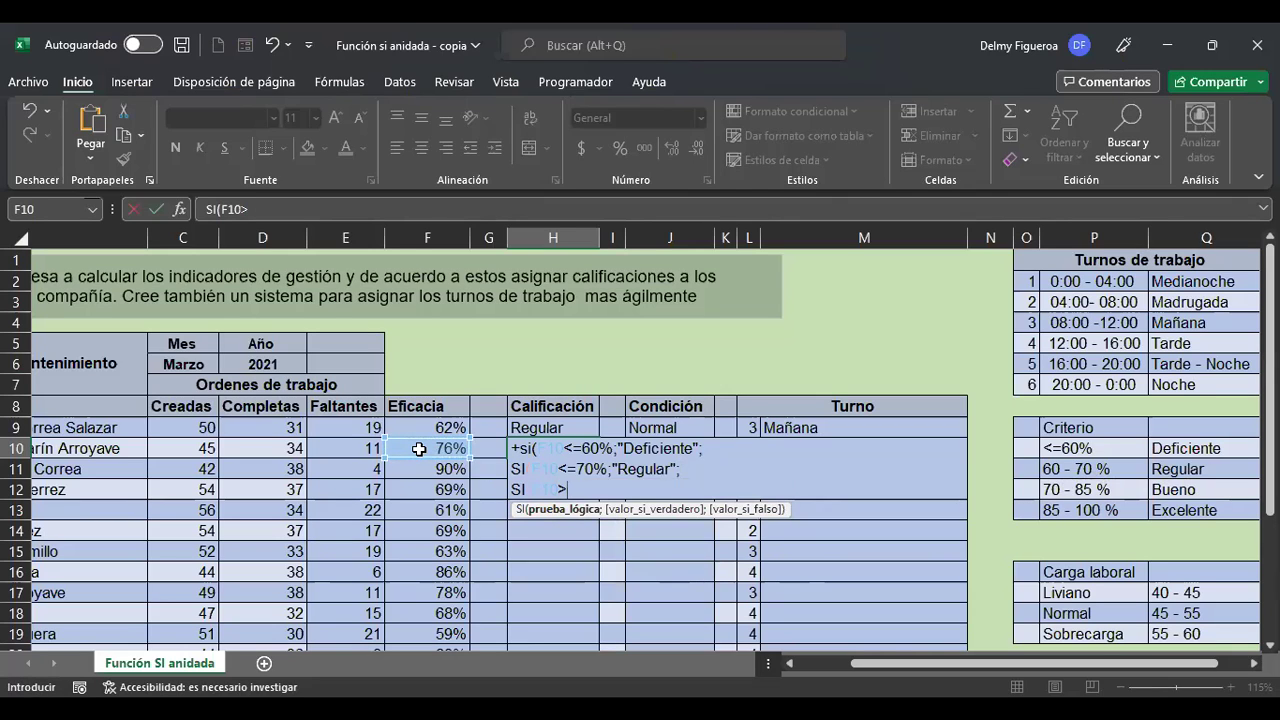
pyautogui.press('BackSpace')
pyautogui.write('<=85')
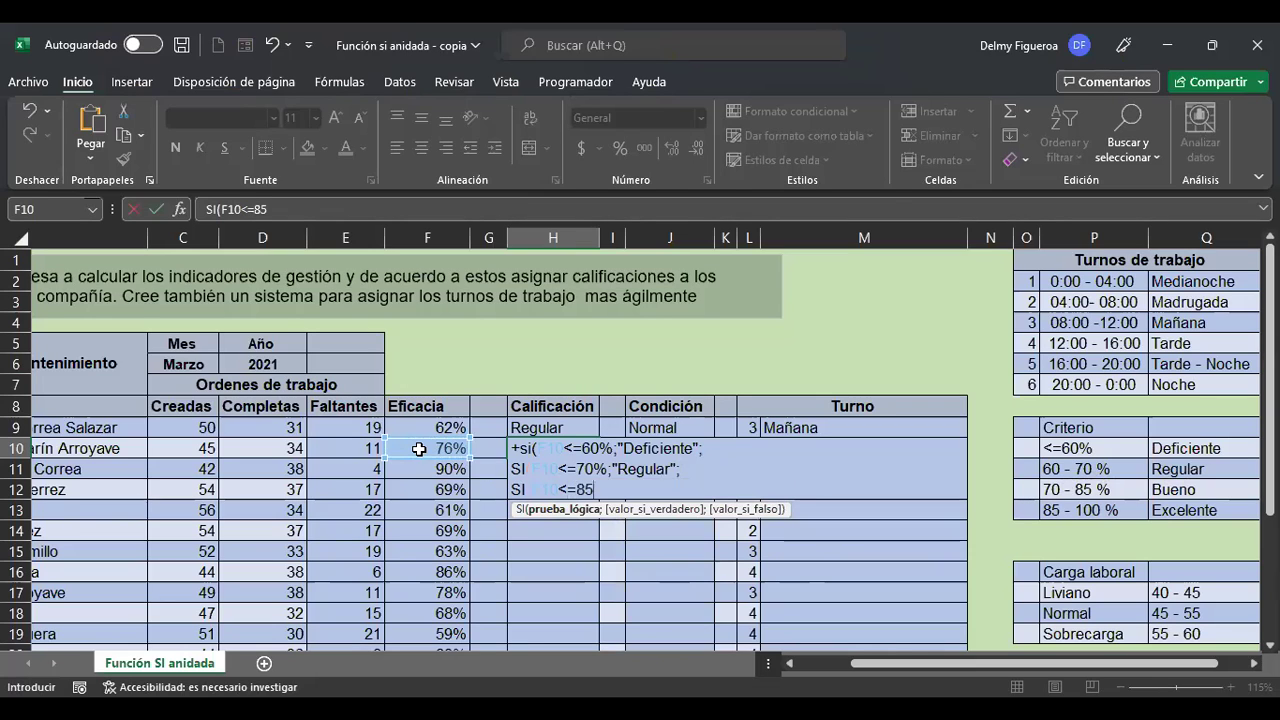
pyautogui.write('%')
pyautogui.write(';"Bueno"')
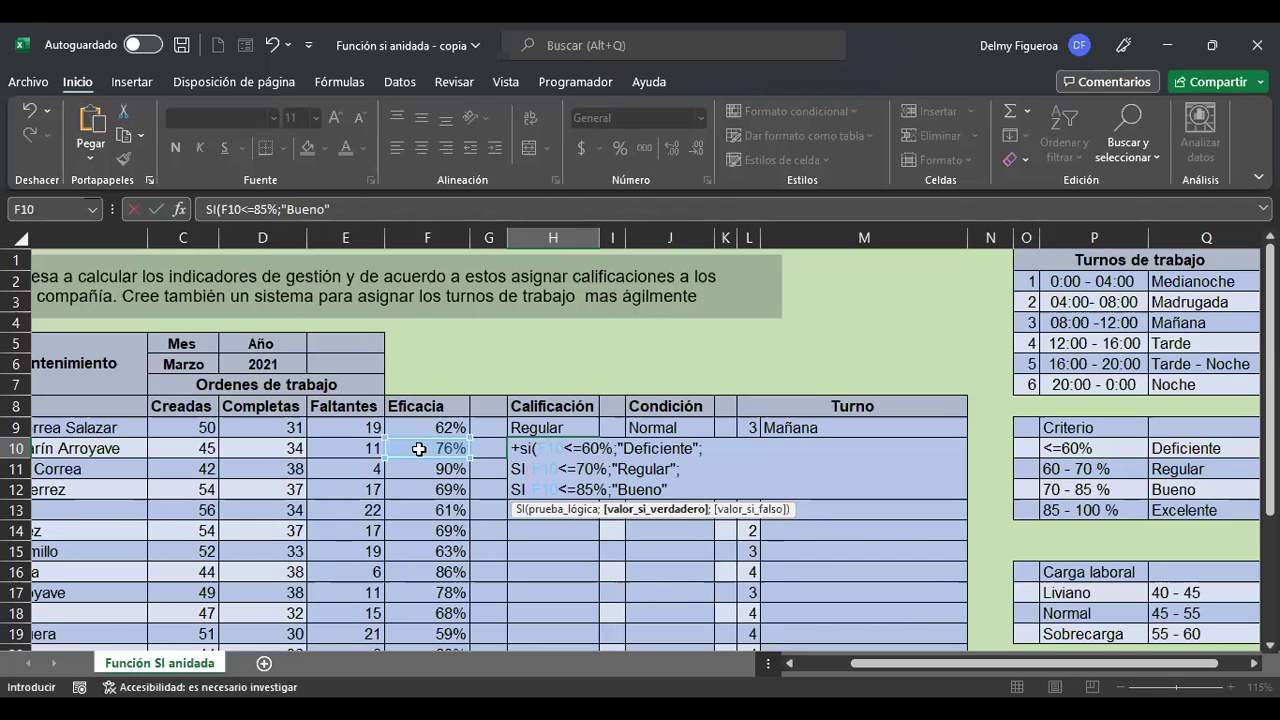
# - Finish H10's nested formula with "Excelente" as the last false value, close all three SI functions, and commit it
pyautogui.write(';')
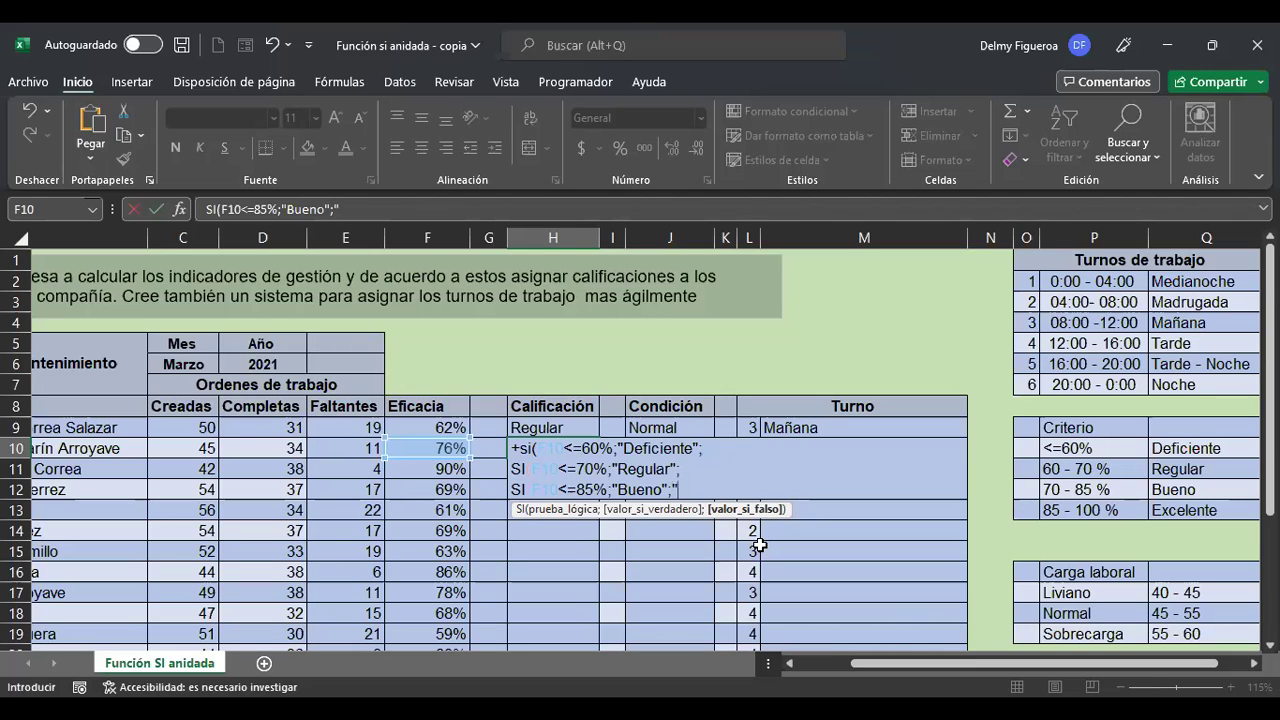
pyautogui.write('Excl')
pyautogui.press('BackSpace')
pyautogui.write('elente"')
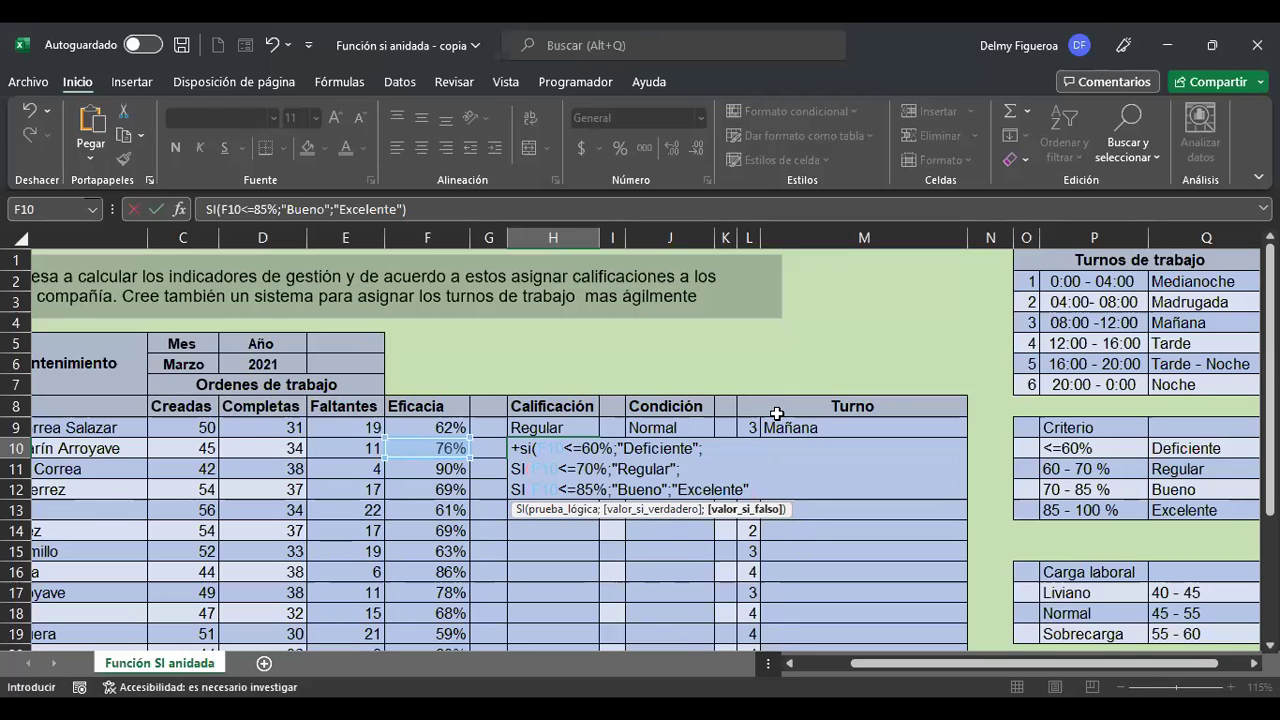
pyautogui.write('))')
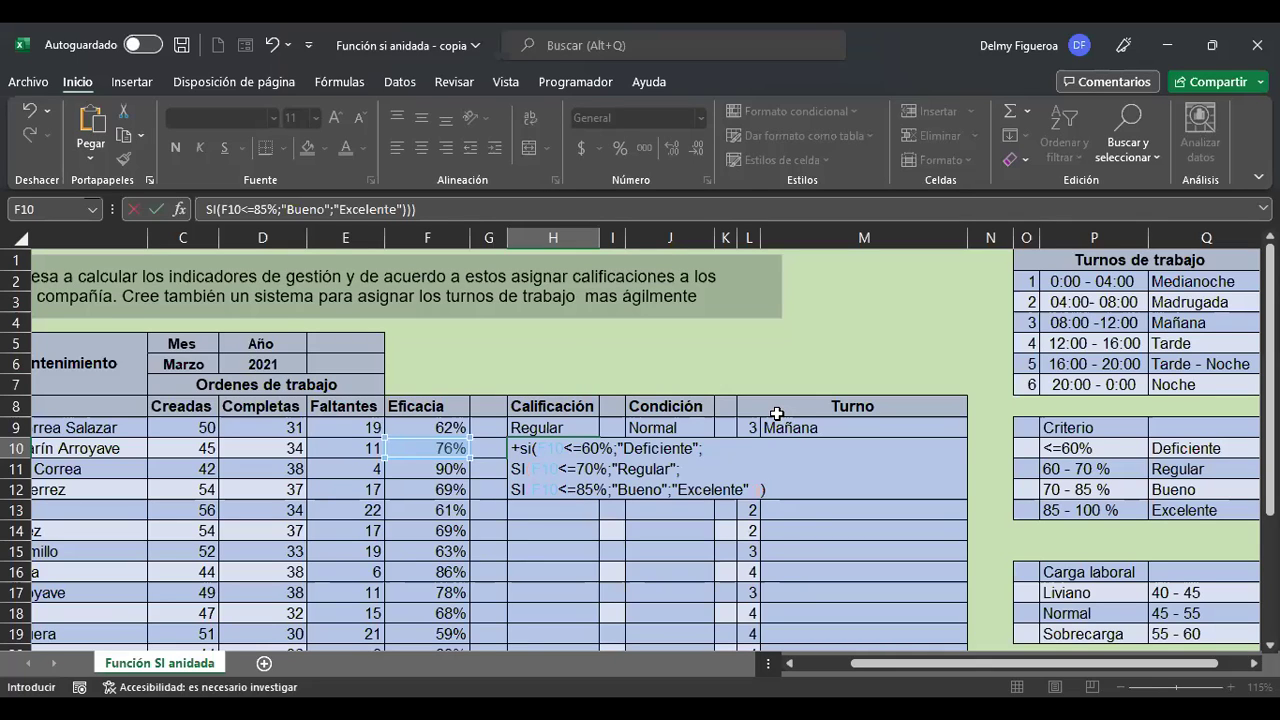
pyautogui.press('Return')
pyautogui.press('Up')
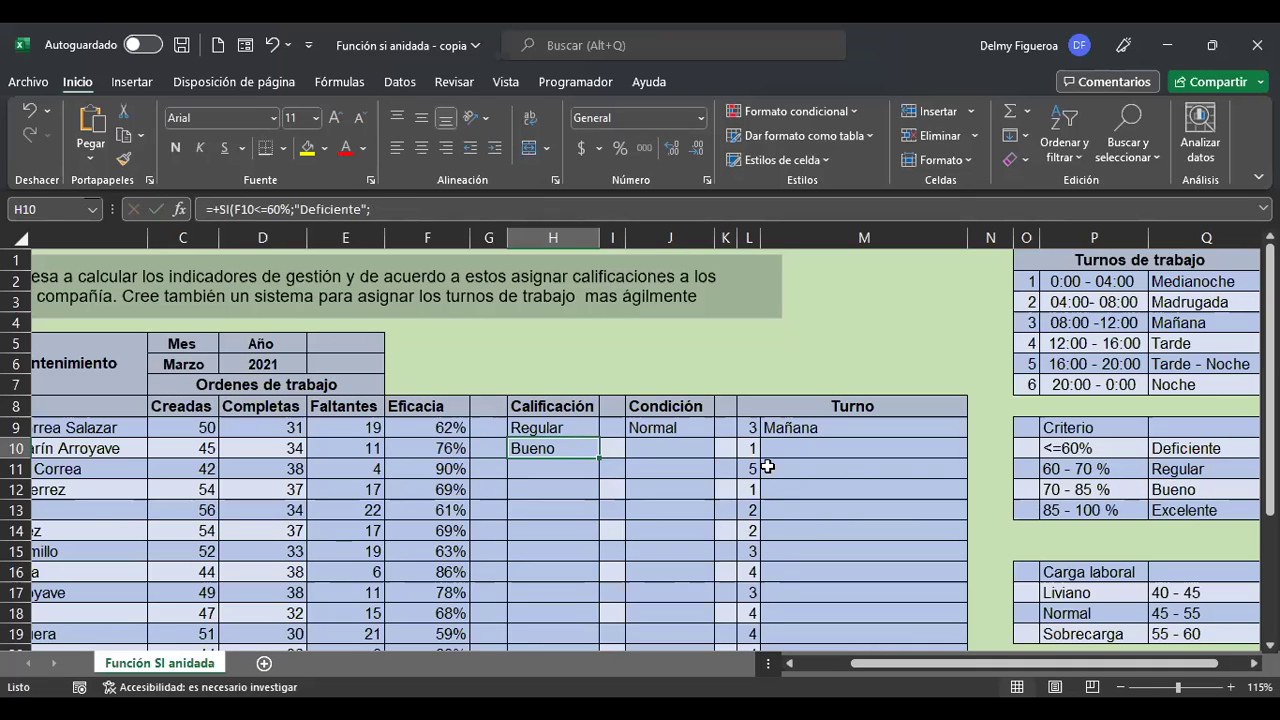
# - Copy the Calificación formula from H10 down to H11 and H12, checking the ratings against Eficacia and the Criterio table
pyautogui.moveTo(604, 456); pyautogui.dragTo(606, 478)
pyautogui.click(570, 470)
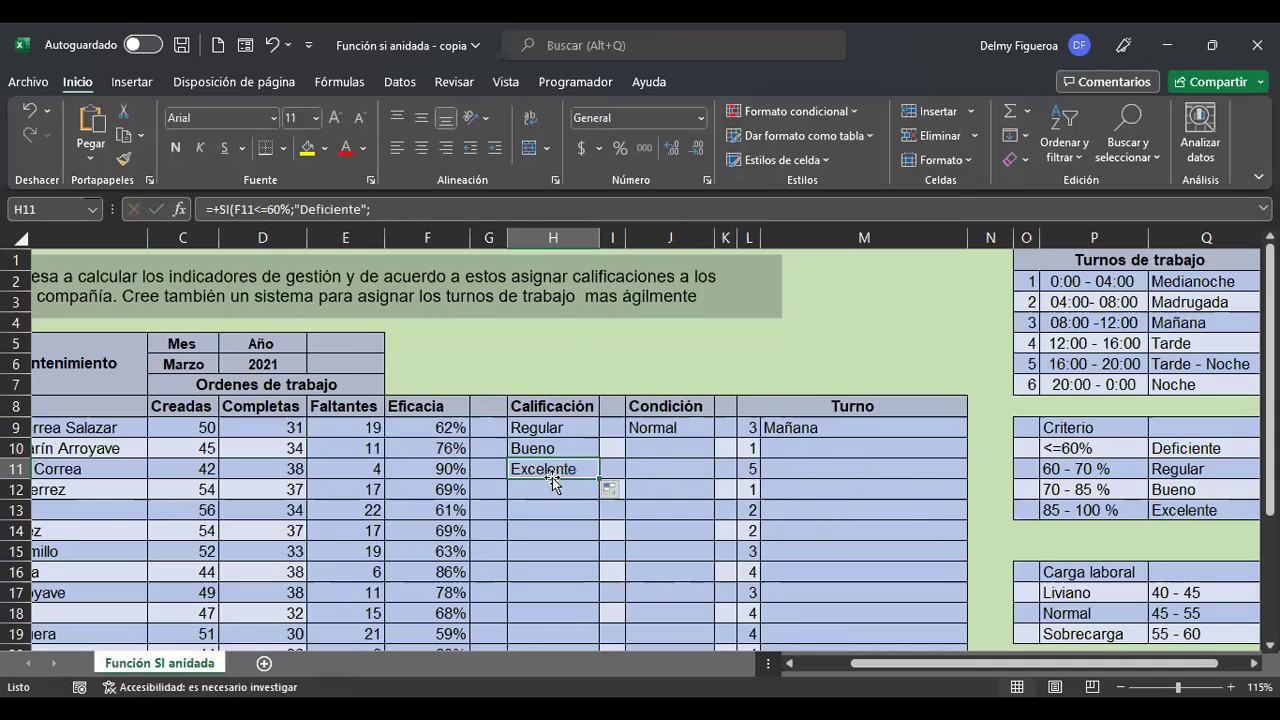
pyautogui.click(1095, 511)
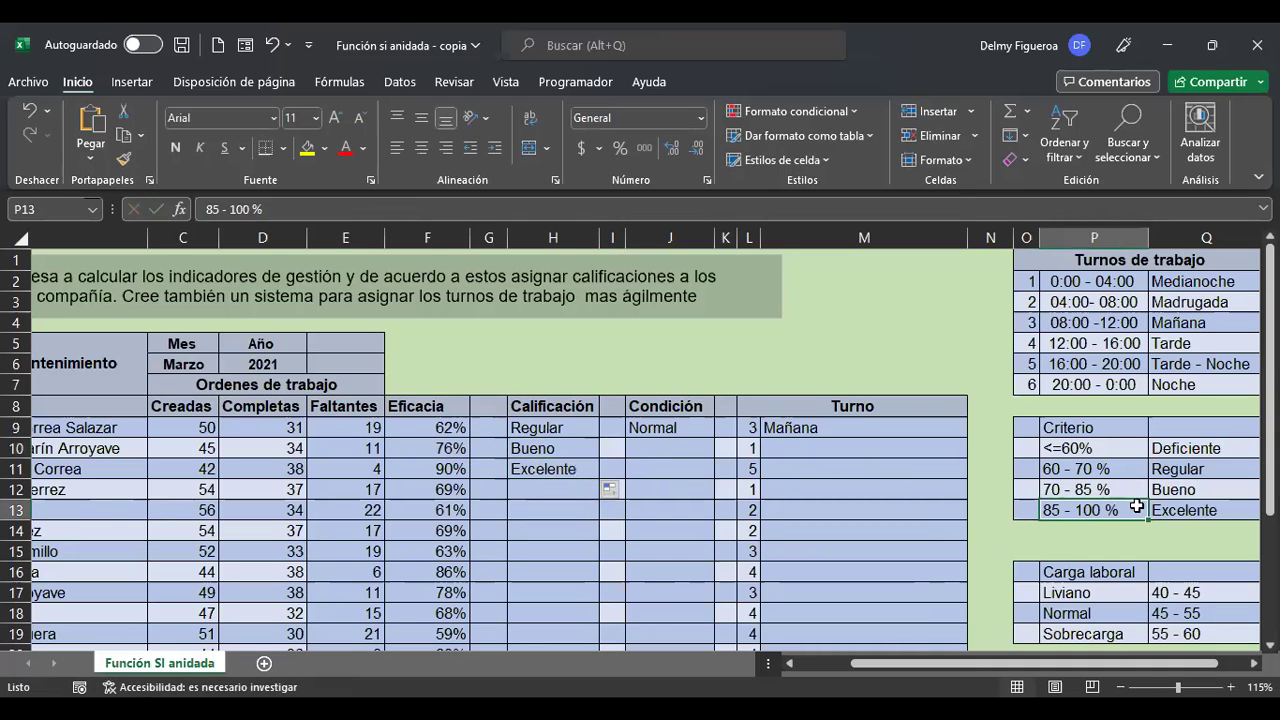
pyautogui.click(1187, 508)
pyautogui.click(570, 470)
pyautogui.moveTo(599, 479); pyautogui.dragTo(600, 497)
pyautogui.click(437, 490)
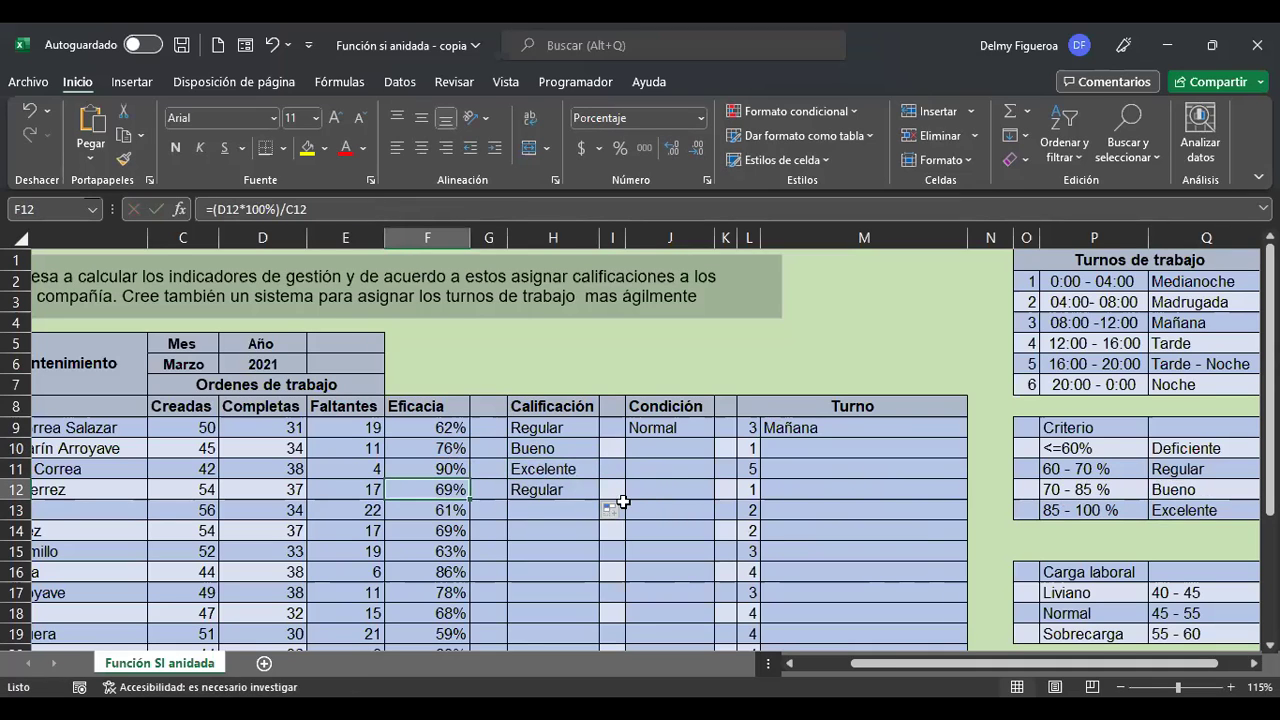
# - Fill the Calificación formula from H12 down through the last employee row, H28
pyautogui.click(555, 492)
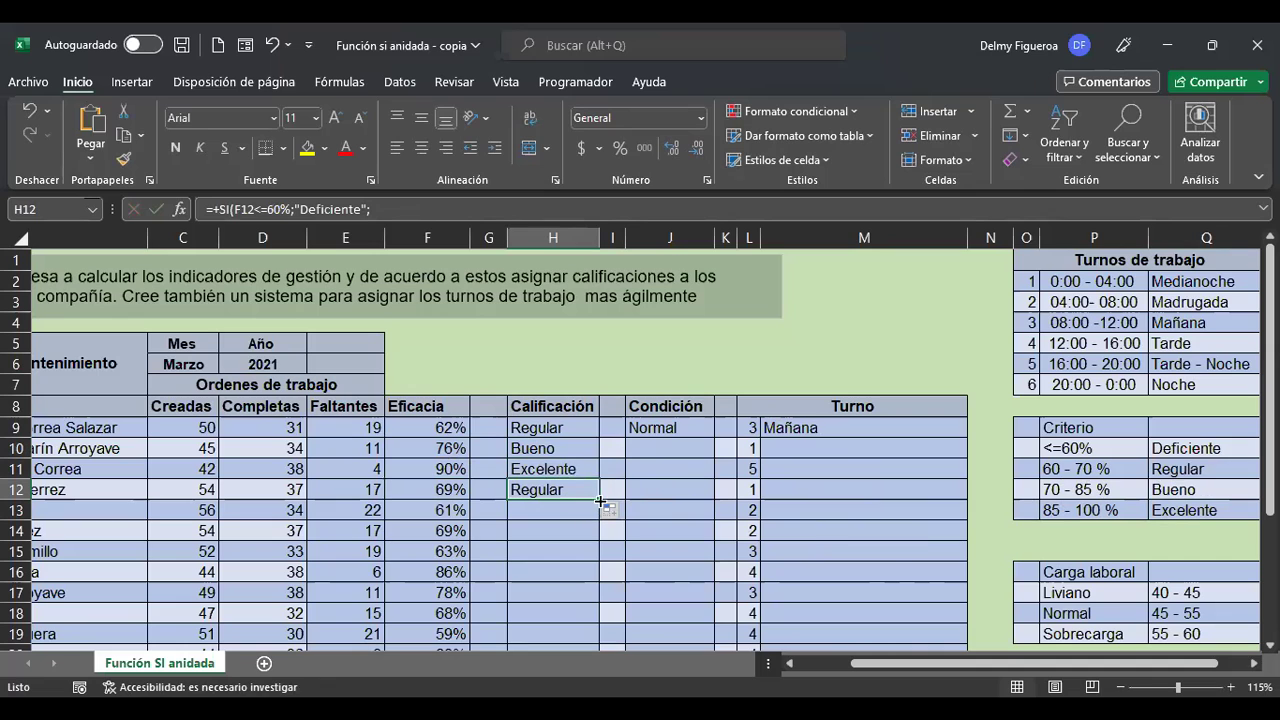
pyautogui.moveTo(598, 497); pyautogui.dragTo(603, 563)
pyautogui.scroll(-2, 603, 566)
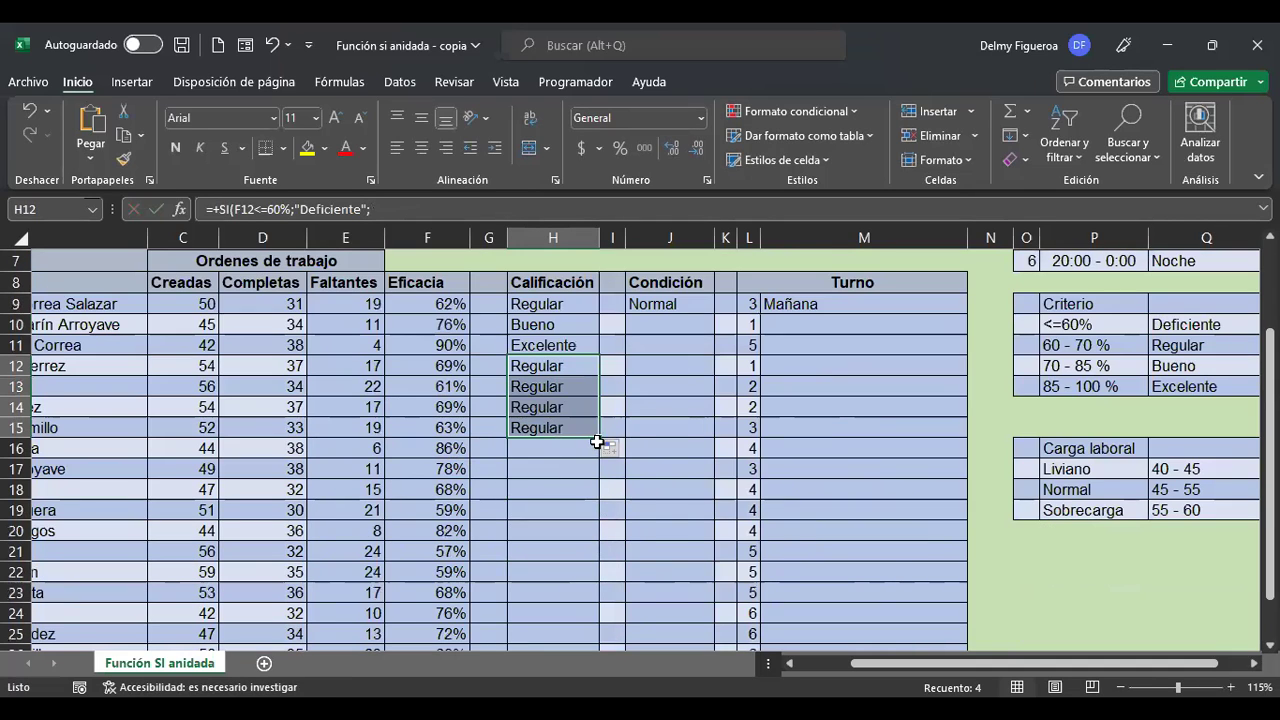
pyautogui.moveTo(598, 441); pyautogui.dragTo(600, 609)
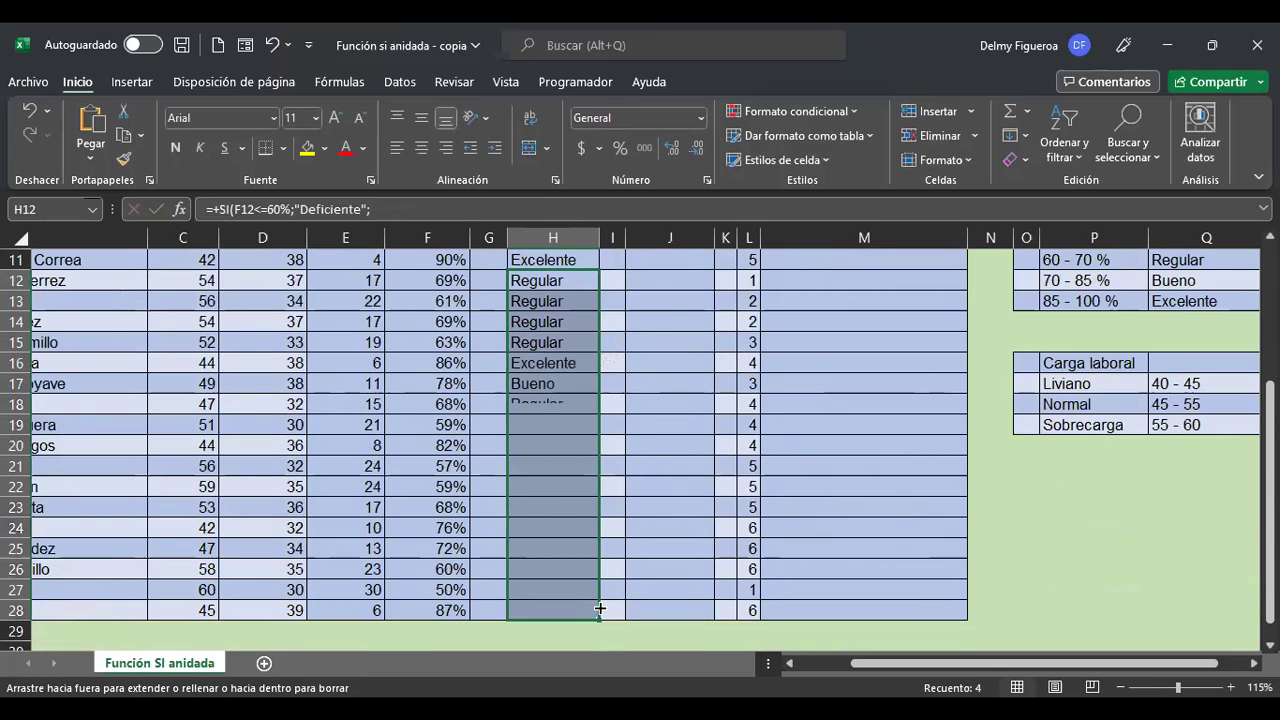
# - Check the Eficacia values in F28 and F27 against the Criterio ratings, and display the nested SI formula of Condición cell J9
pyautogui.click(438, 607)
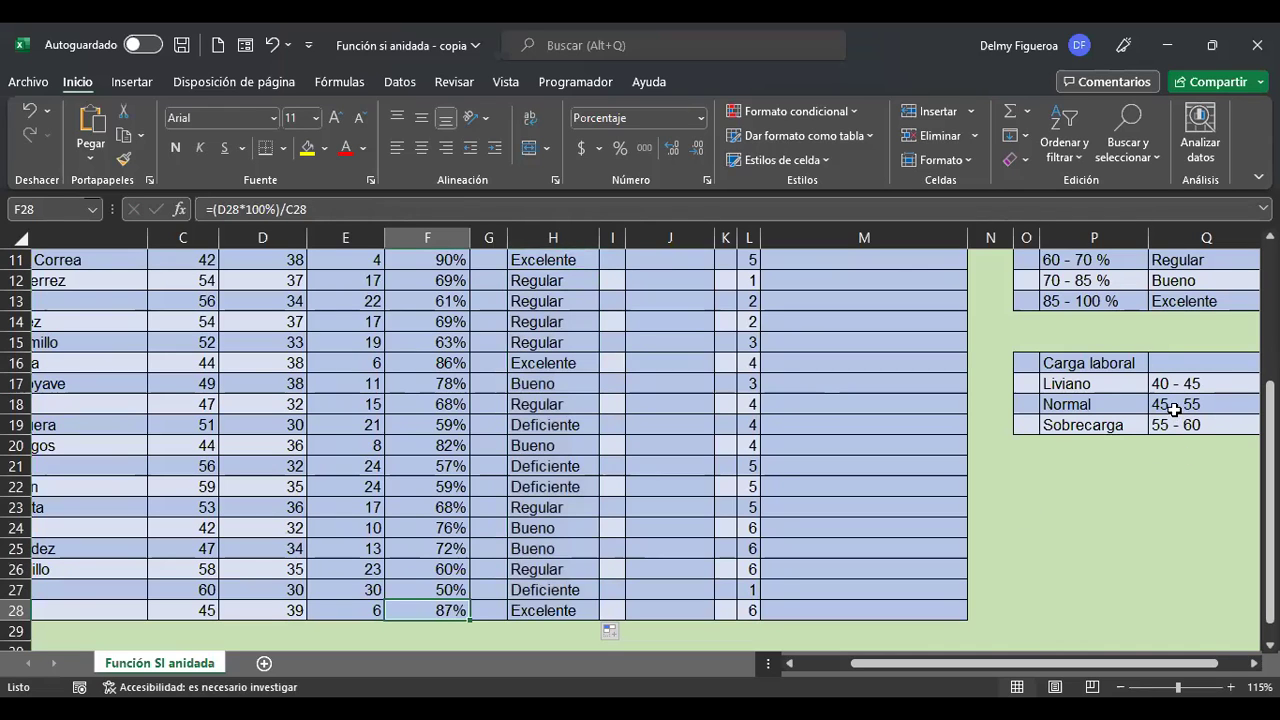
pyautogui.click(435, 590)
pyautogui.scroll(1, 1180, 310)
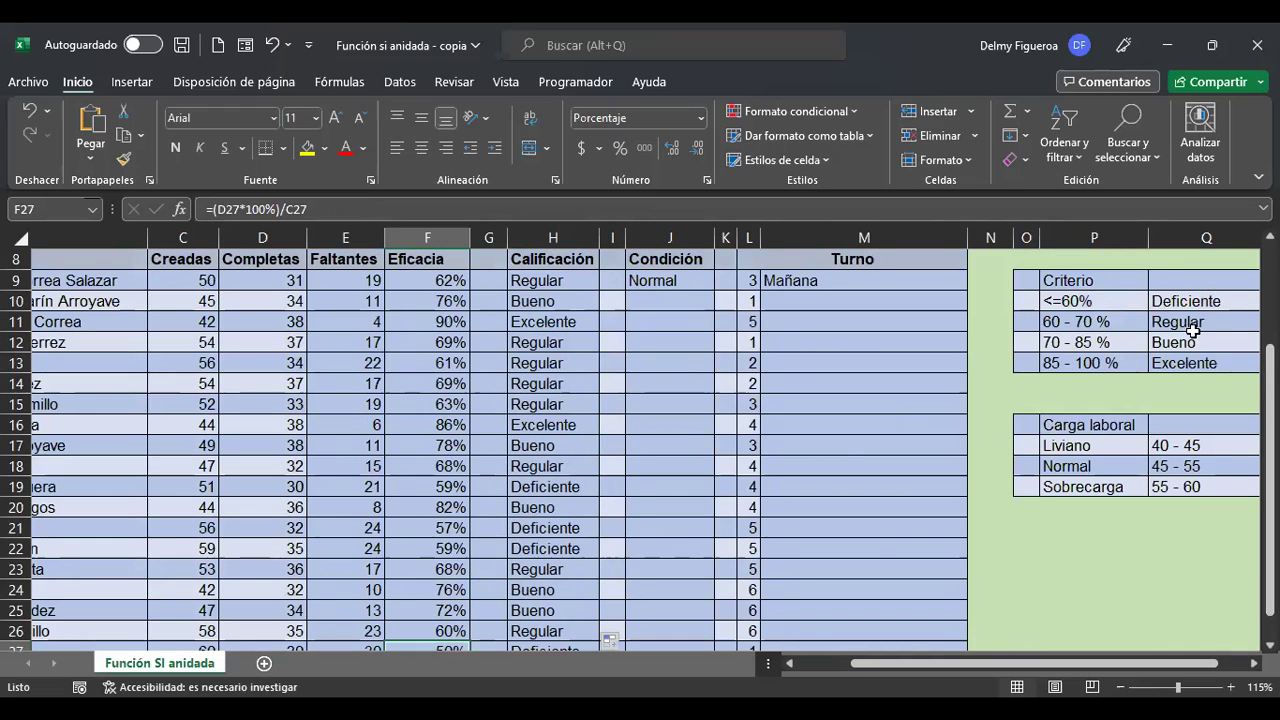
pyautogui.scroll(2, 630, 500)
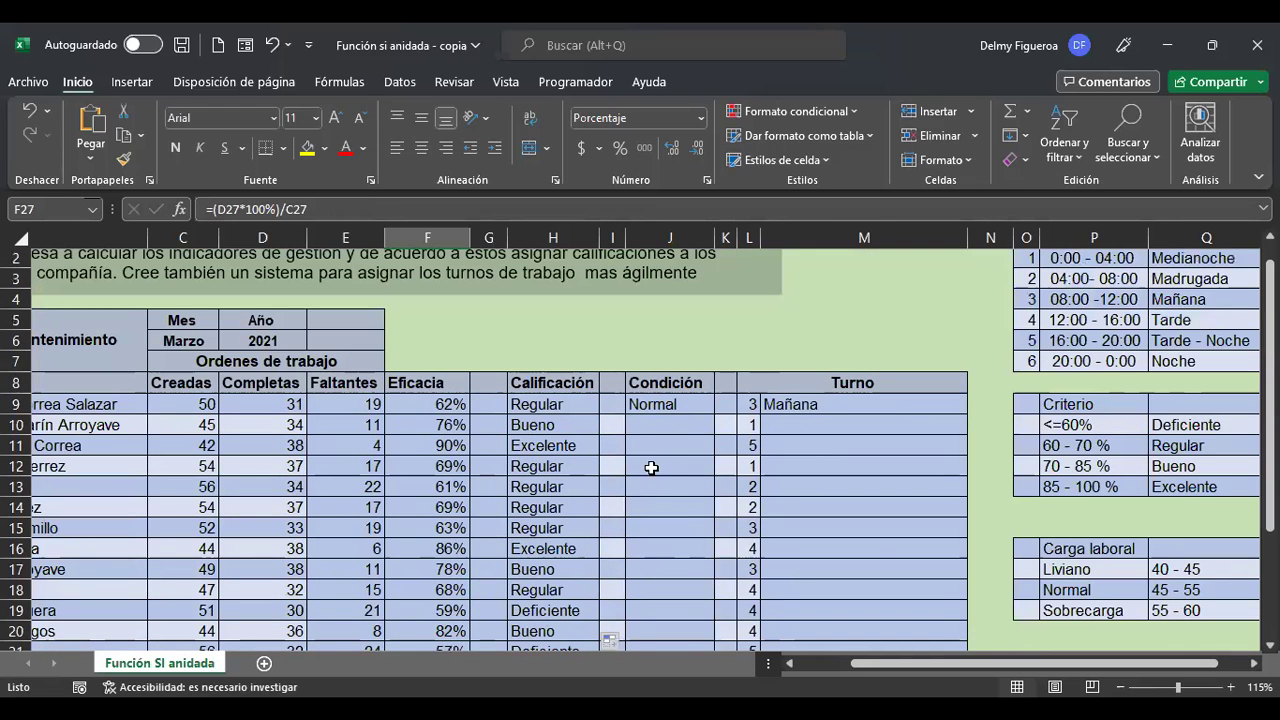
pyautogui.click(669, 400)
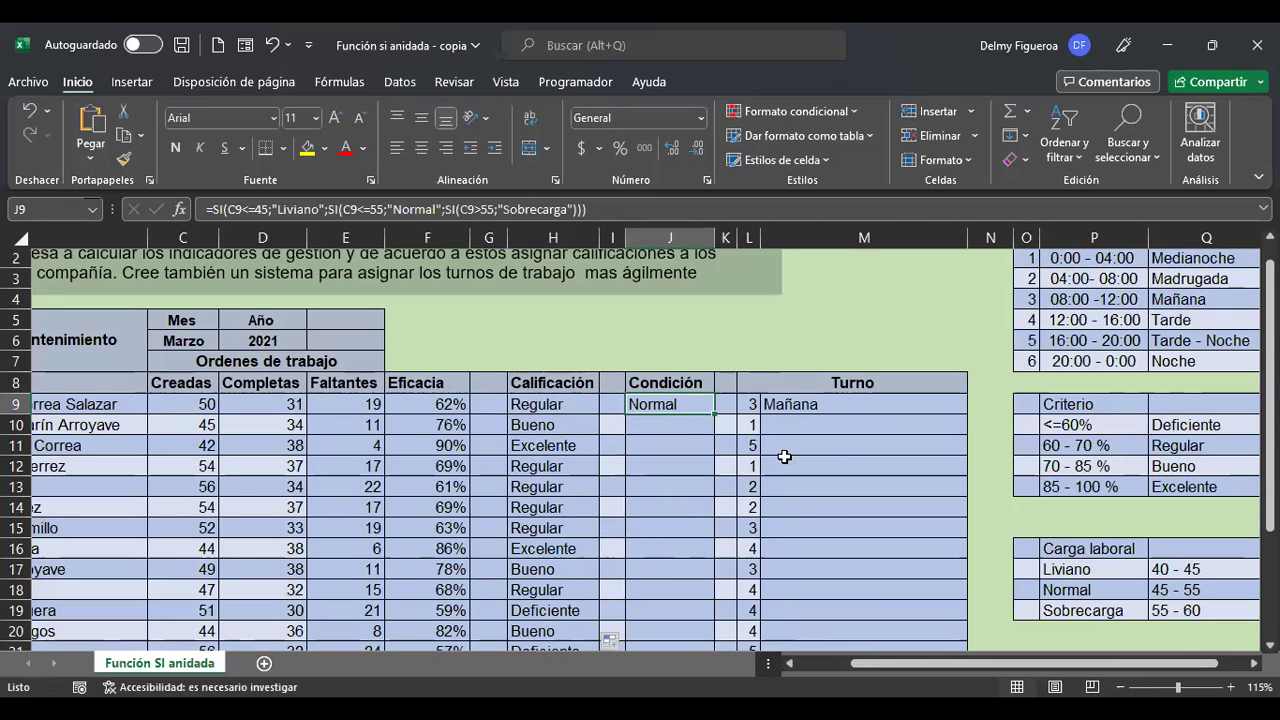
pyautogui.scroll(1, 812, 508)
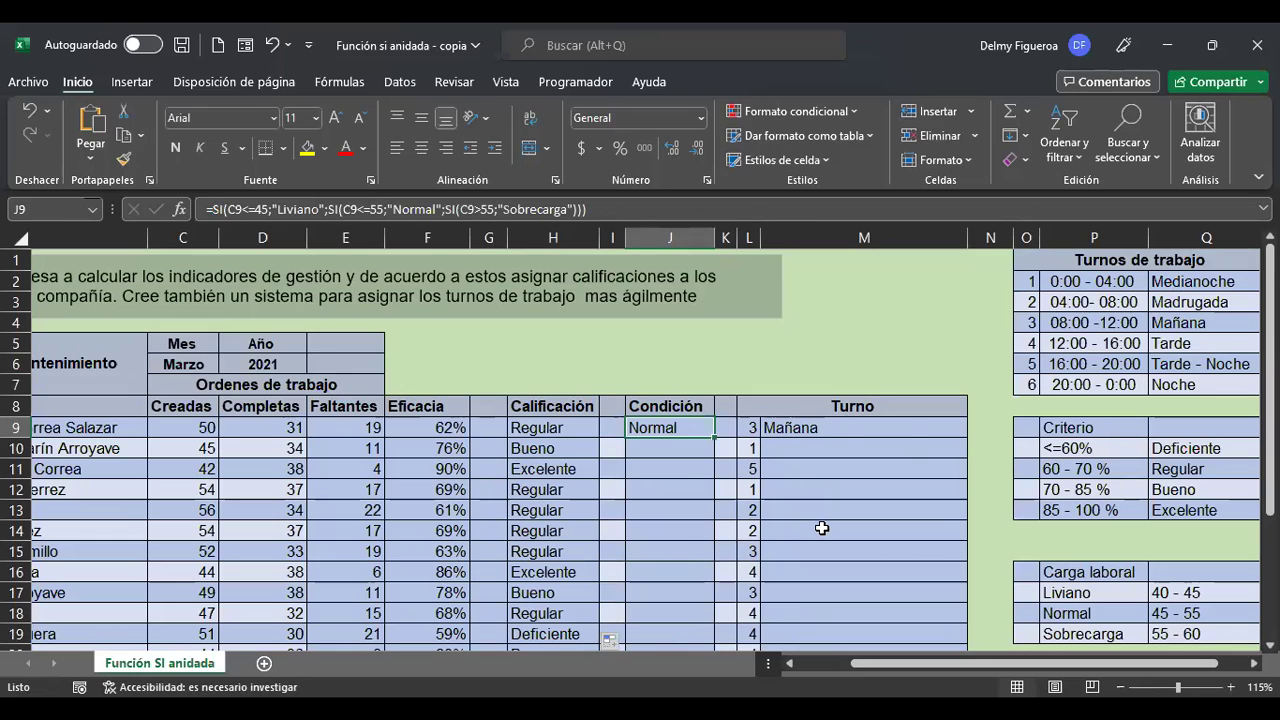
# - Examine the nested SI formula in Condición cell J9 and the Liviano, Normal and Sobrecarga ranges in the Carga laboral table
pyautogui.press('F2')
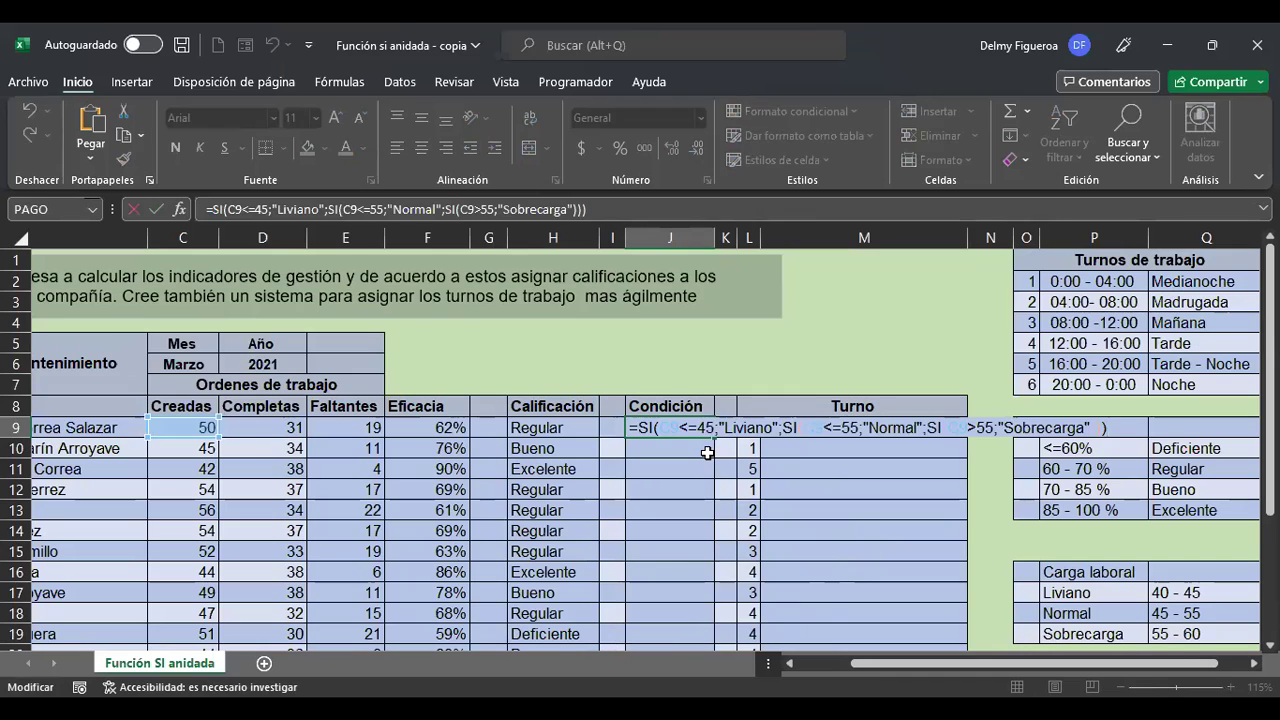
pyautogui.press('Return')
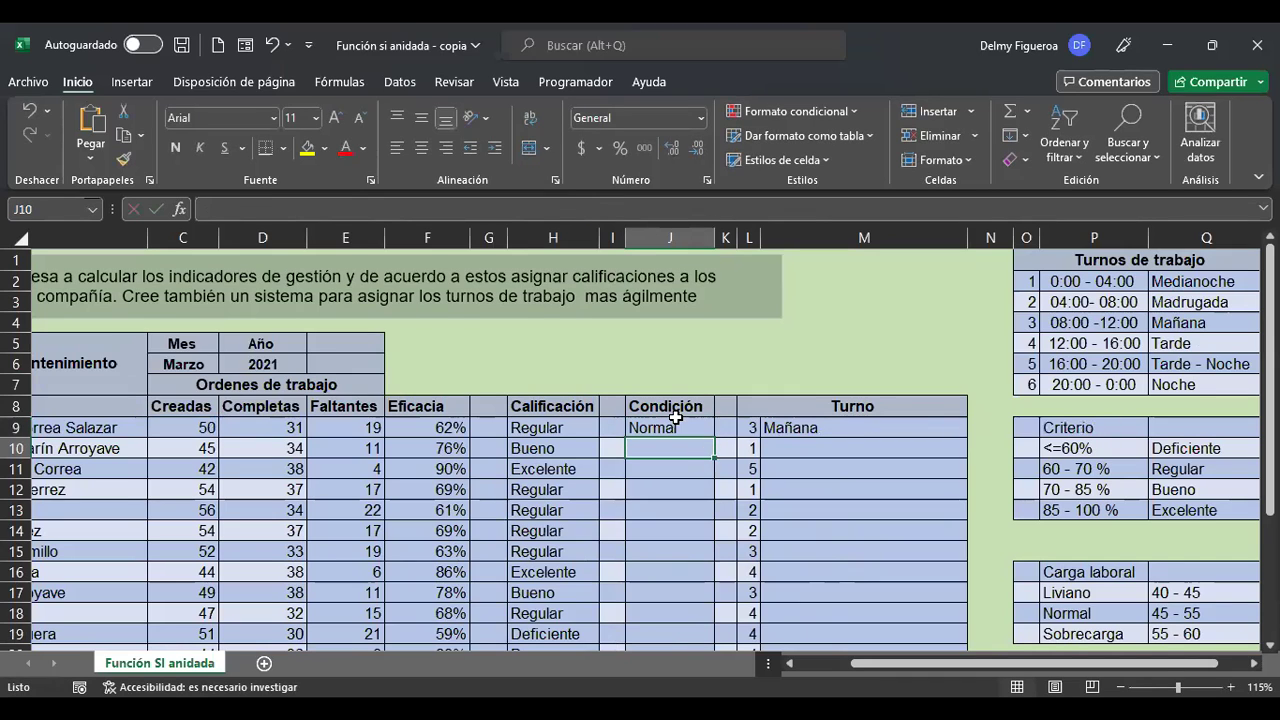
pyautogui.click(672, 424)
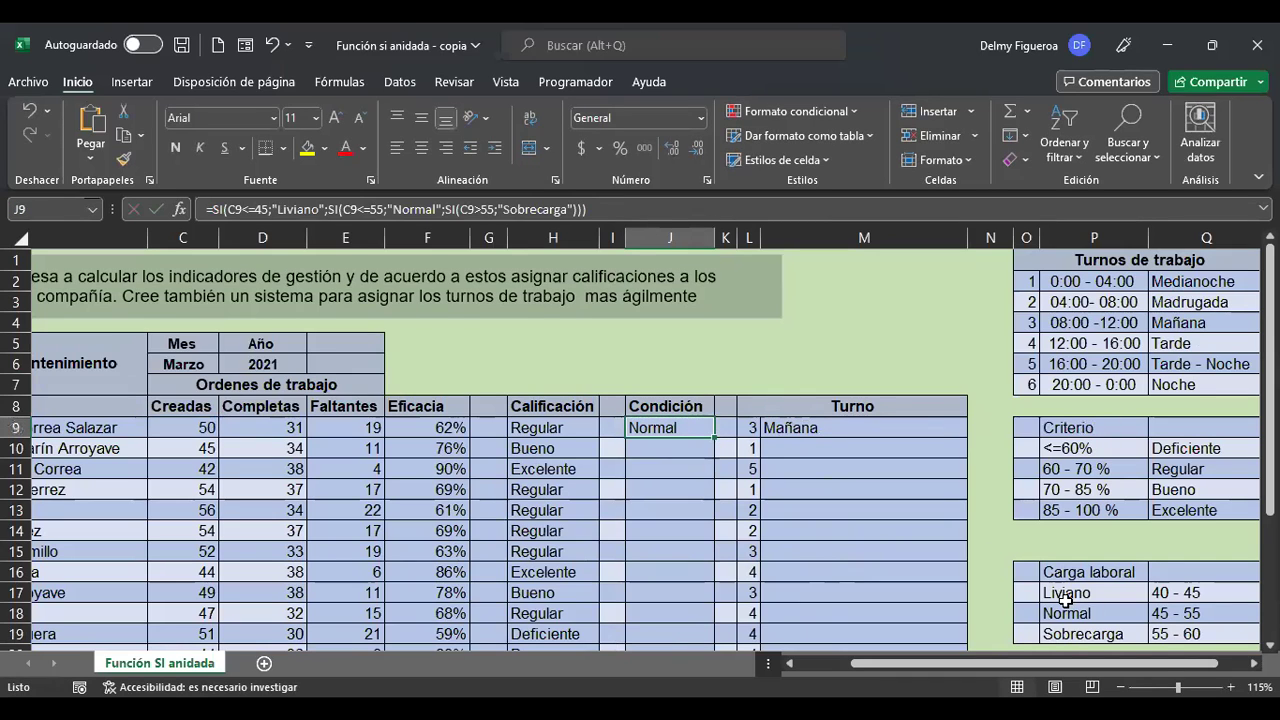
pyautogui.click(1120, 595)
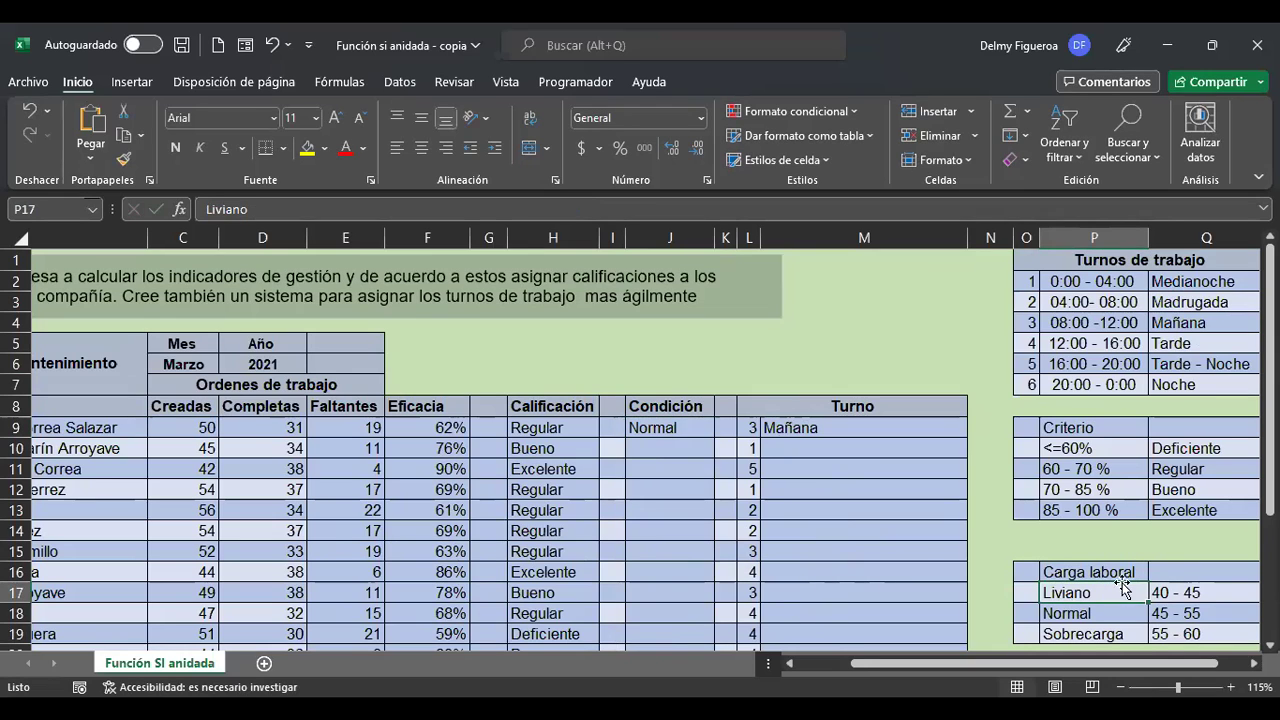
pyautogui.click(1204, 593)
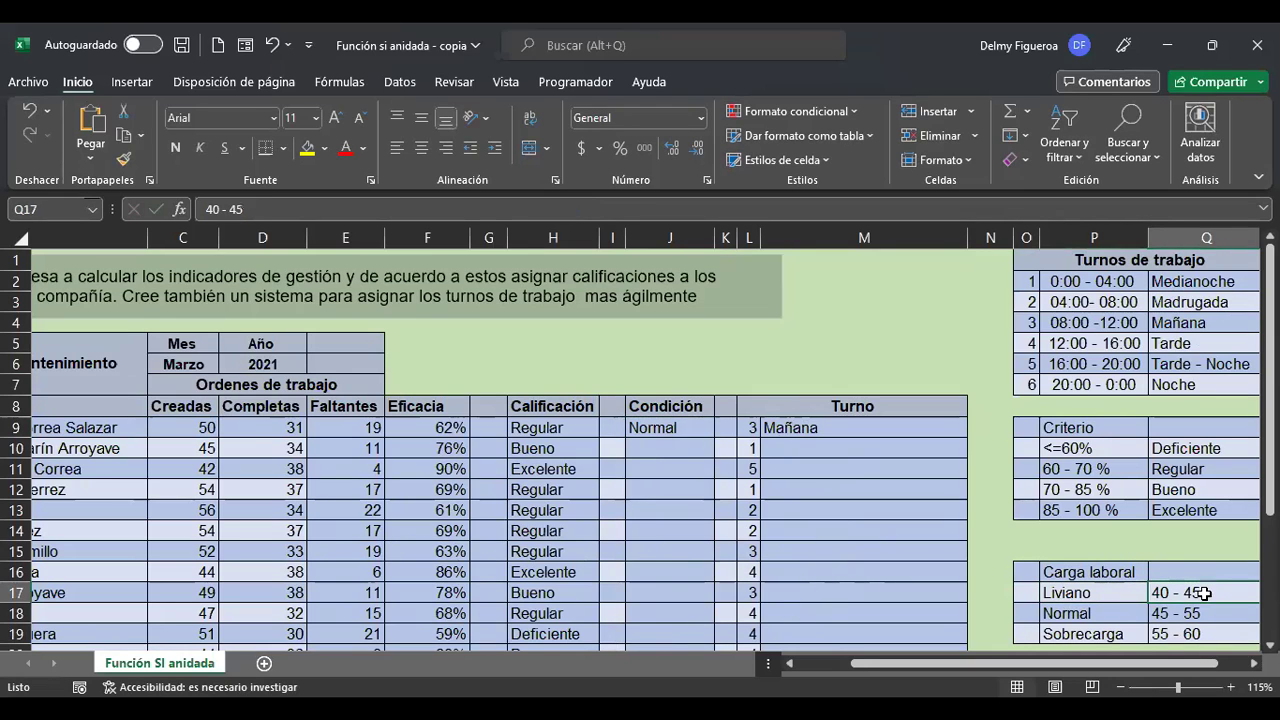
pyautogui.click(1104, 607)
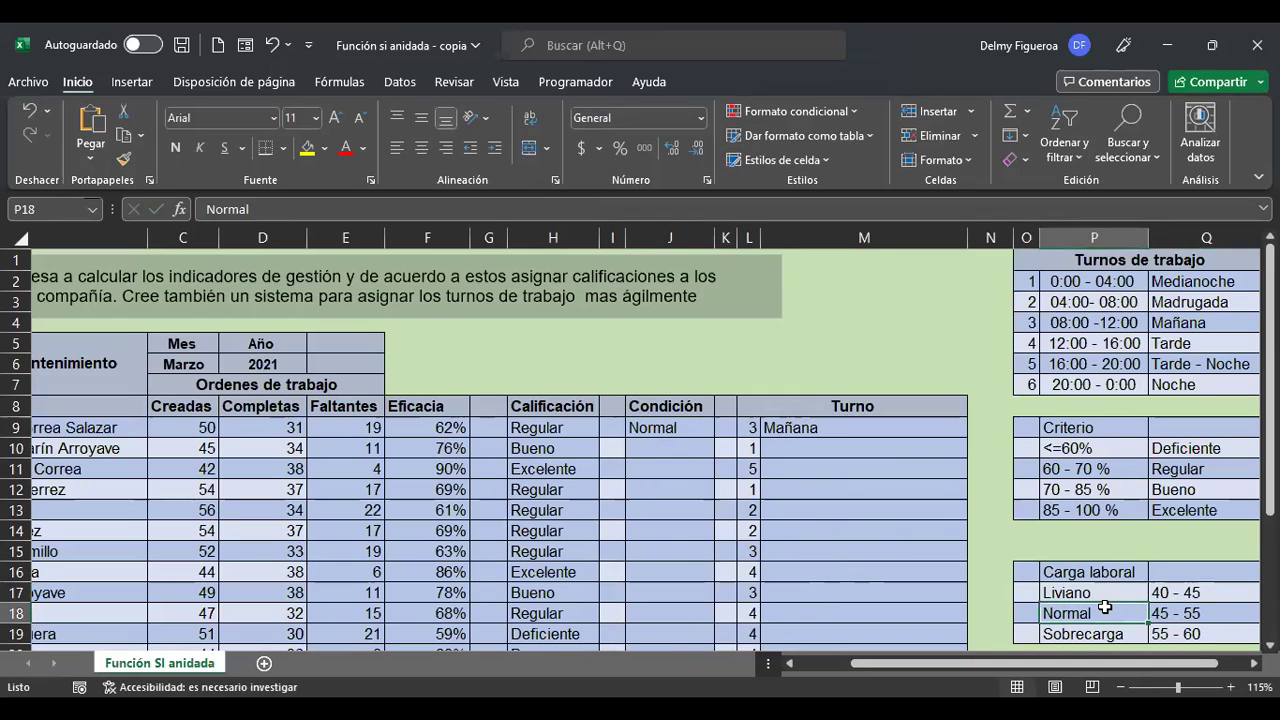
pyautogui.click(1187, 610)
pyautogui.moveTo(1110, 634); pyautogui.dragTo(1185, 632)
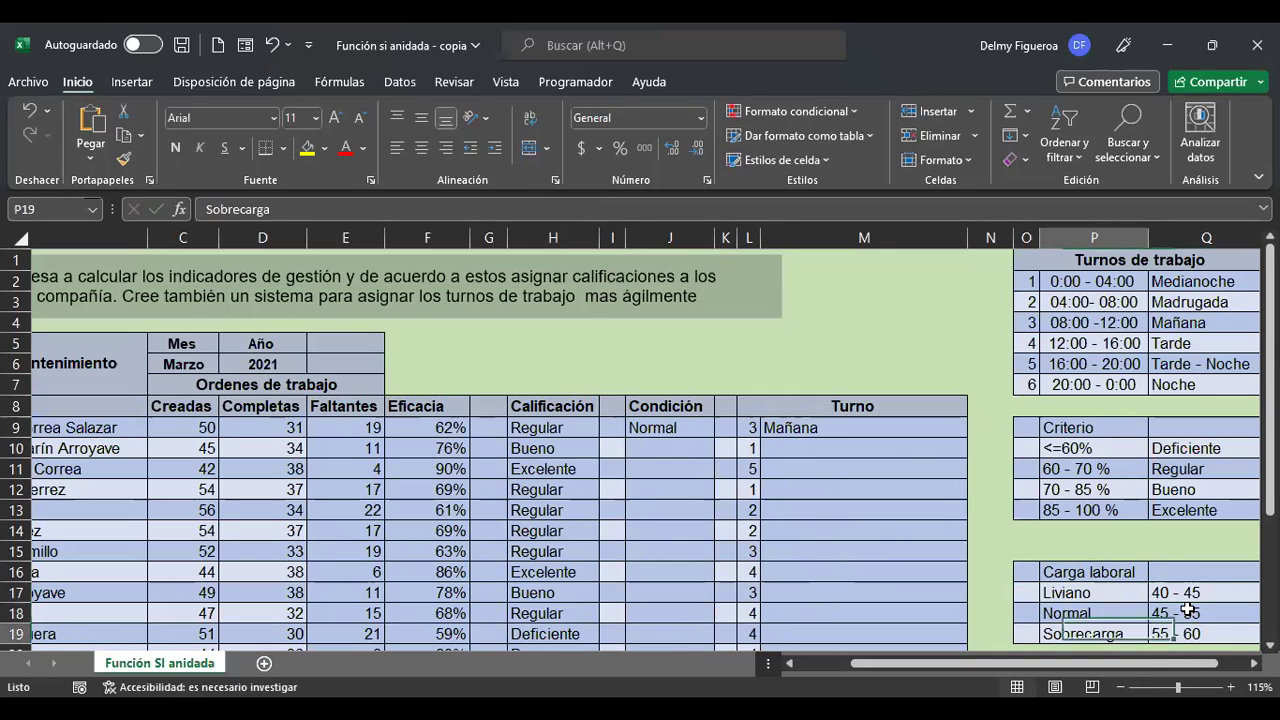
pyautogui.click(1190, 634)
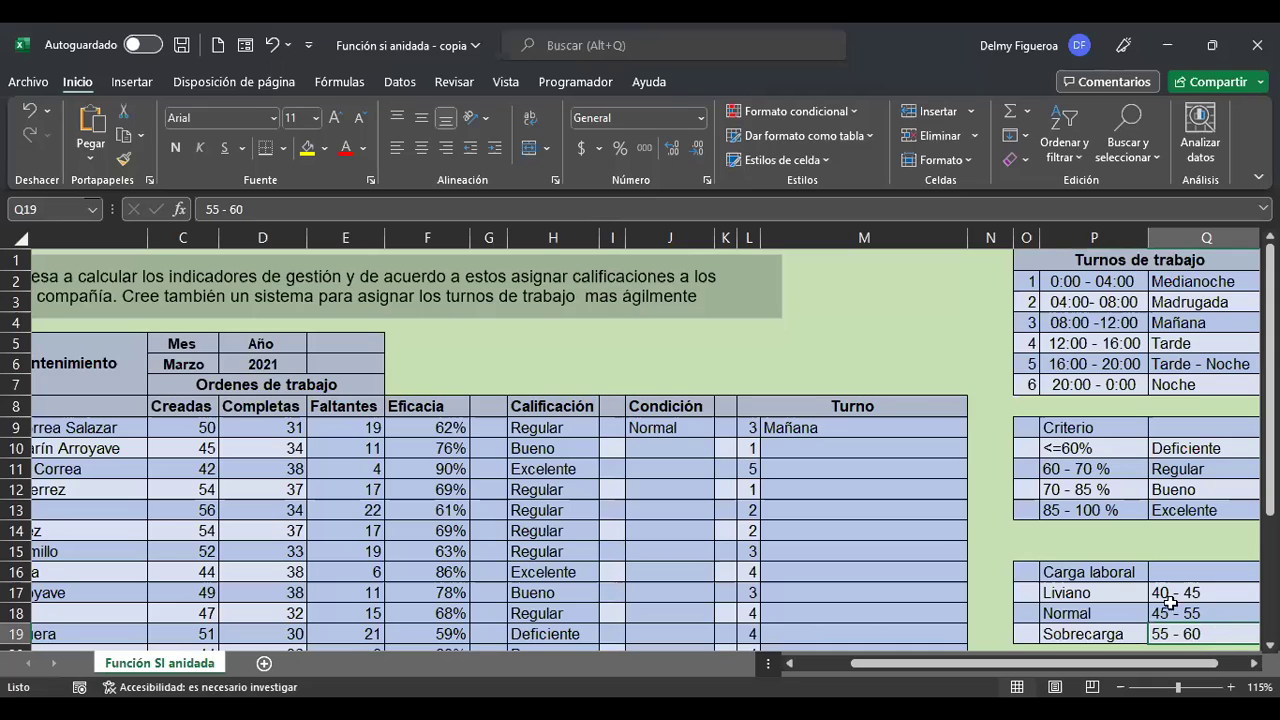
# - Examine the logical test and true value of each nested SI in J9's formula, leaving the formula as it is
pyautogui.click(697, 429)
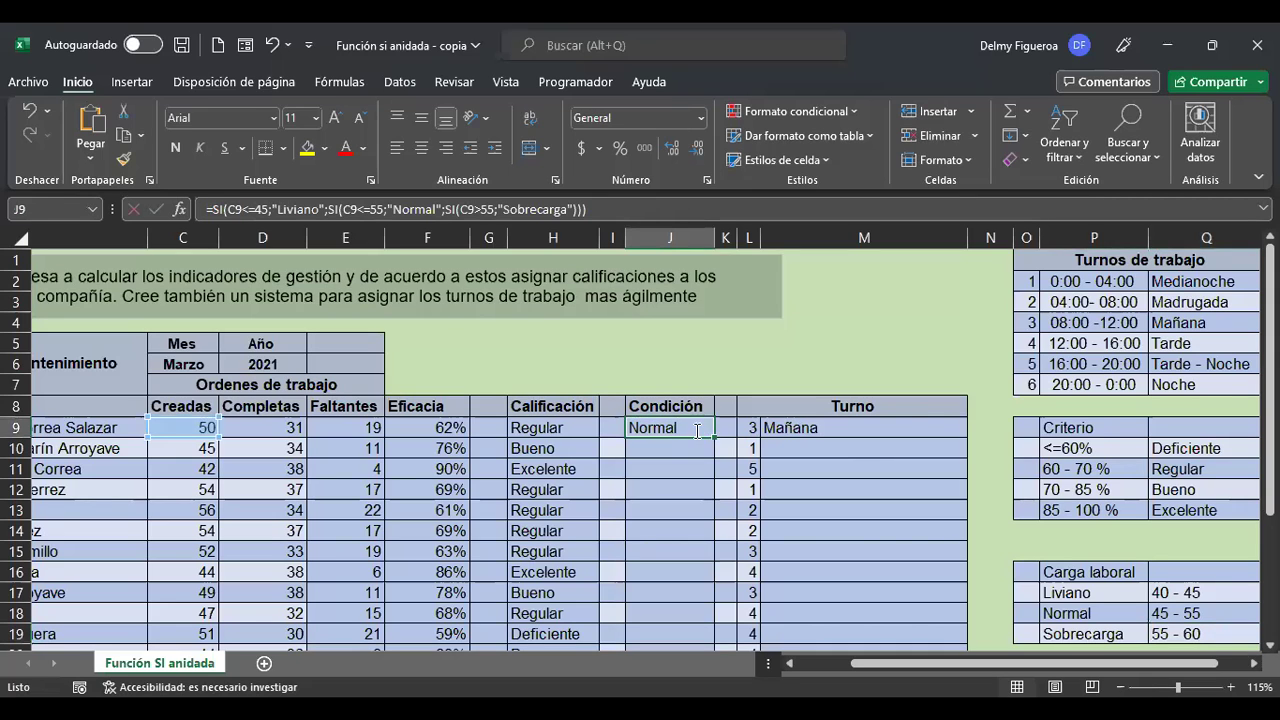
pyautogui.doubleClick(697, 429)
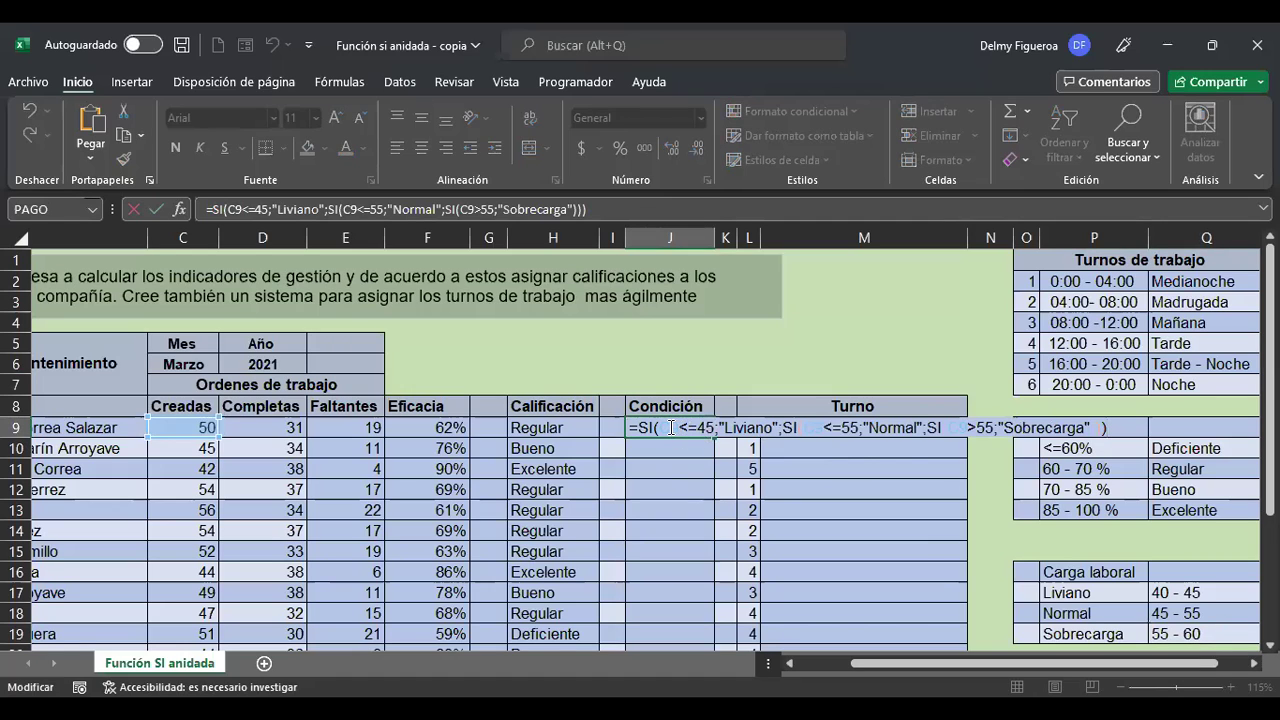
pyautogui.click(670, 427)
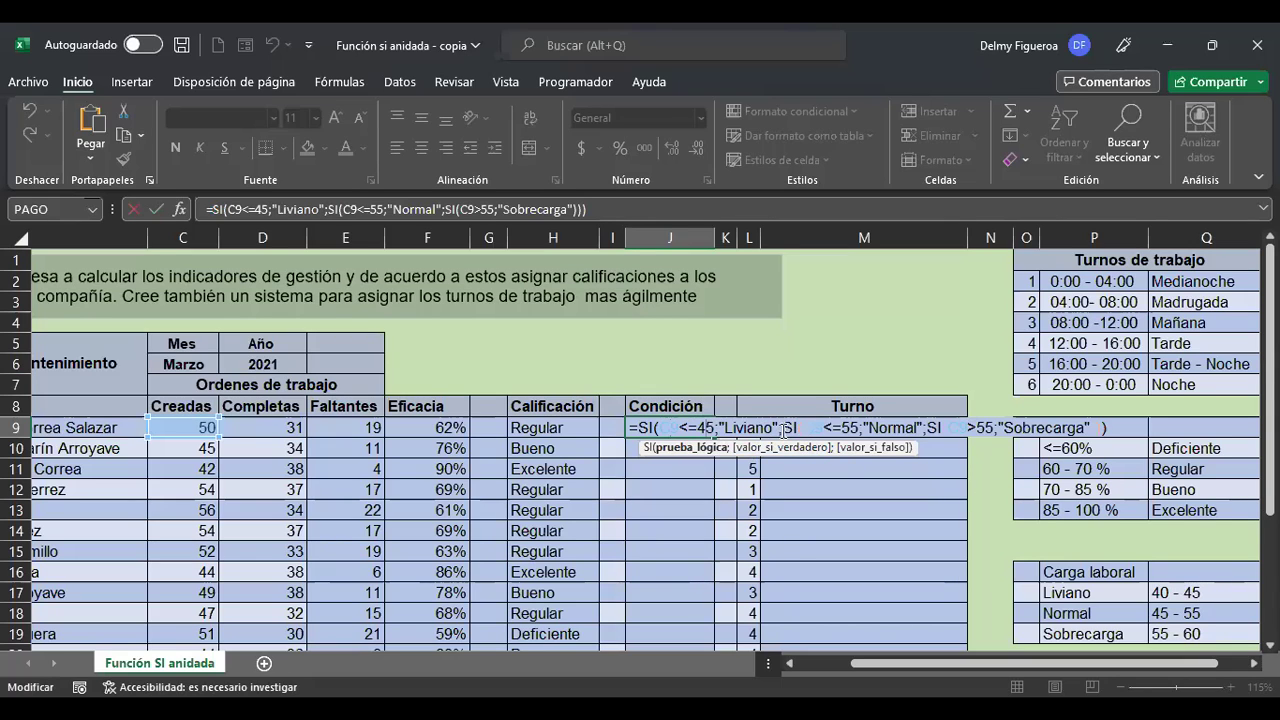
pyautogui.click(862, 430)
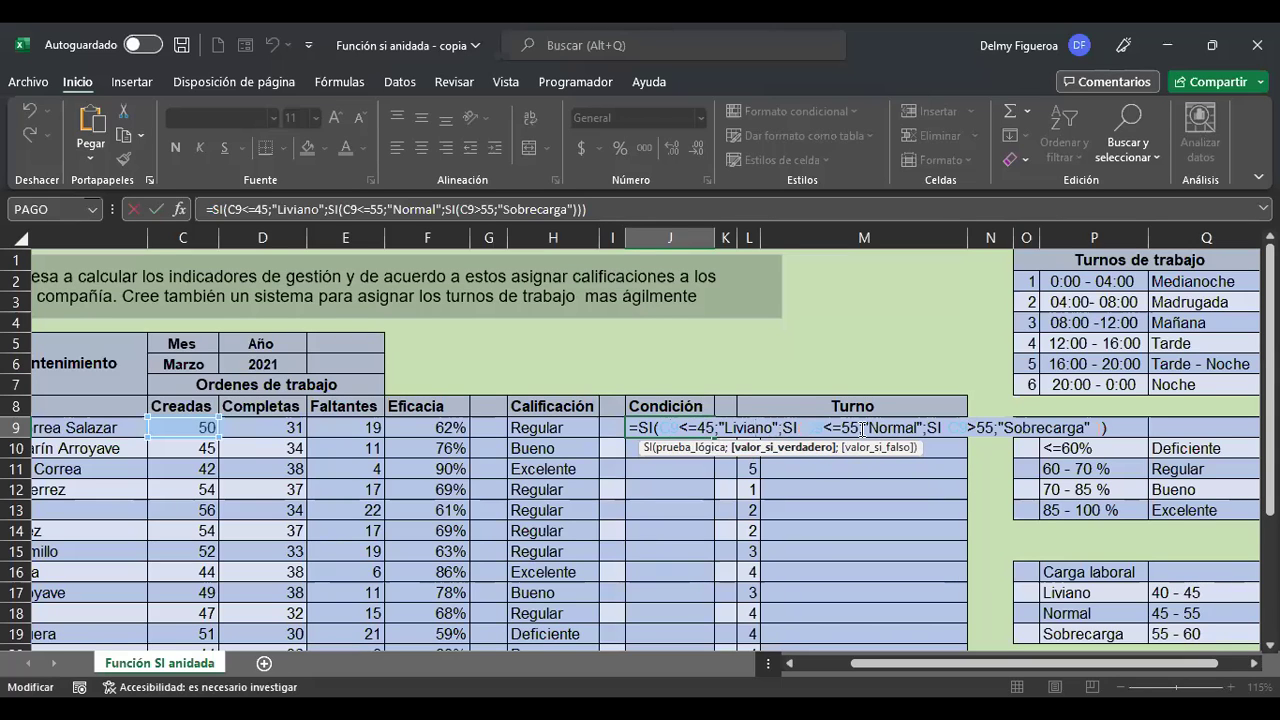
pyautogui.click(862, 430)
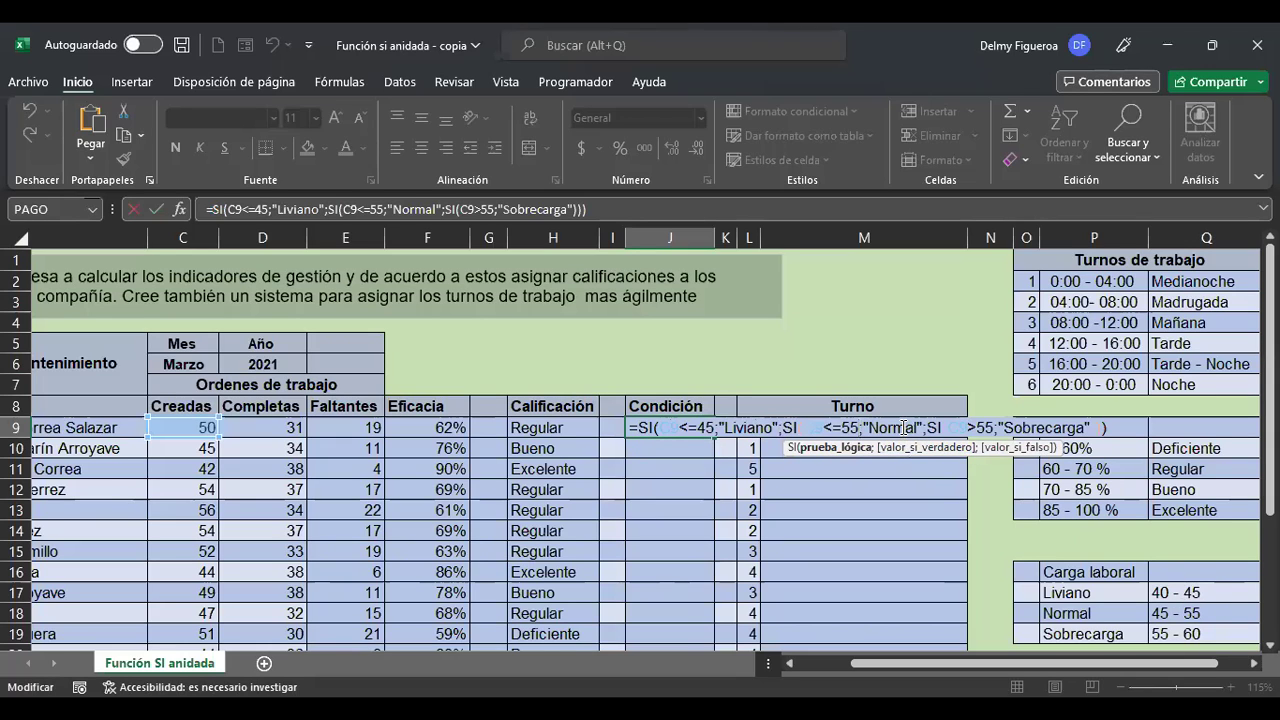
pyautogui.click(1036, 430)
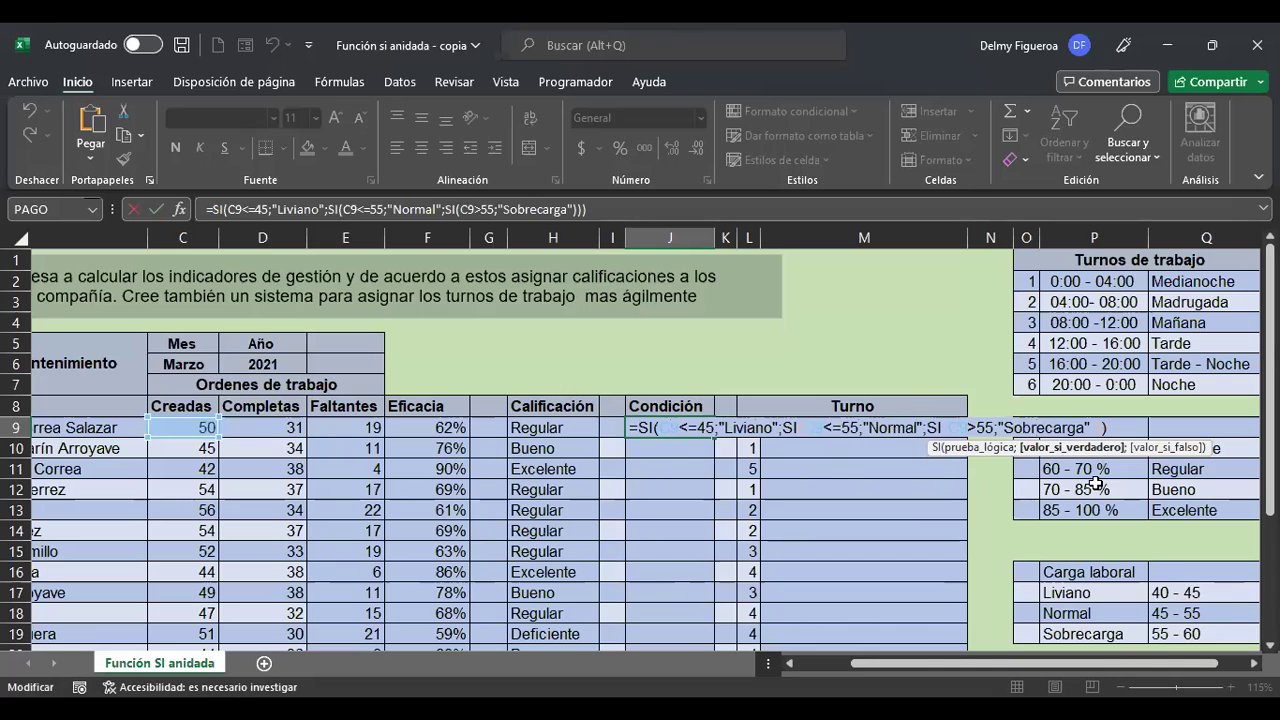
pyautogui.press('Return')
# - Begin J10's formula with an SI testing C10<=45 and returning "Liviano", with a line break before the false value
pyautogui.write('+')
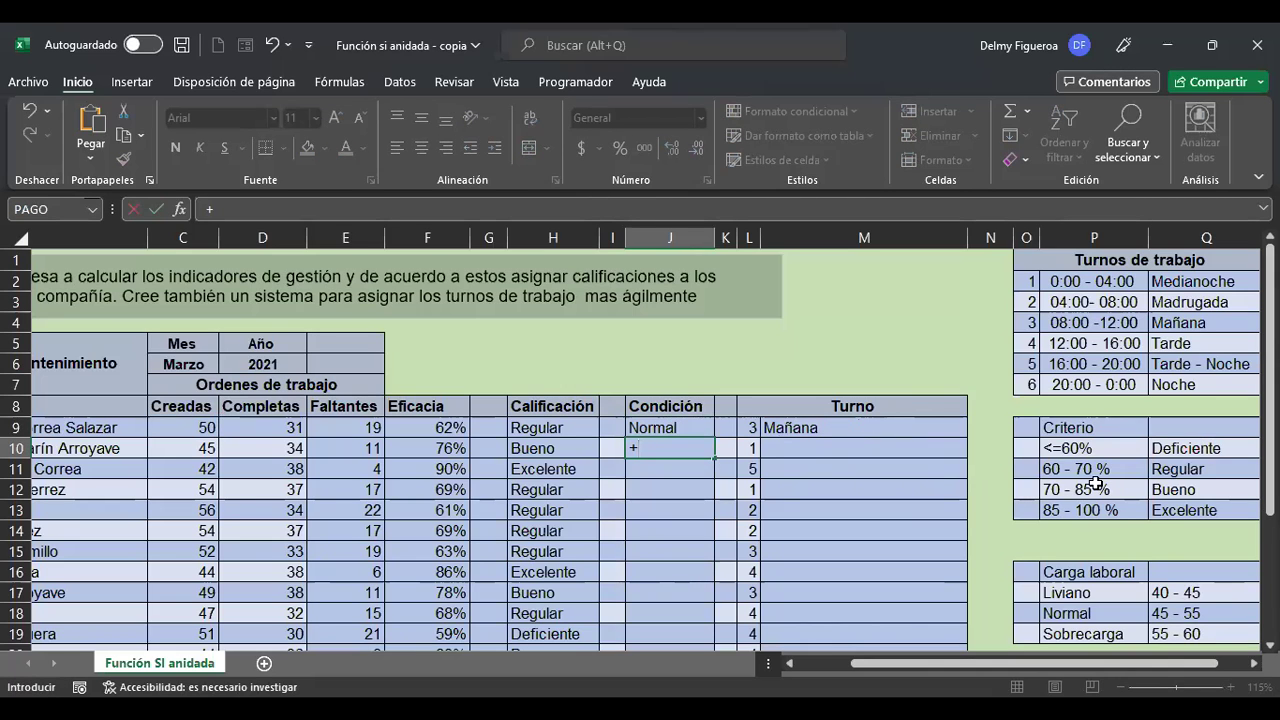
pyautogui.write('si')
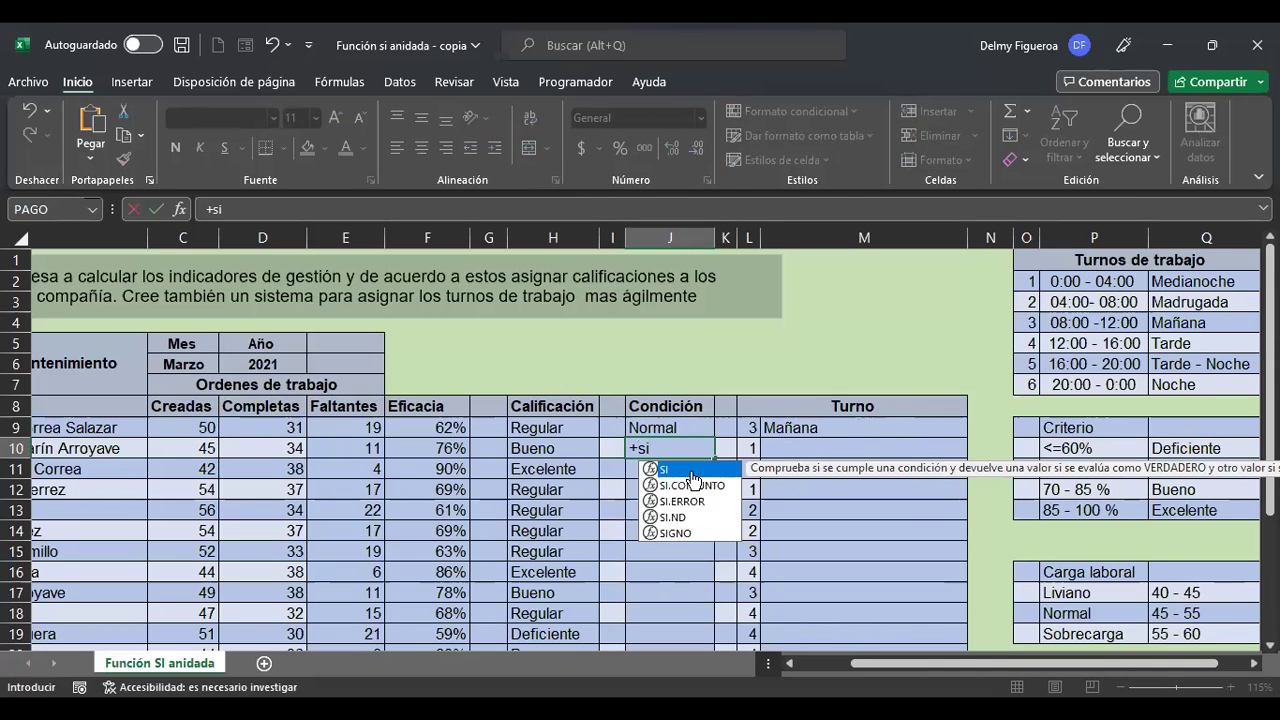
pyautogui.doubleClick(693, 470)
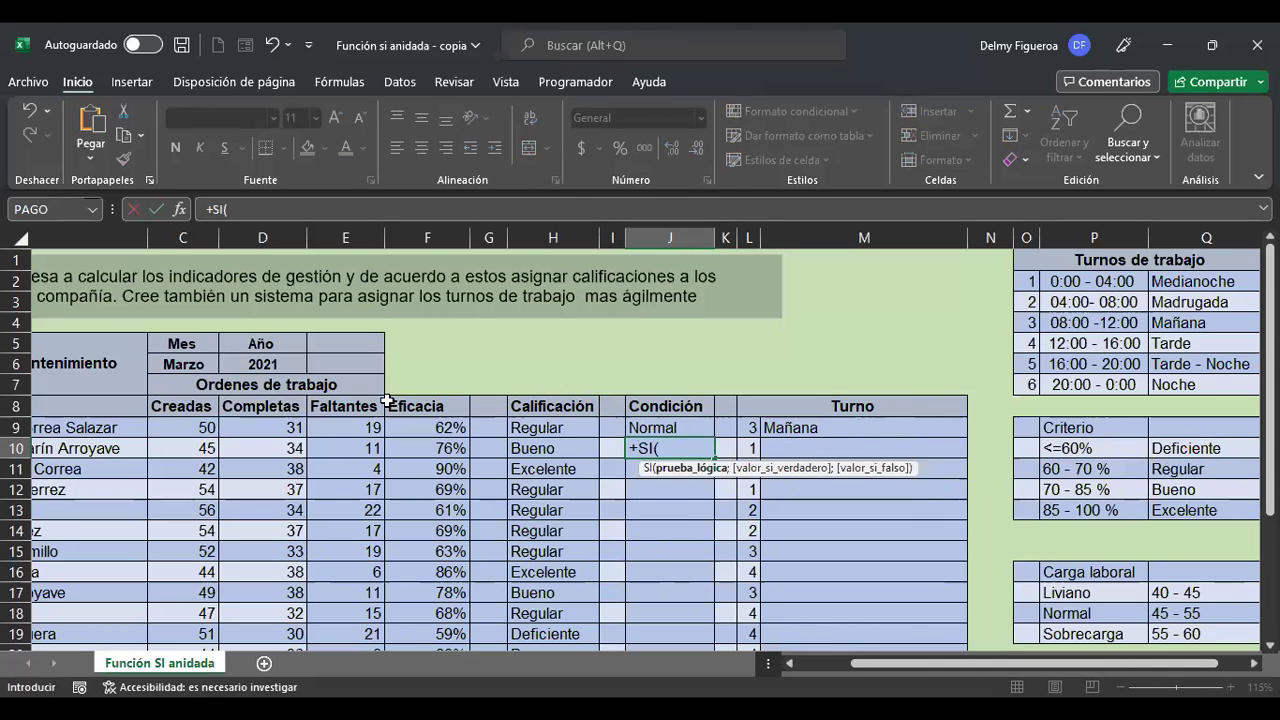
pyautogui.click(186, 451)
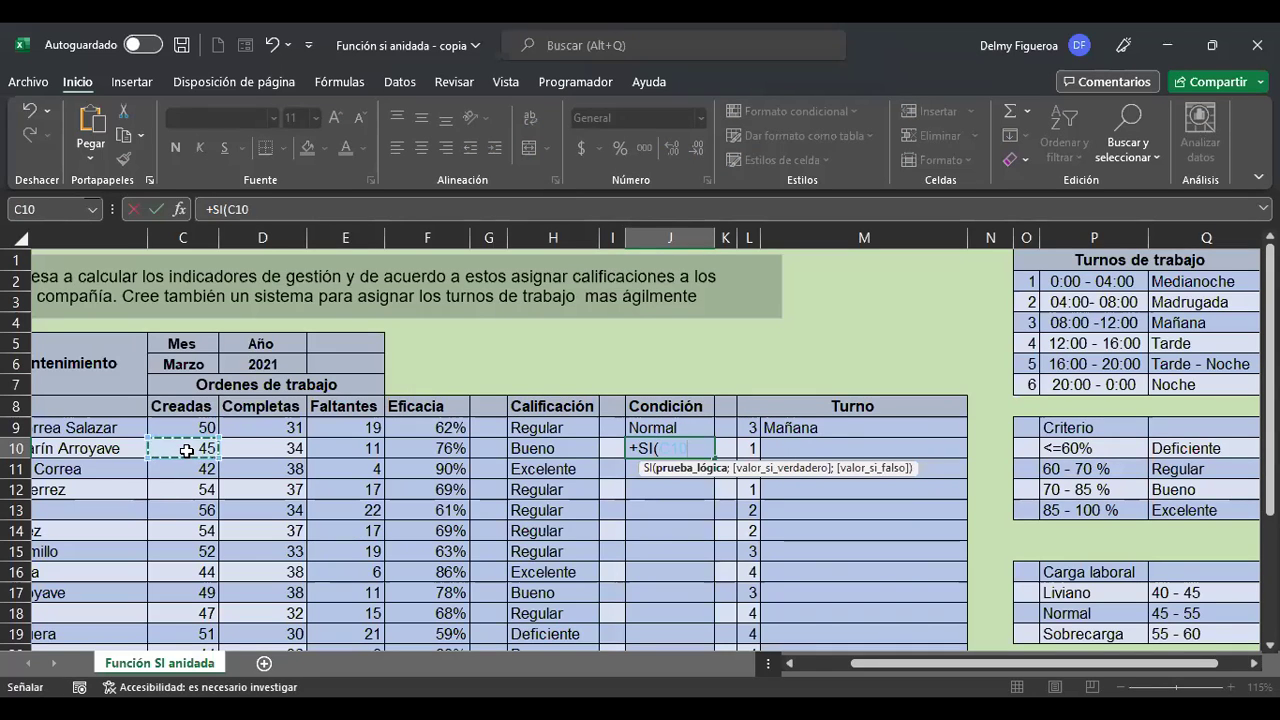
pyautogui.write('<')
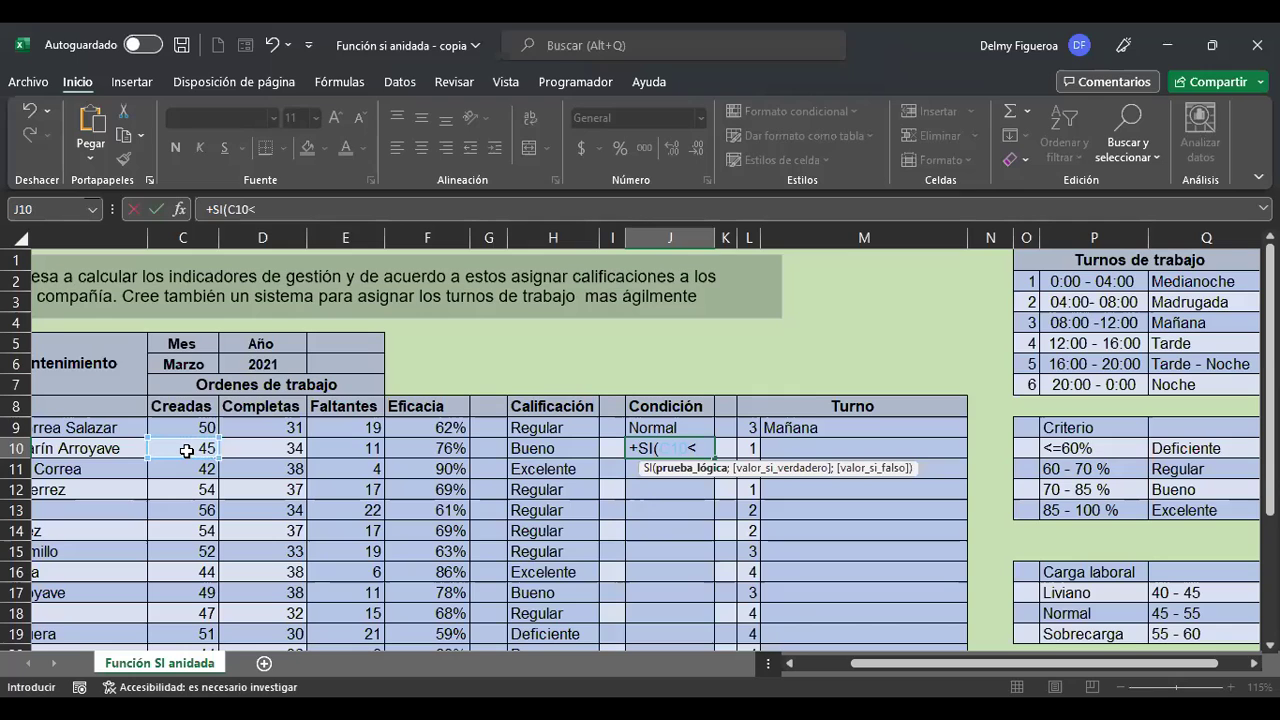
pyautogui.write('=45')
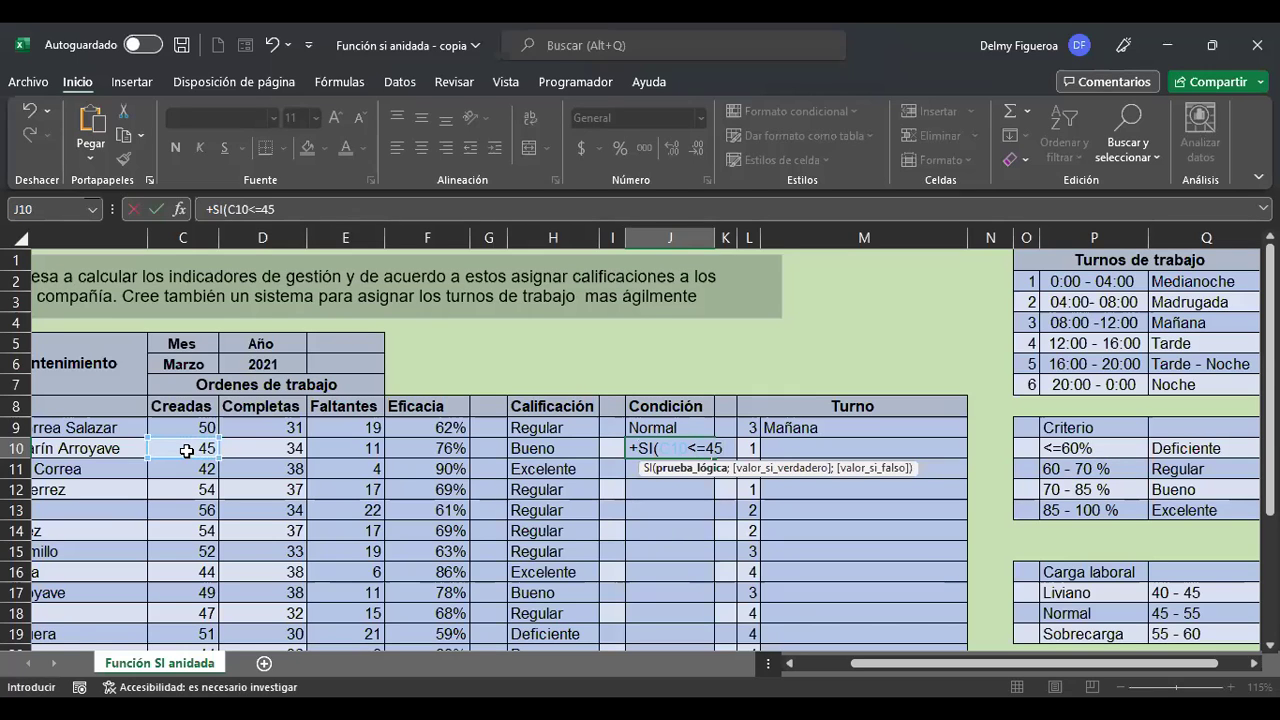
pyautogui.write(';')
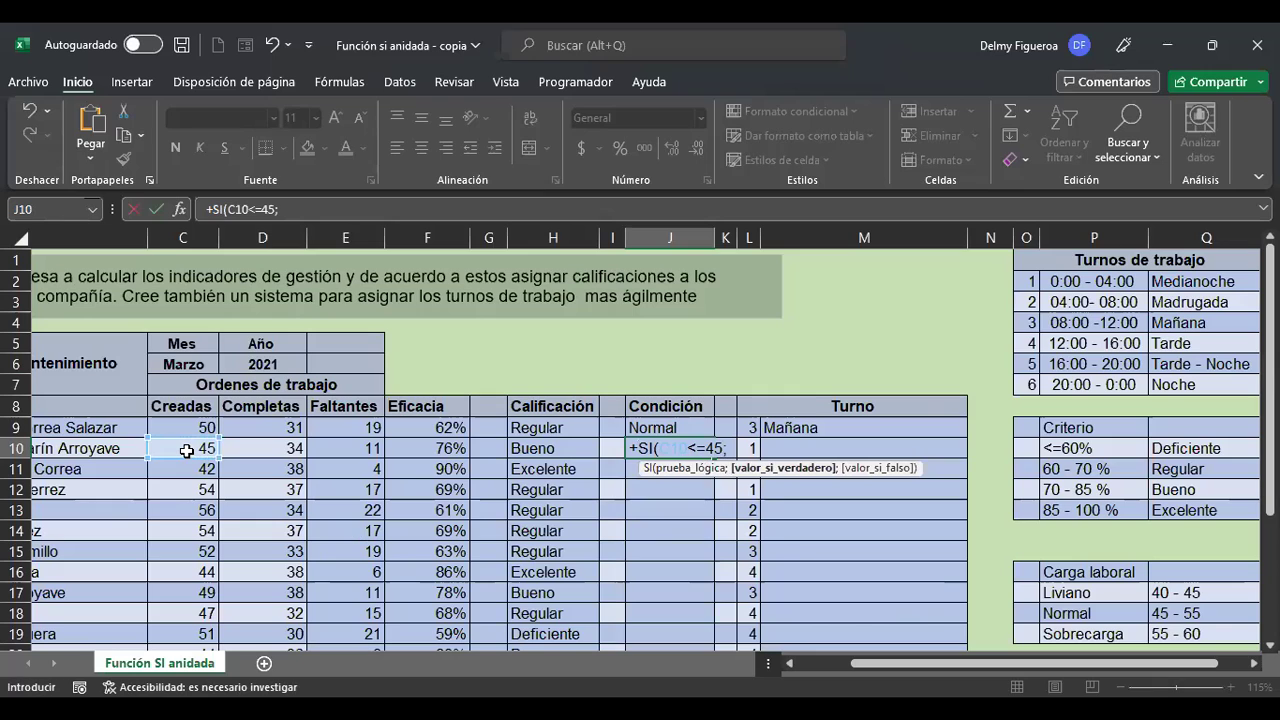
pyautogui.write('"Liviano"')
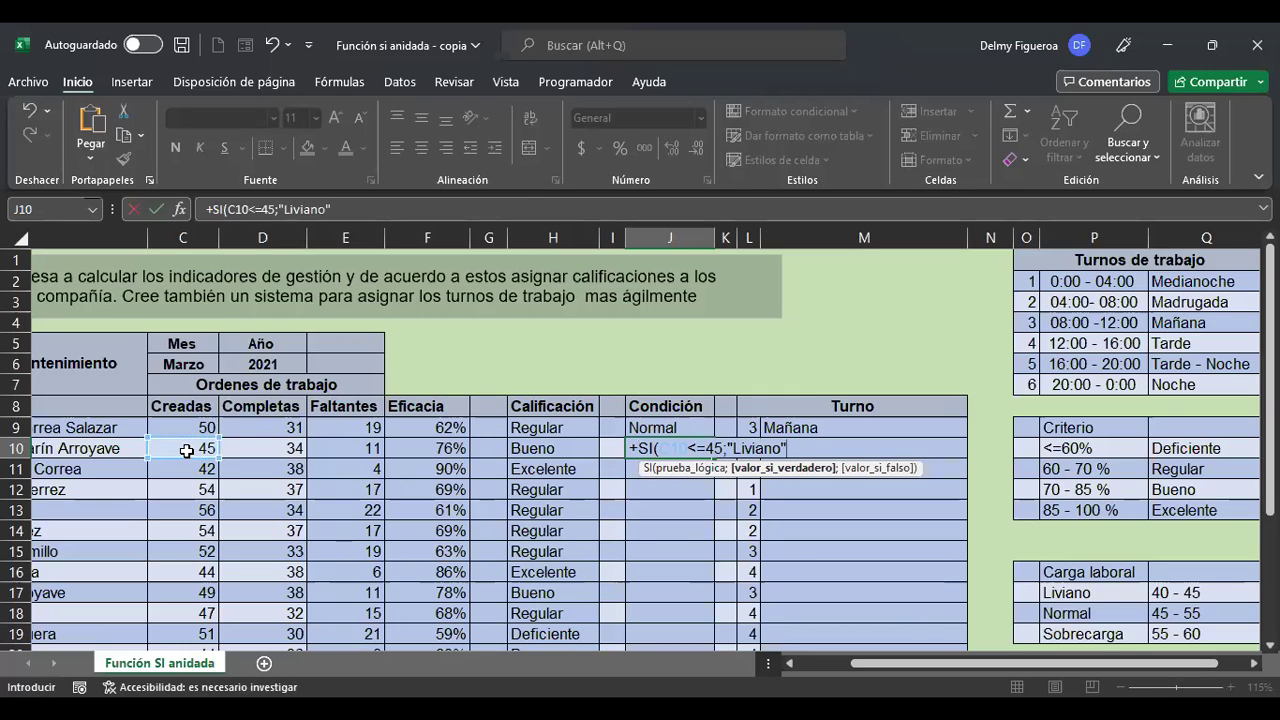
pyautogui.write(';')
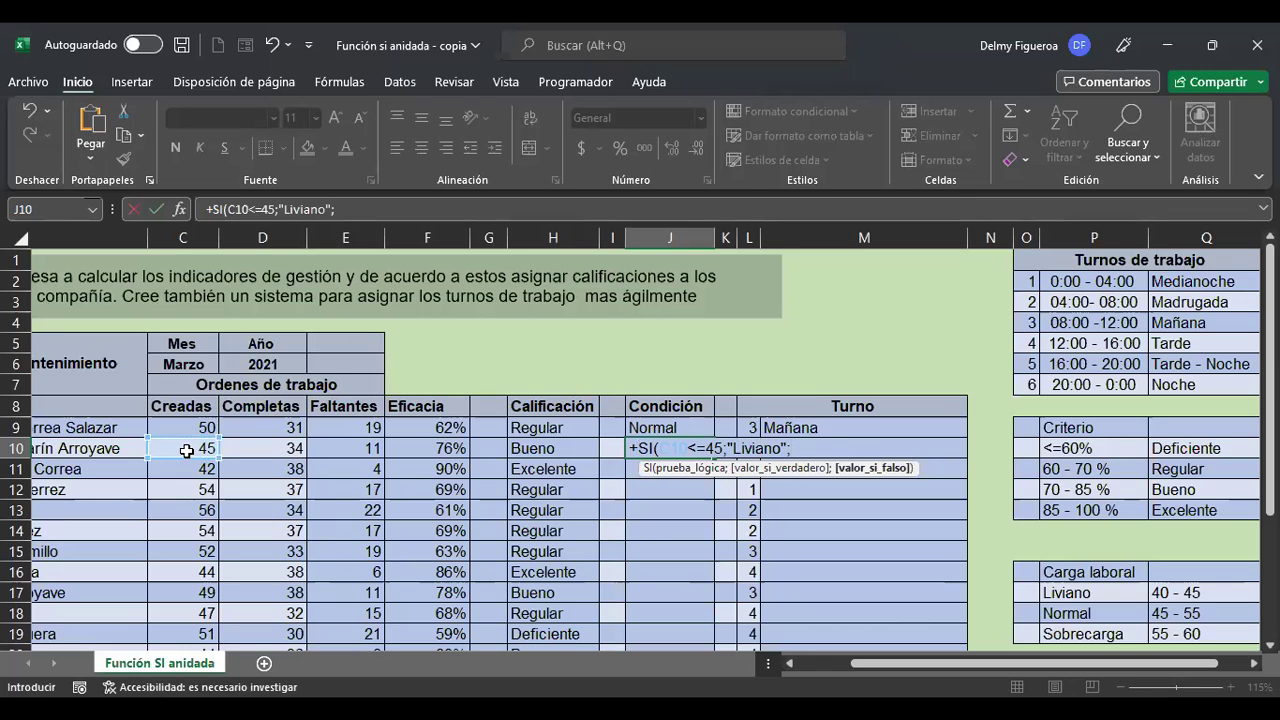
pyautogui.hotkey('alt', 'Return')
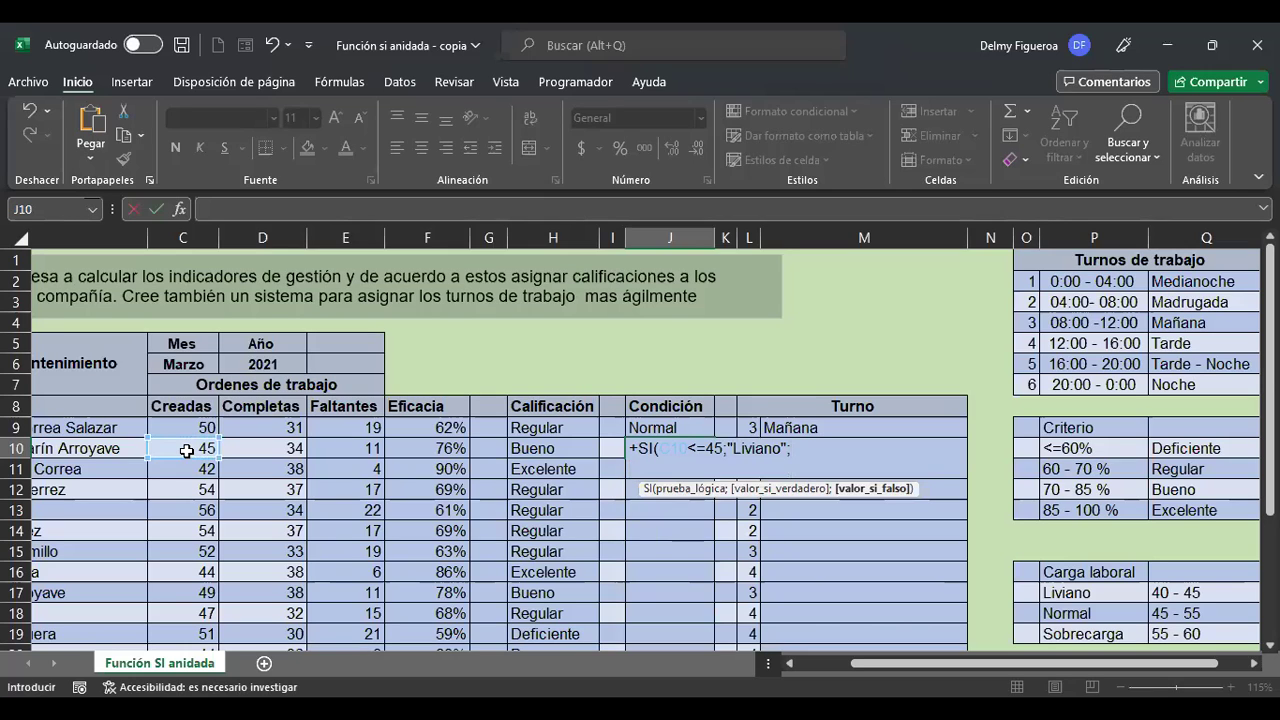
# - Nest a second SI in J10 testing C10<=55, returning "Normal" or otherwise "Sobrecarga", close both functions and commit the formula
pyautogui.write('si(')
pyautogui.click(200, 449)
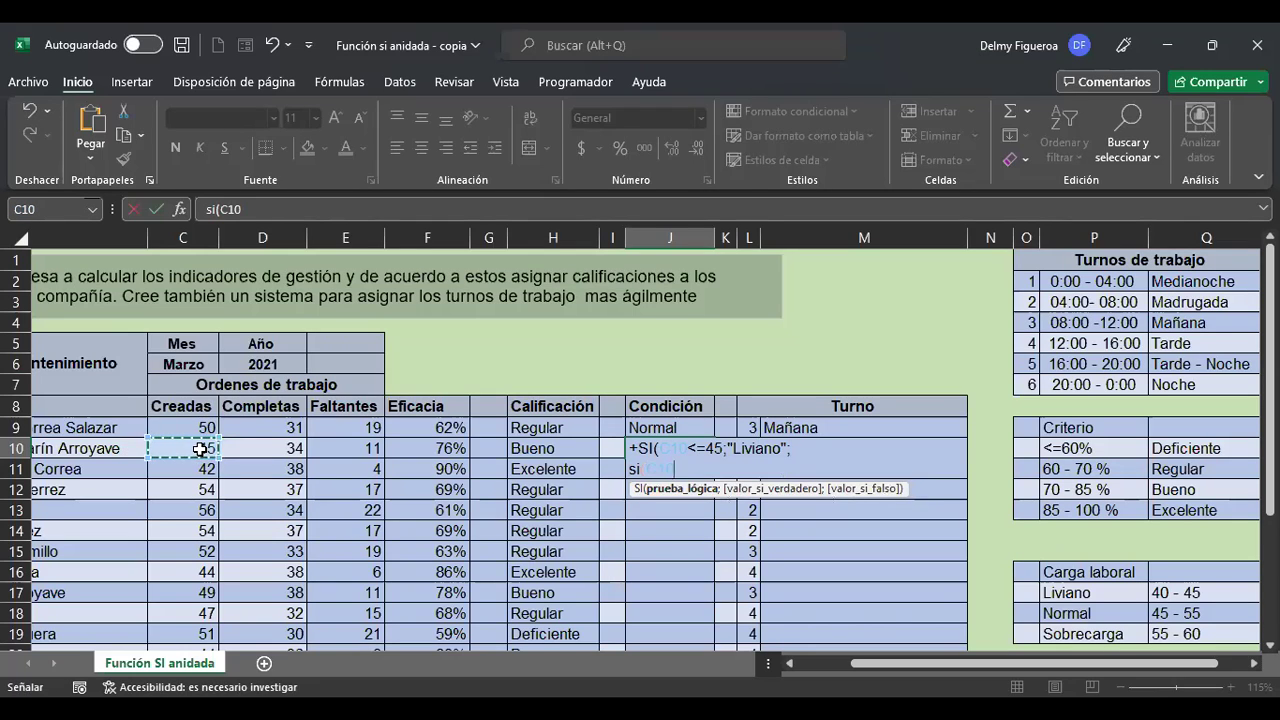
pyautogui.write('<=')
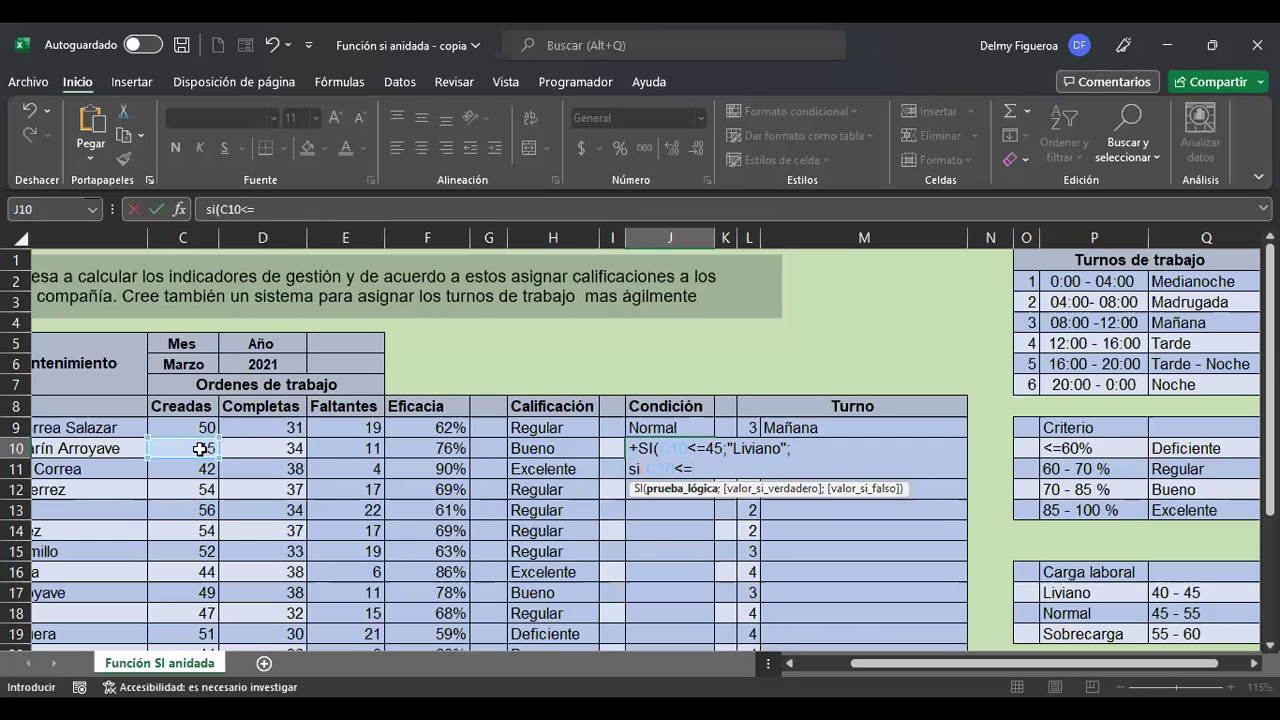
pyautogui.write('55;"')
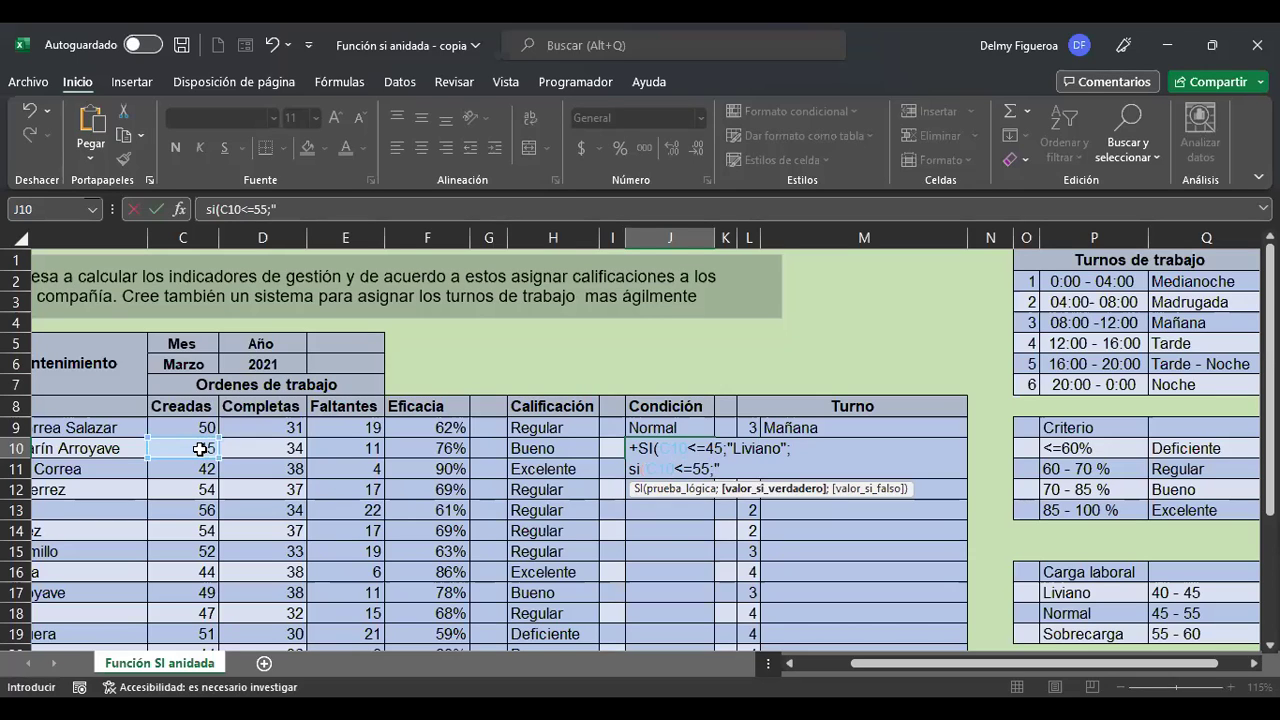
pyautogui.write('Normal')
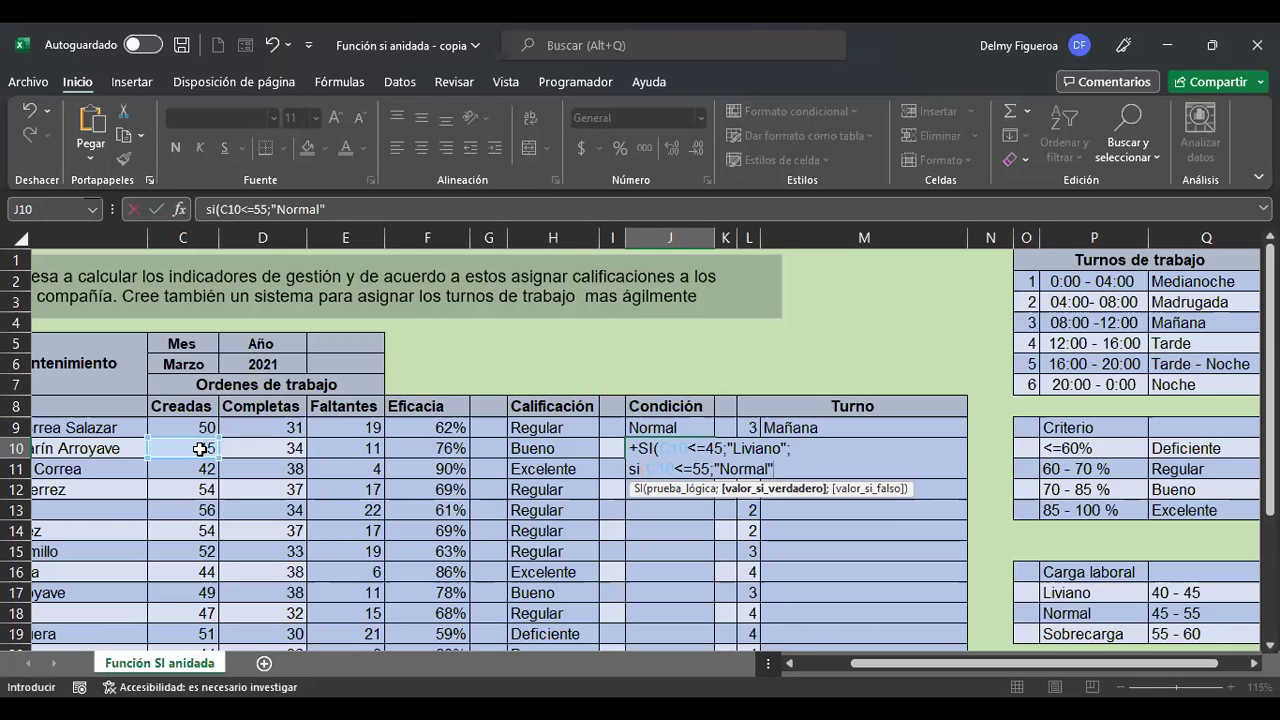
pyautogui.write('";')
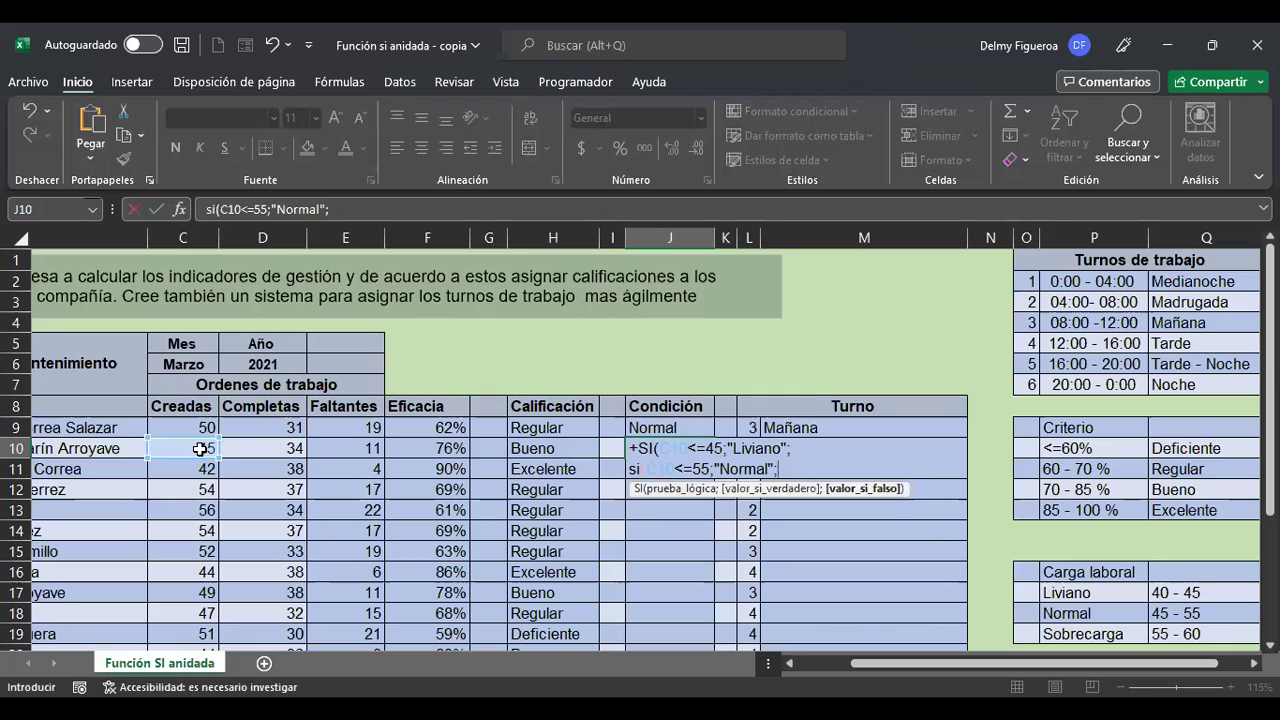
pyautogui.write('"Sobrecarga')
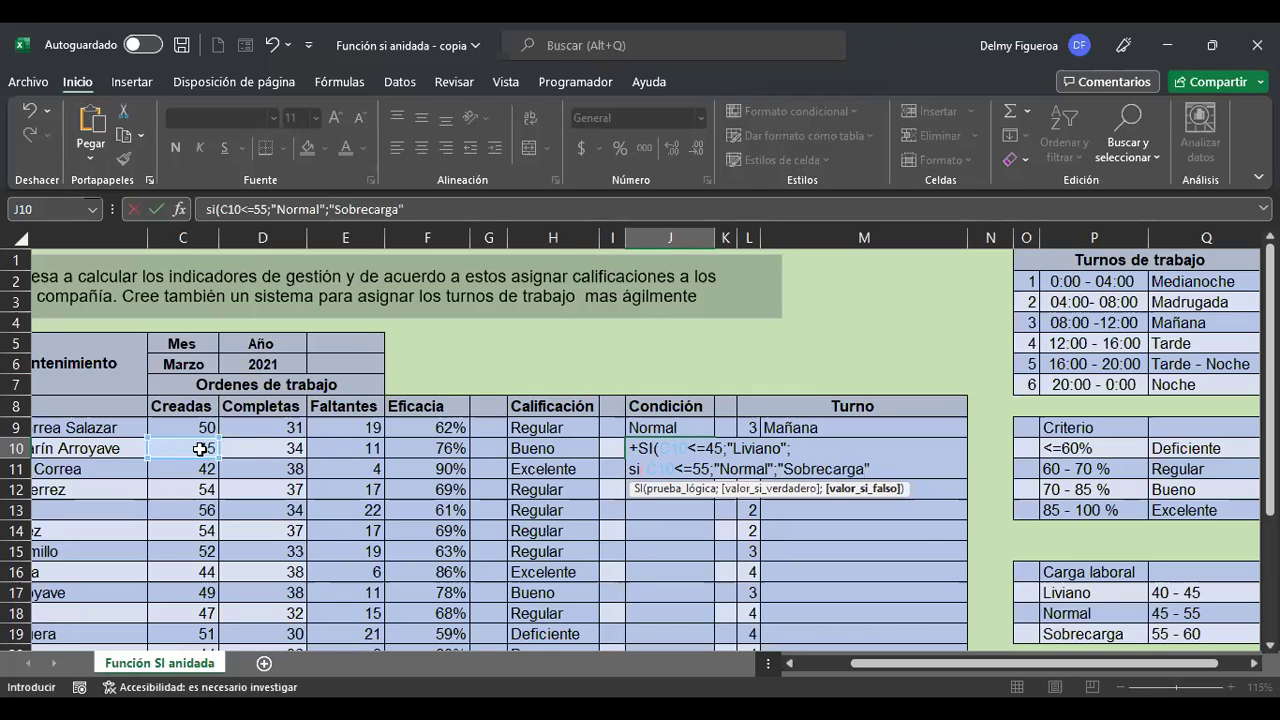
pyautogui.write('"))')
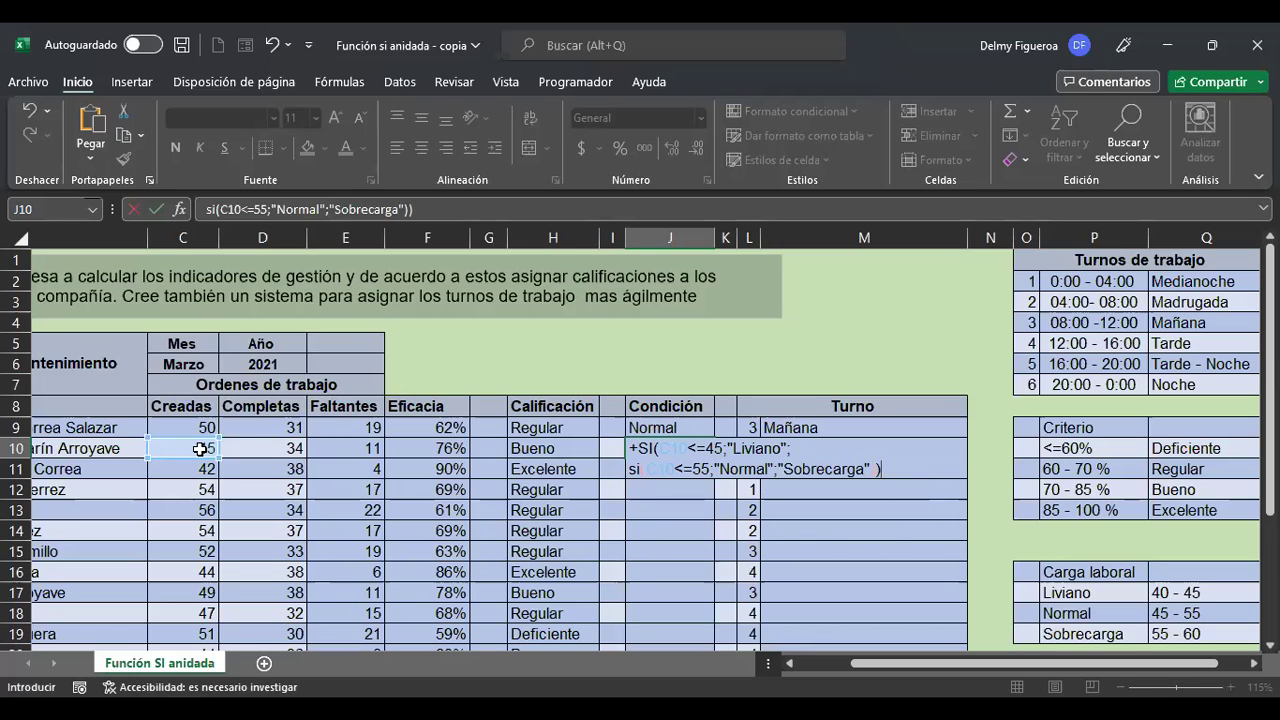
pyautogui.hotkey('ctrl', 'Return')
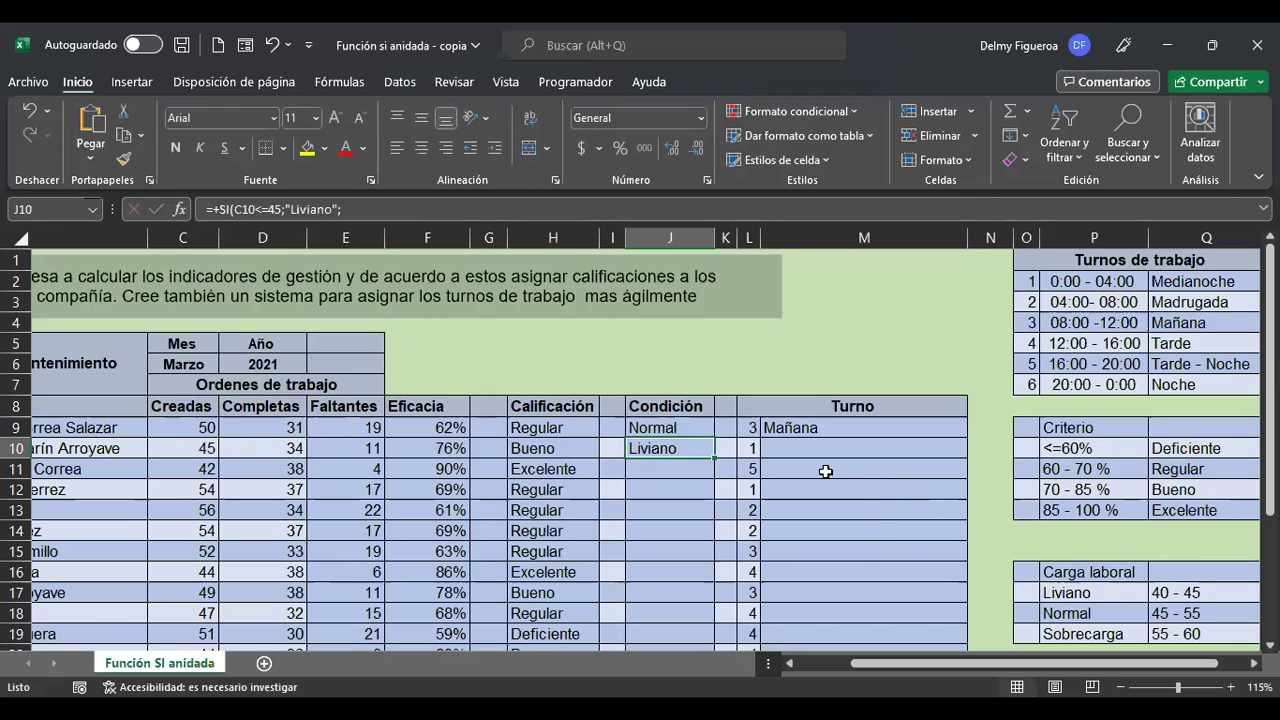
# - Fill the Condición formula from J10 down through the last employee row, J28, and check it against the Creadas value in C26
pyautogui.moveTo(714, 458); pyautogui.dragTo(716, 506)
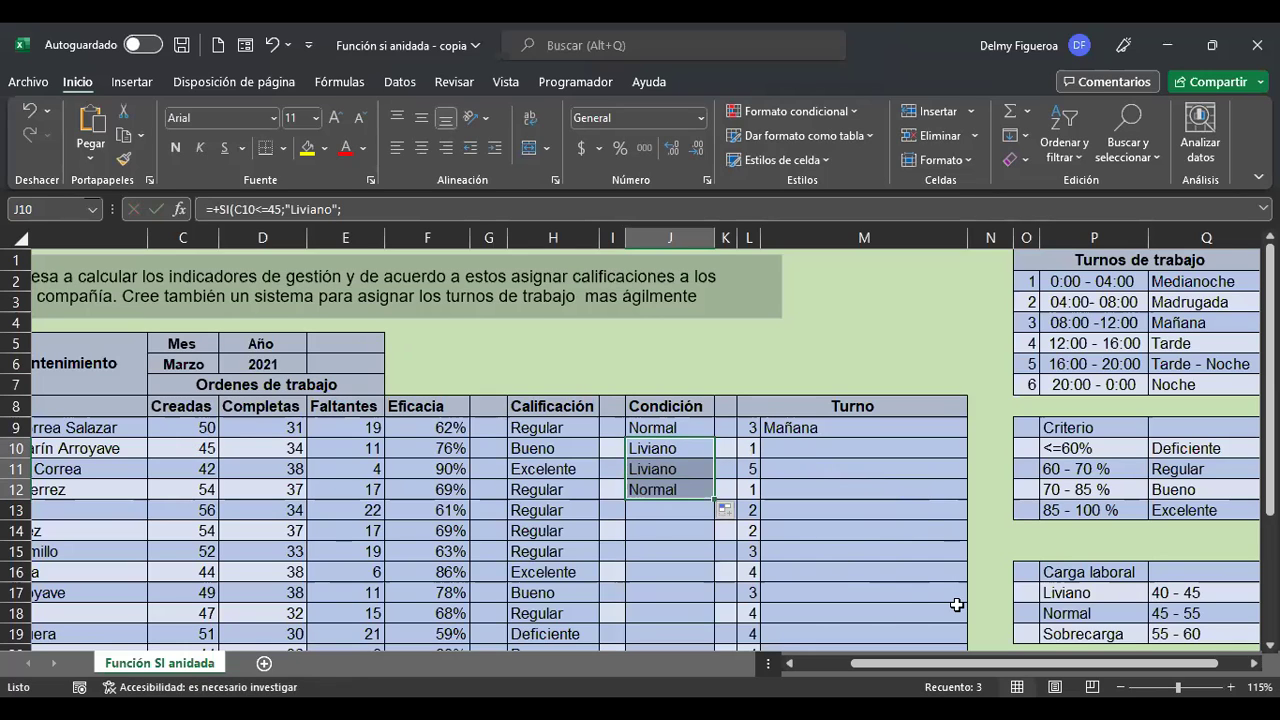
pyautogui.moveTo(716, 500); pyautogui.dragTo(718, 615)
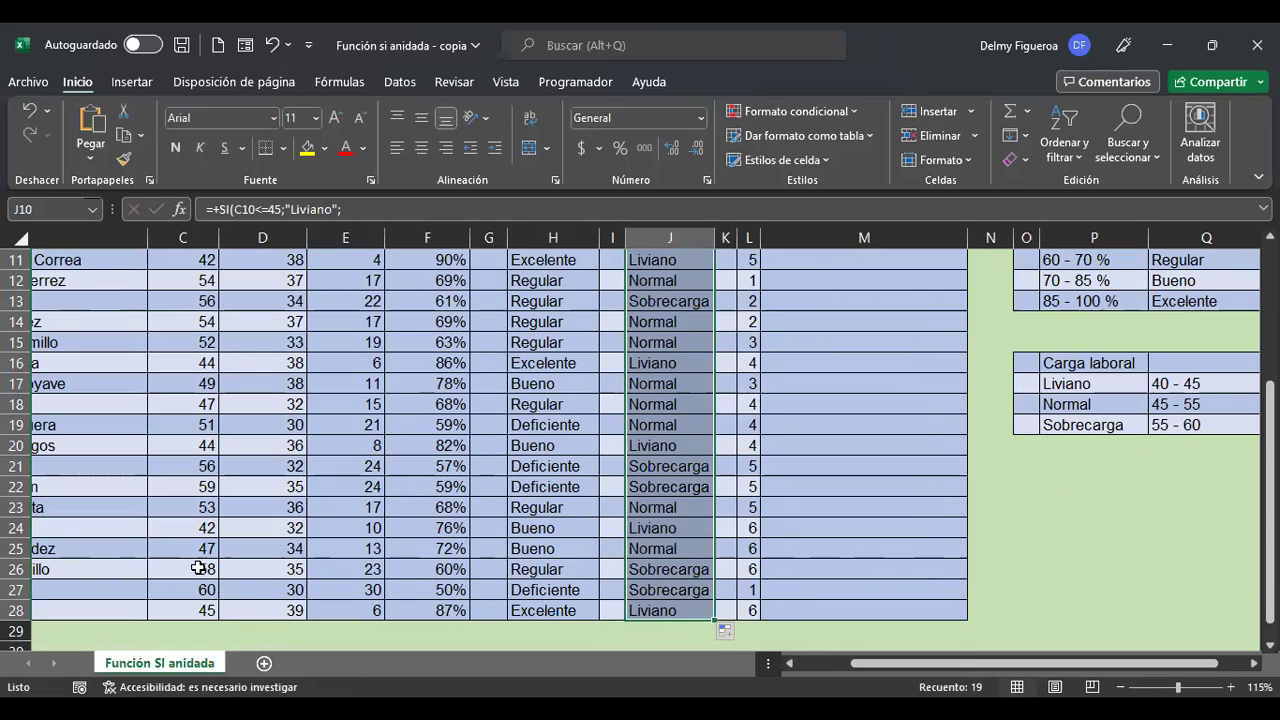
pyautogui.click(198, 568)
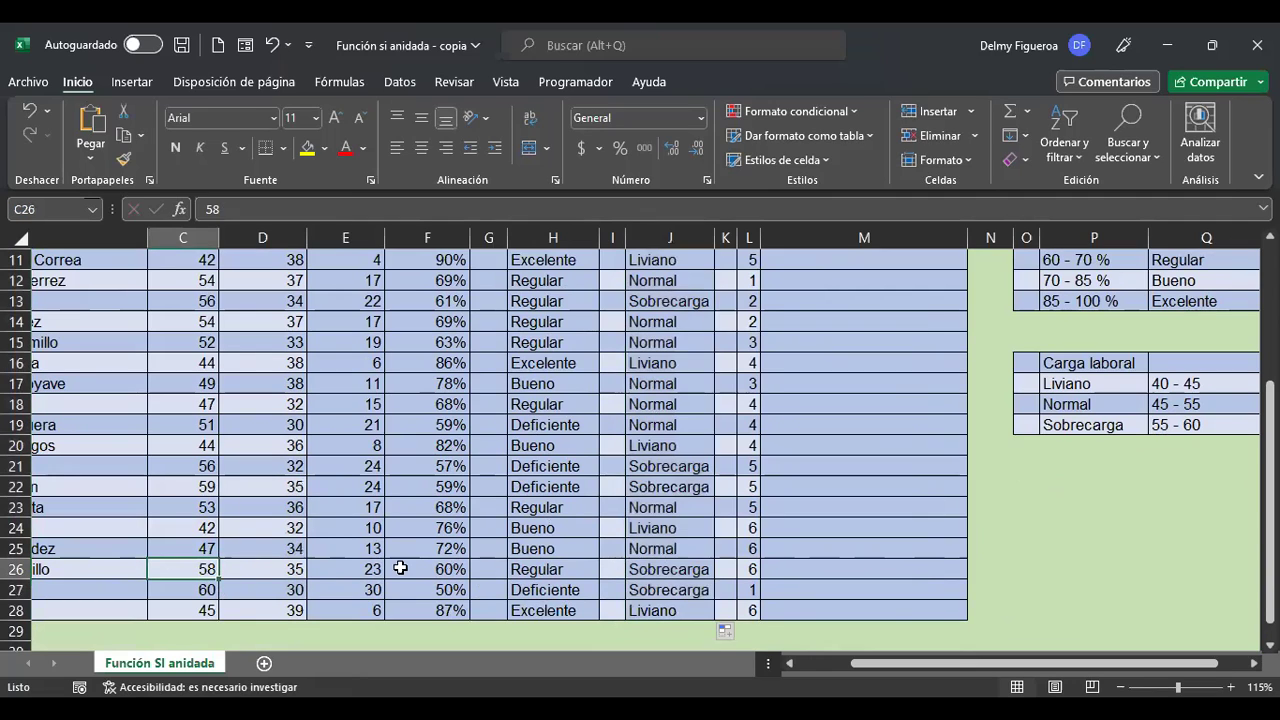
# - Compare the Condición formulas in J26, J9 and J10, opening the latter two and leaving them as they are
pyautogui.click(668, 569)
pyautogui.scroll(4, 822, 527)
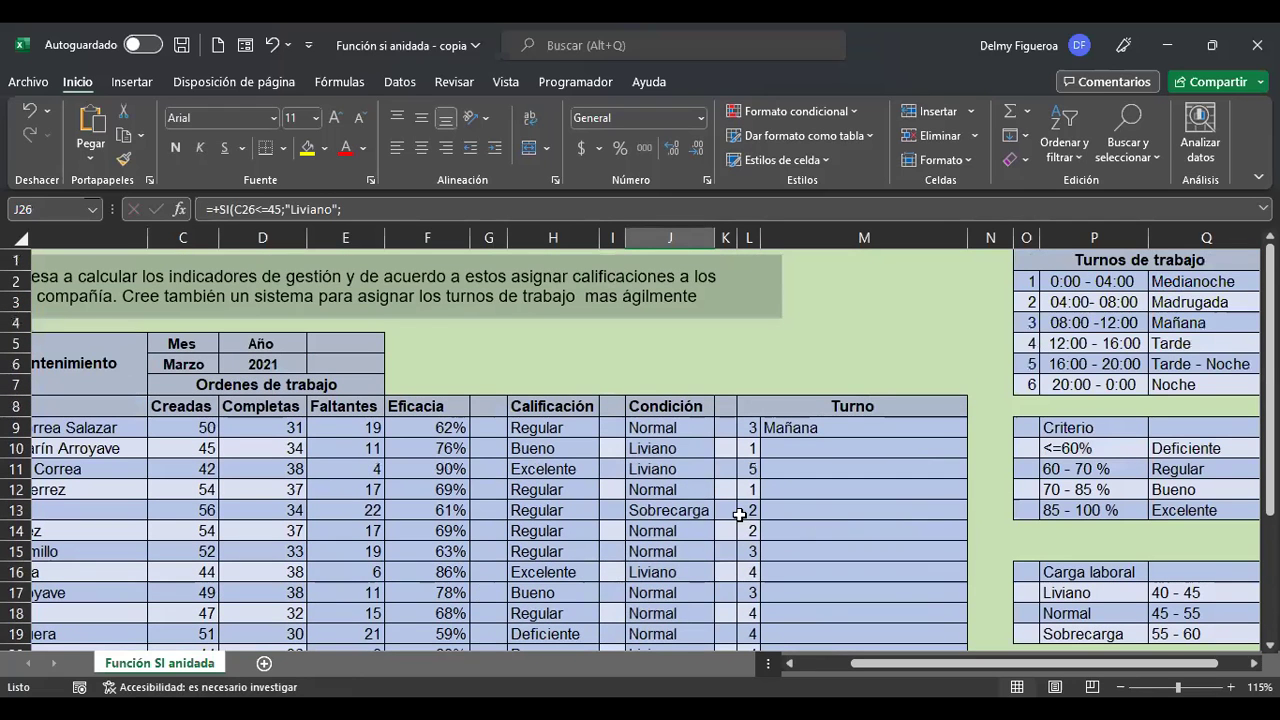
pyautogui.click(664, 430)
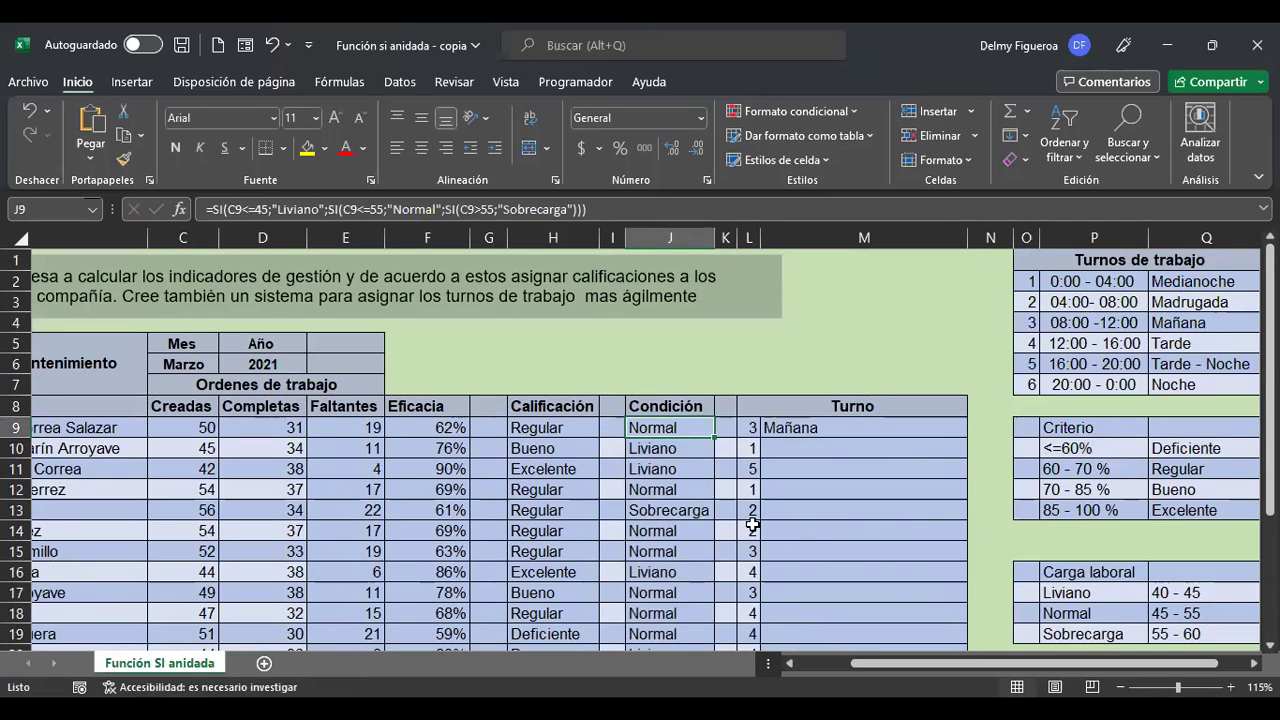
pyautogui.press('F2')
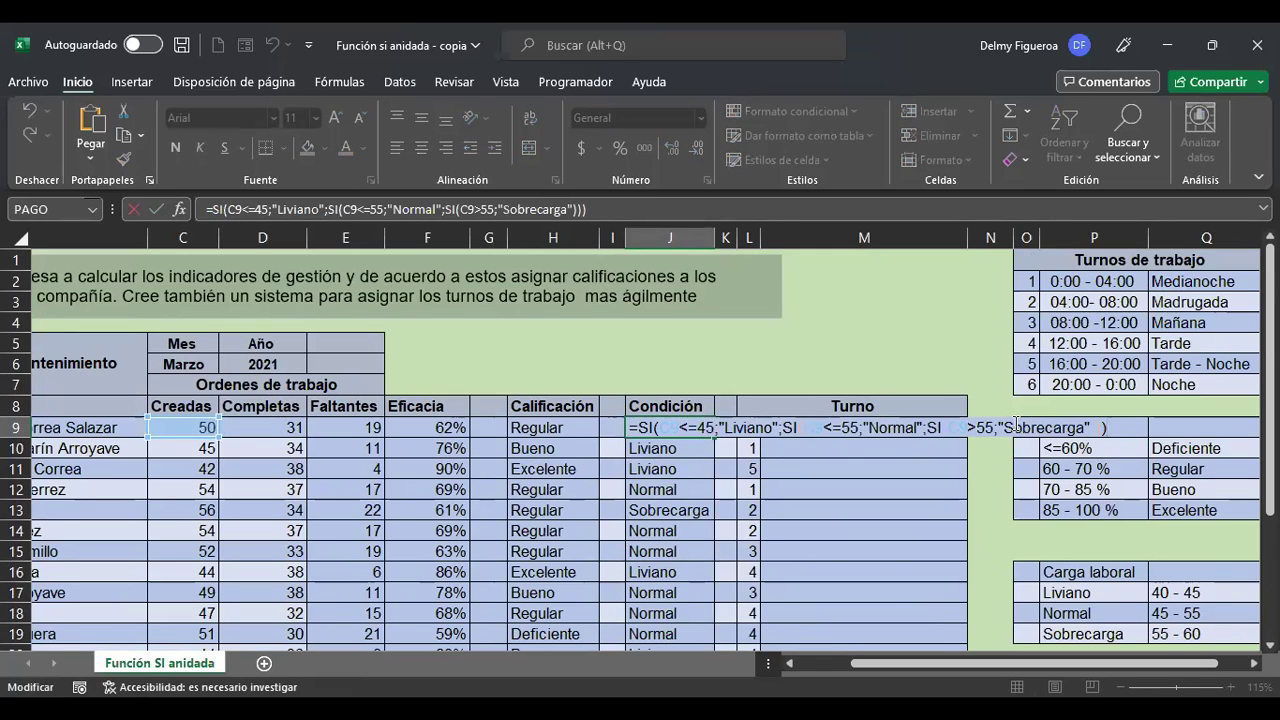
pyautogui.press('Return')
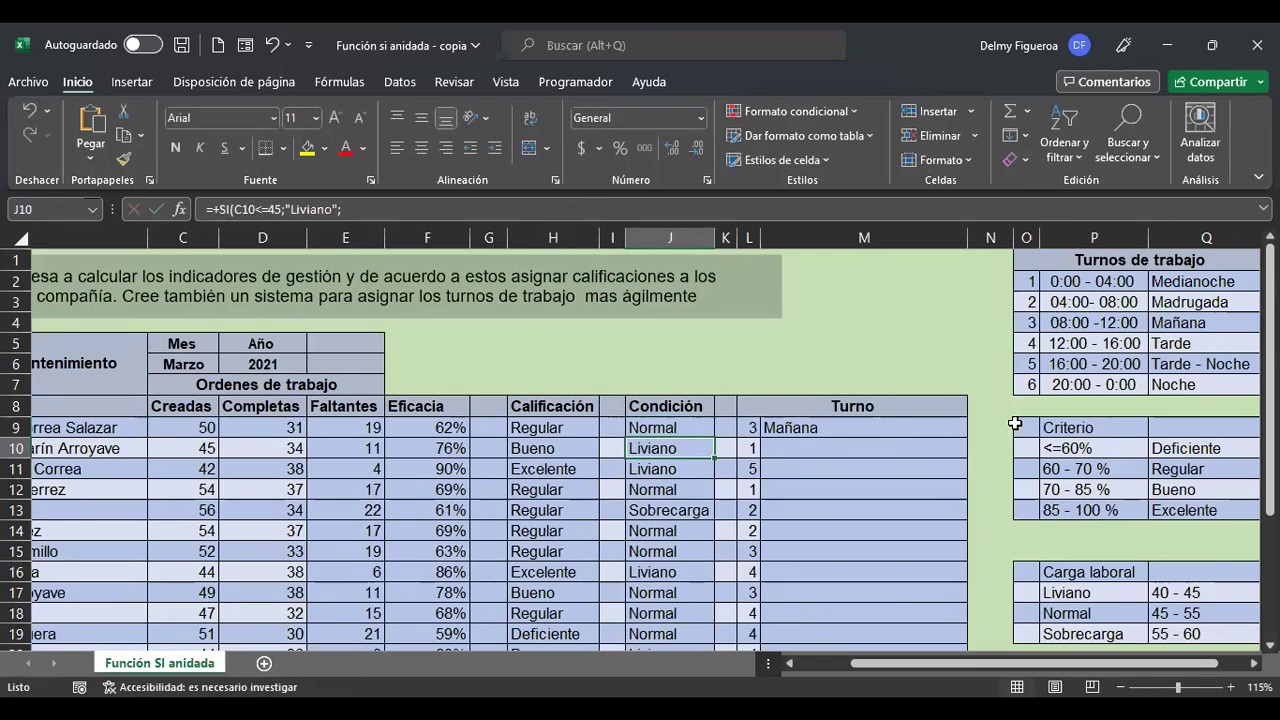
pyautogui.press('F2')
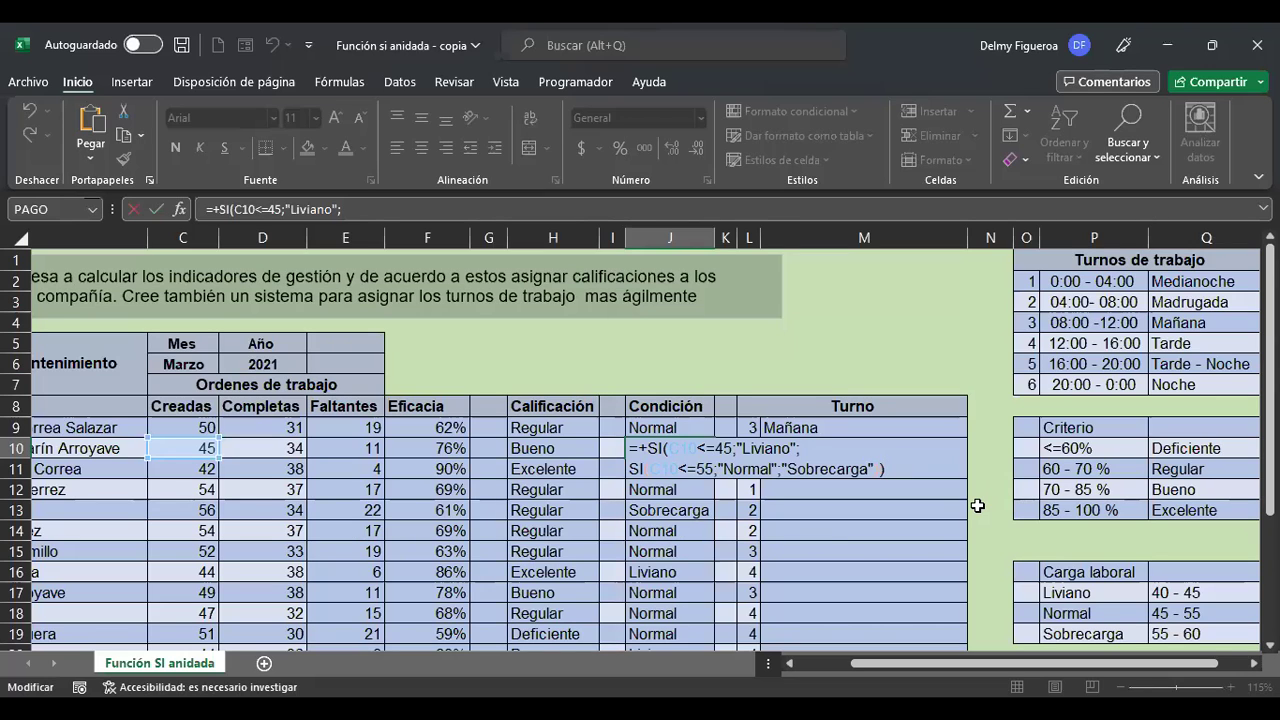
pyautogui.press('Return')
# - Review the existing Turno formula in M9 and the shift numbers, hours and names in the Turnos de trabajo table
pyautogui.click(835, 427)
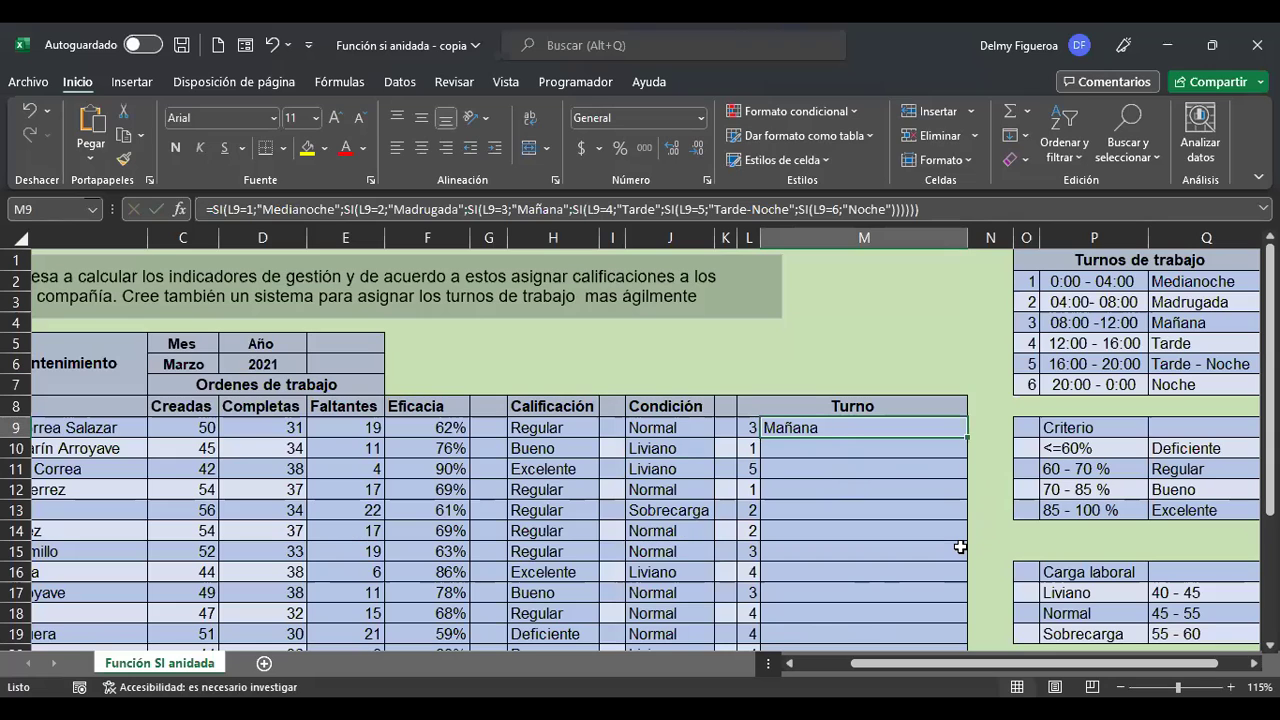
pyautogui.click(1195, 281)
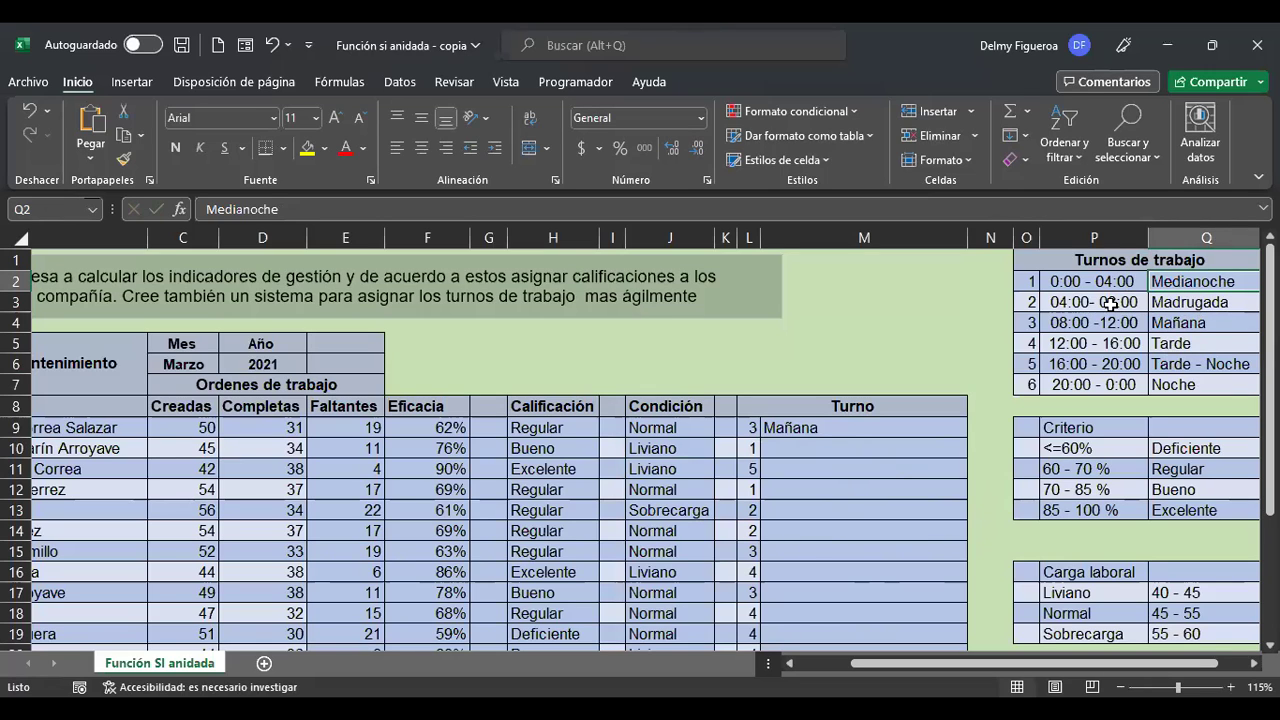
pyautogui.click(1184, 300)
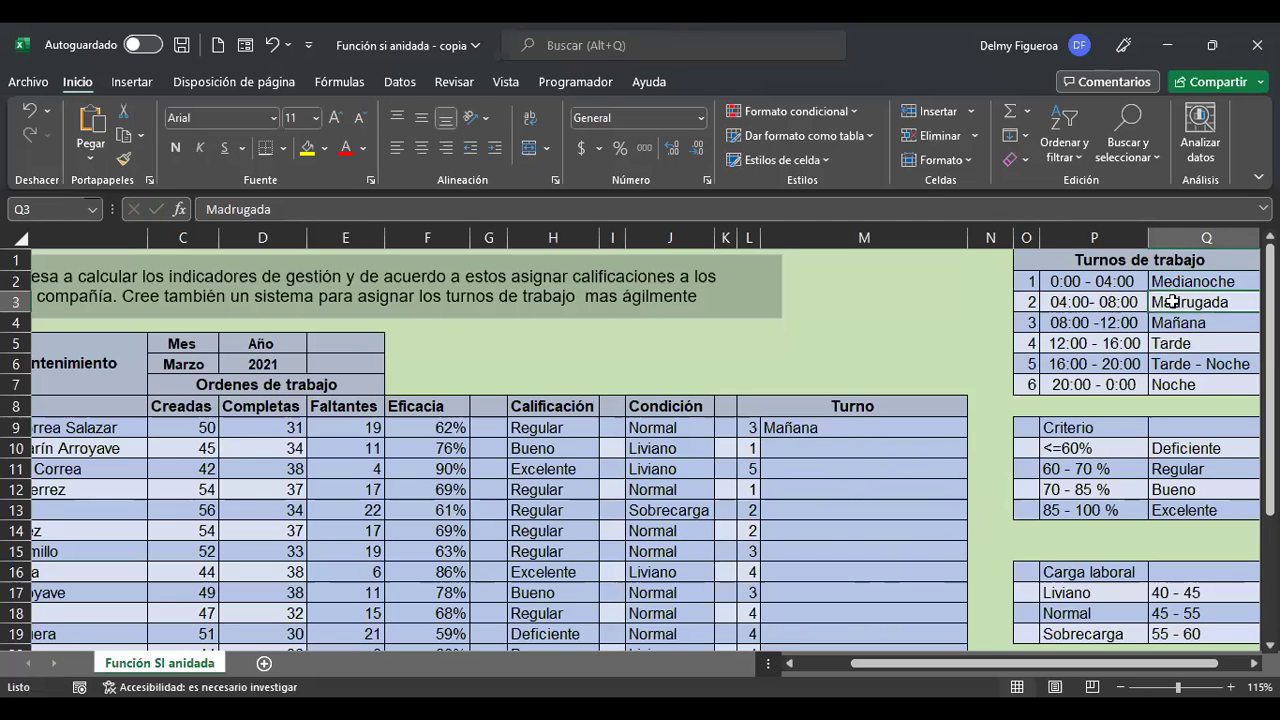
pyautogui.click(1098, 322)
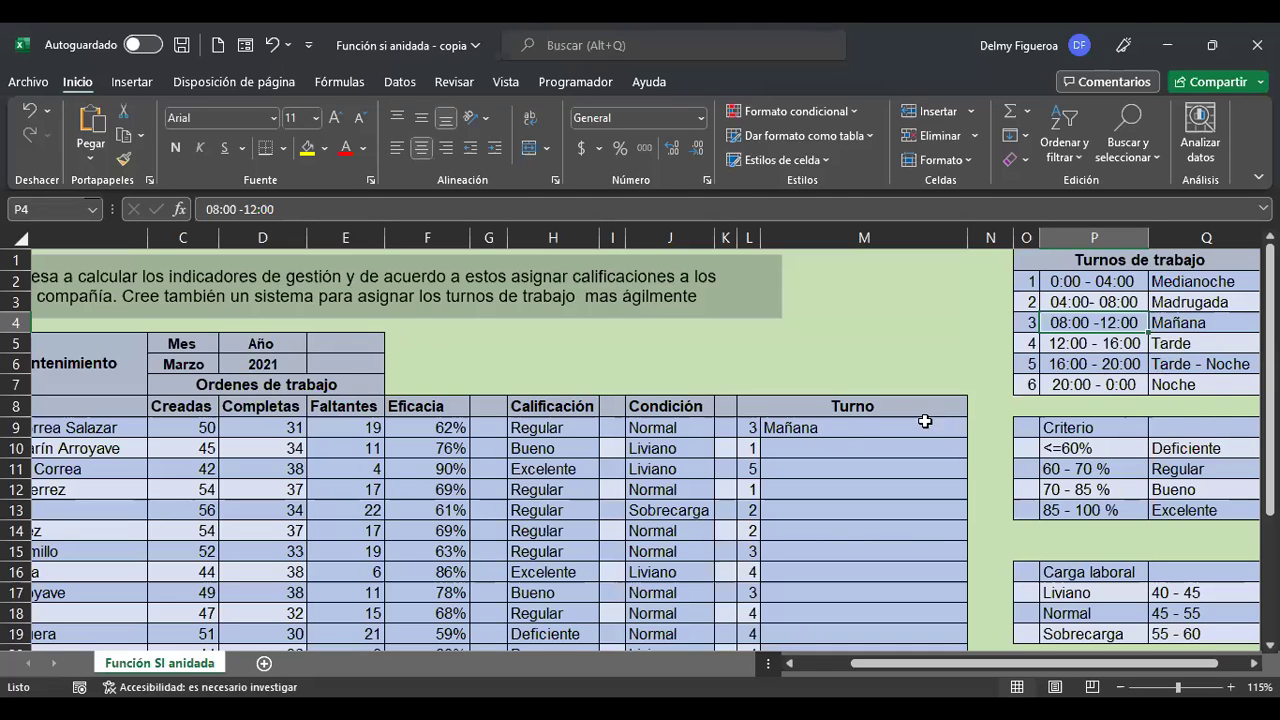
# - Insert a line break in M9's Turno formula before the SI testing L9=2, and review the first SI's test and true value
pyautogui.click(849, 431)
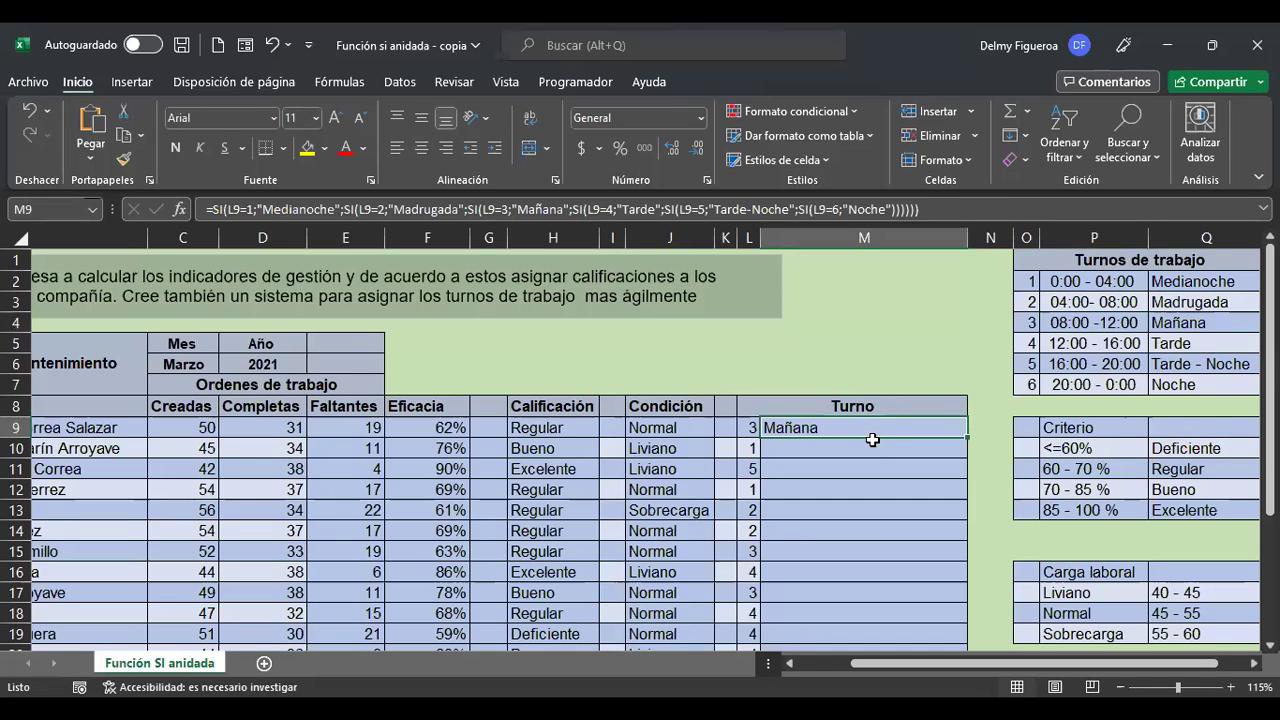
pyautogui.doubleClick(873, 440)
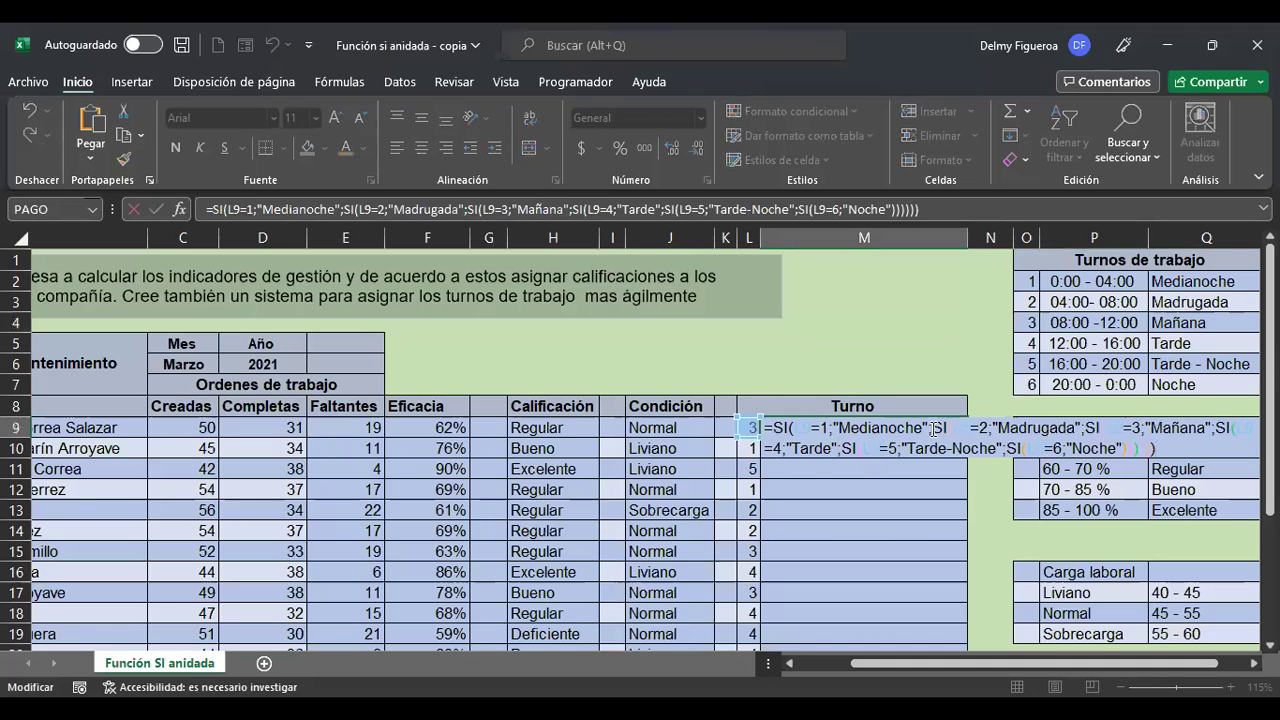
pyautogui.press('Left')
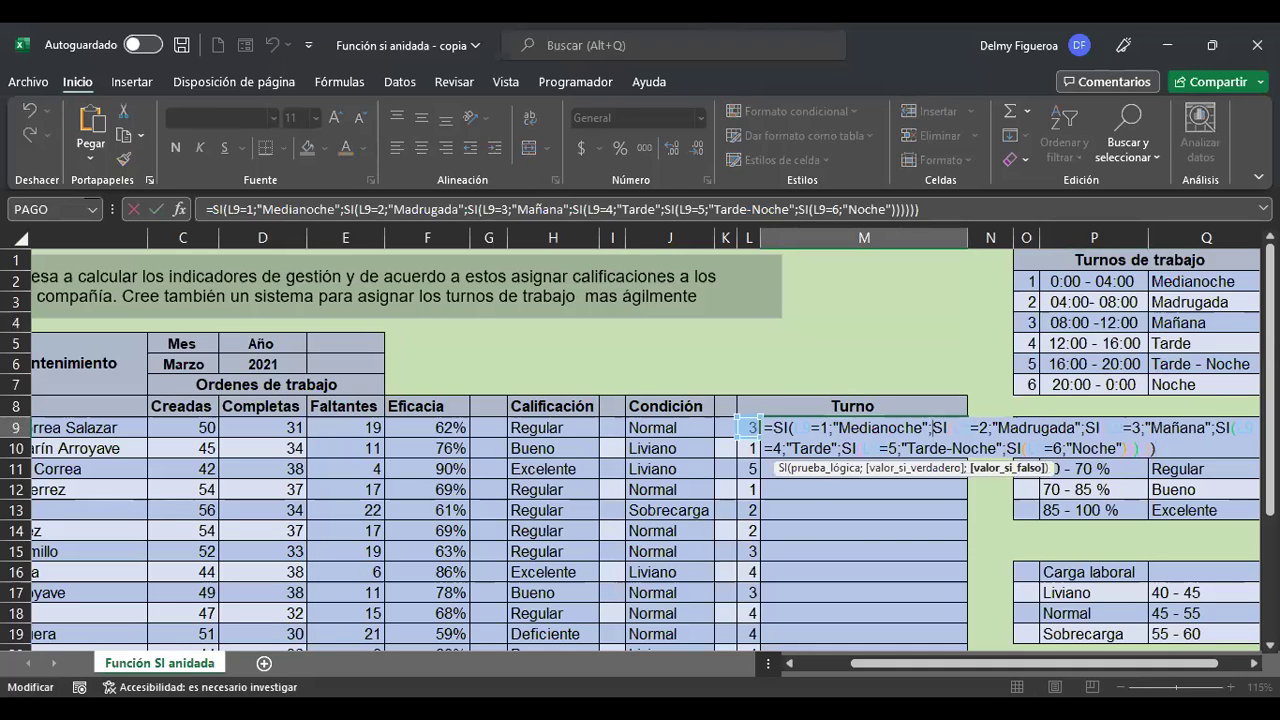
pyautogui.hotkey('alt', 'Return')
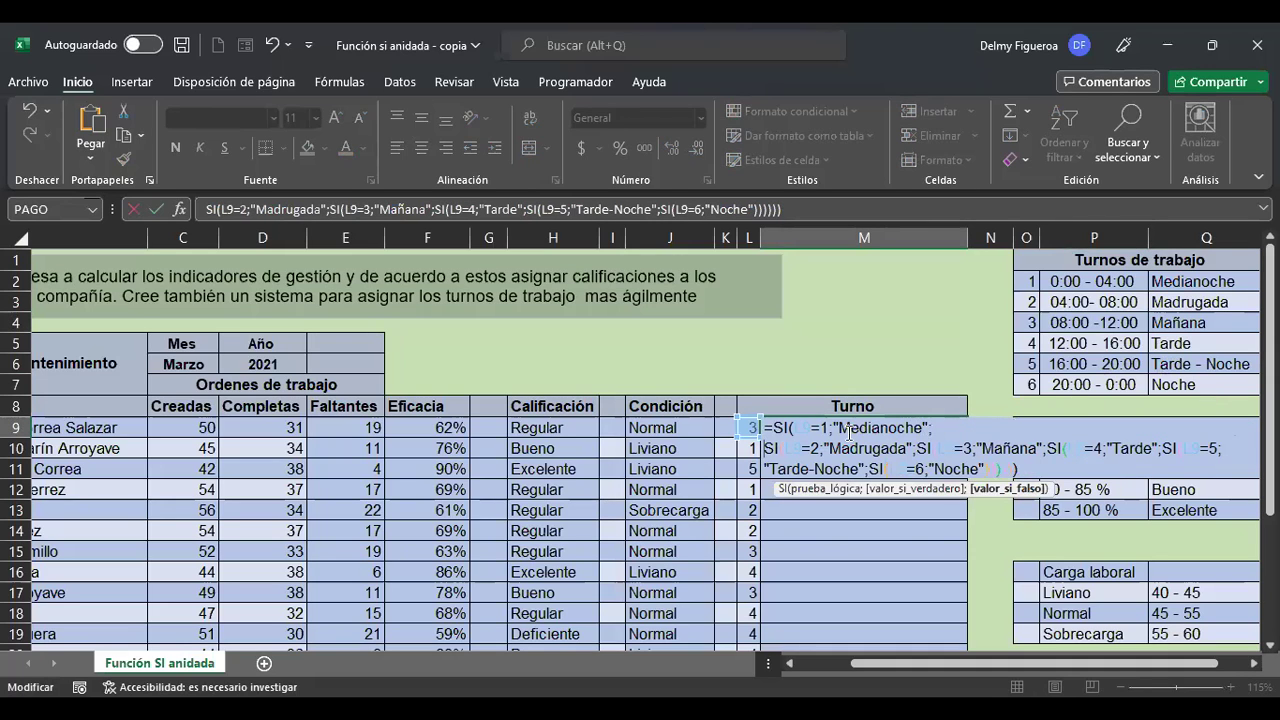
pyautogui.click(810, 428)
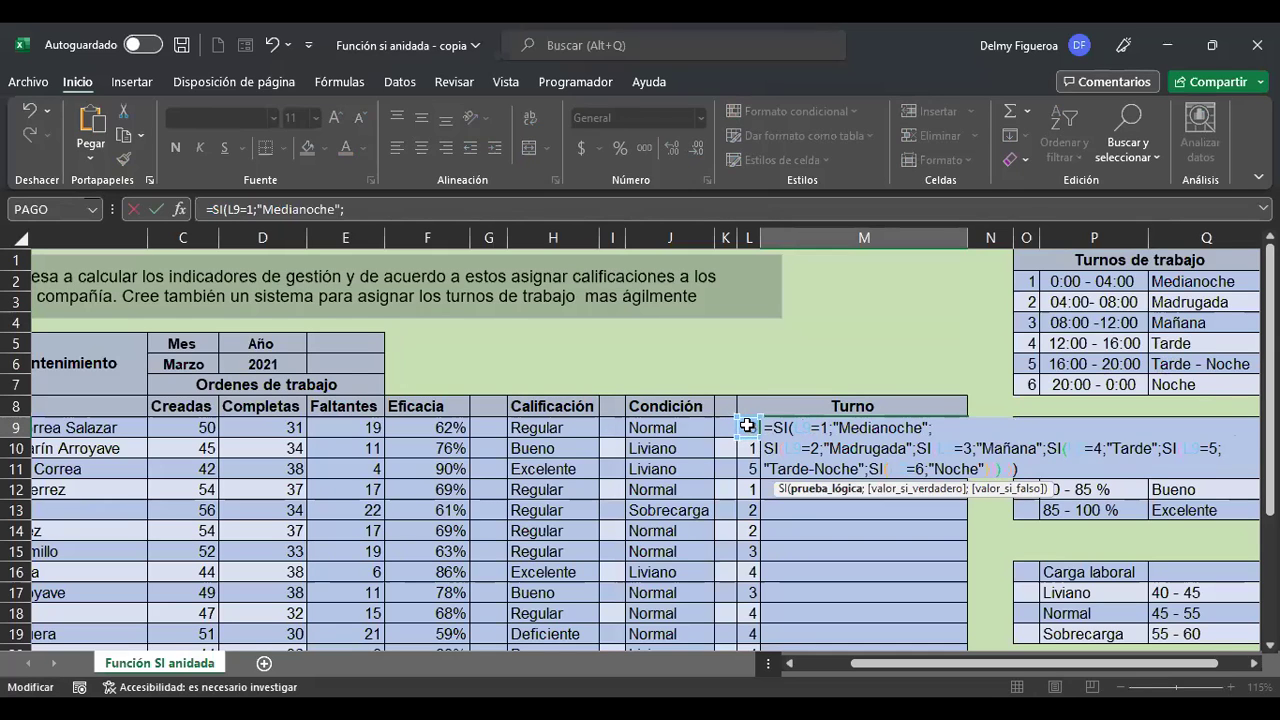
pyautogui.click(892, 428)
pyautogui.press('Down')
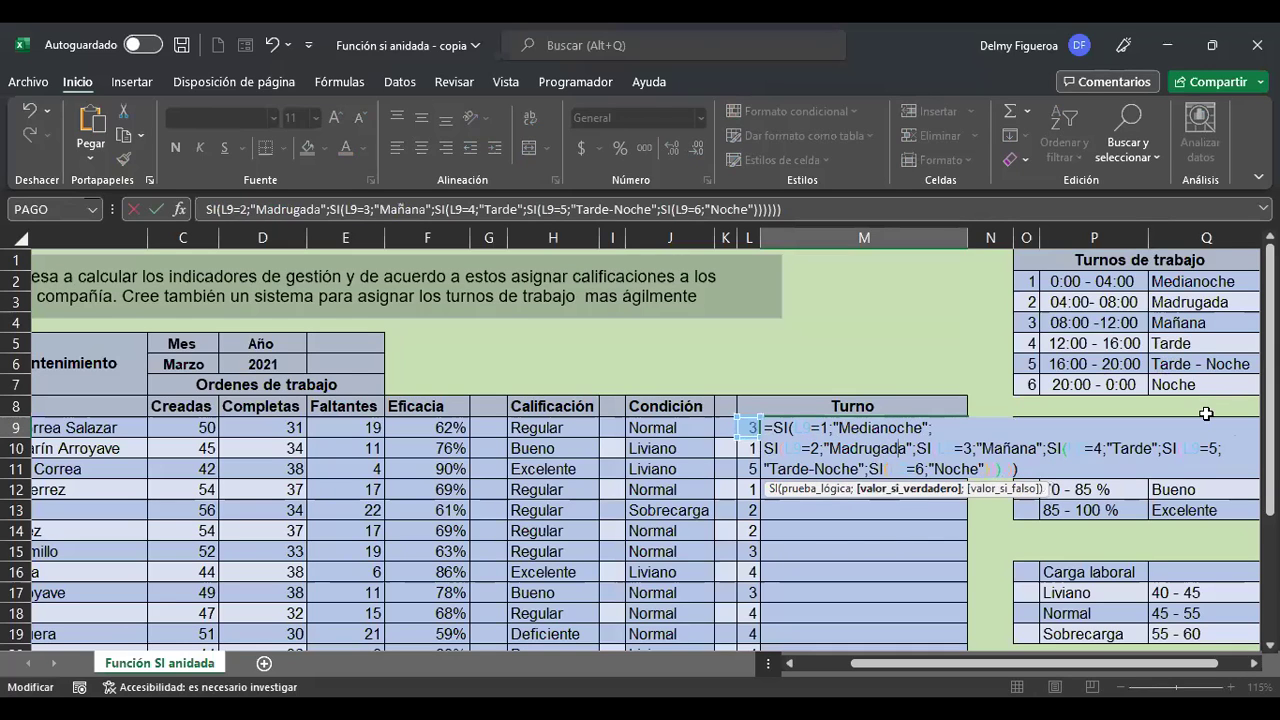
# - Insert line breaks in M9's formula before the SI testing L9=3 and before the SI testing L9=4
pyautogui.press('Right')
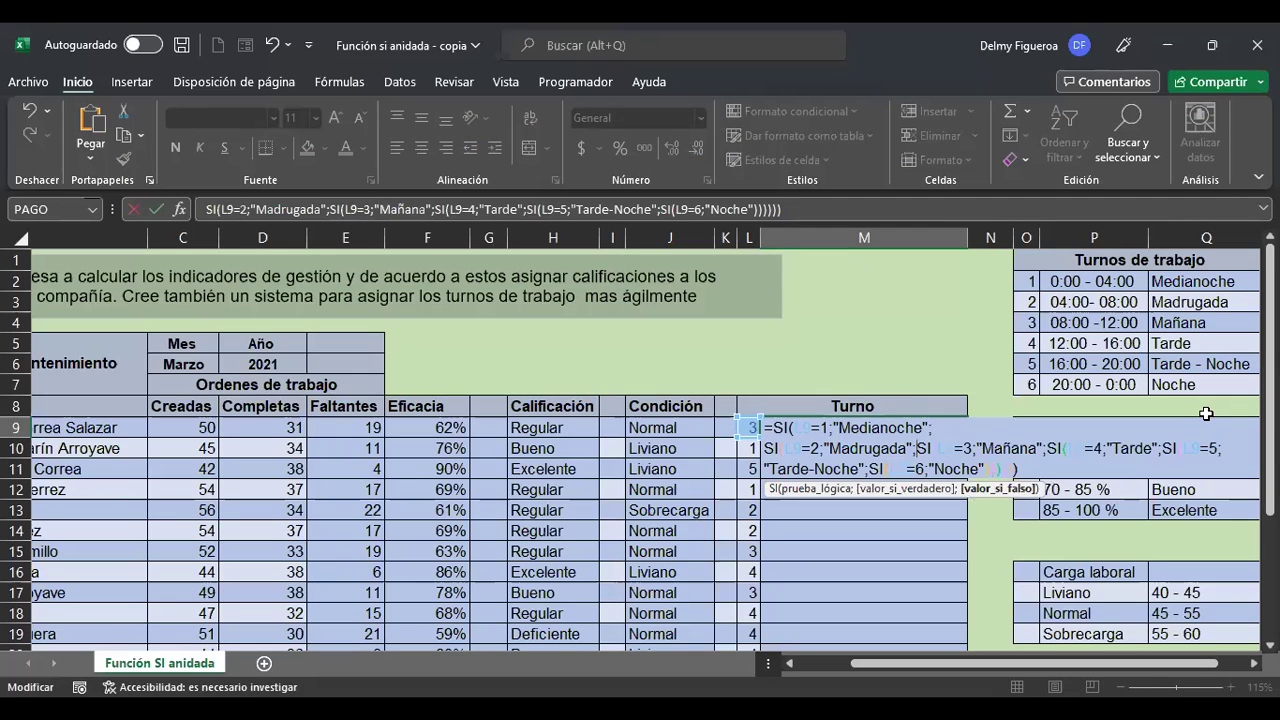
pyautogui.hotkey('alt', 'Return')
pyautogui.press('Right')
pyautogui.press('Right')
pyautogui.press('Right')
pyautogui.press('Right')
pyautogui.press('Right')
pyautogui.press('Right')
pyautogui.press('Right')
pyautogui.press('Right')
pyautogui.press('Right')
pyautogui.press('Right')
pyautogui.press('Right')
pyautogui.press('Right')
pyautogui.press('Right')
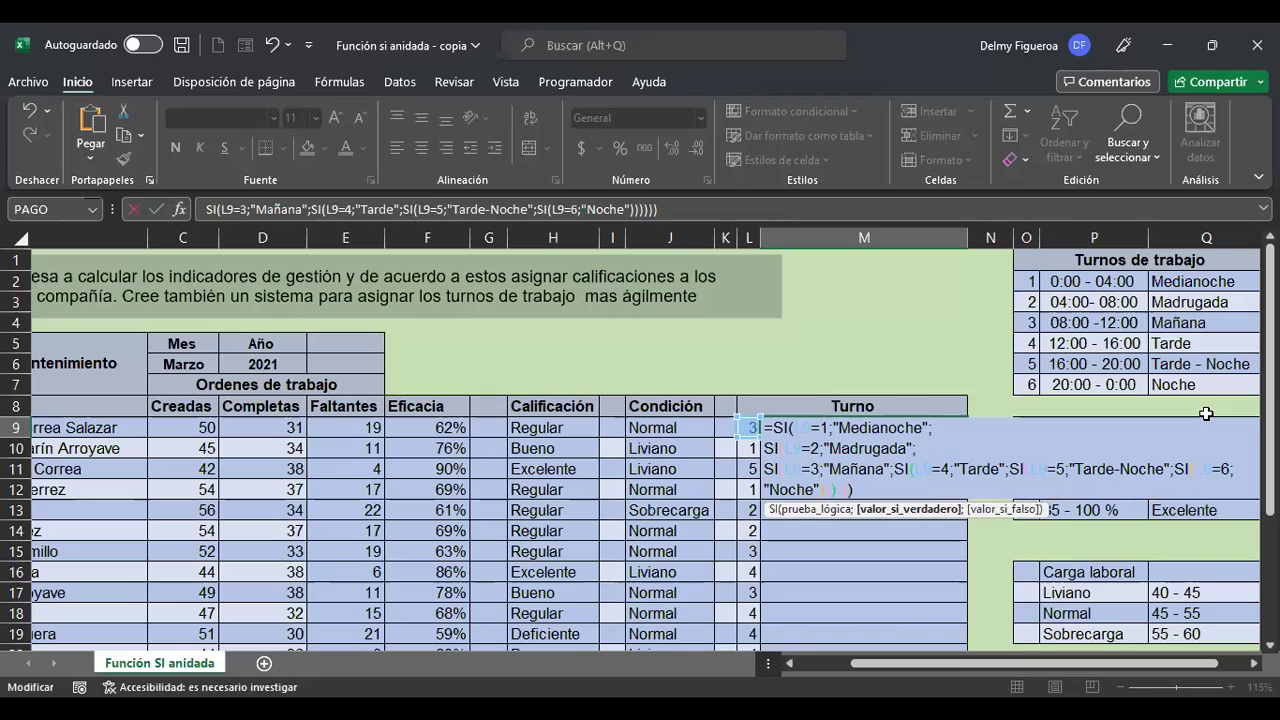
pyautogui.press('Right')
pyautogui.press('Right')
pyautogui.press('Right')
pyautogui.press('Right')
pyautogui.hotkey('alt', 'Return')
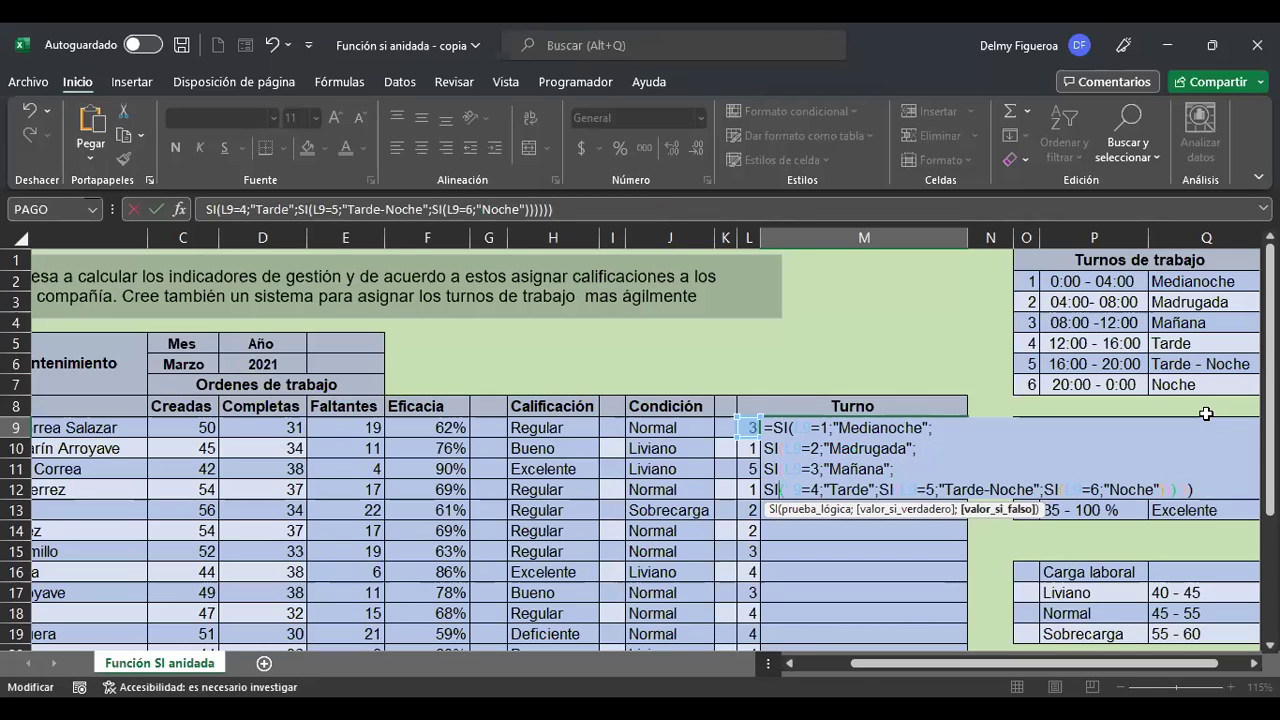
# - Put M9's SI functions testing L9=5 and L9=6 on their own lines and commit the formula
pyautogui.press('Right')
pyautogui.press('Right')
pyautogui.press('Right')
pyautogui.press('Right')
pyautogui.press('Right')
pyautogui.press('Right')
pyautogui.press('Right')
pyautogui.press('Right')
pyautogui.press('Right')
pyautogui.press('Right')
pyautogui.press('Right')
pyautogui.press('Right')
pyautogui.press('Right')
pyautogui.press('Right')
pyautogui.press('Right')
pyautogui.hotkey('alt', 'Return')
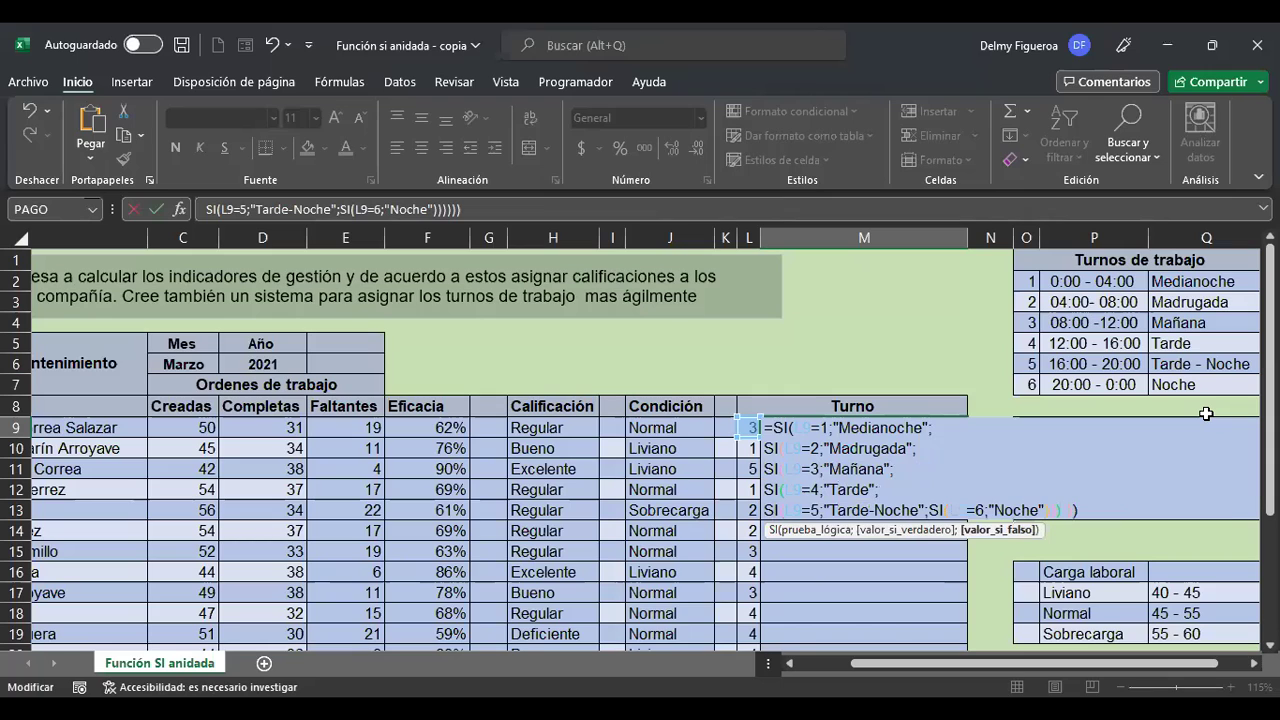
pyautogui.press('Right')
pyautogui.press('Right')
pyautogui.press('Right')
pyautogui.press('Right')
pyautogui.press('Right')
pyautogui.press('Right')
pyautogui.press('Right')
pyautogui.press('Right')
pyautogui.press('Right')
pyautogui.press('Right')
pyautogui.press('Right')
pyautogui.press('Right')
pyautogui.press('Right')
pyautogui.press('Right')
pyautogui.press('Right')
pyautogui.press('Right')
pyautogui.press('Right')
pyautogui.press('Right')
pyautogui.press('Right')
pyautogui.press('Right')
pyautogui.hotkey('alt', 'Return')
pyautogui.press('Right')
pyautogui.press('Right')
pyautogui.press('Right')
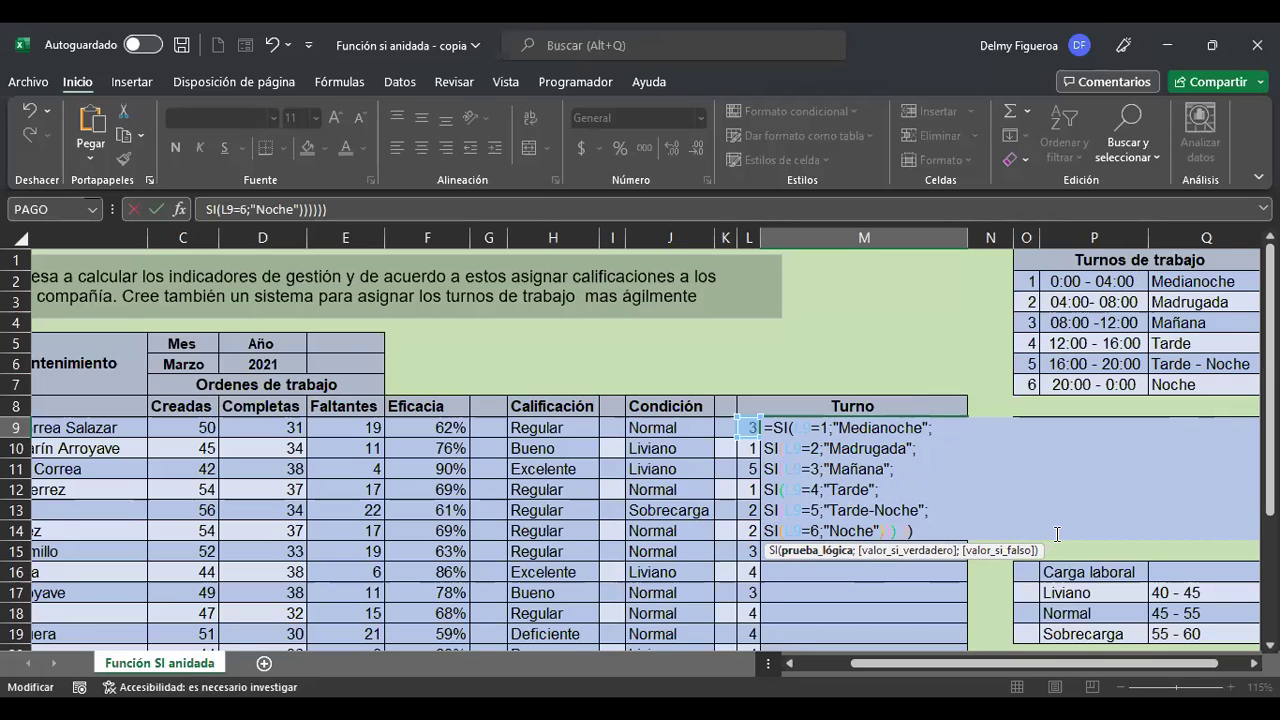
pyautogui.press('Return')
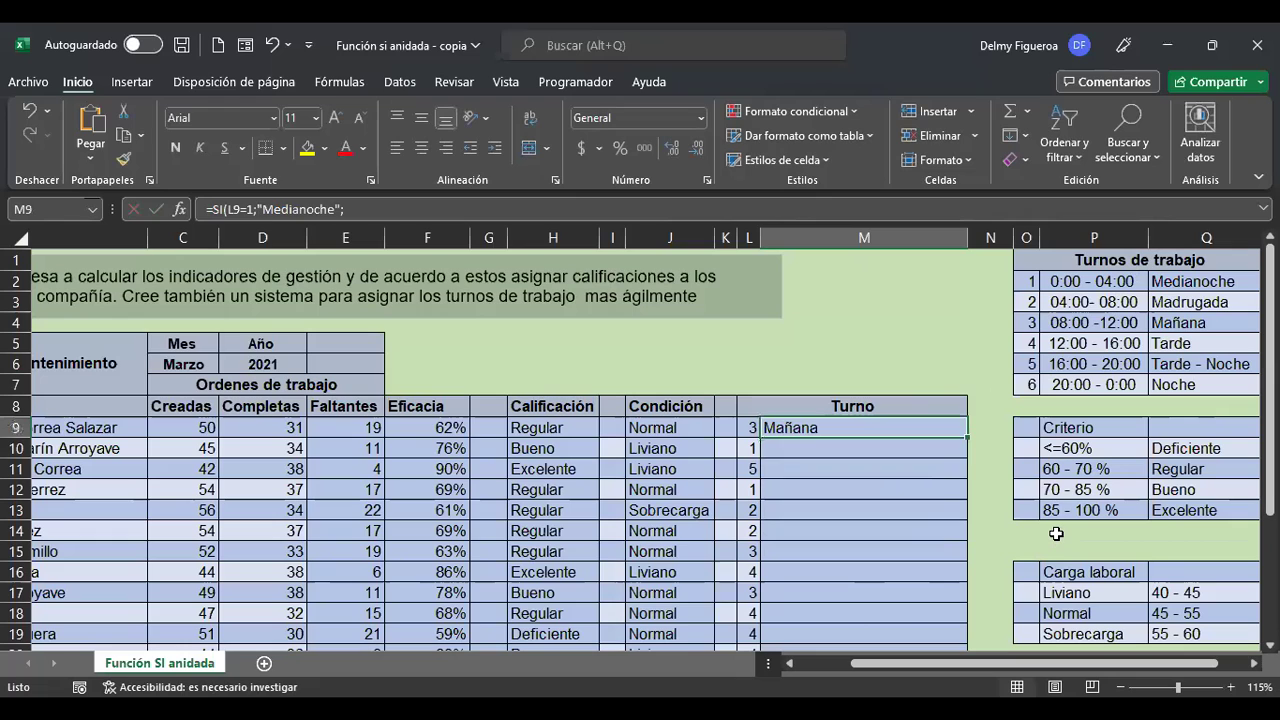
# - Begin M10's Turno formula with an SI testing L10=1 and returning "Medianoche", with a line break before the false value
pyautogui.write('+')
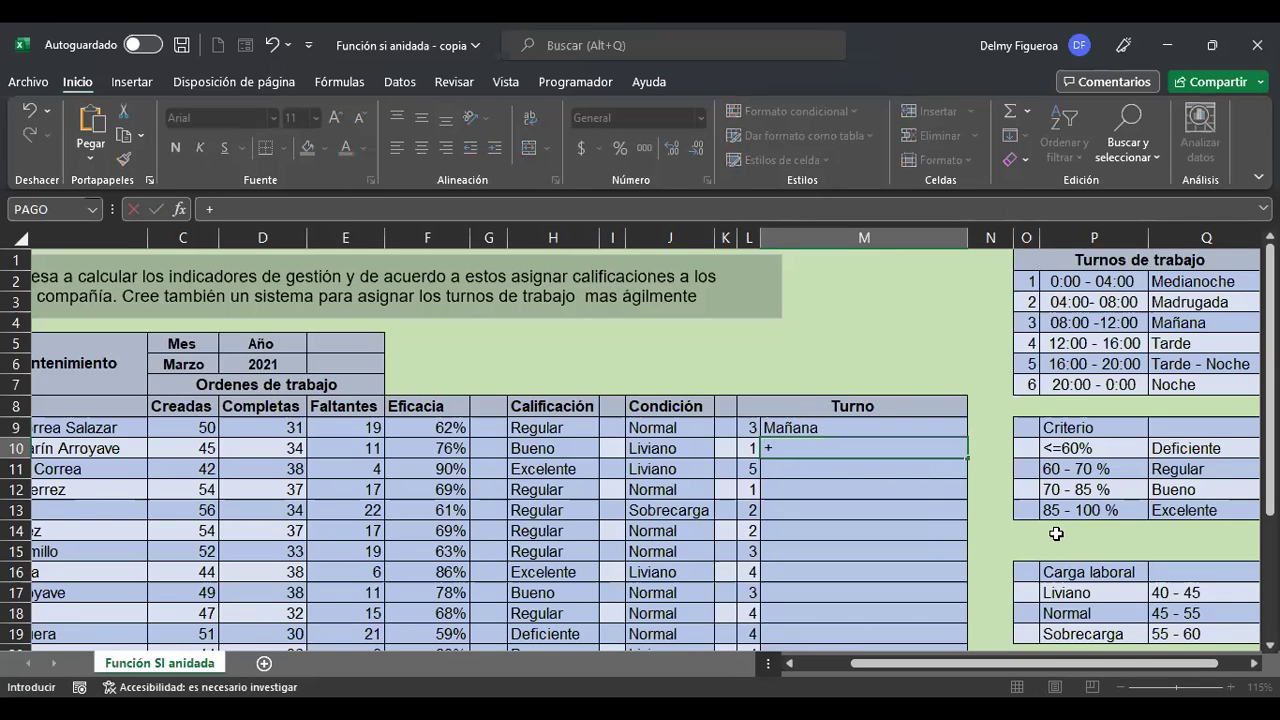
pyautogui.write('si')
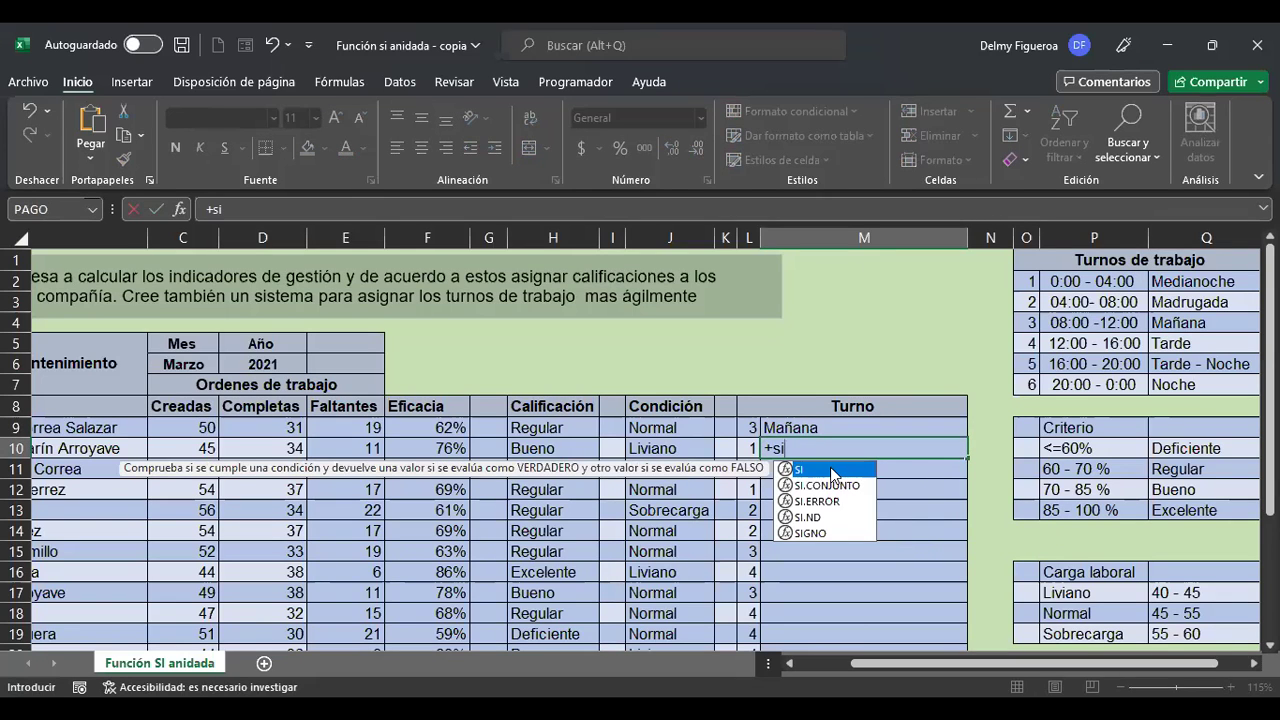
pyautogui.press('Tab')
pyautogui.click(744, 447)
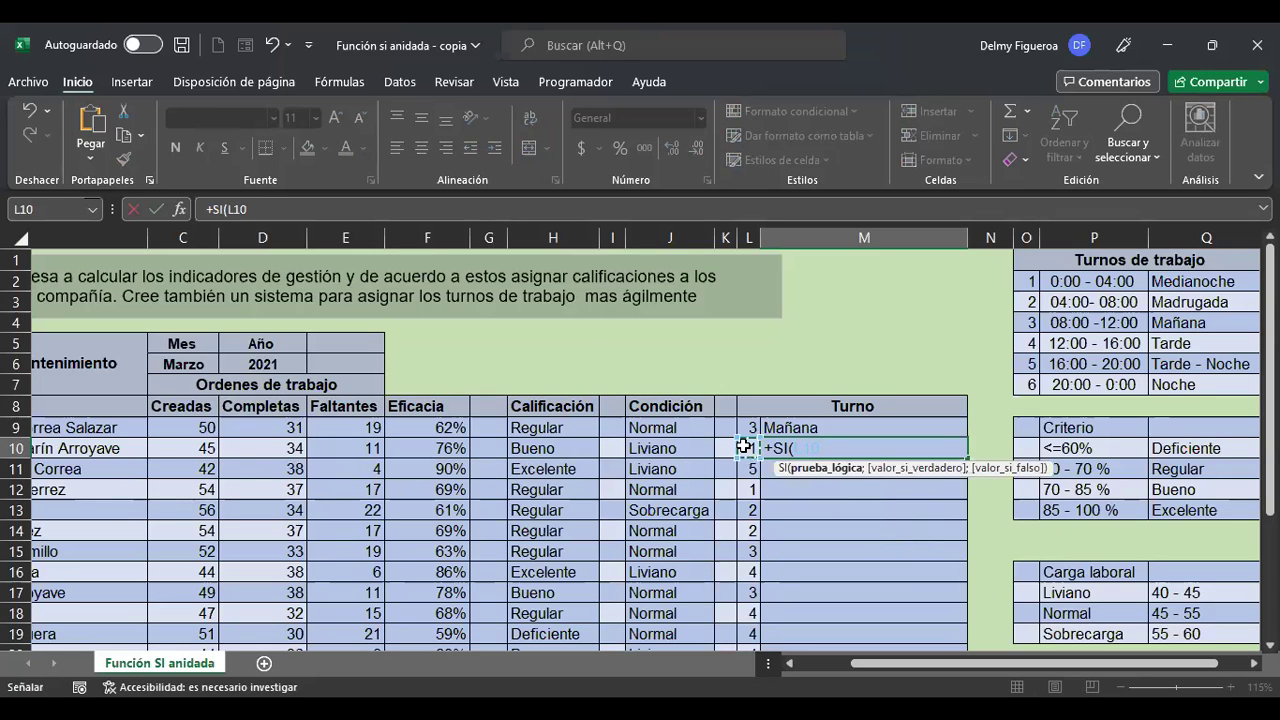
pyautogui.write('=1;')
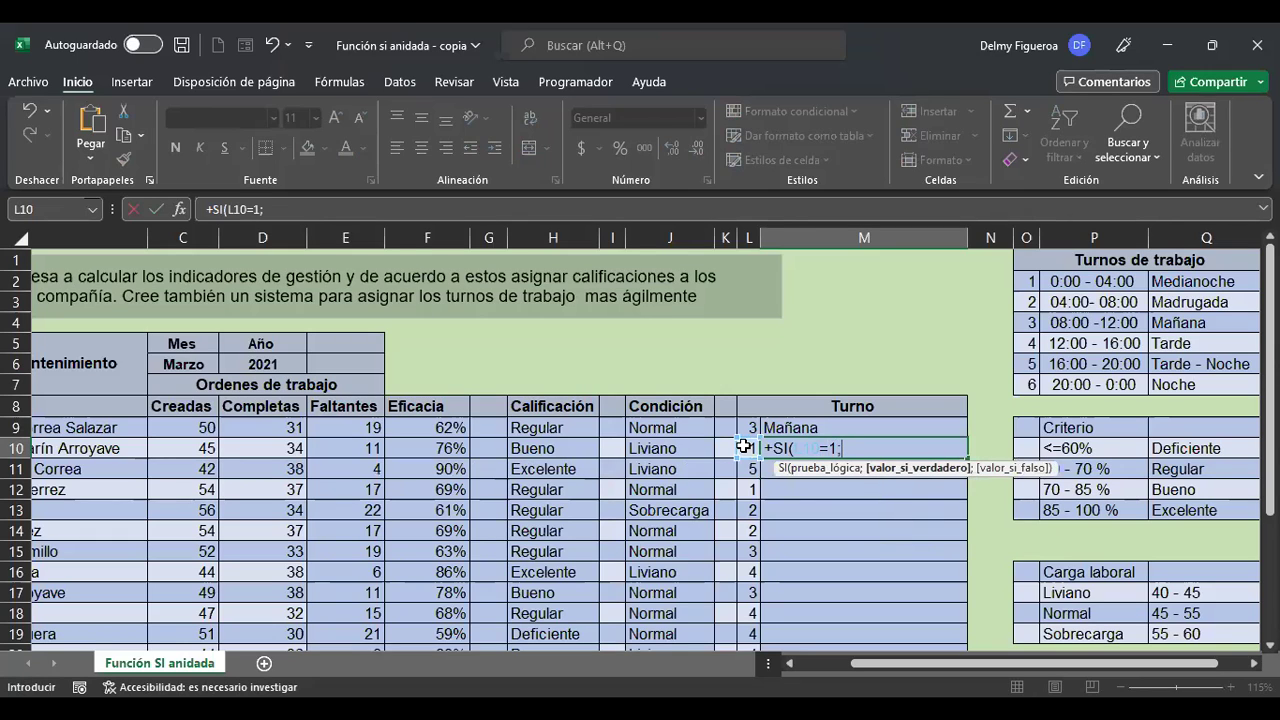
pyautogui.write('"Medianoche')
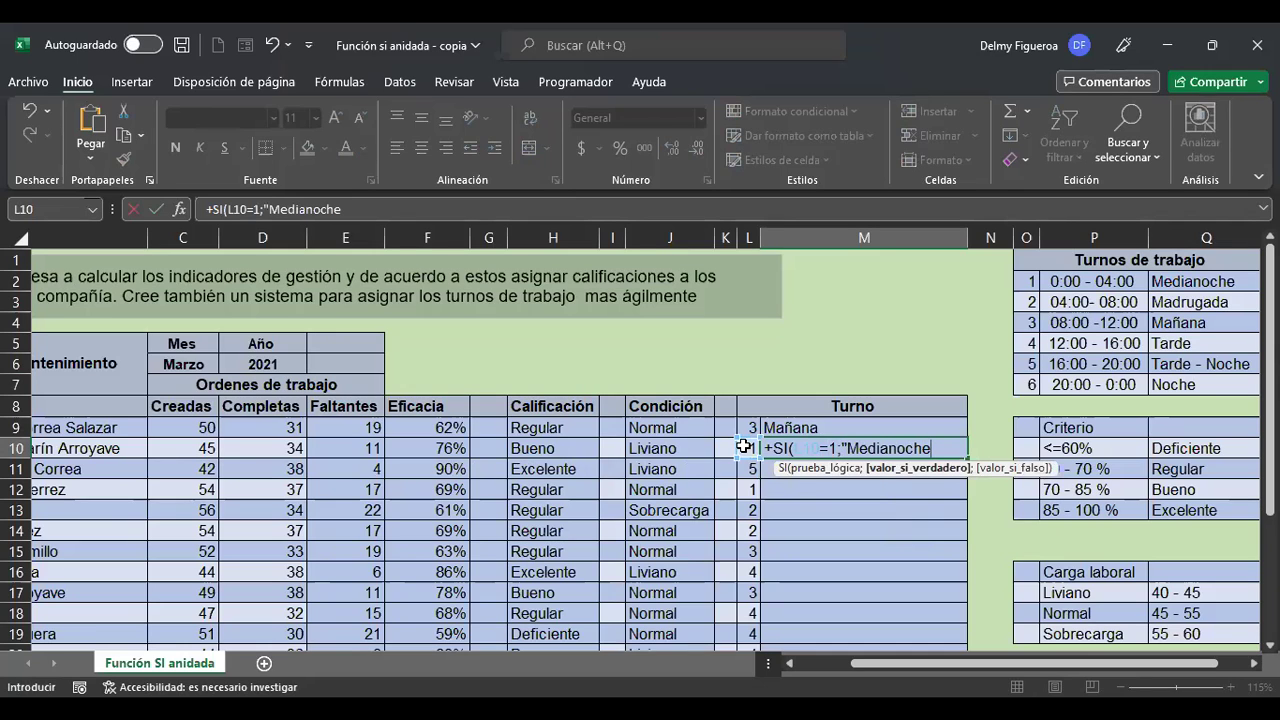
pyautogui.write('";')
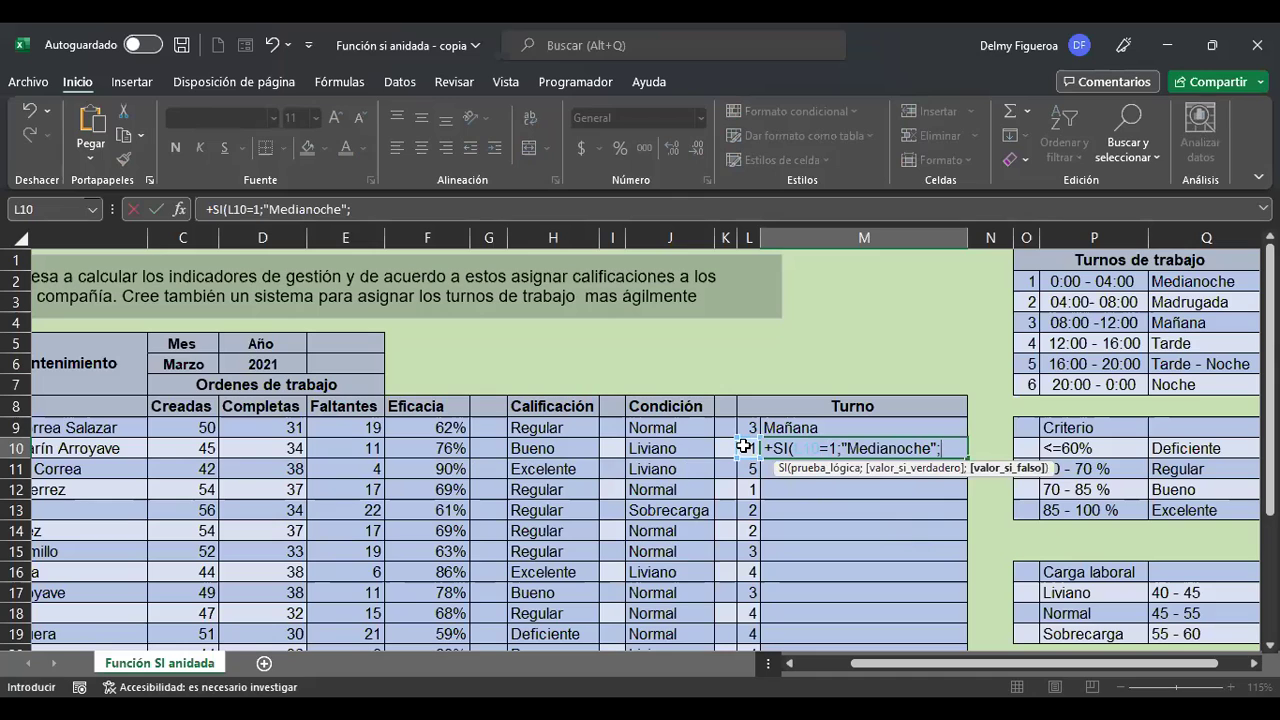
pyautogui.hotkey('alt', 'Return')
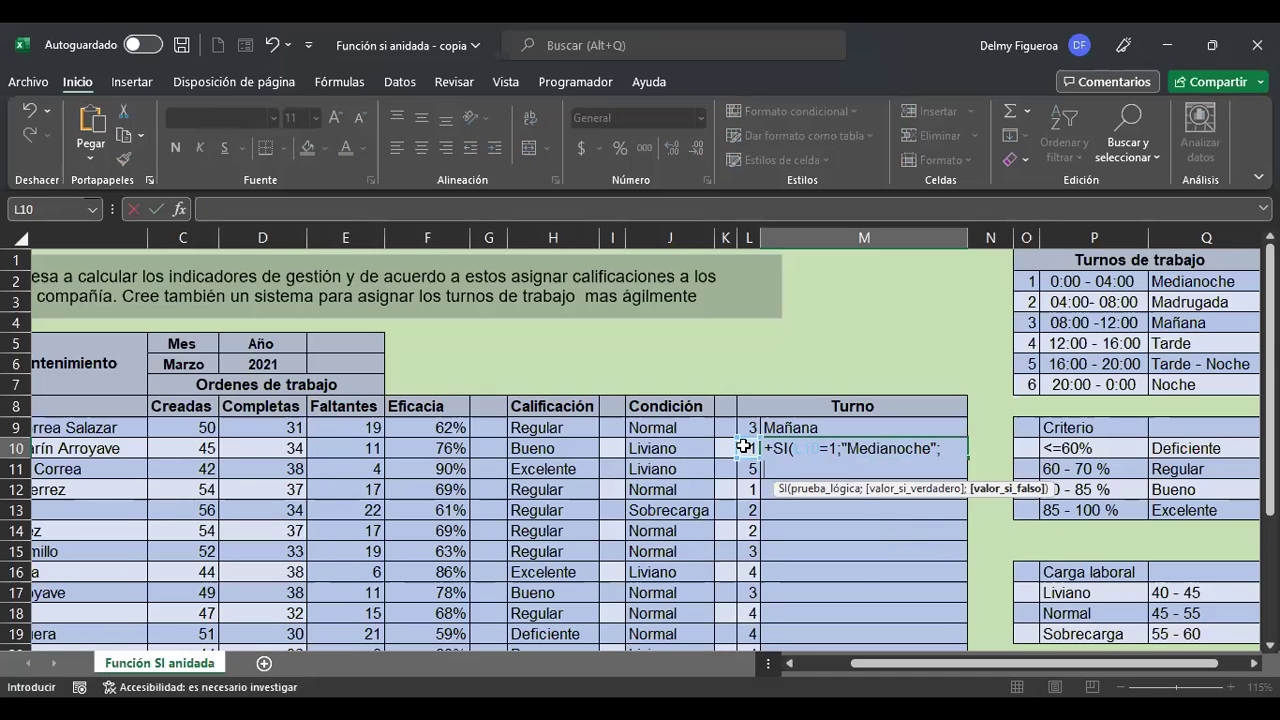
# - Nest a second SI in M10 testing L10=2 and returning "Madrugada", followed by a line break before its false value
pyautogui.write('si(')
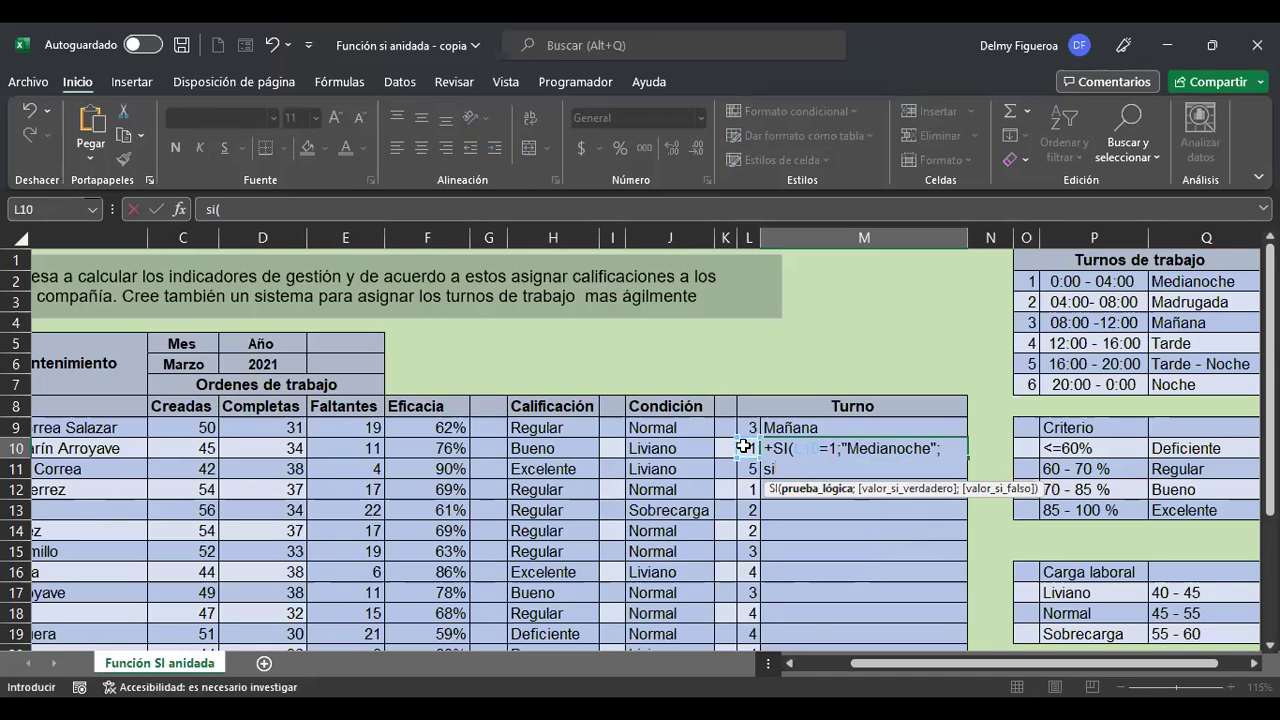
pyautogui.click(746, 447)
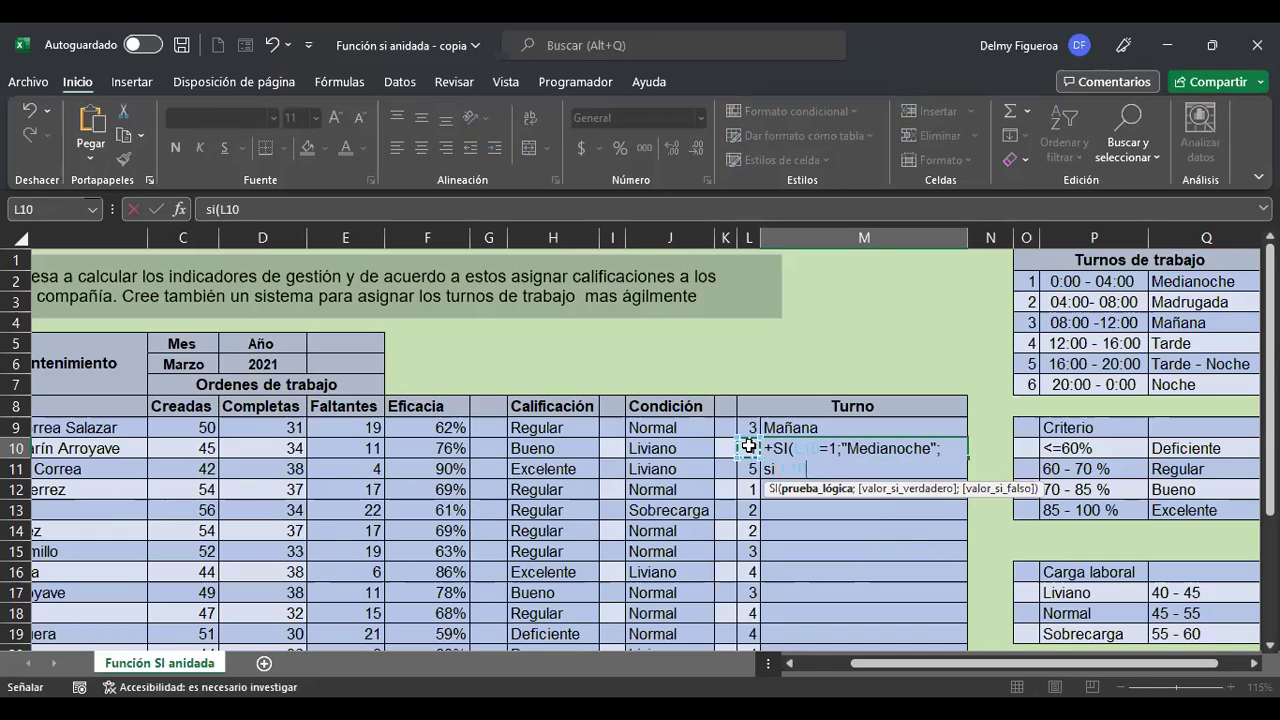
pyautogui.write('=2')
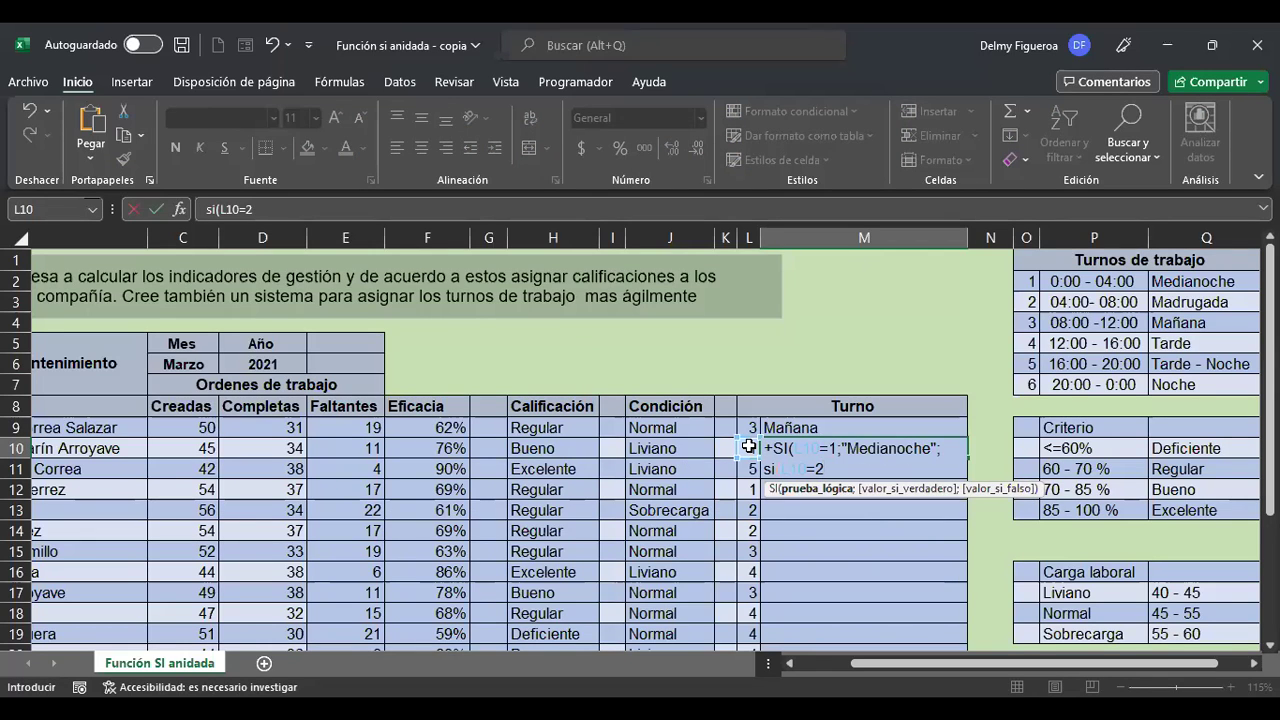
pyautogui.write(';"Madrugada')
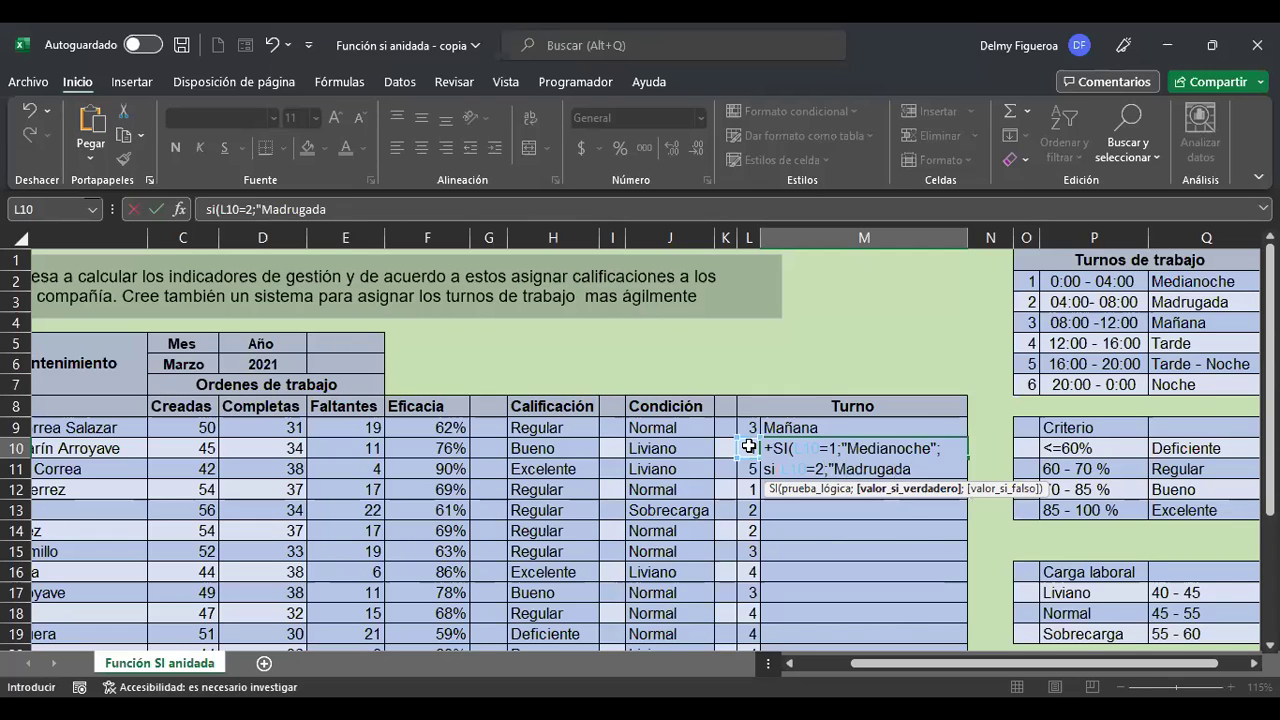
pyautogui.write('";')
pyautogui.hotkey('alt', 'Return')
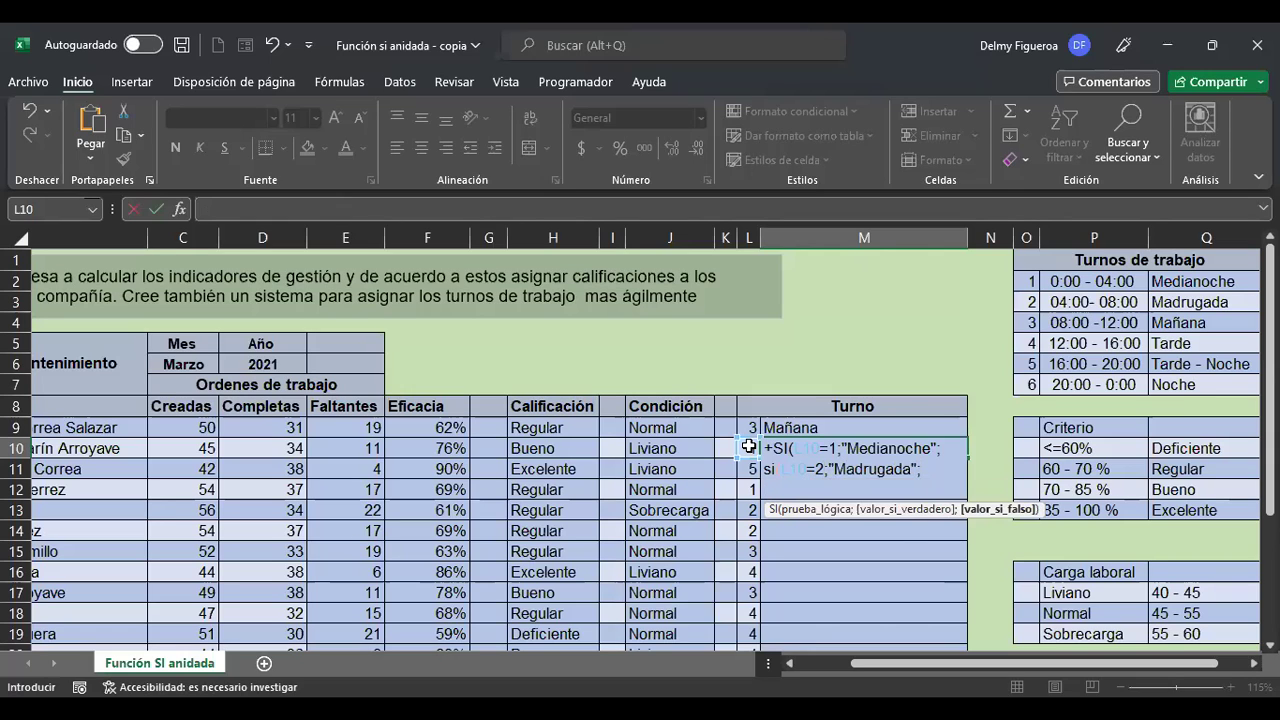
# - Nest a third SI in M10 testing L9=3 and returning "Mañana", and commit the formula with the proposed correction
pyautogui.write('si')
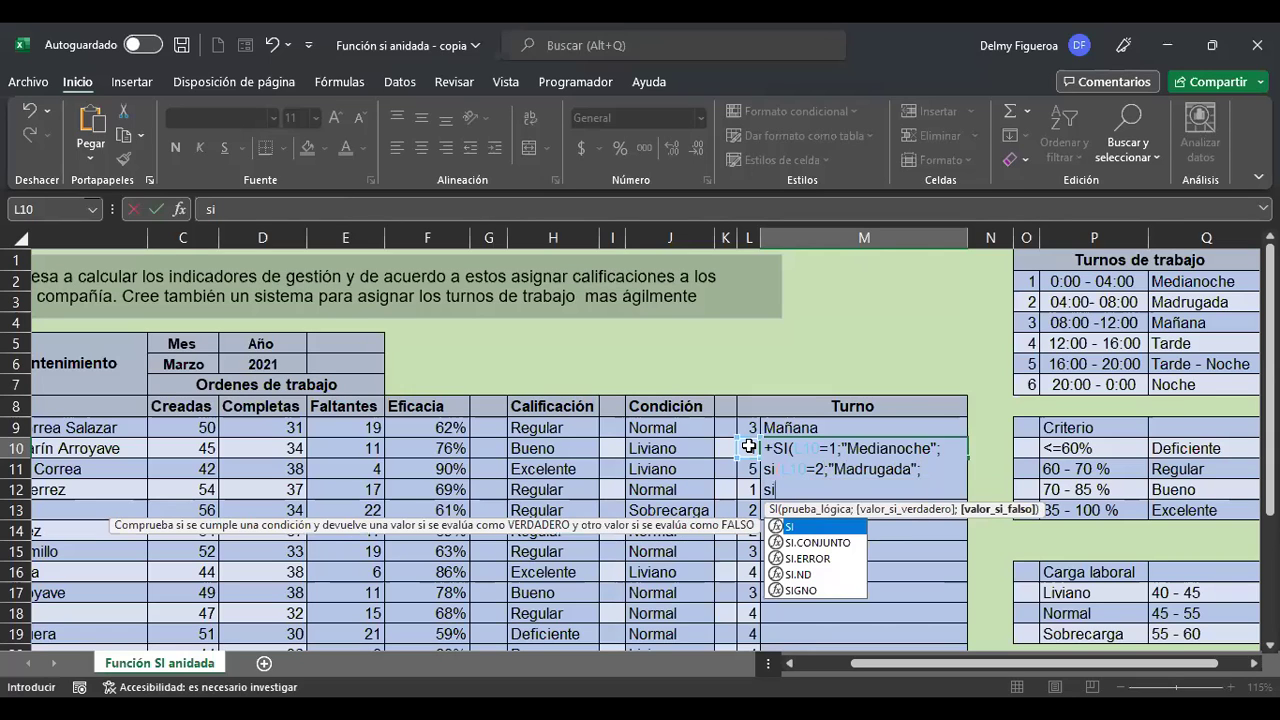
pyautogui.write('(')
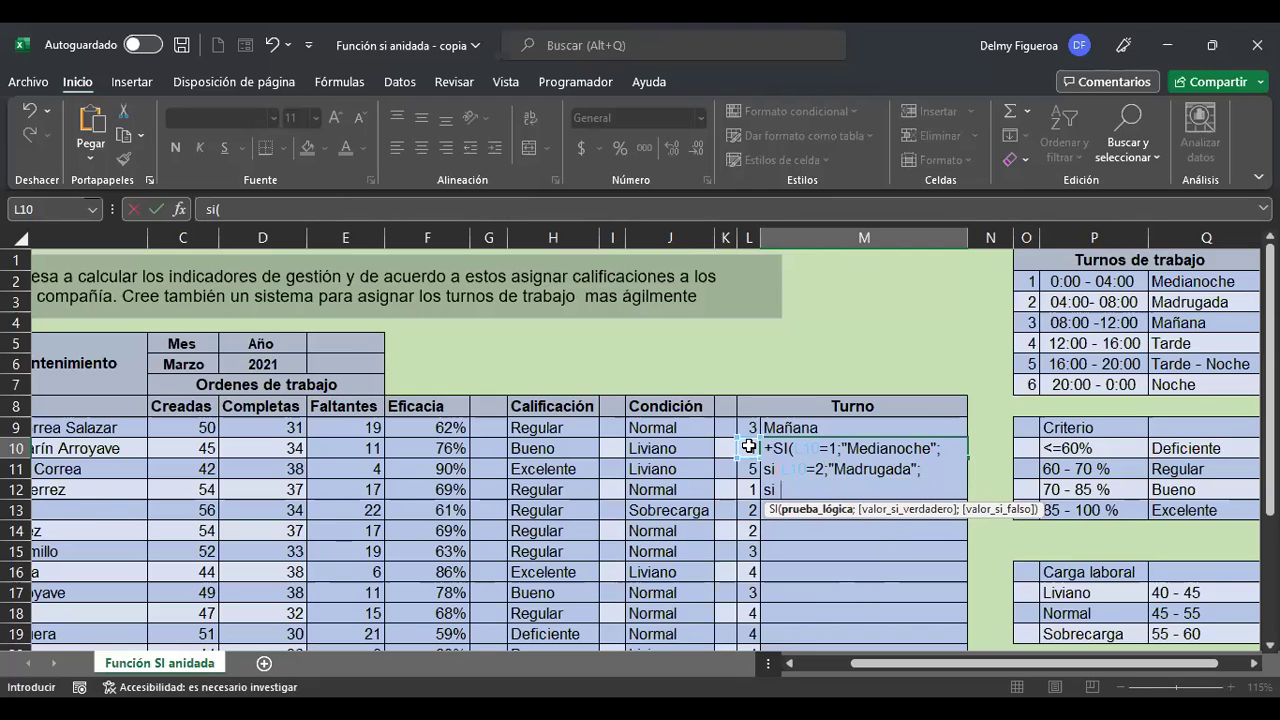
pyautogui.write('l9=3')
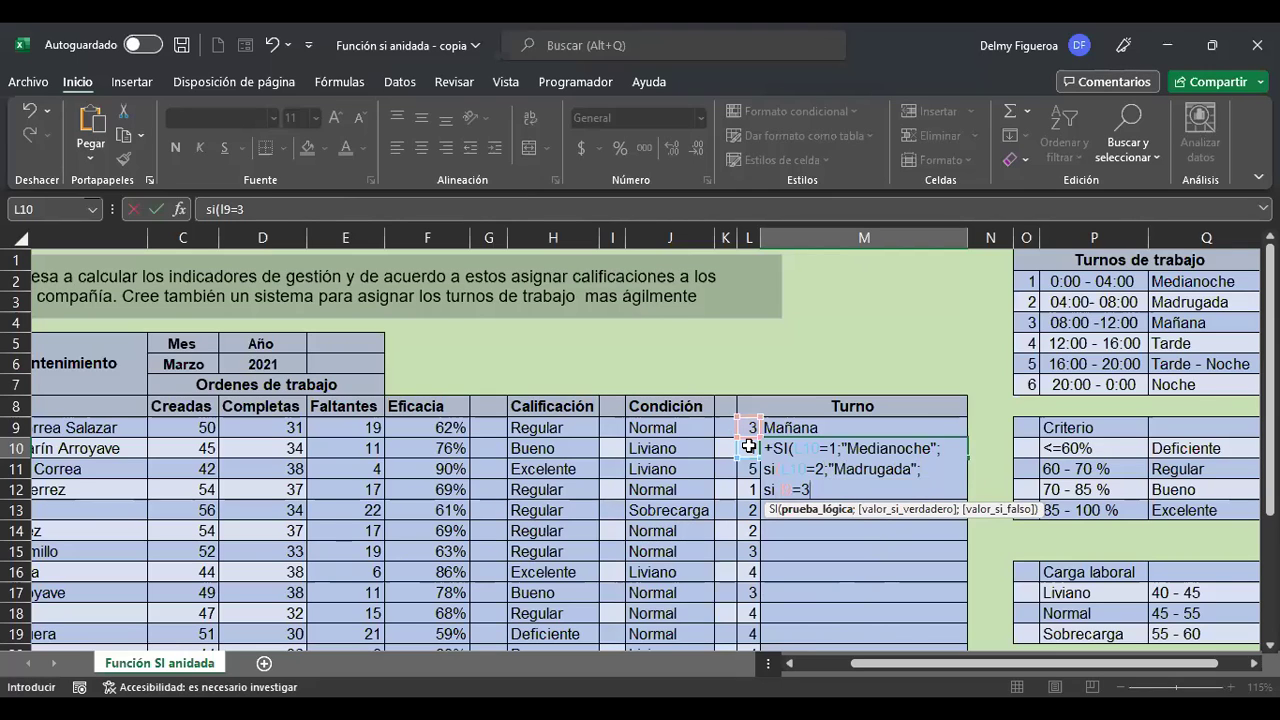
pyautogui.write(';')
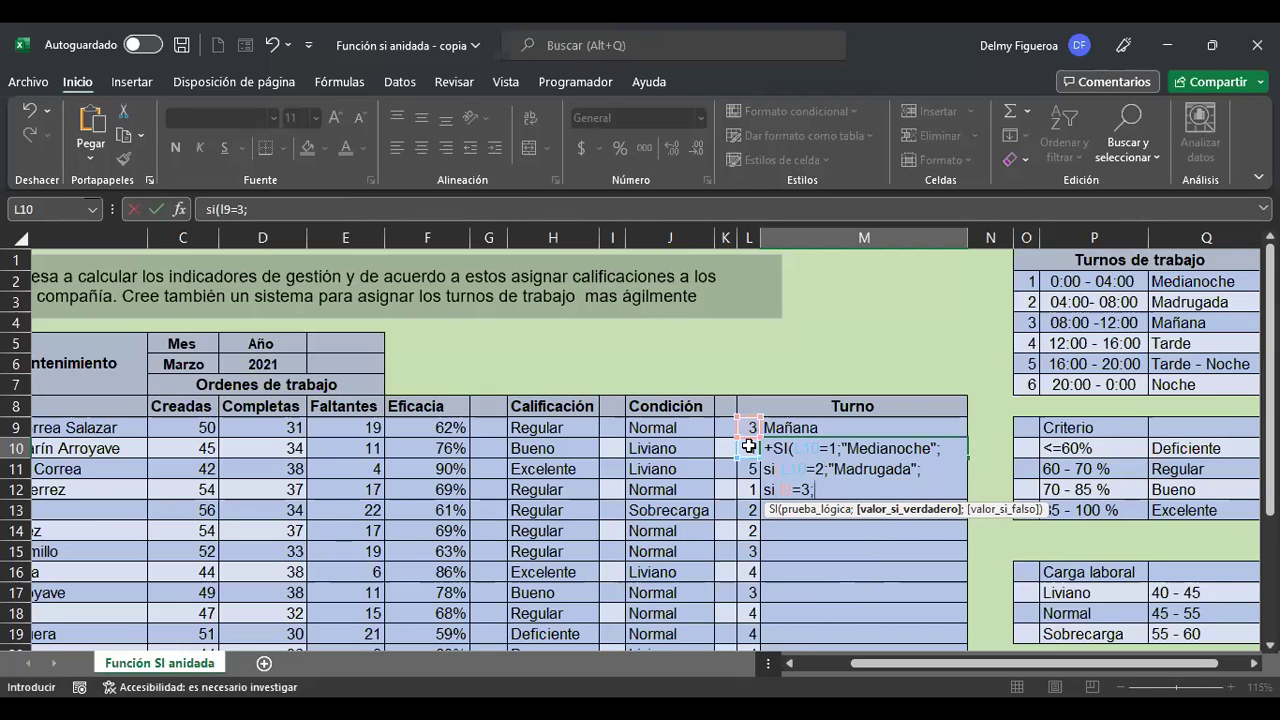
pyautogui.write('"Mañna')
pyautogui.press('BackSpace')
pyautogui.write('ana";')
pyautogui.press('Return')
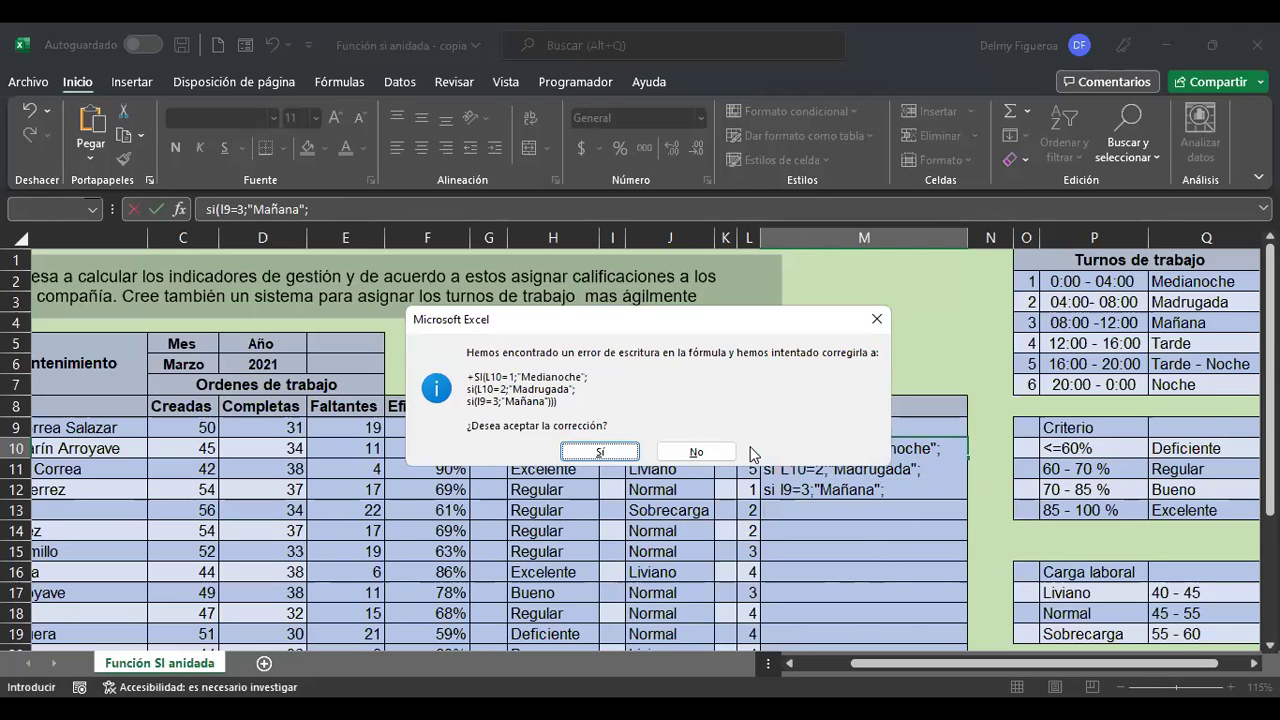
pyautogui.press('Return')
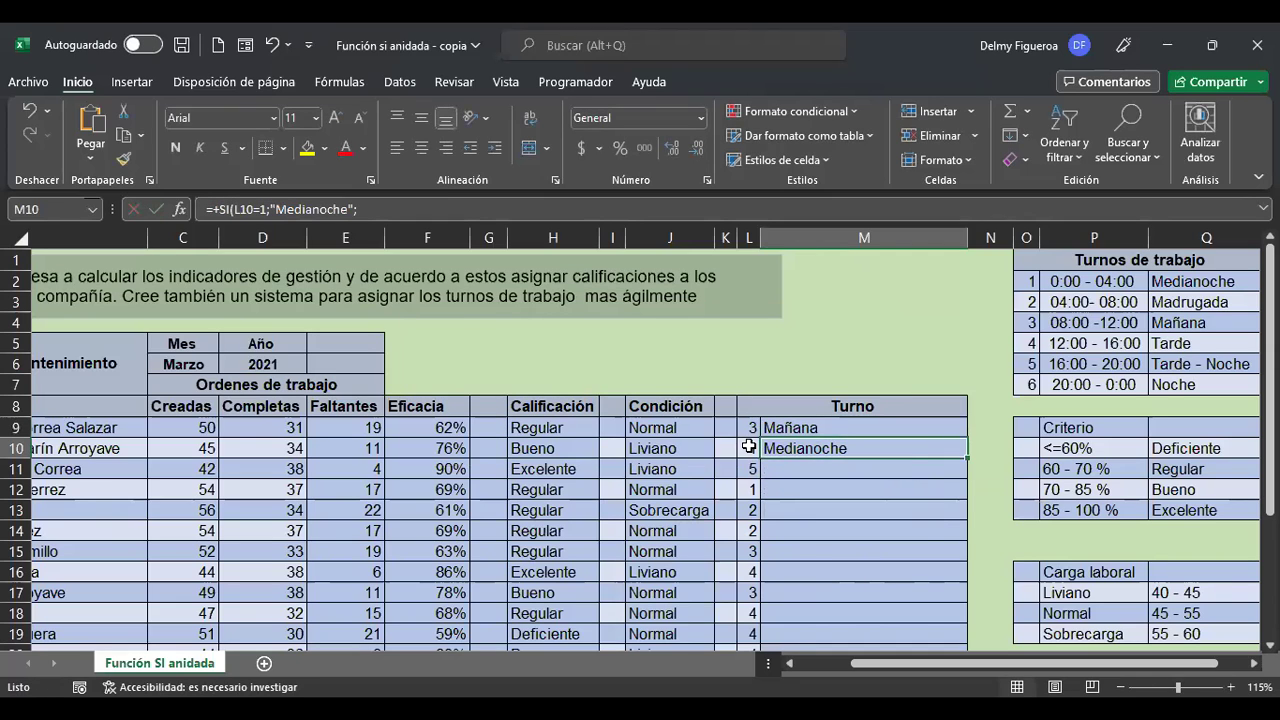
# - Reopen M10's formula, remove its closing parentheses, and add a semicolon and line break after "Mañana"
pyautogui.press('F2')
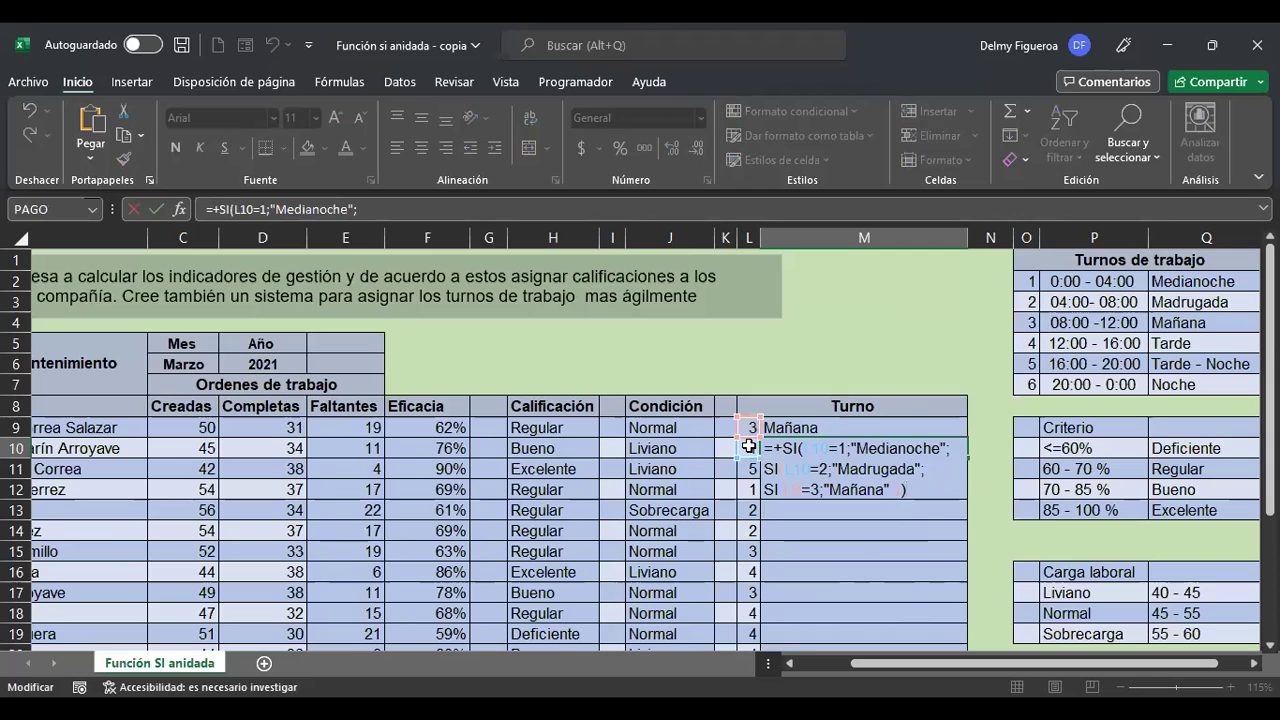
pyautogui.hotkey('ctrl', 'End')
pyautogui.press('BackSpace')
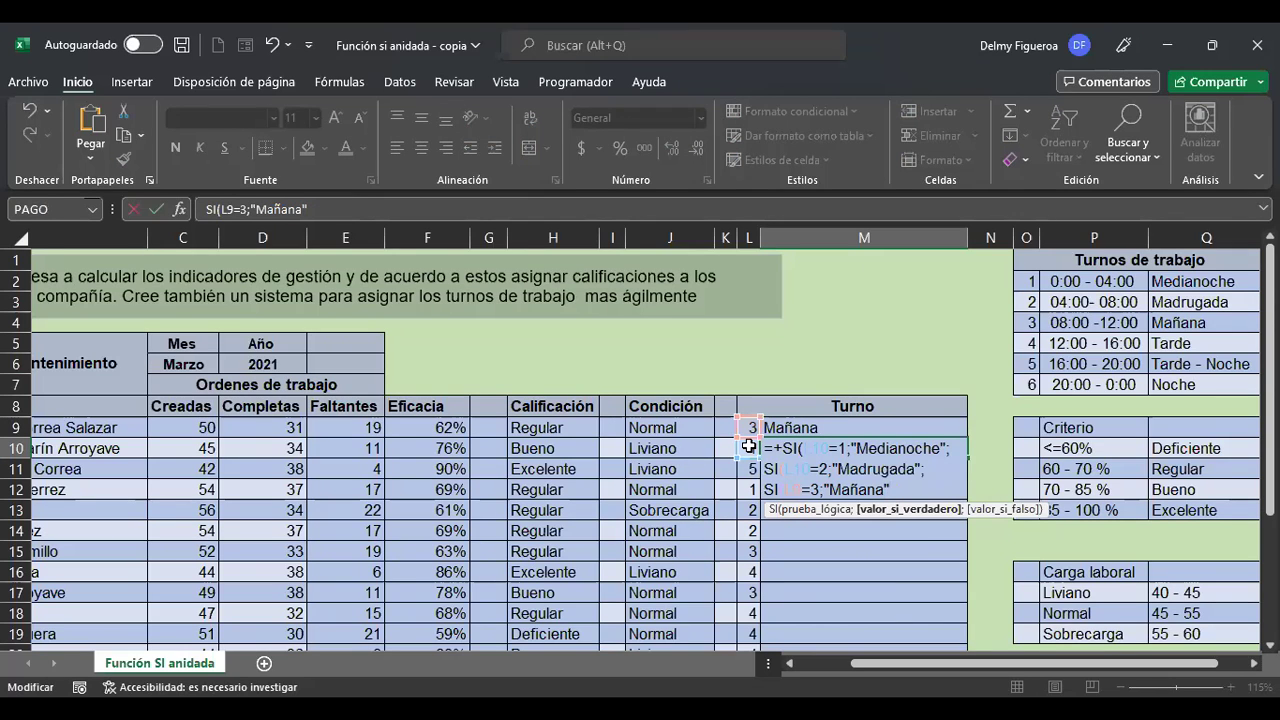
pyautogui.write(';')
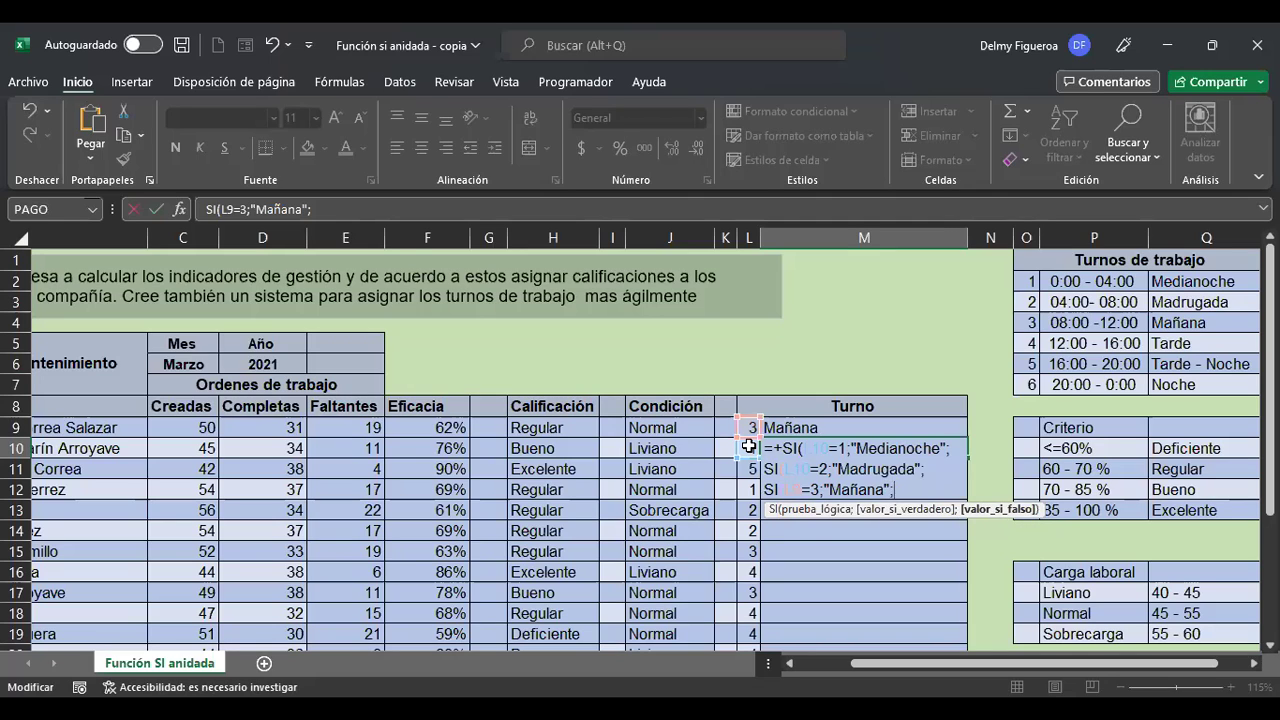
pyautogui.hotkey('alt', 'Return')
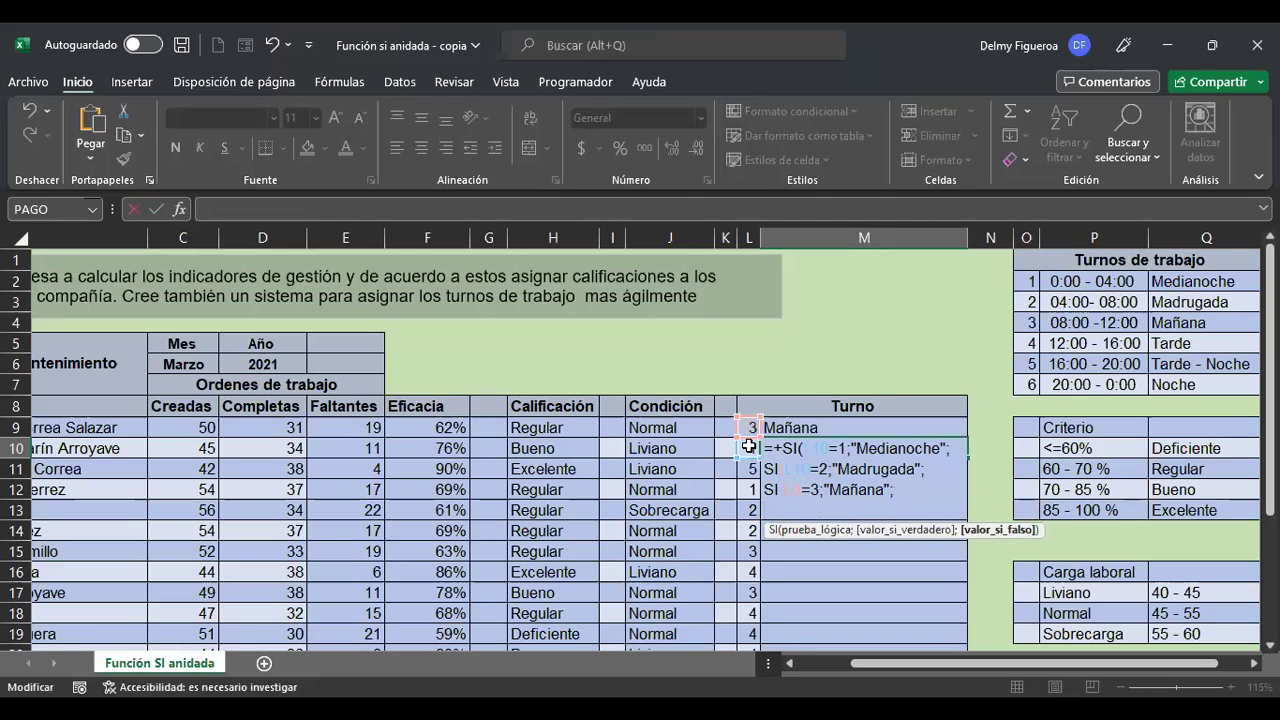
# - Nest a fourth SI in M10 testing L9=4 and returning "Tarde", followed by a line break before its false value
pyautogui.write('si(')
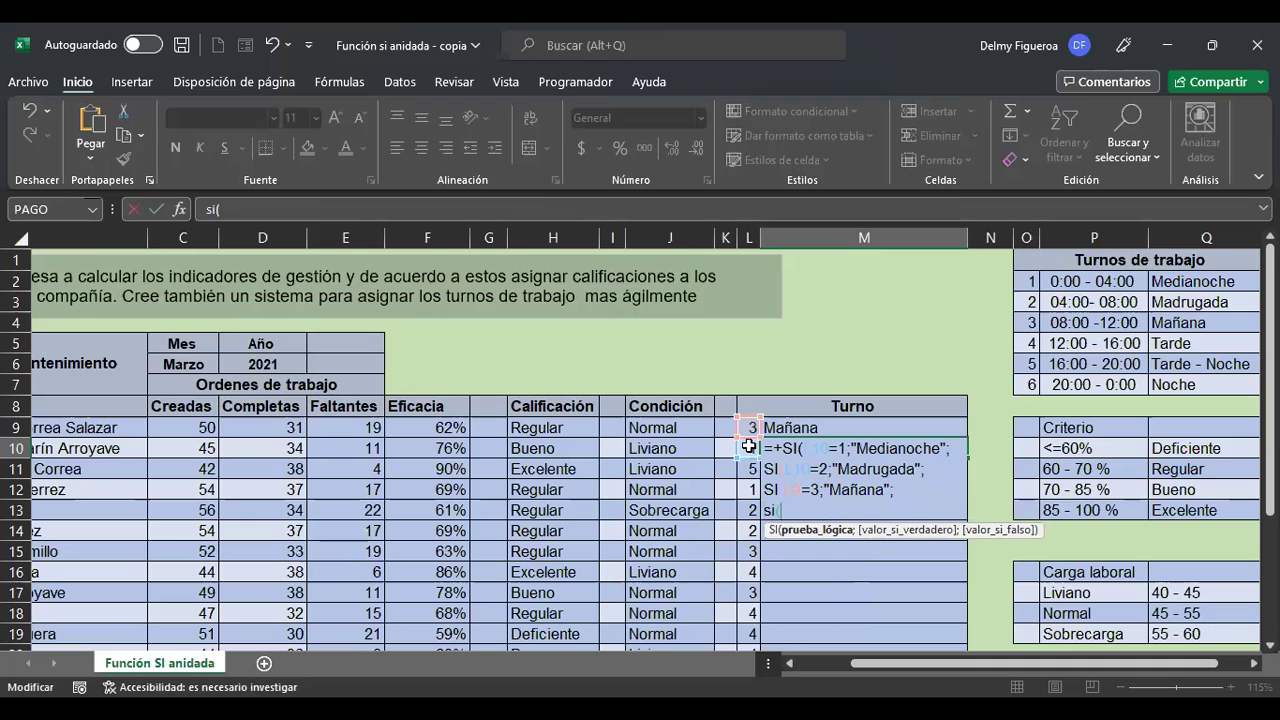
pyautogui.write('l9=4;"Tarde')
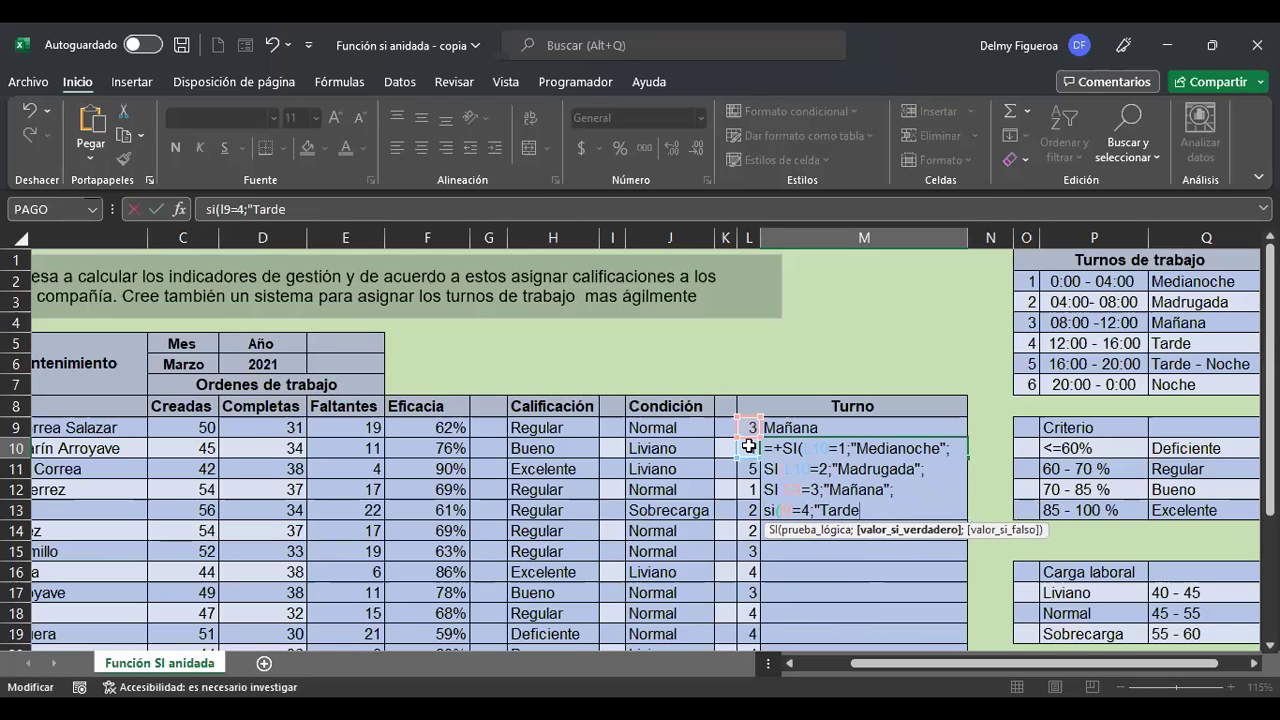
pyautogui.write('";')
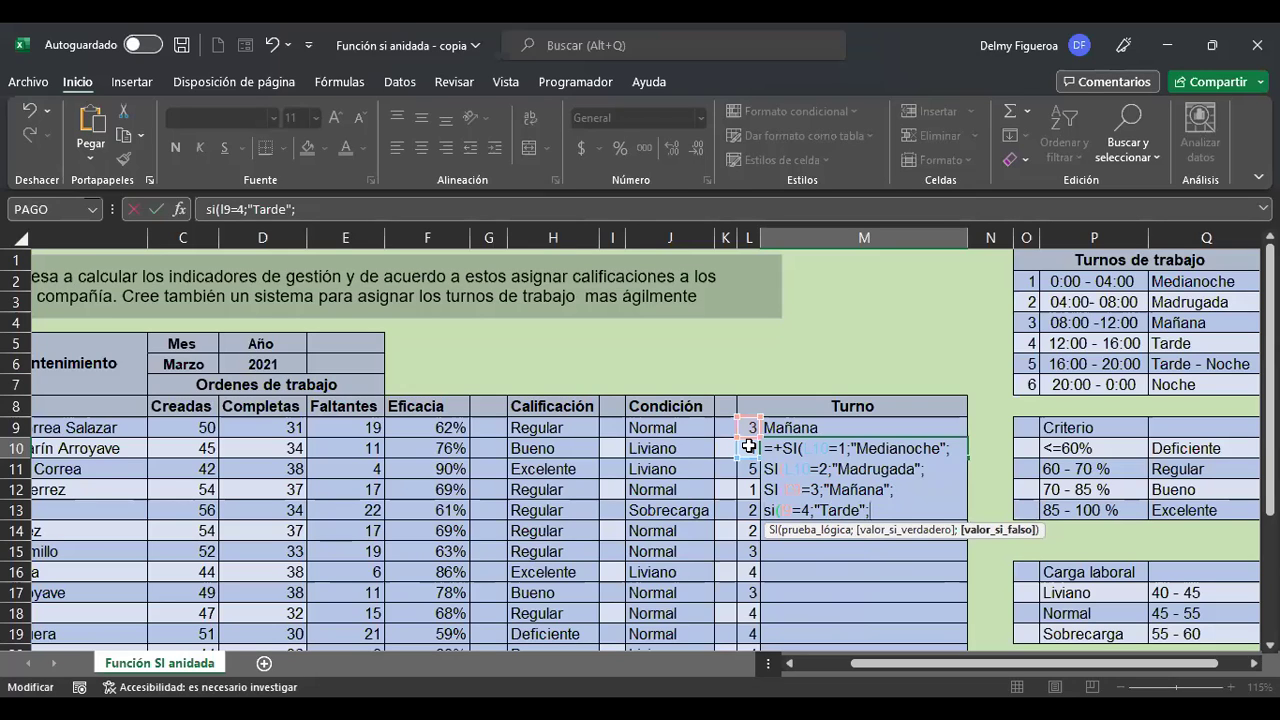
pyautogui.hotkey('alt', 'Return')
# - Nest a fifth SI in M10 testing L9=5 and returning "Tarde - Noche", ending with the separator for its false value
pyautogui.write('si(')
pyautogui.write('I9=')
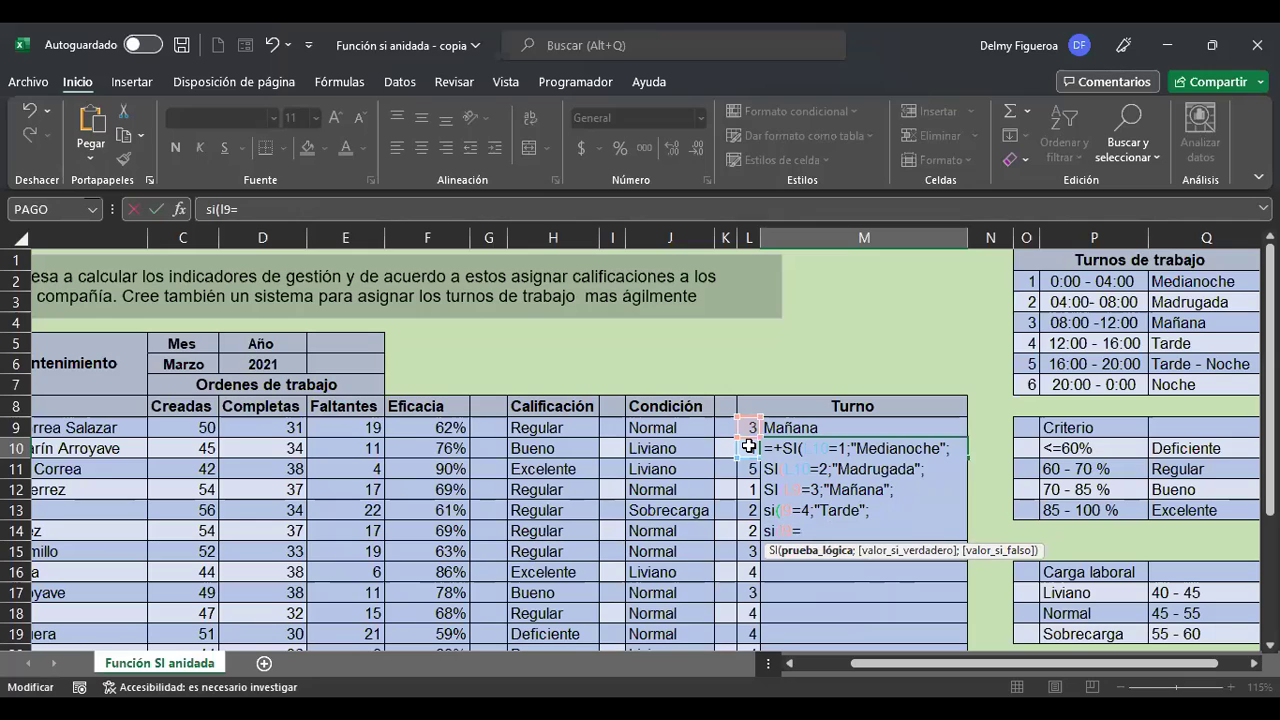
pyautogui.write('5;"Tarde')
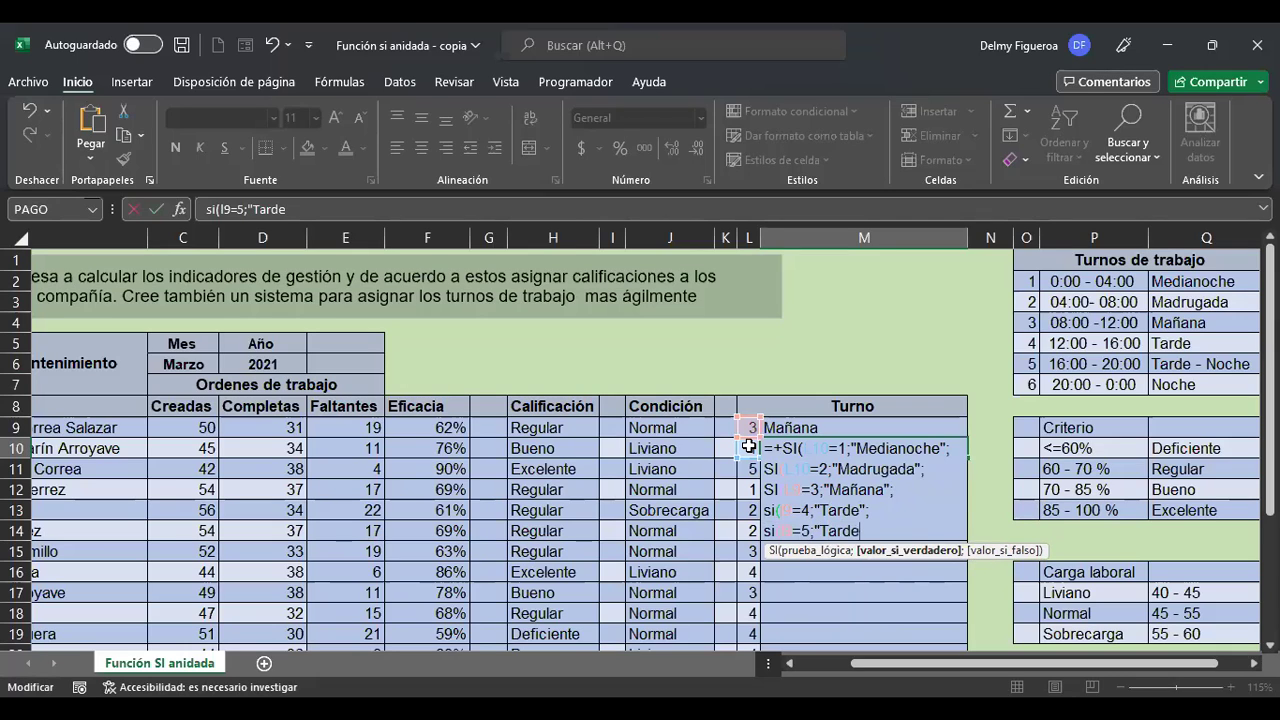
pyautogui.write(' - Noche"')
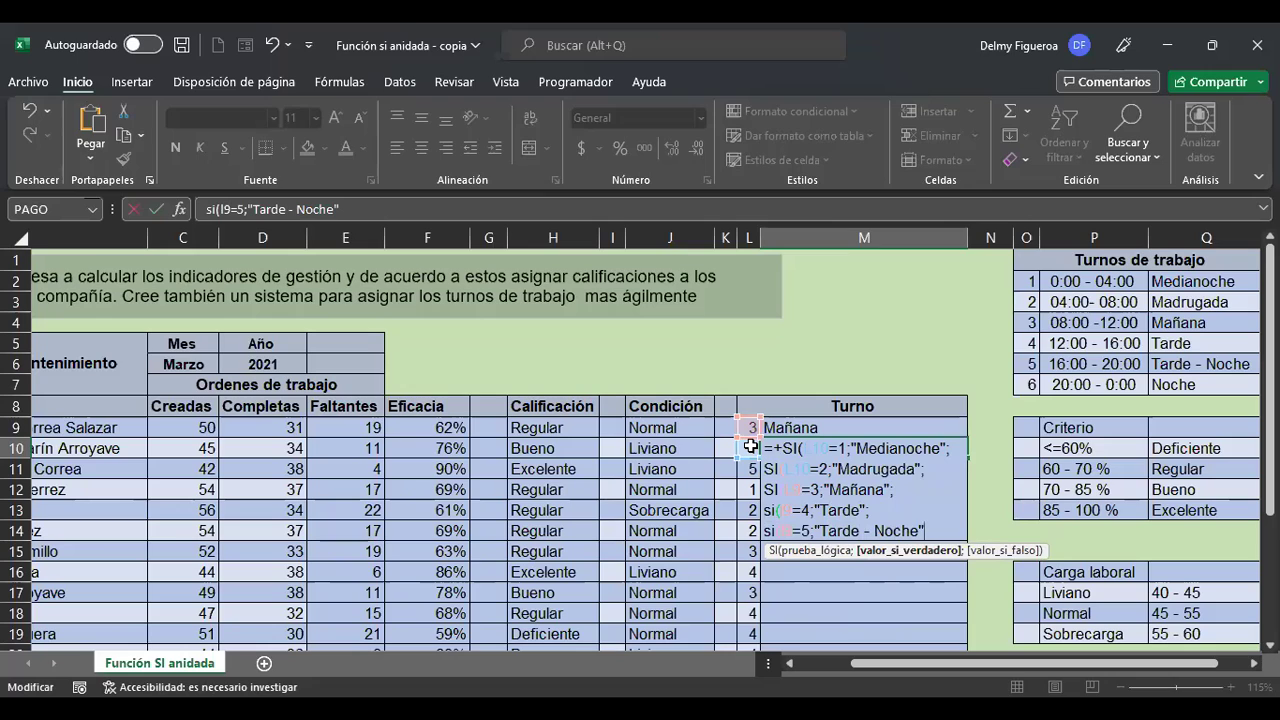
pyautogui.write(';')
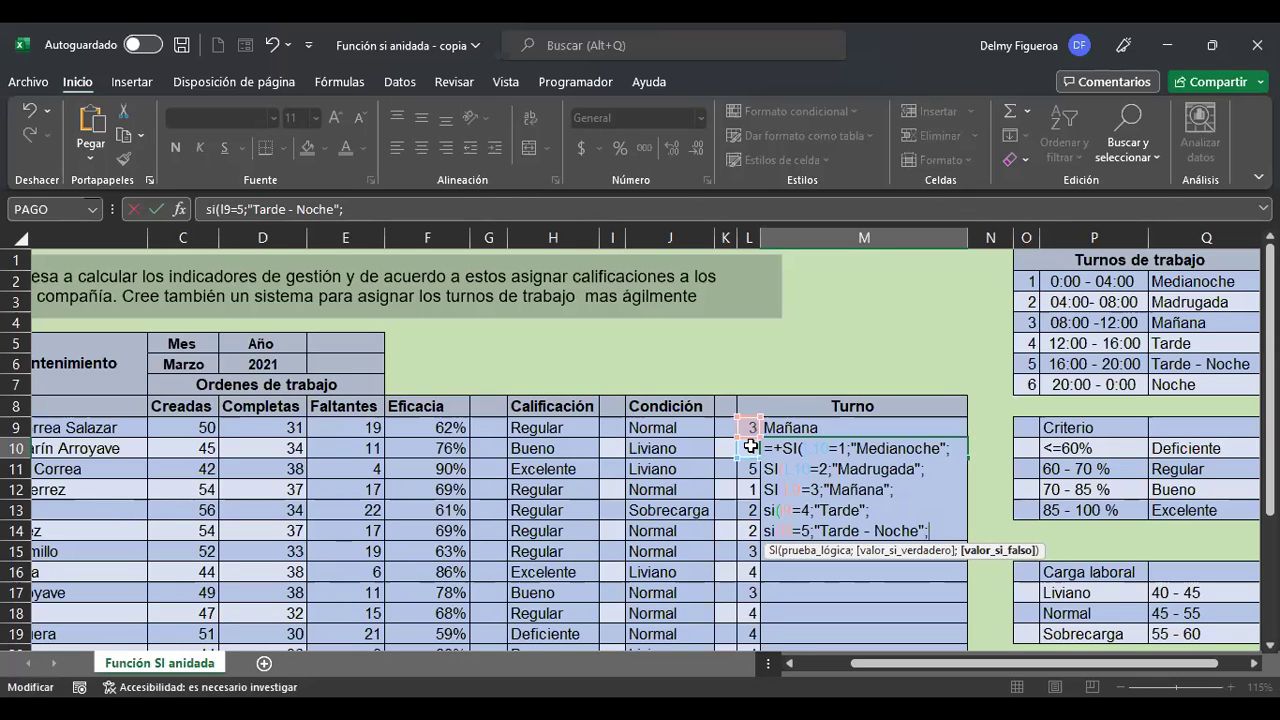
# - Enter "Noche" as the last false value in M10, close all five SI functions and commit the formula
pyautogui.write('"n')
pyautogui.press('BackSpace')
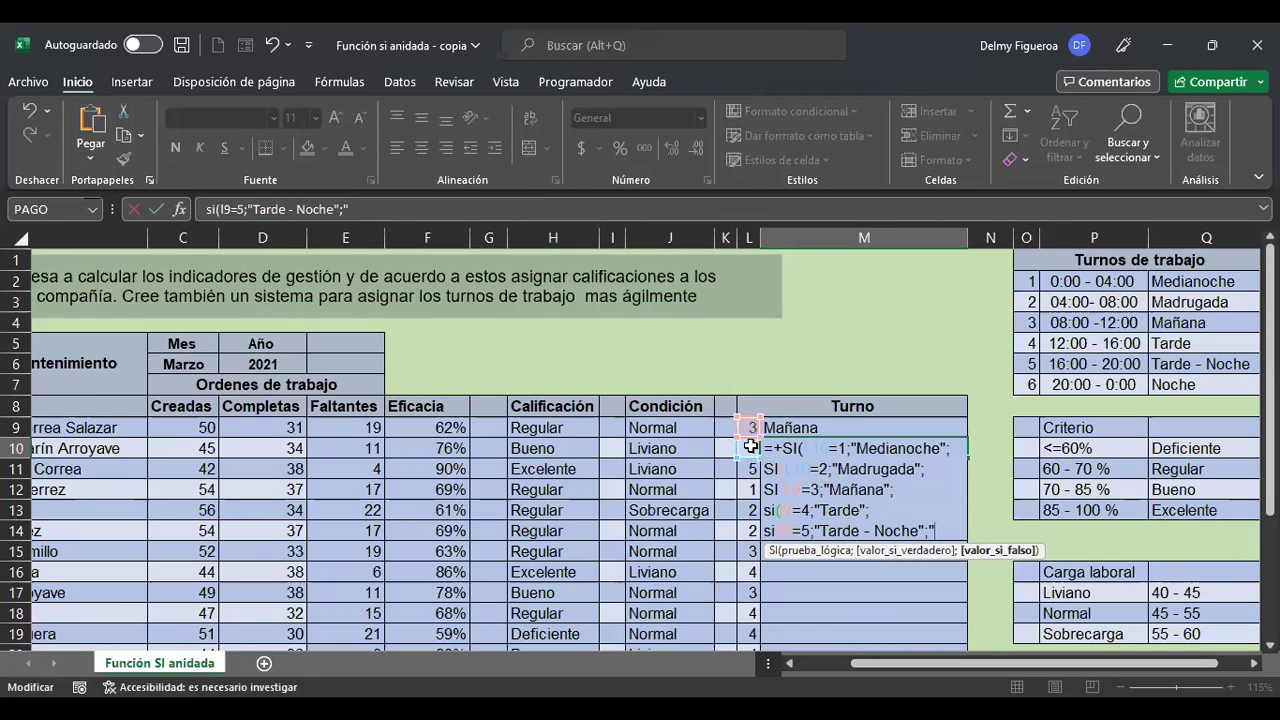
pyautogui.write('Noche')
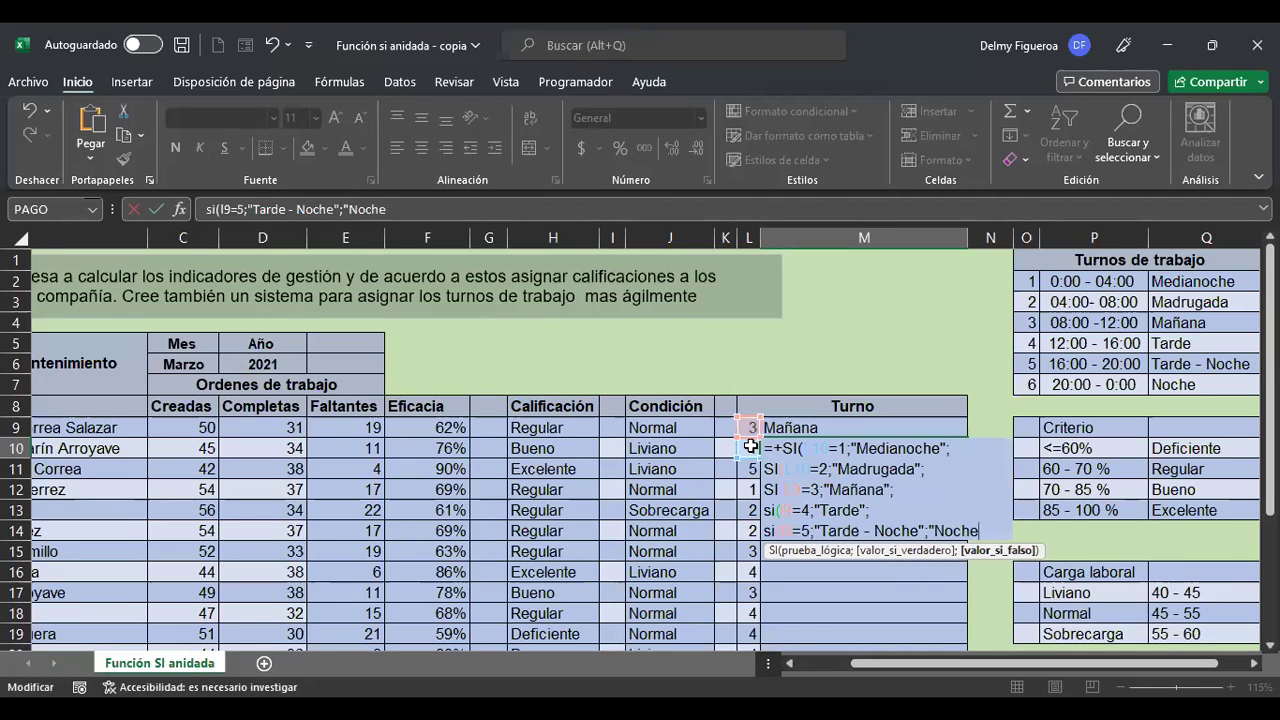
pyautogui.write('"')
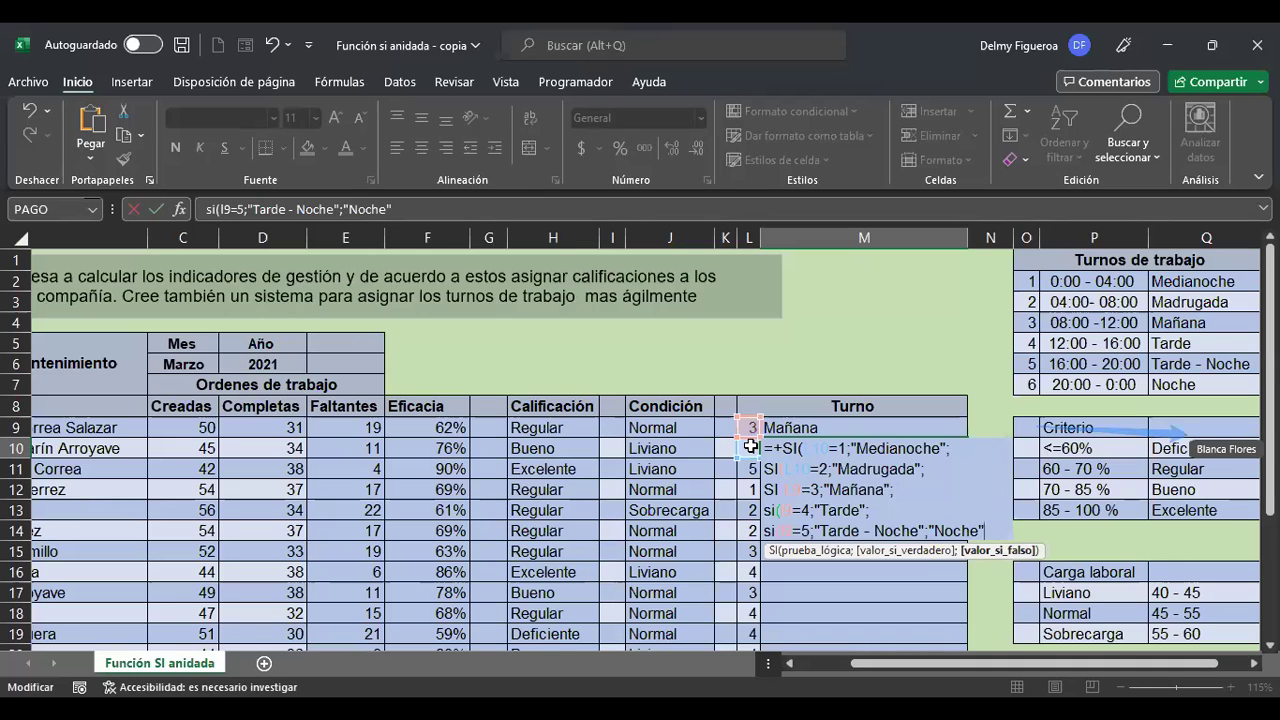
pyautogui.write(')))')
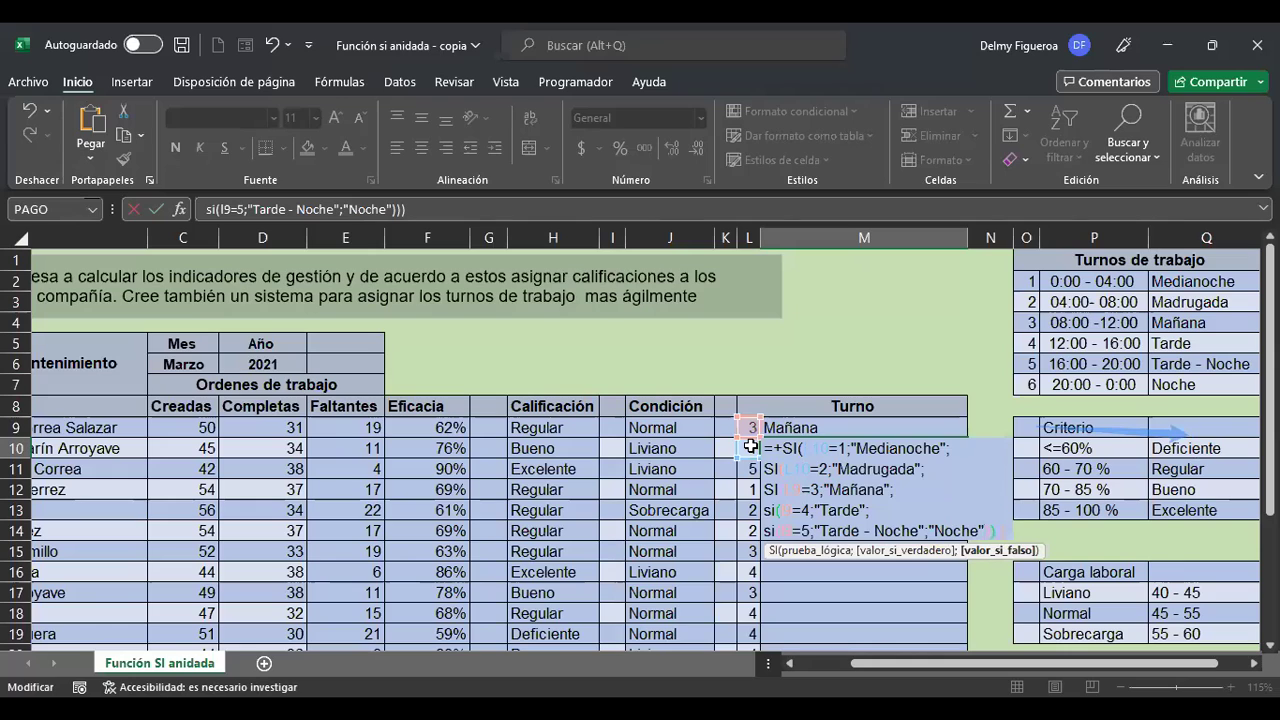
pyautogui.write('))')
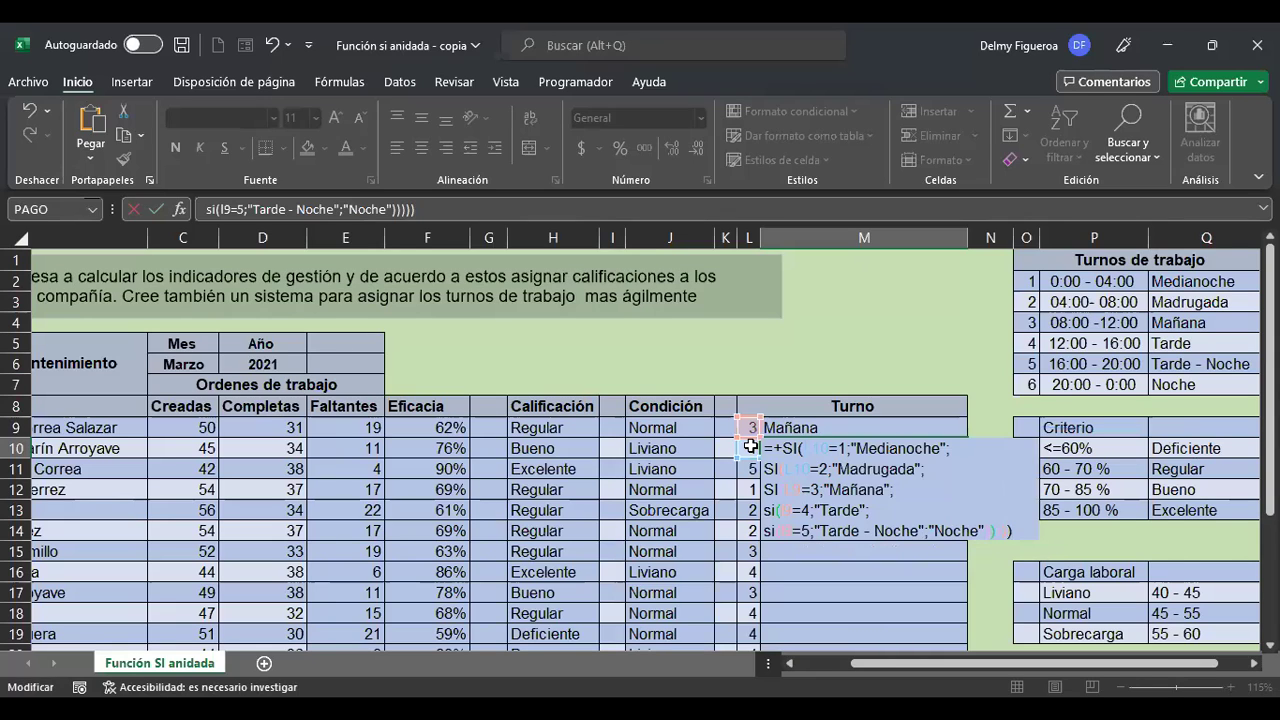
pyautogui.press('Return')
pyautogui.press('Up')
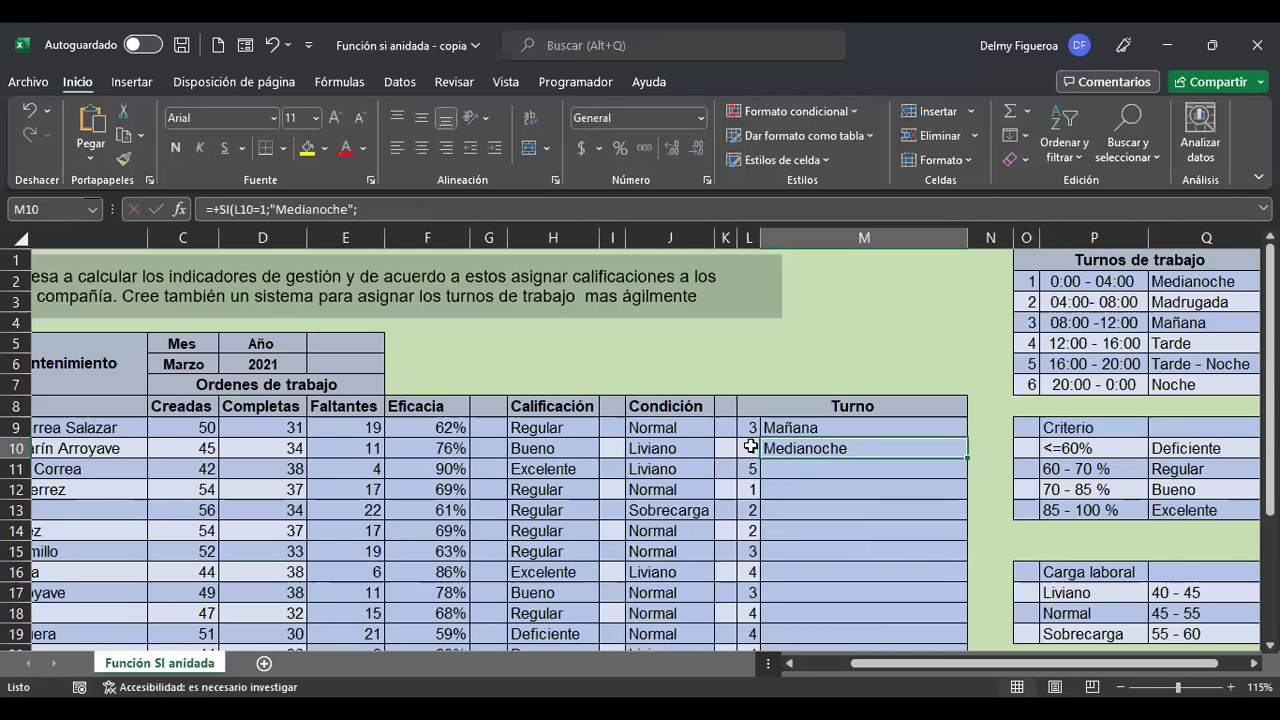
# - Copy M10's Turno formula down to M11 and inspect the cell references in the copy
pyautogui.moveTo(967, 458); pyautogui.dragTo(966, 470)
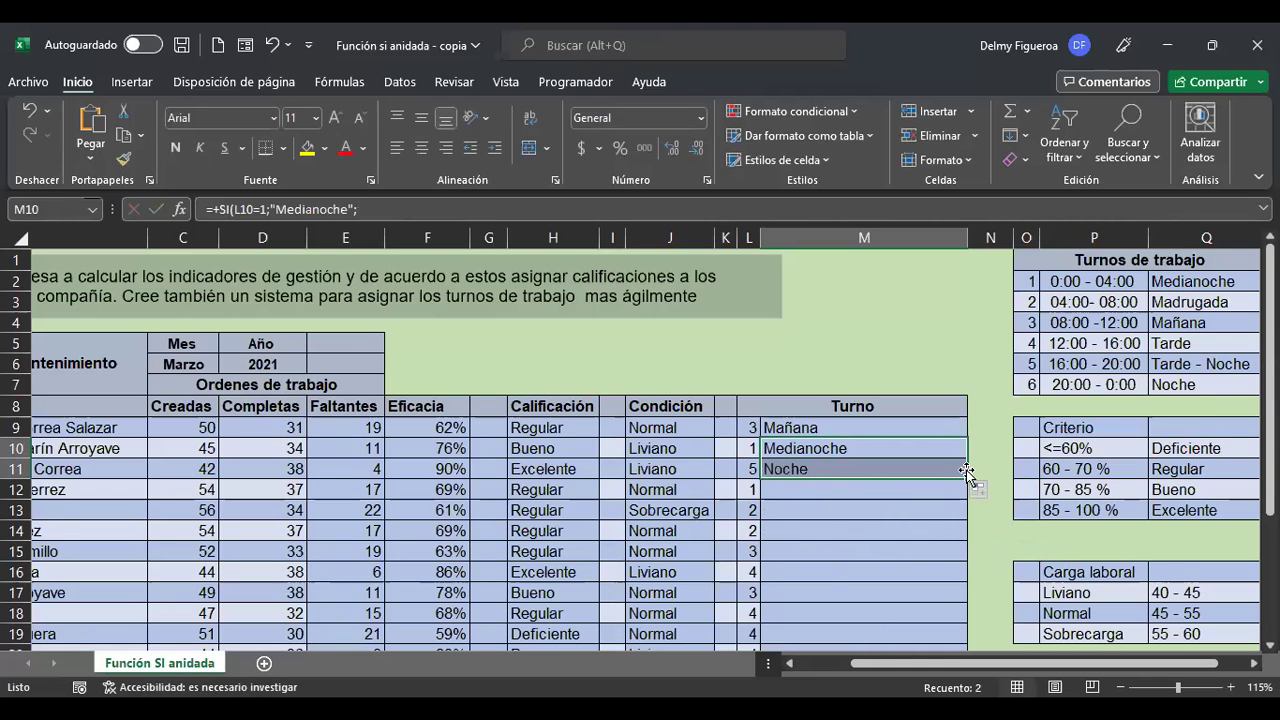
pyautogui.click(858, 468)
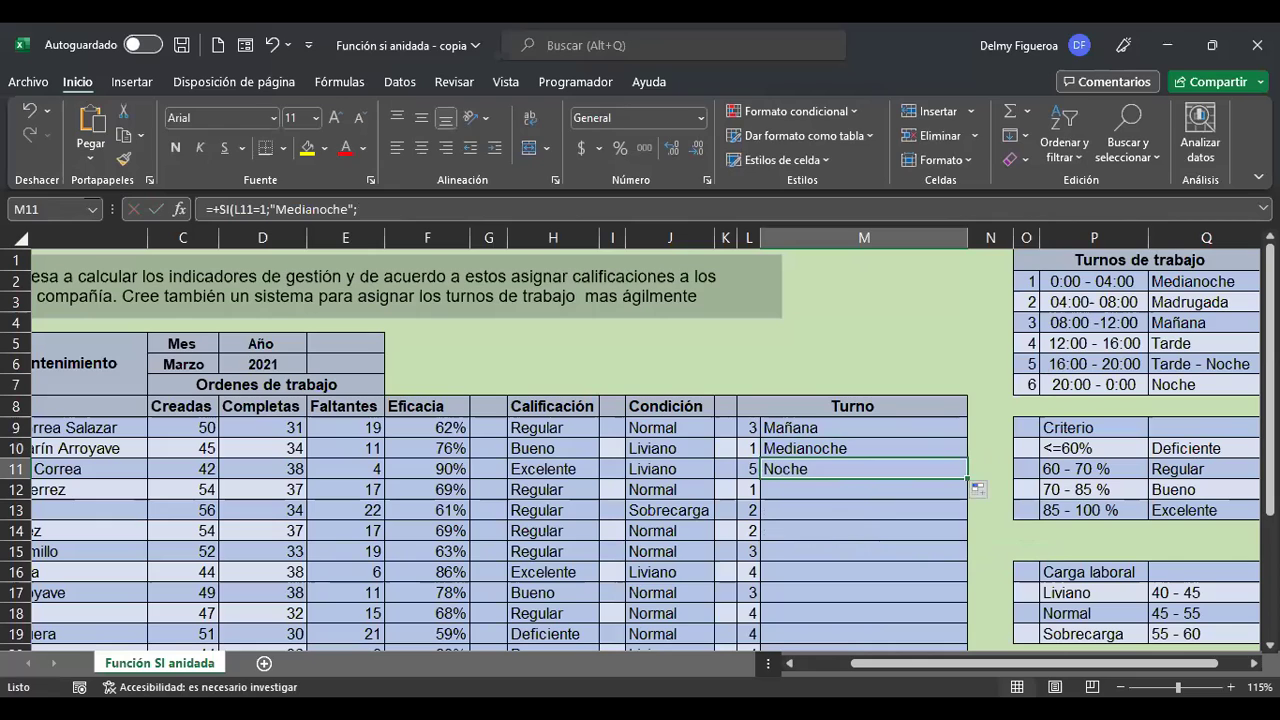
pyautogui.press('F2')
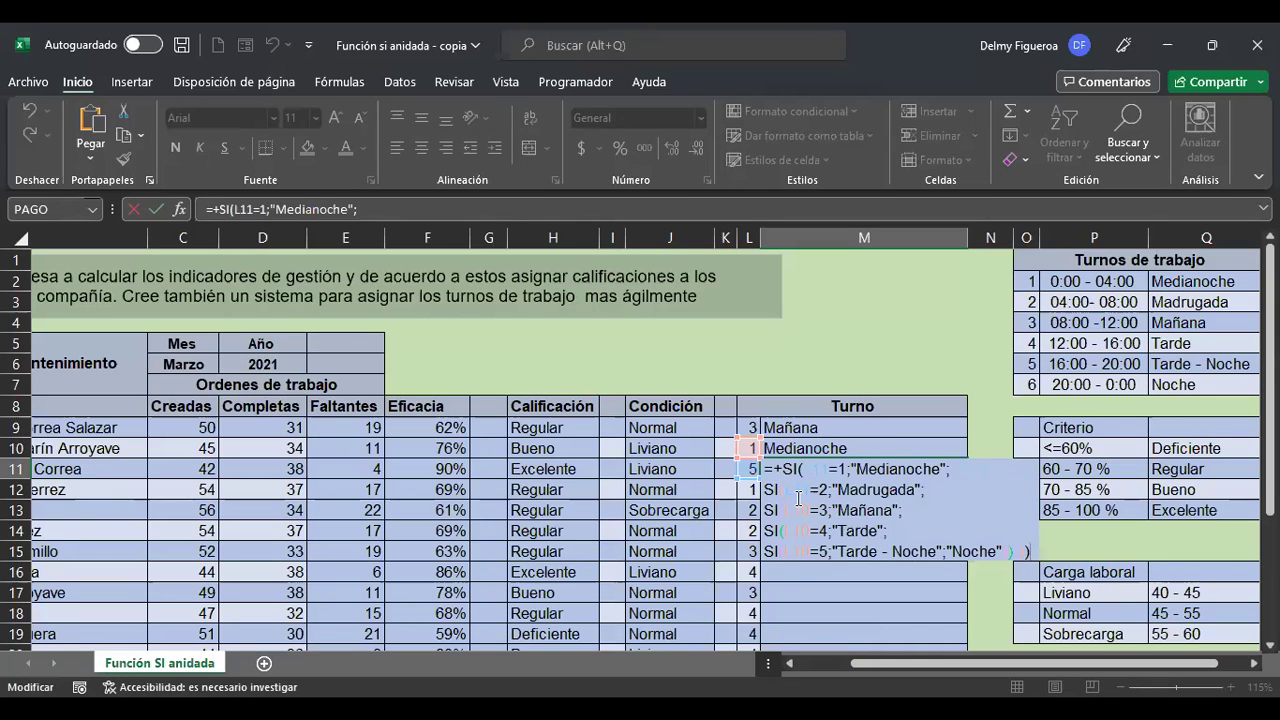
pyautogui.click(959, 468)
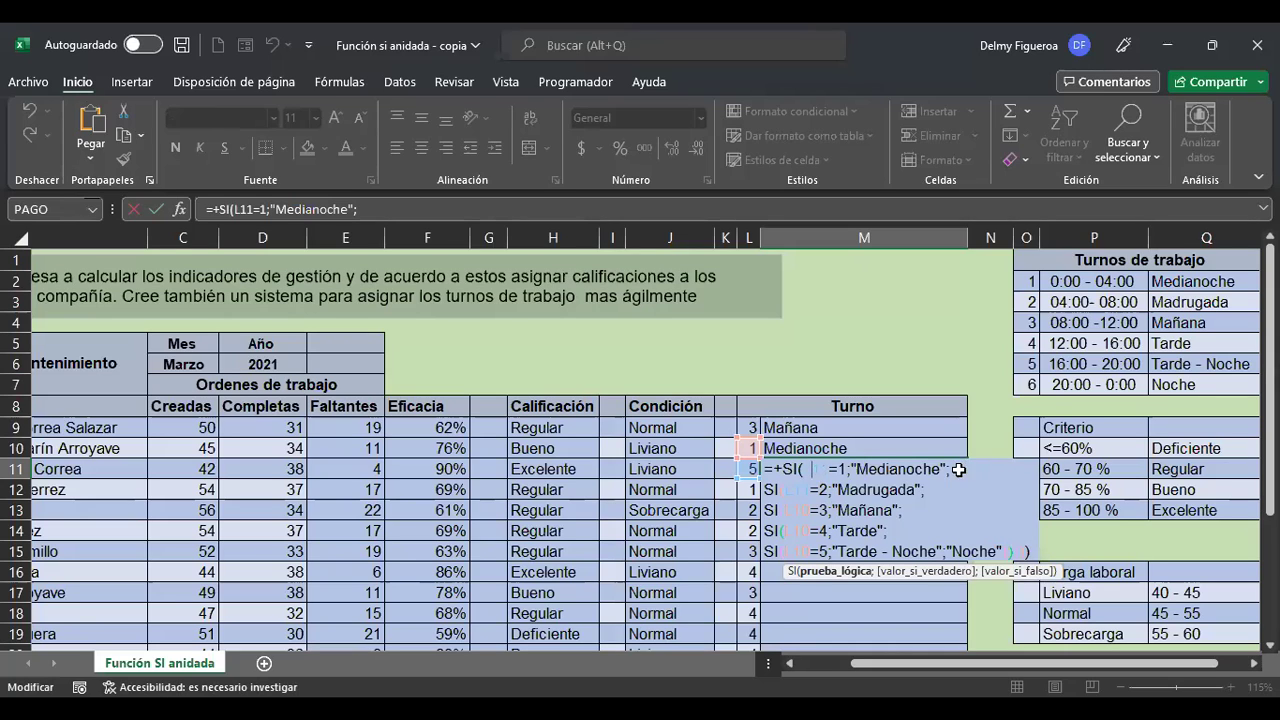
pyautogui.hotkey('ctrl', 'Return')
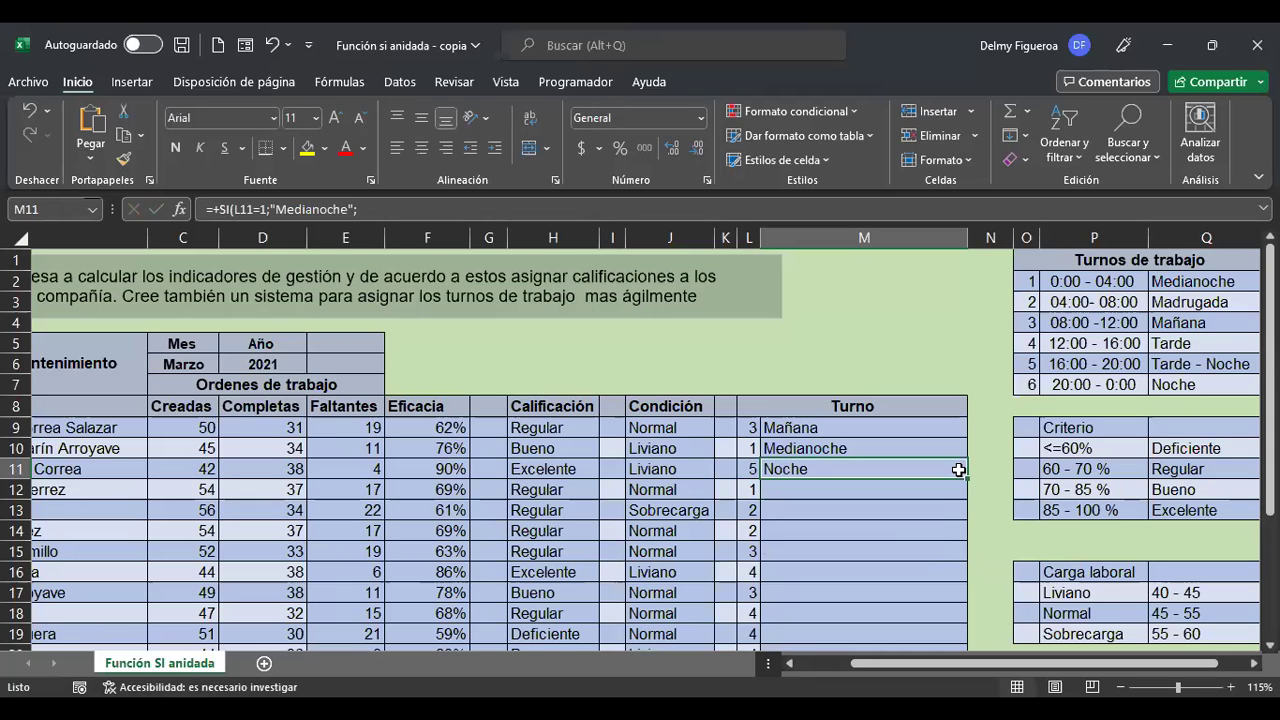
# - Compare the cell references and SI conditions in the Turno formulas of M10, M11 and M9
pyautogui.press('Up')
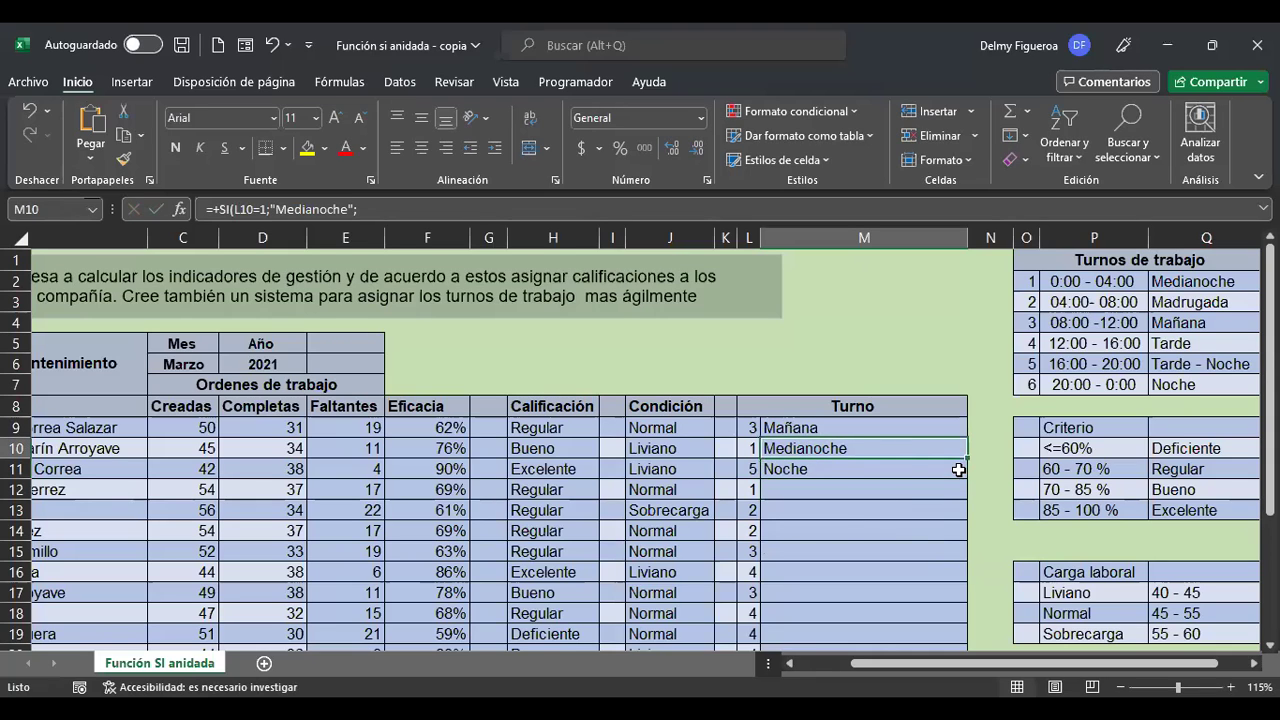
pyautogui.press('F2')
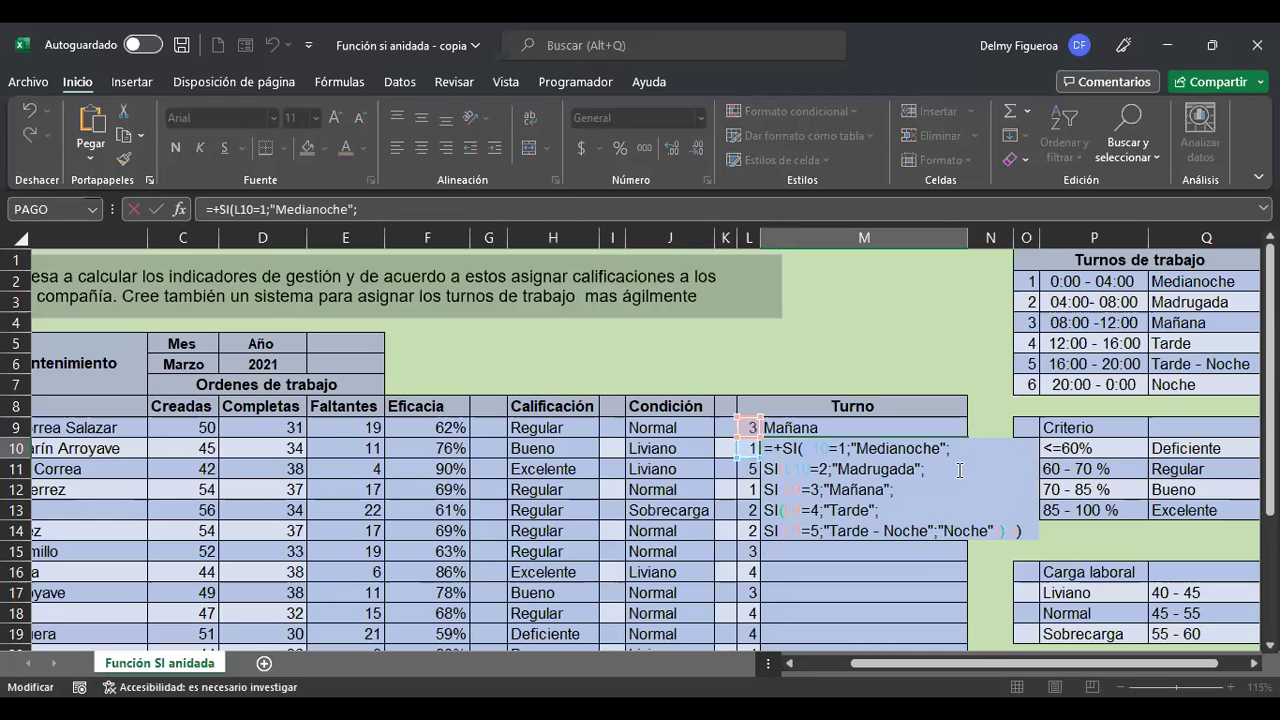
pyautogui.press('Return')
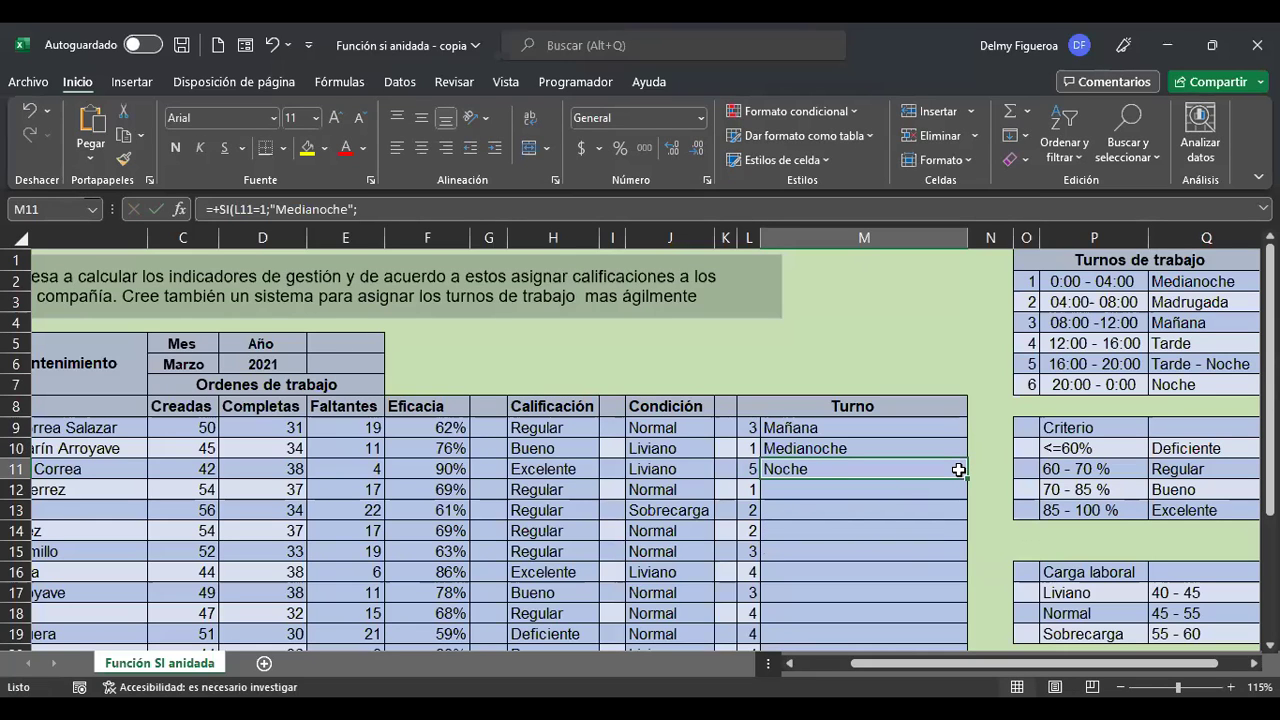
pyautogui.press('F2')
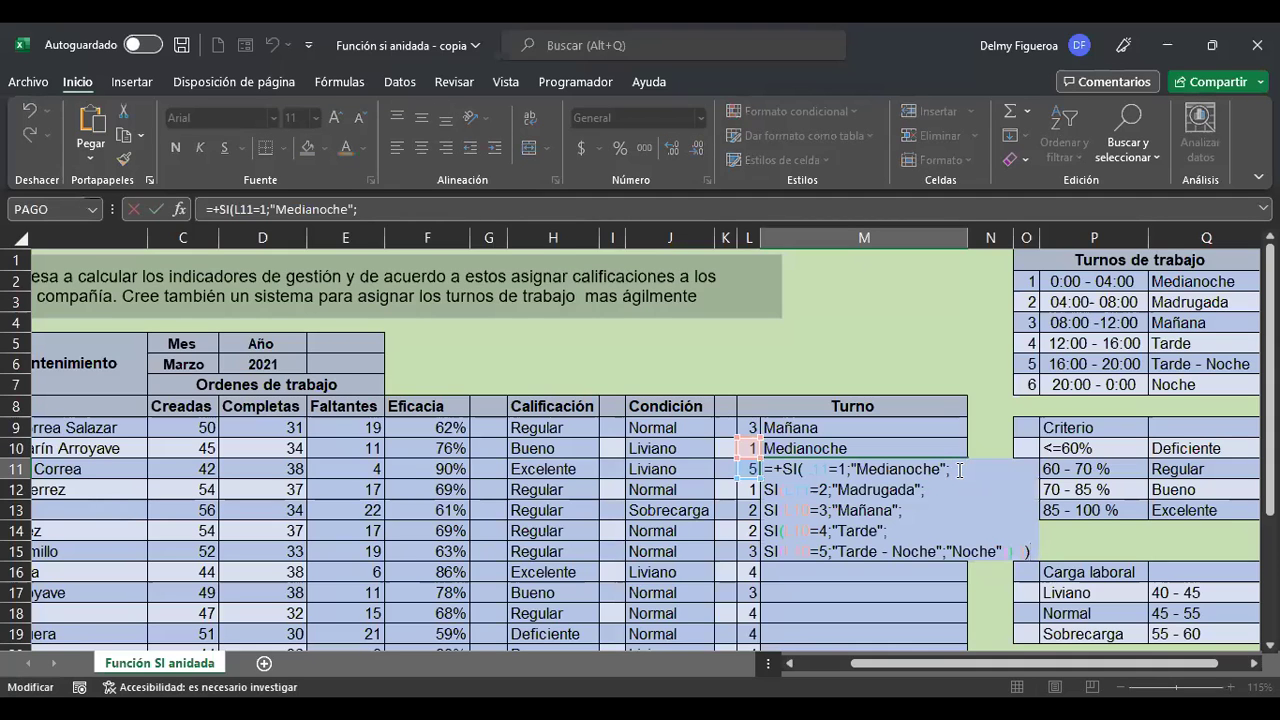
pyautogui.press('Return')
pyautogui.press('Up')
pyautogui.press('Up')
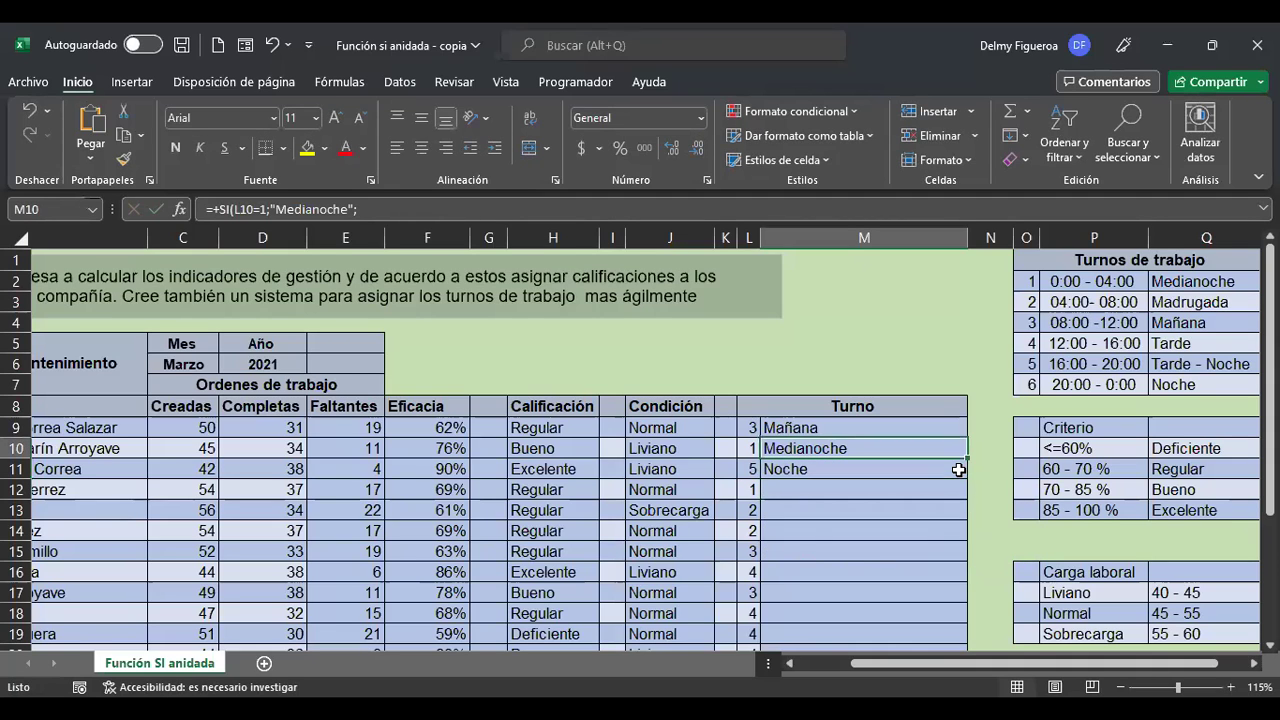
pyautogui.press('F2')
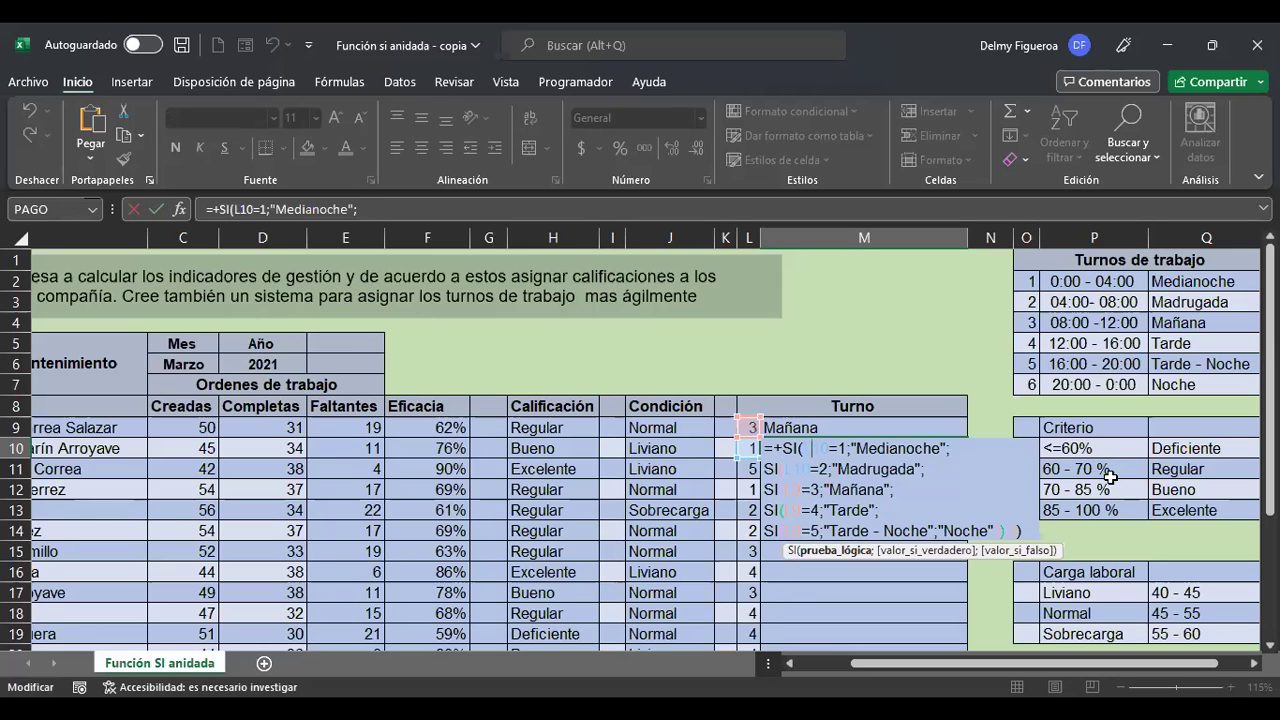
pyautogui.hotkey('shift', 'Return')
pyautogui.press('F2')
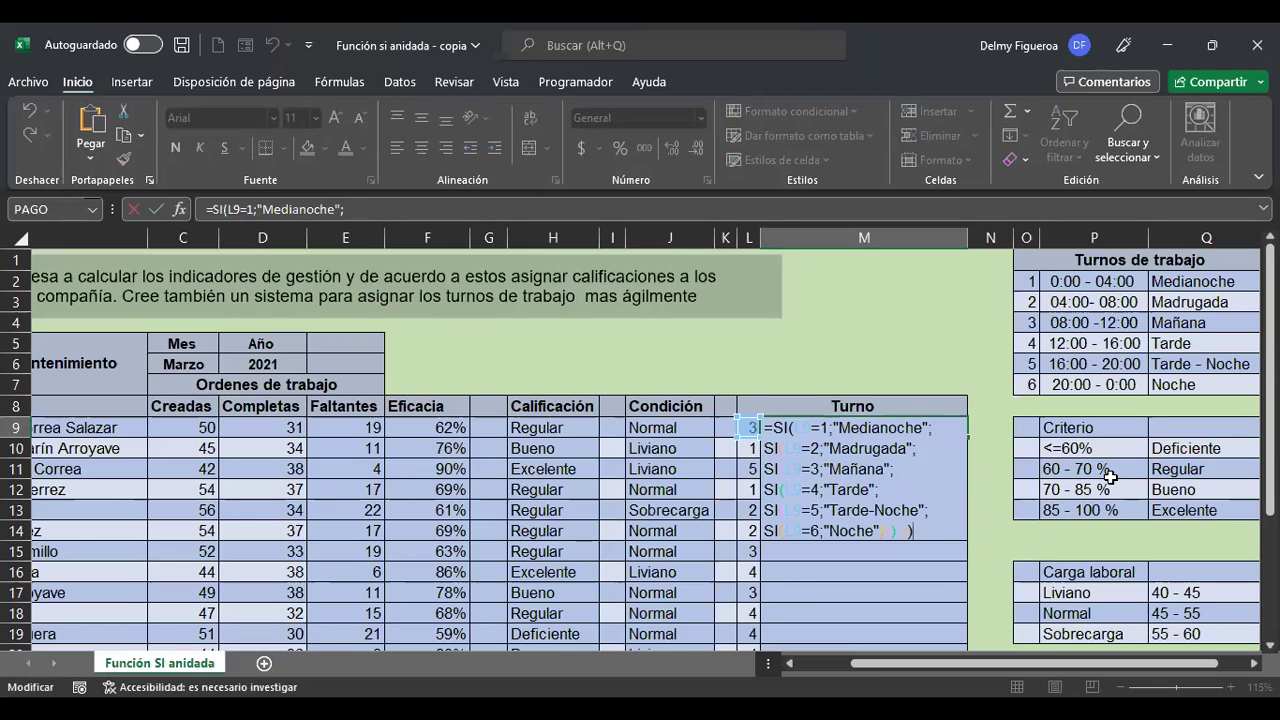
# - Change the L9 references in the third, fourth and fifth SI conditions of M10's Turno formula to L10 and commit it
pyautogui.press('Return')
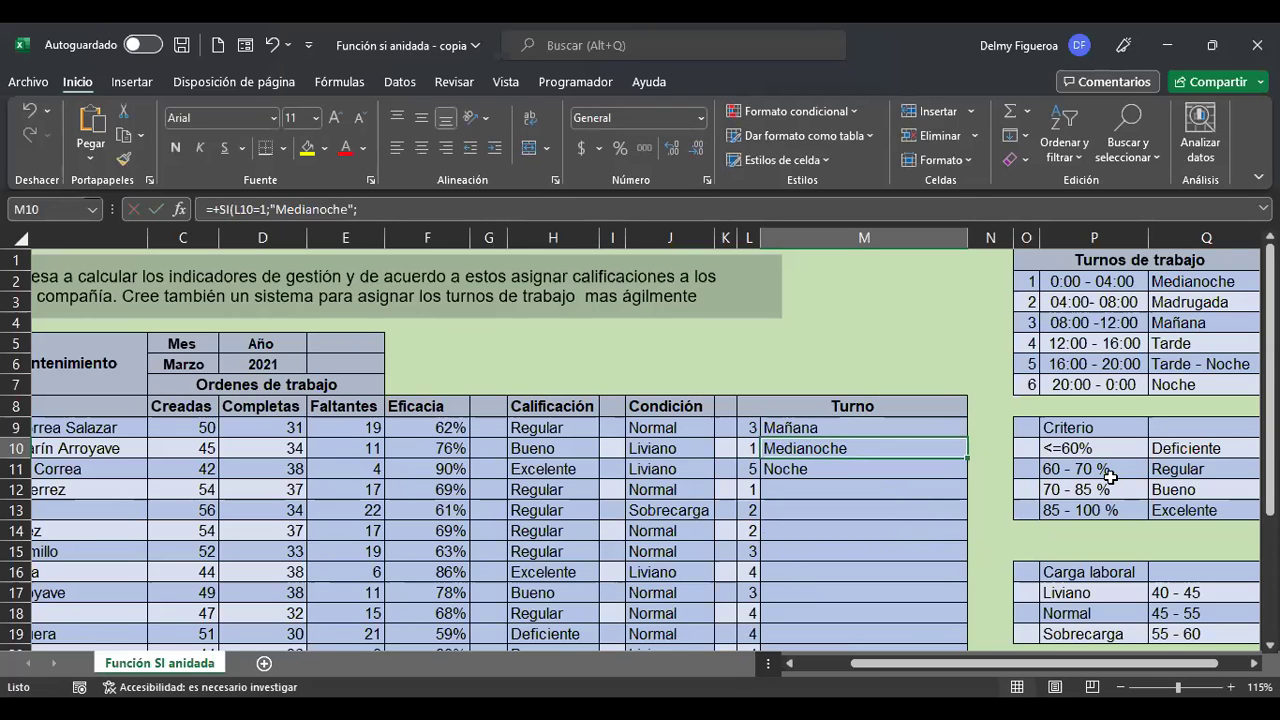
pyautogui.press('F2')
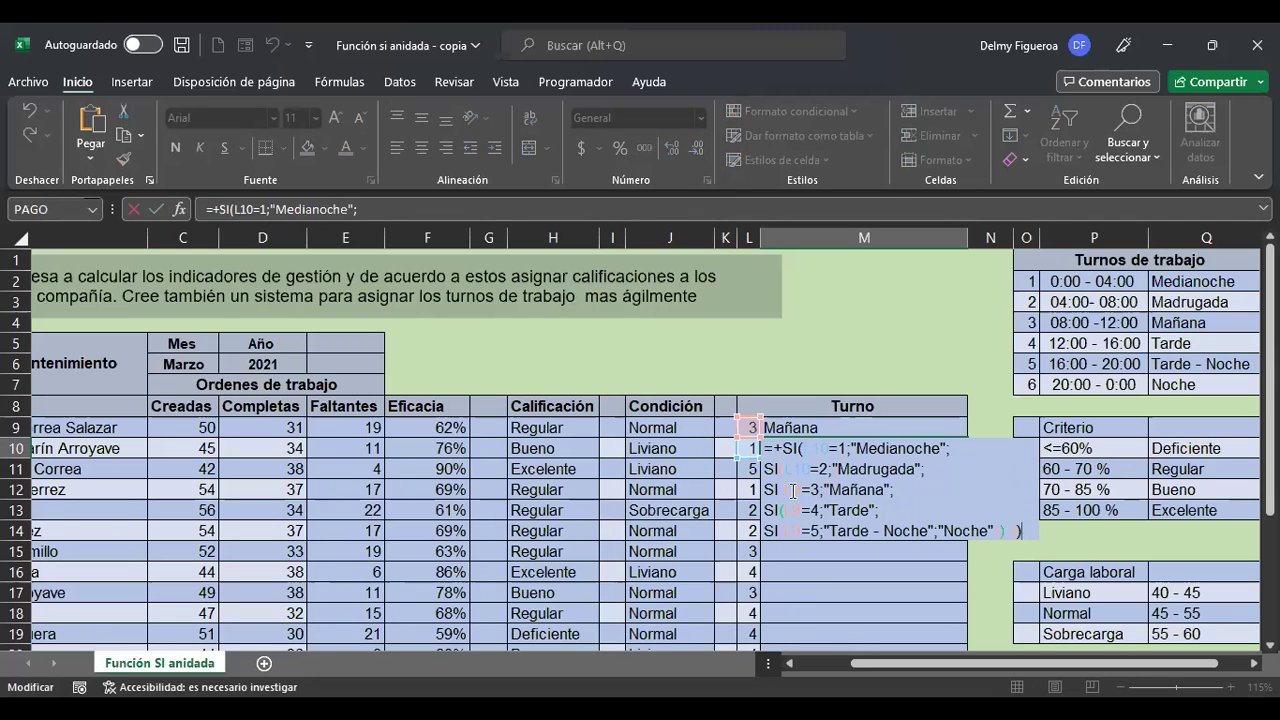
pyautogui.press('Down')
pyautogui.press('Down')
pyautogui.press('BackSpace')
pyautogui.write('10')
pyautogui.press('Down')
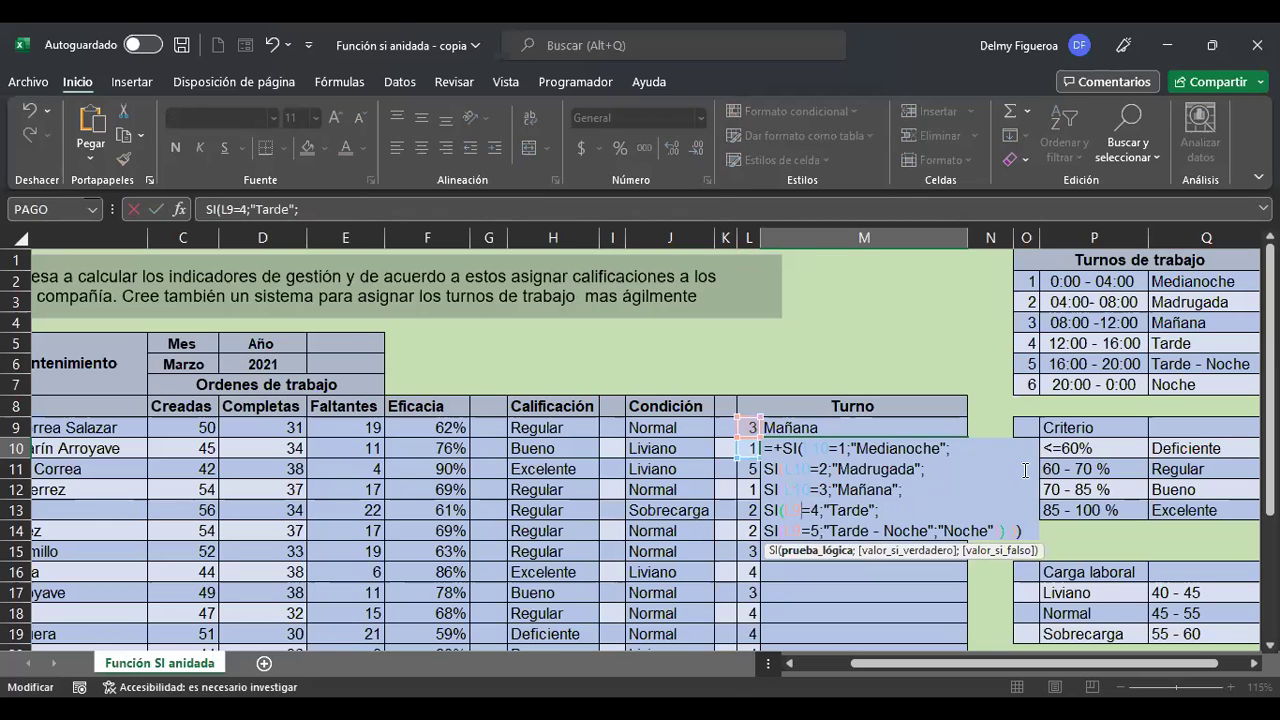
pyautogui.press('BackSpace')
pyautogui.write('10')
pyautogui.press('Down')
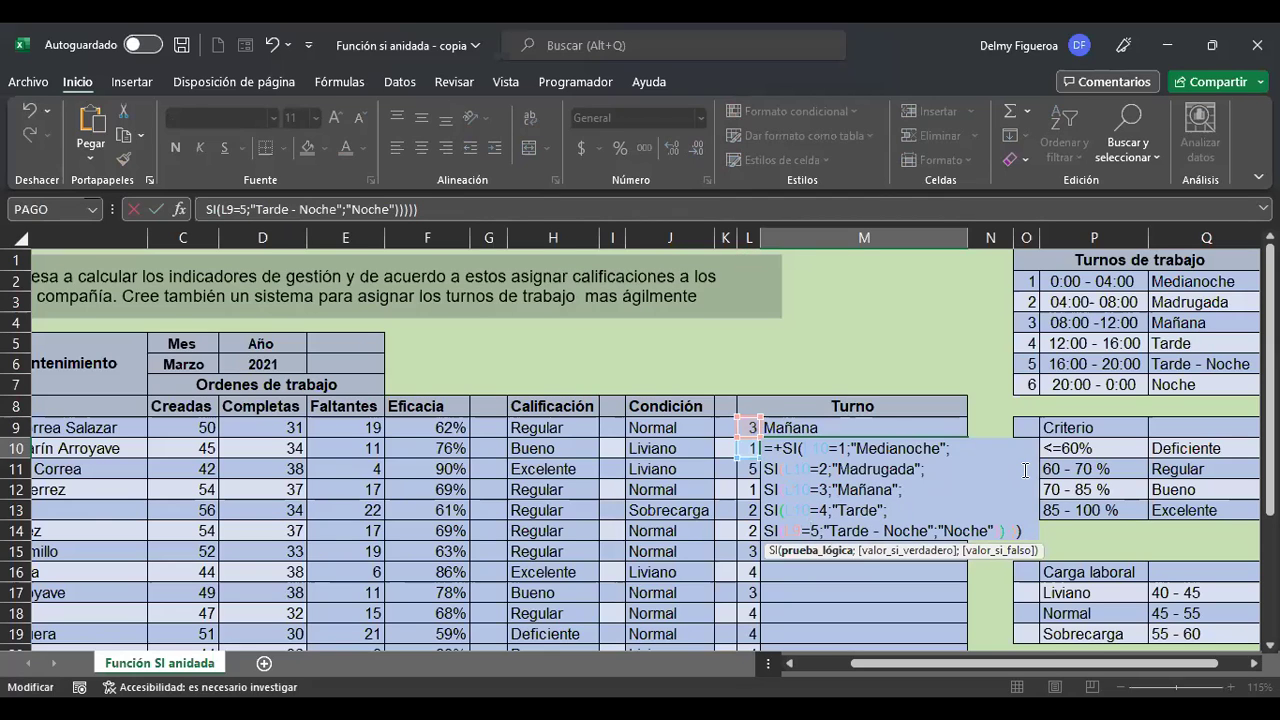
pyautogui.press('BackSpace')
pyautogui.write('10')
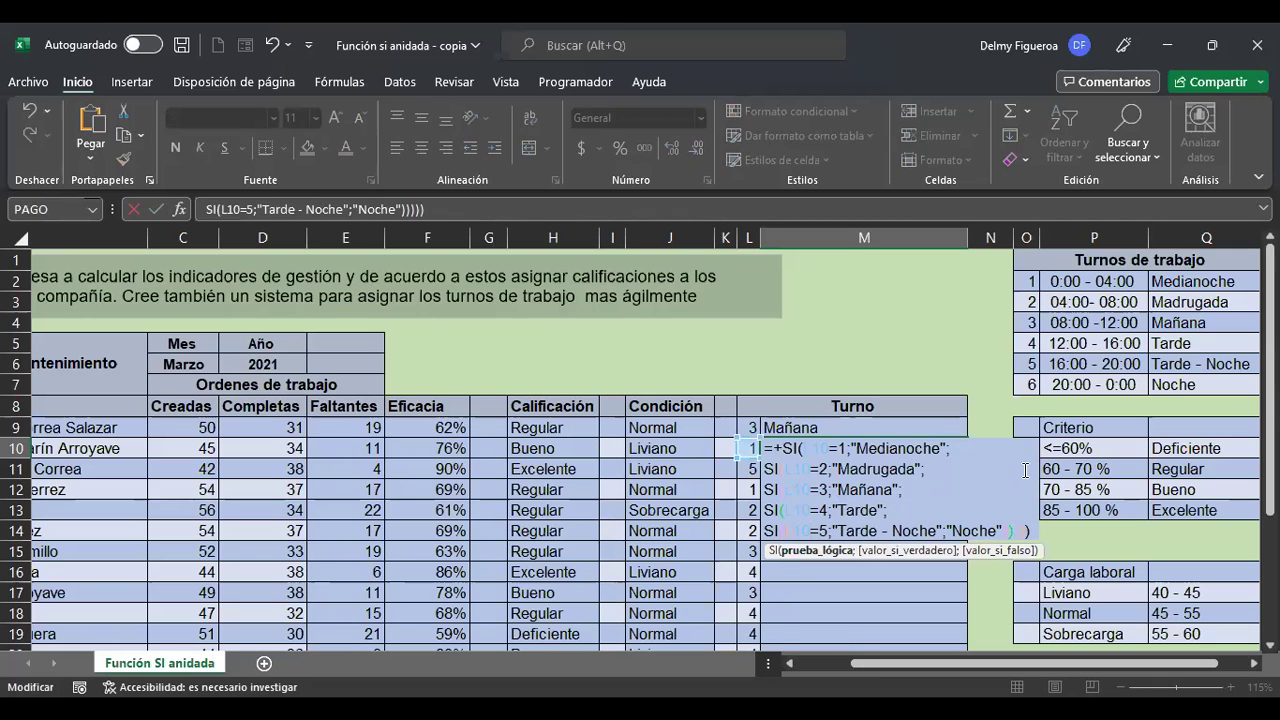
pyautogui.hotkey('ctrl', 'Return')
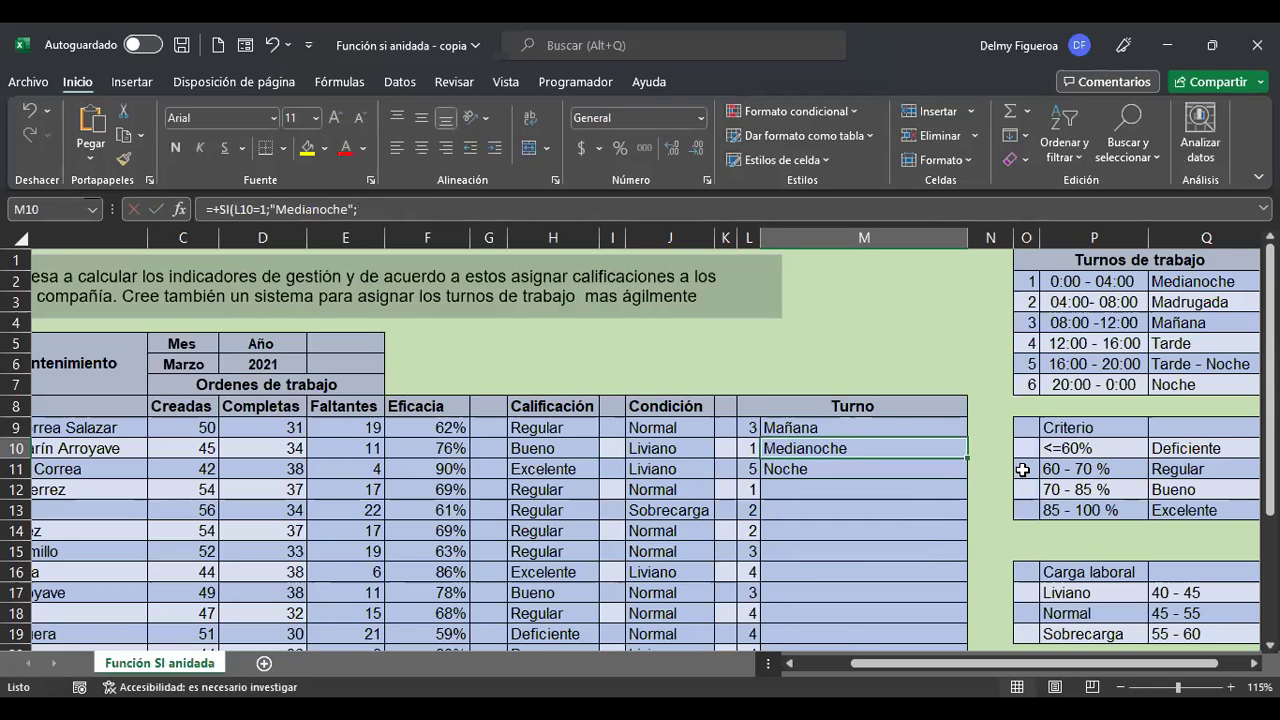
# - Copy M10's corrected Turno formula to M11 and inspect the cell references in the copy
pyautogui.hotkey('ctrl', 'c')
pyautogui.press('Down')
pyautogui.press('Return')
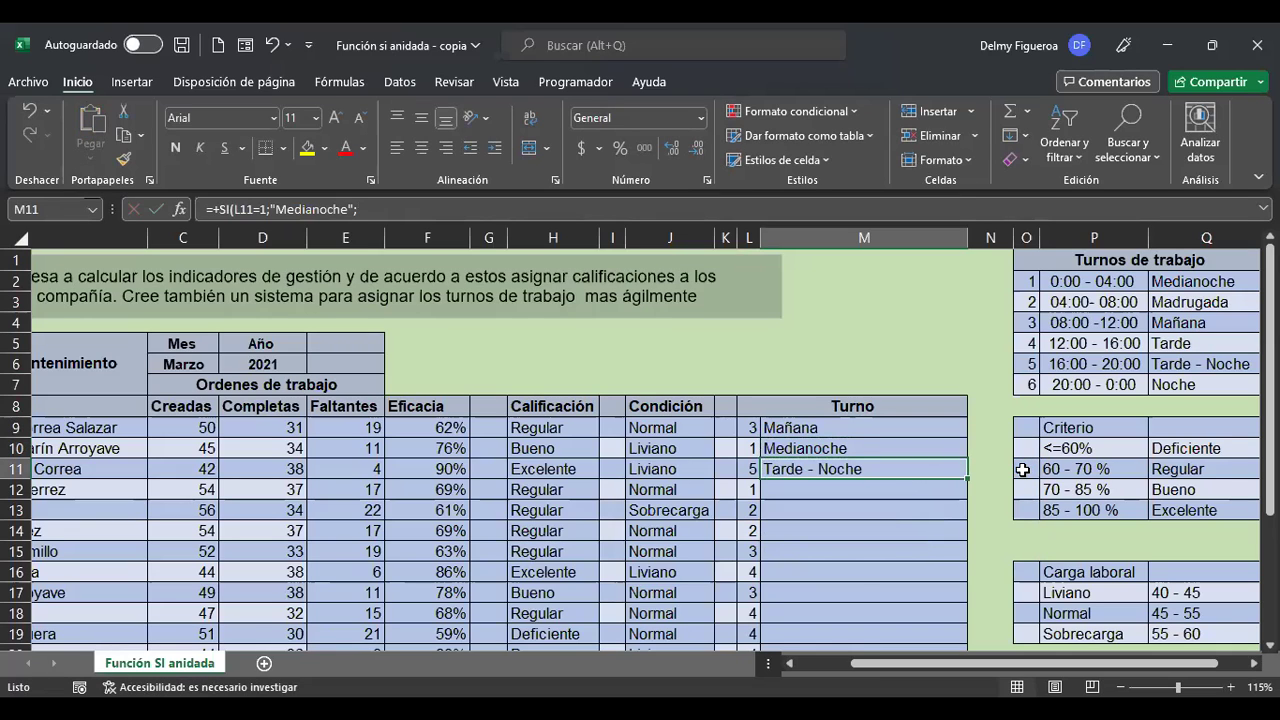
pyautogui.press('F2')
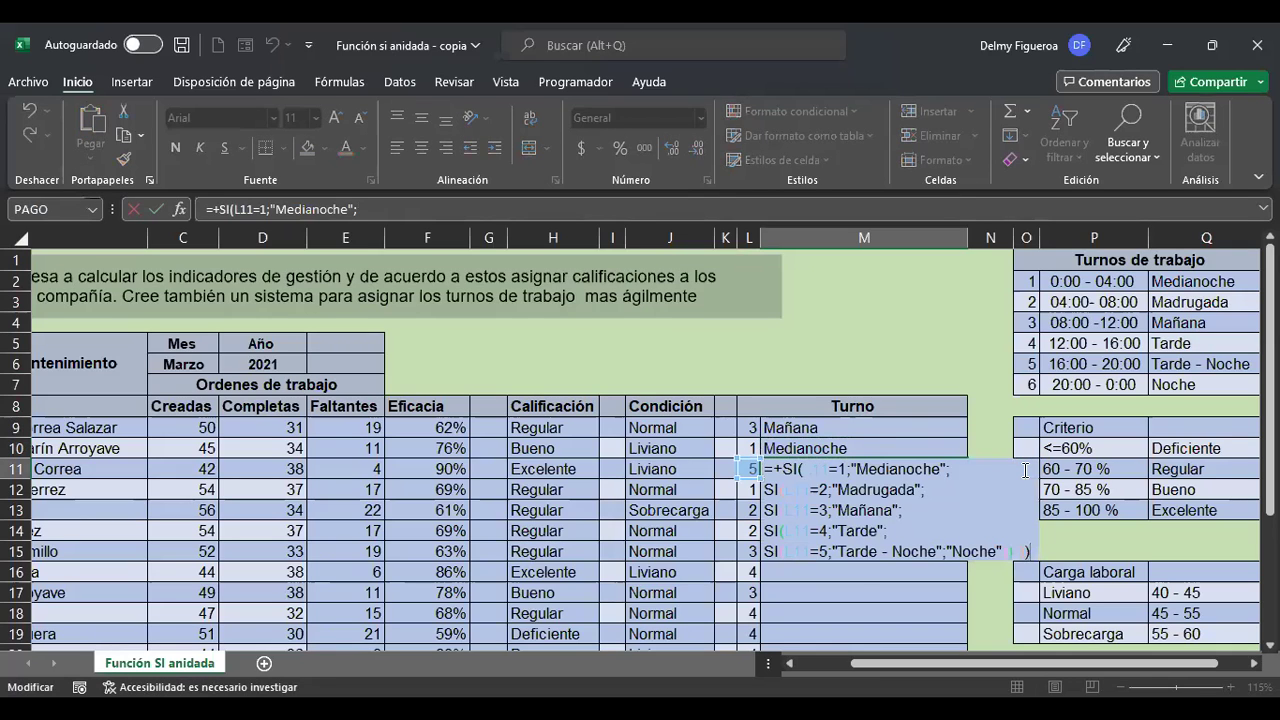
pyautogui.press('Return')
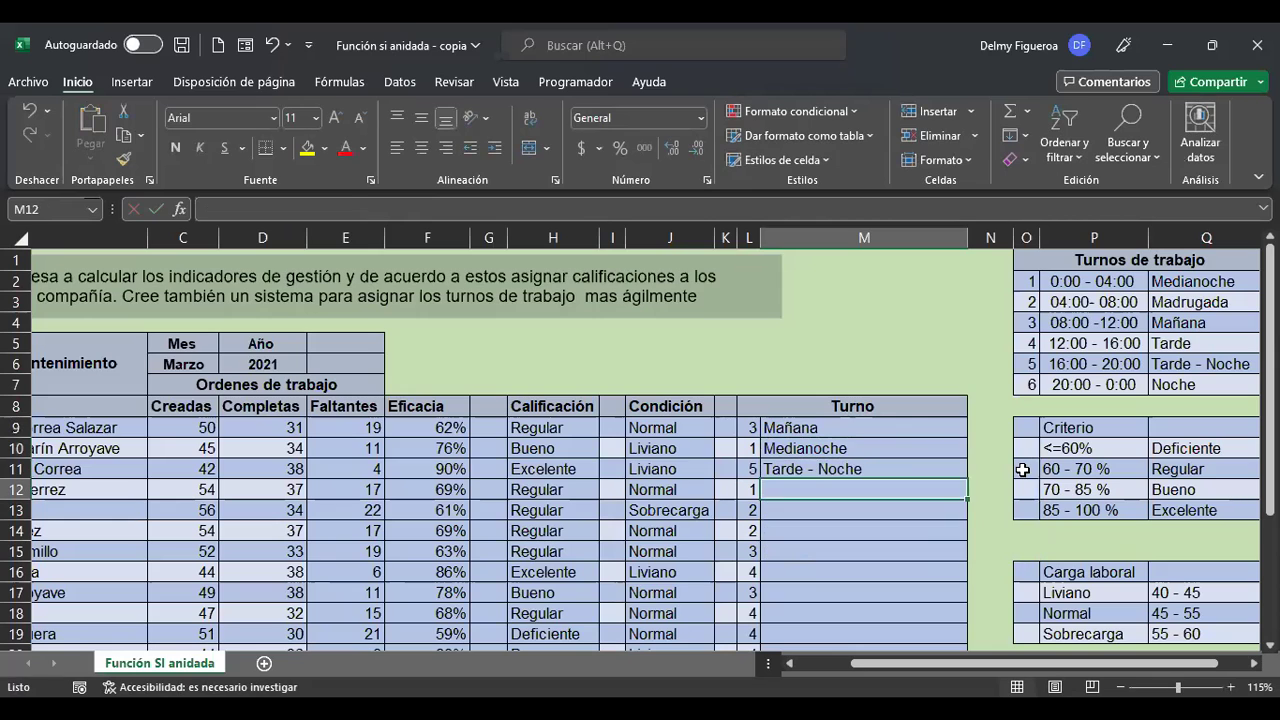
# - Fill the Turno formula from M11 down to the last employee row, M28
pyautogui.click(915, 462)
pyautogui.moveTo(968, 479); pyautogui.dragTo(966, 615)
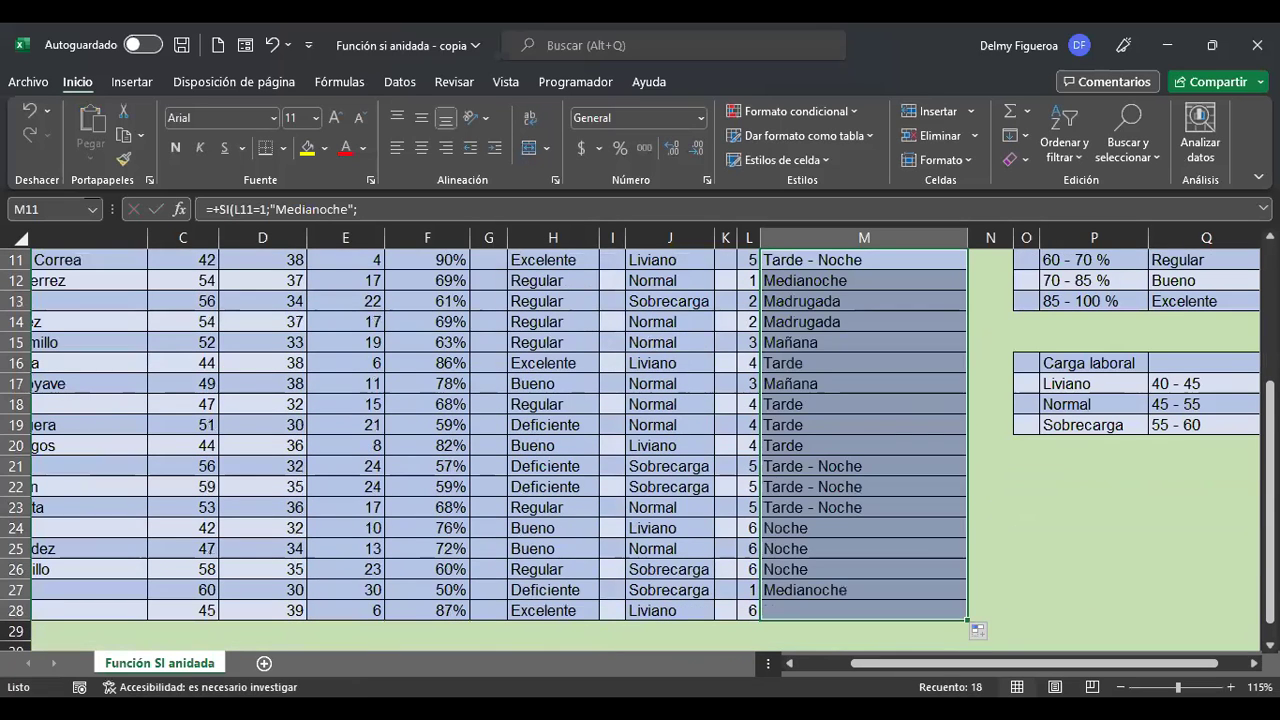
pyautogui.scroll(3, 966, 605)
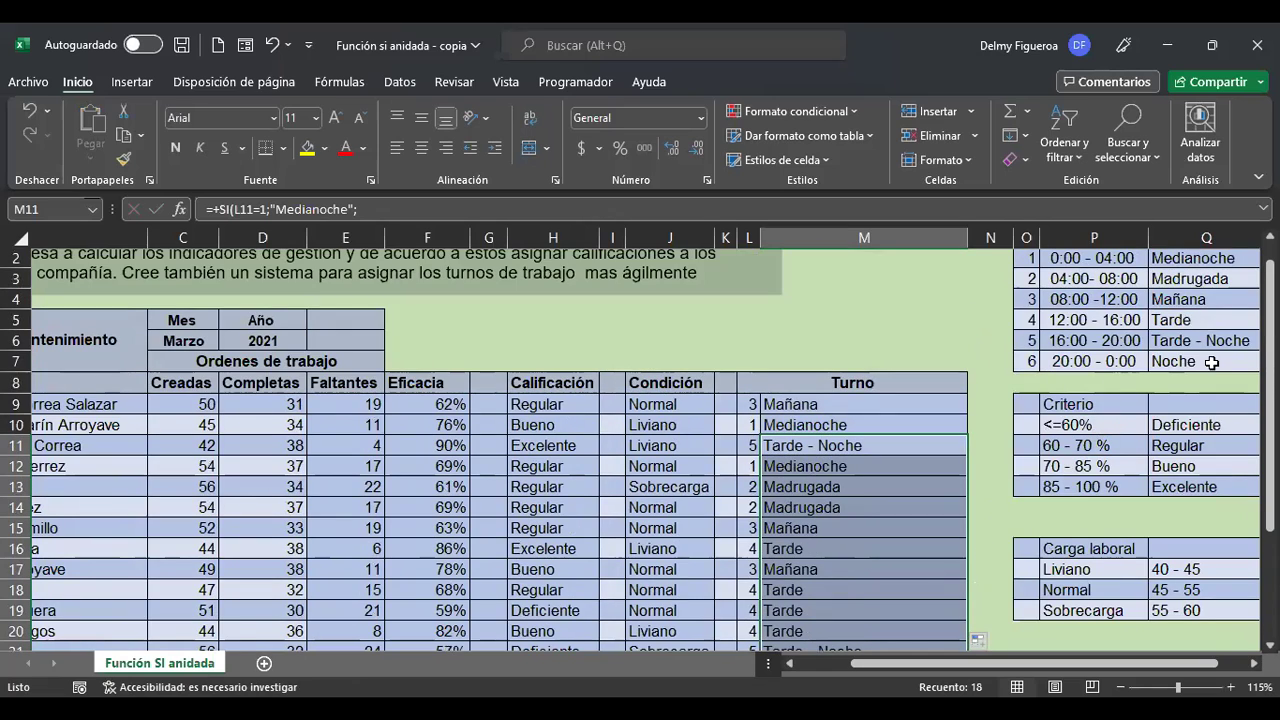
pyautogui.scroll(-4, 943, 500)
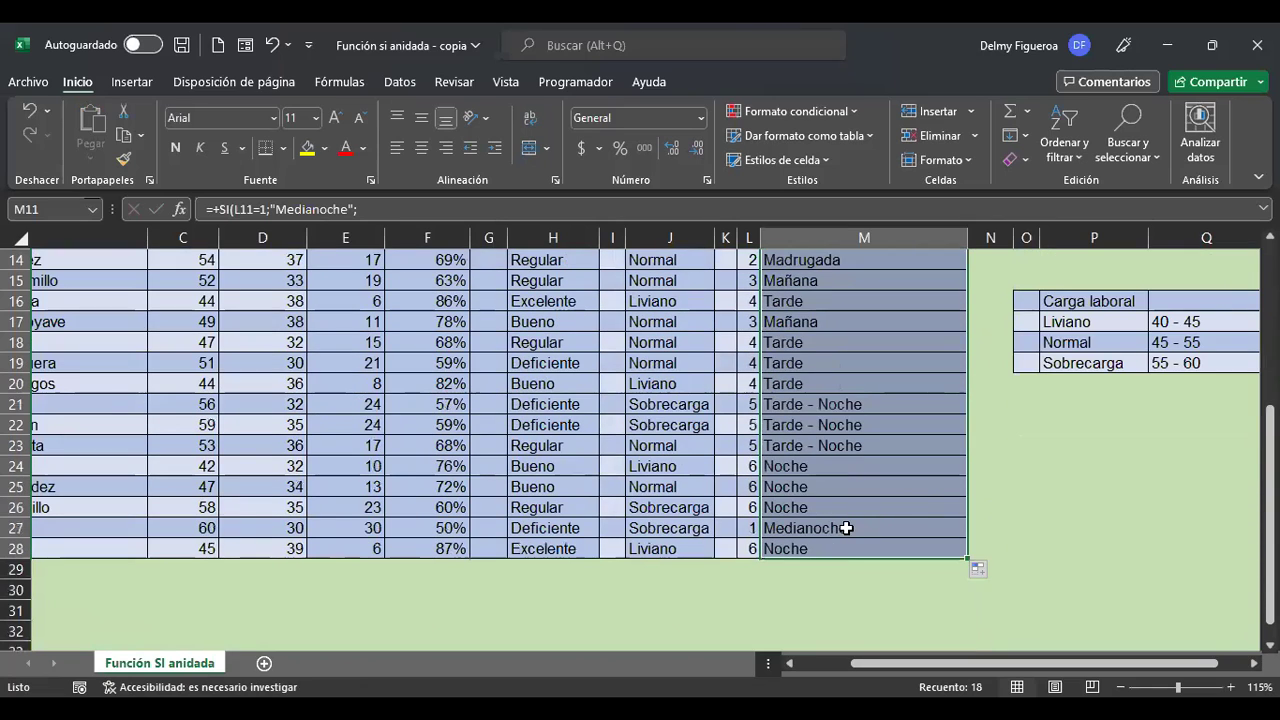
# - Check the Turno results in column M against the shift numbers in column L and the Turnos de trabajo table
pyautogui.click(858, 527)
pyautogui.scroll(2, 865, 528)
pyautogui.click(851, 487)
pyautogui.scroll(2, 851, 489)
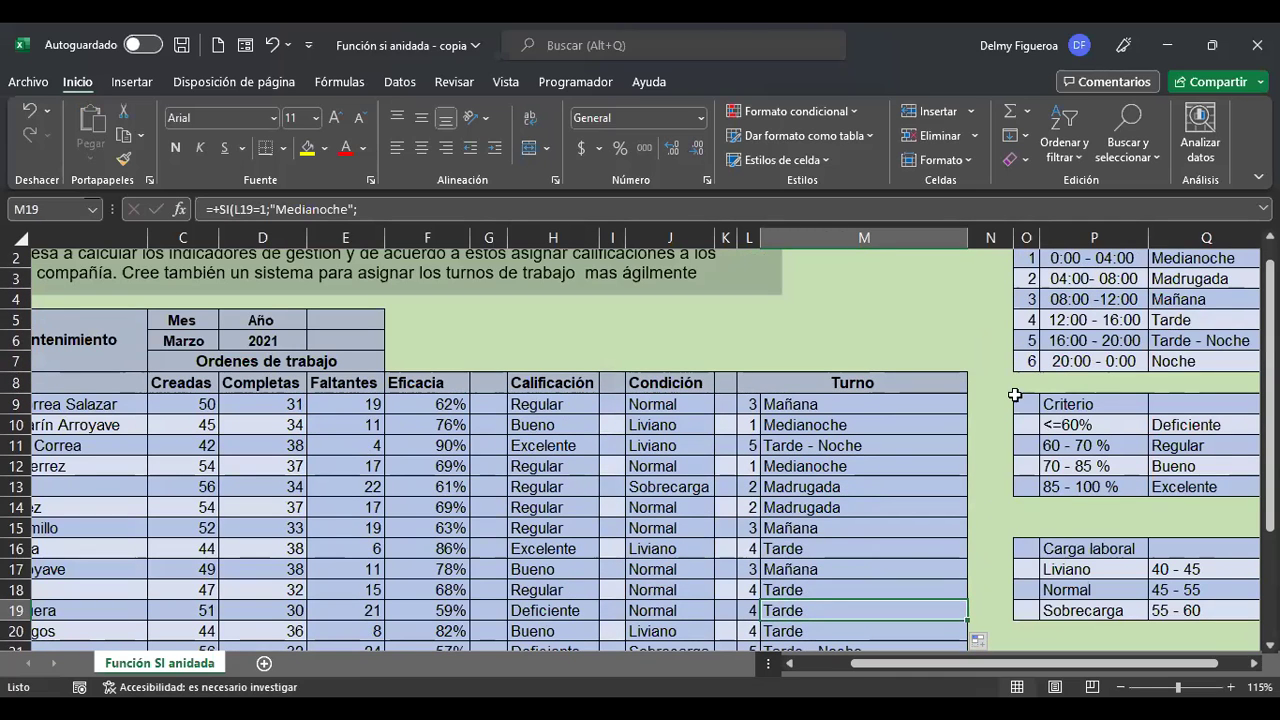
pyautogui.click(829, 525)
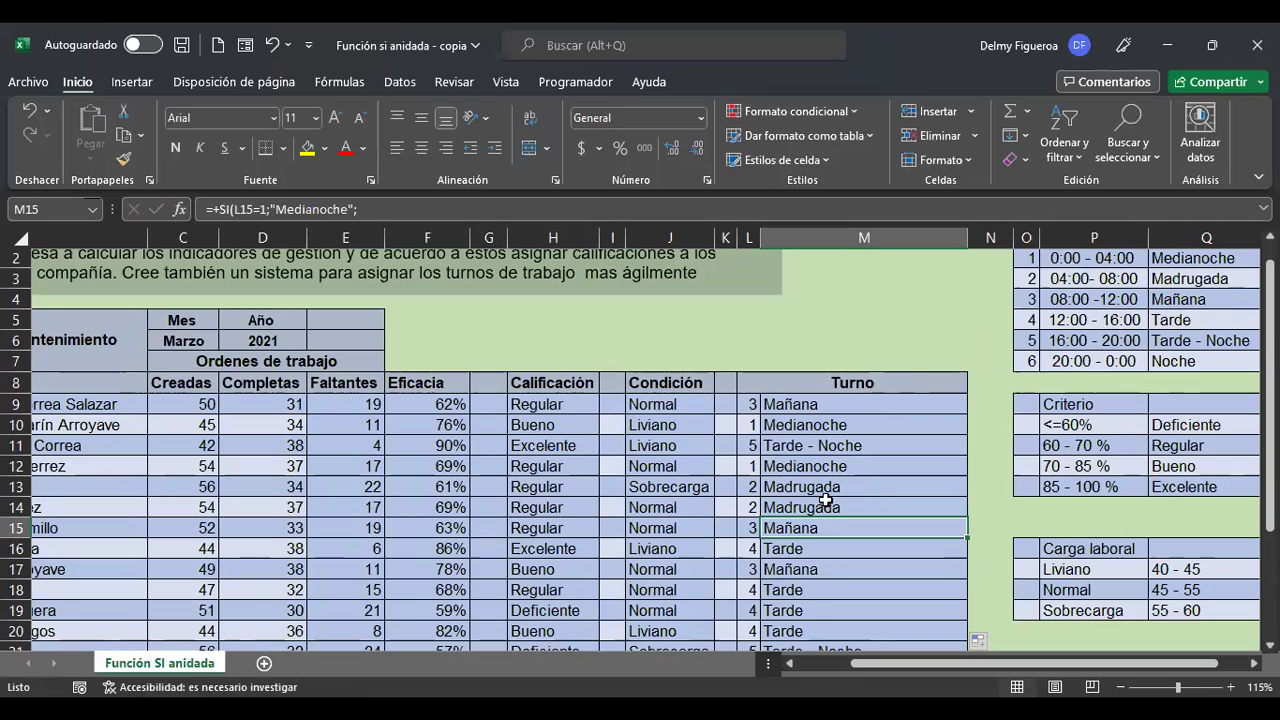
pyautogui.scroll(-2, 822, 500)
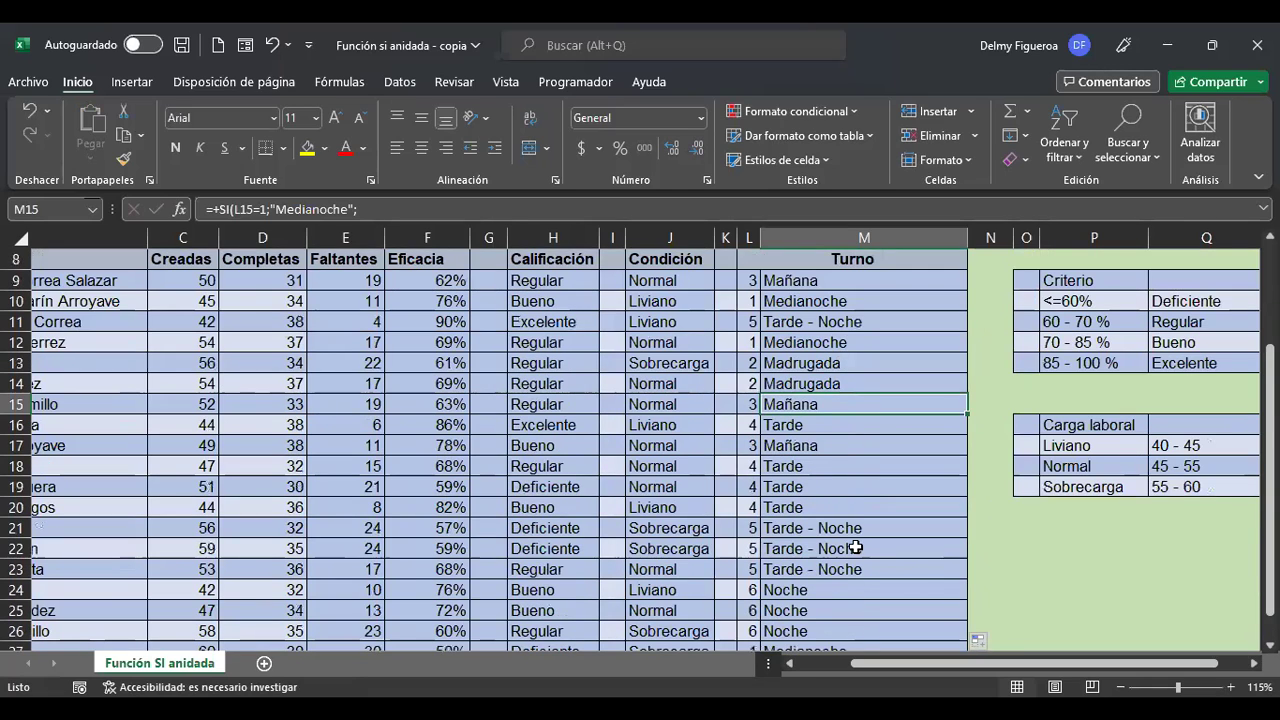
pyautogui.scroll(-2, 856, 548)
pyautogui.scroll(5, 854, 543)
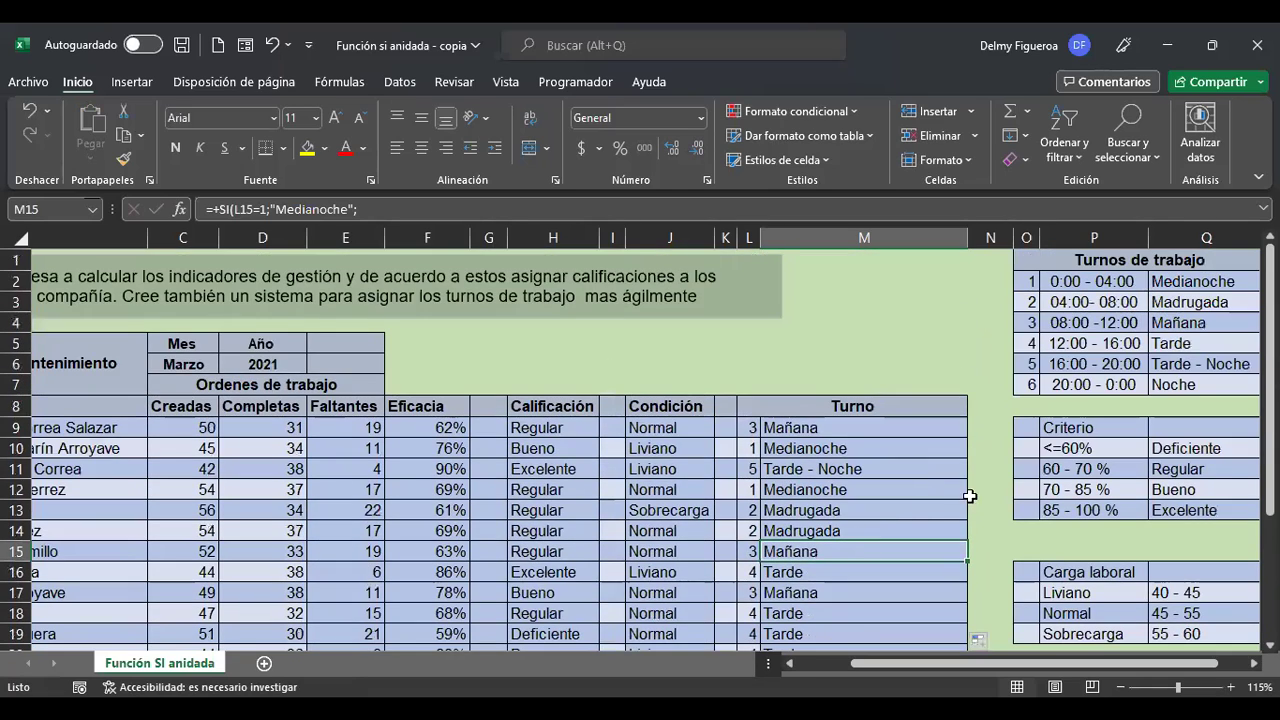
# - Review the completed Calificación, Condición and Turno columns for all employees and return to the beginning of the sheet
pyautogui.click(905, 425)
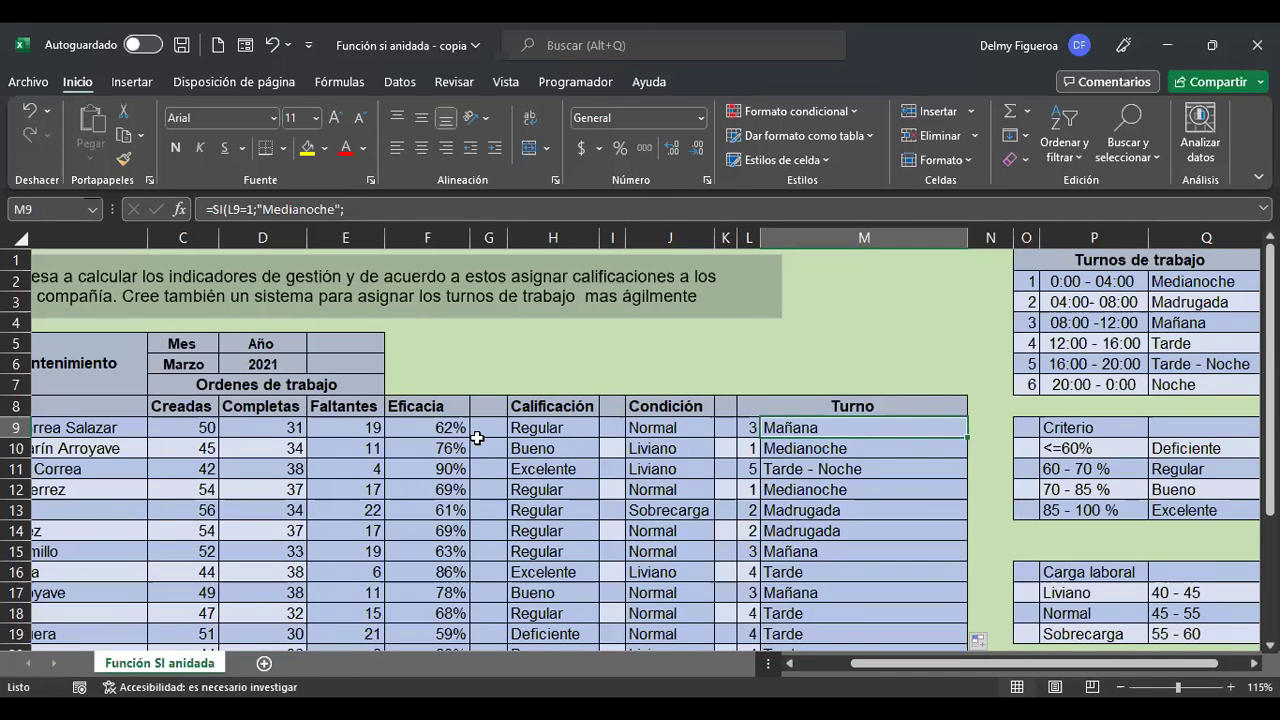
pyautogui.scroll(-2, 1130, 490)
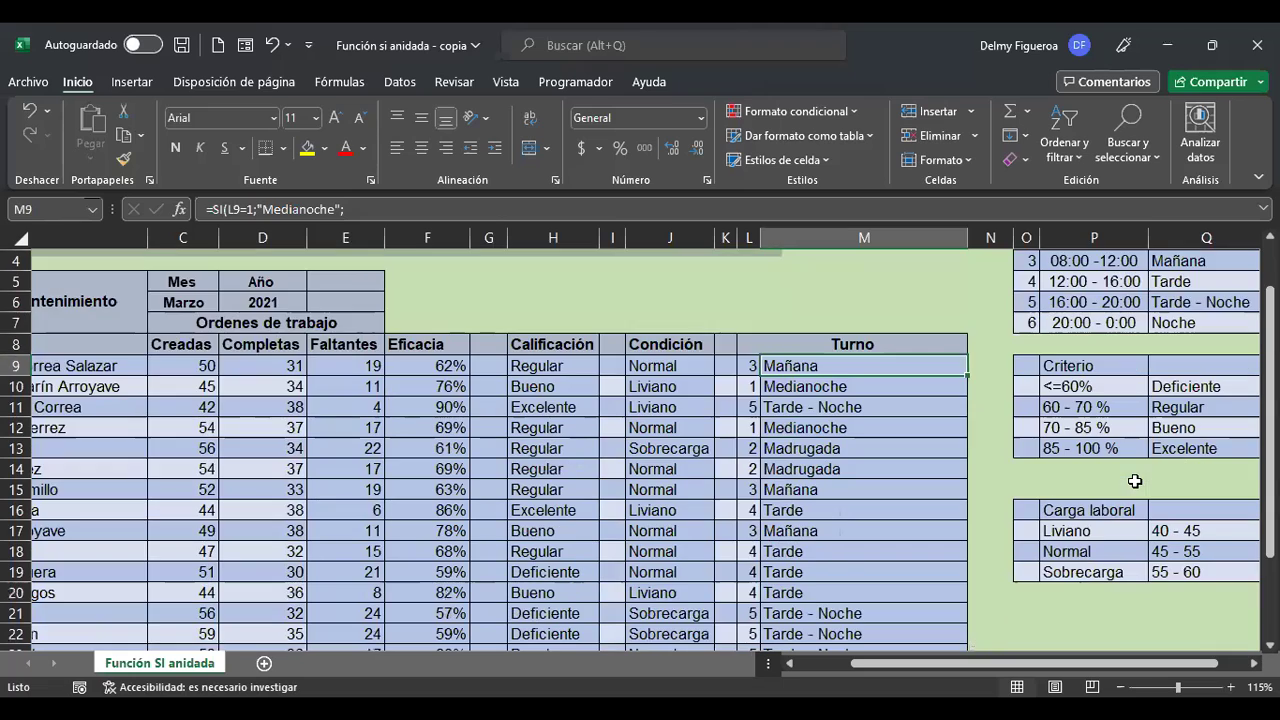
pyautogui.scroll(-9, 533, 441)
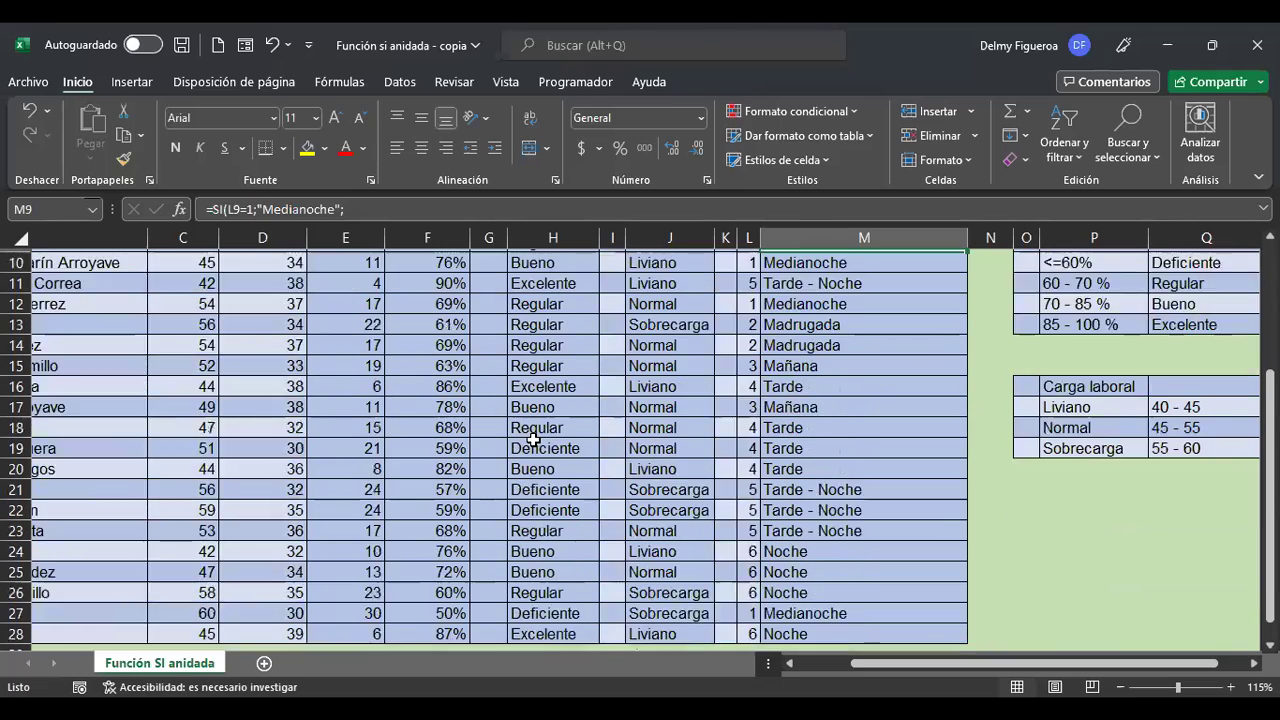
pyautogui.scroll(11, 533, 441)
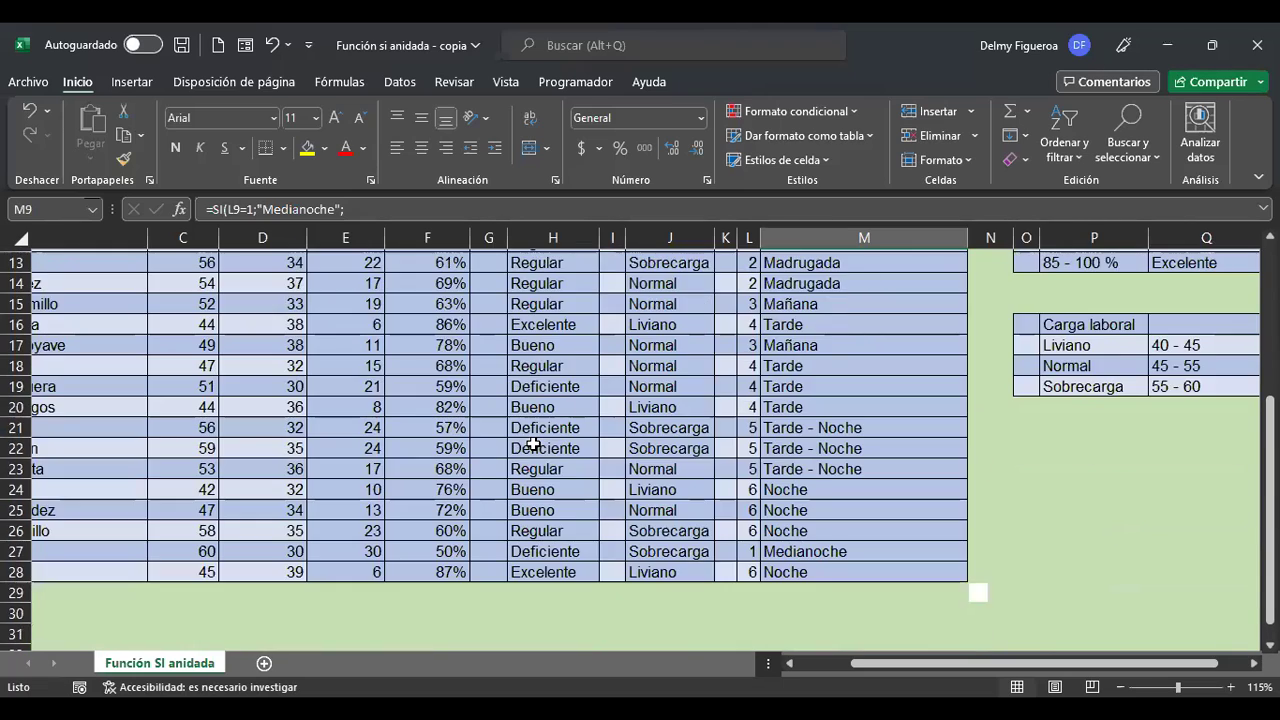
pyautogui.scroll(-1, 777, 361)
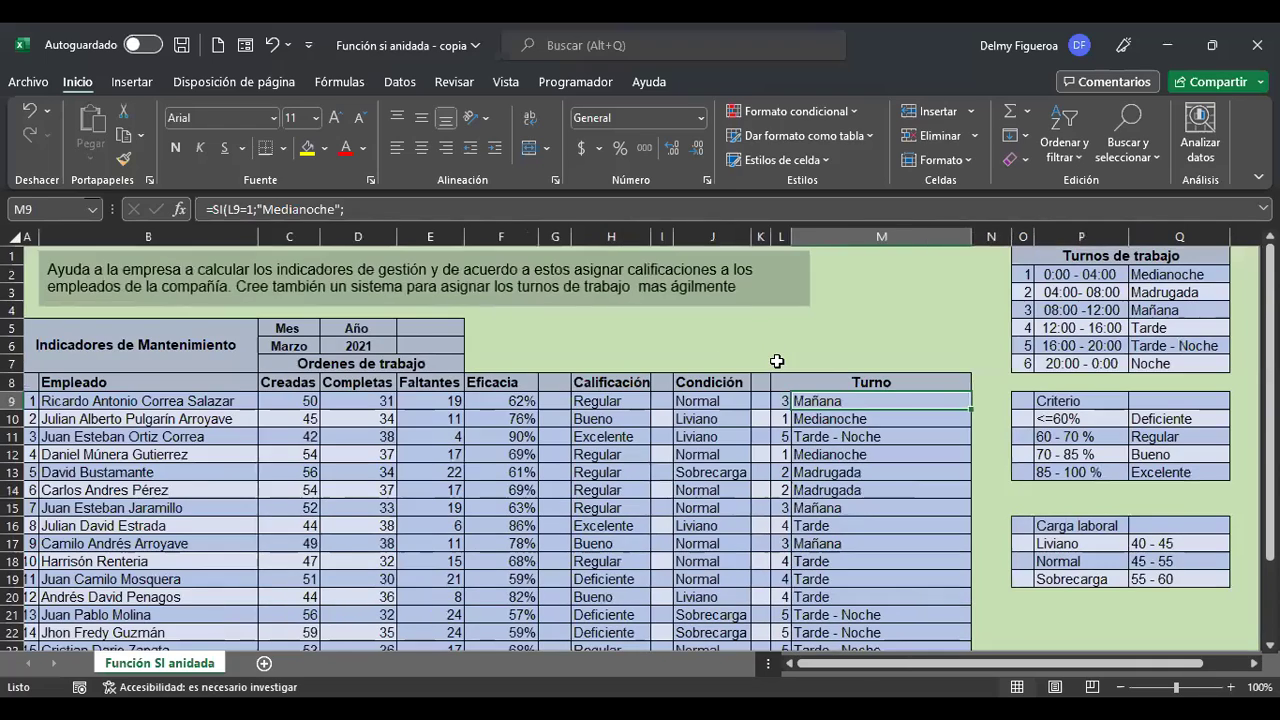
pyautogui.scroll(7, 777, 361)
pyautogui.hotkey('ctrl', 'Home')
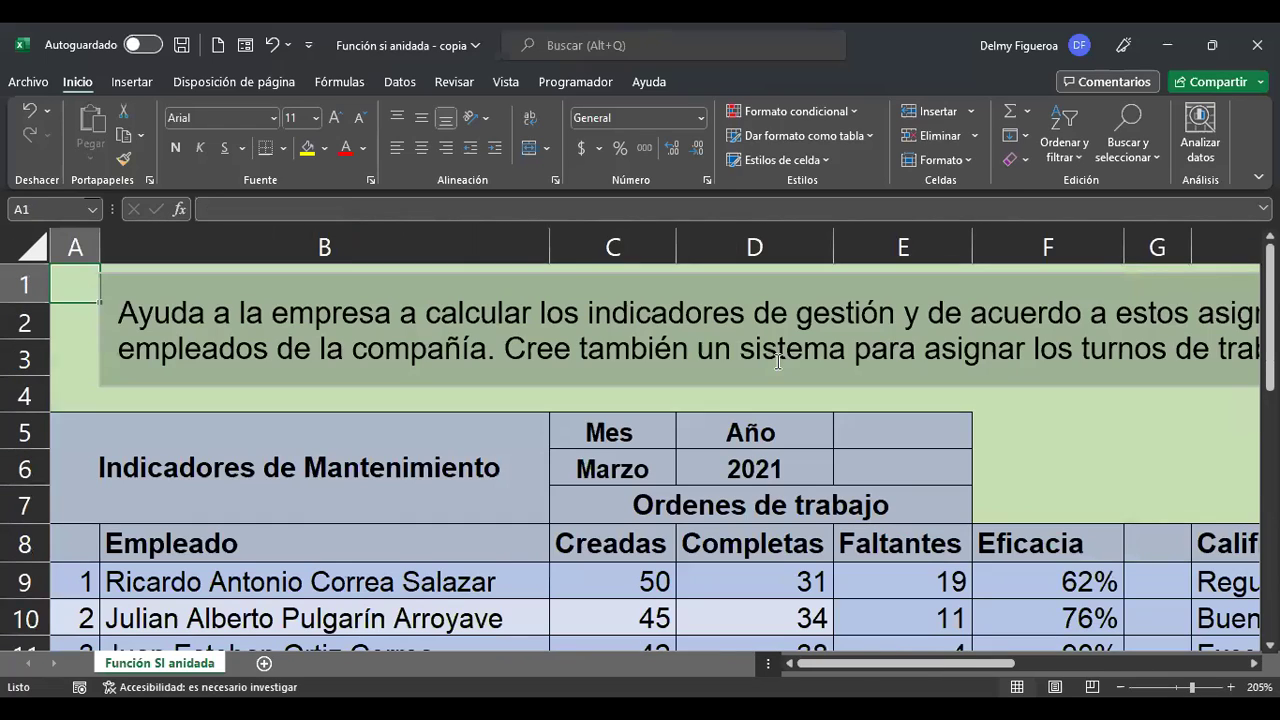
pyautogui.scroll(-1, 705, 545)
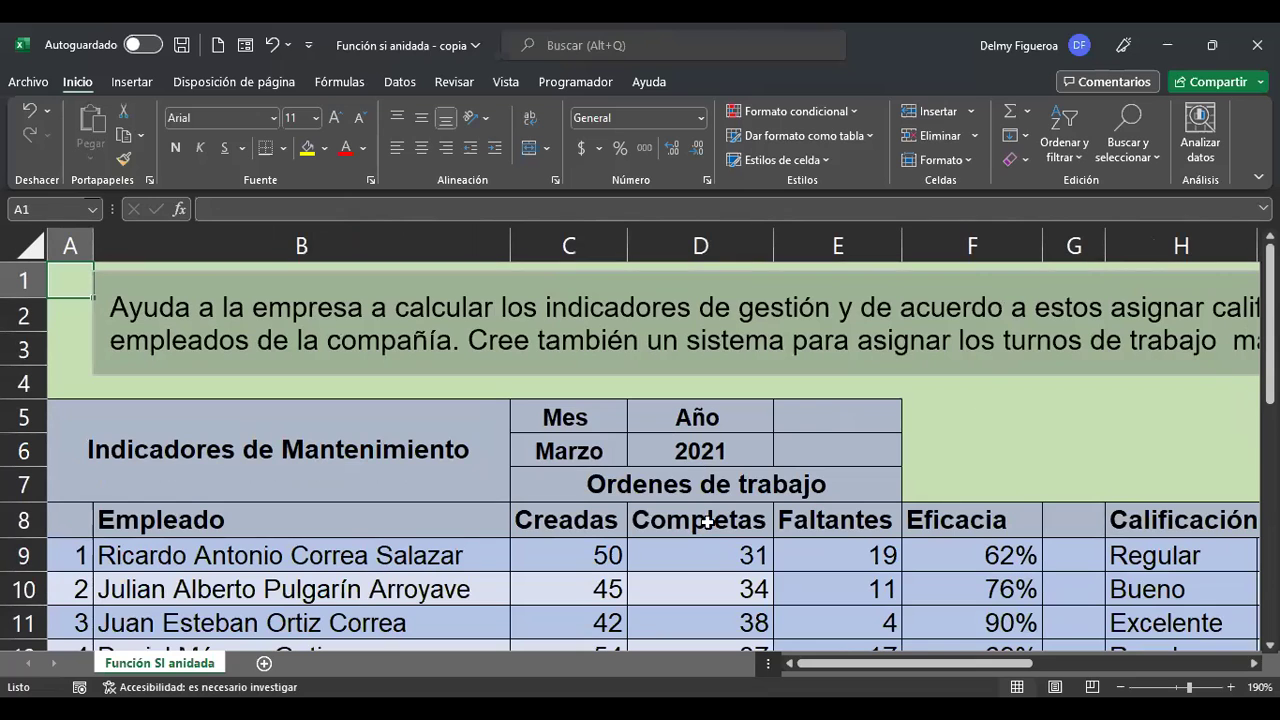
pyautogui.scroll(-1, 741, 499)
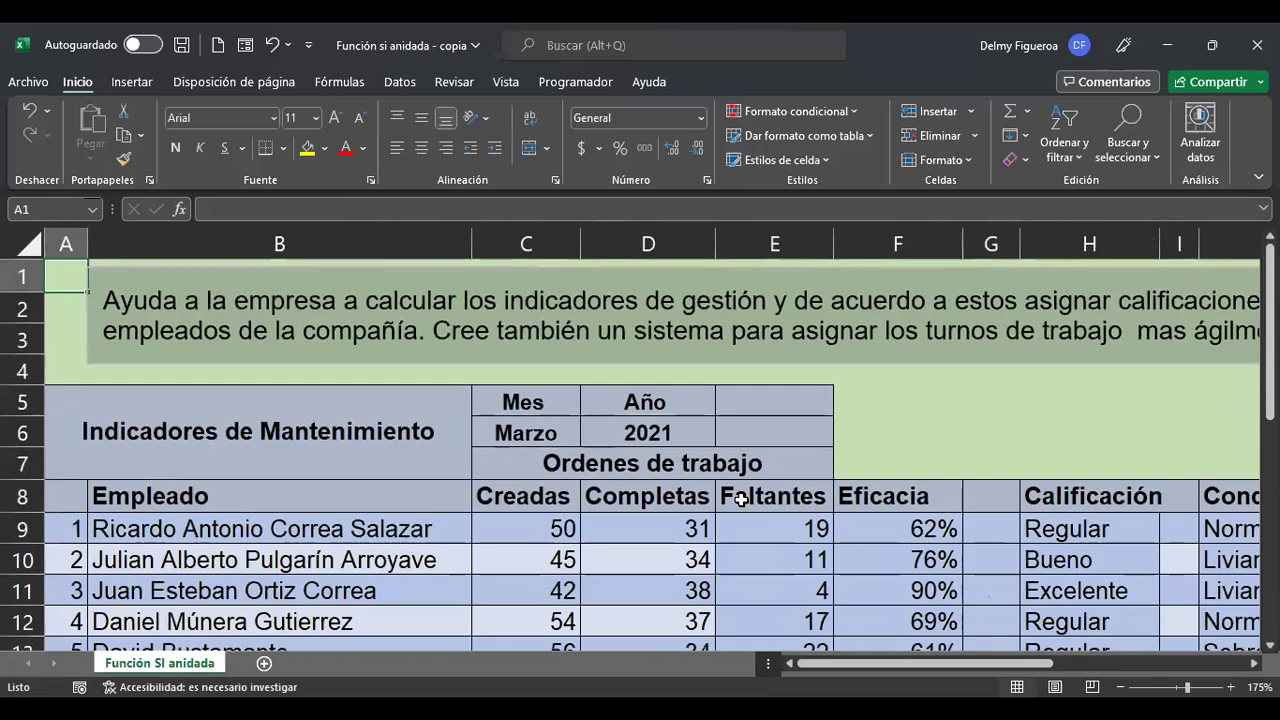
pyautogui.scroll(-1, 760, 497)
pyautogui.scroll(-1, 762, 496)
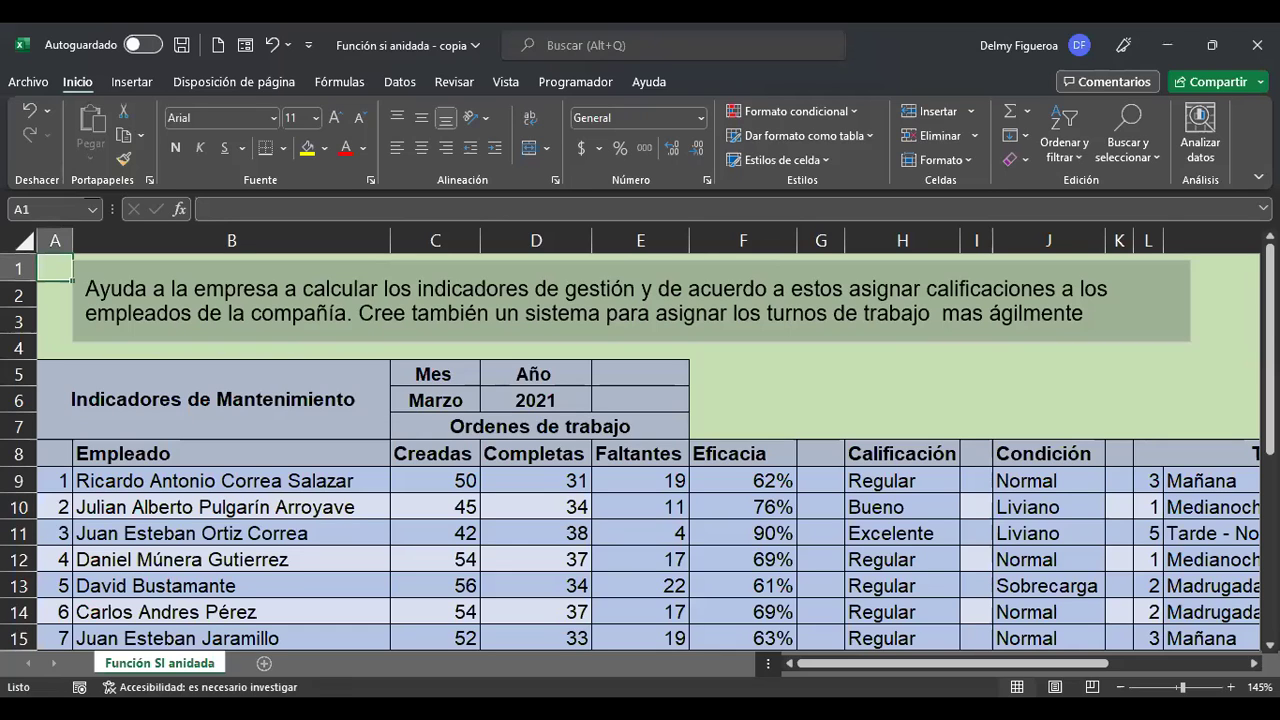
# - Add a new worksheet and set the font size of all its cells to 14
pyautogui.click(264, 663)
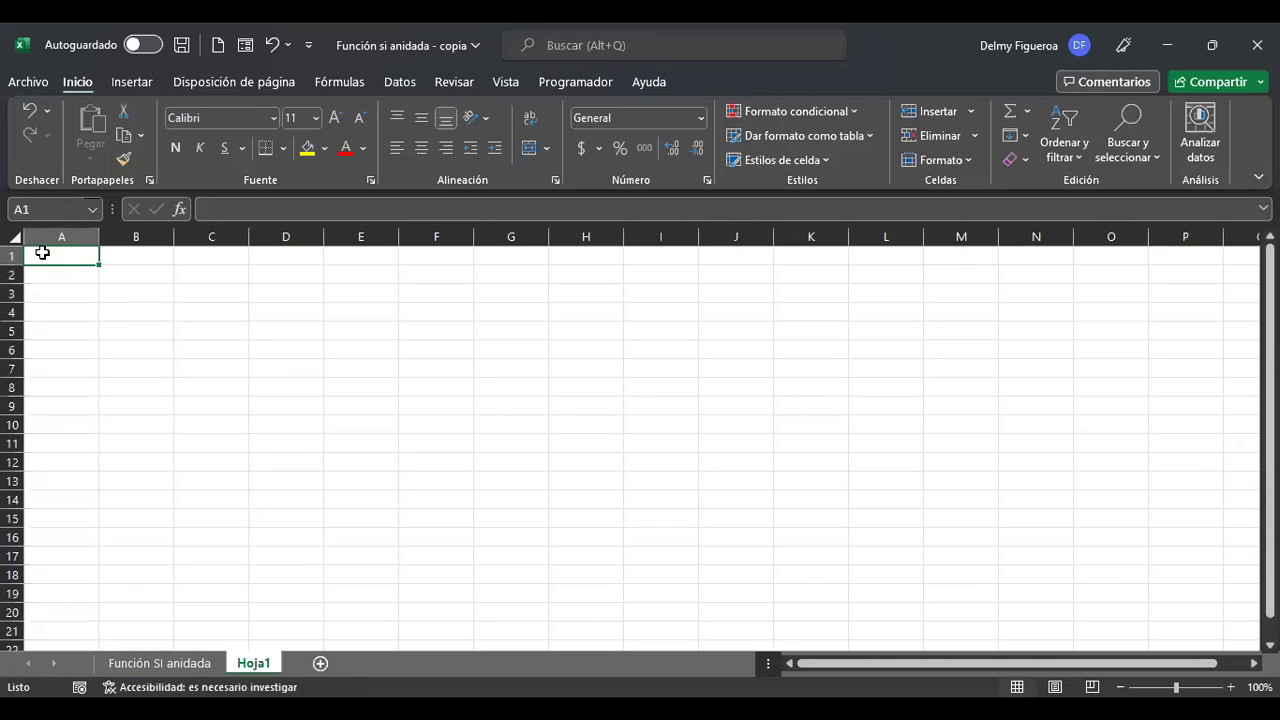
pyautogui.click(14, 238)
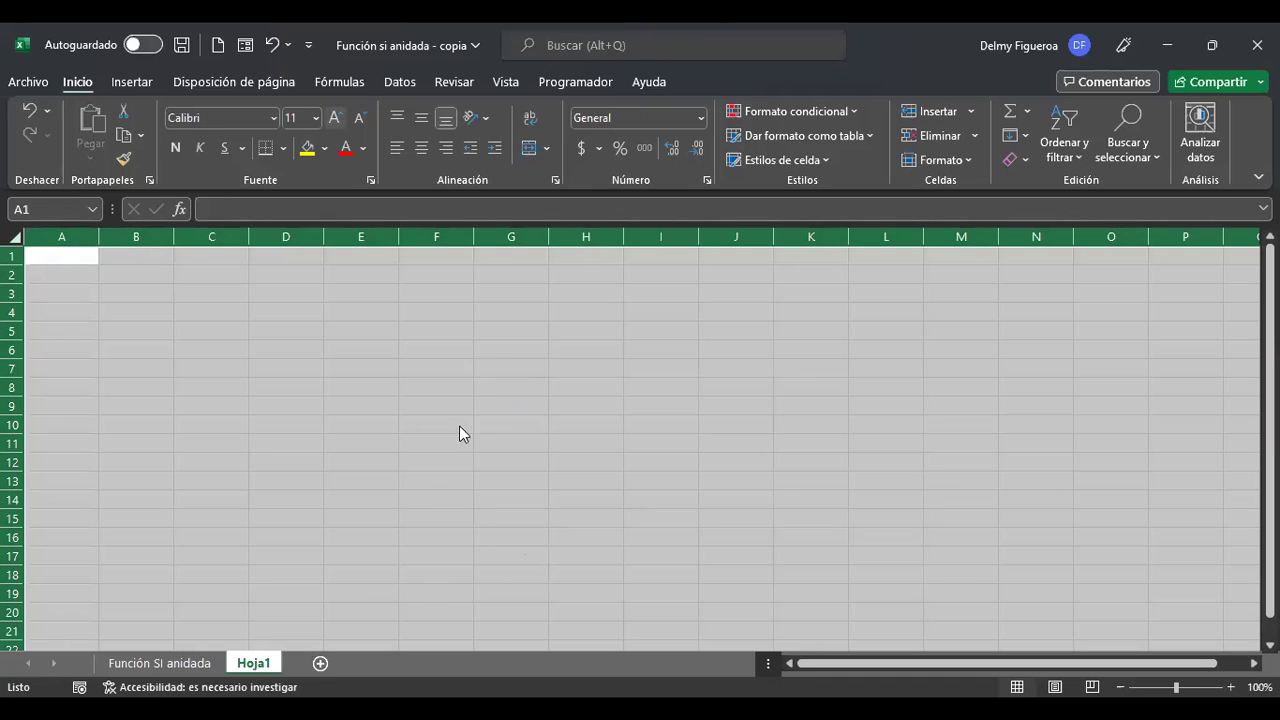
pyautogui.keyDown('ctrl'); pyautogui.scroll(2, 459, 510); pyautogui.keyUp('ctrl')
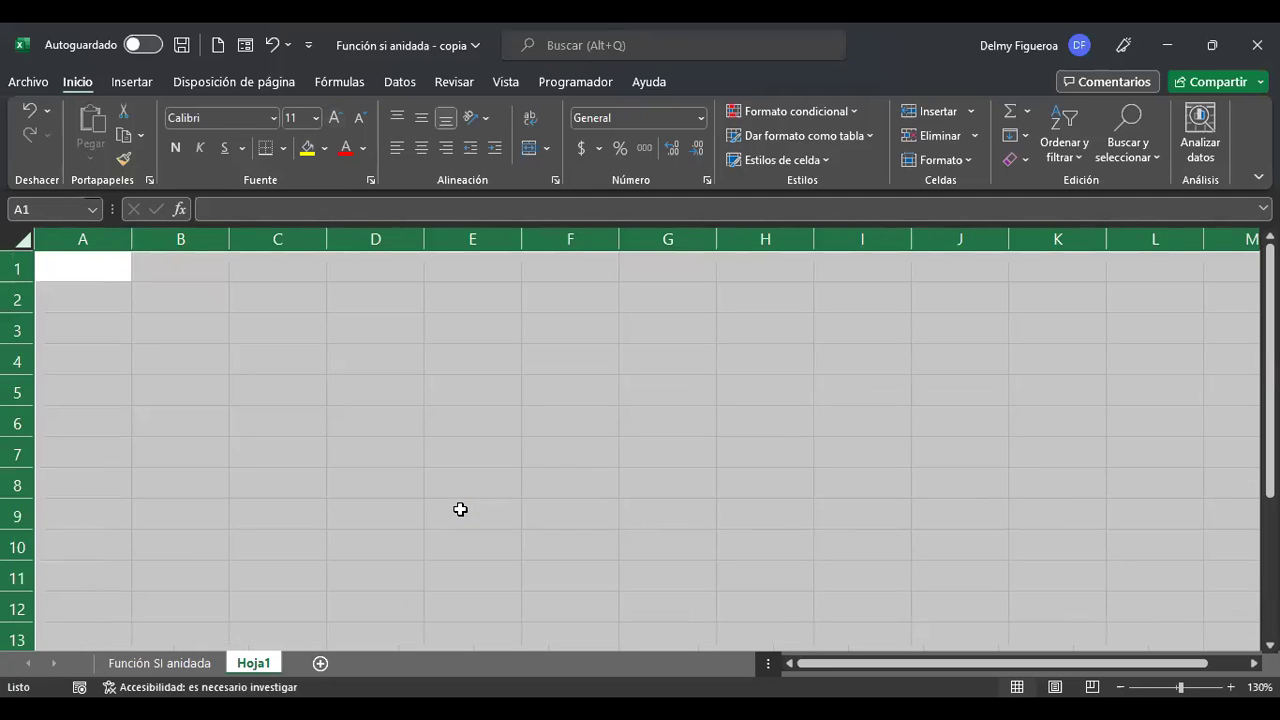
pyautogui.hotkey('ctrl', 'Home')
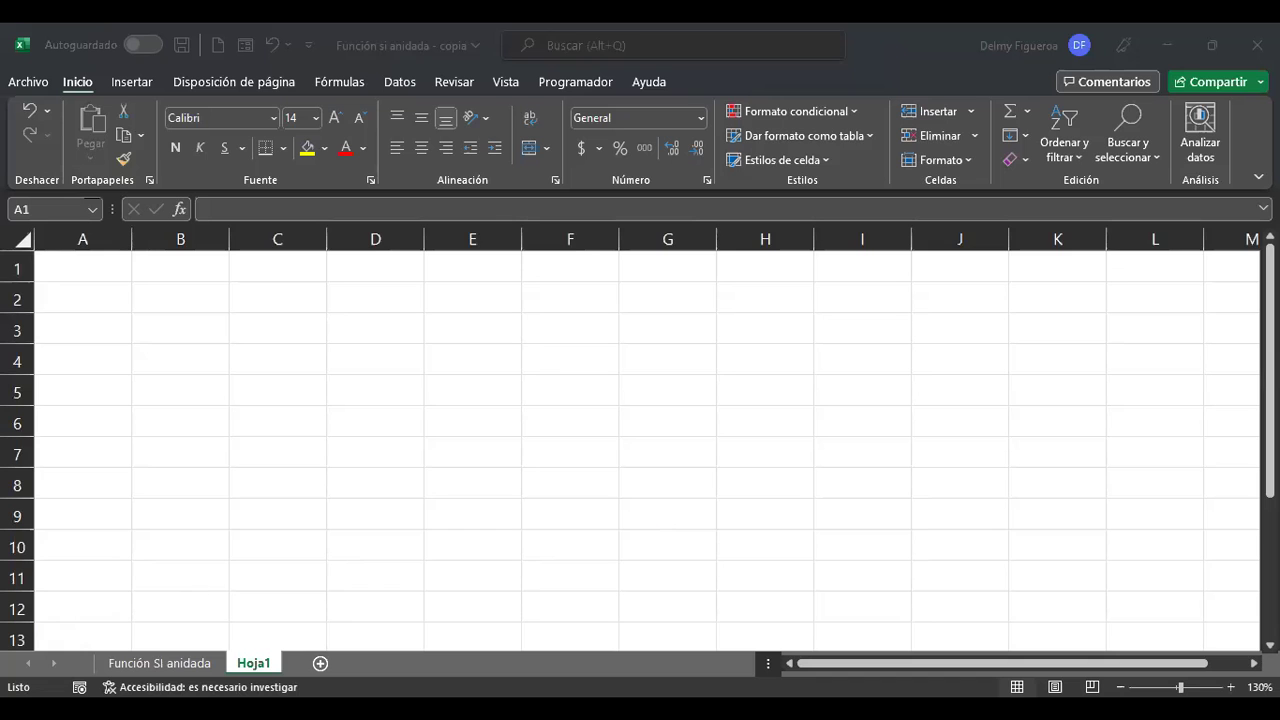
# - Enter the heading "Puntuaciones" in cell A1 of the Hoja1 sheet
pyautogui.click(160, 663)
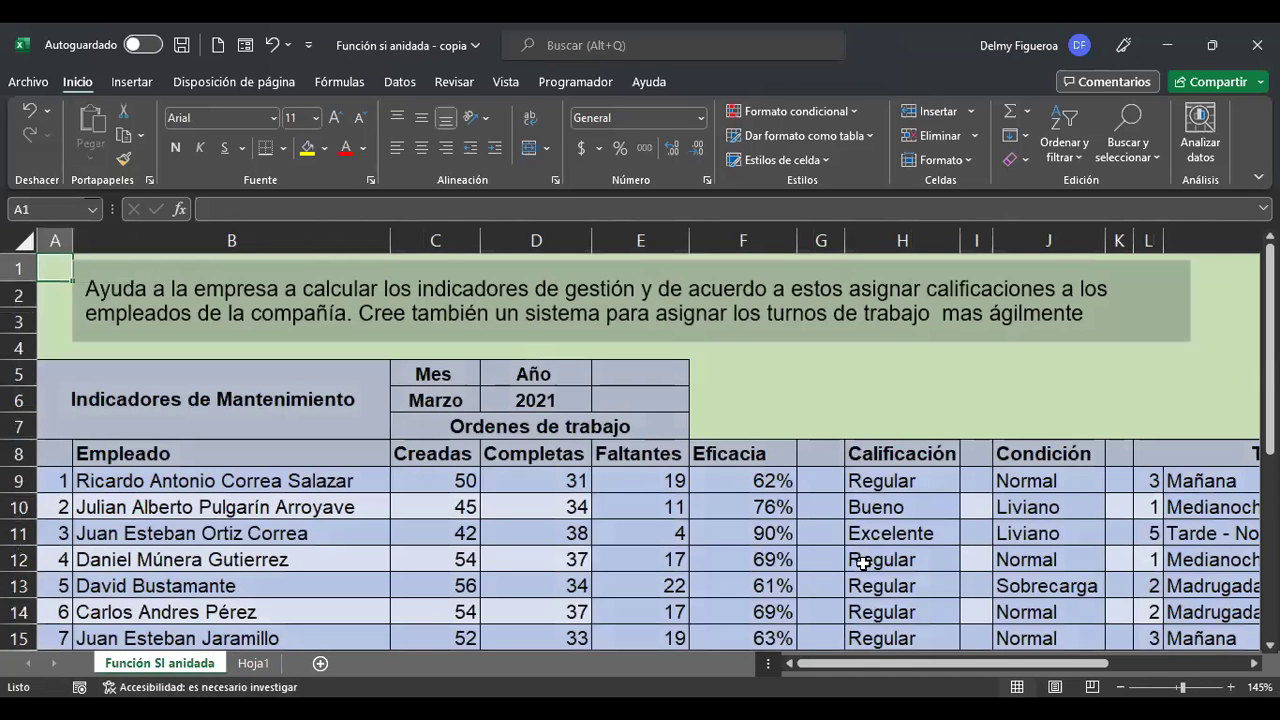
pyautogui.hotkey('ctrl', 'pagedown')
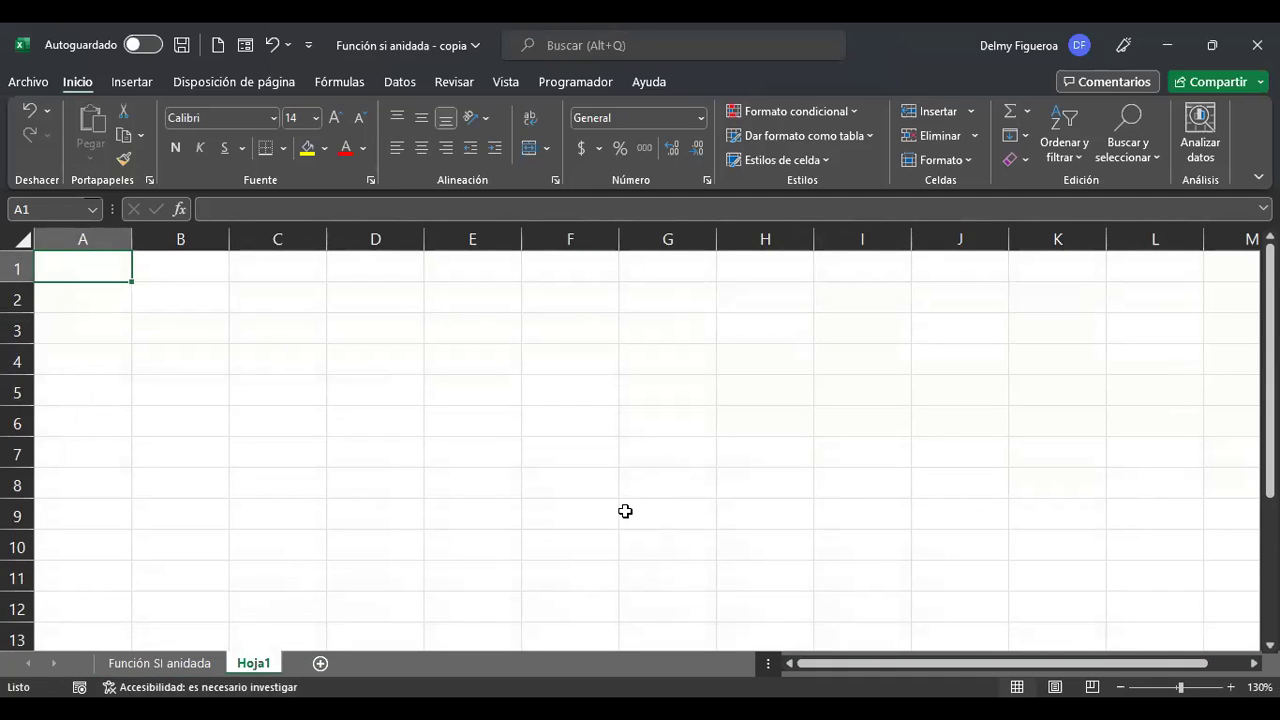
pyautogui.write('Puntunac')
pyautogui.press('BackSpace')
pyautogui.press('BackSpace')
pyautogui.press('BackSpace')
pyautogui.write('aciones')
pyautogui.press('Return')
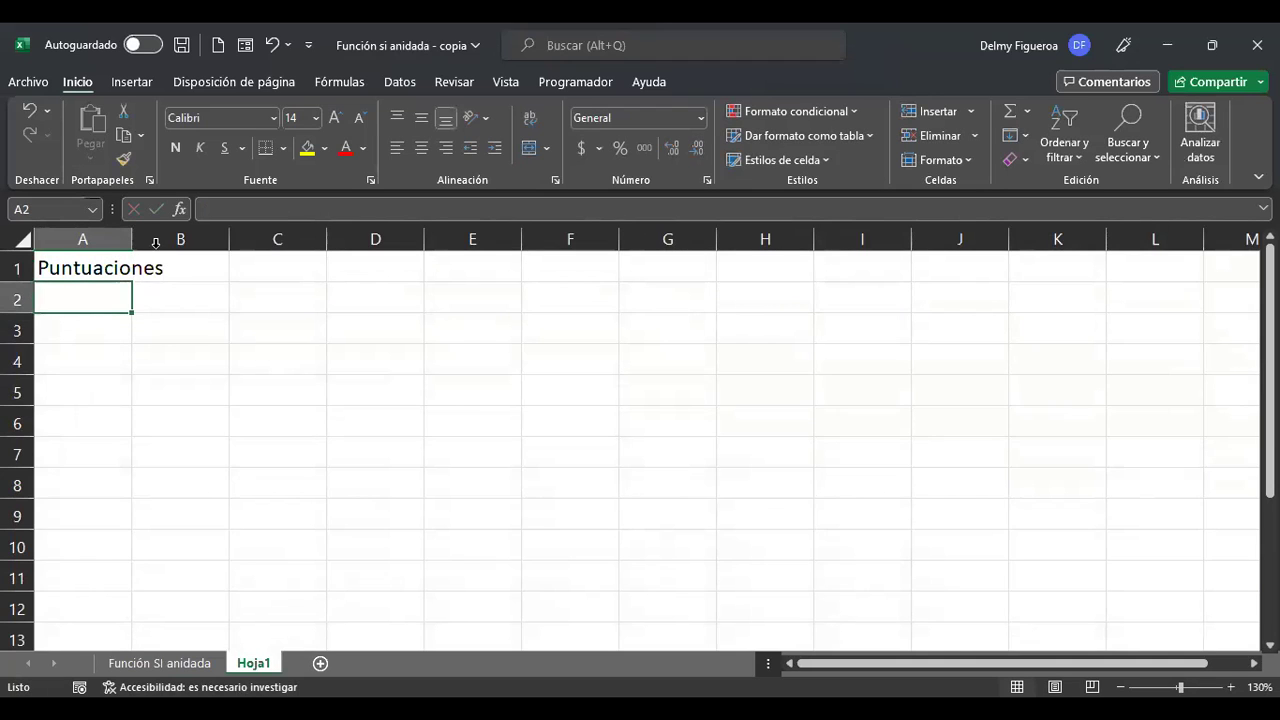
# - Autofit column A's width to its heading and replace the text in A1 with "Calificaciones"
pyautogui.doubleClick(131, 240)
pyautogui.press('Up')
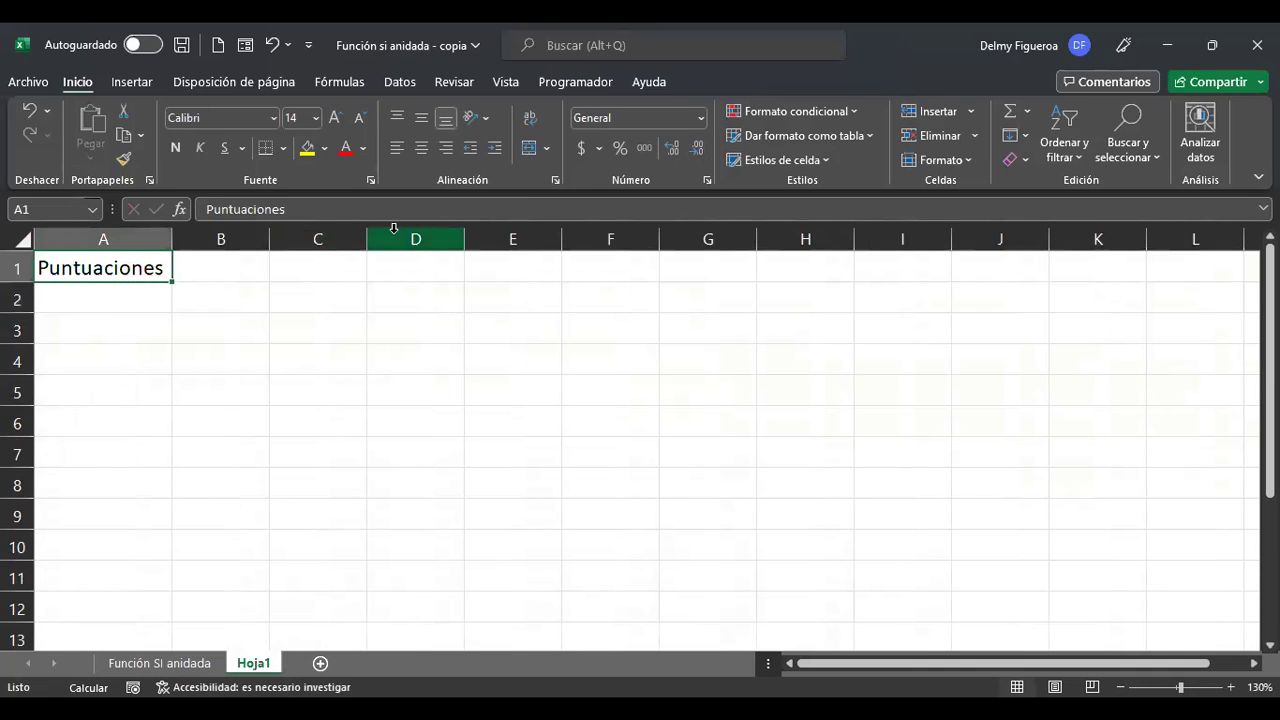
pyautogui.write('Calificaciones')
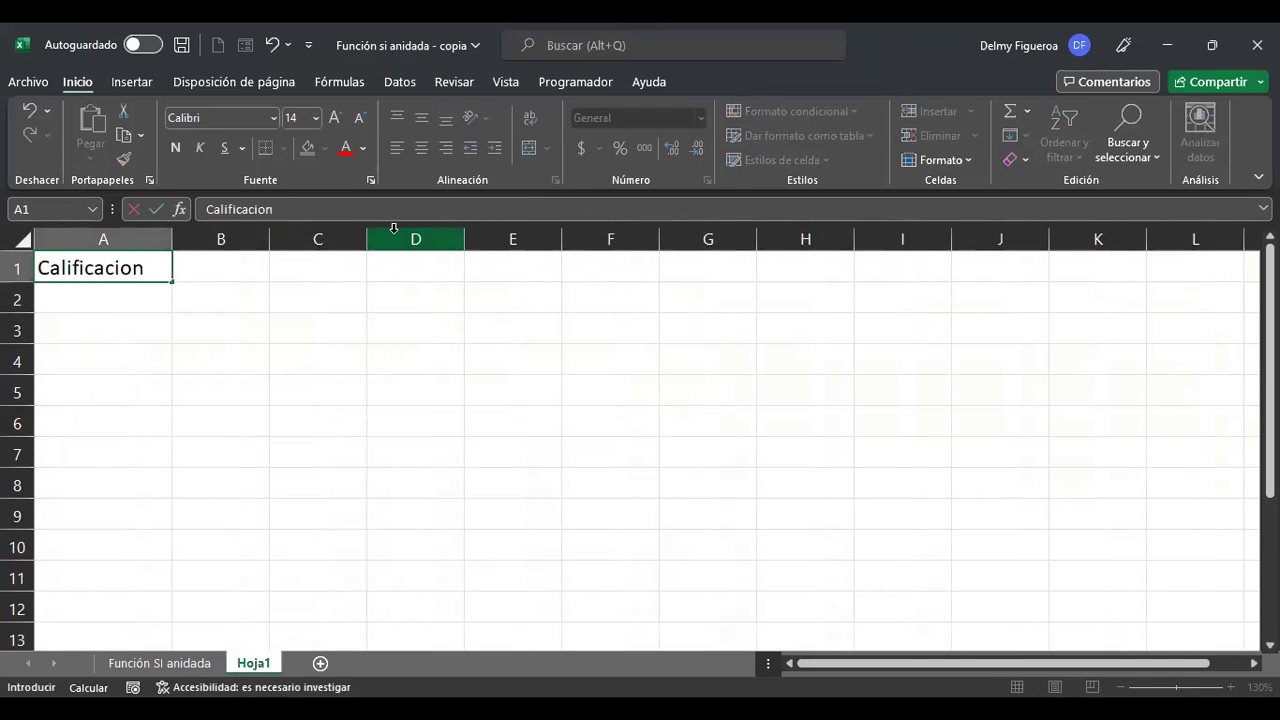
pyautogui.press('Return')
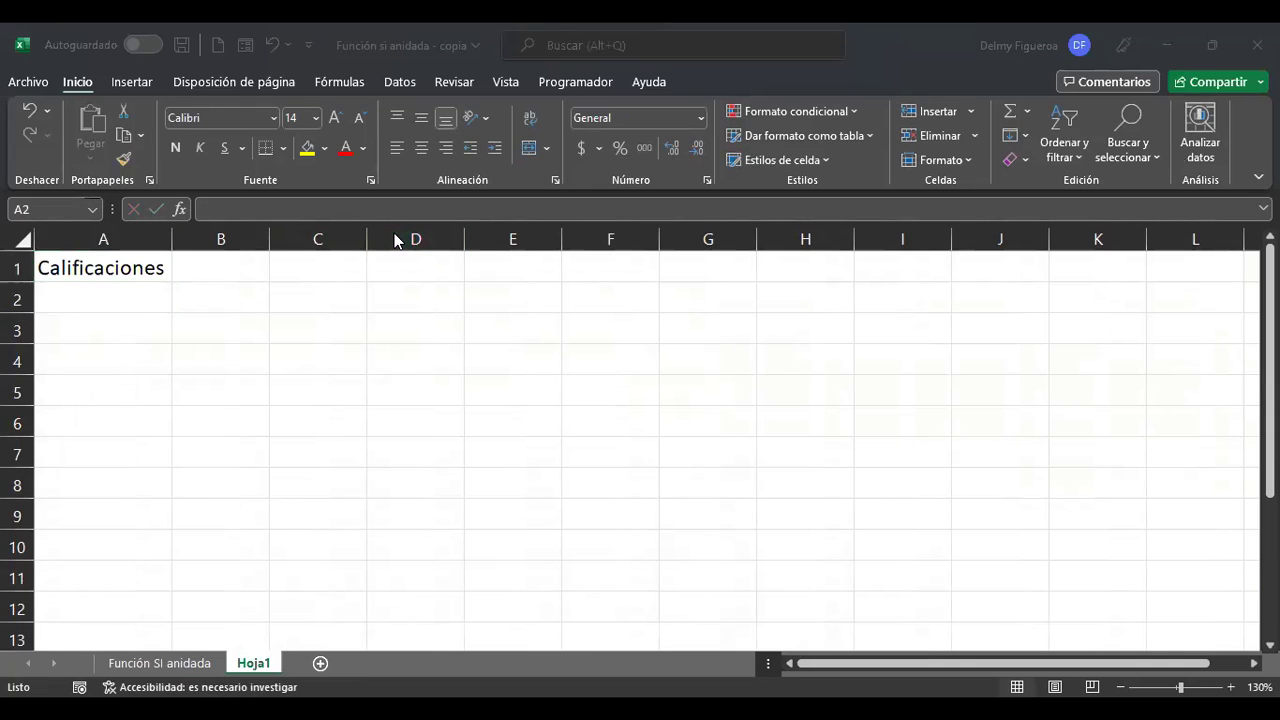
# - Copy the "Calificaciones" heading from cell A1 into cell B1 of Hoja1
pyautogui.click(120, 260)
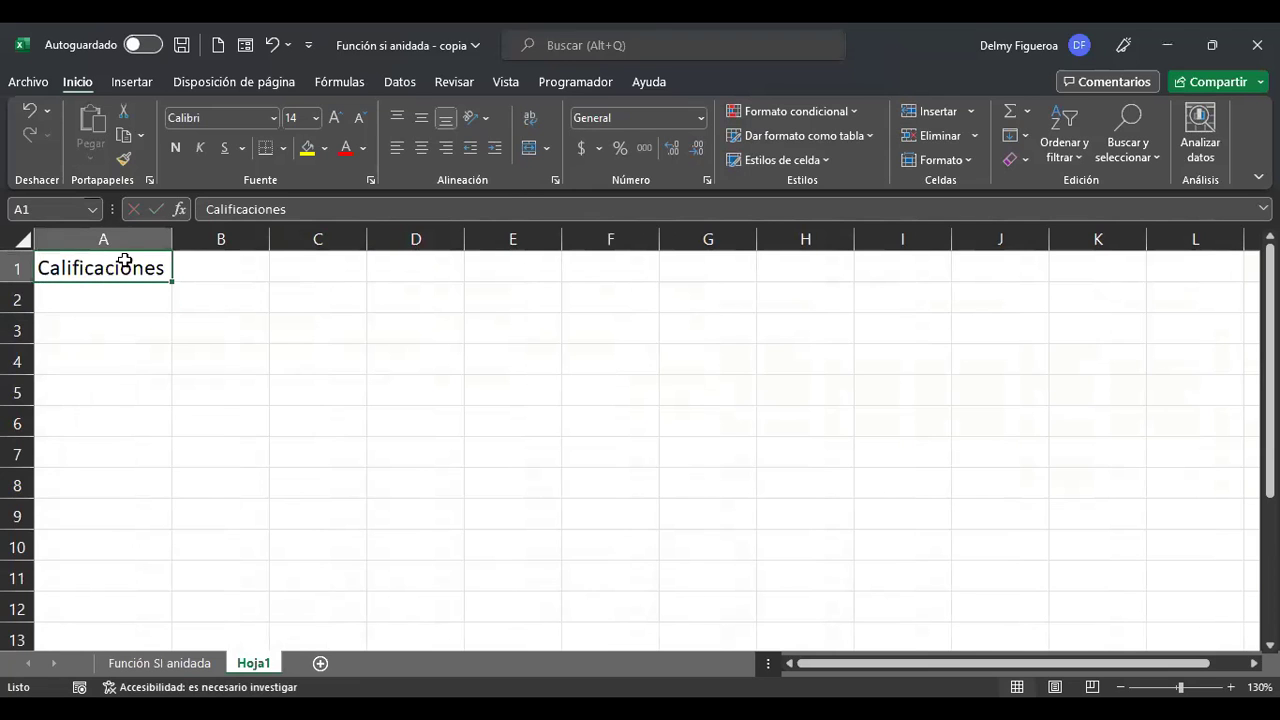
pyautogui.hotkey('ctrl', 'c')
pyautogui.press('Right')
pyautogui.hotkey('ctrl', 'v')
pyautogui.press('Left')
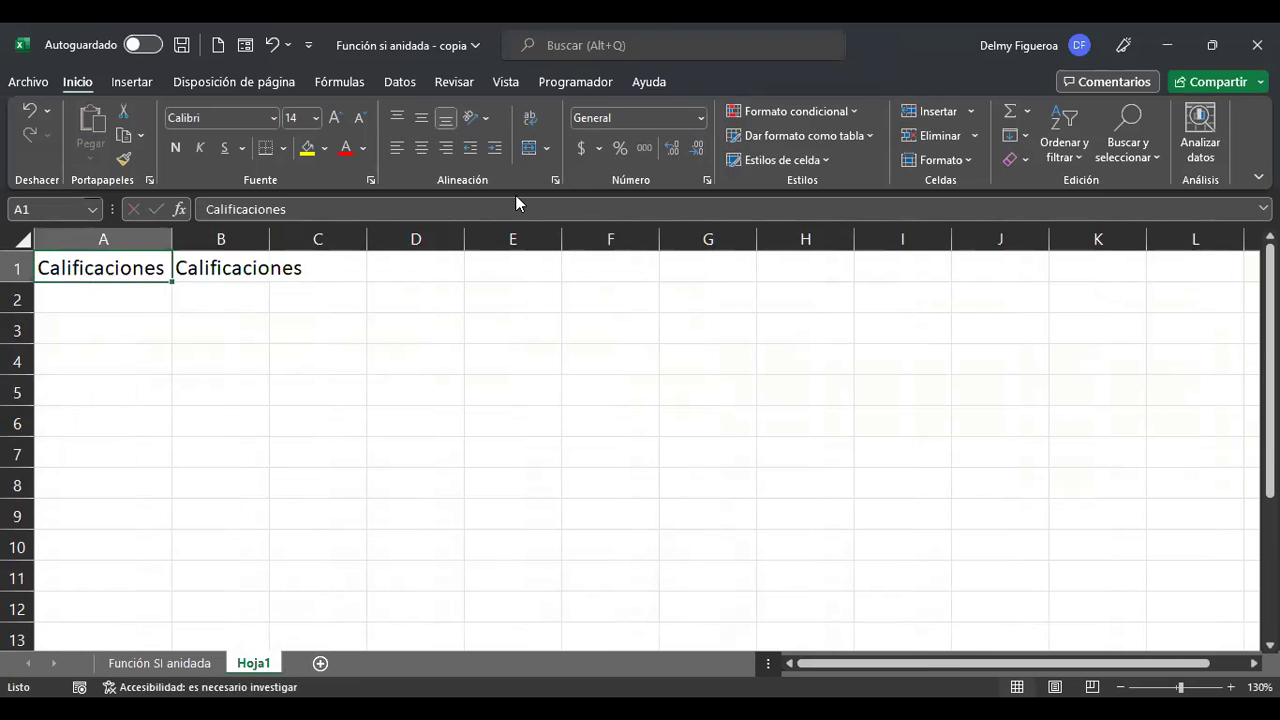
# - Copy the first five employee names (B9:B13) from the Función SI anidada sheet into Hoja1, starting at cell A2
pyautogui.click(152, 666)
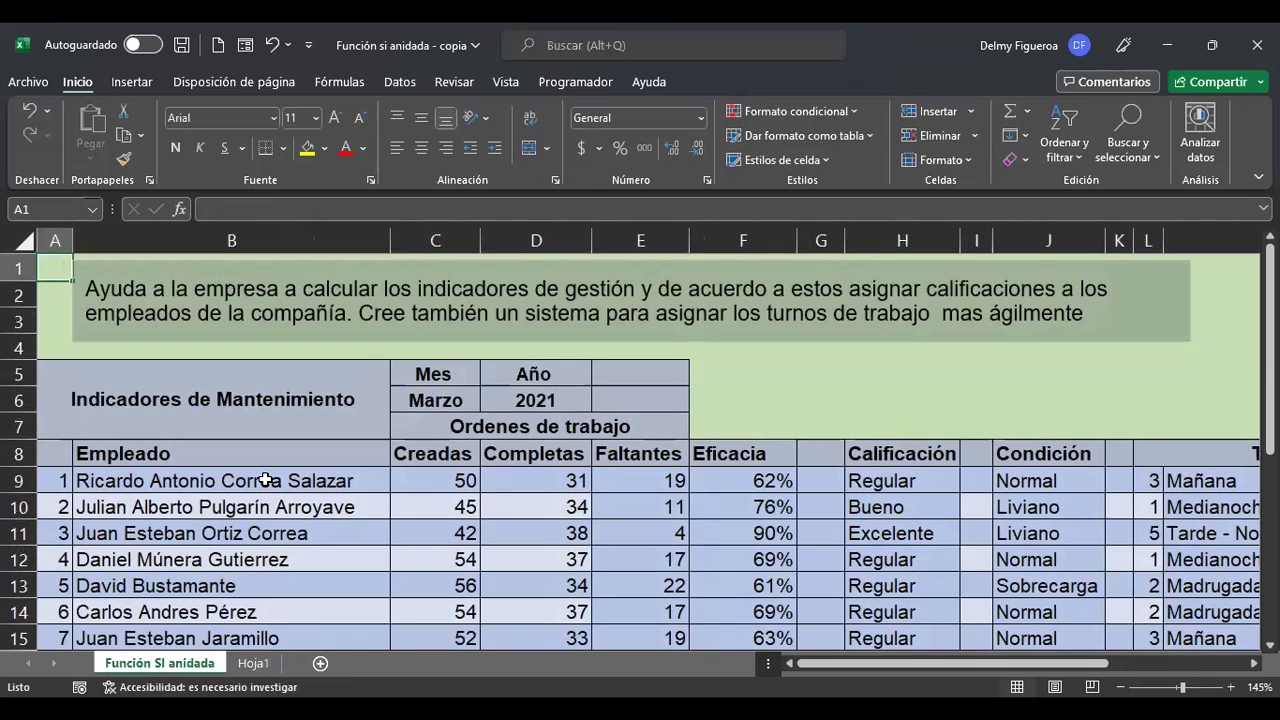
pyautogui.moveTo(169, 470); pyautogui.dragTo(176, 582)
pyautogui.hotkey('ctrl', 'c')
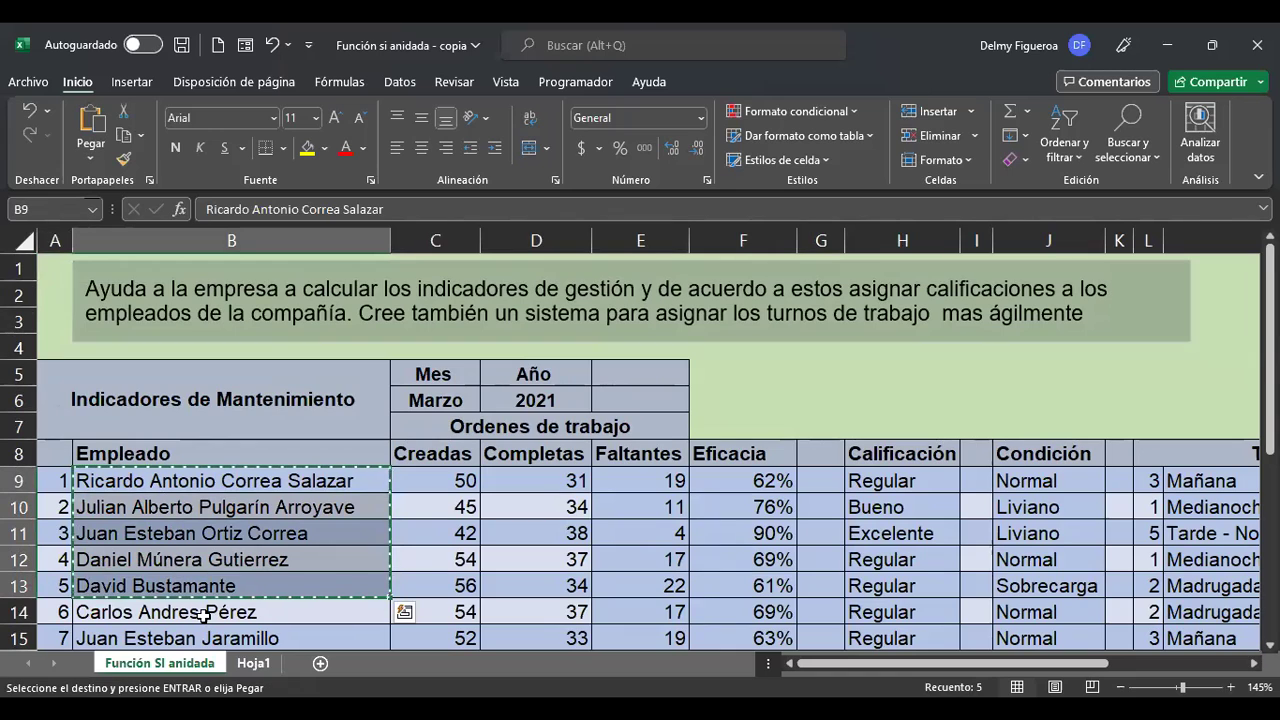
pyautogui.hotkey('ctrl', 'pagedown')
pyautogui.click(140, 291)
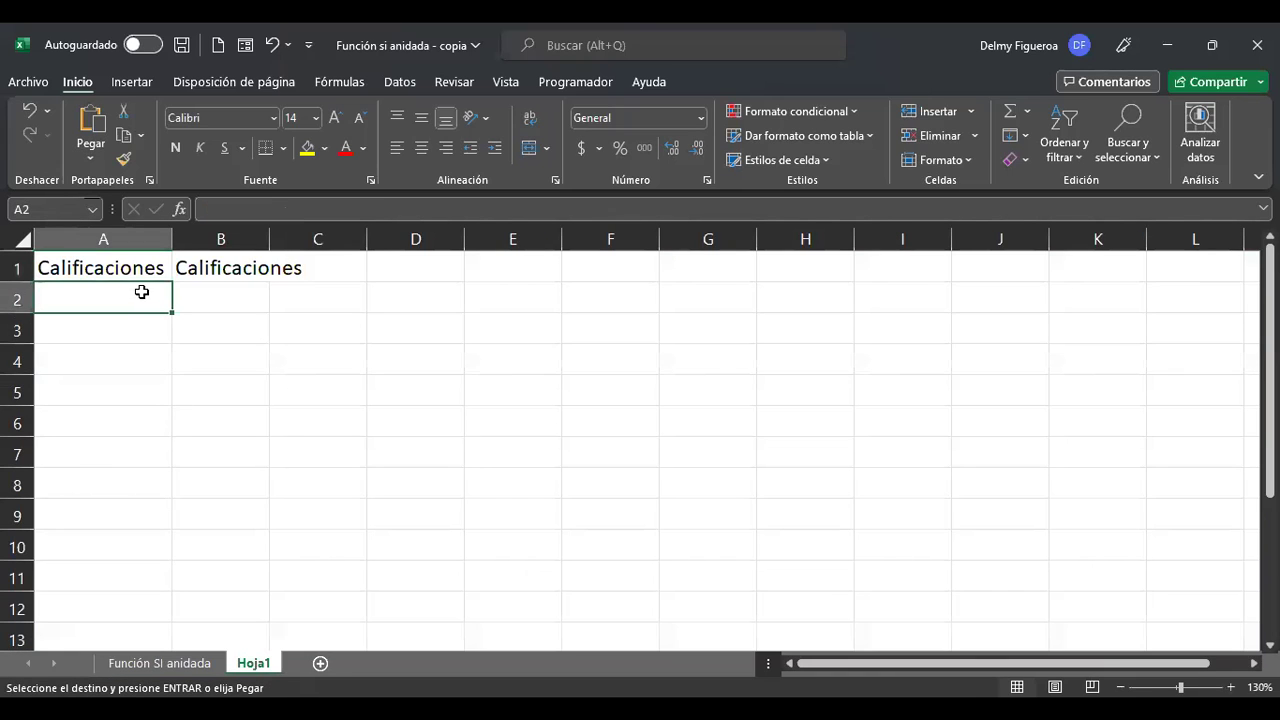
pyautogui.hotkey('ctrl', 'v')
# - Replace the heading in A1 with "Estudiante" and autofit columns A and B to their contents
pyautogui.click(148, 268)
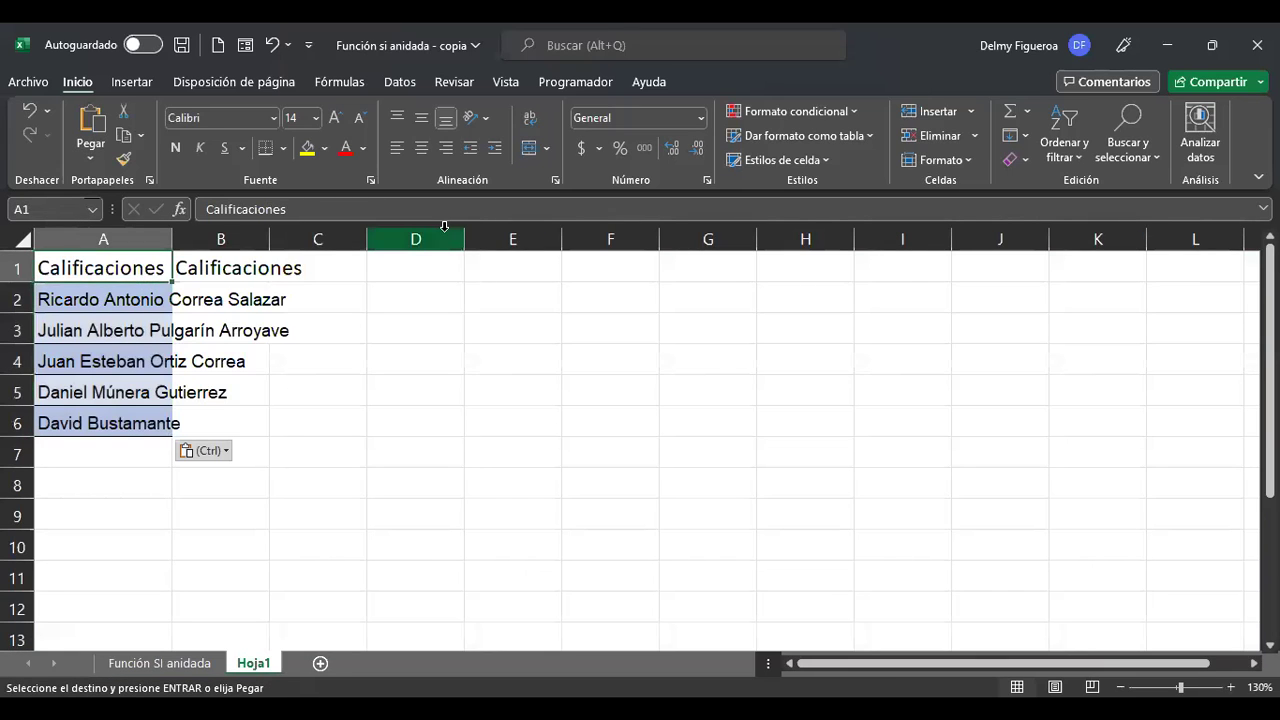
pyautogui.write('Estudiante')
pyautogui.press('Return')
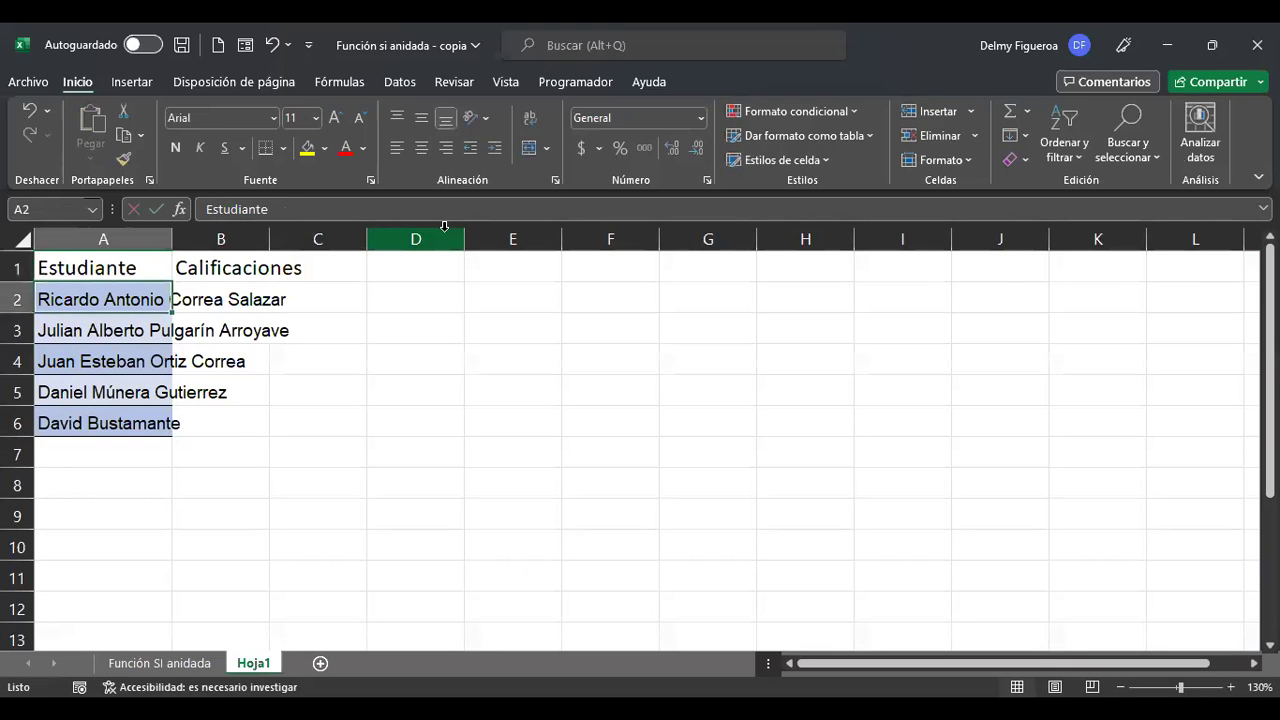
pyautogui.doubleClick(173, 237)
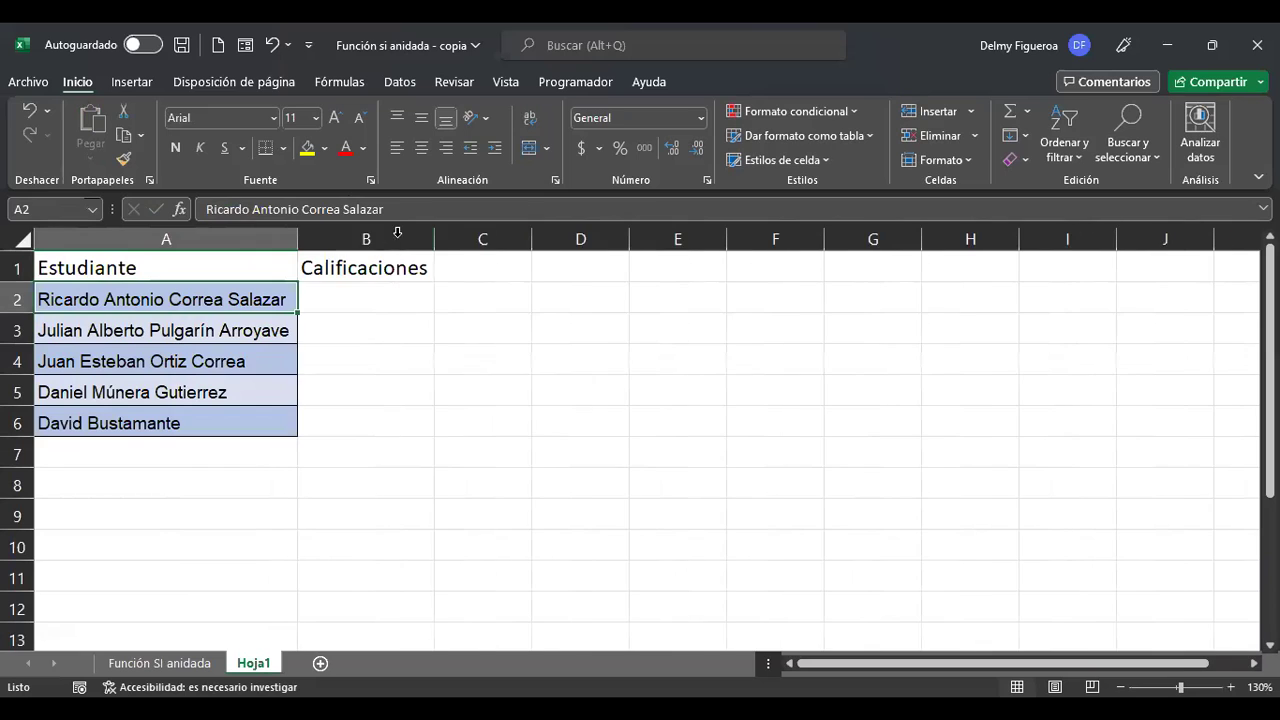
pyautogui.click(391, 290)
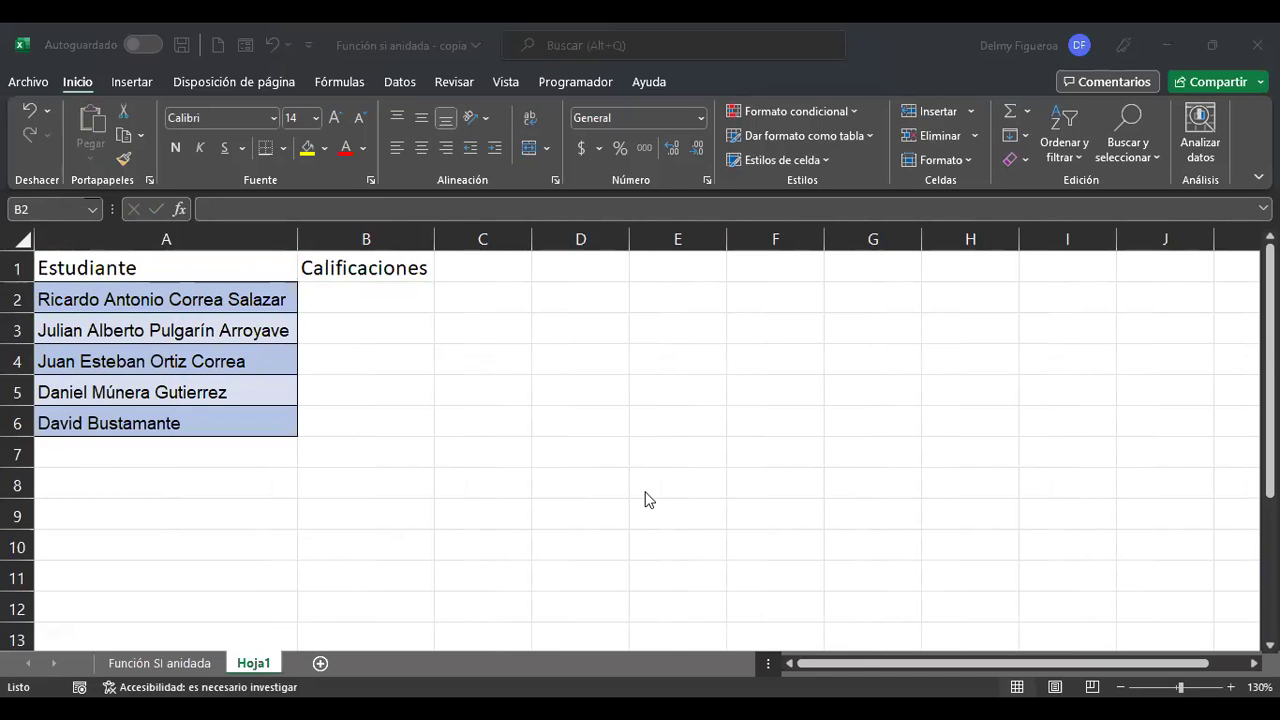
# - Review the Criterio and Carga laboral reference tables on the Función SI anidada sheet and return to Hoja1
pyautogui.click(168, 663)
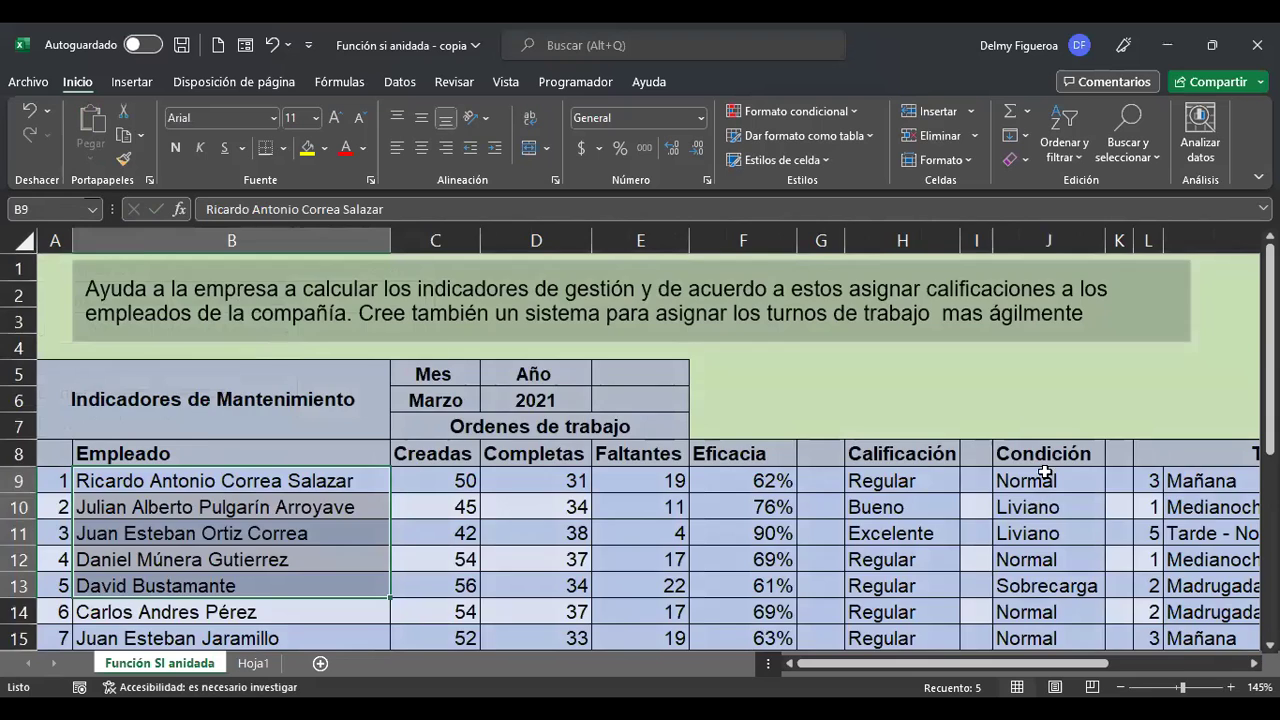
pyautogui.scroll(-2, 1044, 472)
pyautogui.hscroll(3, 1100, 605)
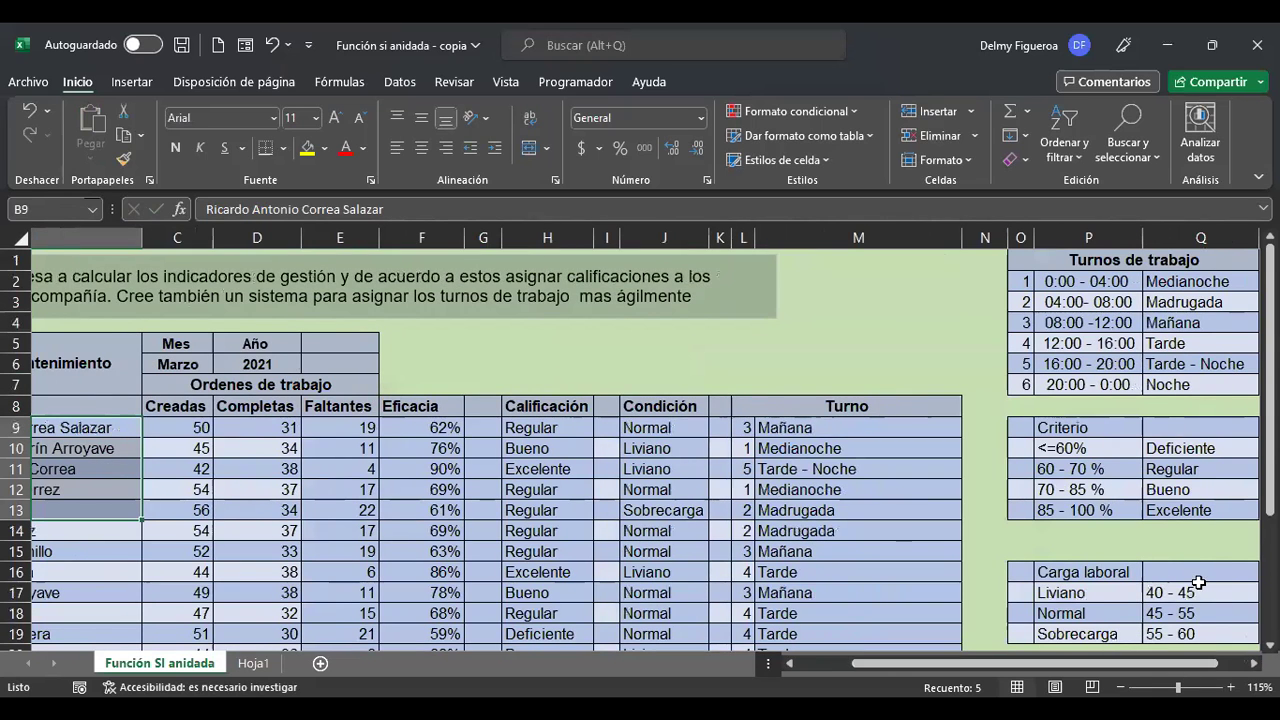
pyautogui.scroll(-1, 1195, 575)
pyautogui.scroll(-1, 1160, 570)
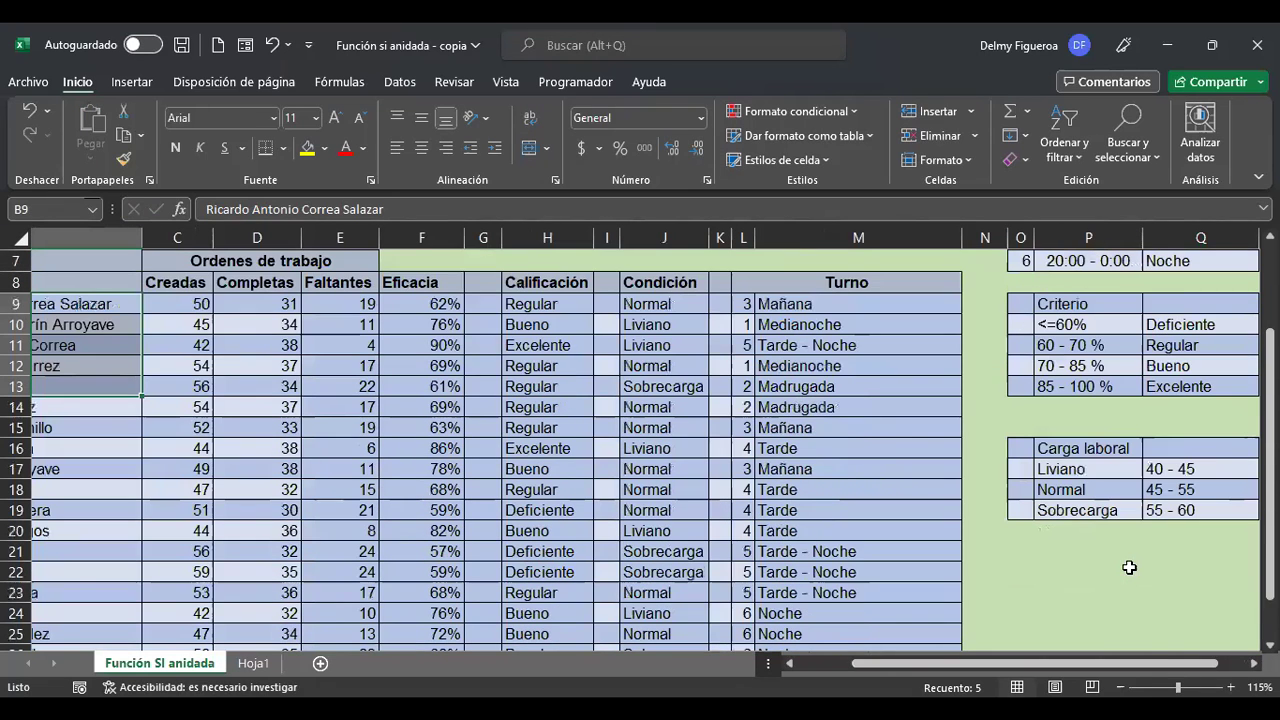
pyautogui.scroll(1, 1126, 566)
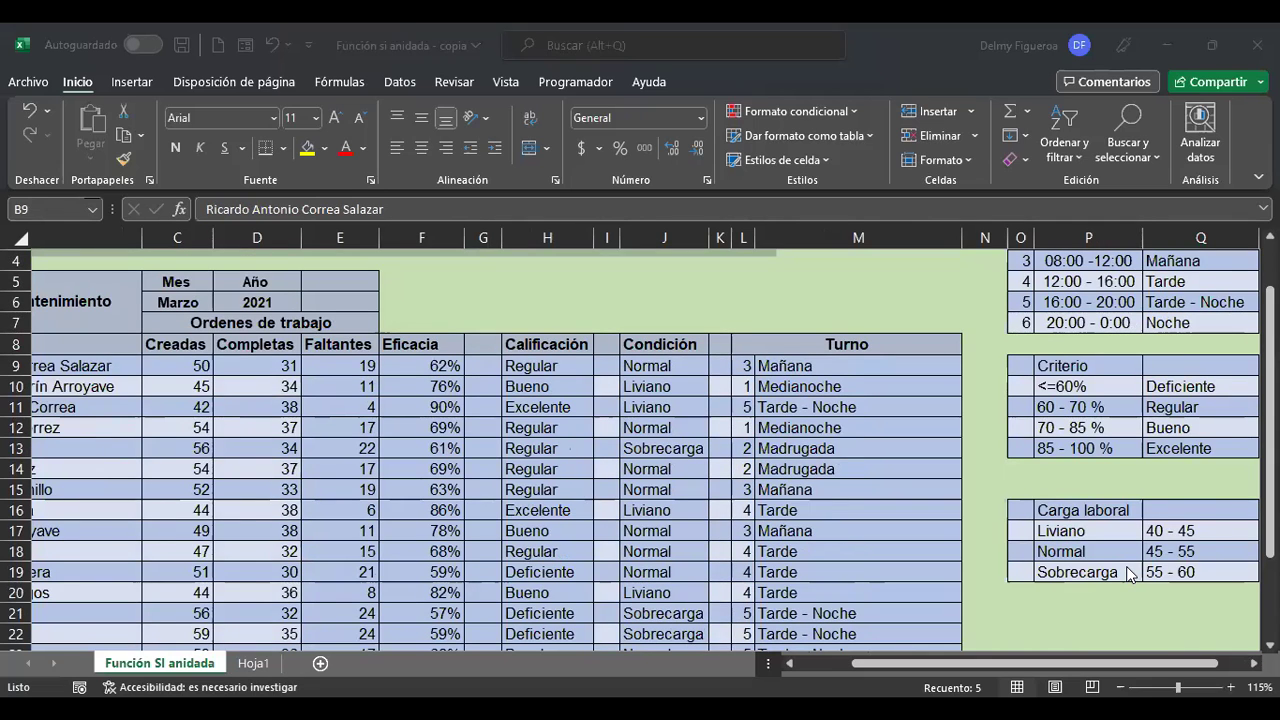
pyautogui.hotkey('ctrl', 'pagedown')
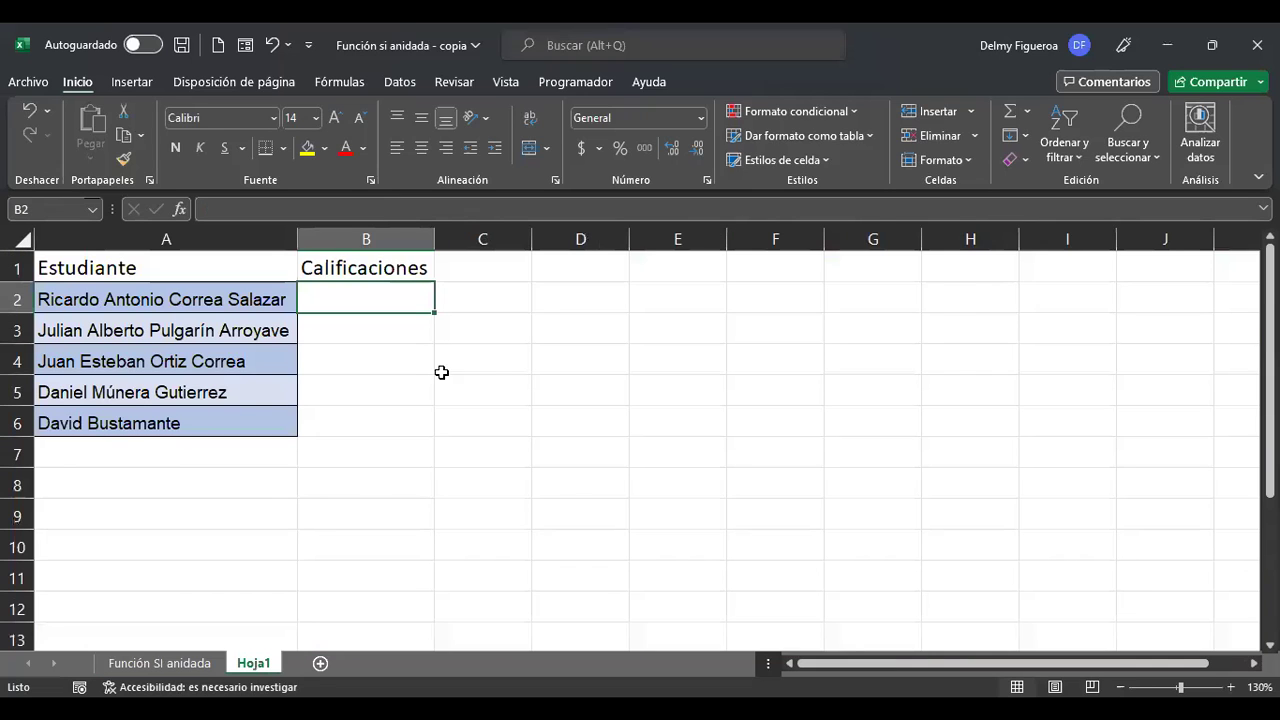
# - Enter the heading "Criterios" in cell A8, below the list of students
pyautogui.click(211, 481)
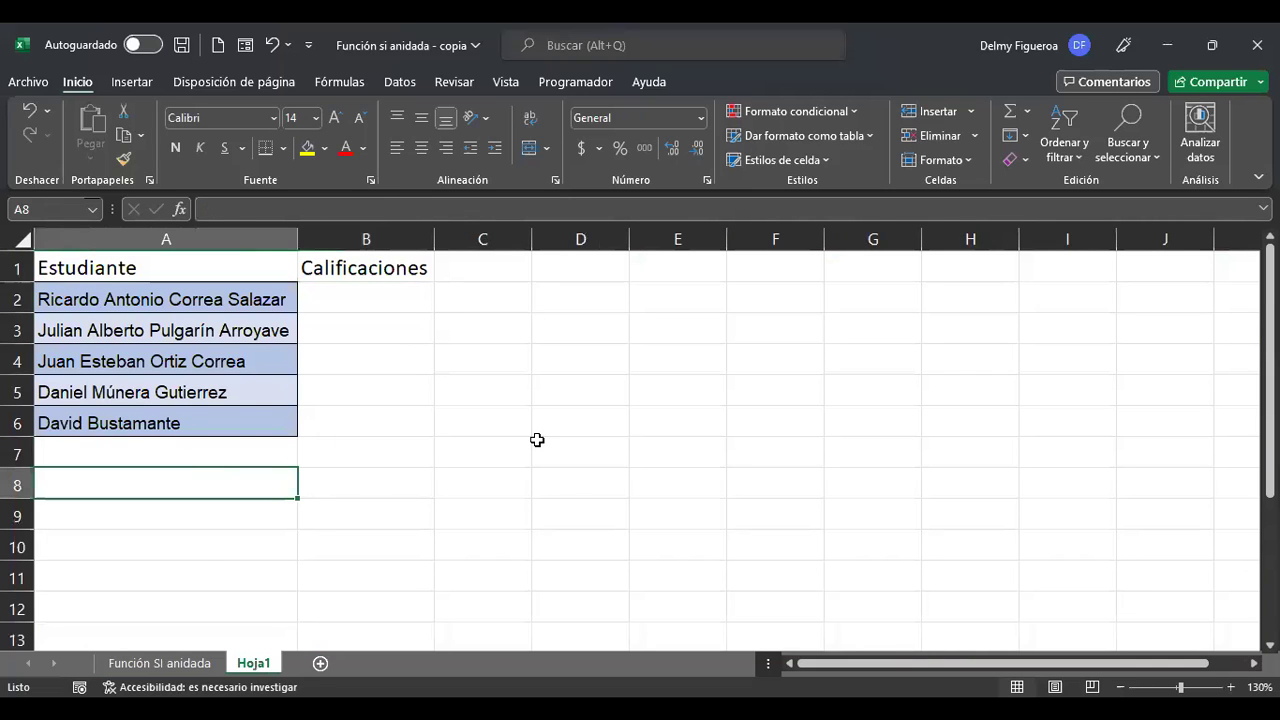
pyautogui.write('Crite')
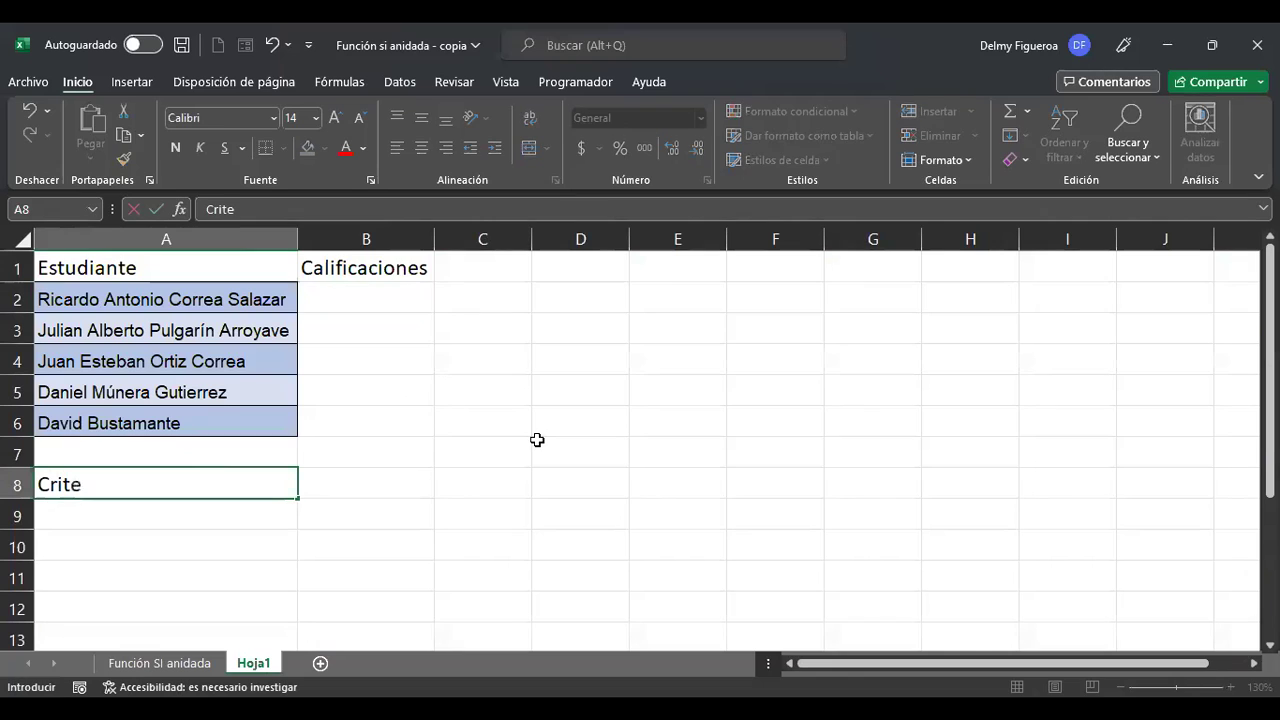
pyautogui.write('rios')
pyautogui.press('Return')
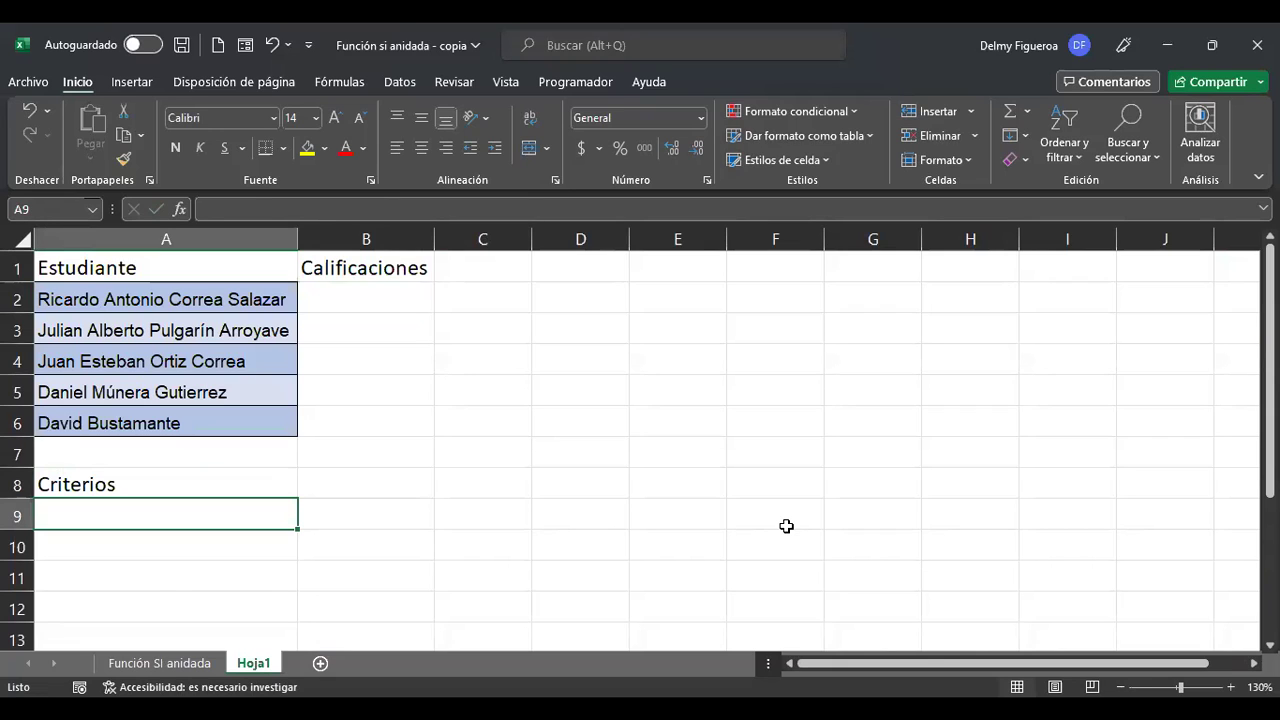
# - Enter the first criterion, starting with 89, in cell A9 under the Criterios heading
pyautogui.write('89')
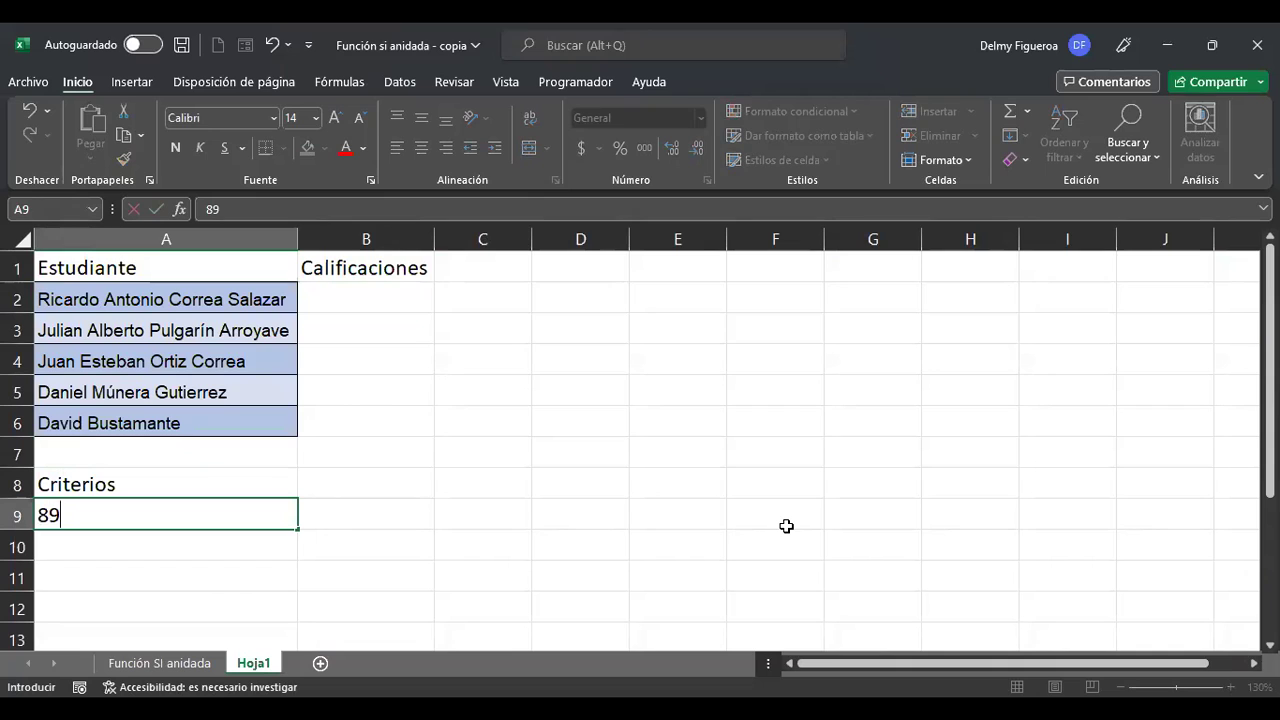
# - Complete the first criterion in A9 as "89 - 100" and enter its grade A in B9
pyautogui.write(' - 100')
pyautogui.press('Return')
pyautogui.press('Up')
pyautogui.press('Right')
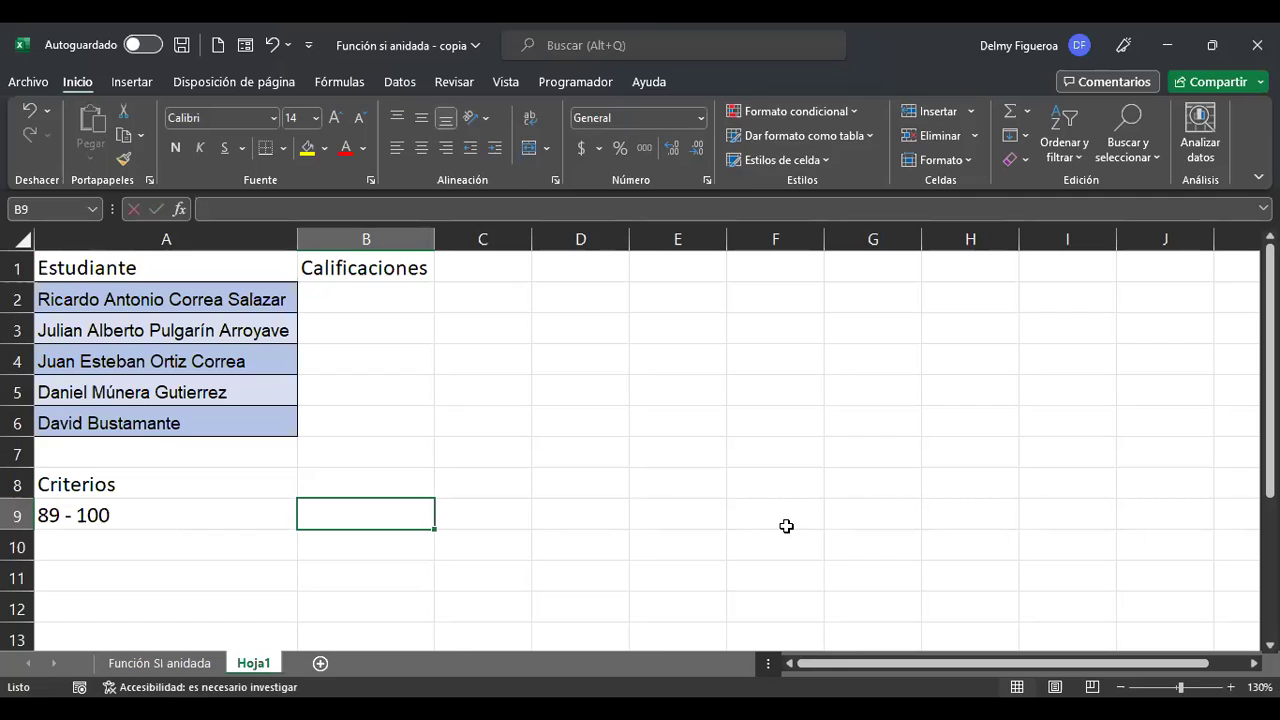
pyautogui.write('A')
pyautogui.press('Return')
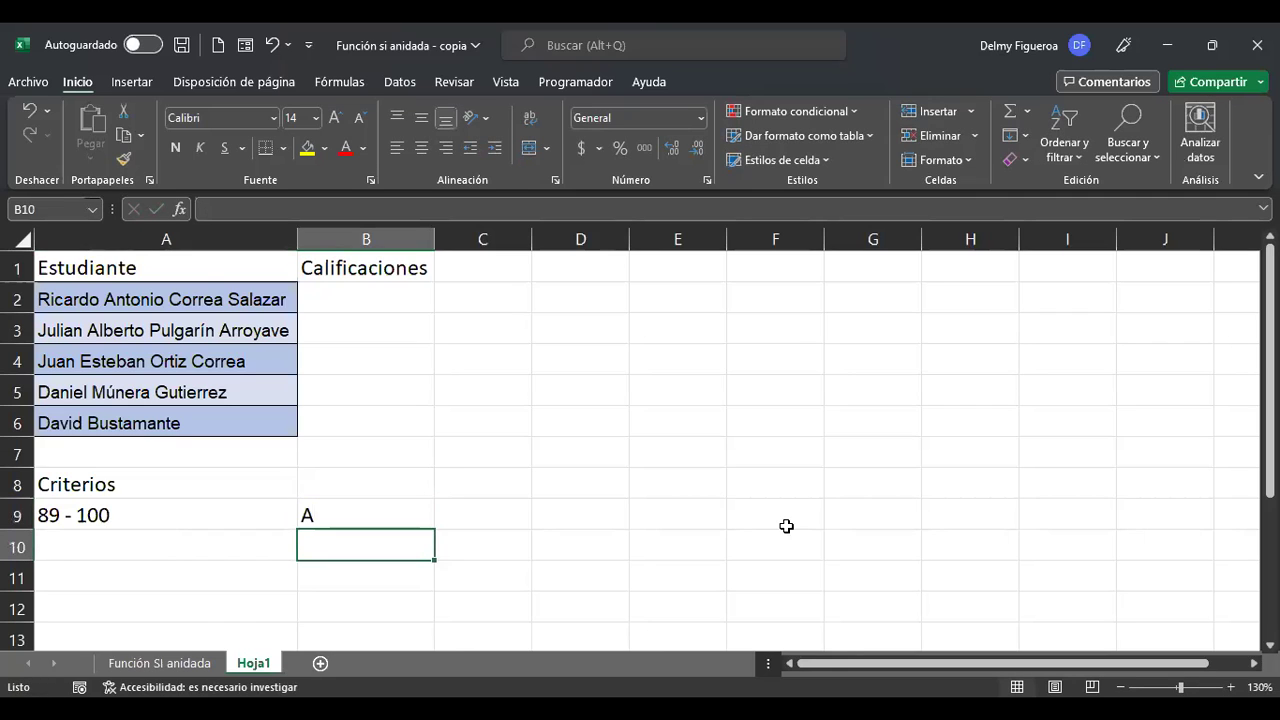
# - Add the criterion "79 - 89" in A10 with the grade B in B10
pyautogui.press('Left')
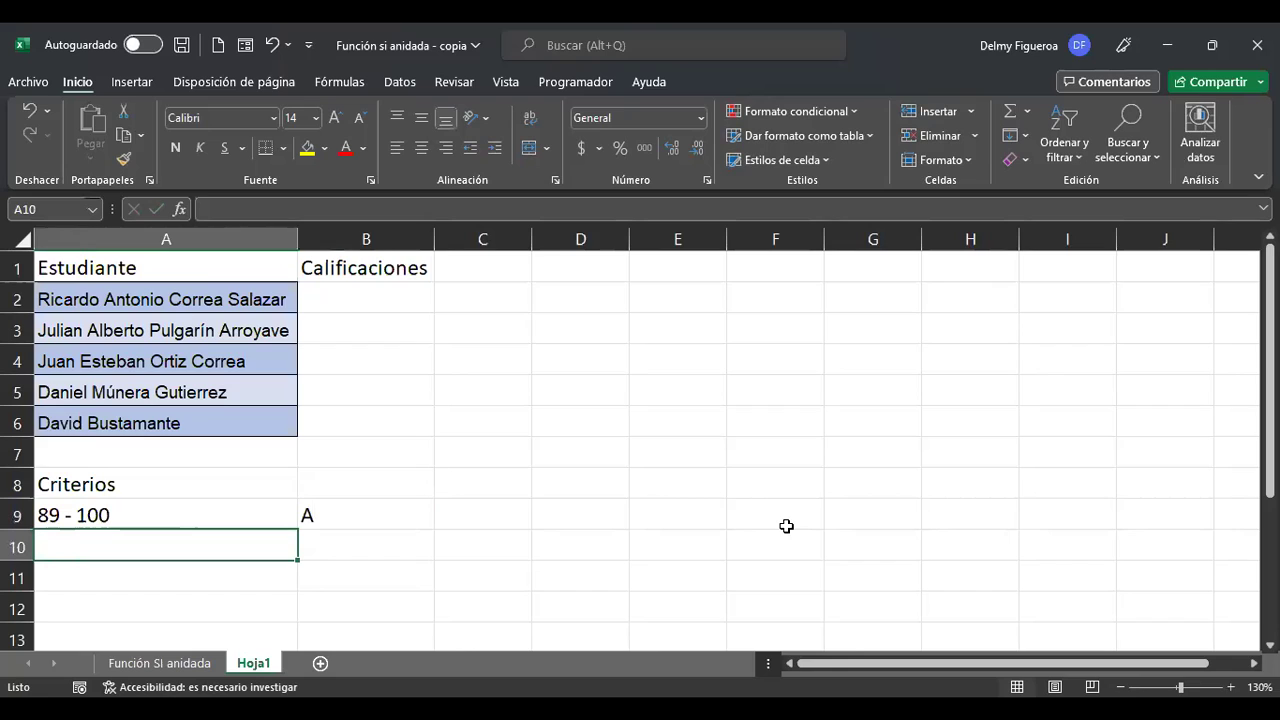
pyautogui.press('Up')
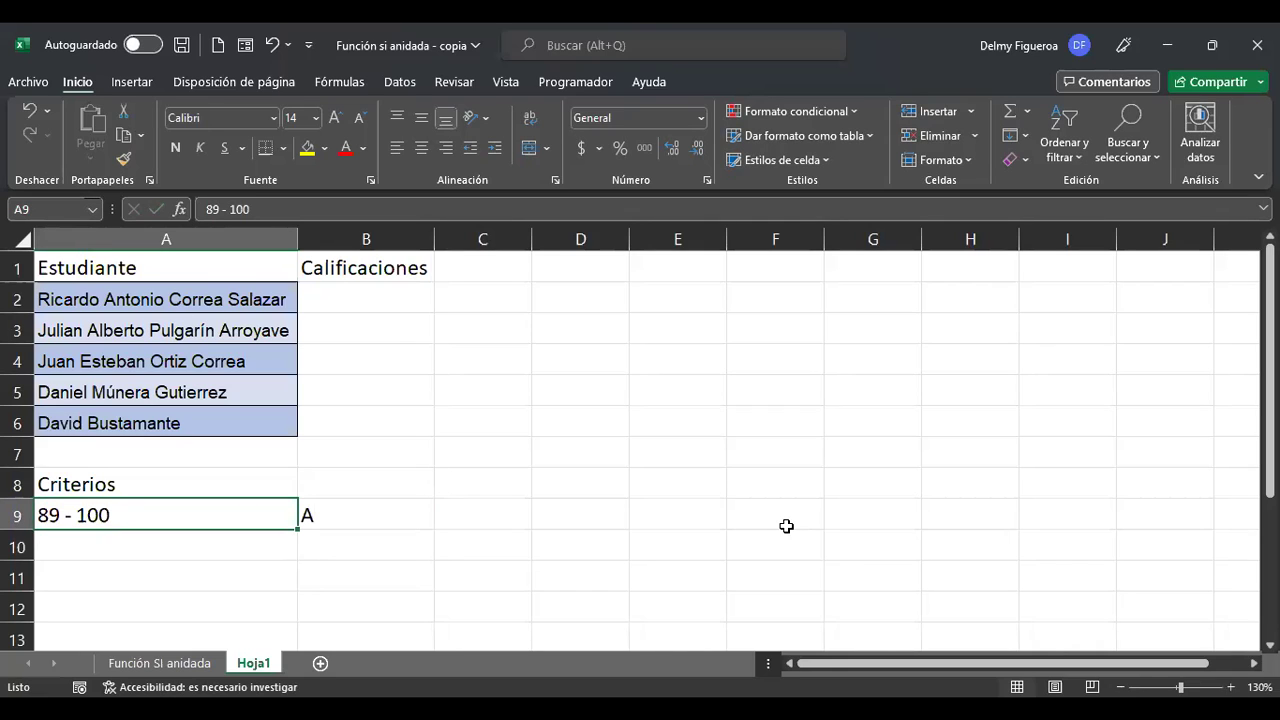
pyautogui.press('Down')
pyautogui.press('Down')
pyautogui.press('Up')
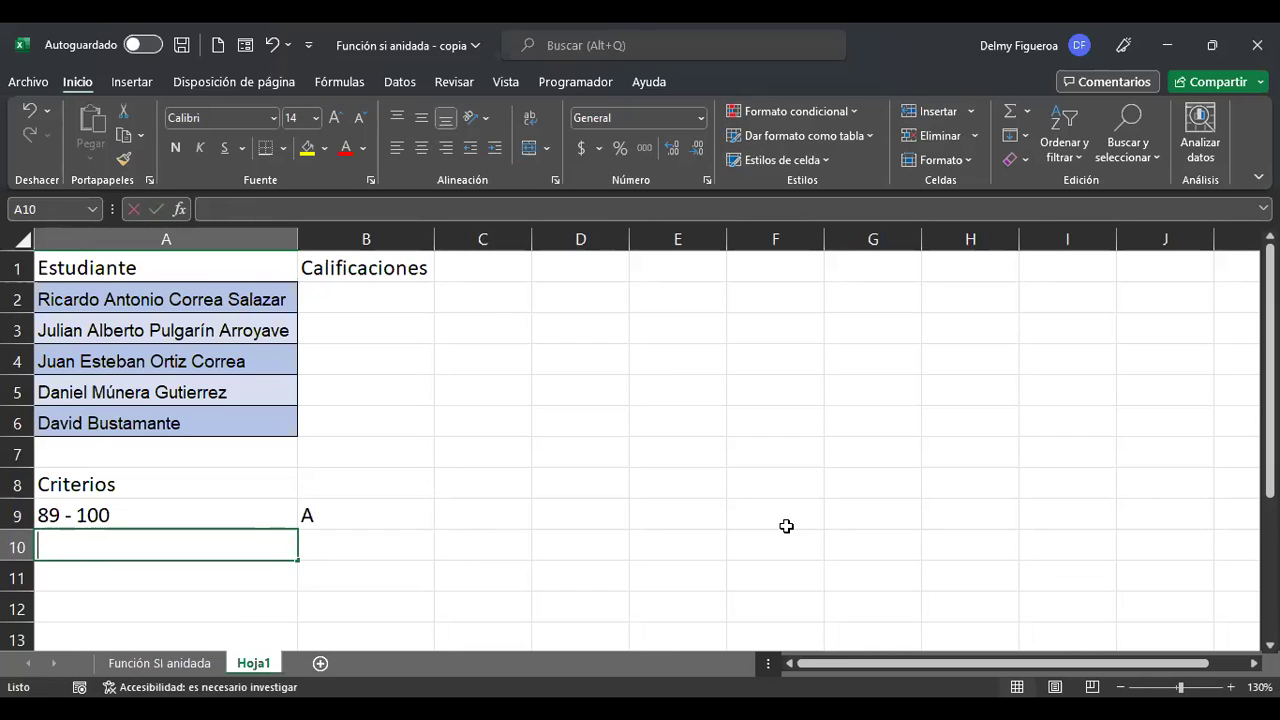
pyautogui.write('79 -')
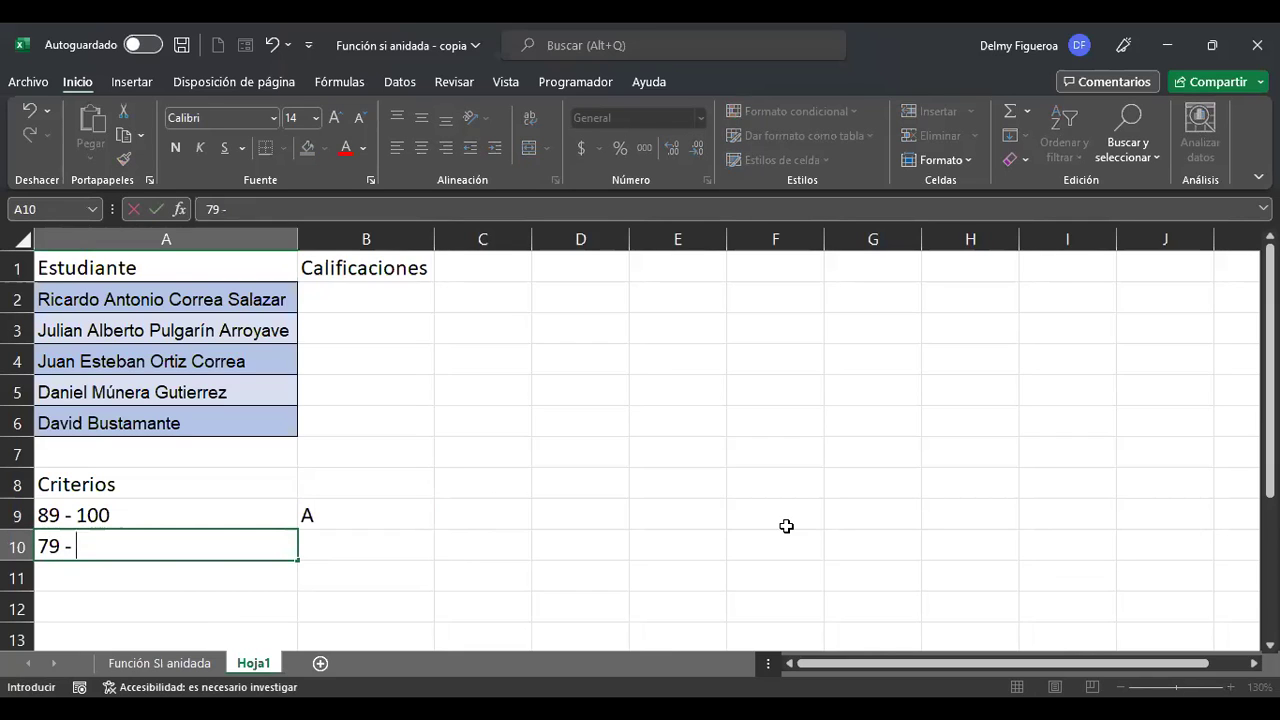
pyautogui.write(' 89')
pyautogui.press('Return')
pyautogui.press('Up')
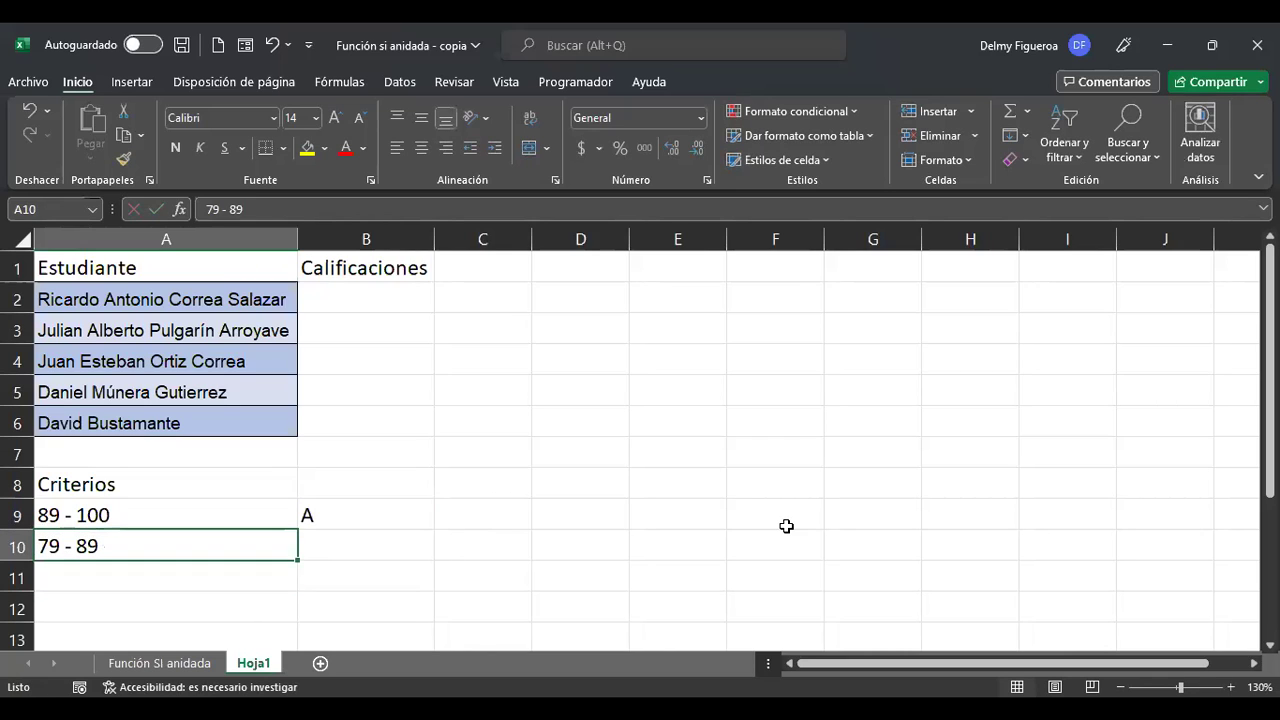
pyautogui.press('Right')
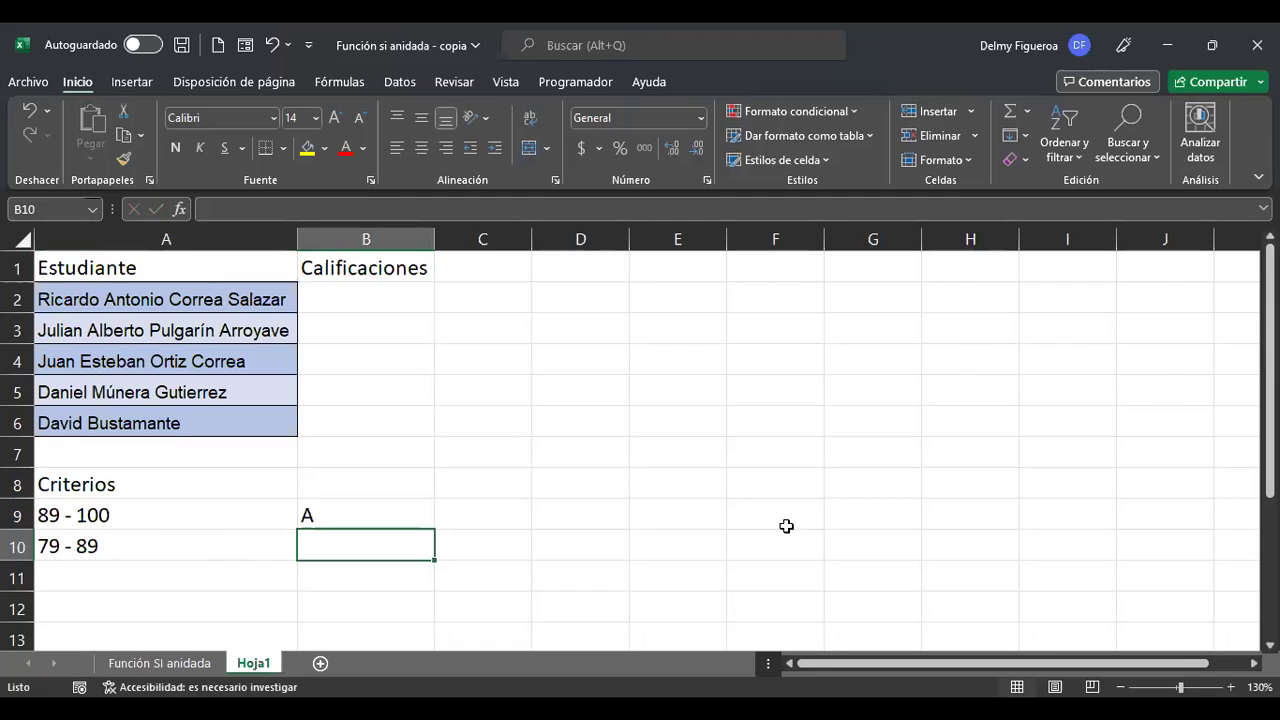
pyautogui.write('B')
pyautogui.press('Return')
# - Add the criterion "69 - 79" in A11 with the grade C in B11
pyautogui.press('Left')
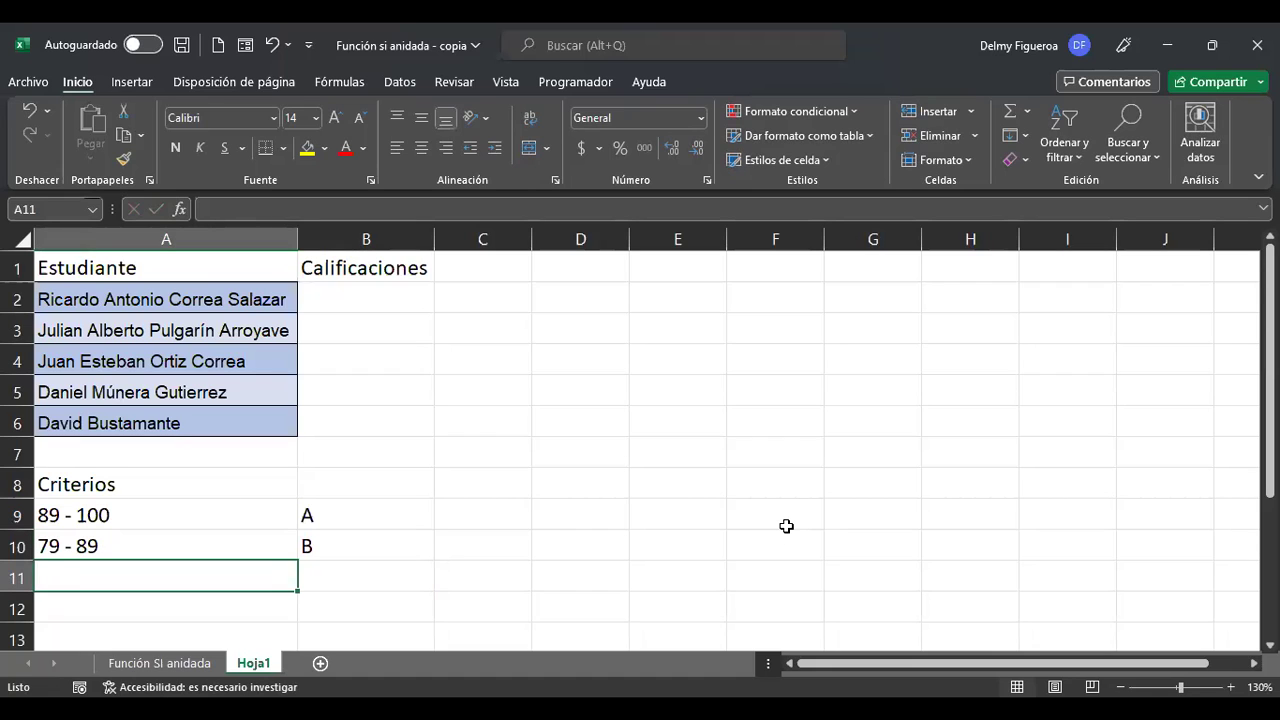
pyautogui.write('69 - 79')
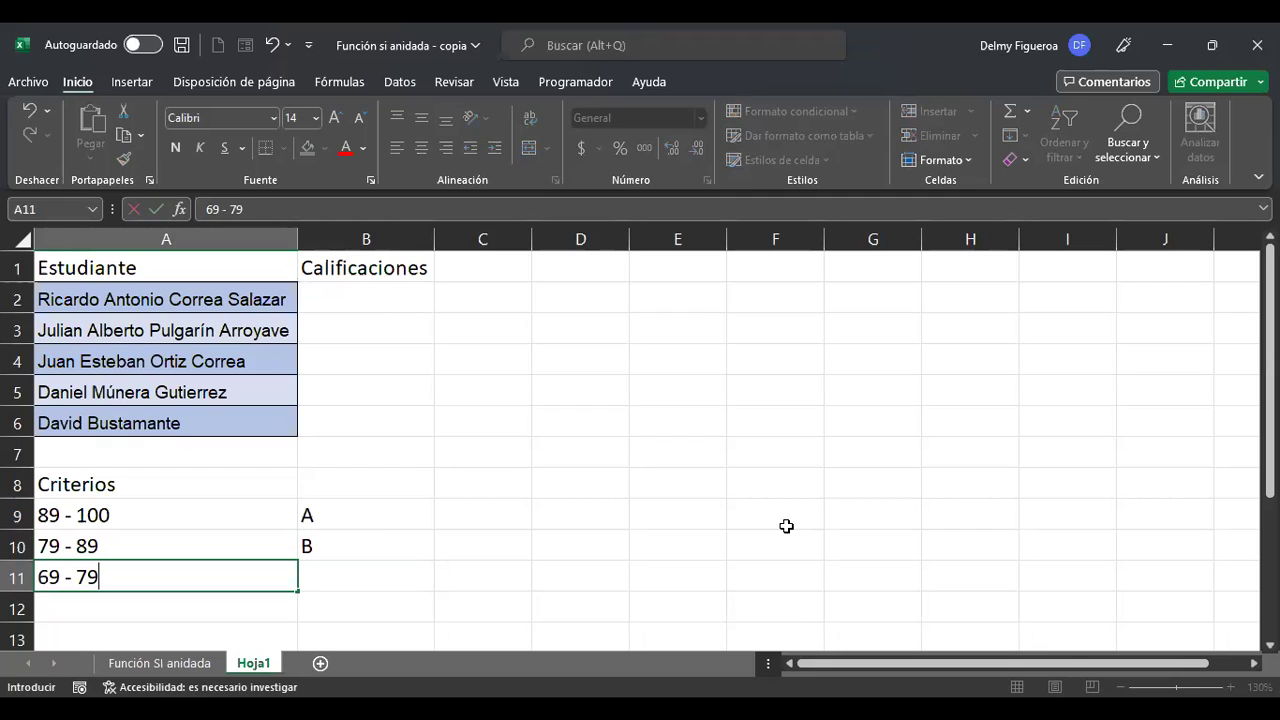
pyautogui.press('Tab')
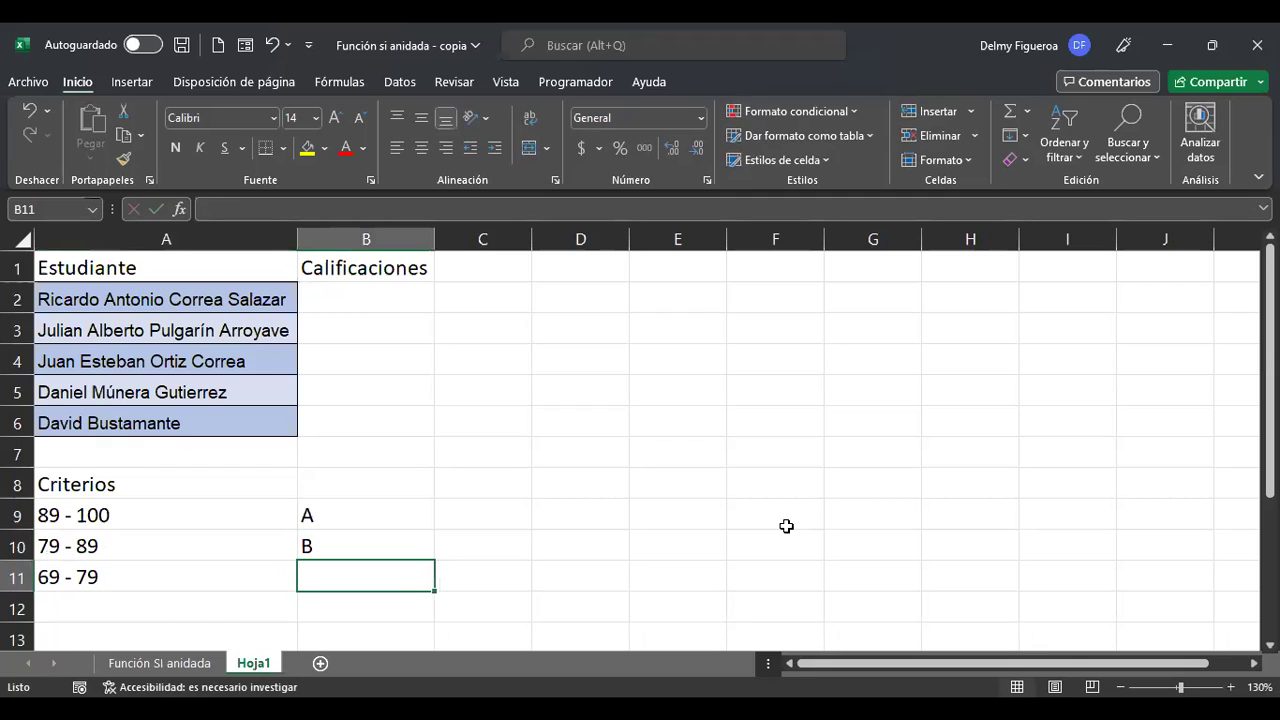
pyautogui.write('C')
pyautogui.press('Down')
# - Add the criterion "59 - 69" in A12 with the grade D in B12
pyautogui.press('Left')
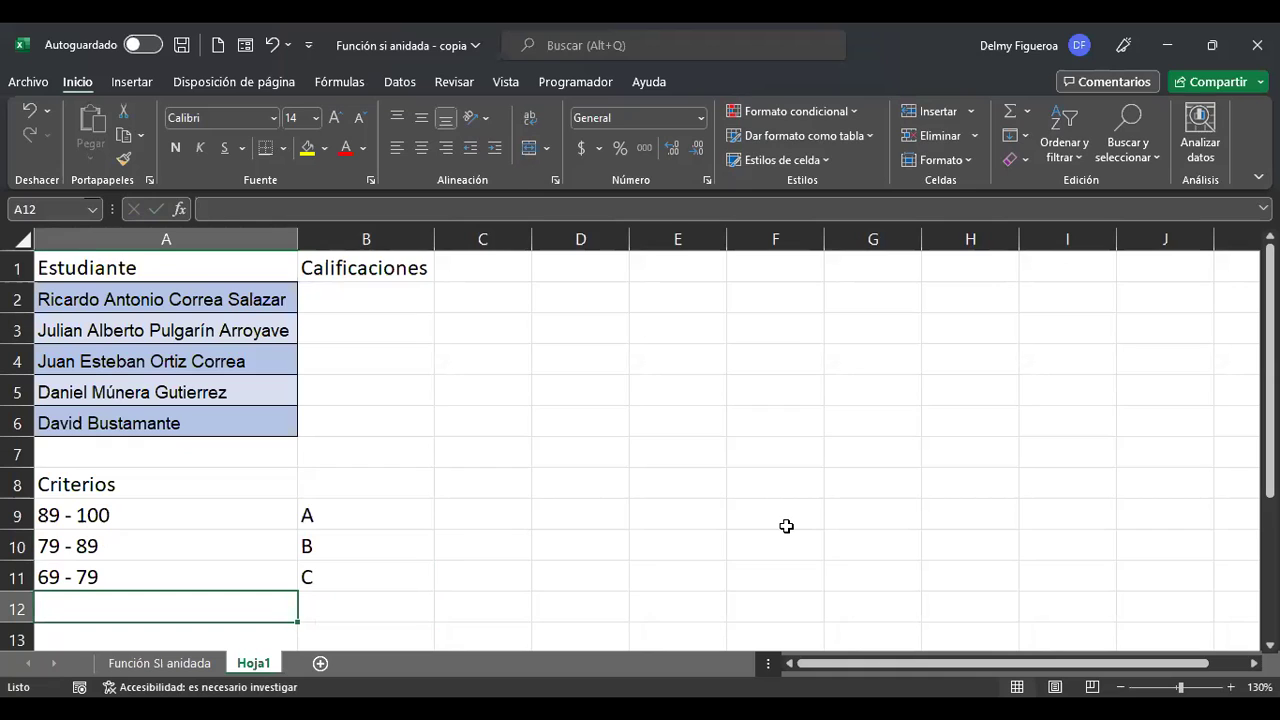
pyautogui.write('59 - 69')
pyautogui.press('Return')
pyautogui.press('Up')
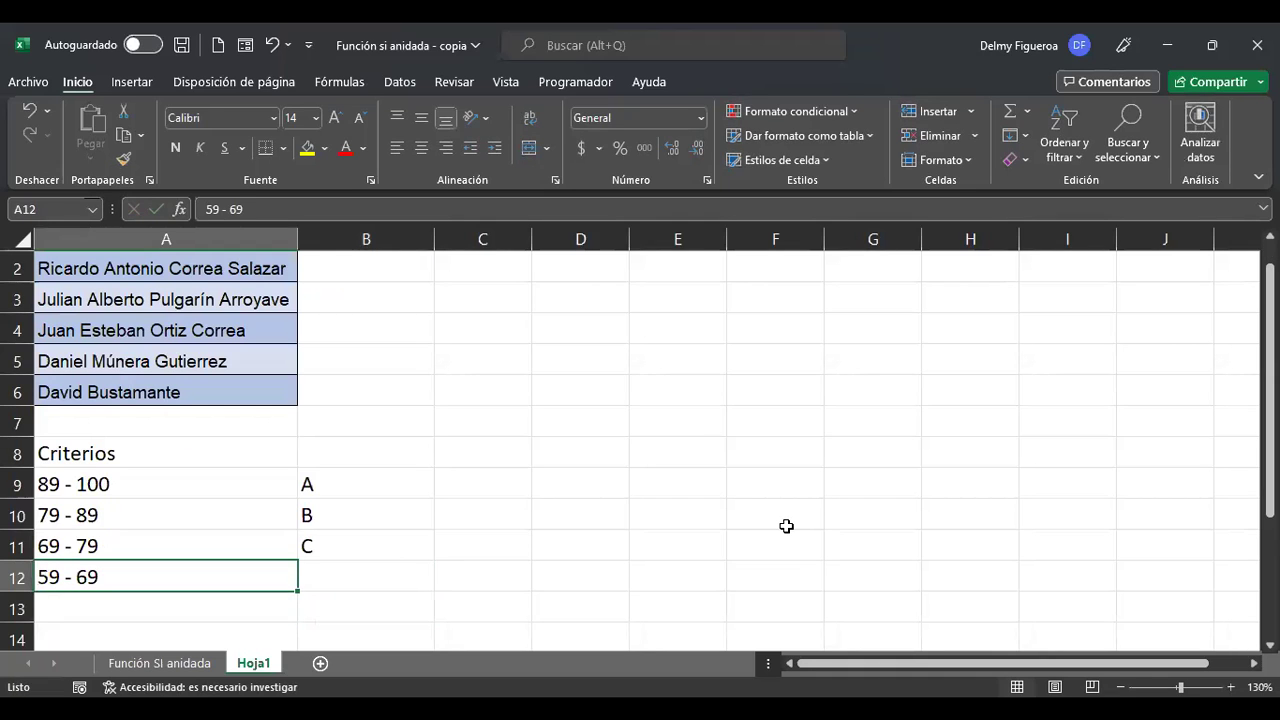
pyautogui.press('Right')
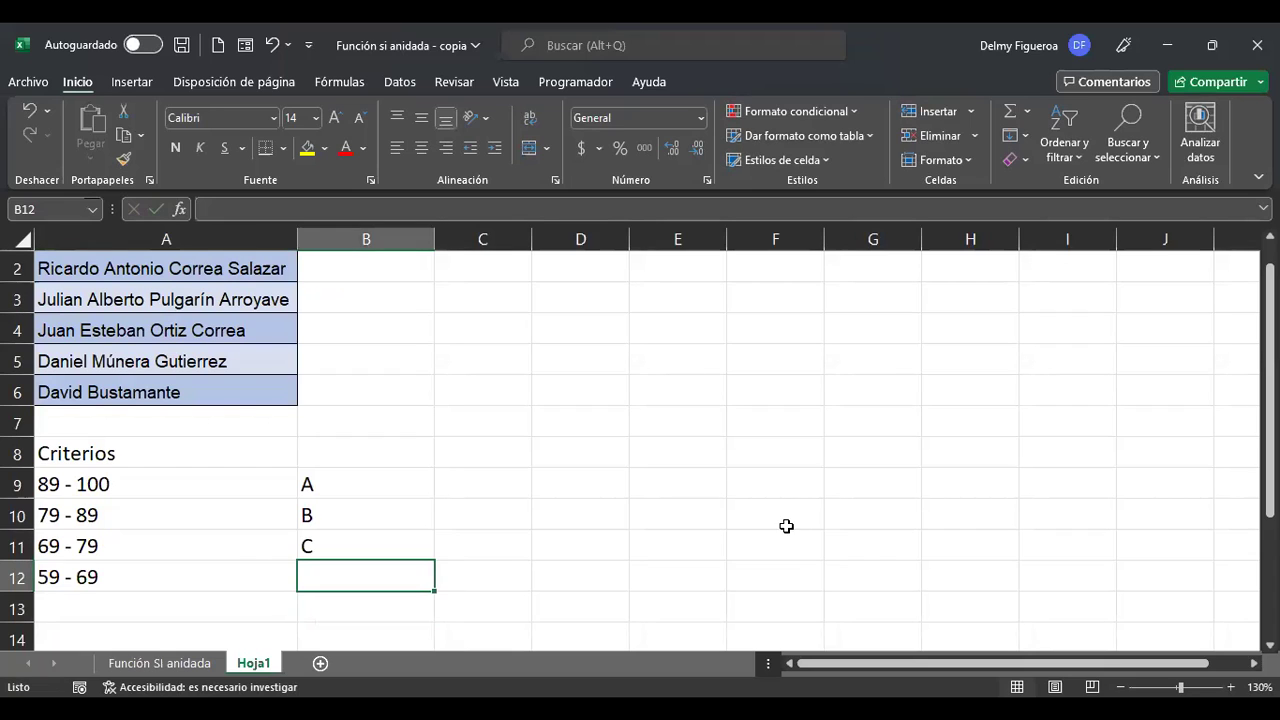
pyautogui.write('D')
pyautogui.press('Return')
# - Add the criterion "<59" in A13 with the grade F in B13
pyautogui.press('Left')
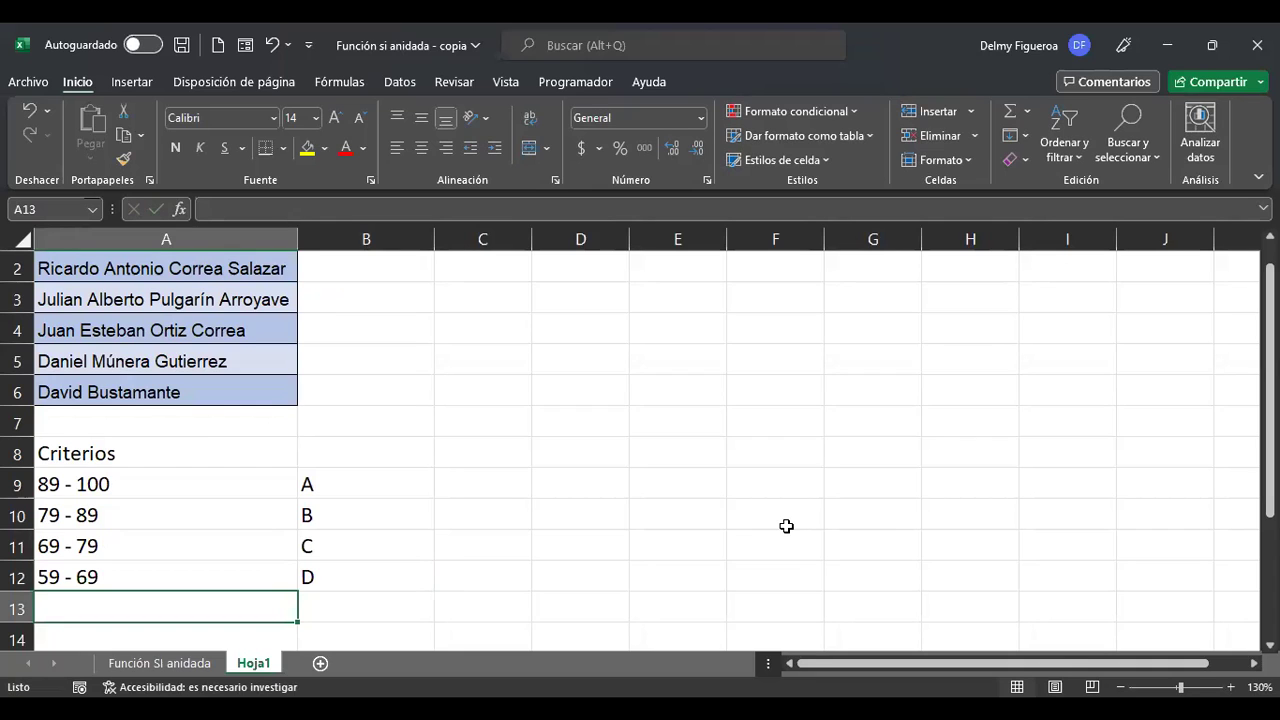
pyautogui.write('<')
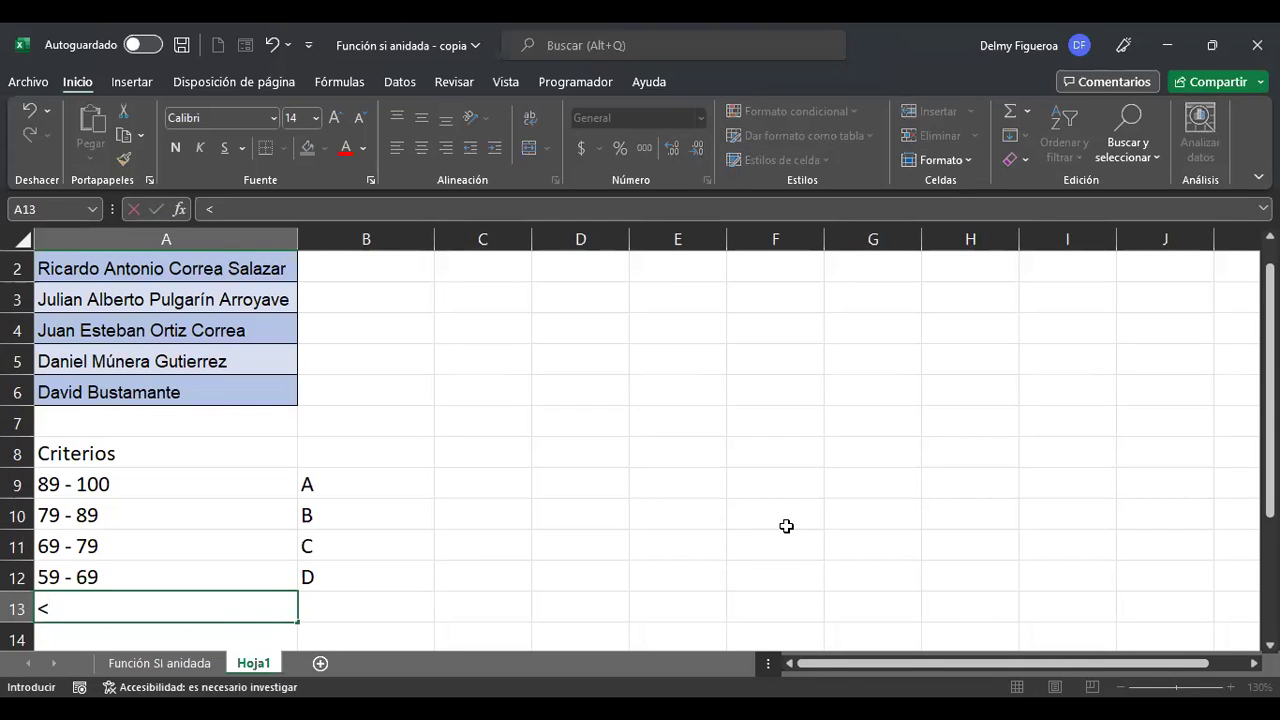
pyautogui.write('59')
pyautogui.press('Tab')
pyautogui.write('F')
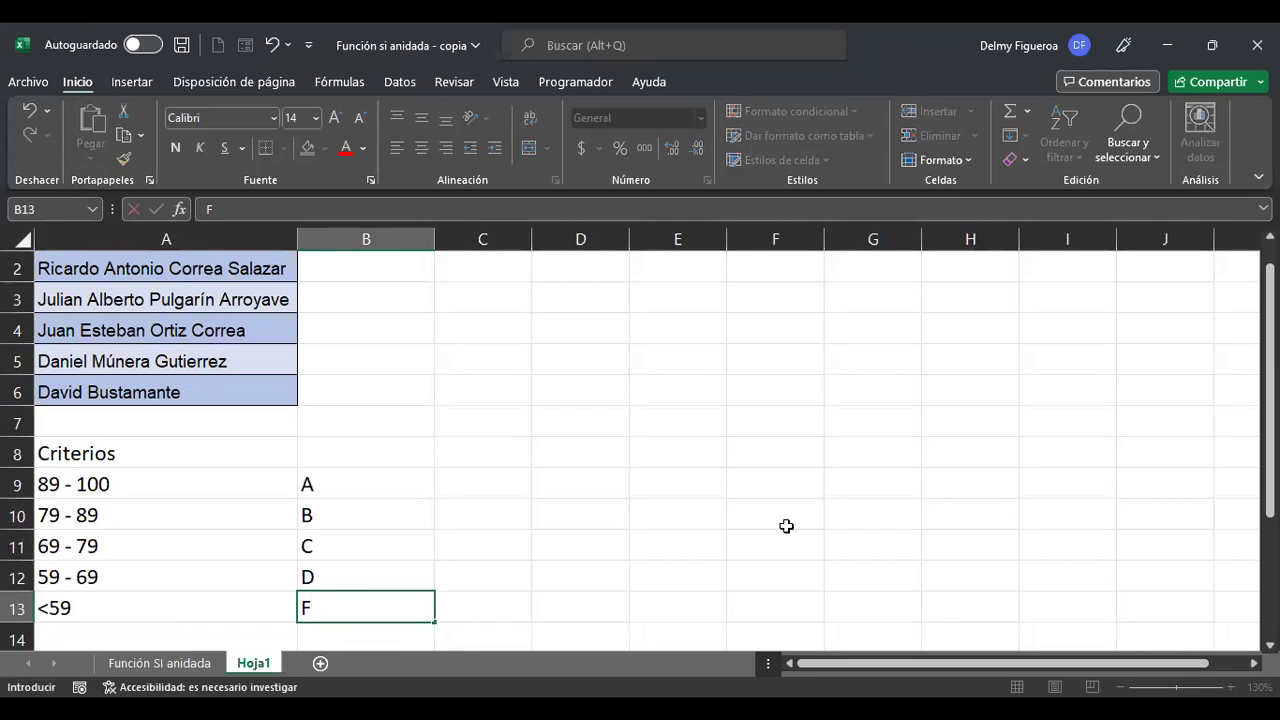
pyautogui.press('Up')
# - Enter the formula +ALEATORIO.ENTRE(0;100) in B2 to generate a random score for the first student
pyautogui.press('Up')
pyautogui.press('Up')
pyautogui.press('Up')
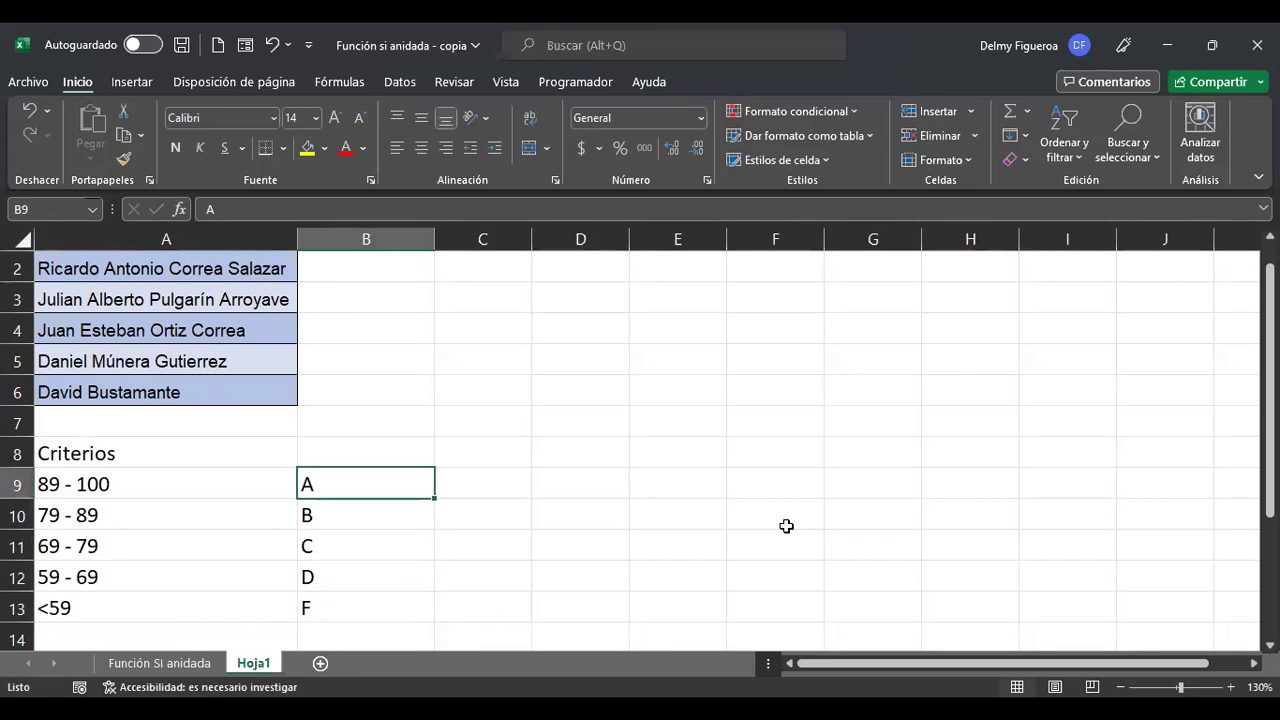
pyautogui.press('Up')
pyautogui.press('Up')
pyautogui.press('Up')
pyautogui.press('Up')
pyautogui.press('Up')
pyautogui.press('Up')
pyautogui.press('Up')
pyautogui.press('Up')
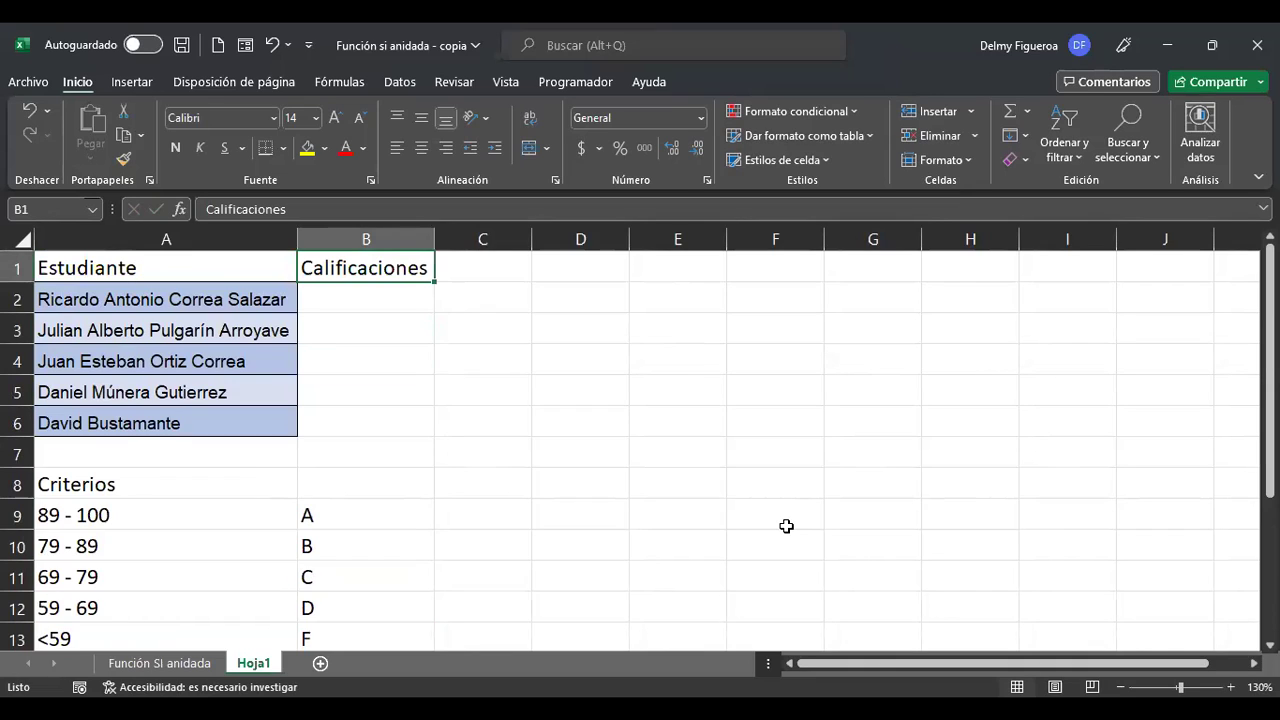
pyautogui.press('Down')
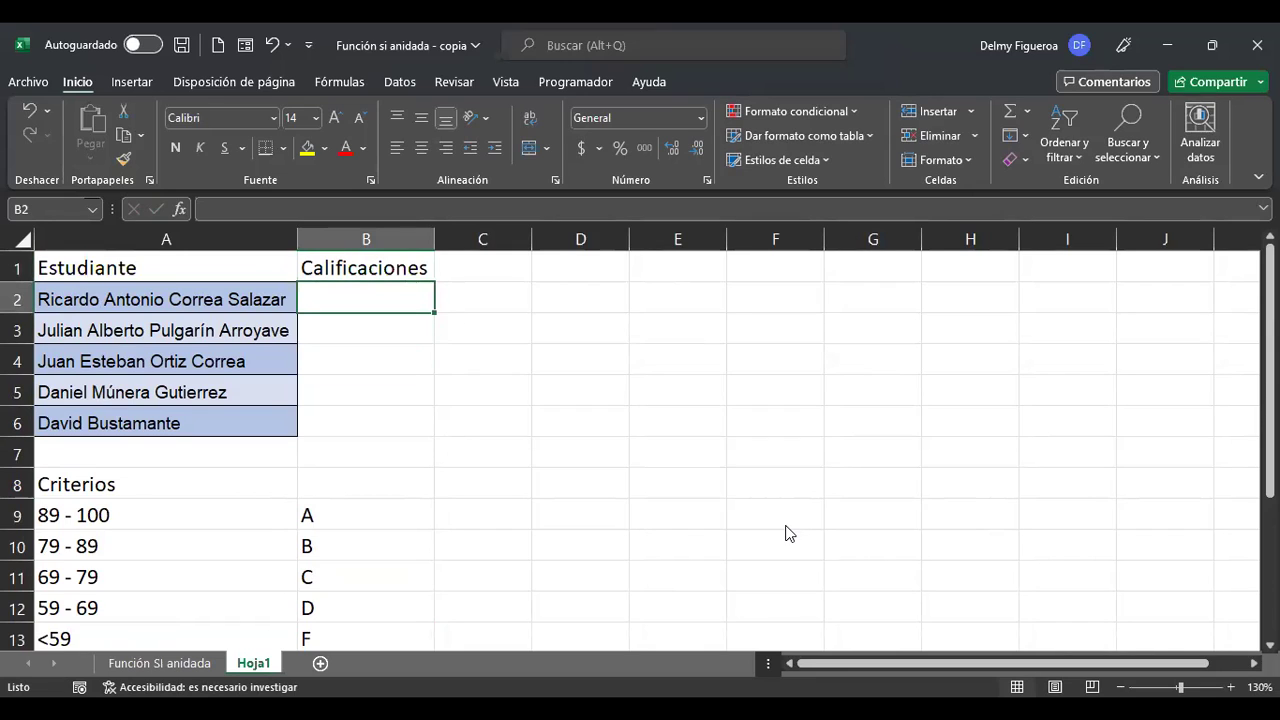
pyautogui.write('+')
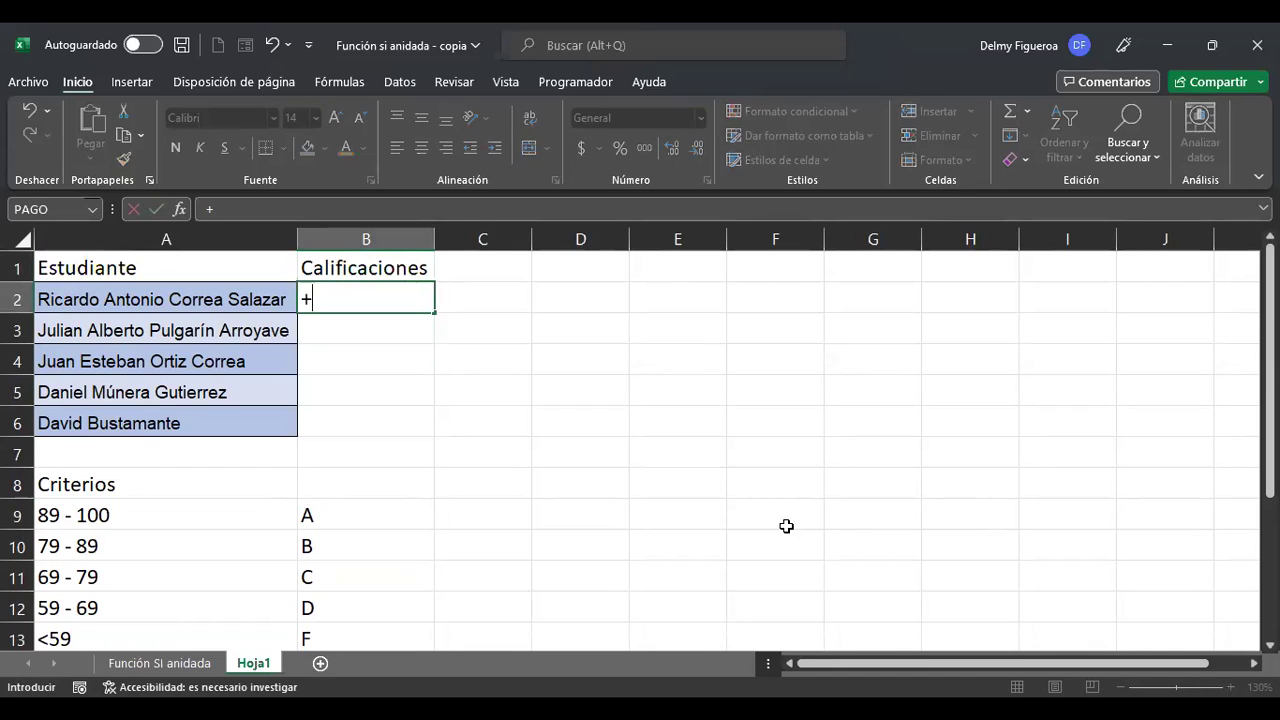
pyautogui.write('alea')
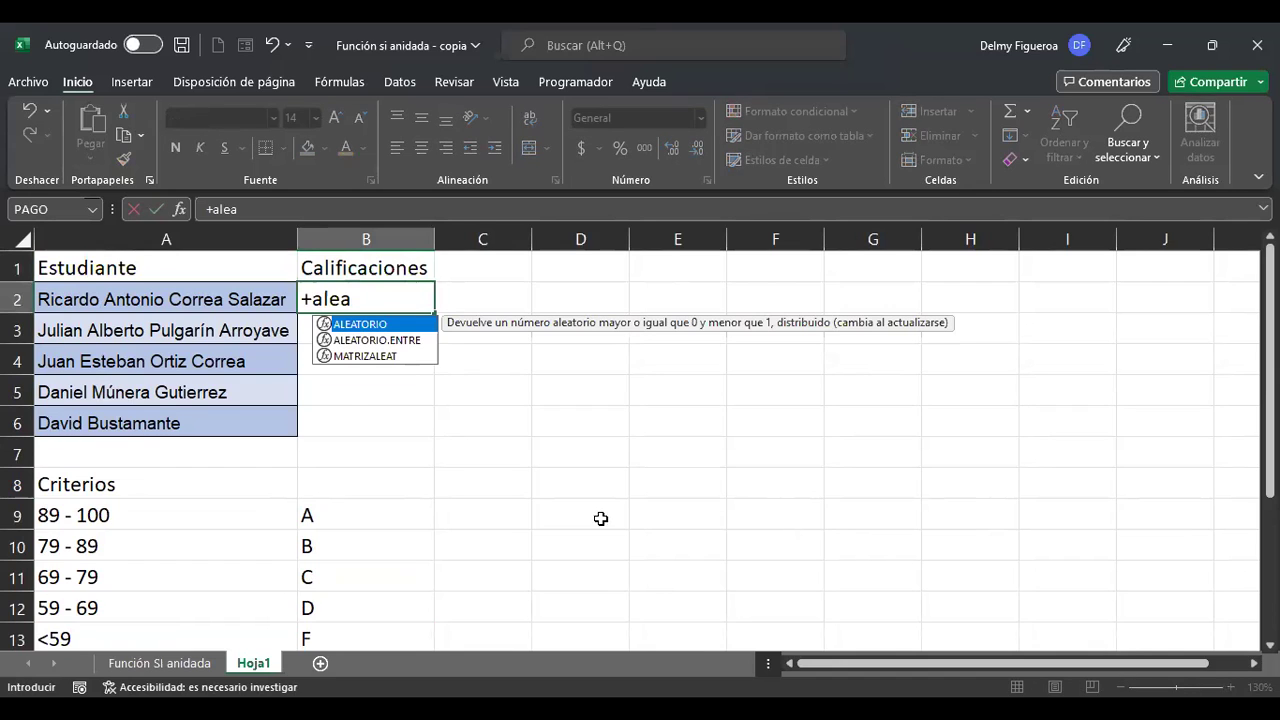
pyautogui.doubleClick(415, 341)
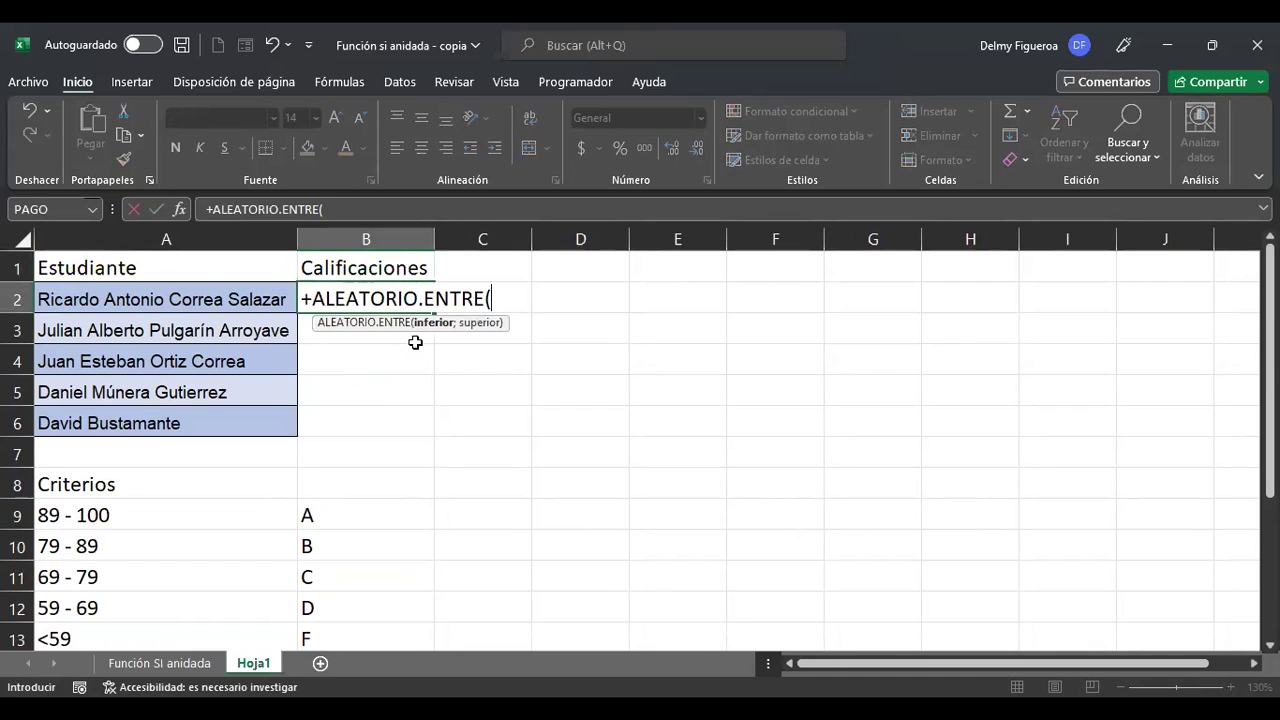
pyautogui.write('0;100')
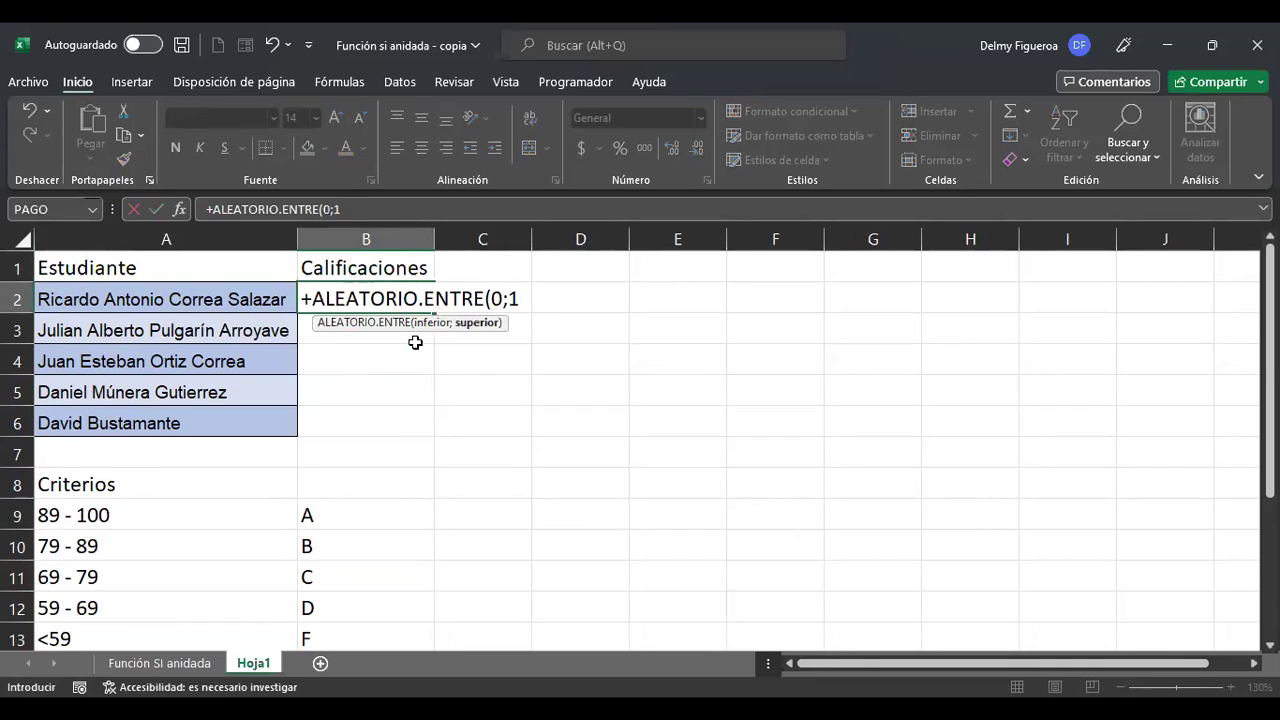
pyautogui.press('Return')
# - Copy the random score formula from B2 to B3:B6 for the remaining students
pyautogui.press('Up')
pyautogui.hotkey('ctrl', 'c')
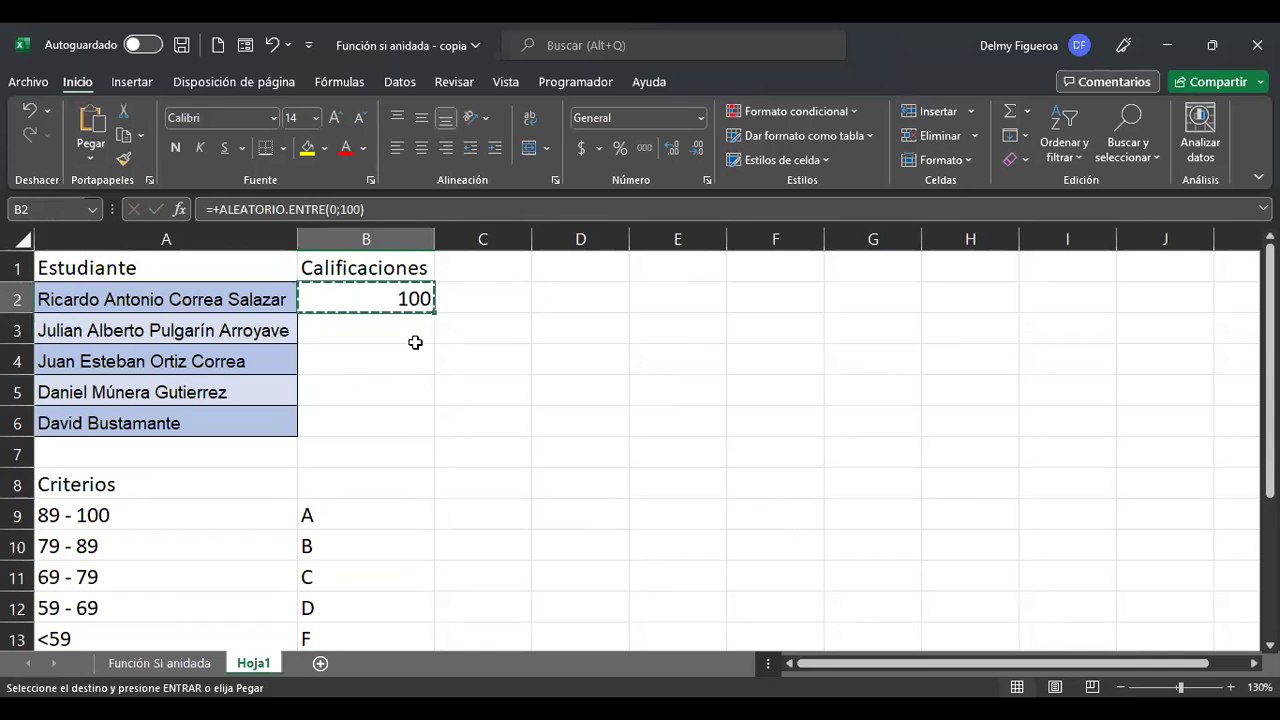
pyautogui.press('Down')
pyautogui.hotkey('shift', 'Down')
pyautogui.hotkey('shift', 'Down')
pyautogui.hotkey('shift', 'Down')
pyautogui.hotkey('ctrl', 'v')
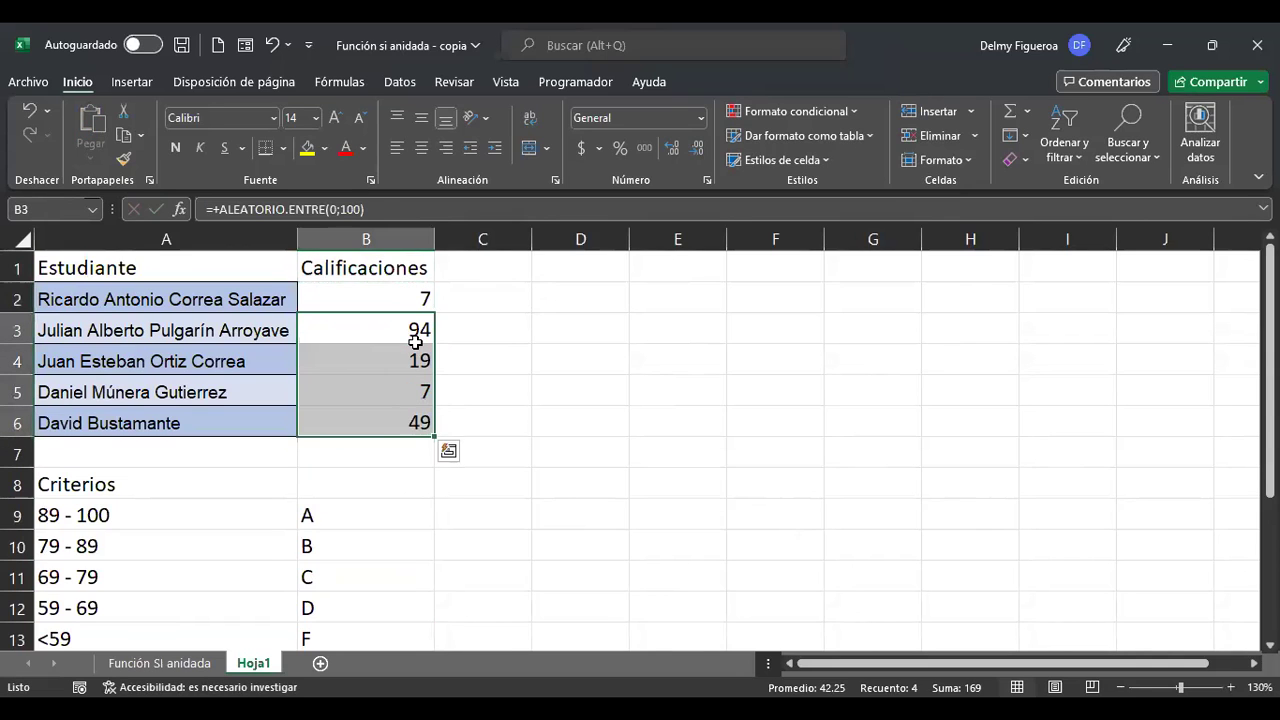
# - Replace the random formulas in B2:B6 with their fixed values and center the scores
pyautogui.press('Up')
pyautogui.hotkey('shift', 'Down')
pyautogui.hotkey('shift', 'Down')
pyautogui.hotkey('shift', 'Down')
pyautogui.hotkey('shift', 'Down')
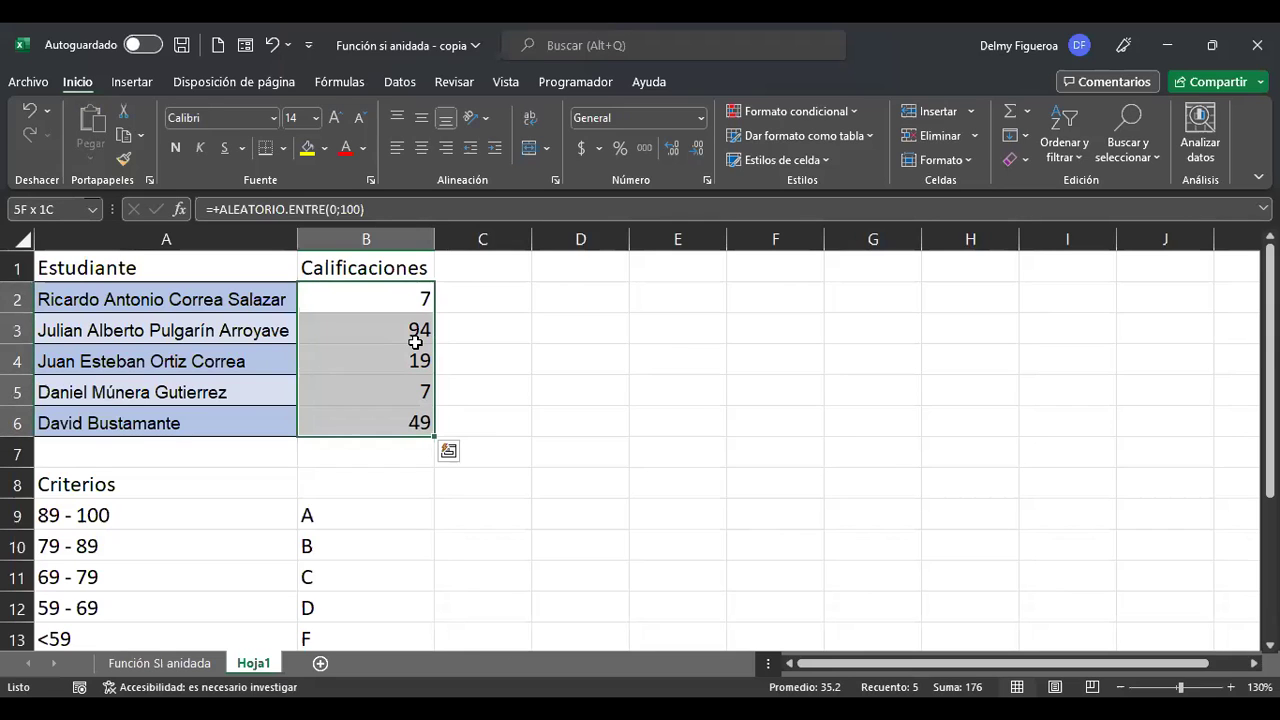
pyautogui.hotkey('ctrl', 'c')
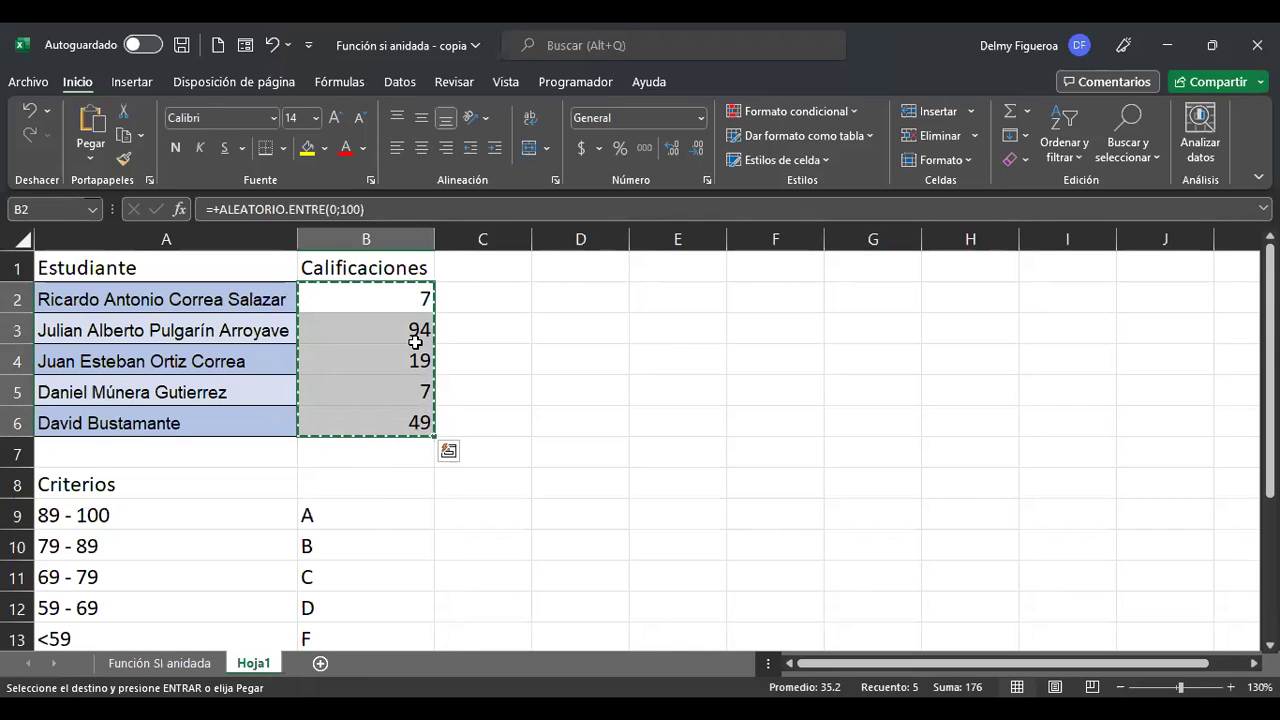
pyautogui.rightClick(416, 342)
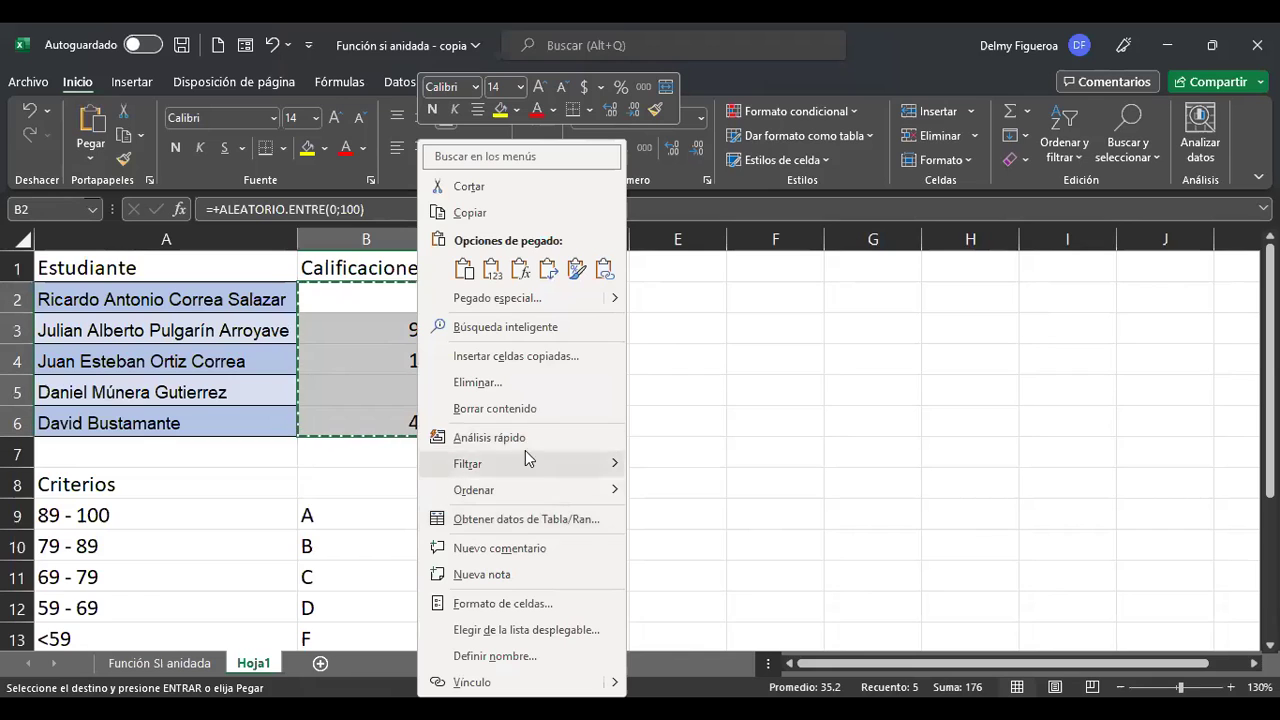
pyautogui.click(491, 270)
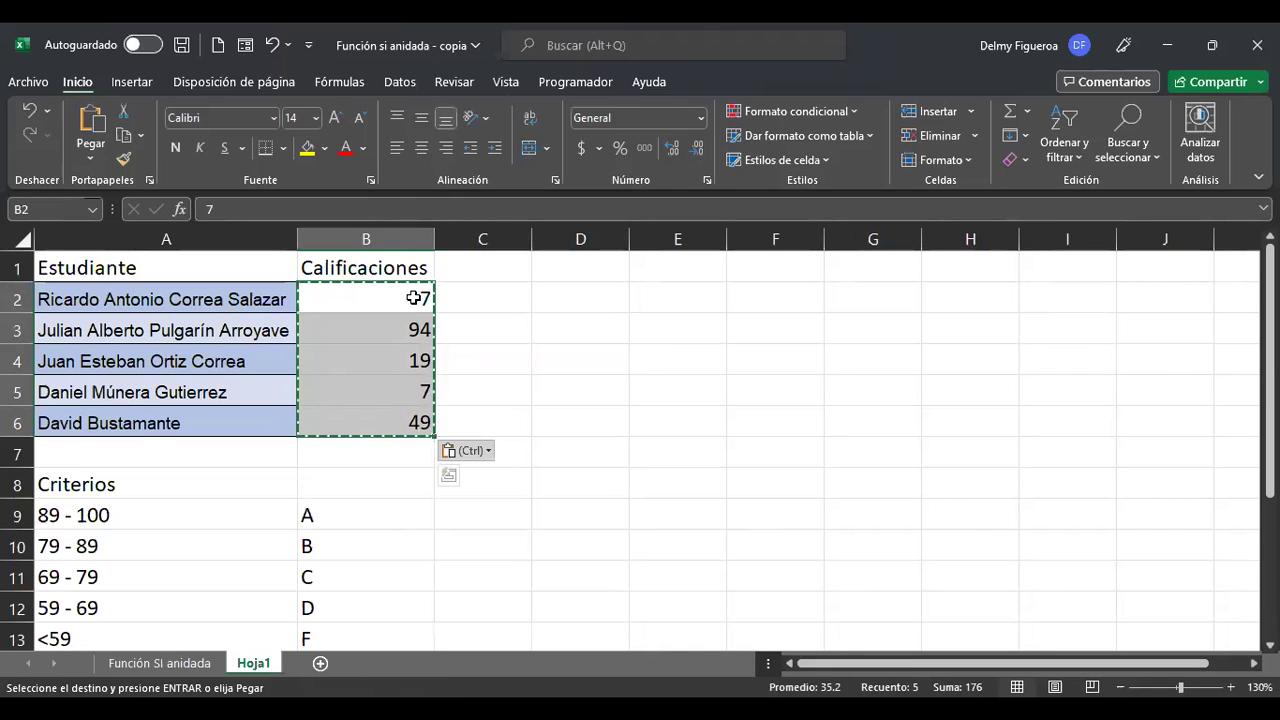
pyautogui.click(421, 148)
# - Enter the column heading "Resultado" in C1, beside Calificaciones
pyautogui.click(481, 266)
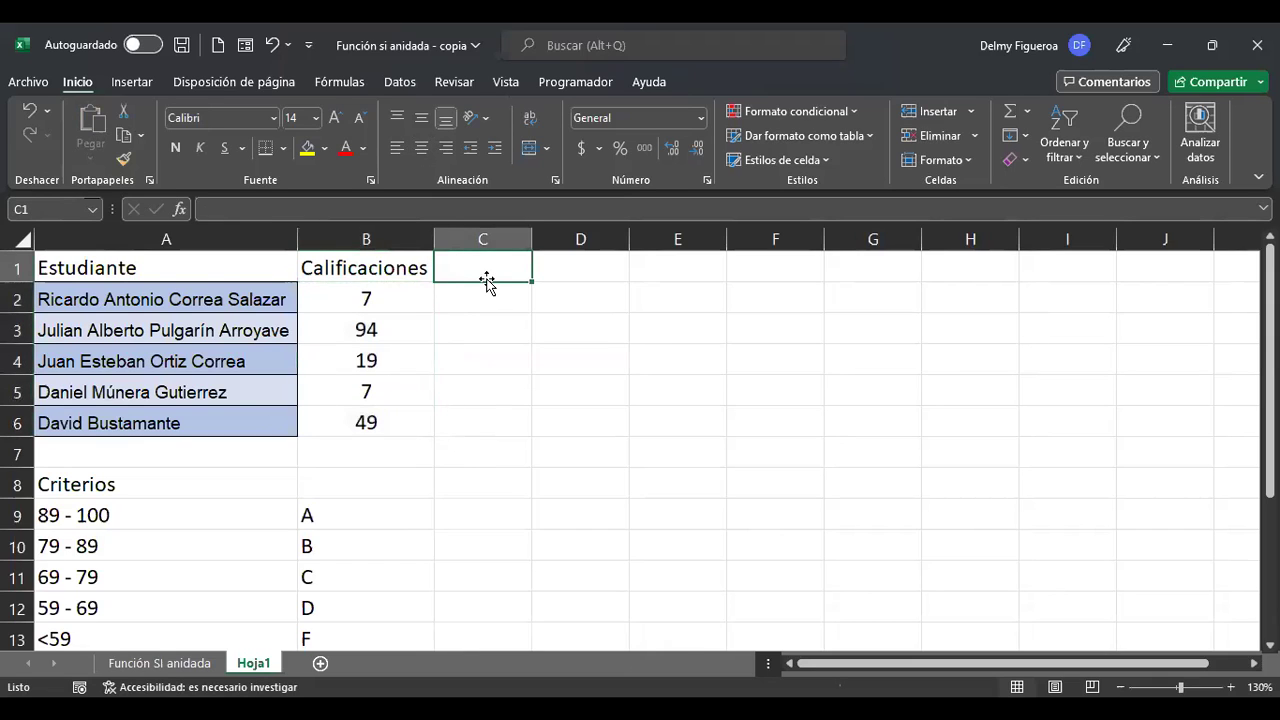
pyautogui.write('Resultado')
pyautogui.press('Return')
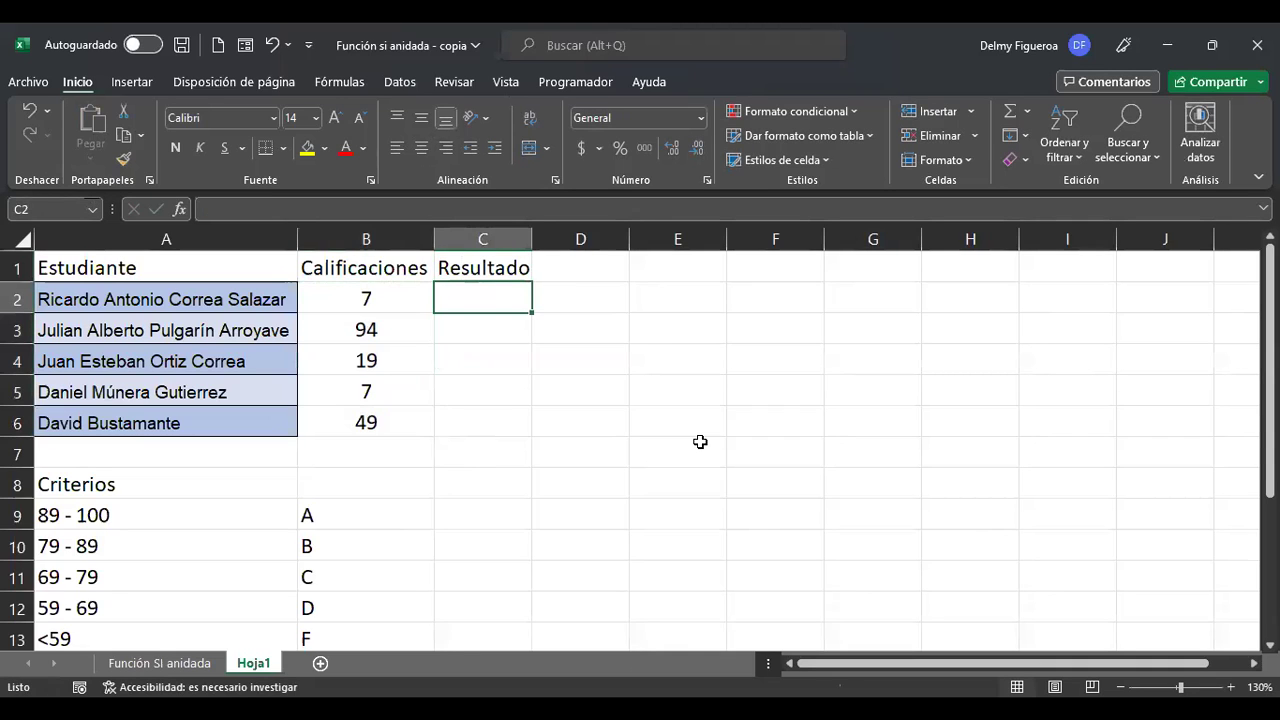
pyautogui.press('Left')
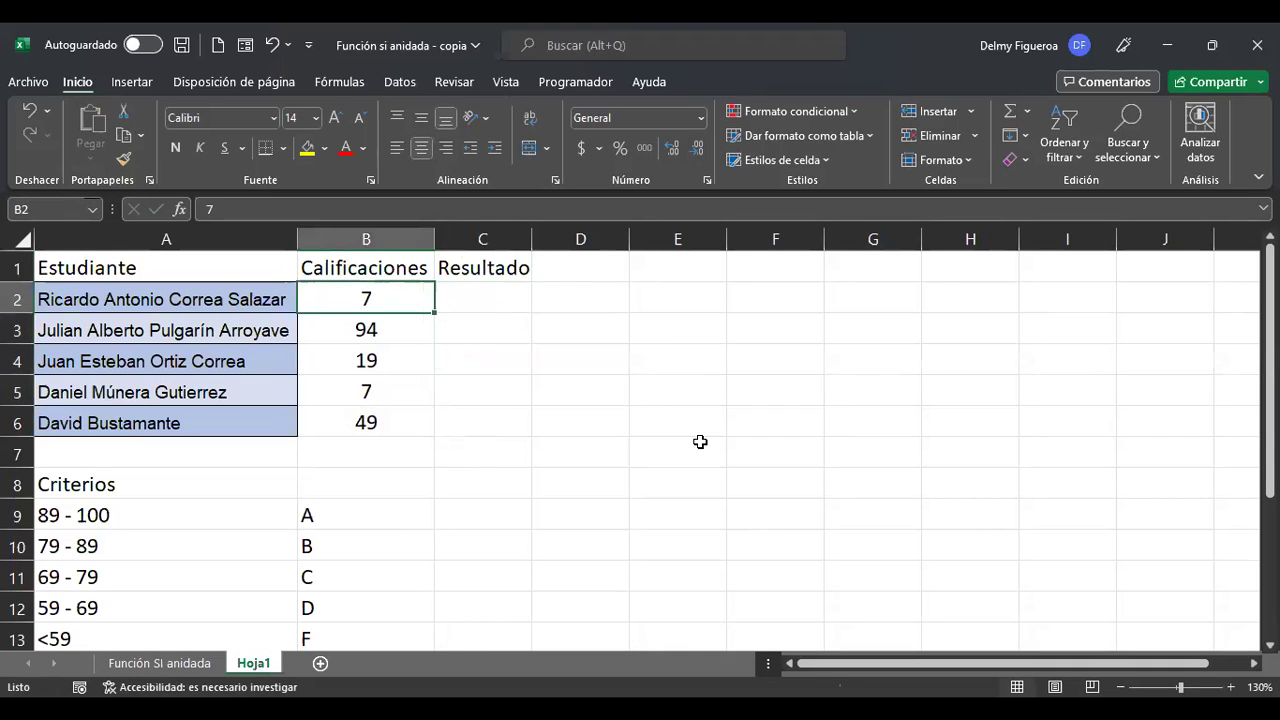
pyautogui.press('Right')
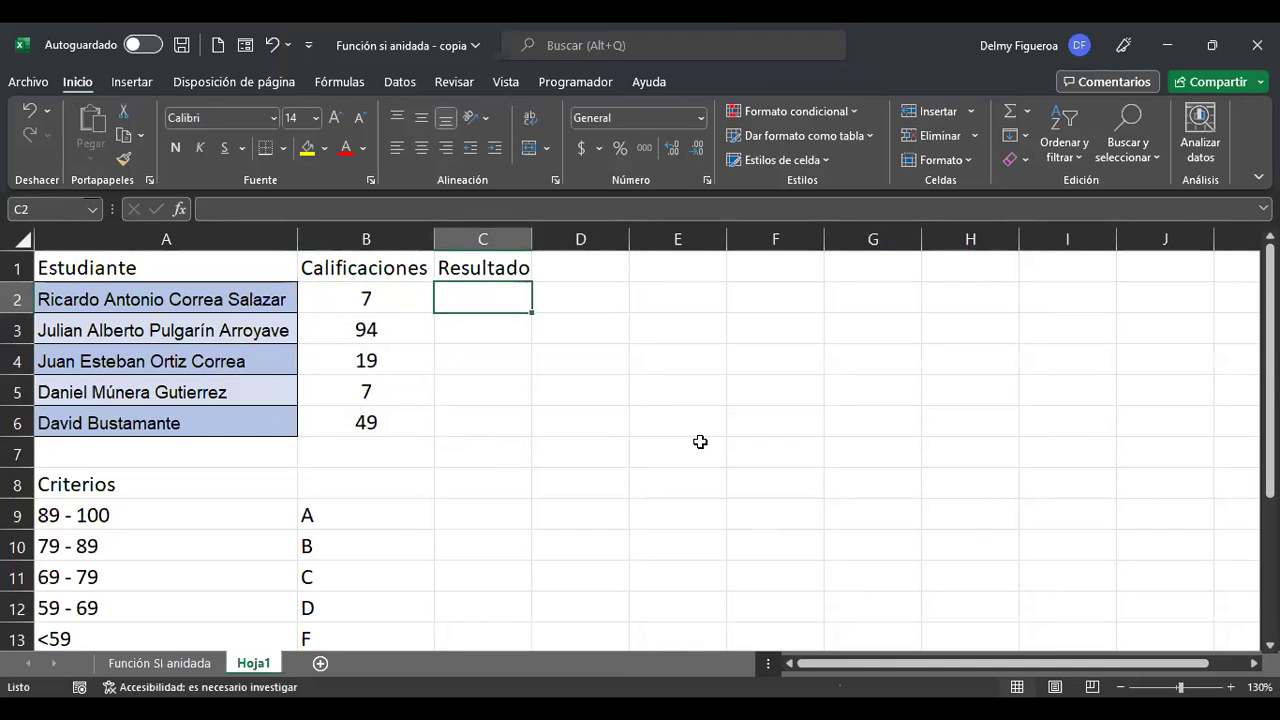
pyautogui.press('Down')
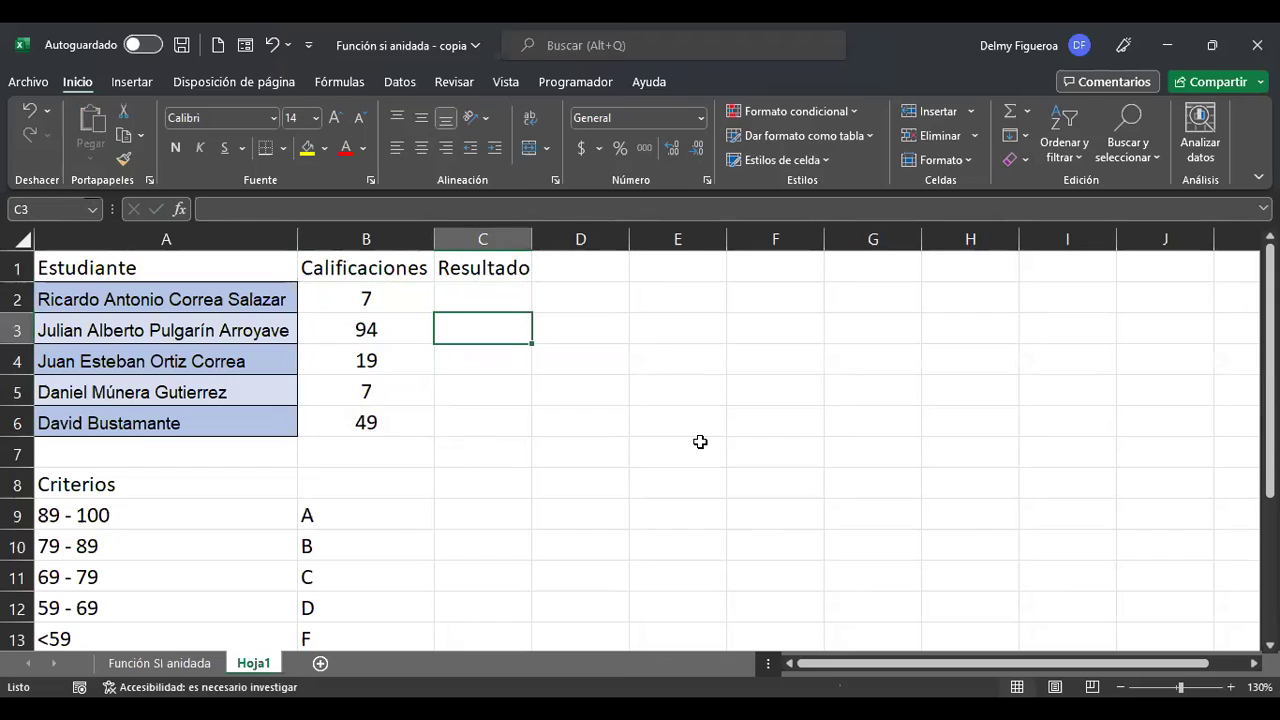
# - Begin an SI formula in C2 that returns "A" when the score in B2 is greater than 89
pyautogui.press('Down')
pyautogui.press('Down')
pyautogui.press('Down')
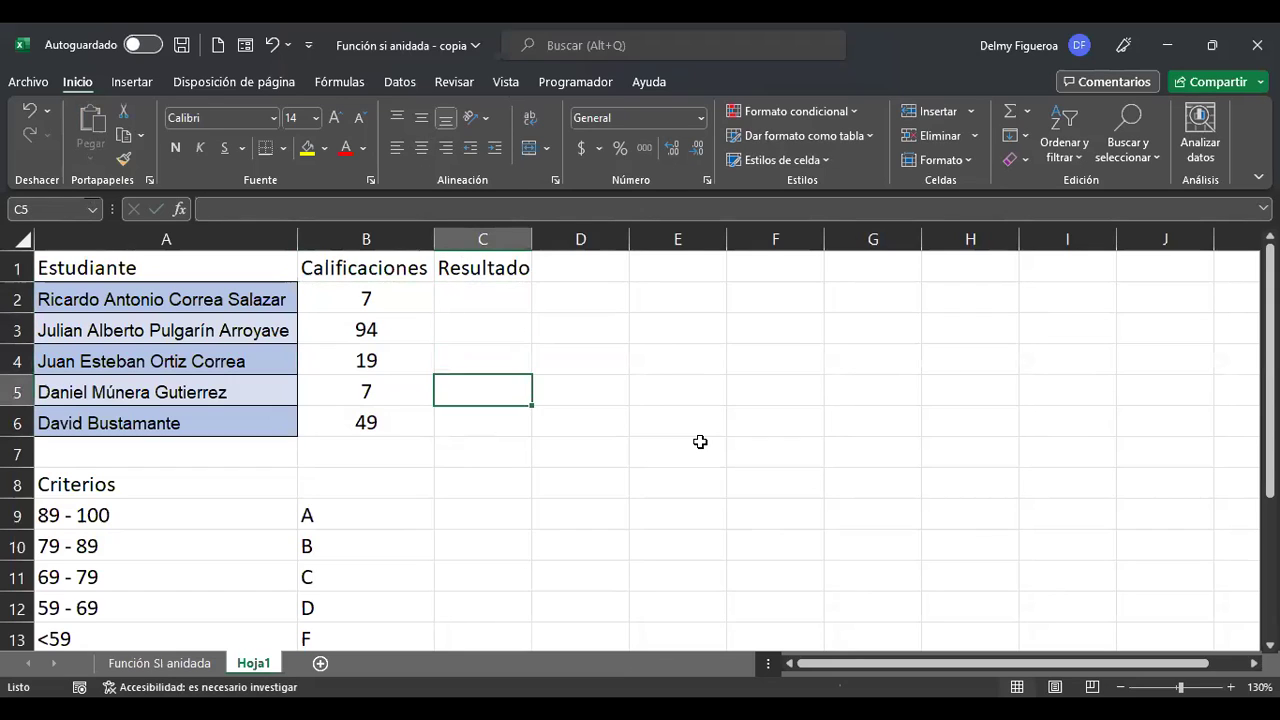
pyautogui.press('Up')
pyautogui.press('Up')
pyautogui.press('Up')
pyautogui.press('Up')
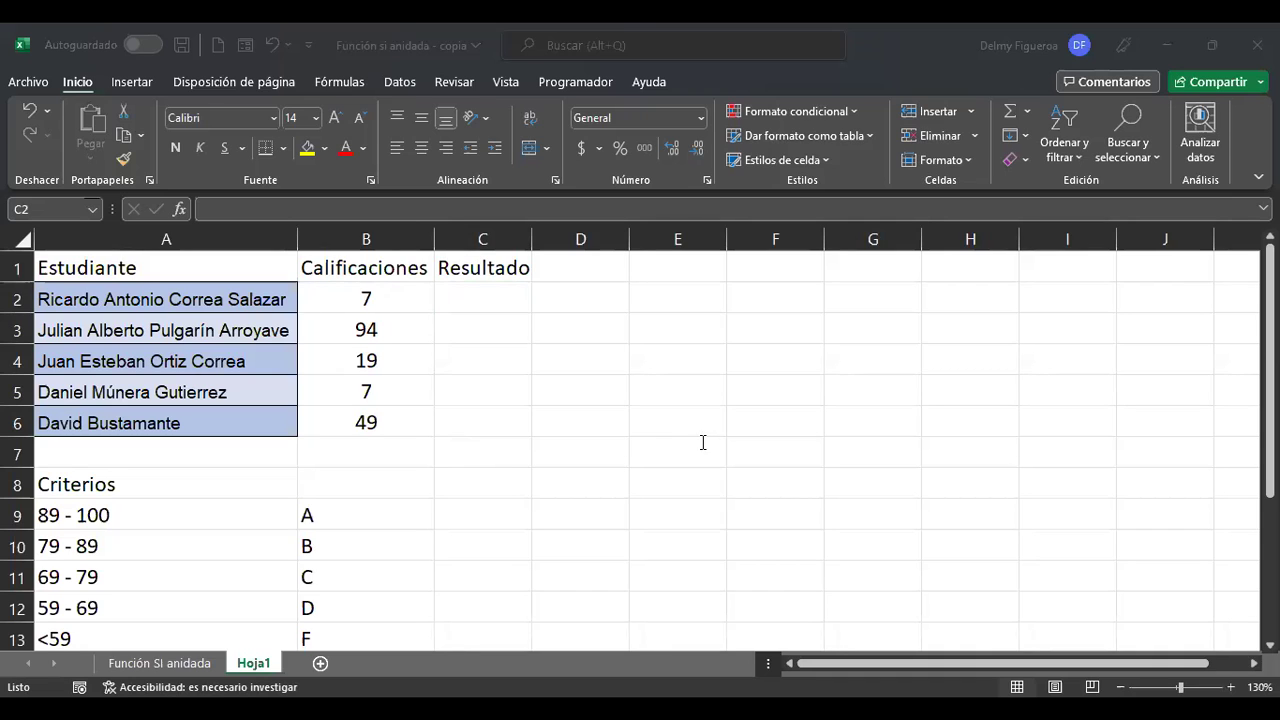
pyautogui.write('+si')
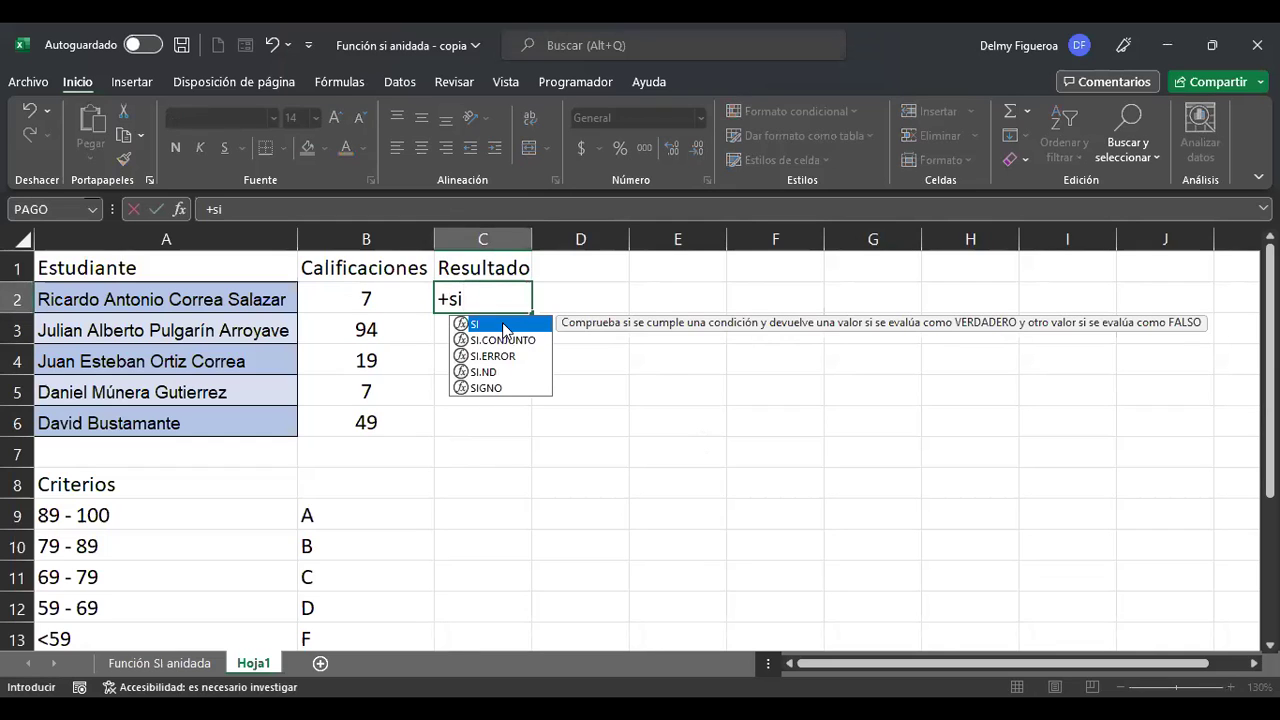
pyautogui.press('Tab')
pyautogui.click(387, 300)
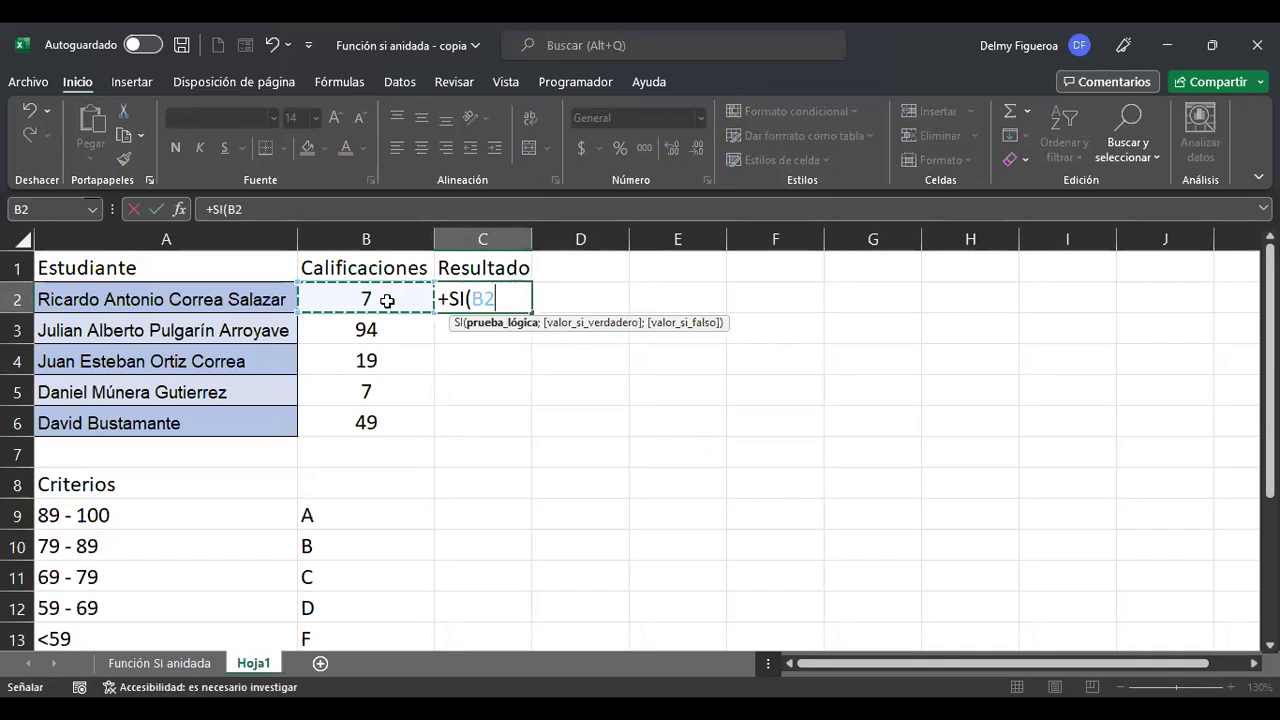
pyautogui.write('>')
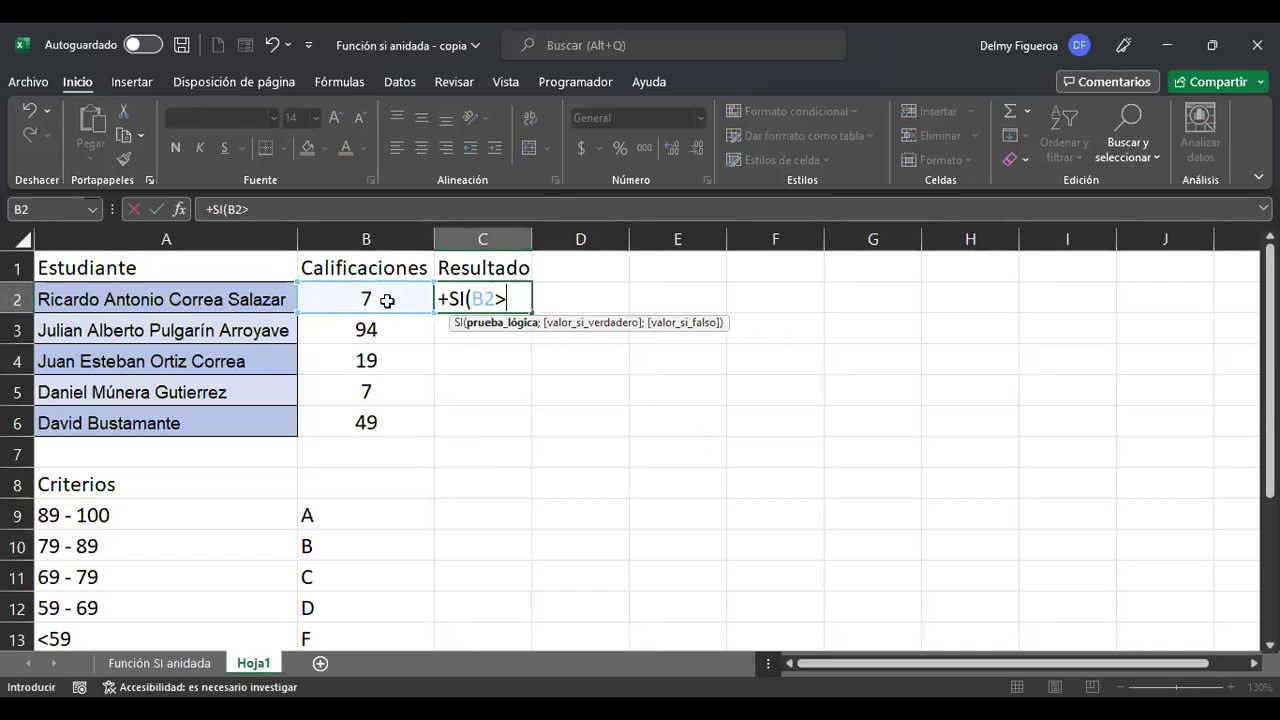
pyautogui.write('89;"A"')
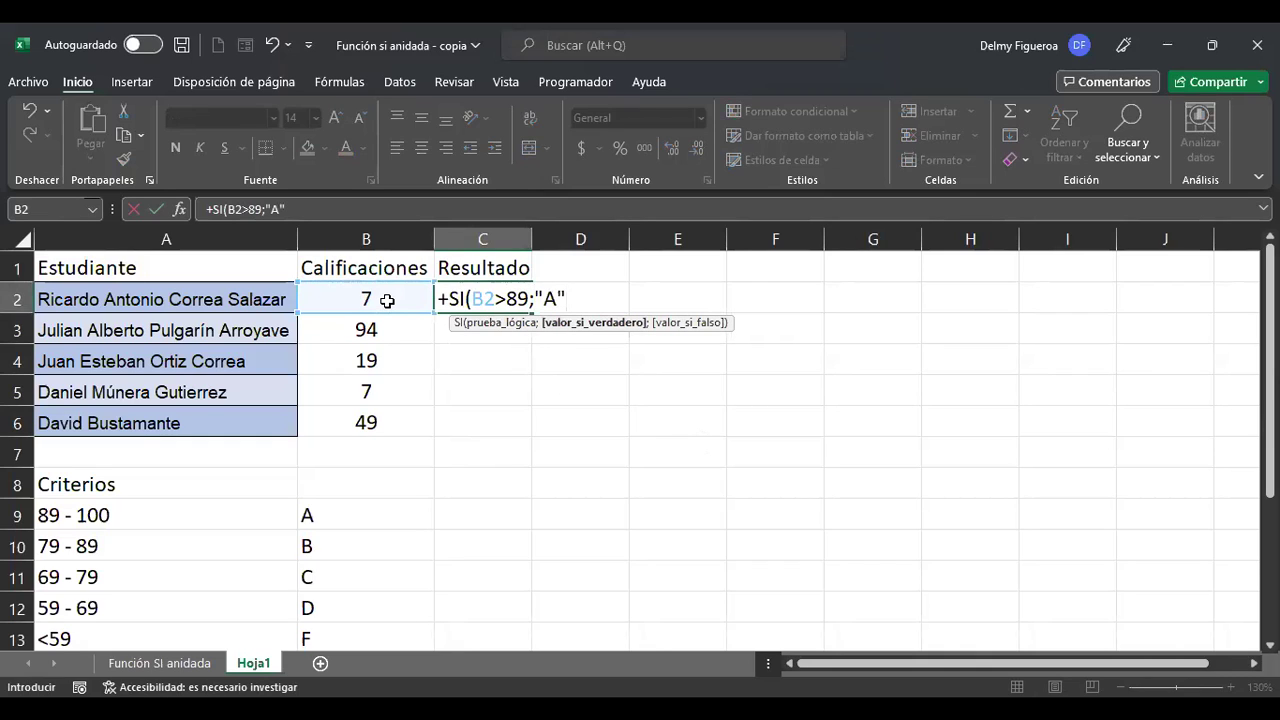
pyautogui.write(';')
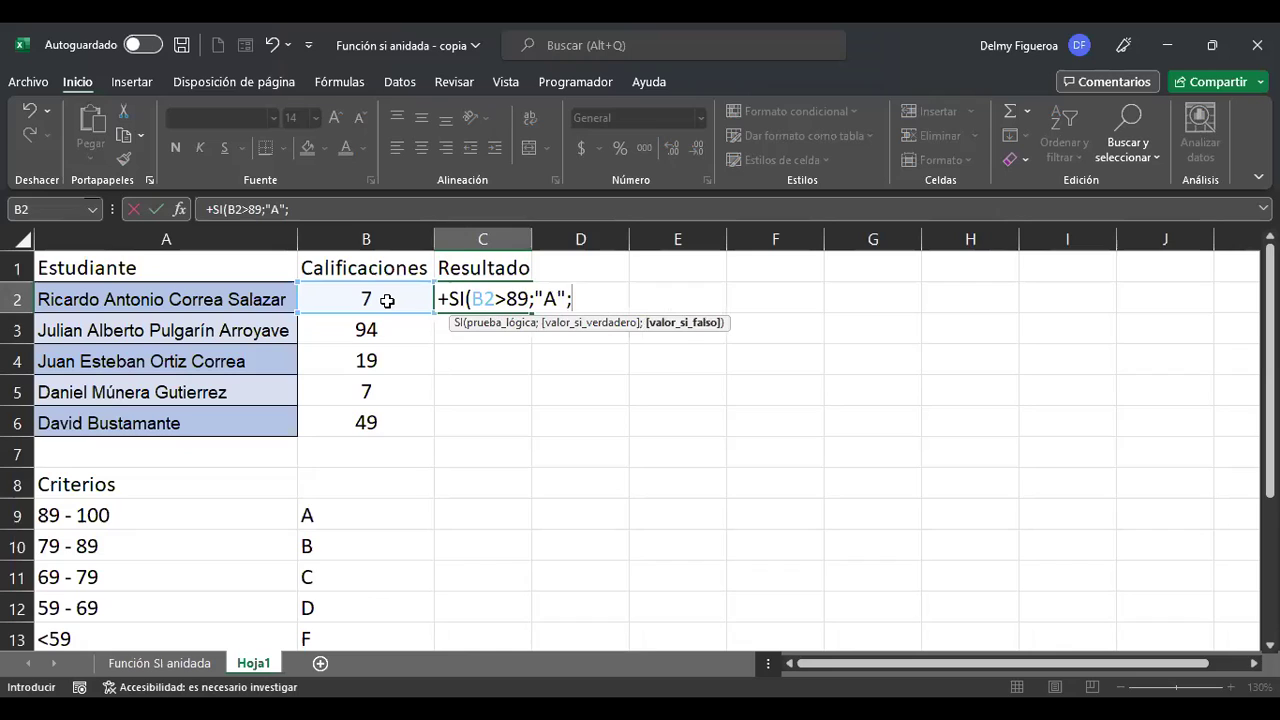
# - Nest two further SI conditions in the C2 formula, returning "B" when B2>79 and "C" when B2>69
pyautogui.write('si(')
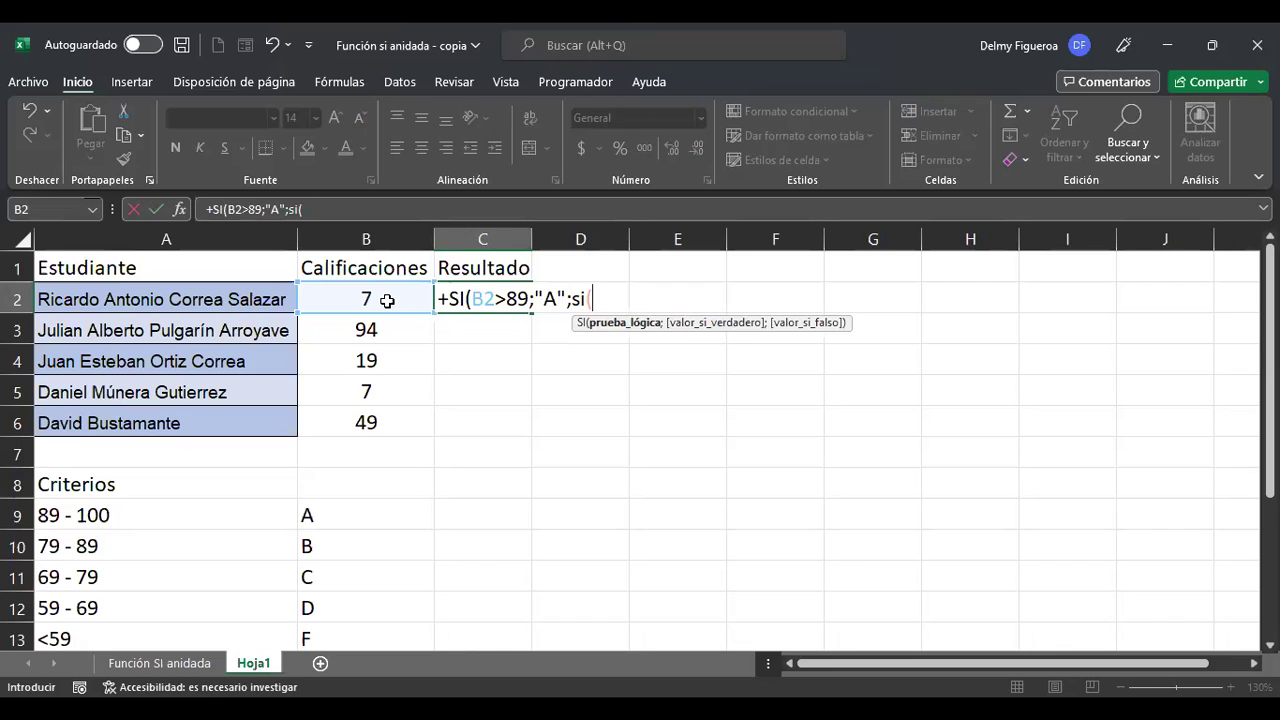
pyautogui.write('b2>79;"B"')
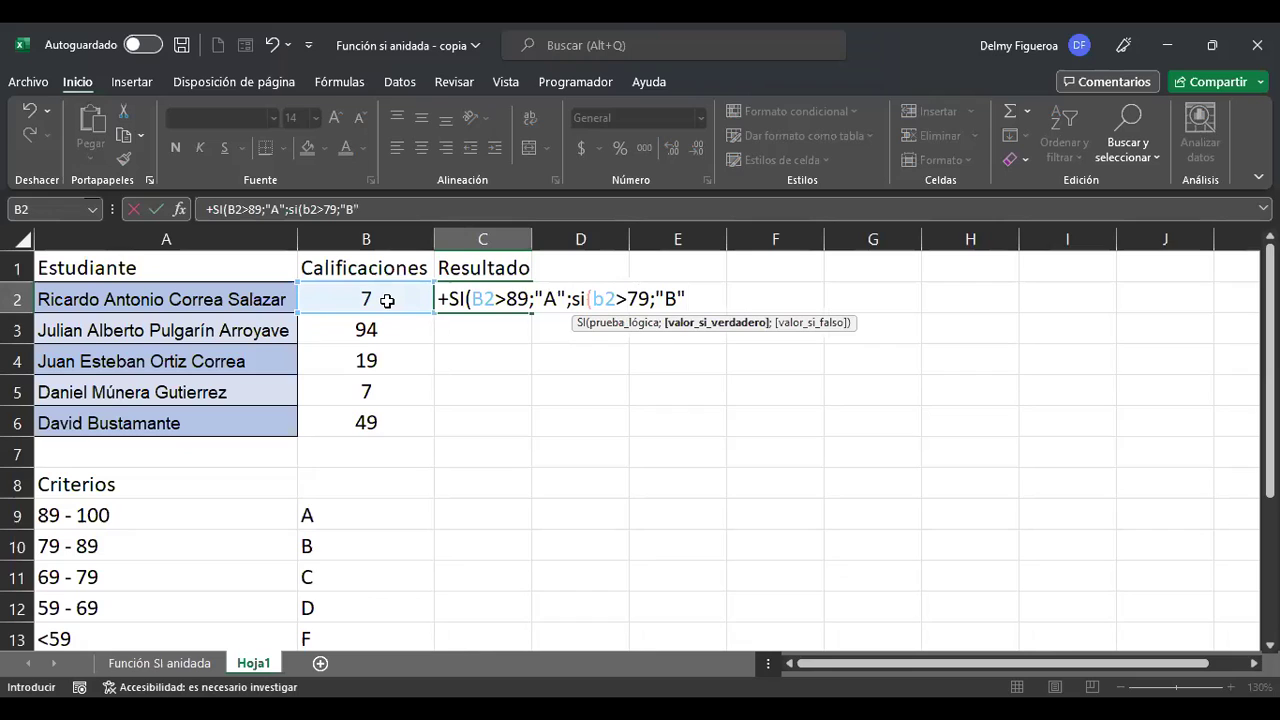
pyautogui.write(';')
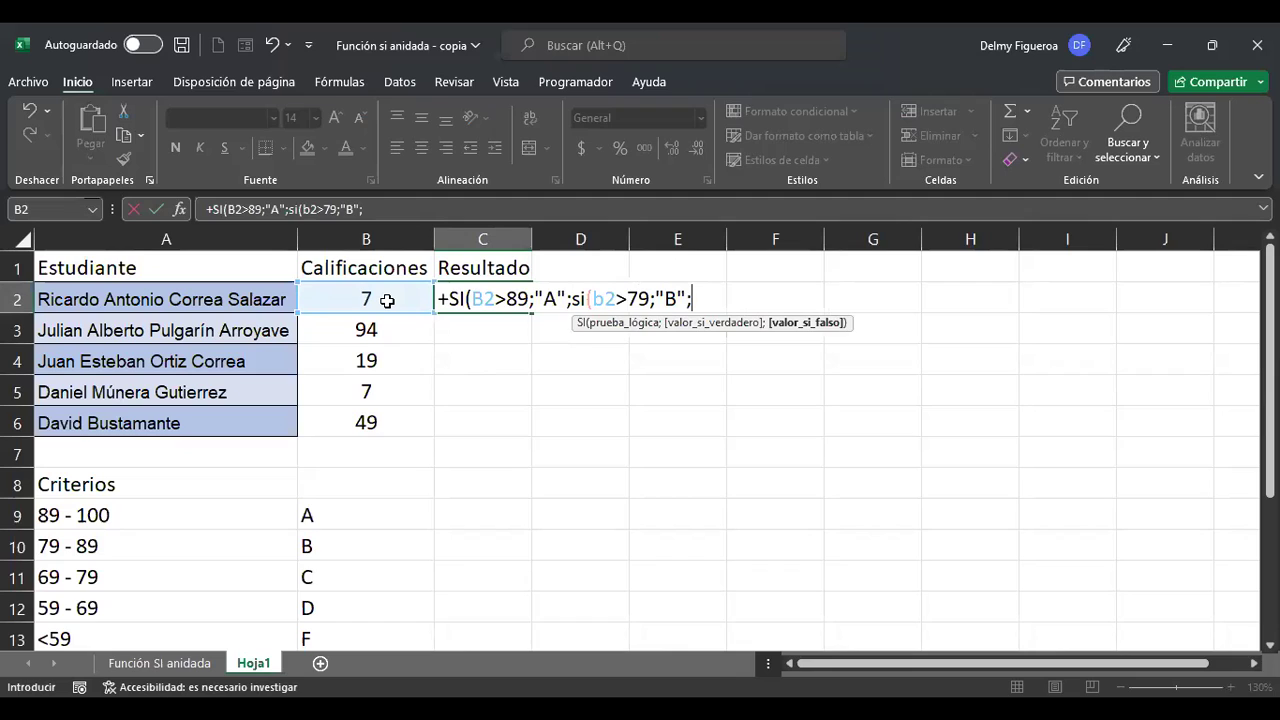
pyautogui.write('si(b2>69')
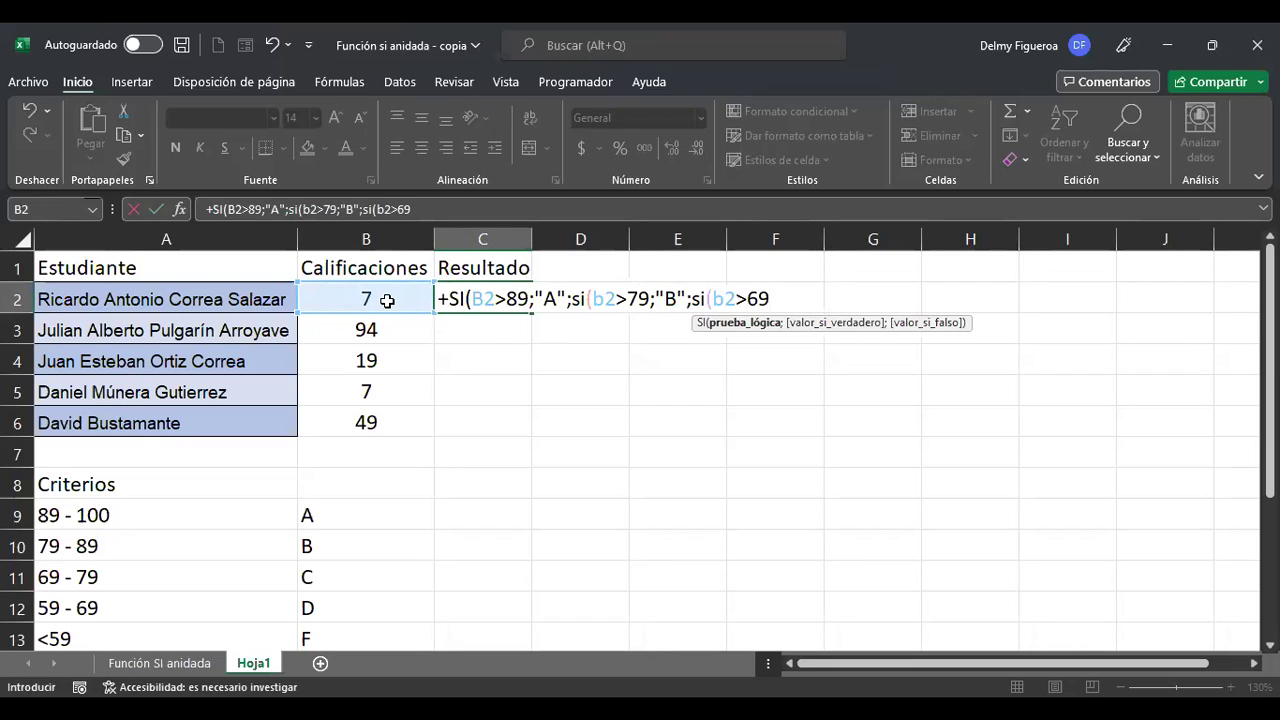
pyautogui.write(';')
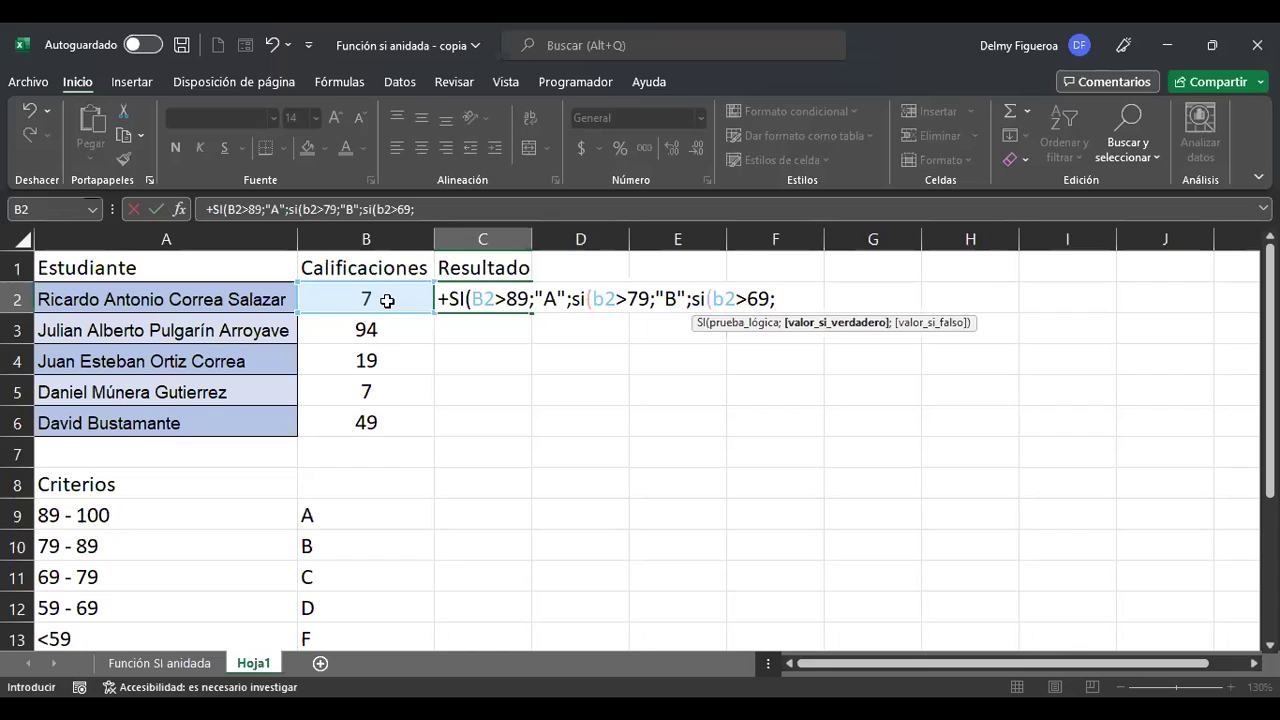
pyautogui.write('C')
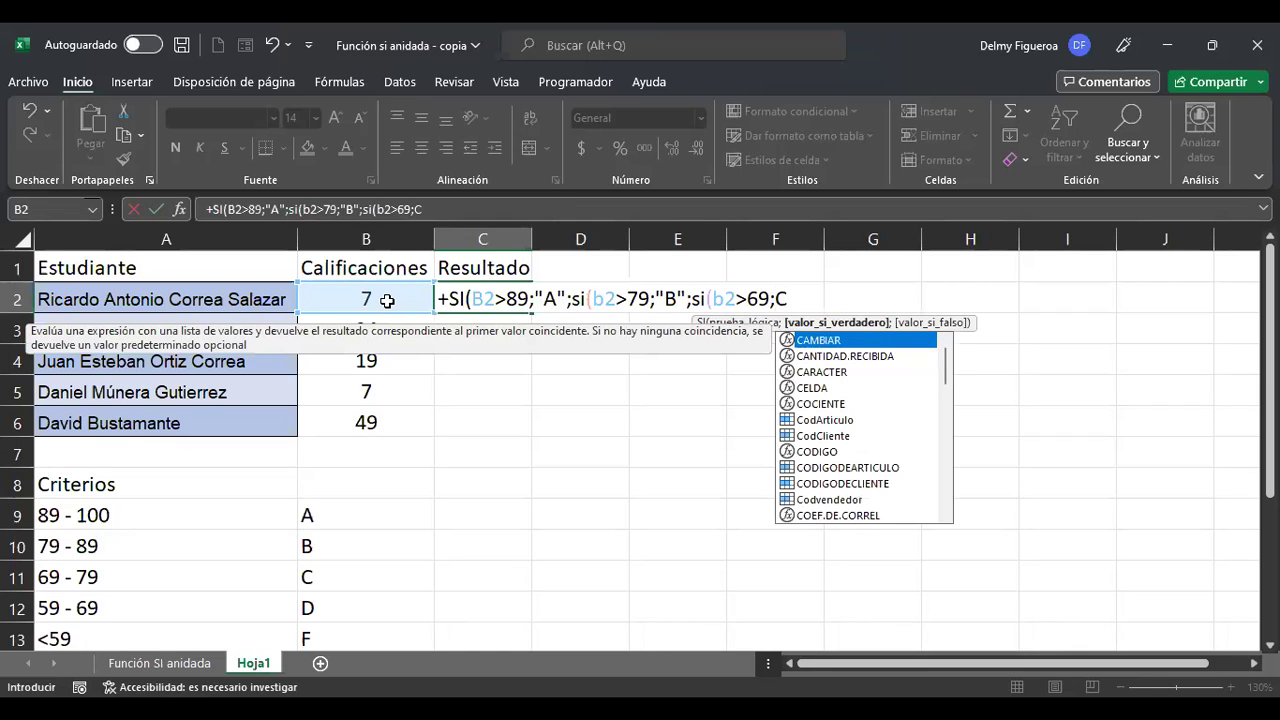
pyautogui.press('BackSpace')
pyautogui.write('"C"')
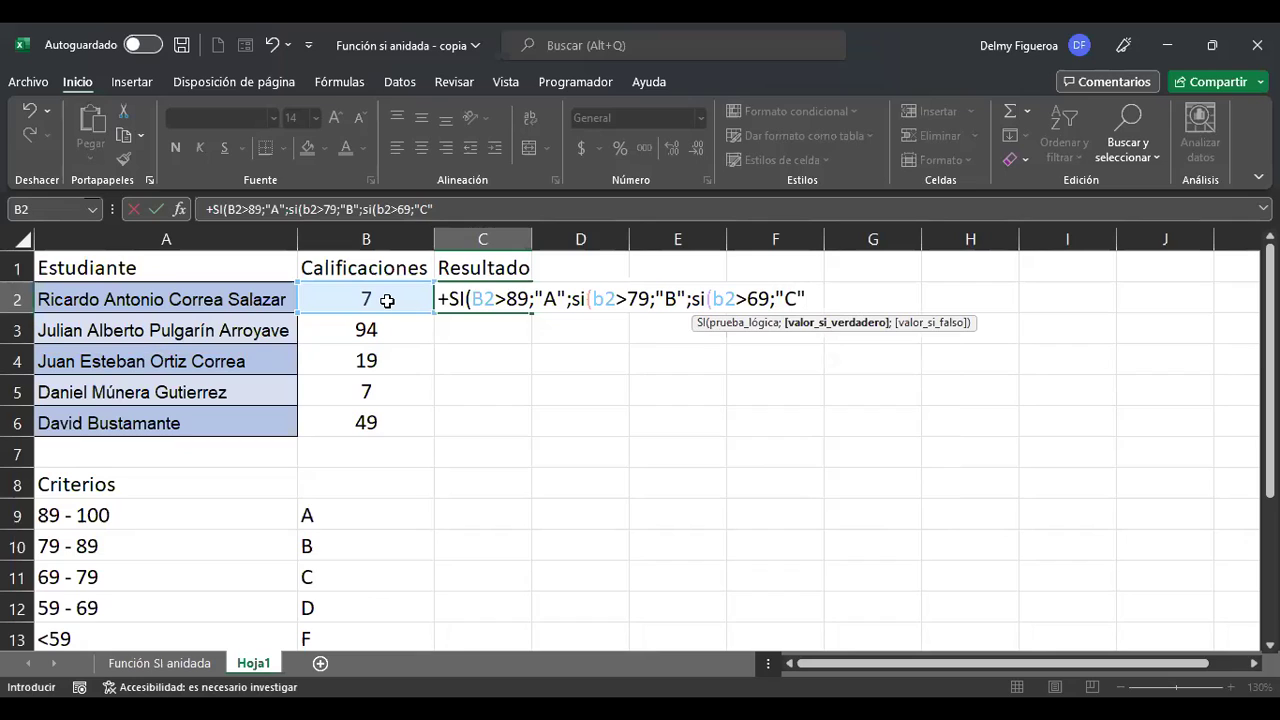
pyautogui.write(';')
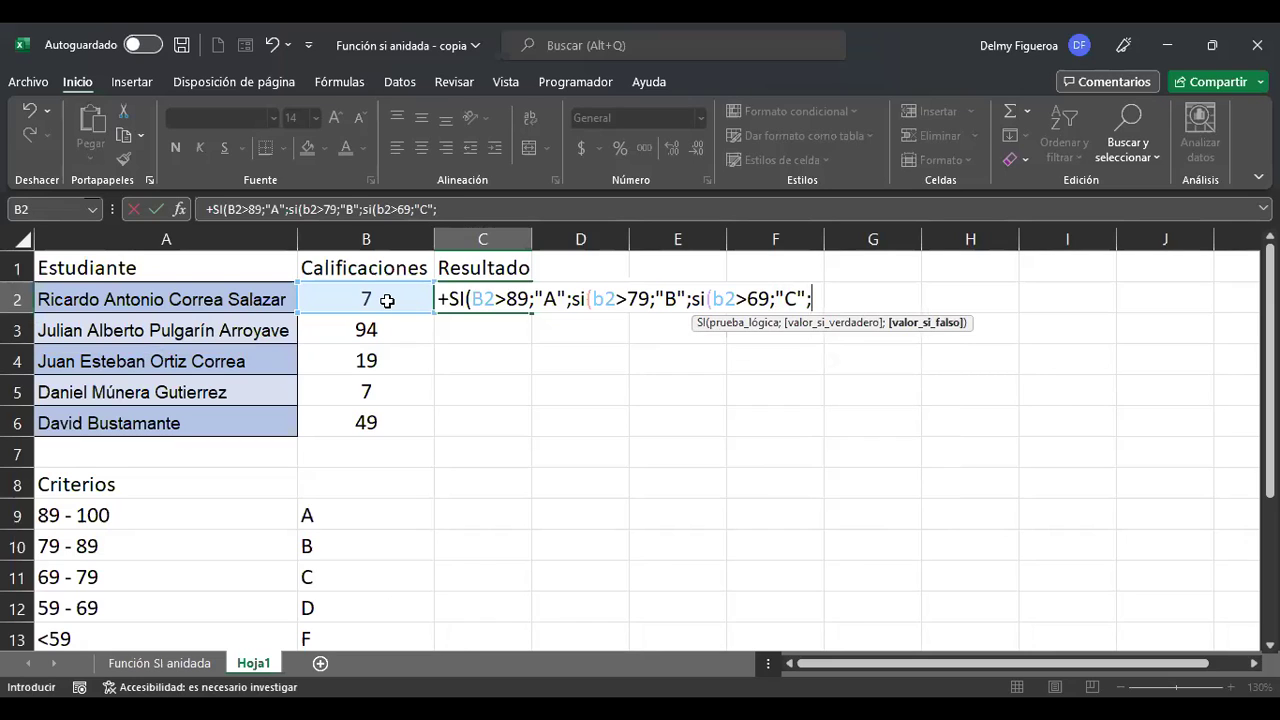
# - Finish the C2 formula with "D" when B2>59 and "F" otherwise, and copy it to C3:C6
pyautogui.write('si(')
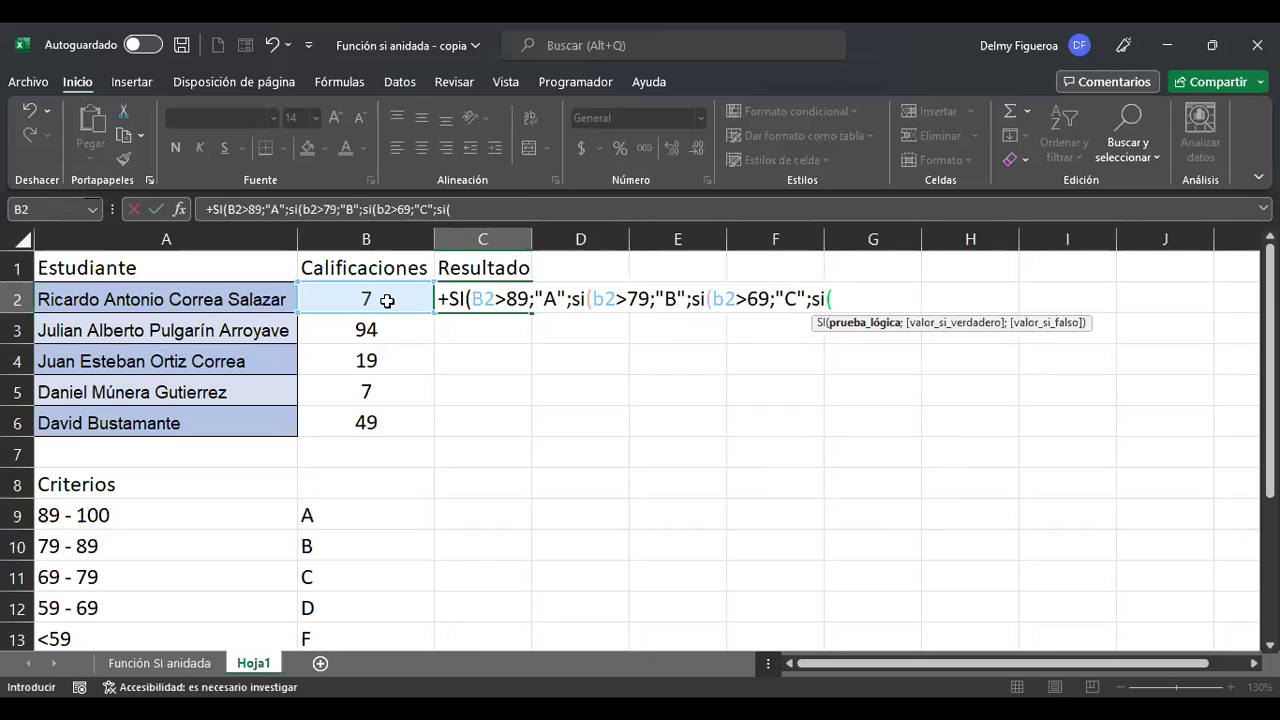
pyautogui.write('b2>59;')
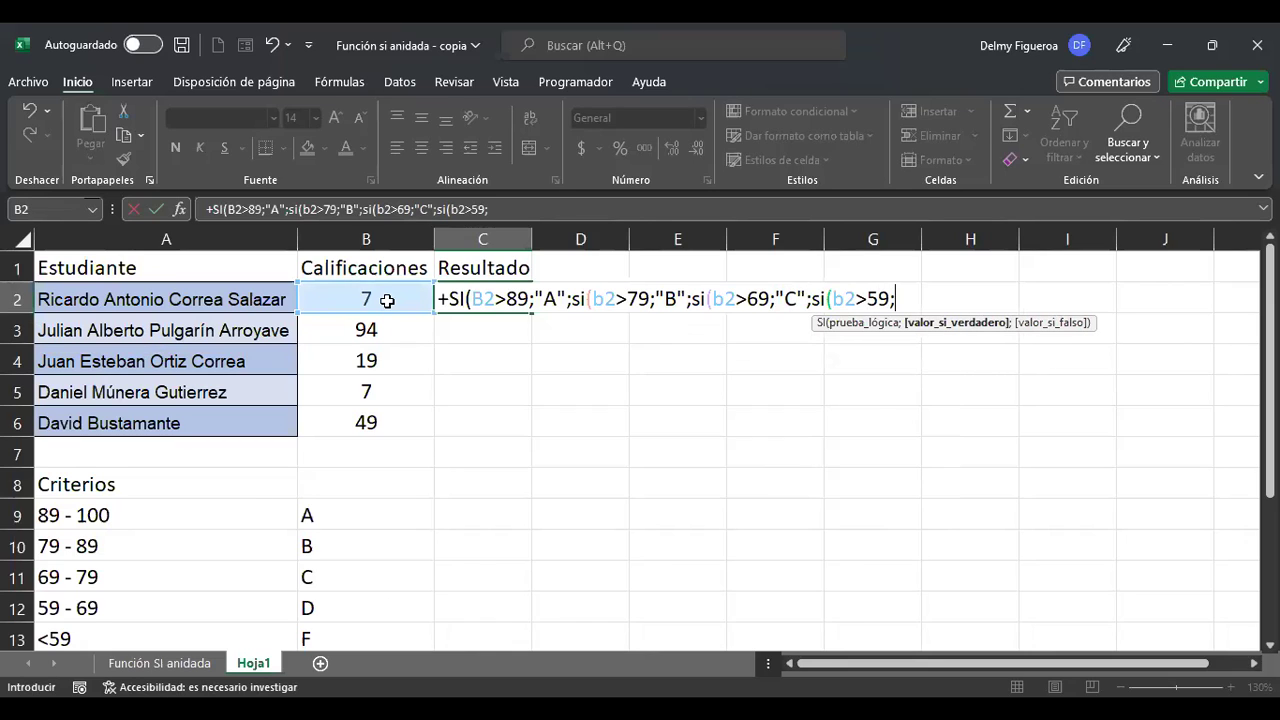
pyautogui.write('"D"')
pyautogui.write(';')
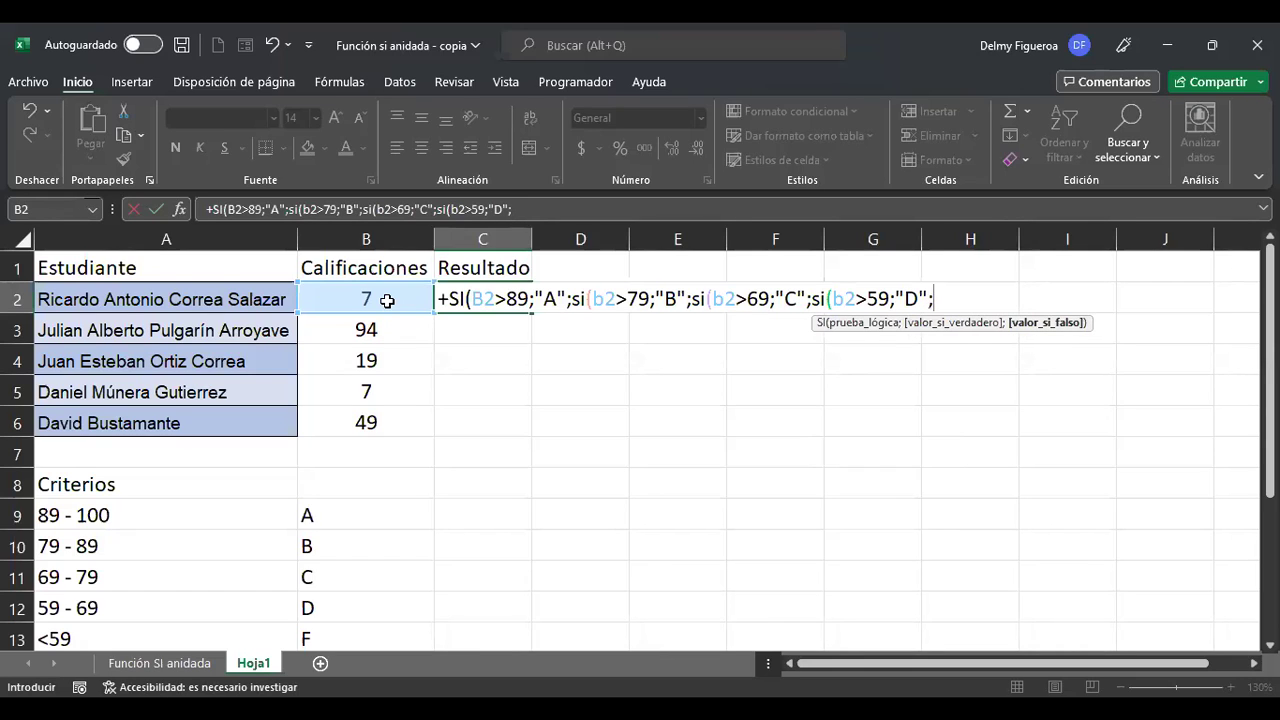
pyautogui.write('"F")))')
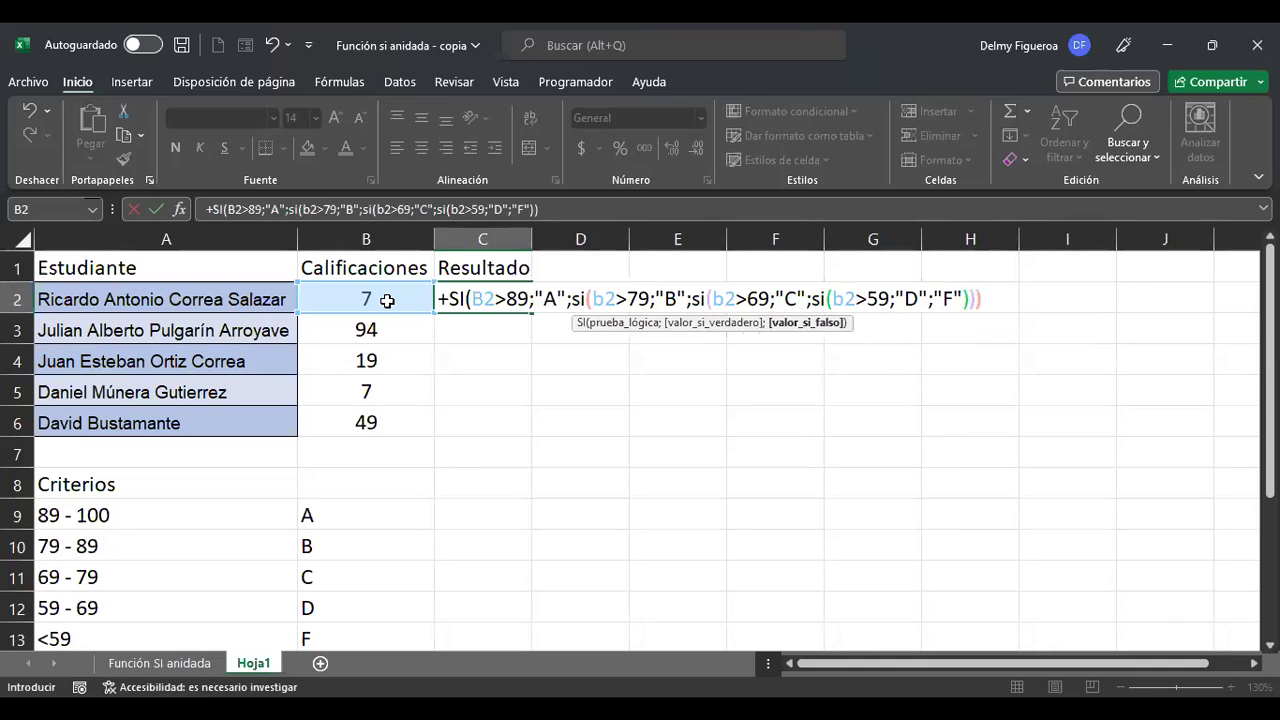
pyautogui.write(')')
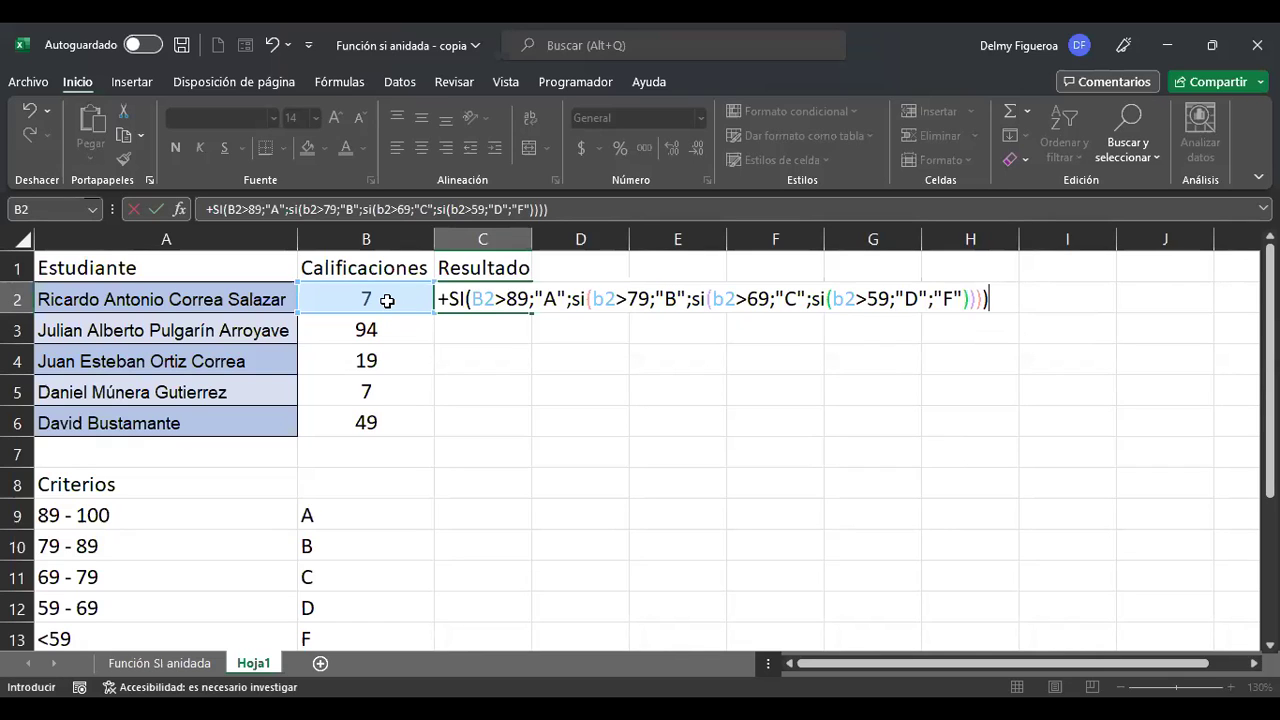
pyautogui.press('Return')
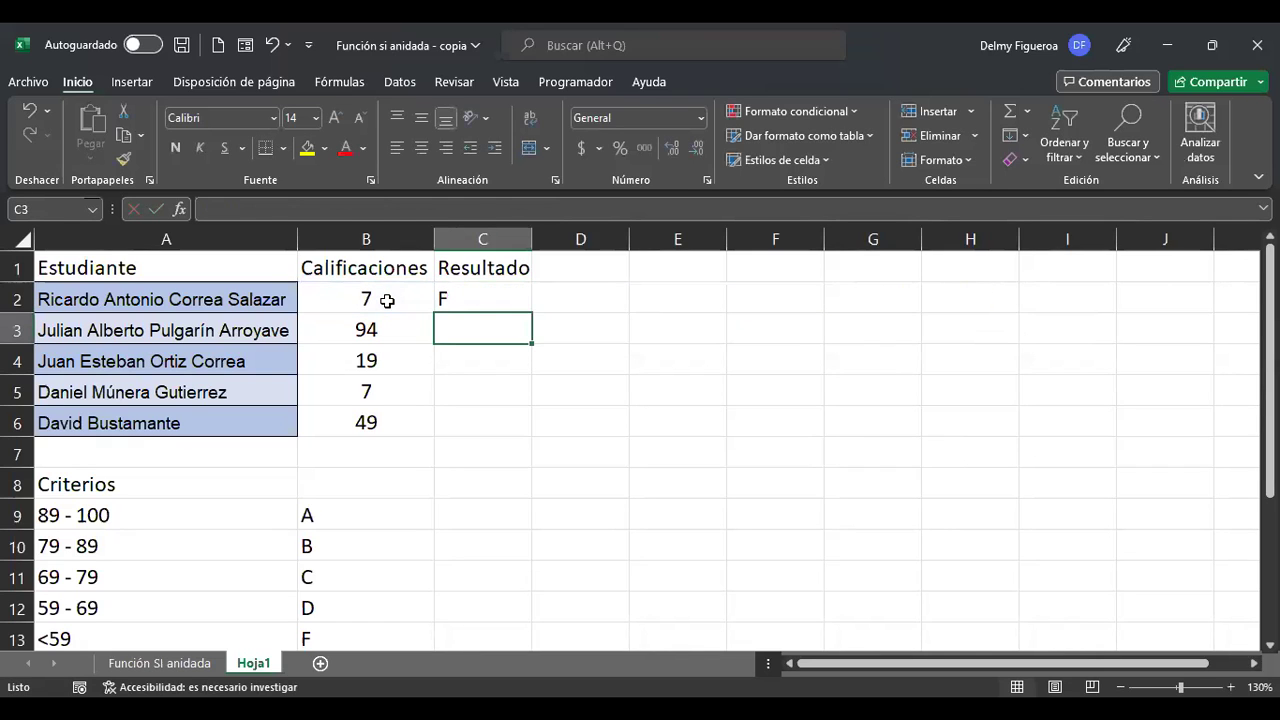
pyautogui.press('Up')
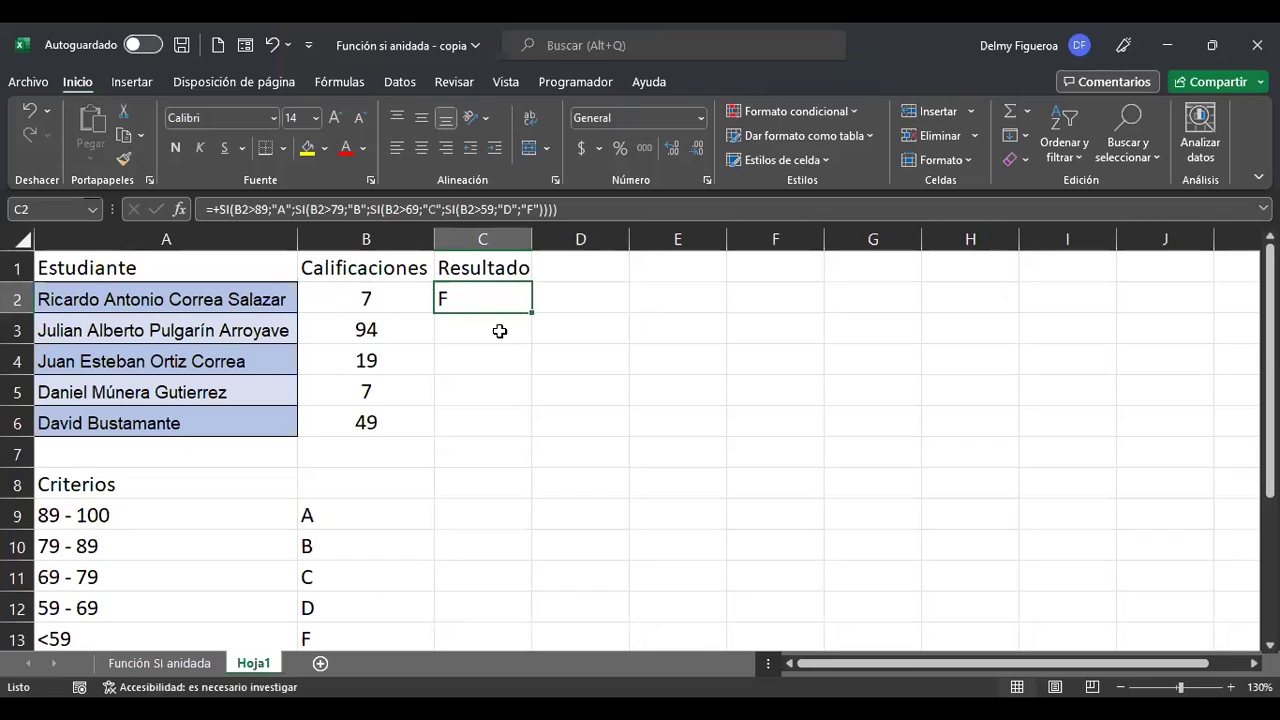
pyautogui.moveTo(531, 313); pyautogui.dragTo(533, 434)
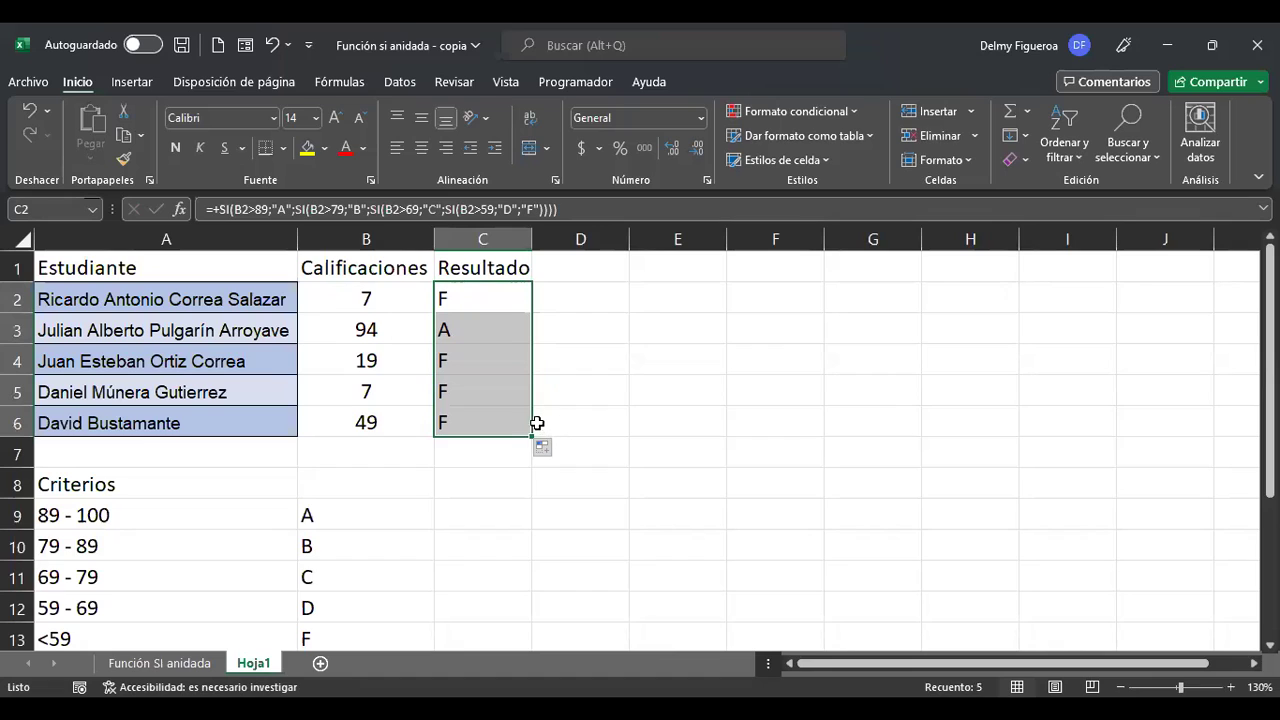
# - Set the score in B4 to 73 and compare its letter grade in C4 with the 69 - 79 criterion
pyautogui.click(380, 358)
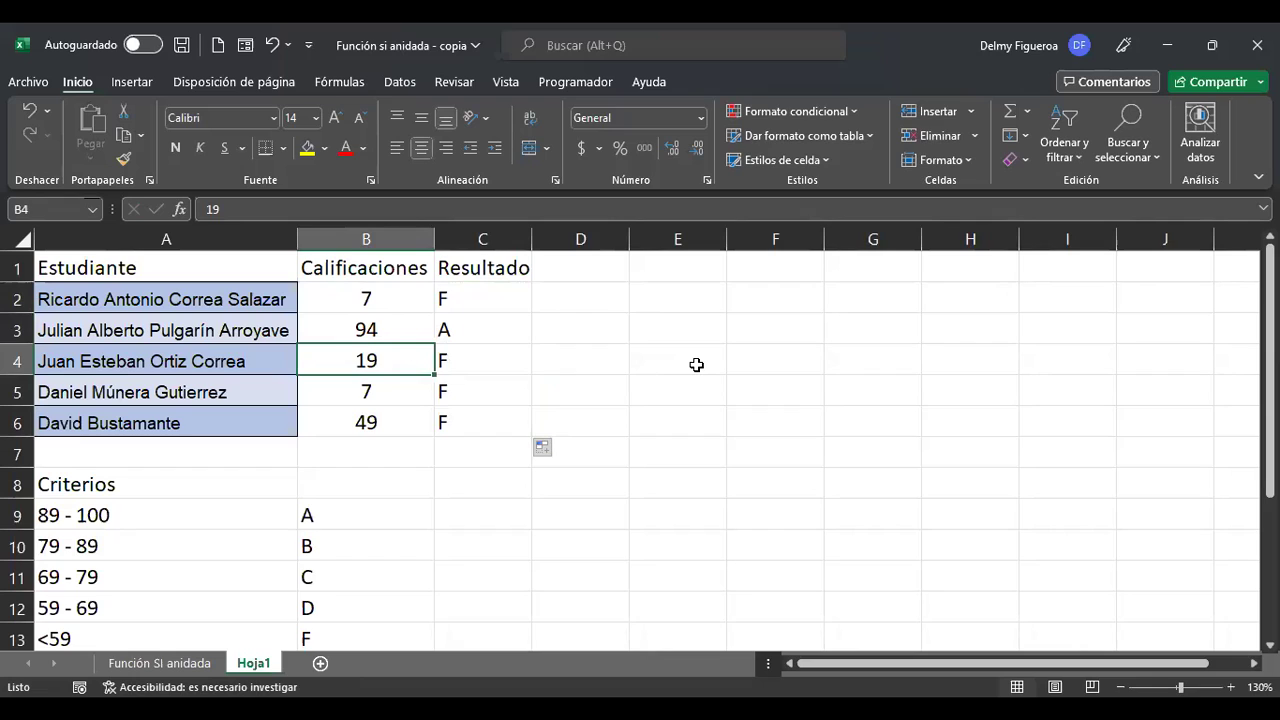
pyautogui.write('73')
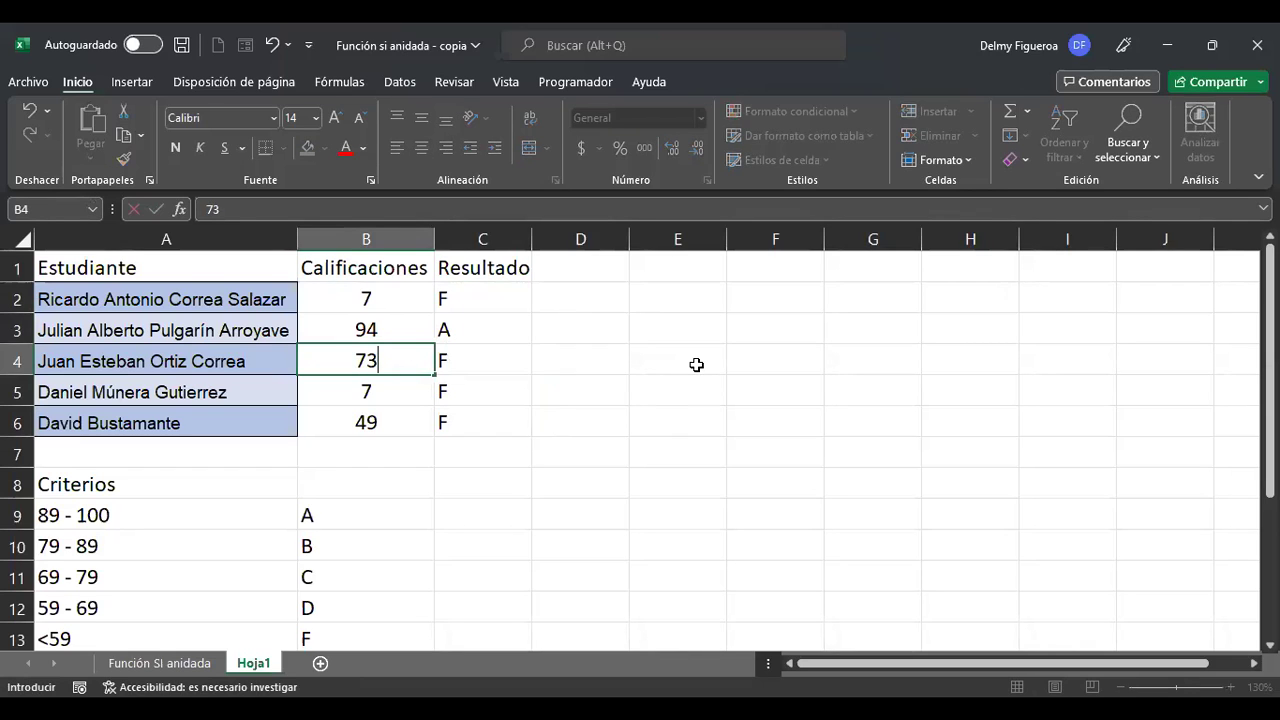
pyautogui.press('Return')
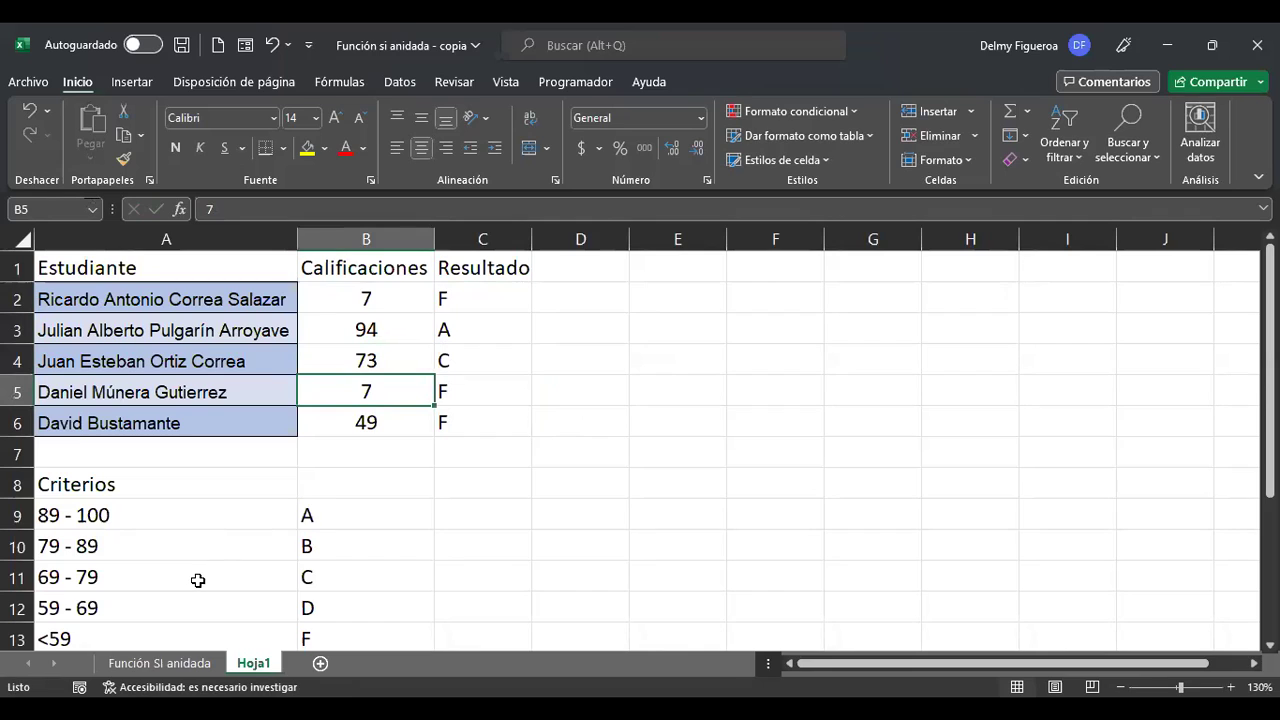
pyautogui.click(198, 580)
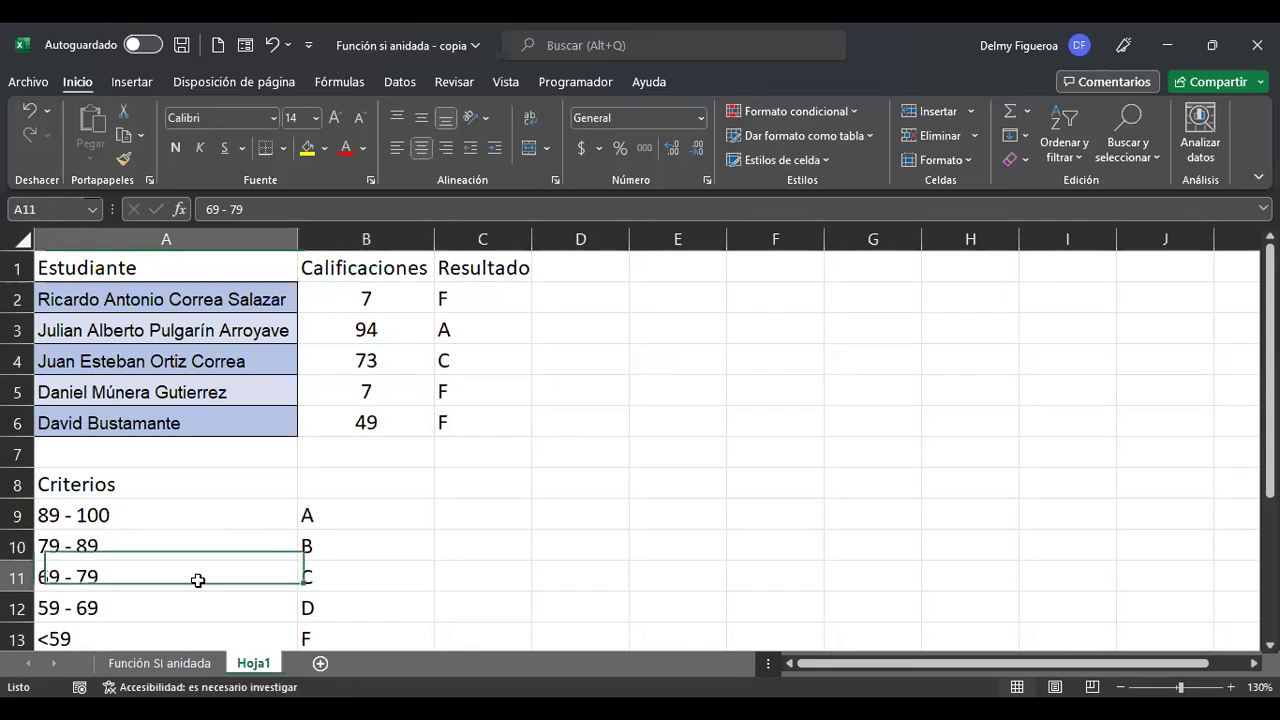
pyautogui.click(443, 367)
pyautogui.click(397, 395)
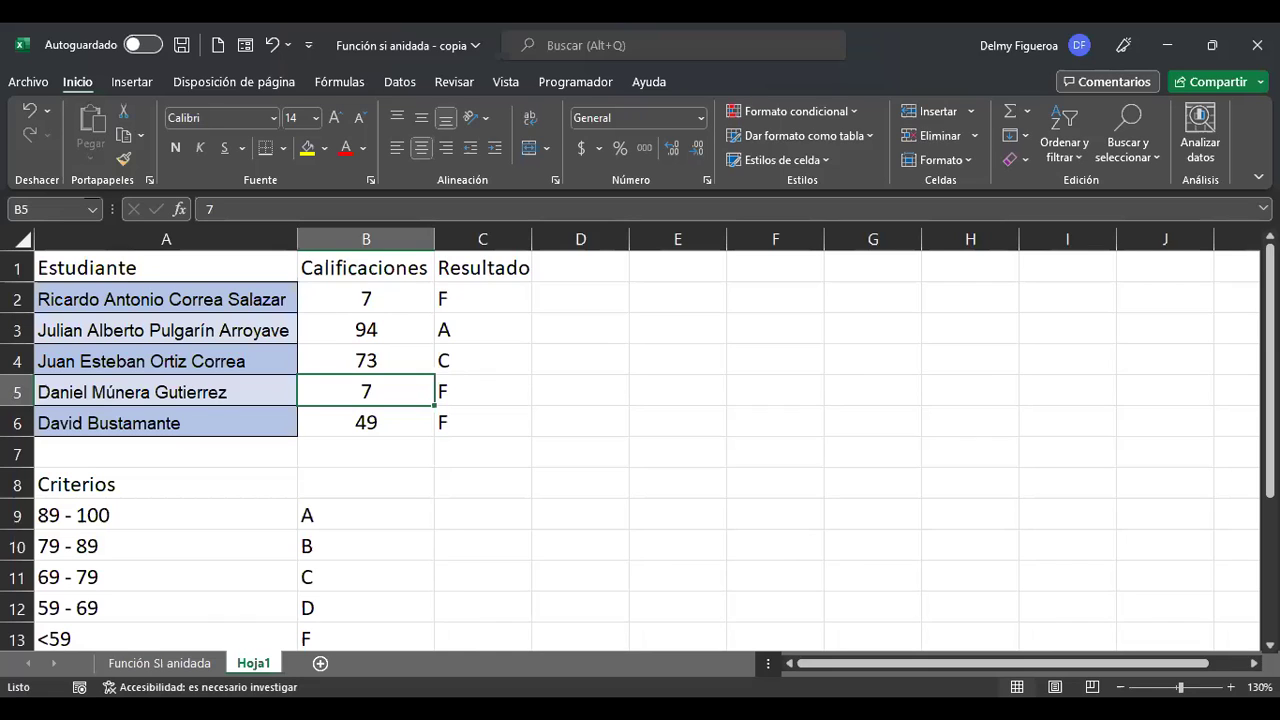
# - Change the first condition of the nested SI formula in C2 to B2<89
pyautogui.press('Up')
pyautogui.press('Right')
pyautogui.press('Up')
pyautogui.press('Up')
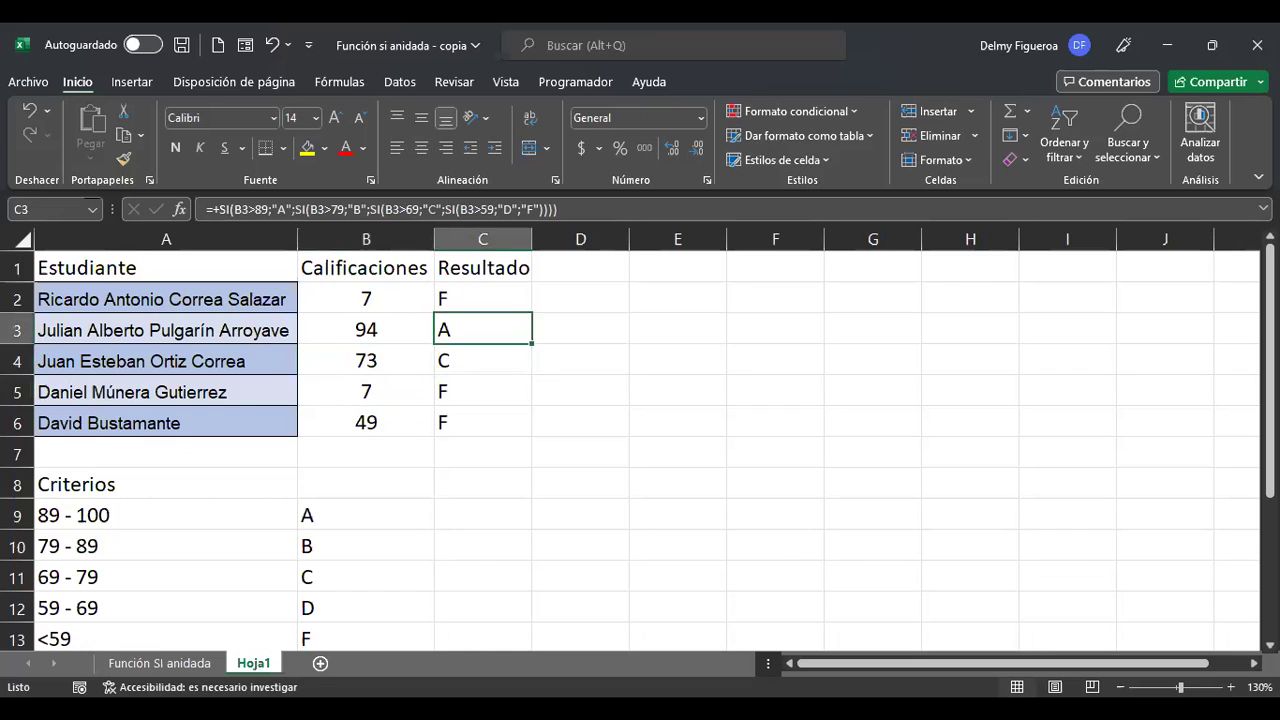
pyautogui.press('F2')
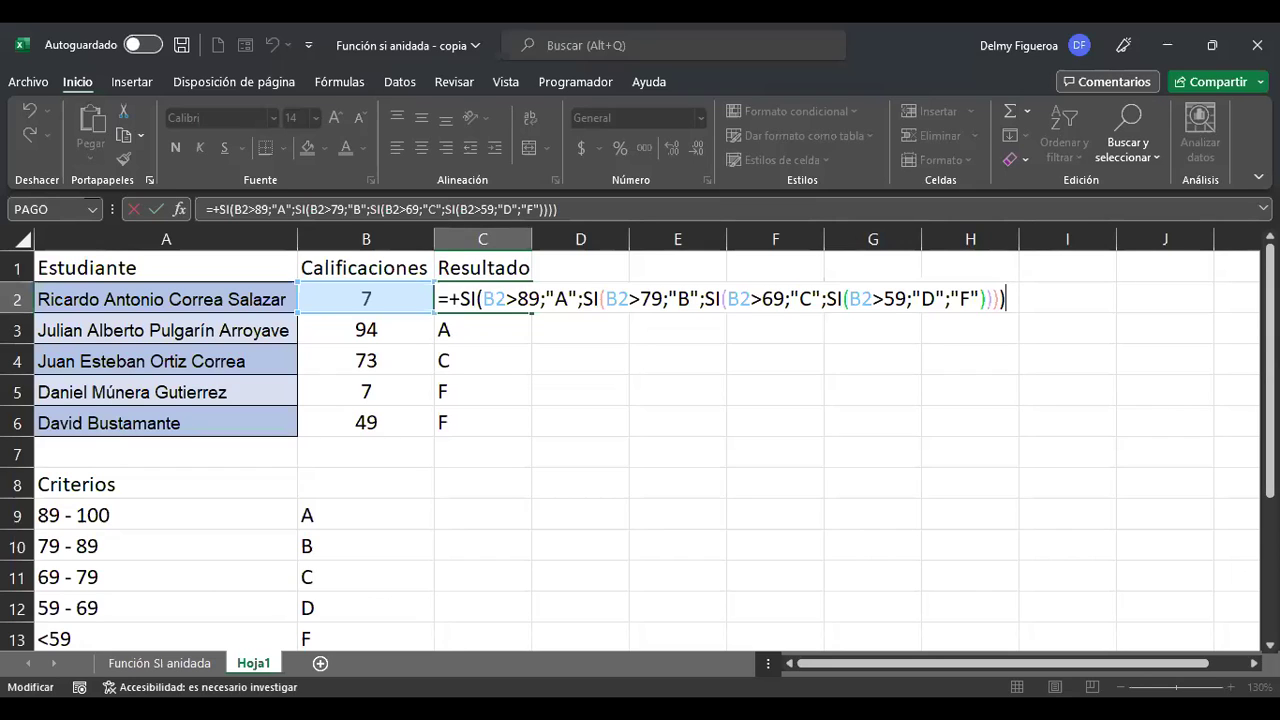
pyautogui.click(519, 298)
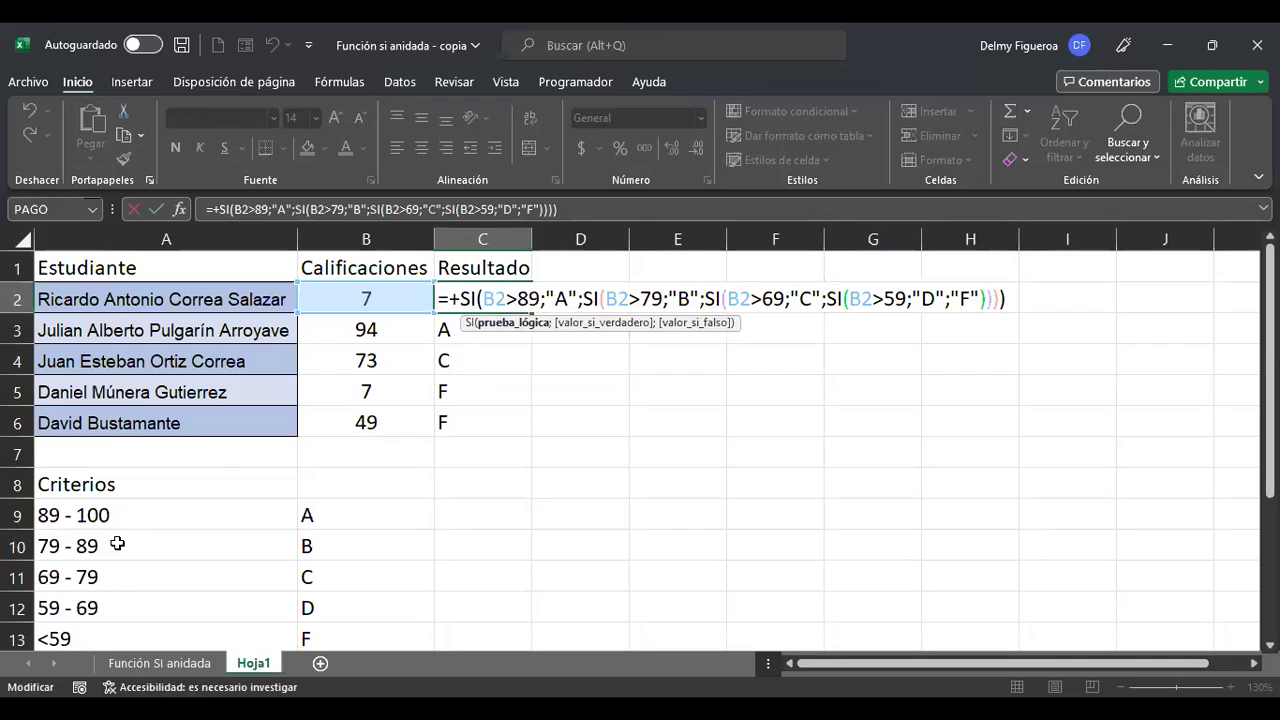
pyautogui.press('BackSpace')
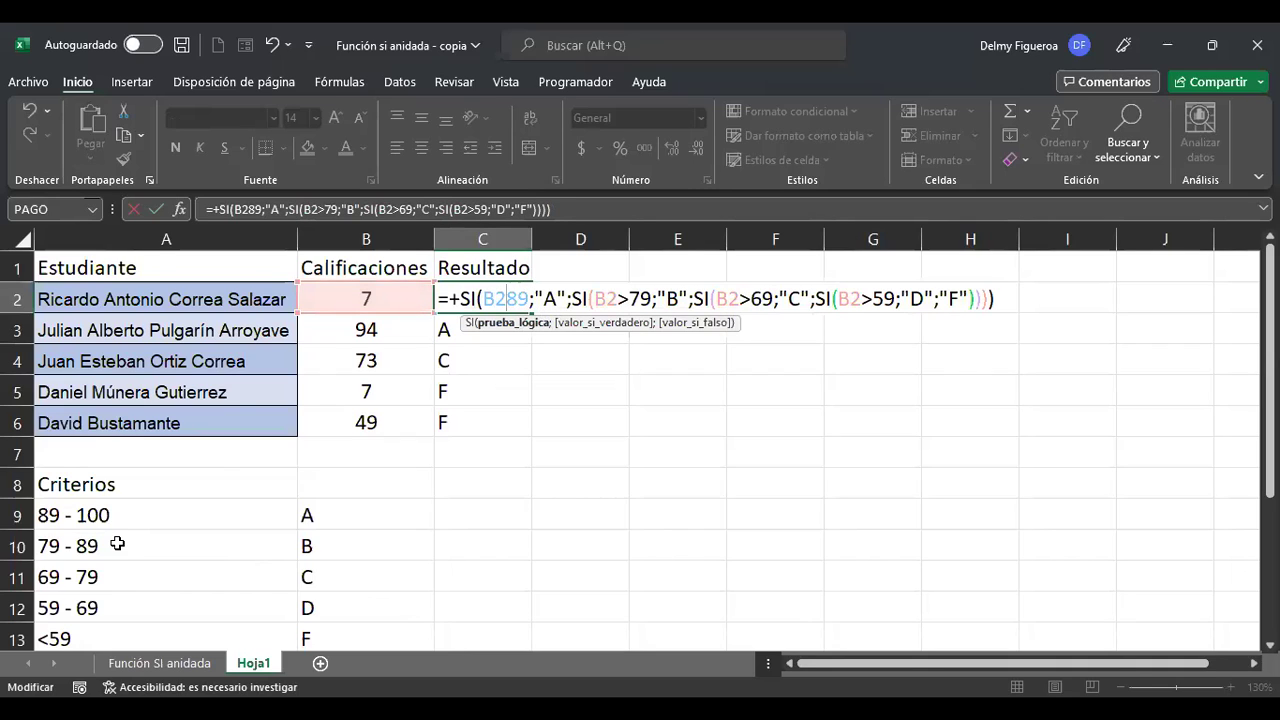
pyautogui.write('>')
pyautogui.press('BackSpace')
pyautogui.write('<')
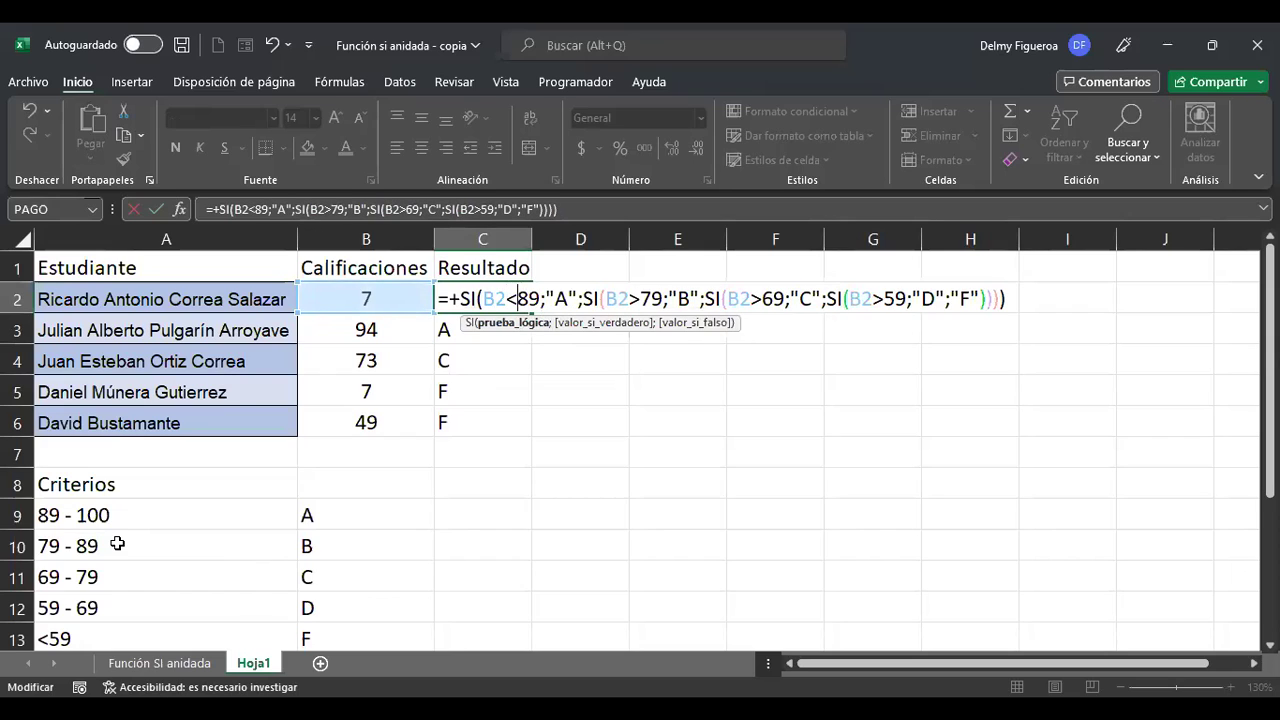
# - Change the letter returned by the first SI condition in the C2 formula to "B"
pyautogui.press('Right')
pyautogui.press('Right')
pyautogui.press('Right')
pyautogui.press('Right')
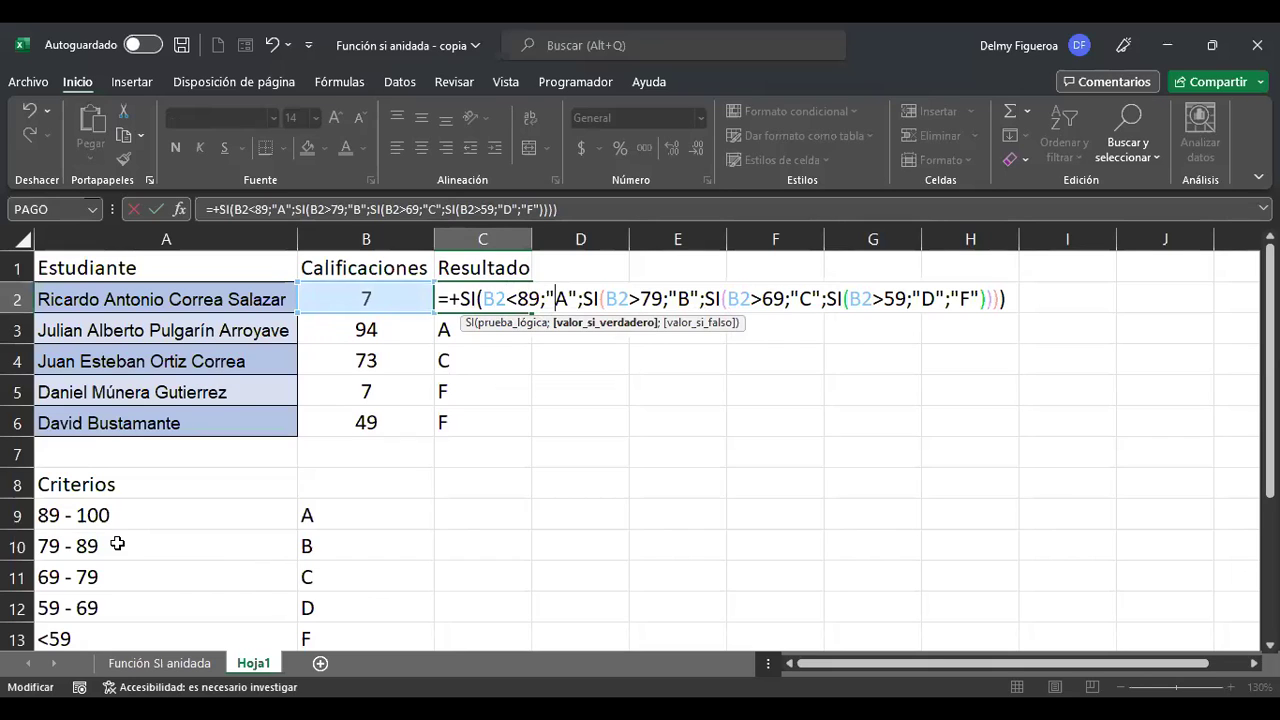
pyautogui.press('Delete')
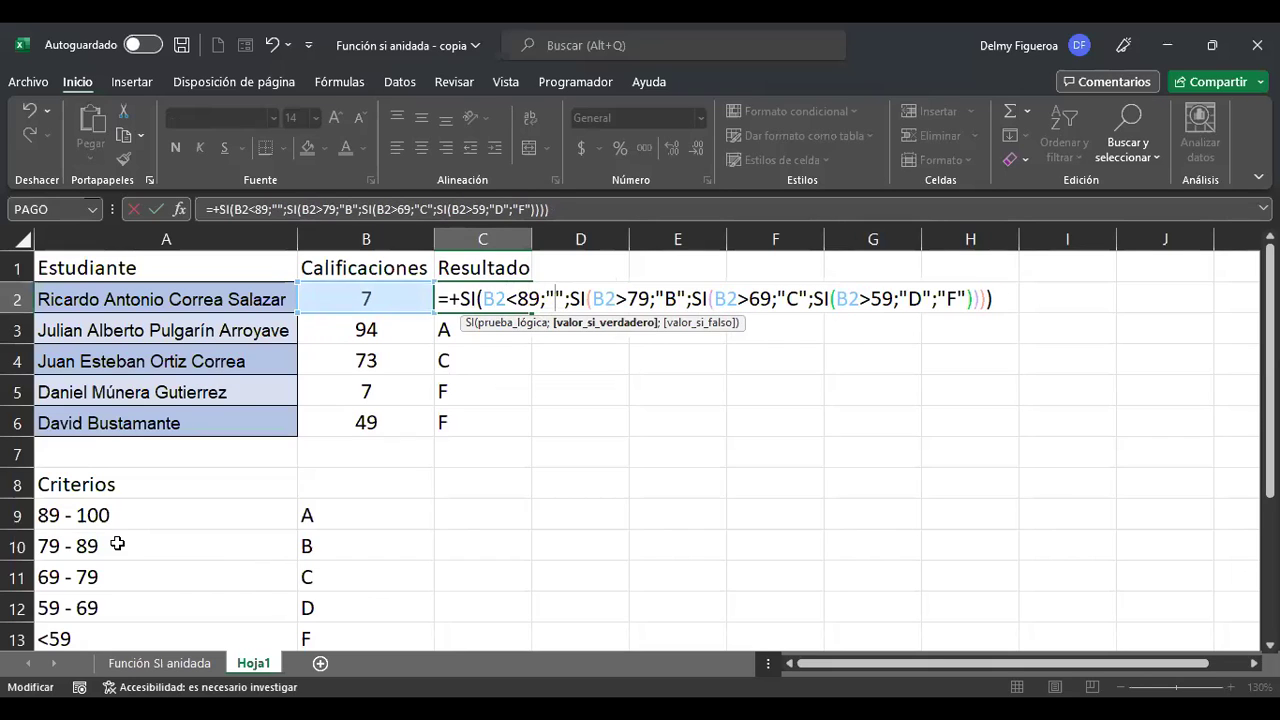
pyautogui.write('B')
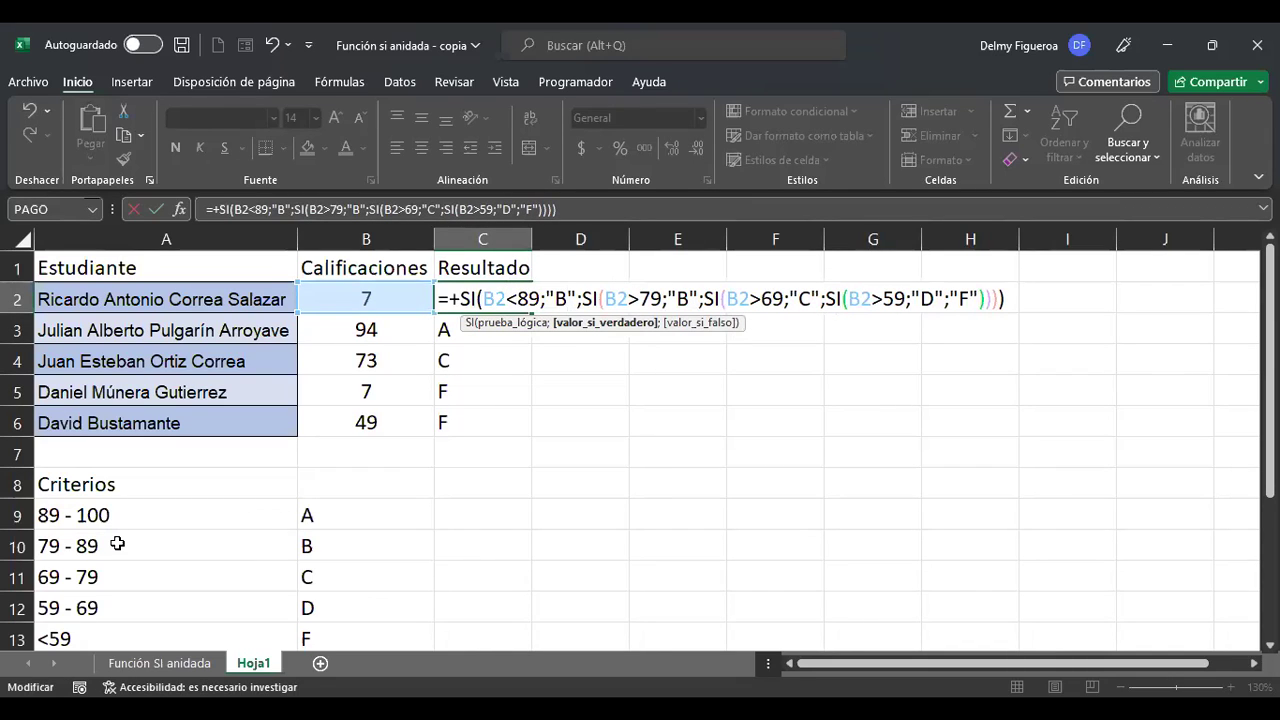
# - Change the second SI in the C2 formula to test B2<79 and return "C"
pyautogui.press('Right')
pyautogui.press('Right')
pyautogui.press('Right')
pyautogui.press('Right')
pyautogui.press('Right')
pyautogui.press('Right')
pyautogui.press('Right')
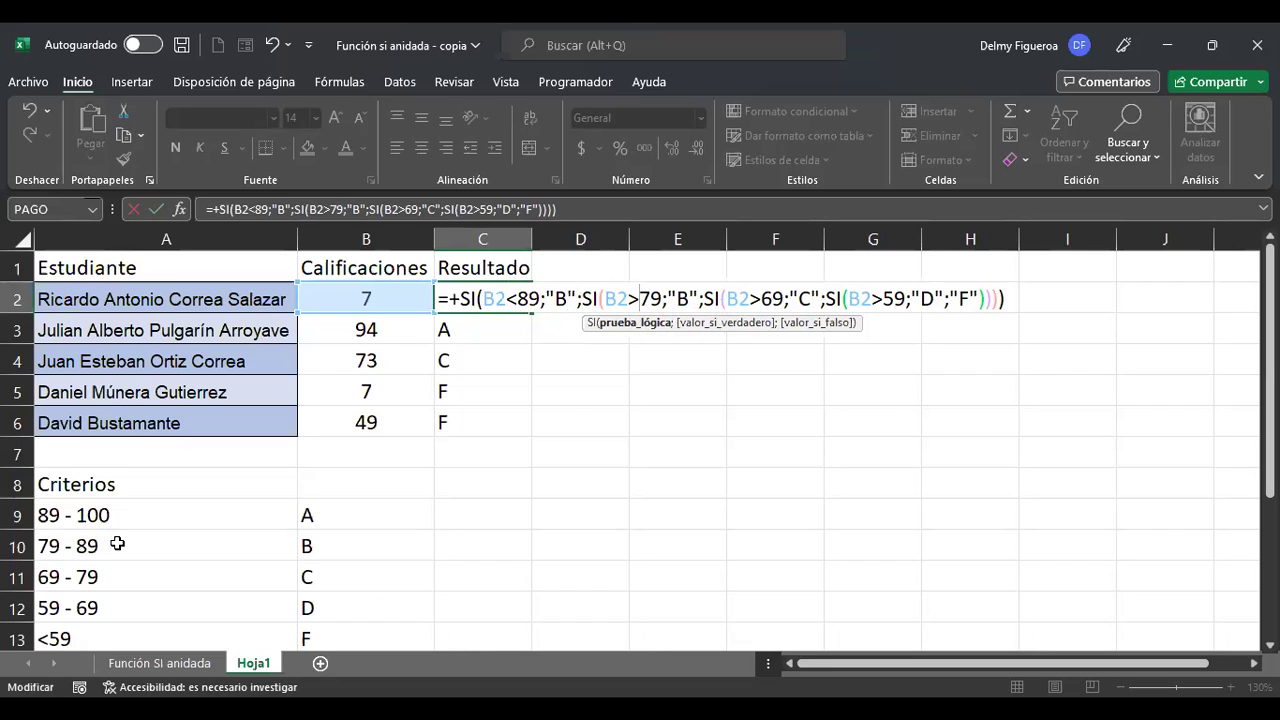
pyautogui.press('BackSpace')
pyautogui.write('<')
pyautogui.press('Right')
pyautogui.press('Right')
pyautogui.press('Right')
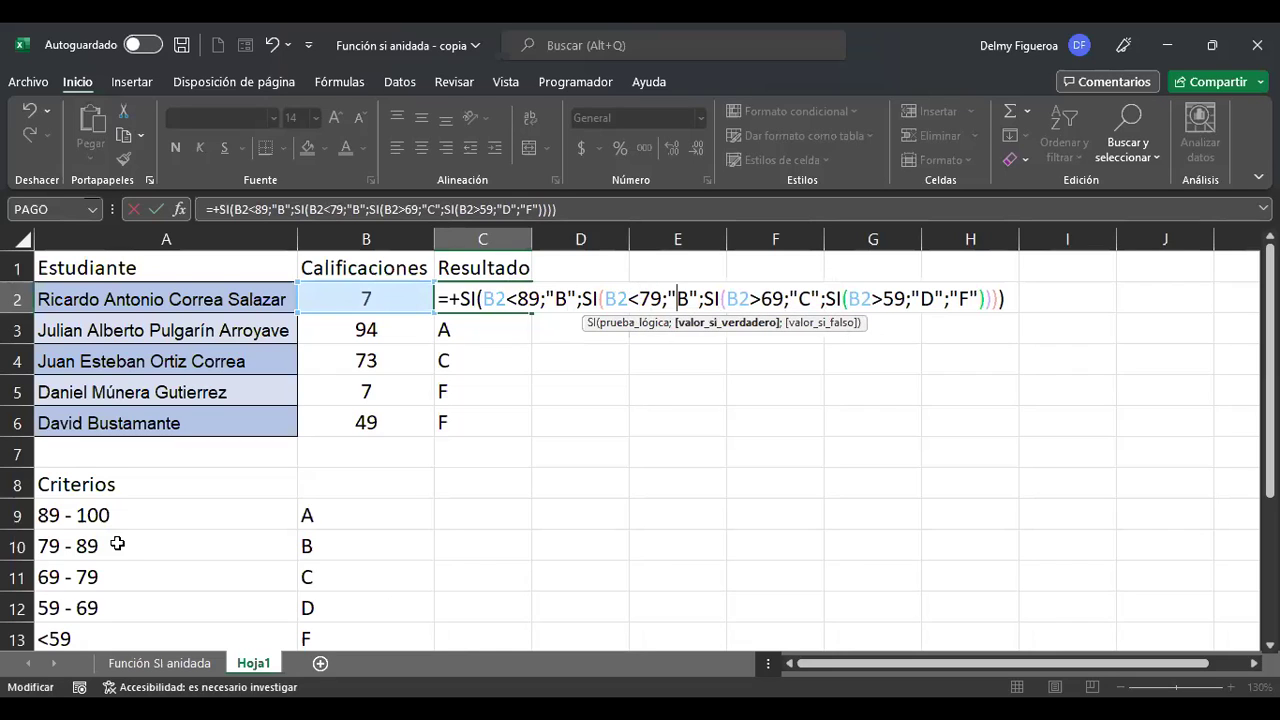
pyautogui.press('Delete')
pyautogui.write('C')
# - Change the third SI in the C2 formula to test B2<69 and return "D"
pyautogui.press('Right')
pyautogui.press('Right')
pyautogui.press('Right')
pyautogui.press('Right')
pyautogui.press('Right')
pyautogui.press('Right')
pyautogui.press('Right')
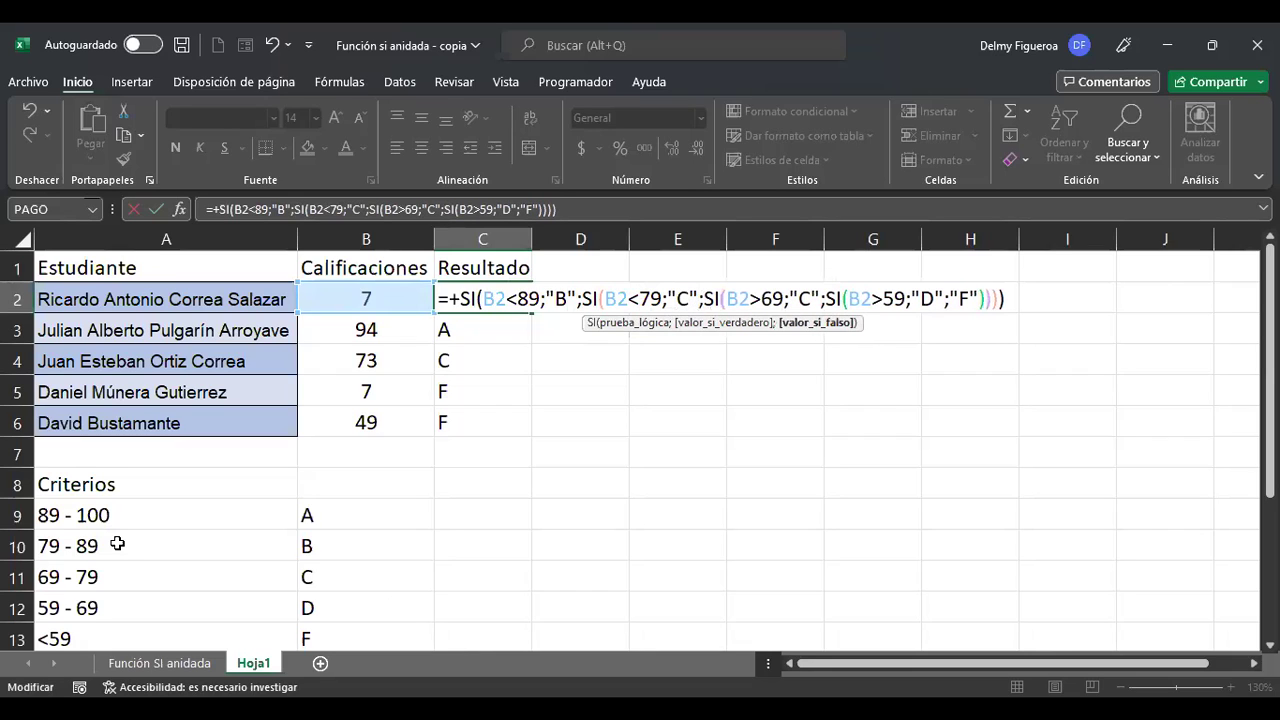
pyautogui.press('Delete')
pyautogui.write('<')
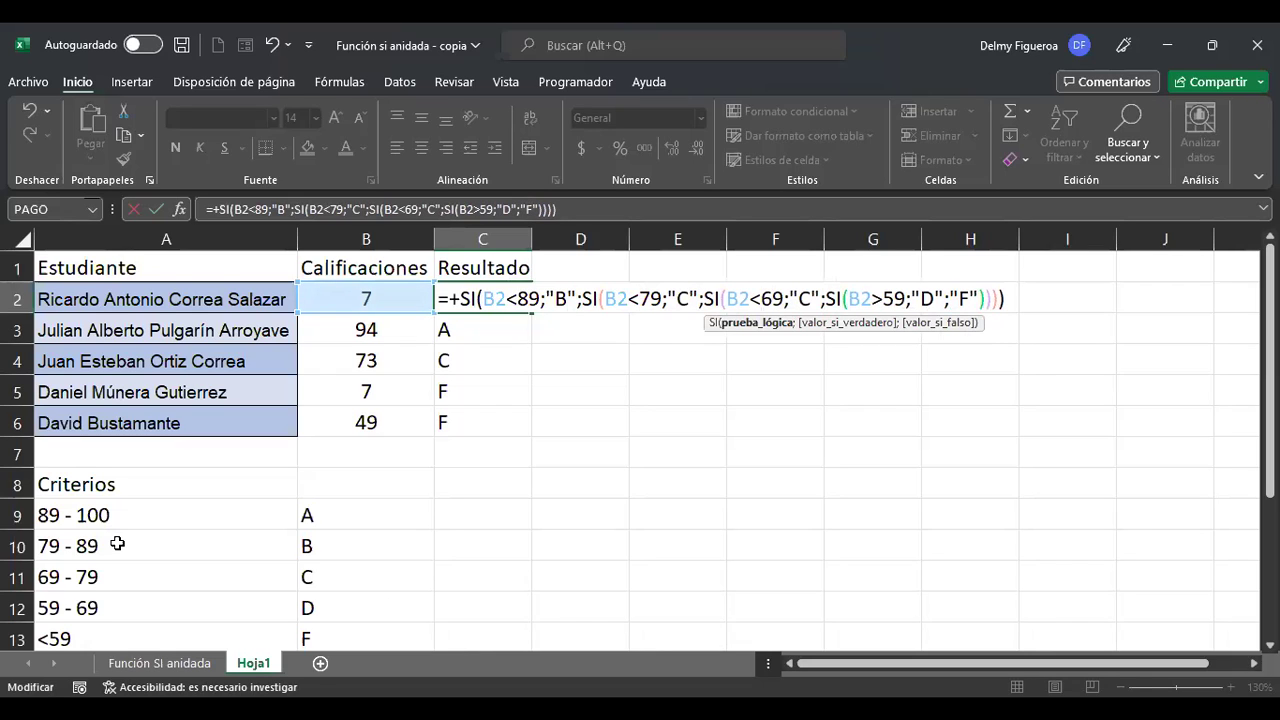
pyautogui.press('Right')
pyautogui.press('Right')
pyautogui.press('Delete')
pyautogui.write('D')
# - Change the fourth SI in the C2 formula to test B2<59 and return "F"
pyautogui.press('Right')
pyautogui.press('Right')
pyautogui.press('Right')
pyautogui.press('Right')
pyautogui.press('Right')
pyautogui.press('Right')
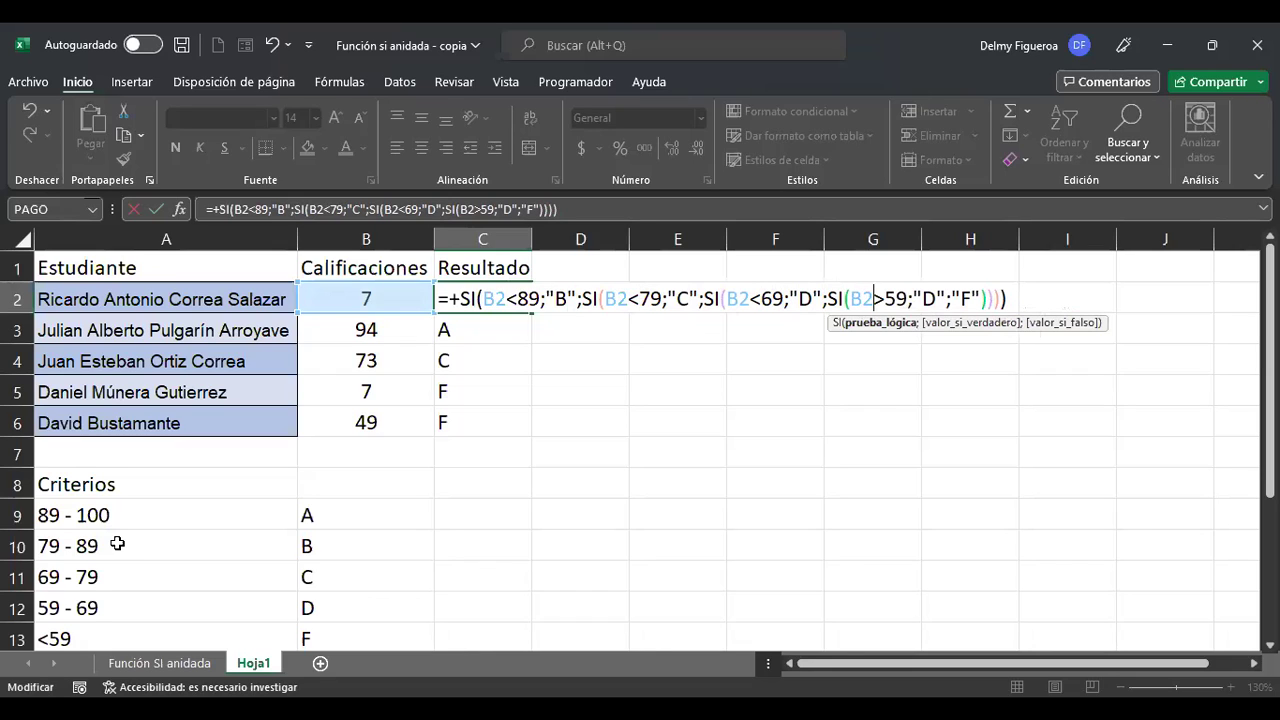
pyautogui.press('Delete')
pyautogui.write('<')
pyautogui.press('Right')
pyautogui.press('Right')
pyautogui.press('Right')
pyautogui.press('Right')
pyautogui.press('Delete')
pyautogui.write('f')
pyautogui.press('BackSpace')
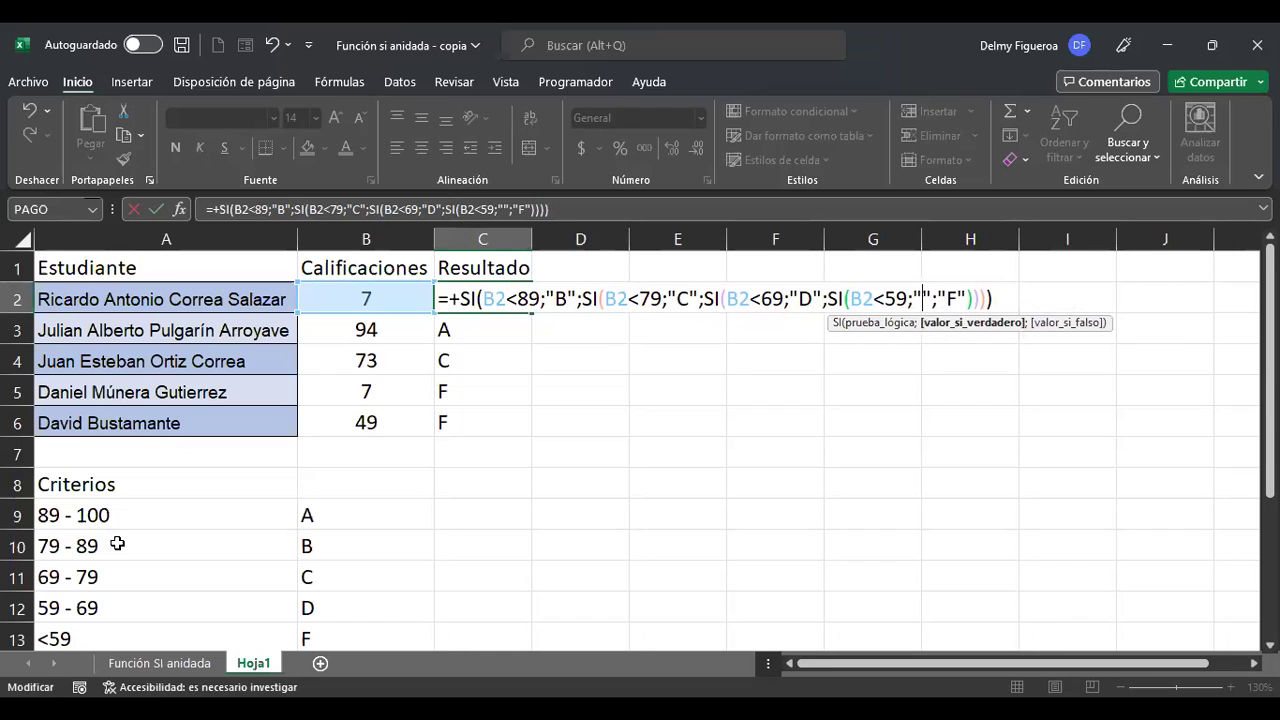
pyautogui.write('F')
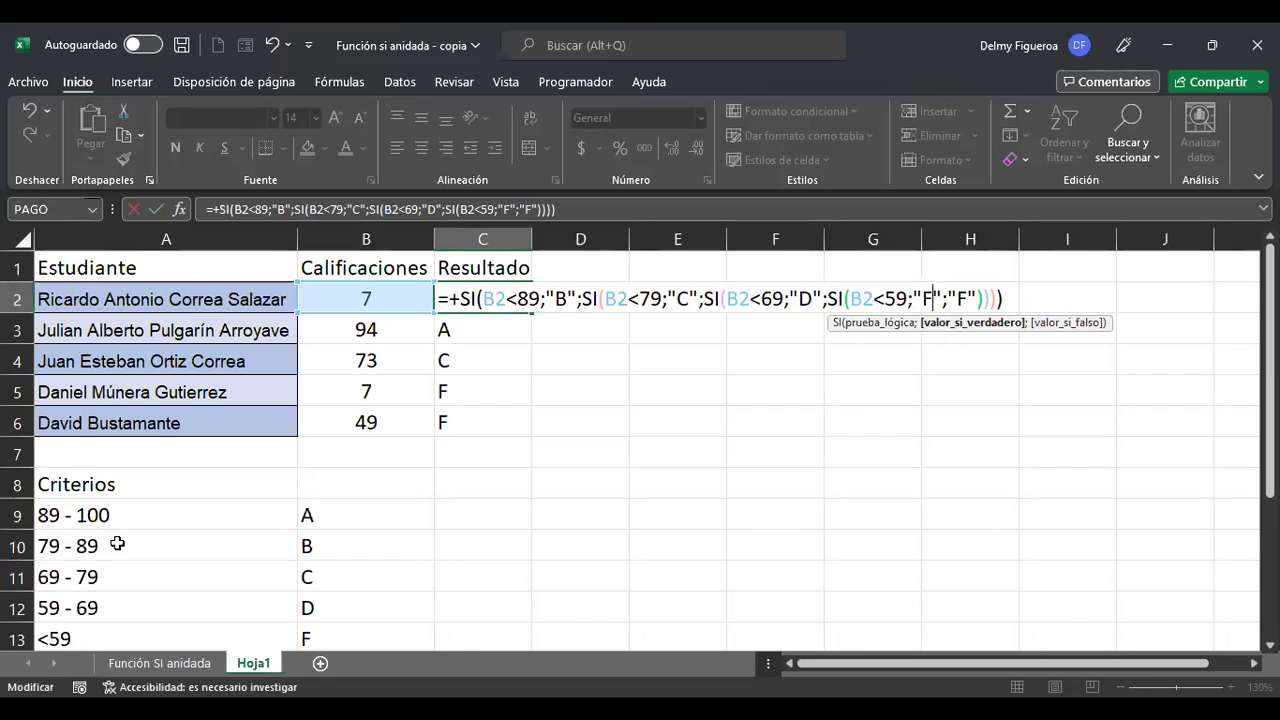
# - Set the final value-if-false of the nested SI in C2 to "A" and enter the formula
pyautogui.press('Right')
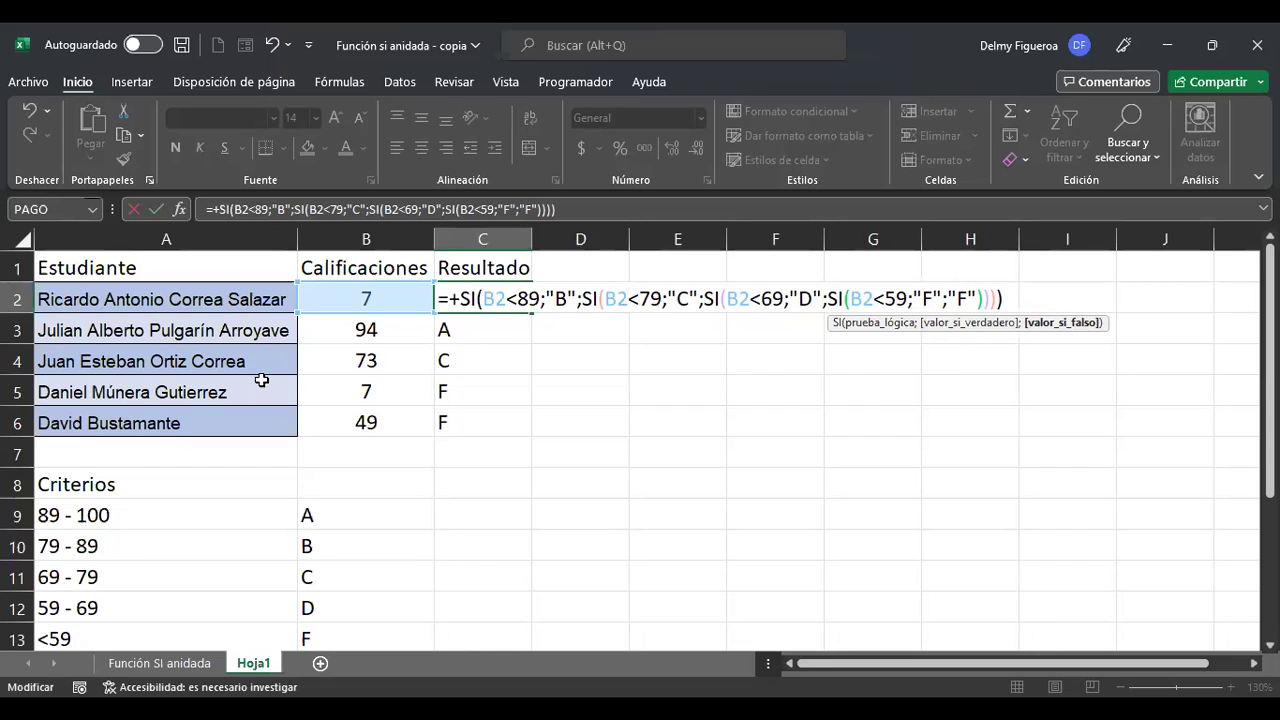
pyautogui.click(522, 298)
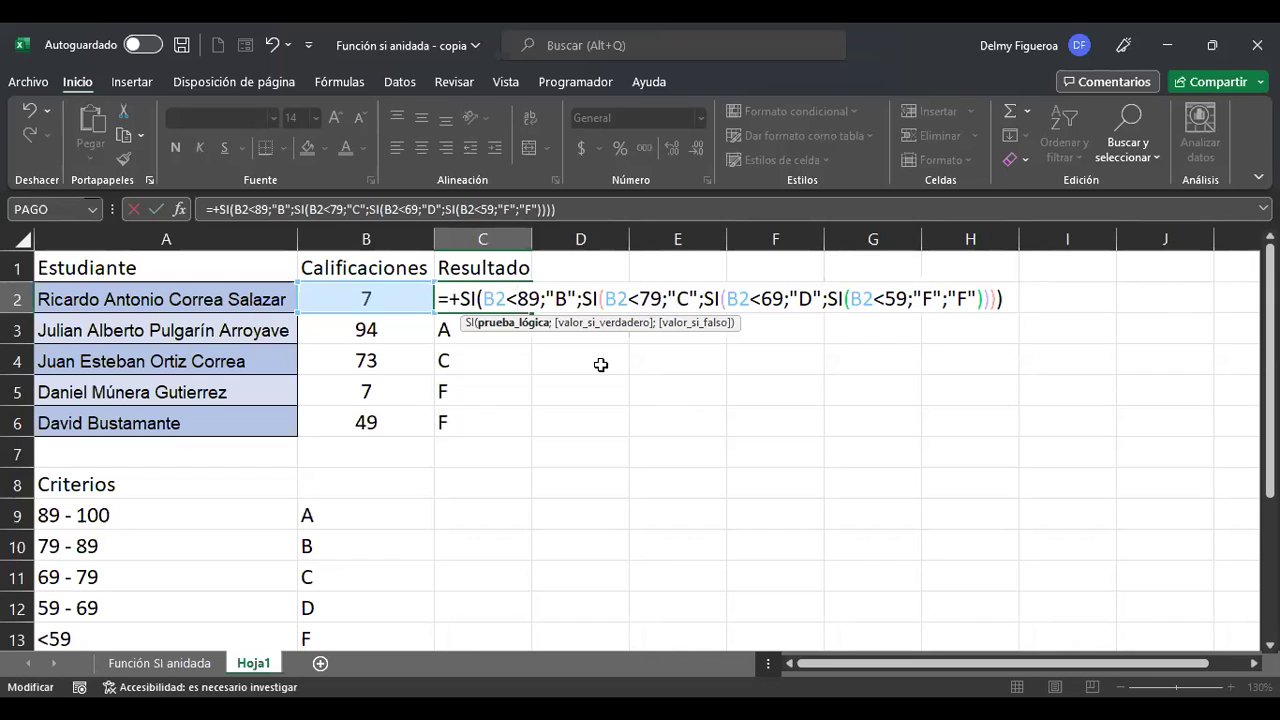
pyautogui.click(556, 298)
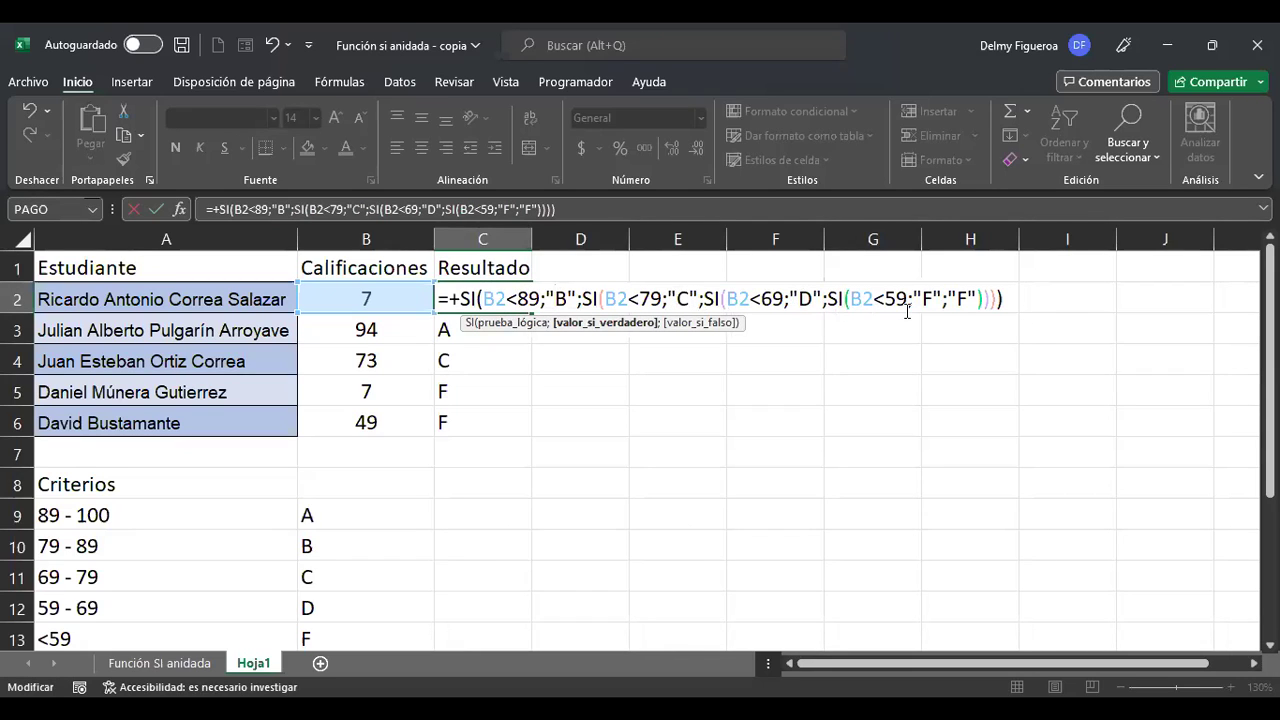
pyautogui.click(960, 298)
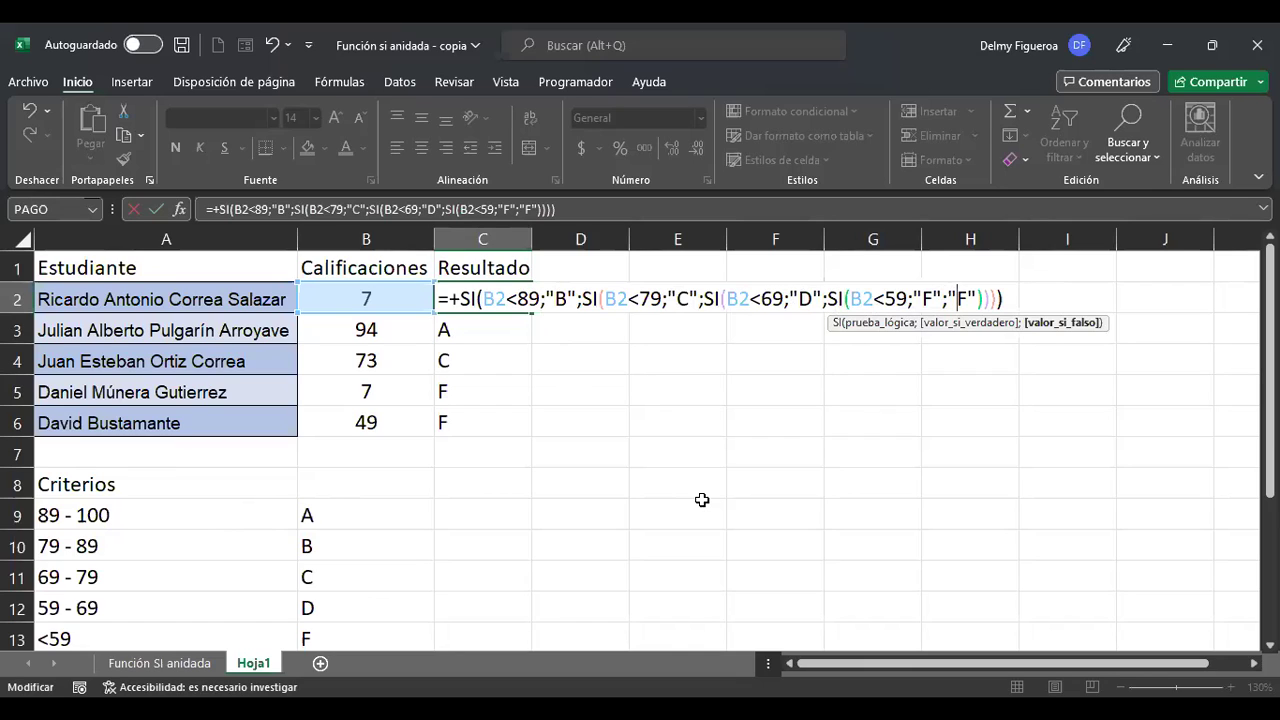
pyautogui.press('Delete')
pyautogui.write('A')
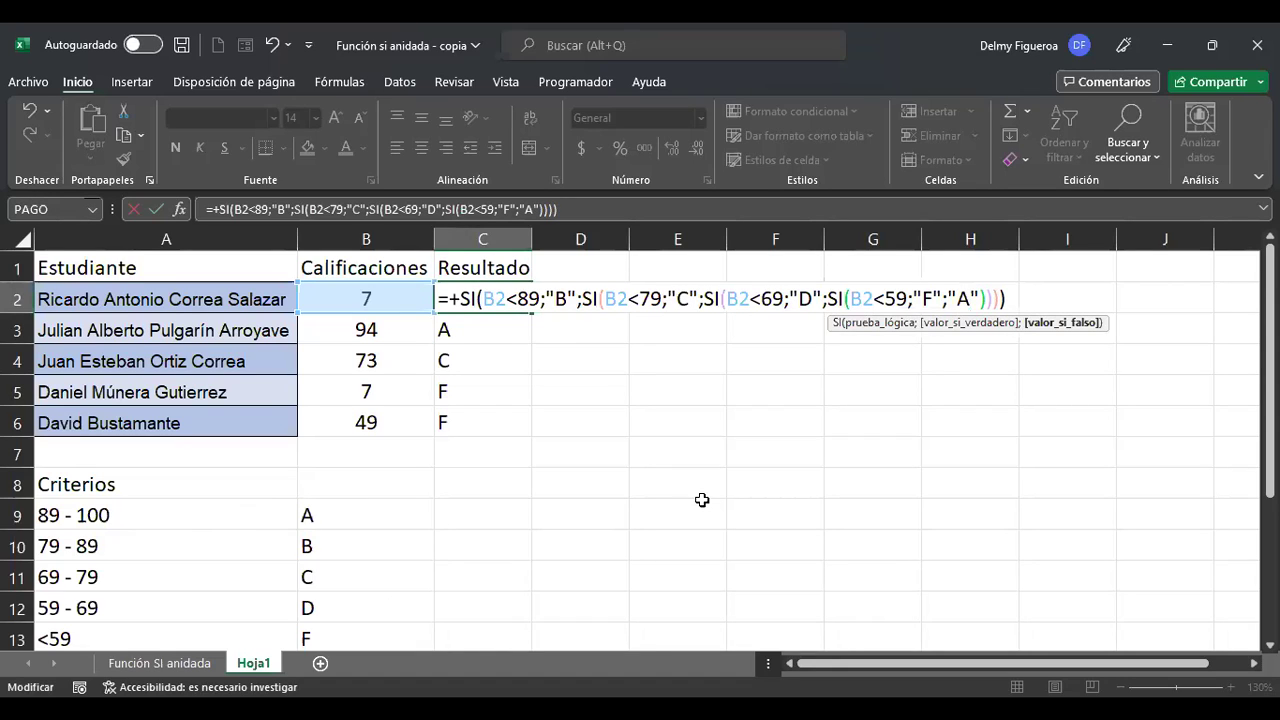
pyautogui.press('Return')
pyautogui.press('Up')
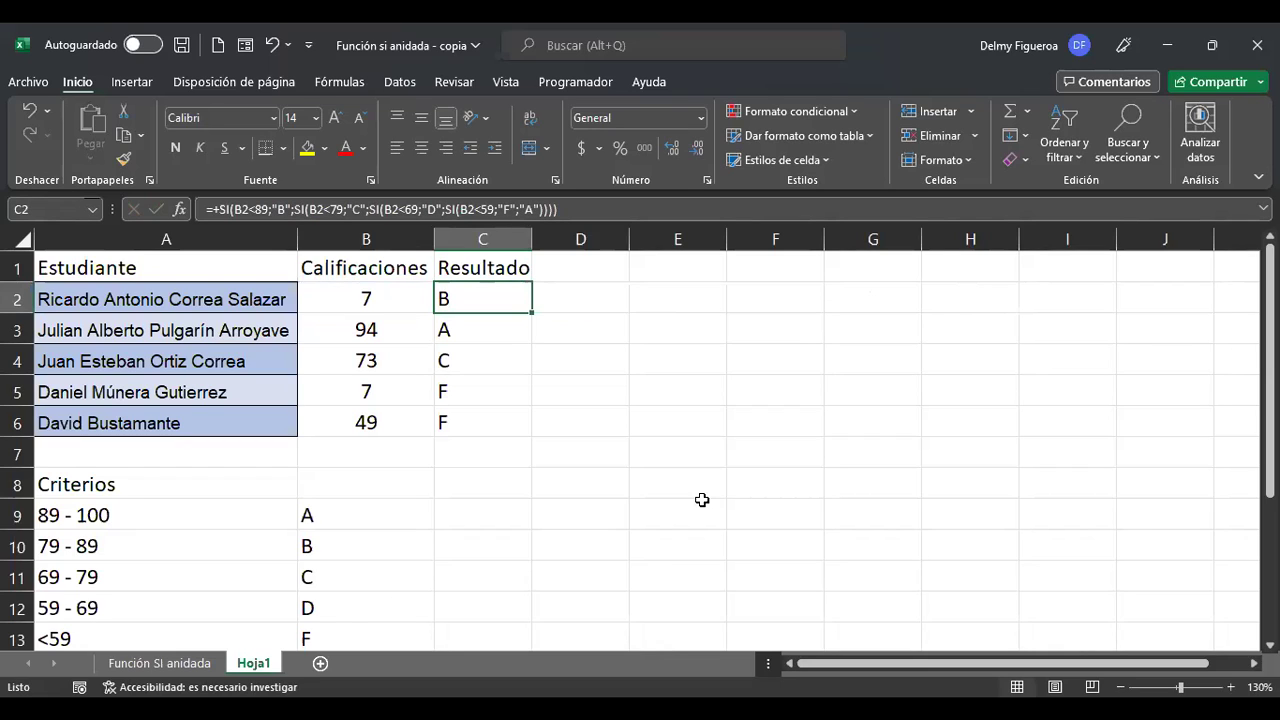
# - Test the less-than formula in C2 by setting the score in B2 to 90, followed by 70
pyautogui.press('F2')
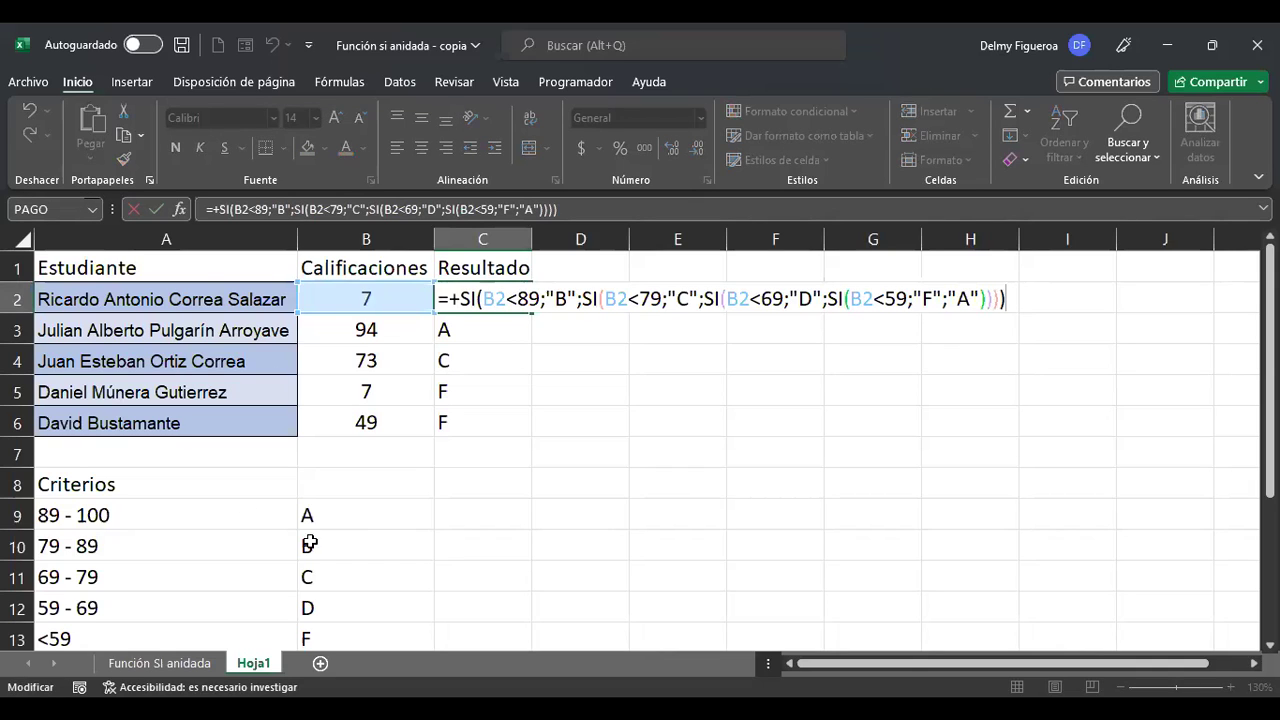
pyautogui.click(527, 298)
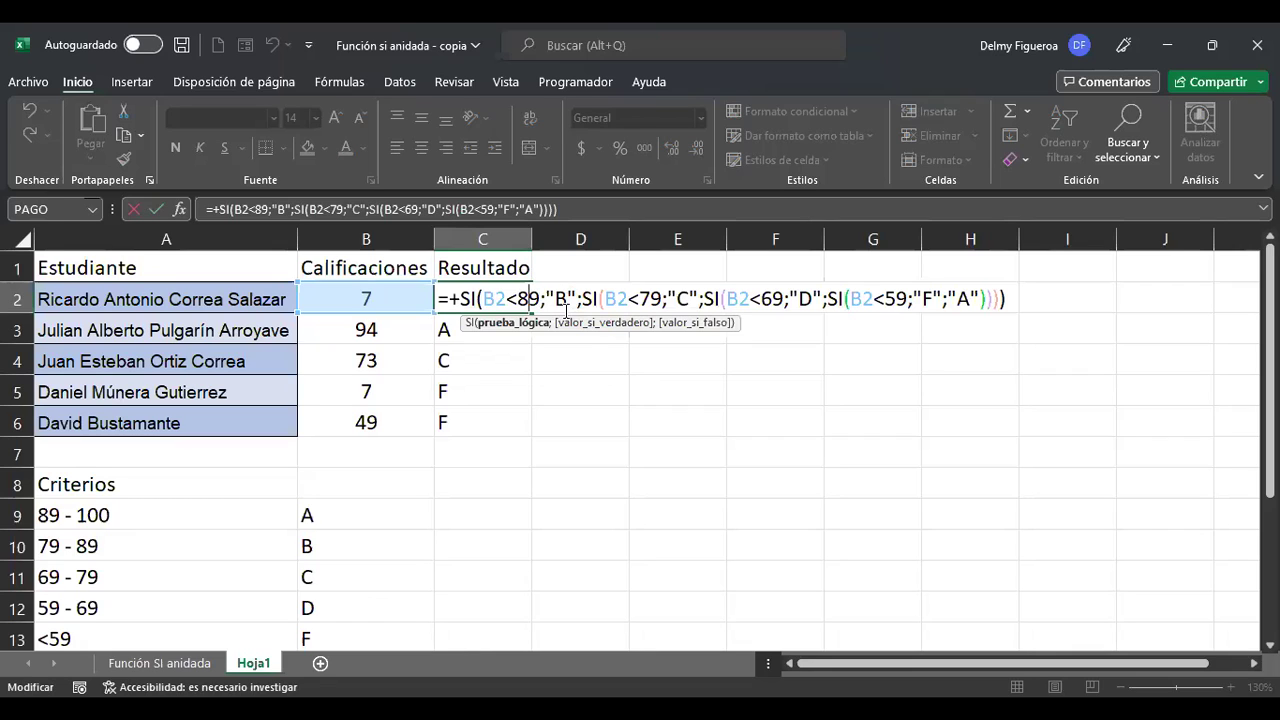
pyautogui.press('Return')
pyautogui.press('Up')
pyautogui.press('Left')
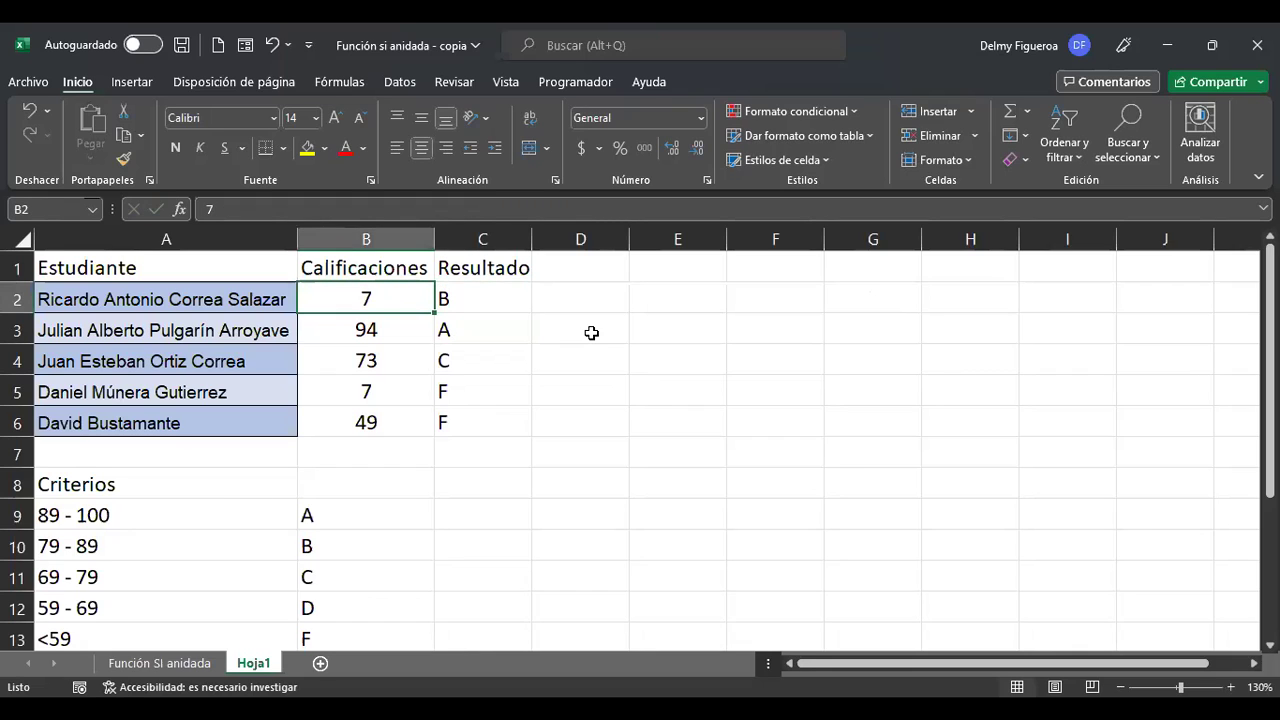
pyautogui.write('90')
pyautogui.press('Return')
pyautogui.press('Up')
pyautogui.write('70')
pyautogui.press('Return')
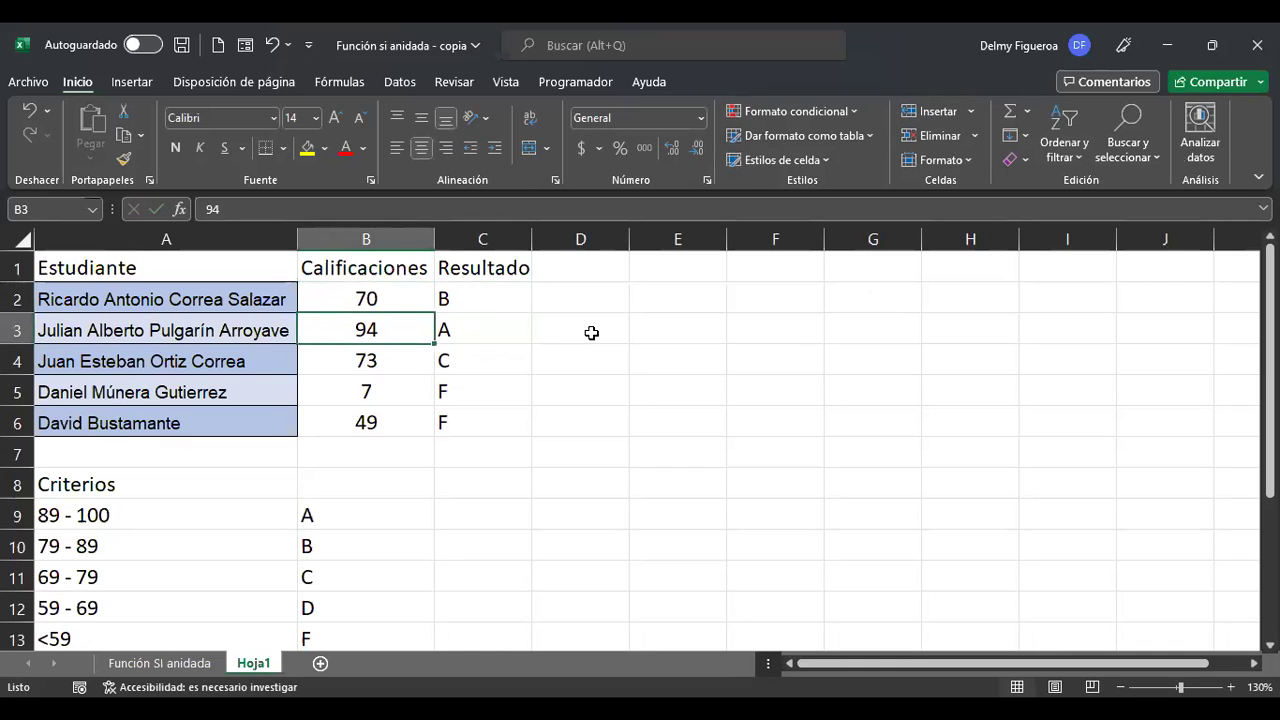
# - Compare the order of the less-than conditions in the C2 formula with the greater-than conditions in the C3 formula
pyautogui.press('Up')
pyautogui.press('Right')
pyautogui.press('F2')
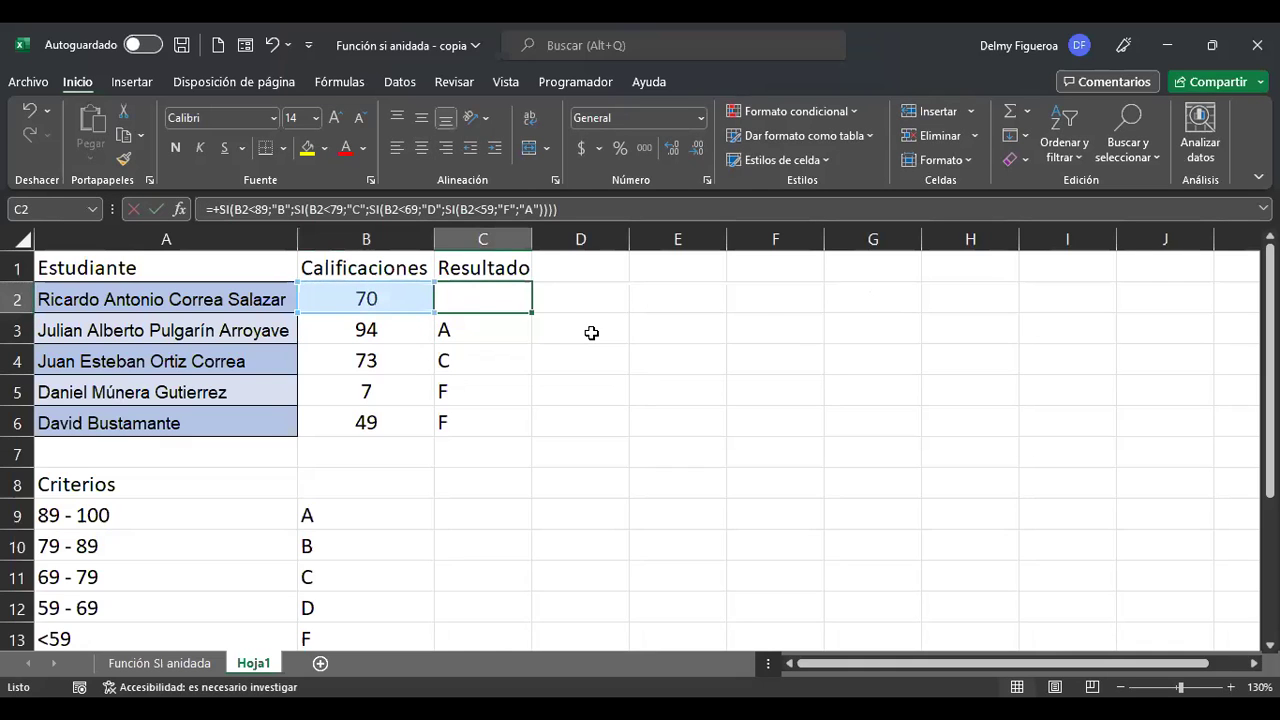
pyautogui.click(534, 298)
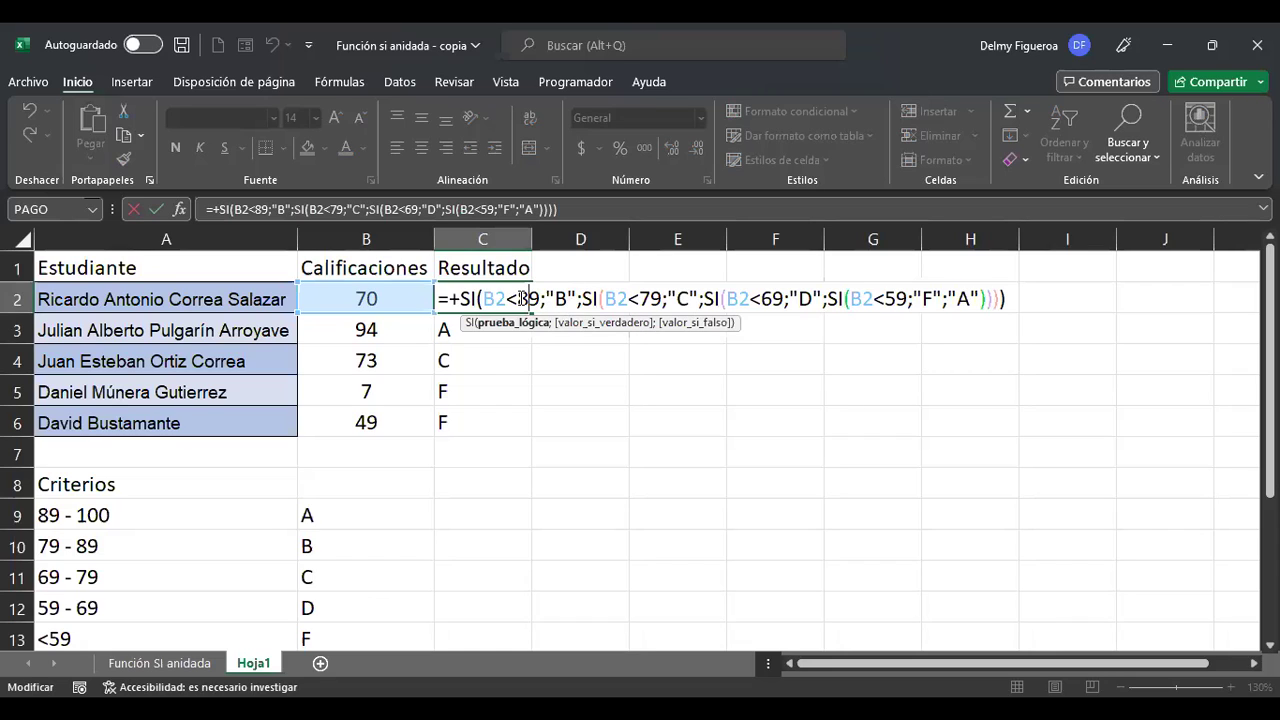
pyautogui.click(653, 300)
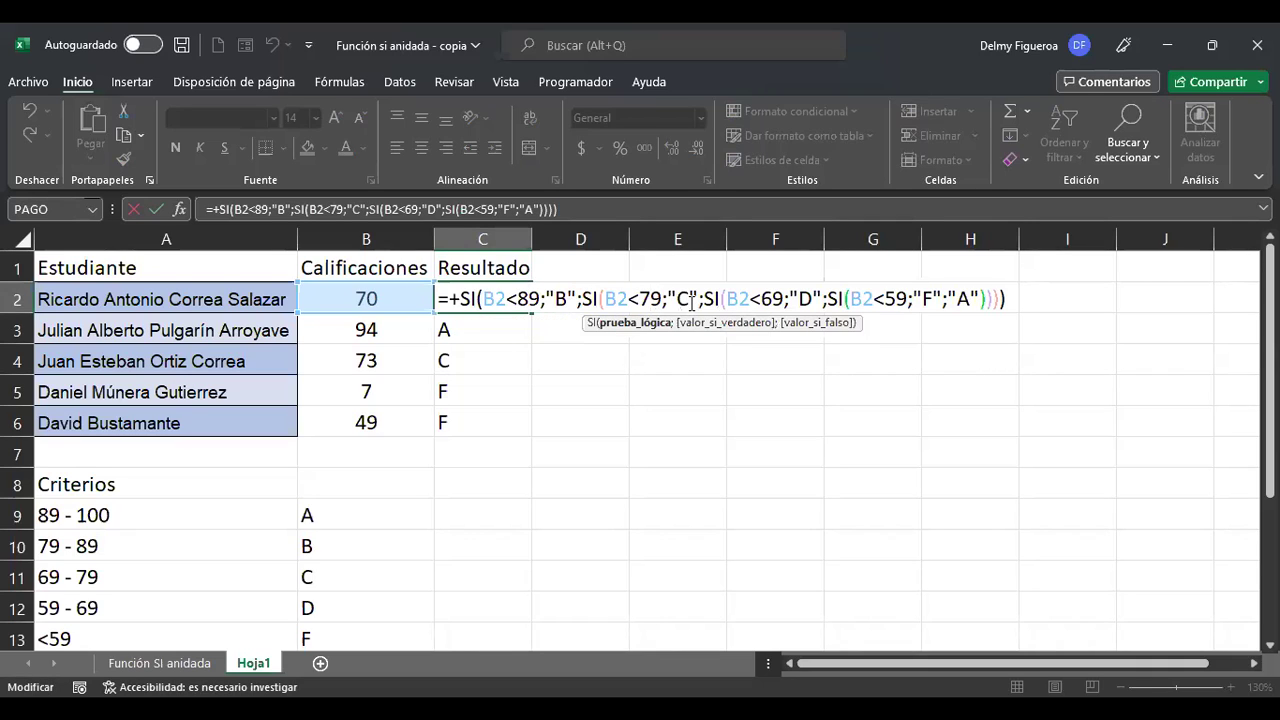
pyautogui.click(775, 300)
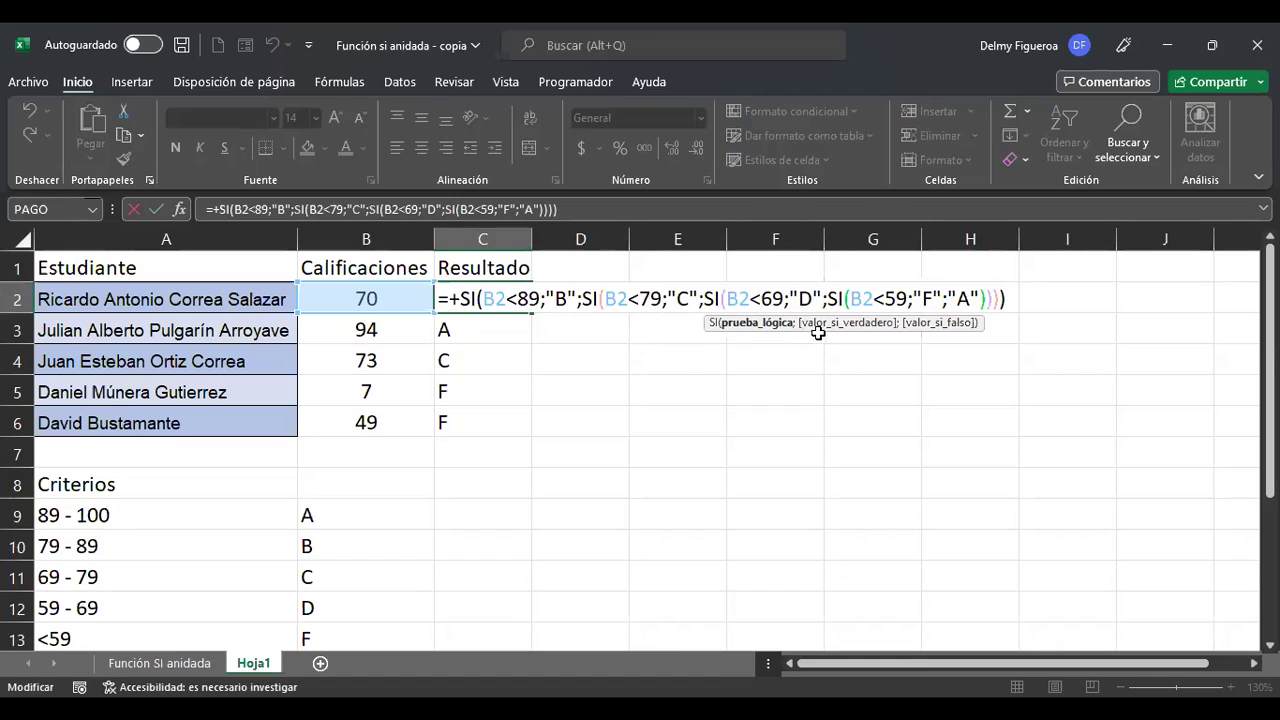
pyautogui.click(522, 298)
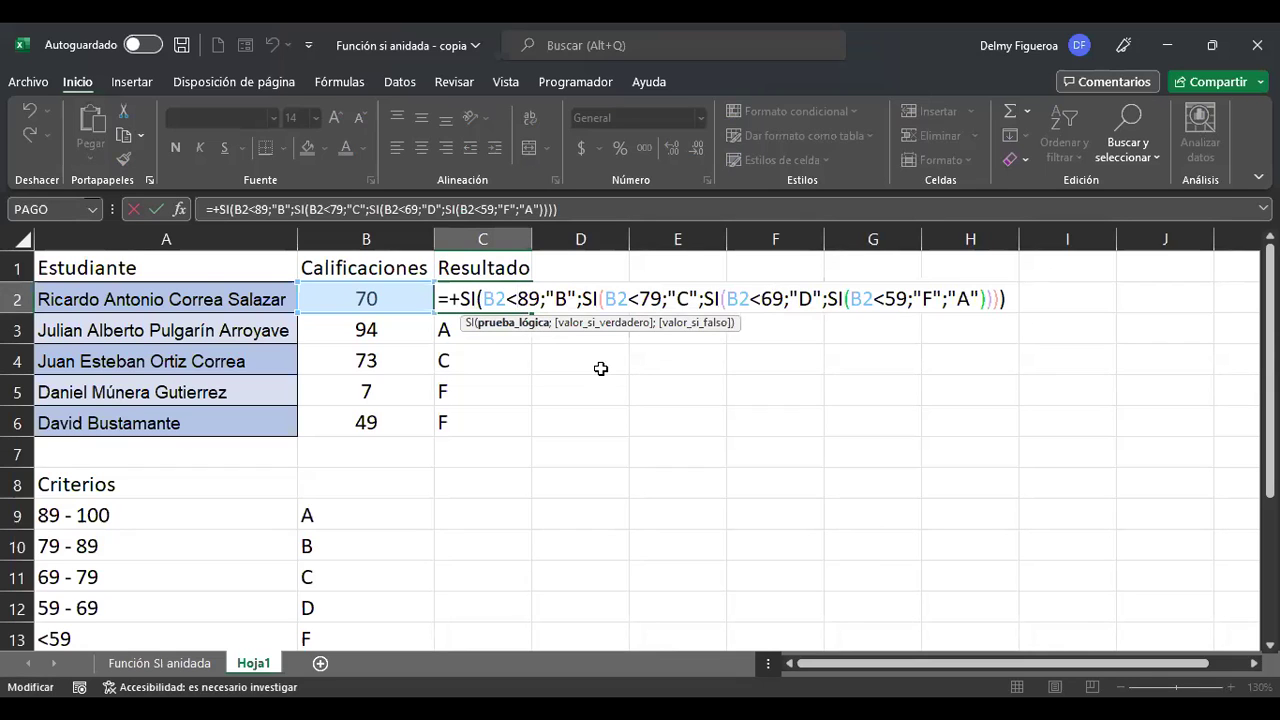
pyautogui.press('Return')
pyautogui.press('F2')
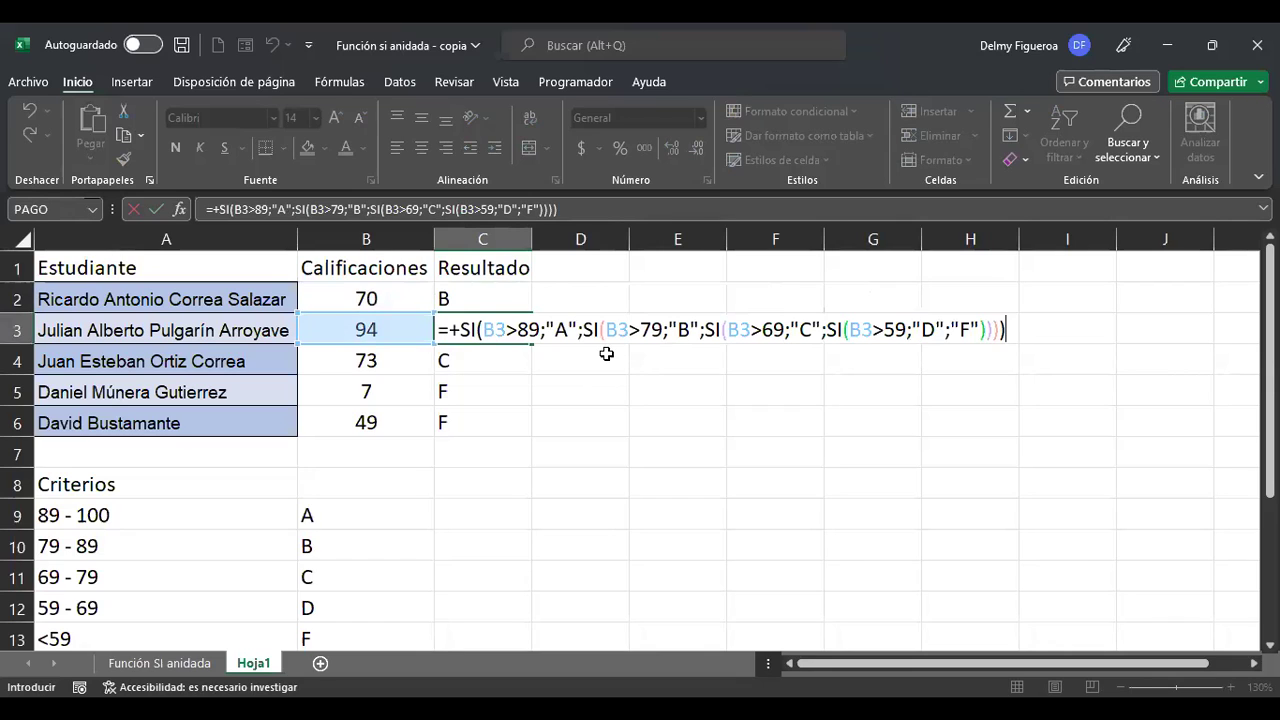
pyautogui.click(520, 330)
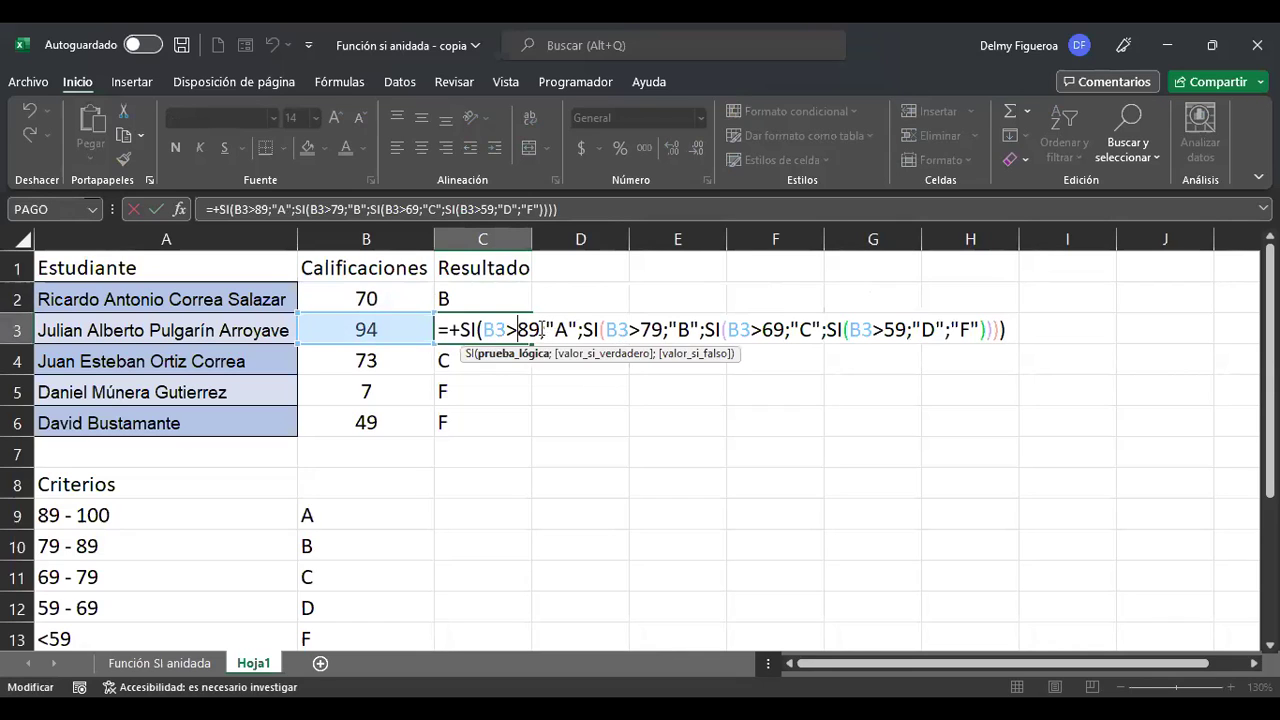
pyautogui.doubleClick(654, 330)
pyautogui.click(654, 330)
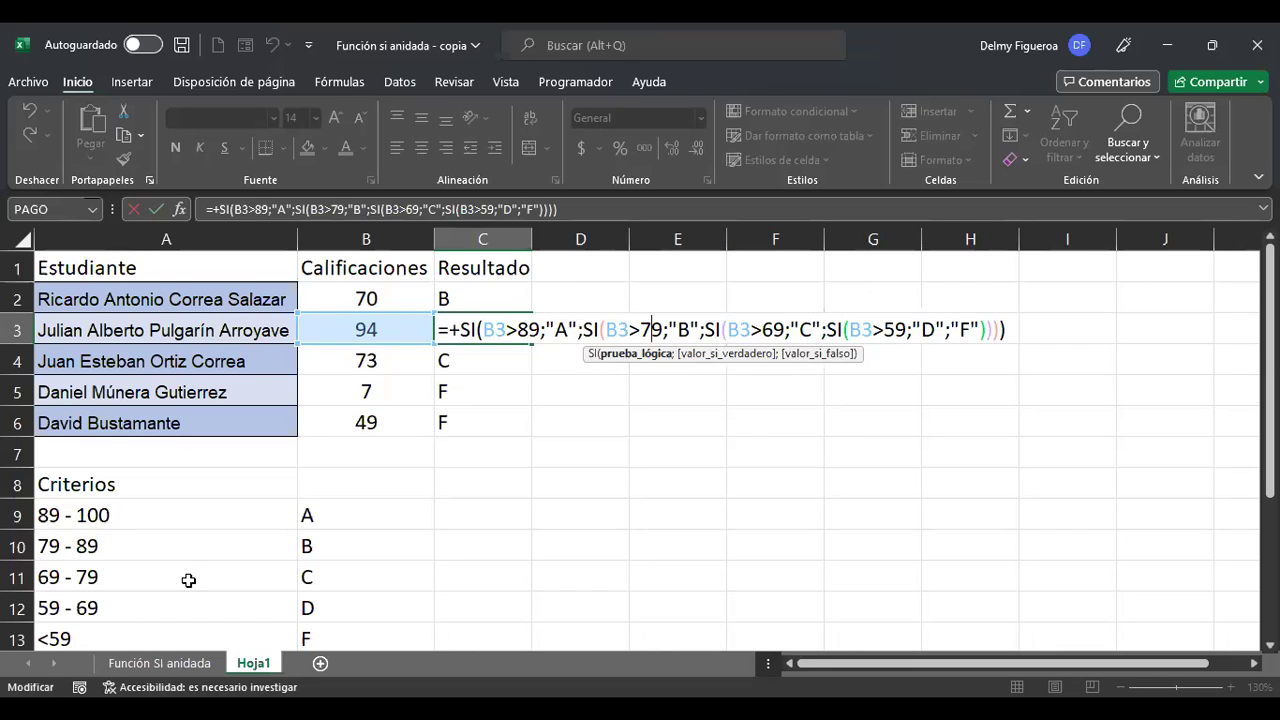
pyautogui.hotkey('shift', 'Return')
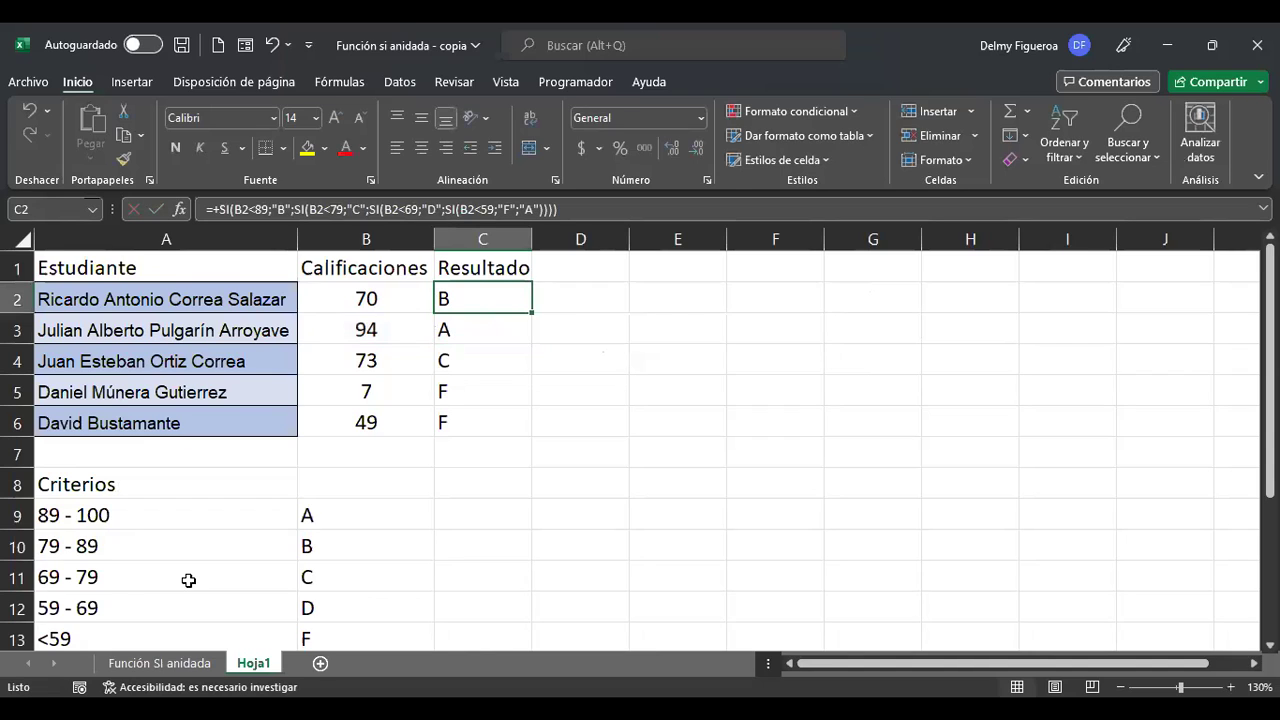
pyautogui.press('F2')
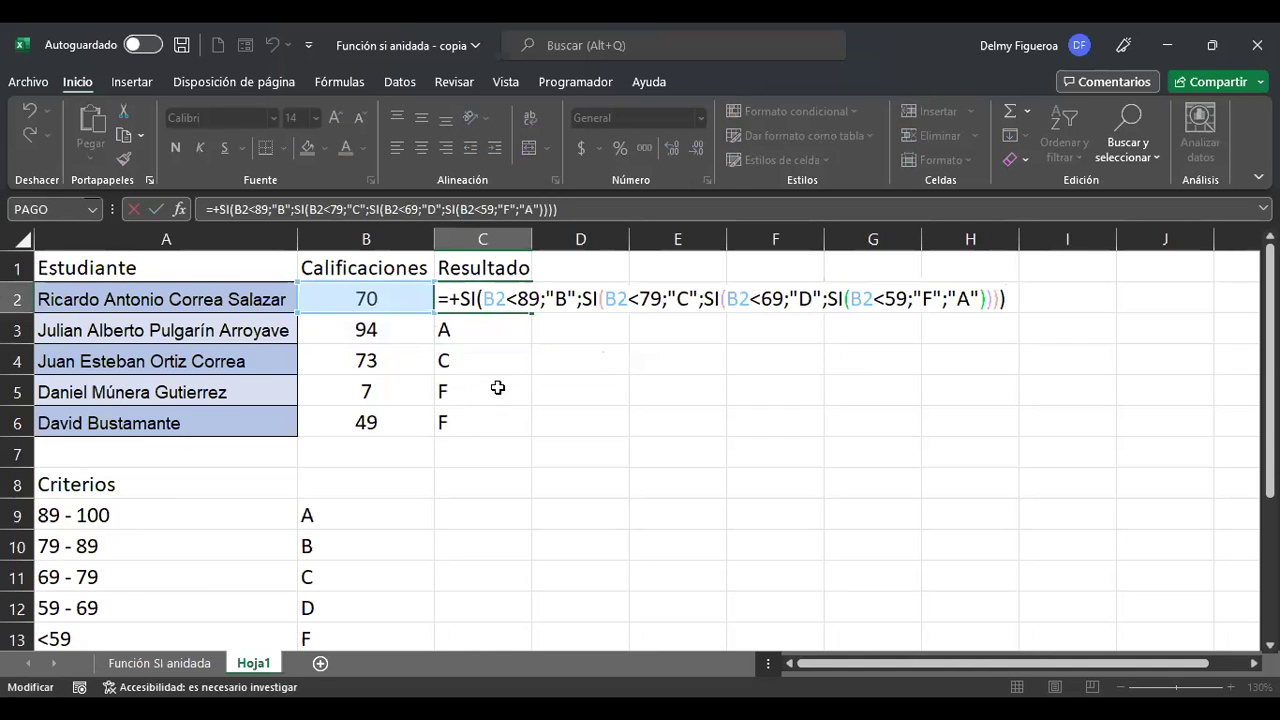
pyautogui.click(532, 298)
pyautogui.press('BackSpace')
pyautogui.press('BackSpace')
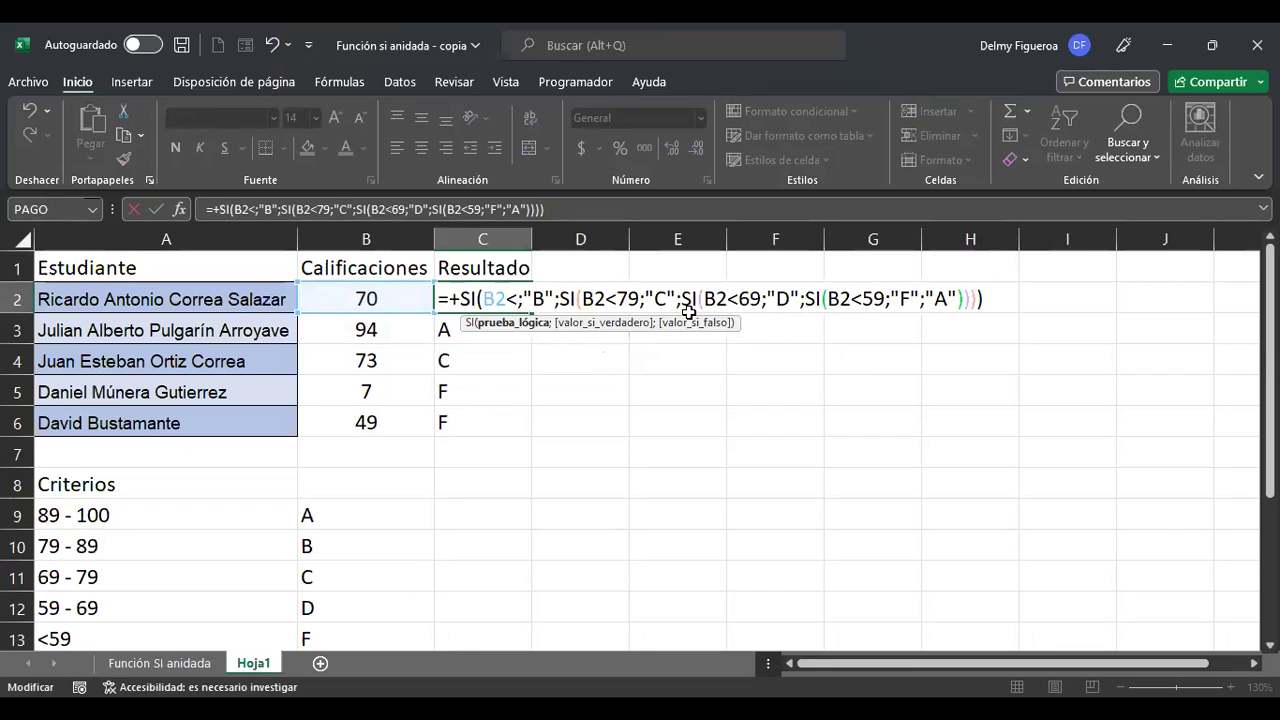
pyautogui.press('Right')
pyautogui.press('Right')
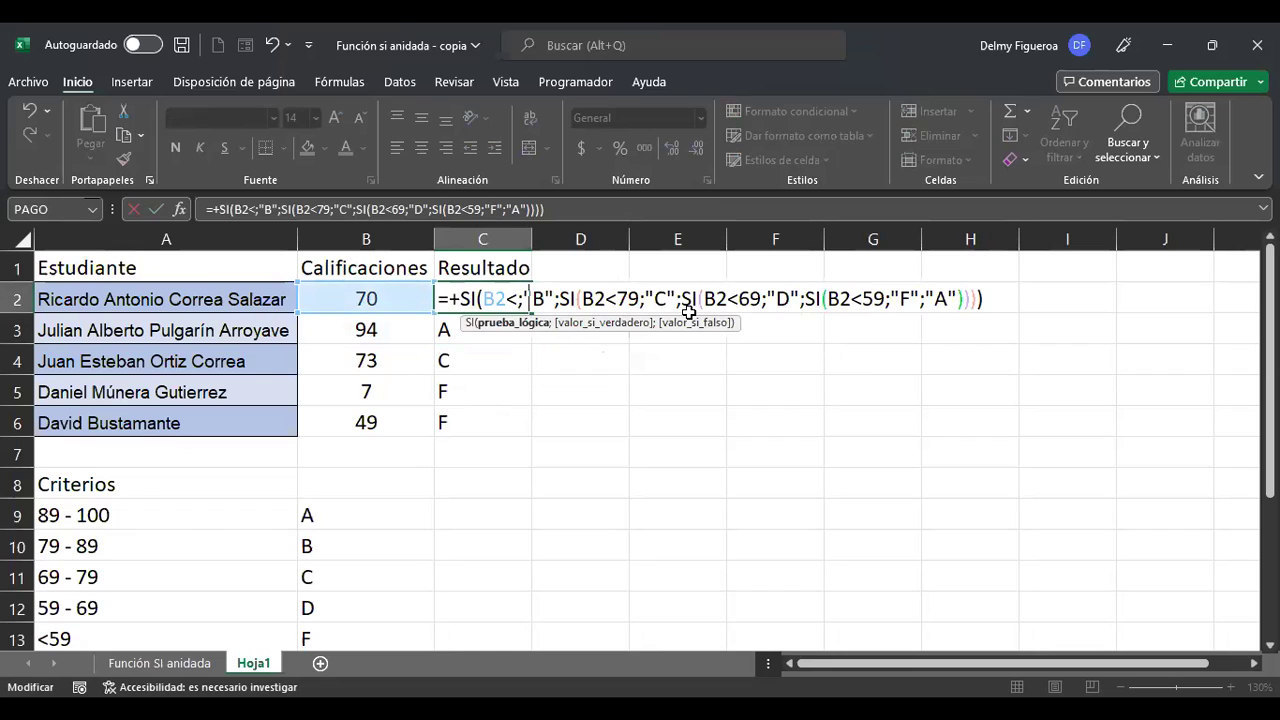
pyautogui.press('Left')
pyautogui.press('Left')
pyautogui.write('59')
pyautogui.press('Right')
pyautogui.press('Right')
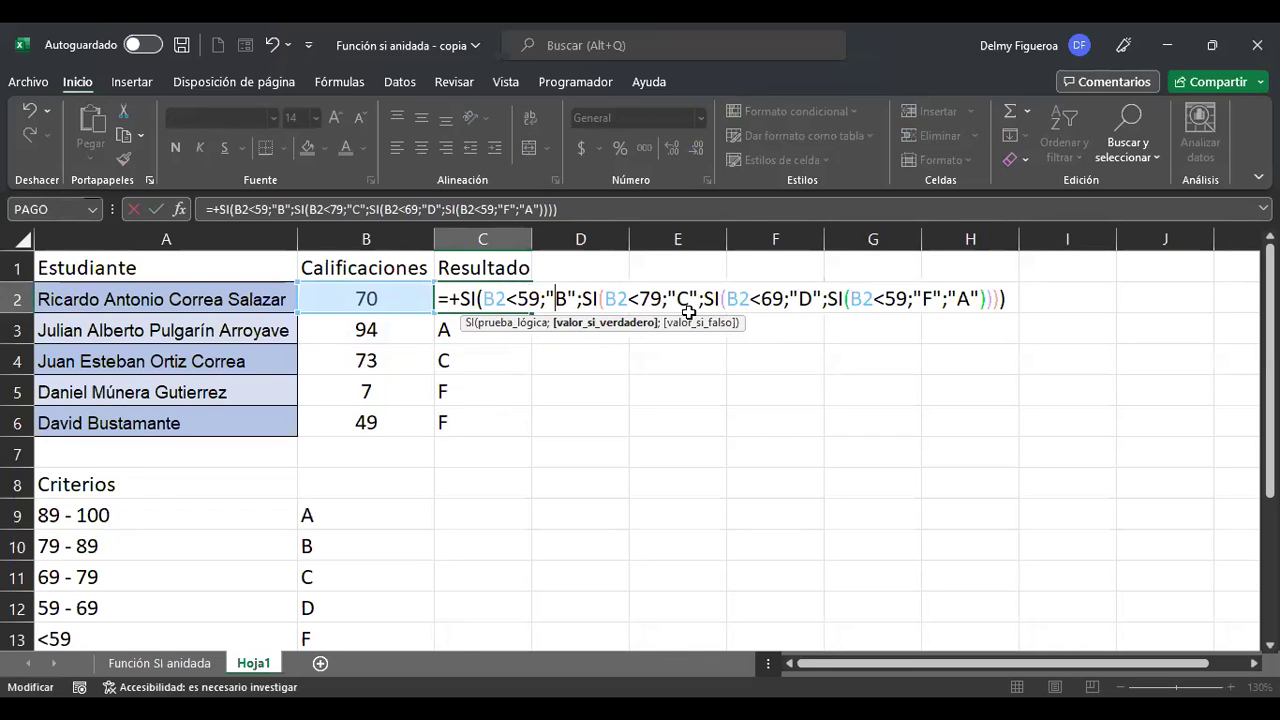
pyautogui.hotkey('ctrl', 'Return')
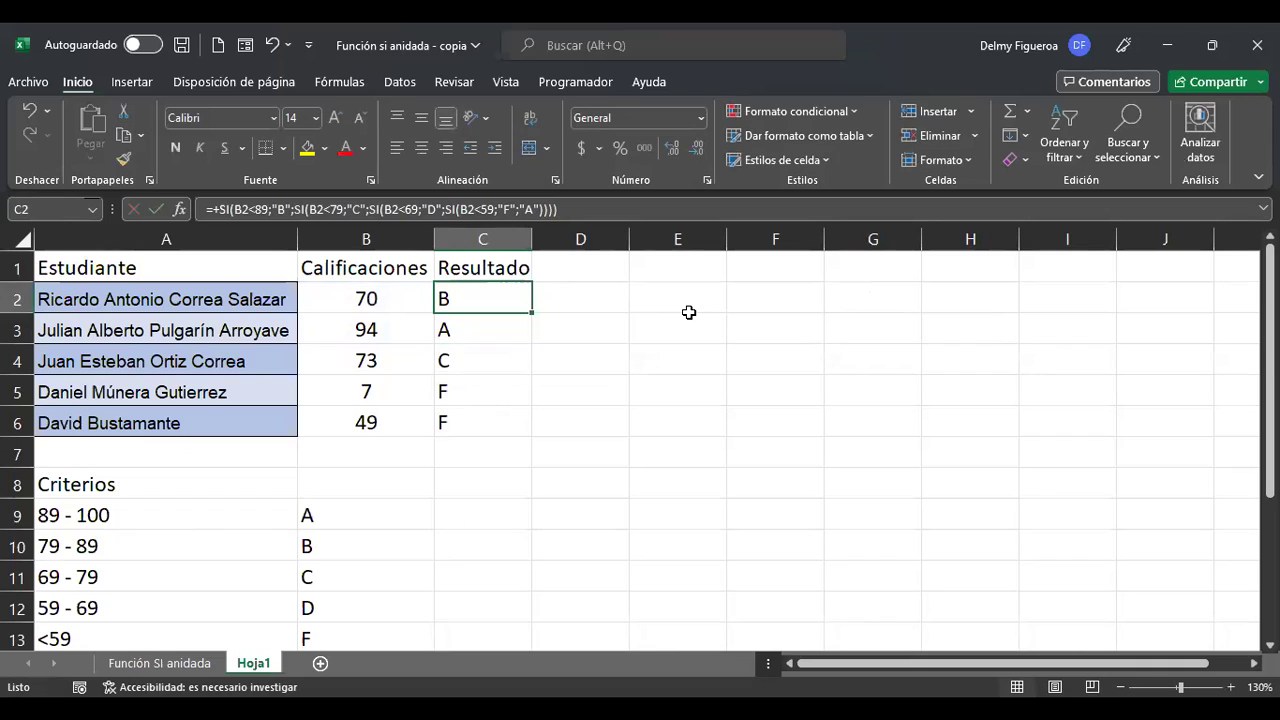
pyautogui.press('Left')
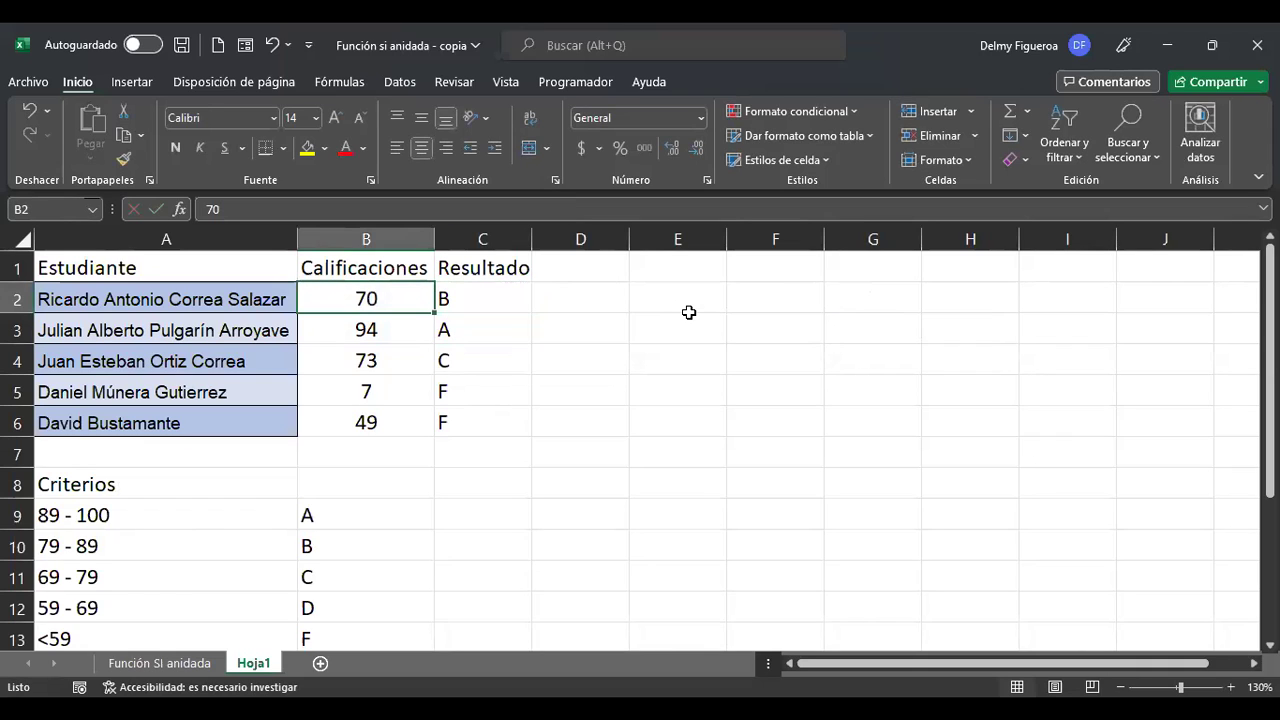
# - Test the less-than formula in C2 by setting the score in B2 to 1, followed by 80
pyautogui.press('Right')
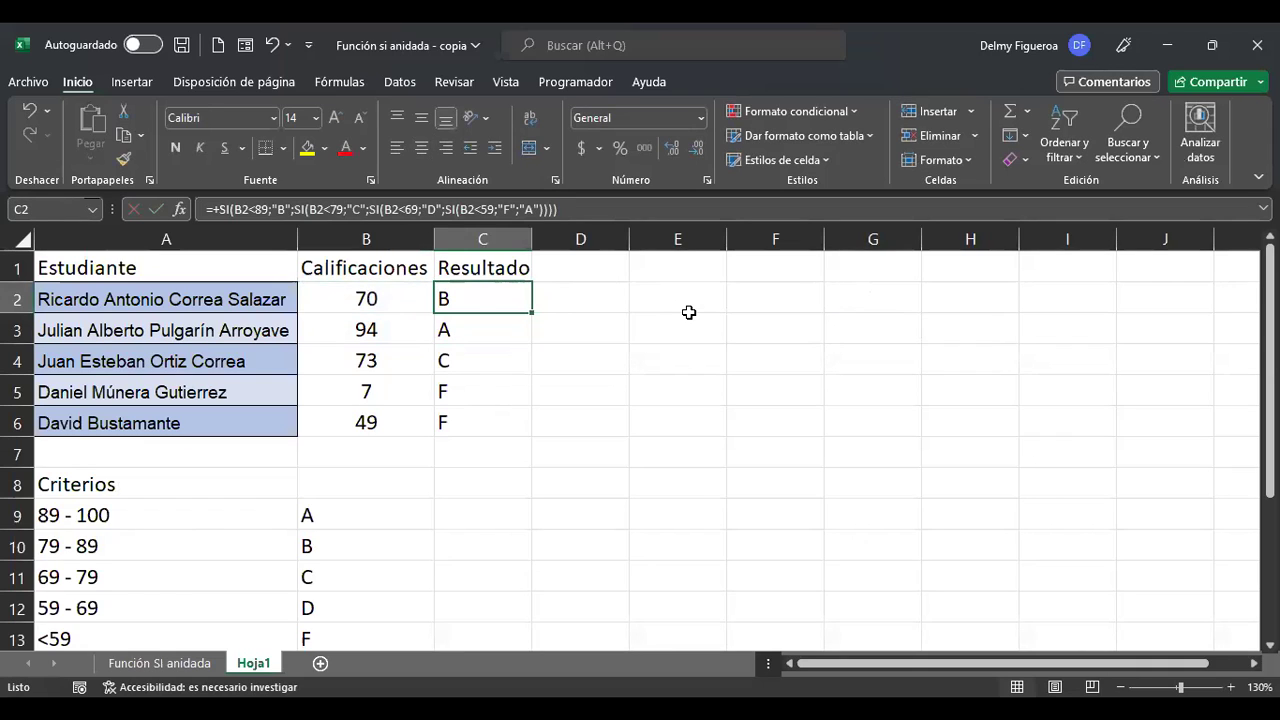
pyautogui.press('F2')
pyautogui.press('Return')
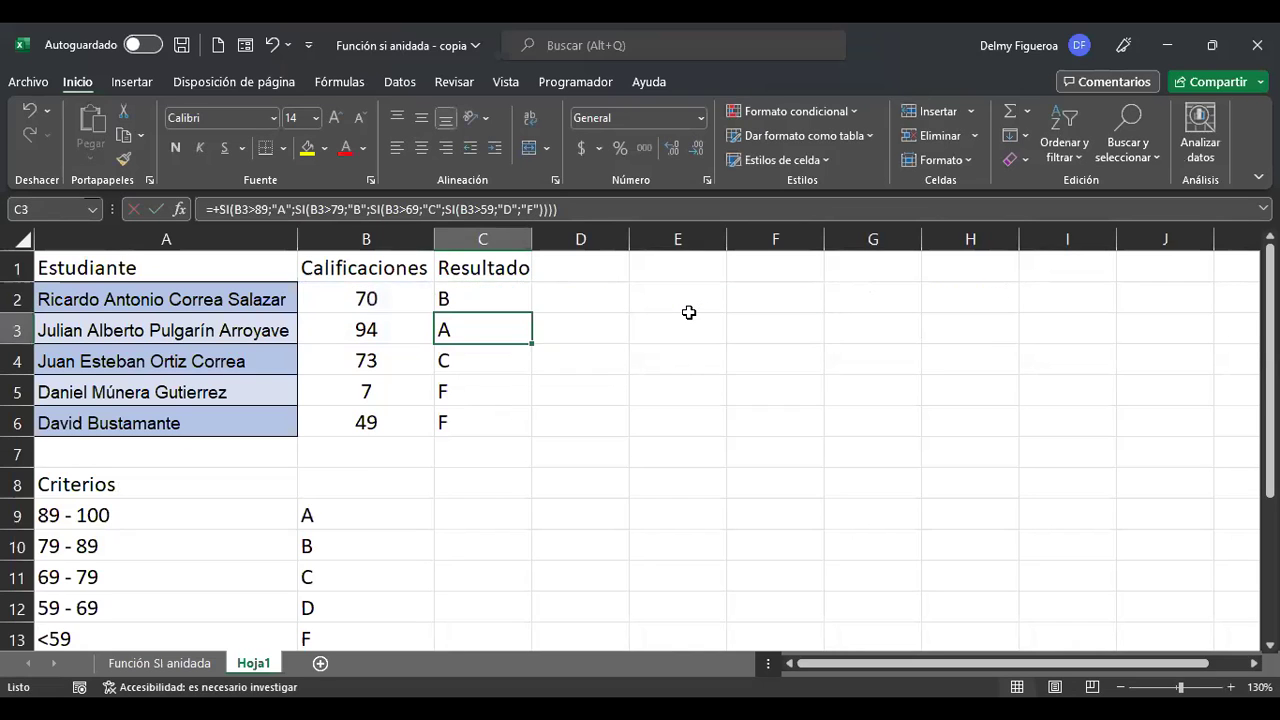
pyautogui.press('Up')
pyautogui.press('Left')
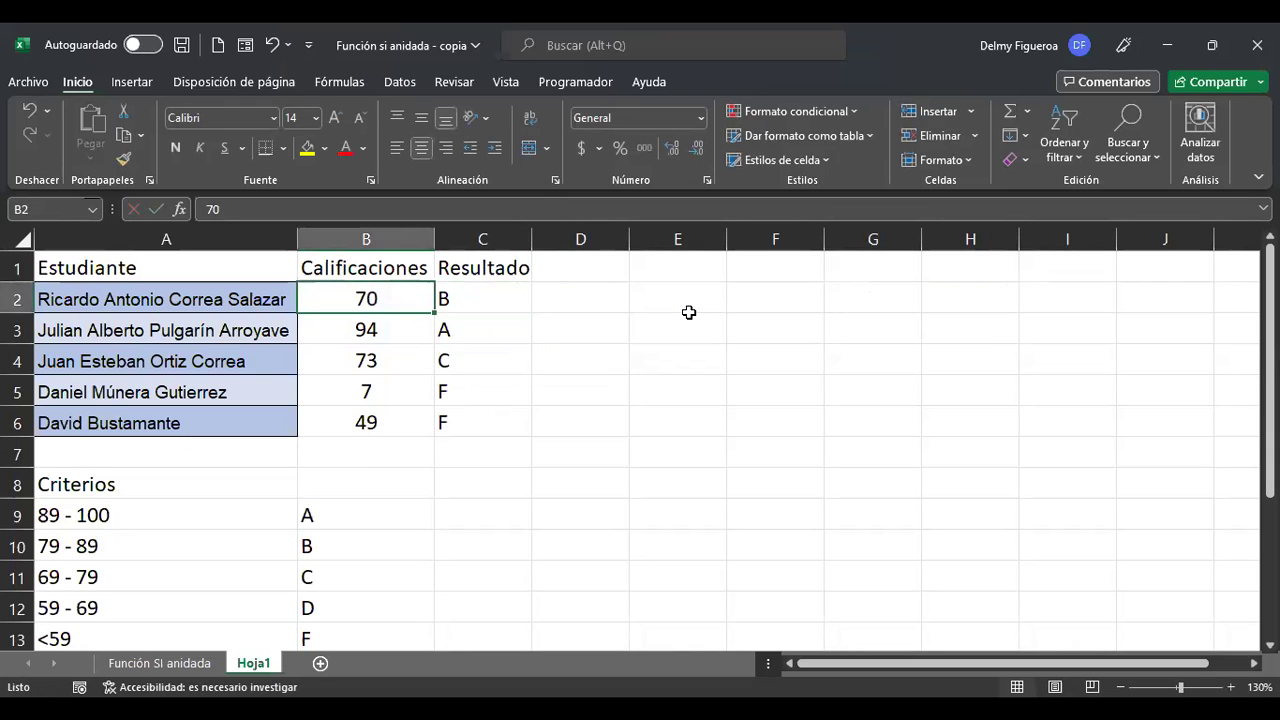
pyautogui.write('1')
pyautogui.press('Return')
pyautogui.press('Up')
pyautogui.write('80')
pyautogui.press('Return')
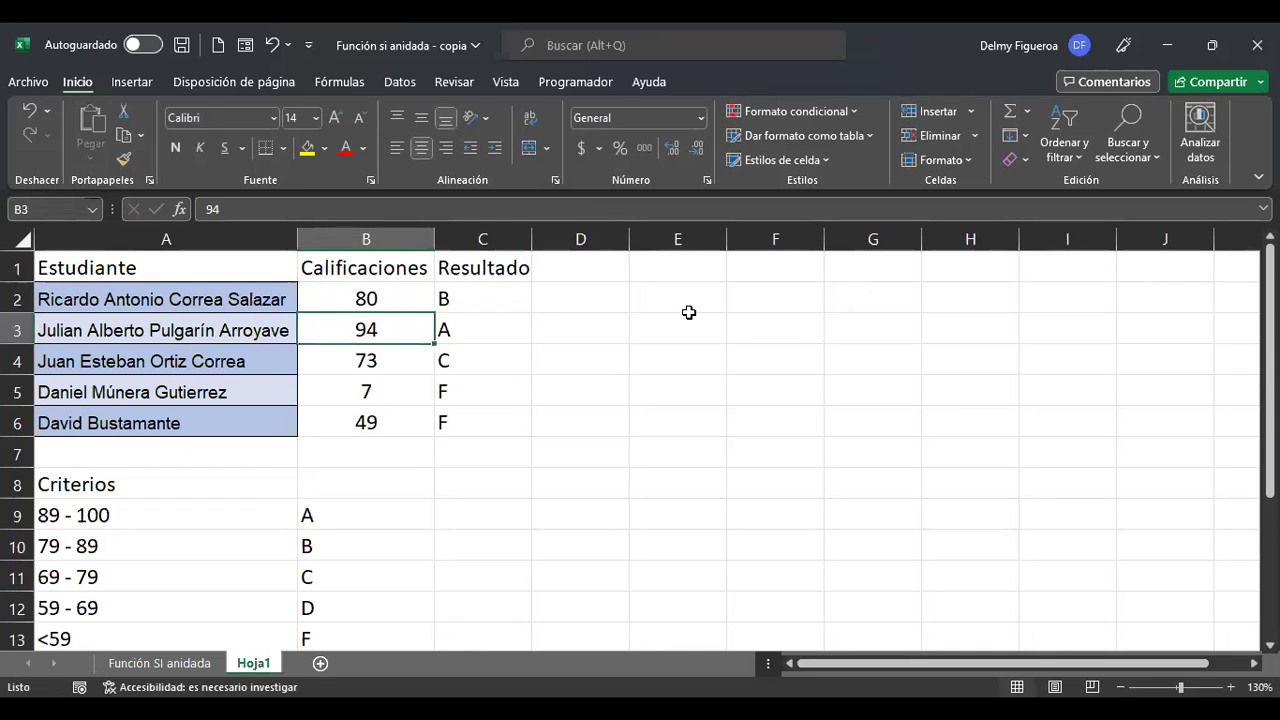
# - Examine the first condition of the C2 and C3 formulas against the score in B2 and the Criterios table
pyautogui.press('Up')
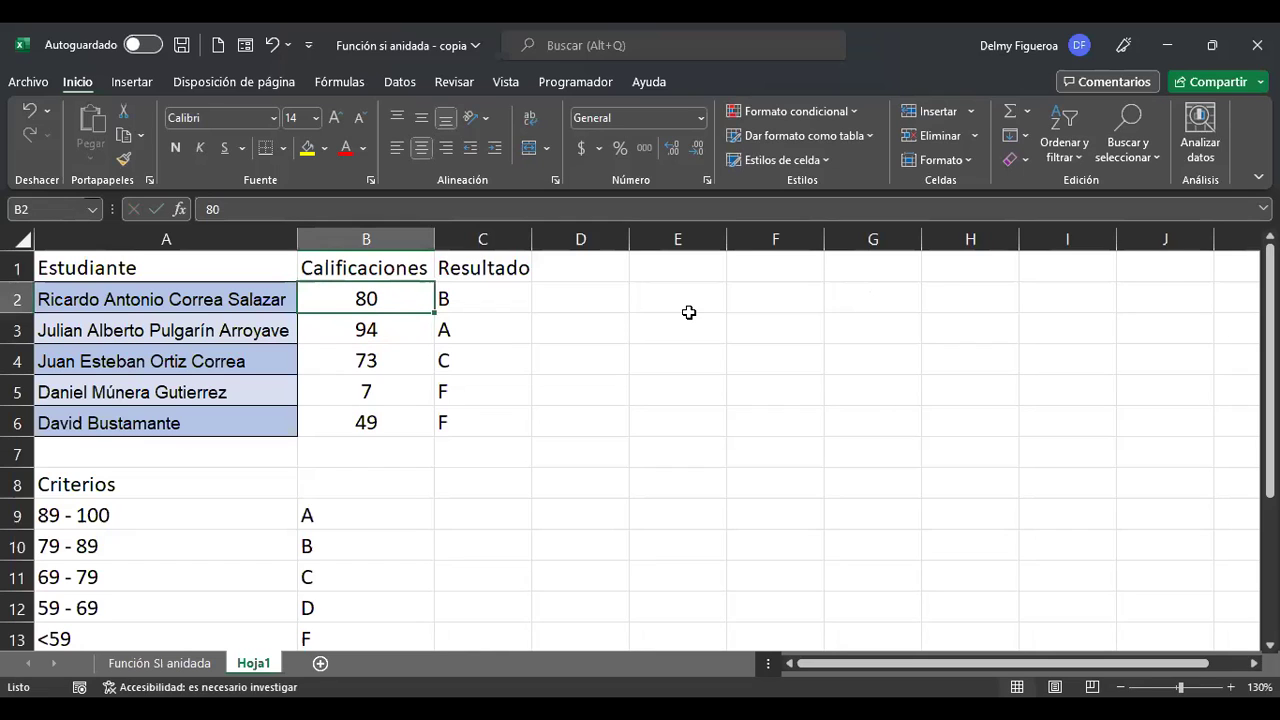
pyautogui.press('F2')
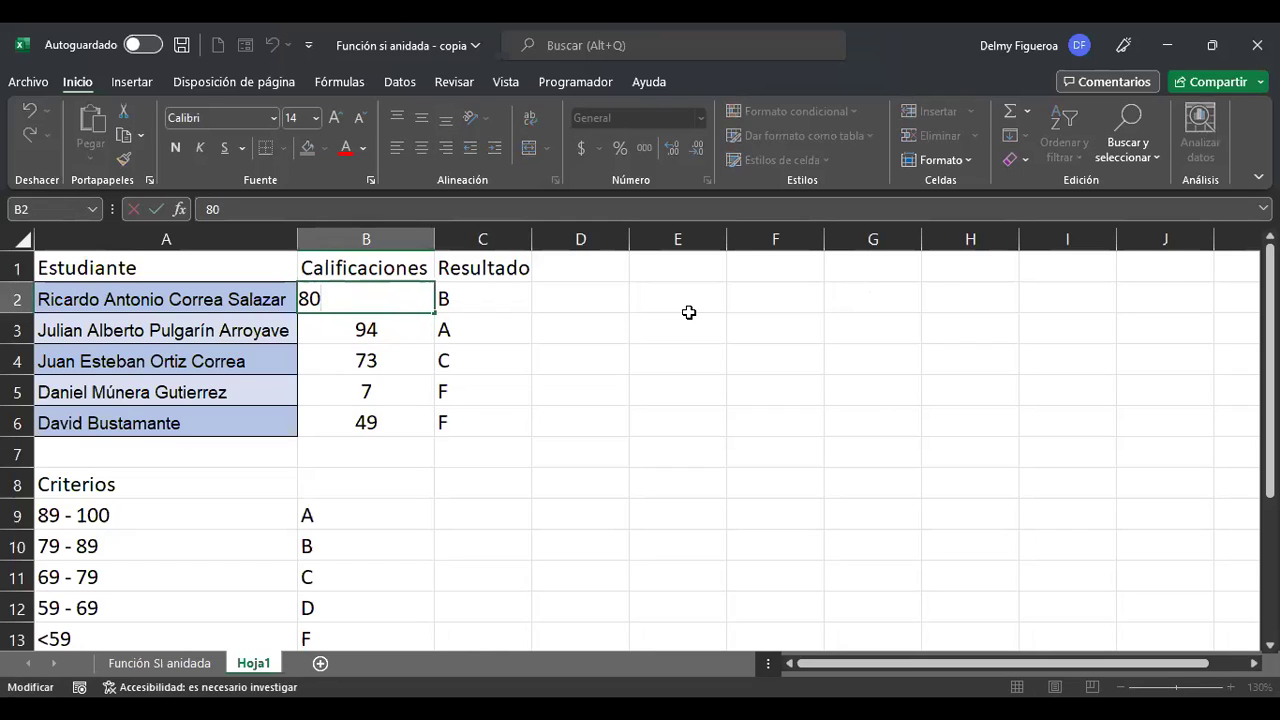
pyautogui.press('Return')
pyautogui.press('Up')
pyautogui.press('Right')
pyautogui.press('F2')
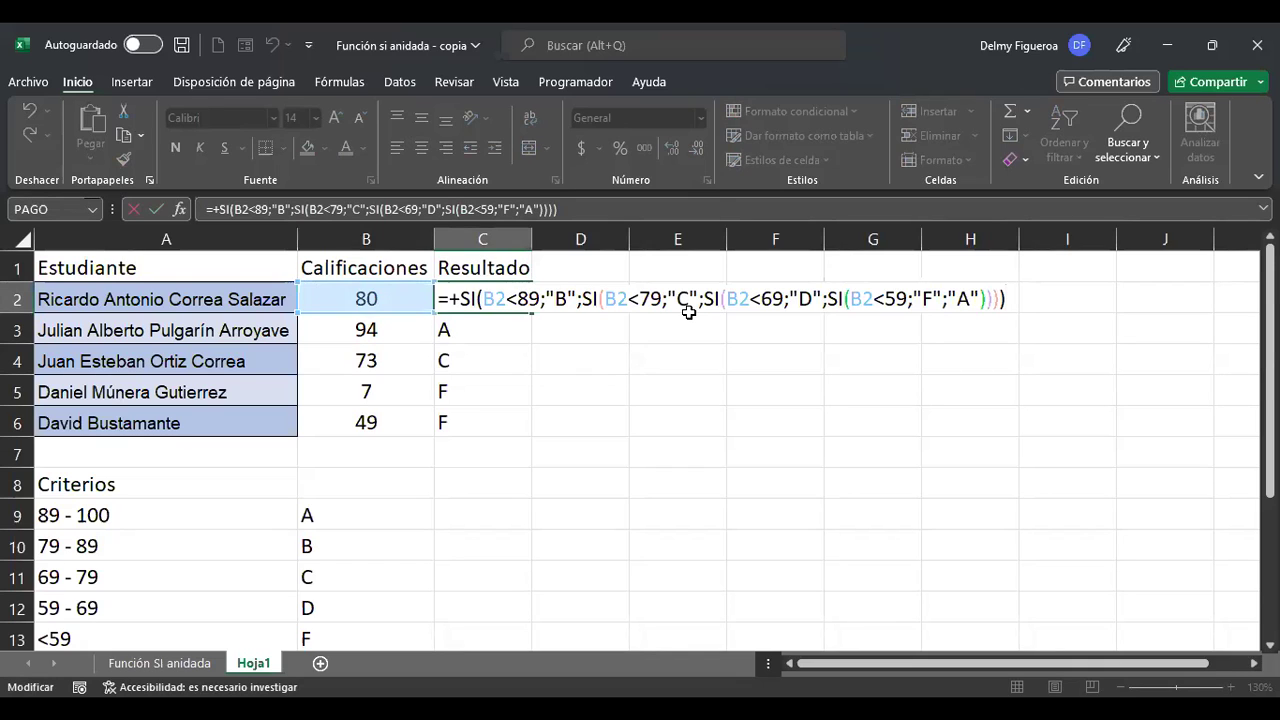
pyautogui.press('Return')
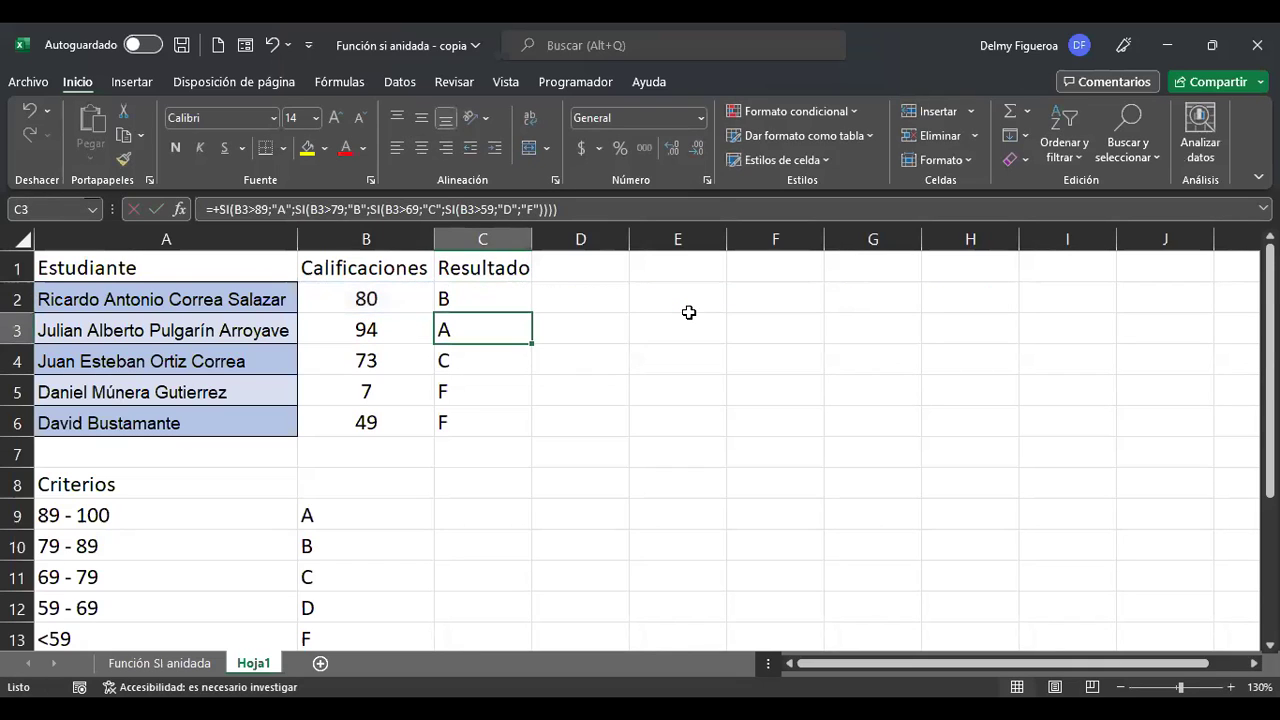
pyautogui.press('F2')
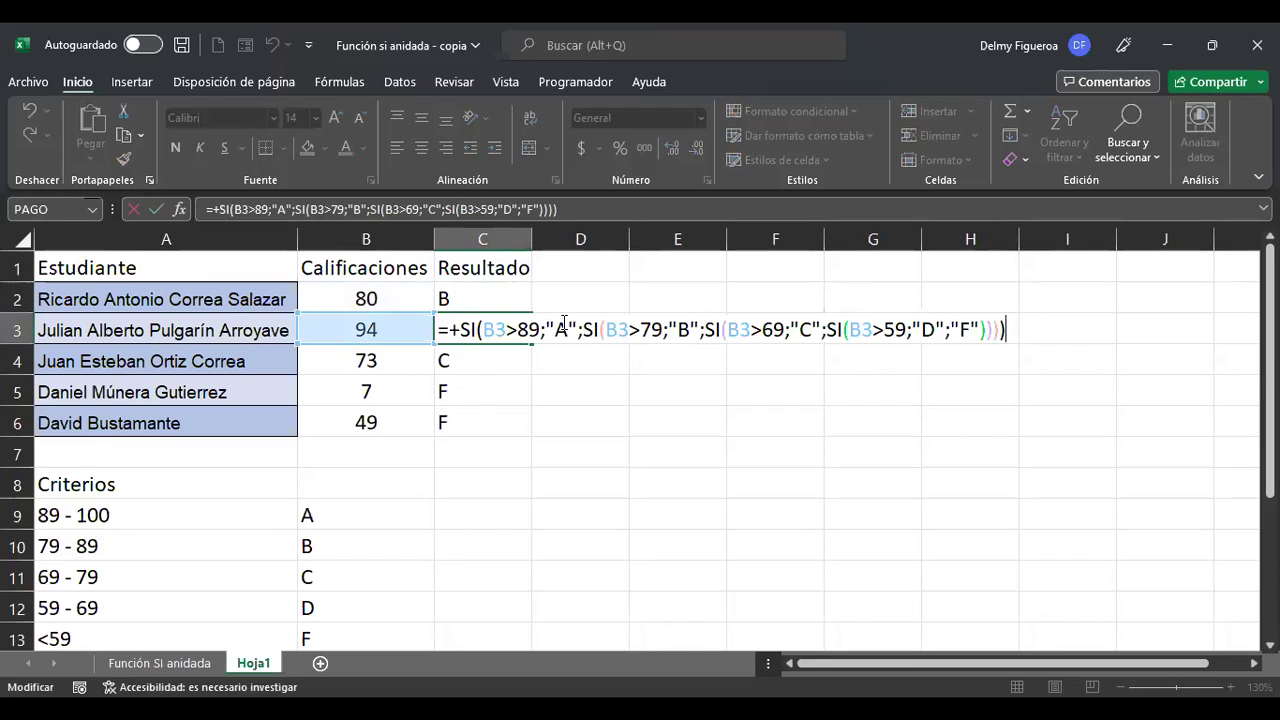
pyautogui.click(515, 329)
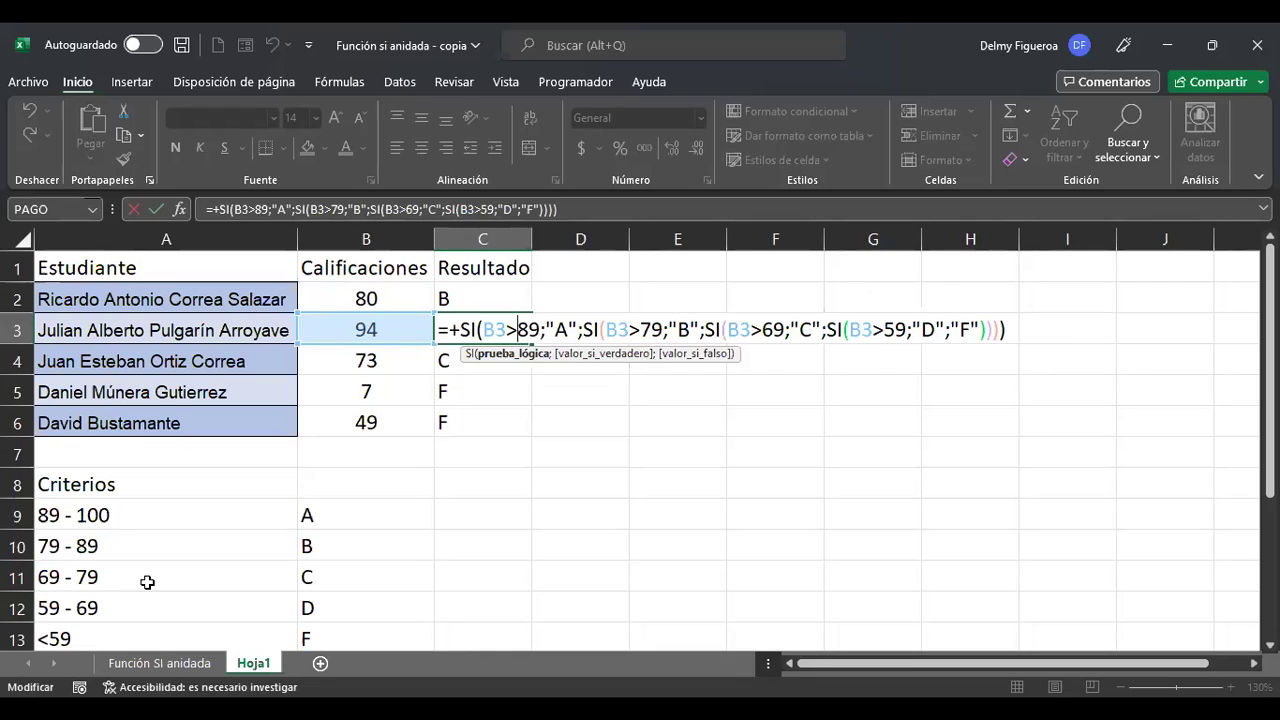
pyautogui.press('Return')
pyautogui.press('Up')
pyautogui.press('Up')
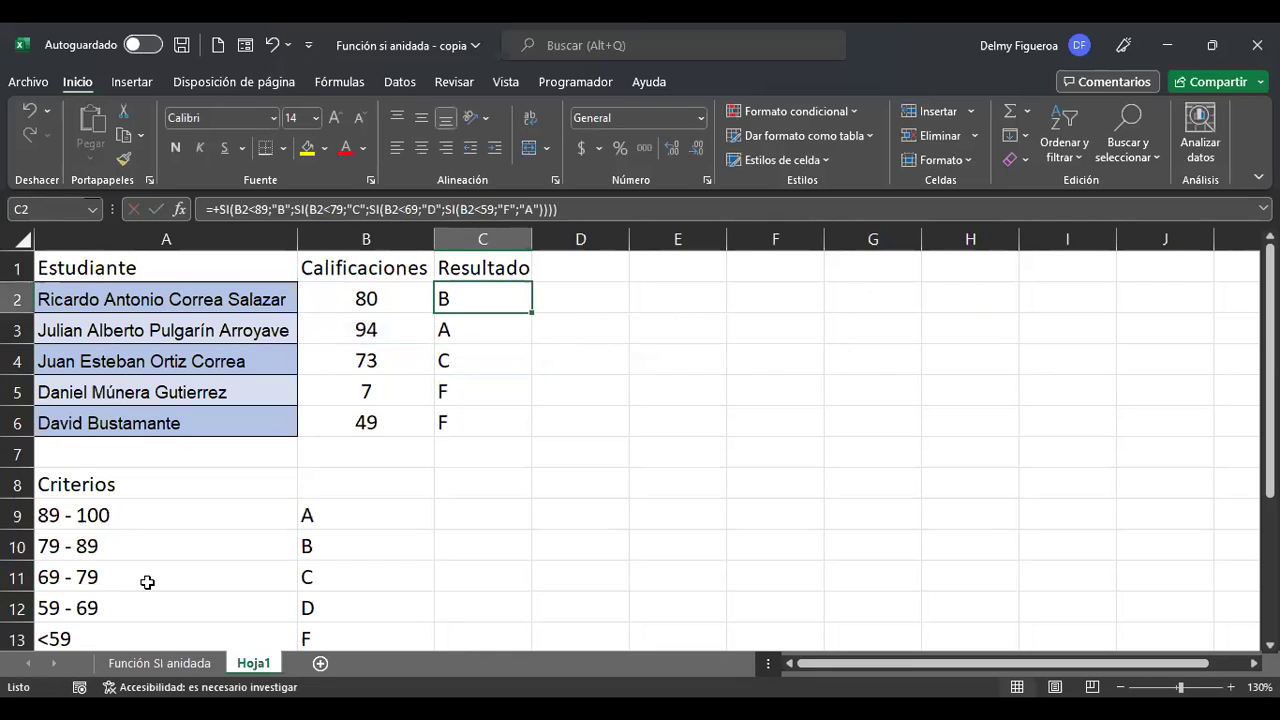
pyautogui.press('F2')
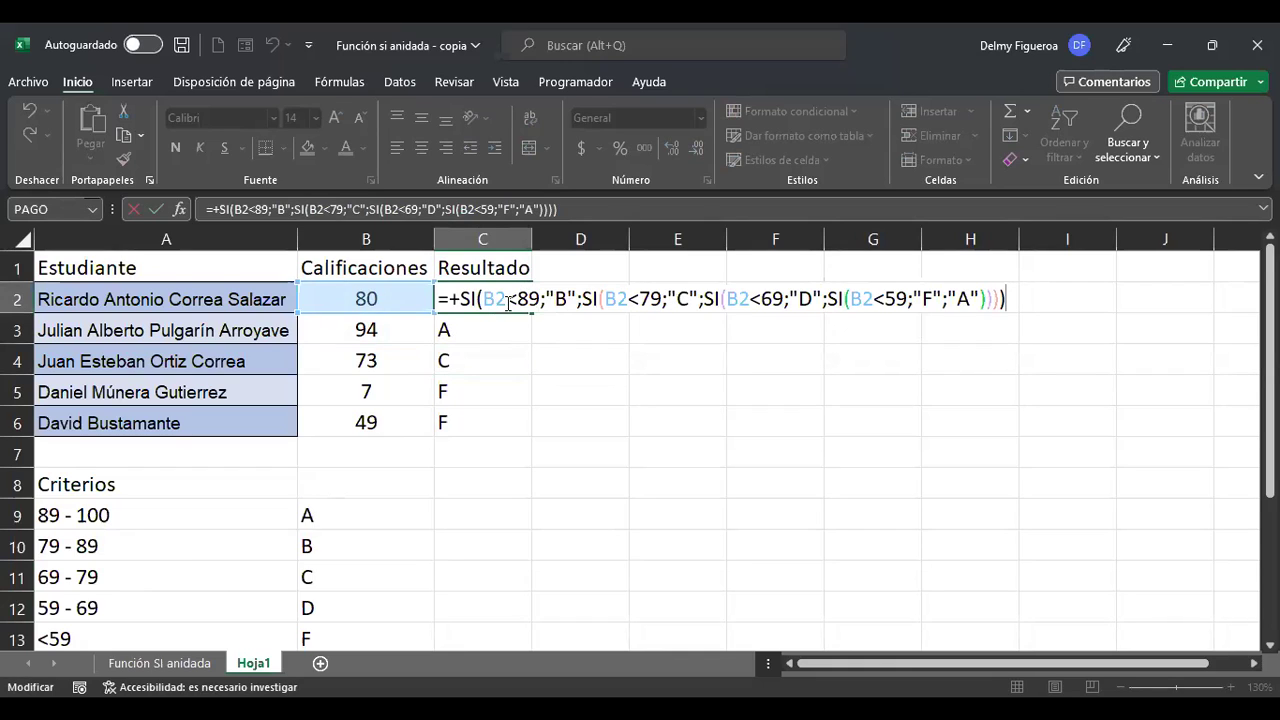
pyautogui.moveTo(522, 299); pyautogui.dragTo(533, 298)
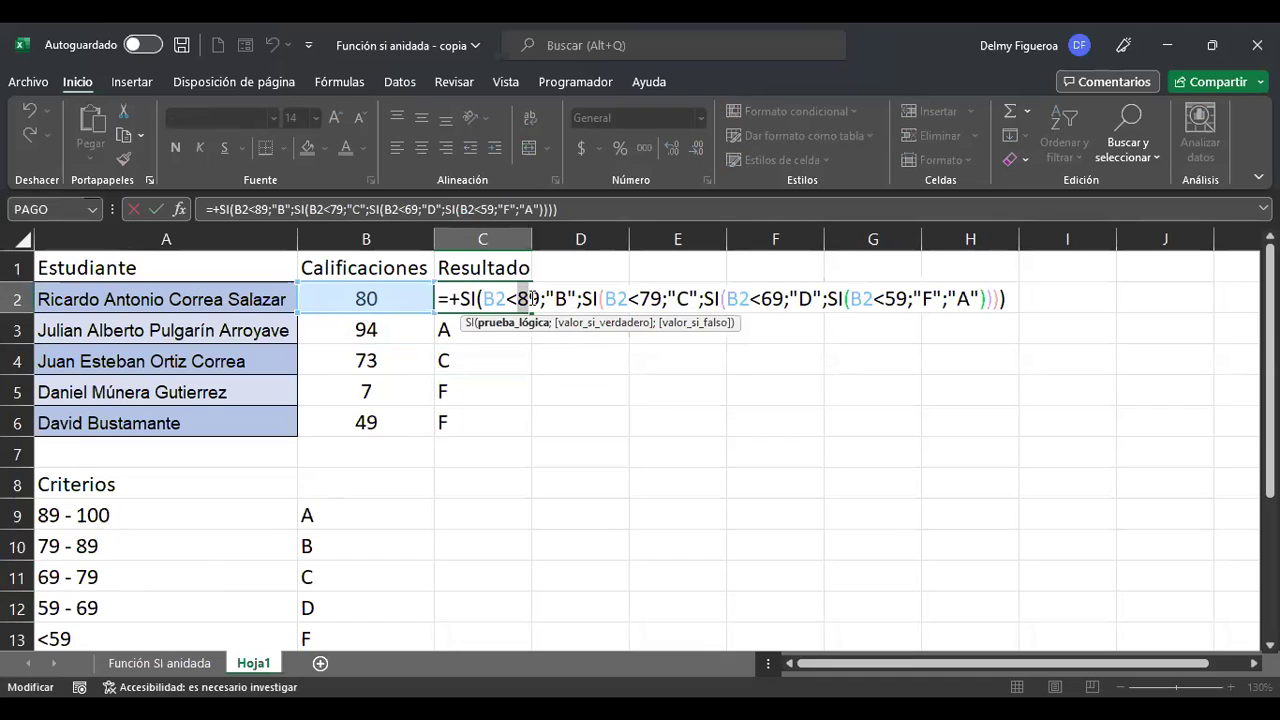
pyautogui.click(531, 298)
pyautogui.press('Return')
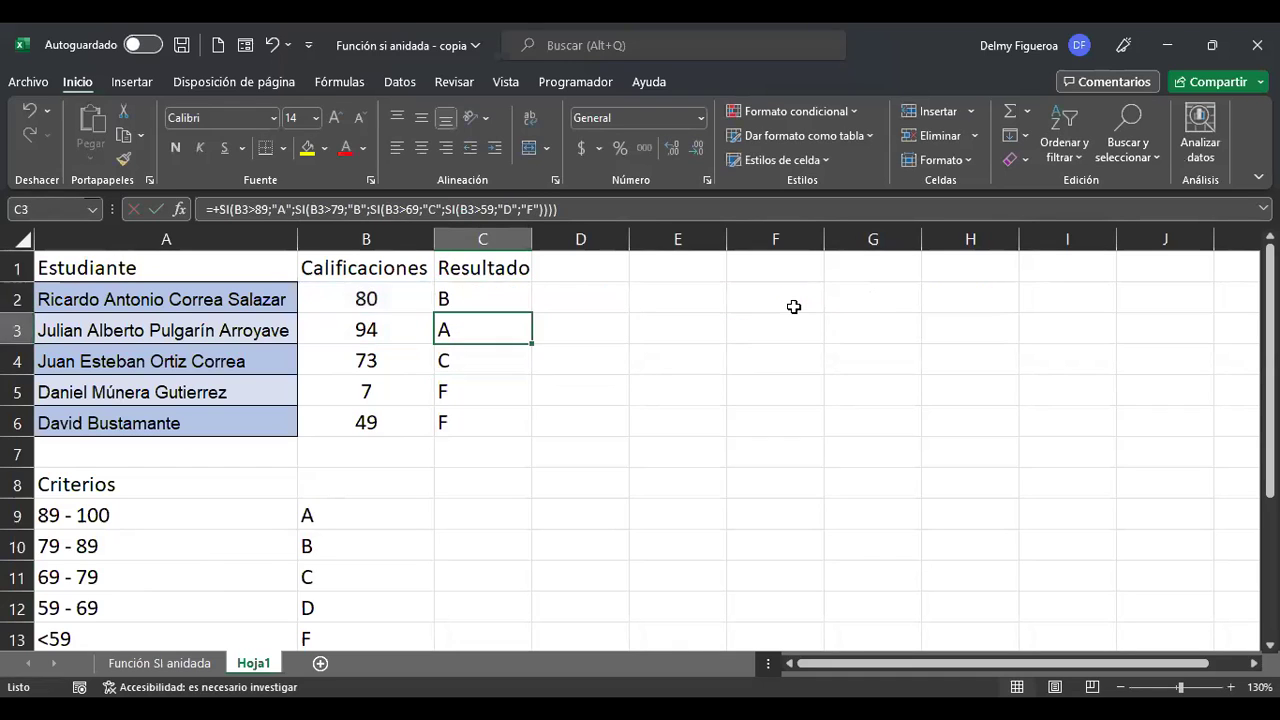
# - Test the C2 formula with high scores by setting B2 to 90, followed by 100
pyautogui.press('Up')
pyautogui.press('Left')
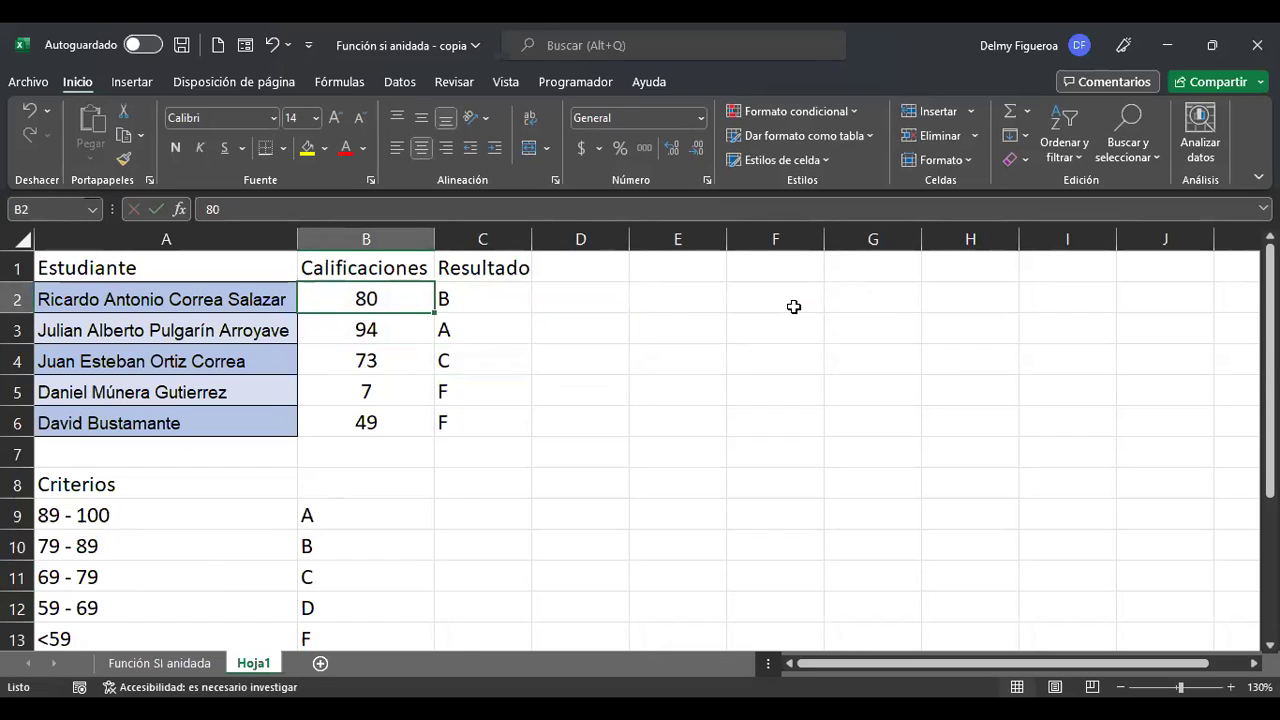
pyautogui.write('90')
pyautogui.press('Return')
pyautogui.press('Up')
pyautogui.write('100')
pyautogui.press('Return')
# - Review the less-than formula in C2 and the greater-than formulas in C3 to C5
pyautogui.press('Up')
pyautogui.press('Right')
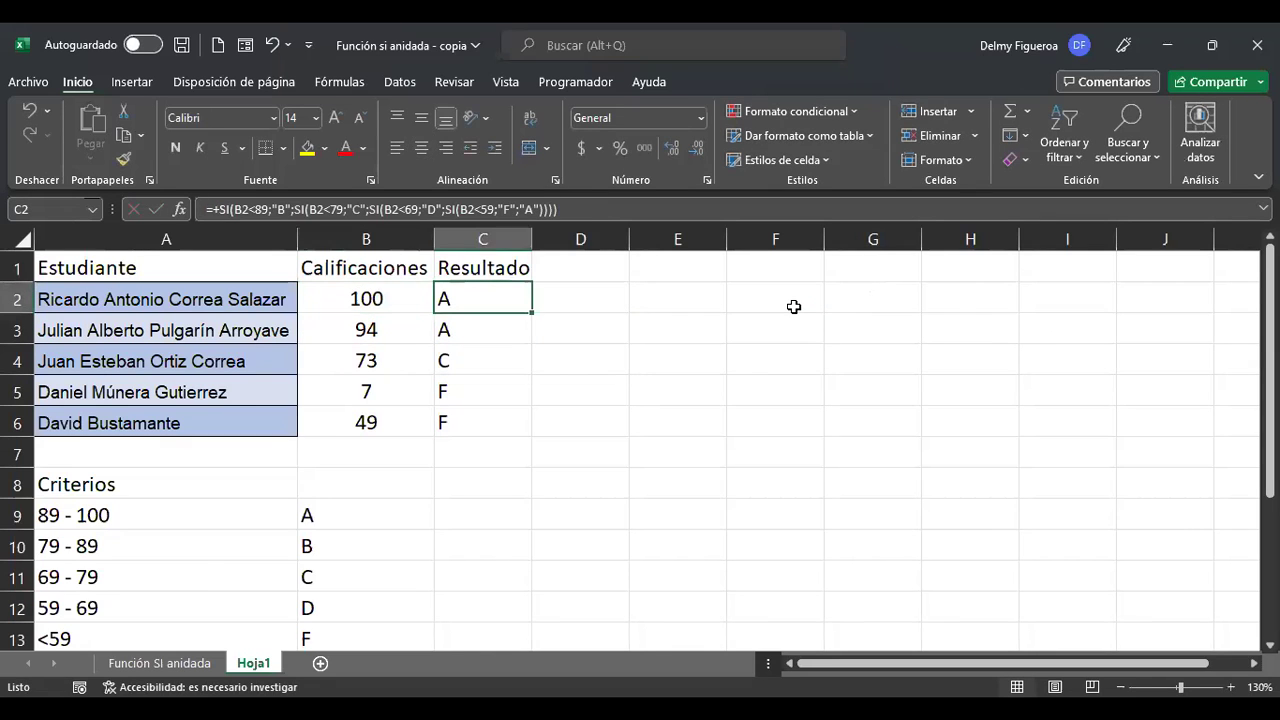
pyautogui.press('F2')
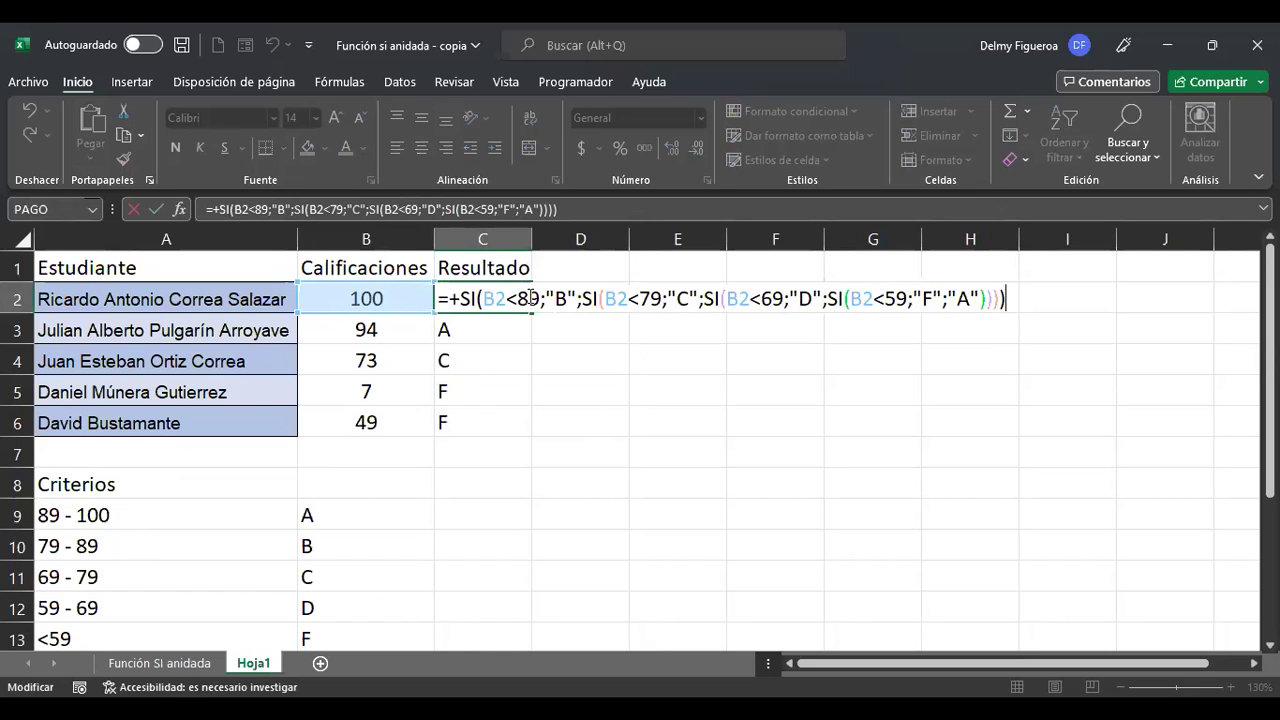
pyautogui.press('Return')
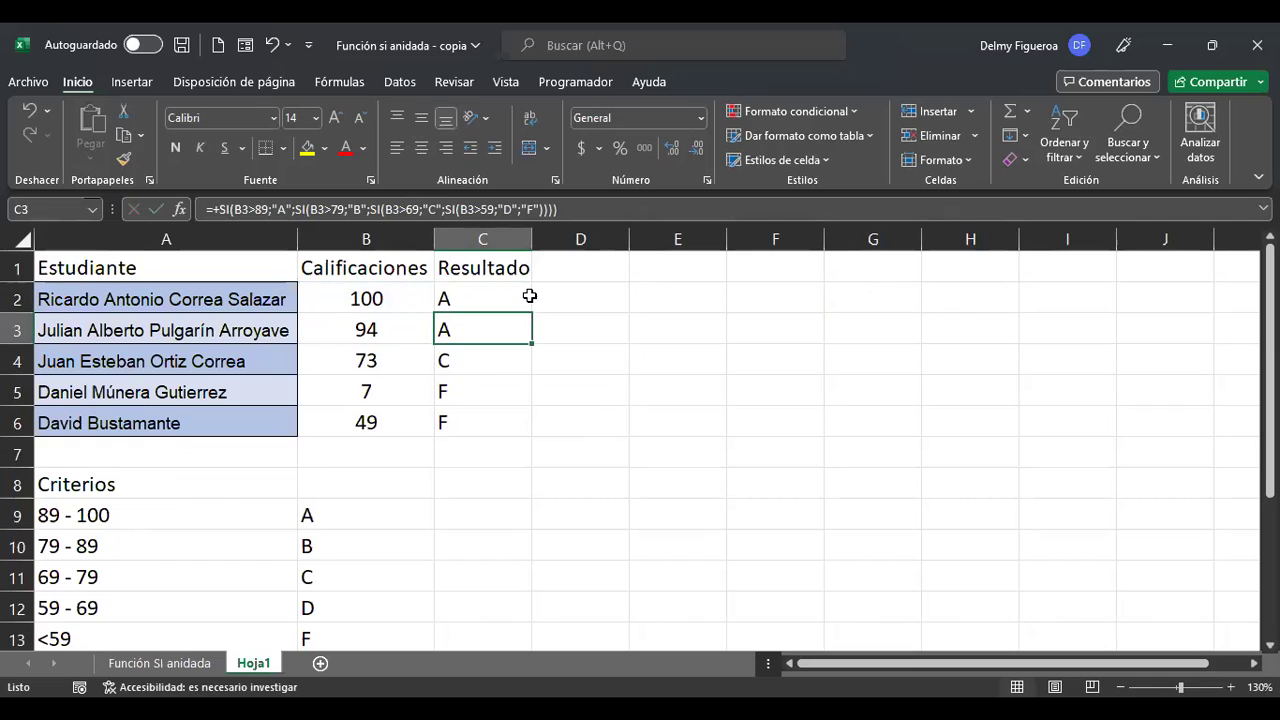
pyautogui.press('F2')
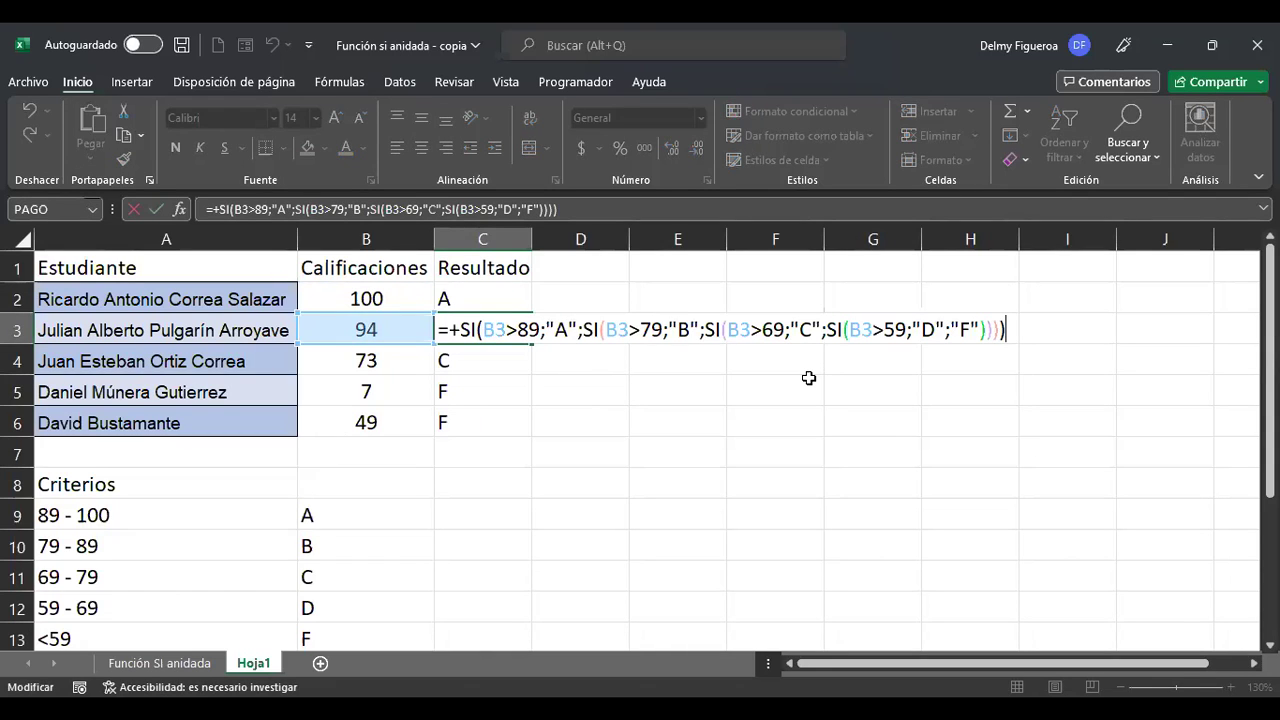
pyautogui.press('Return')
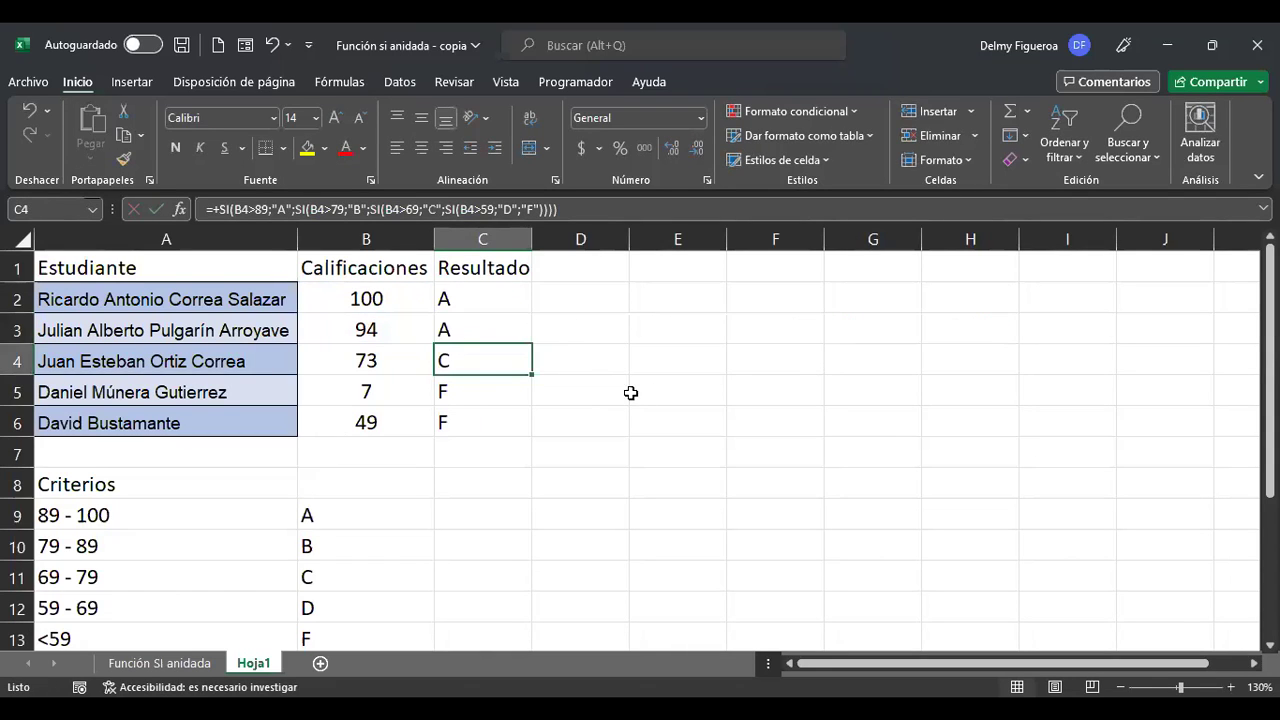
pyautogui.click(474, 392)
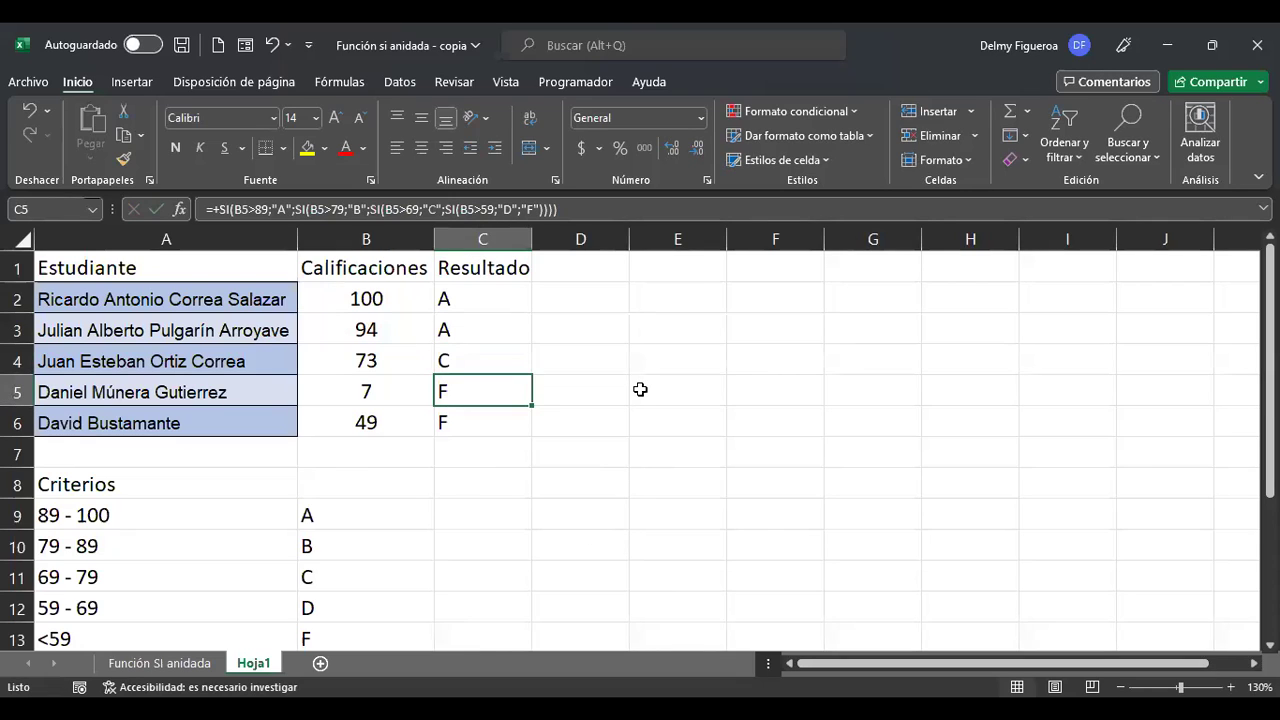
pyautogui.click(651, 447)
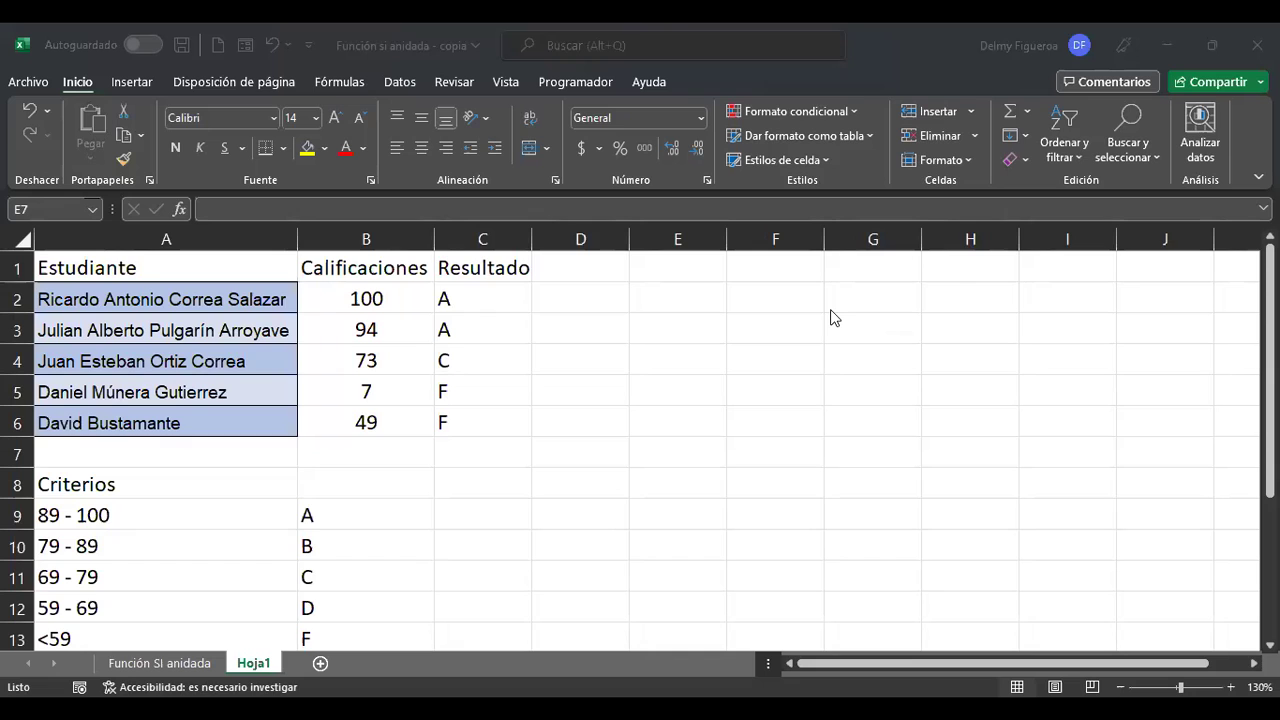
# - Change the first condition of the nested SI formula in C2 to B2<=89
pyautogui.click(482, 296)
pyautogui.doubleClick(482, 296)
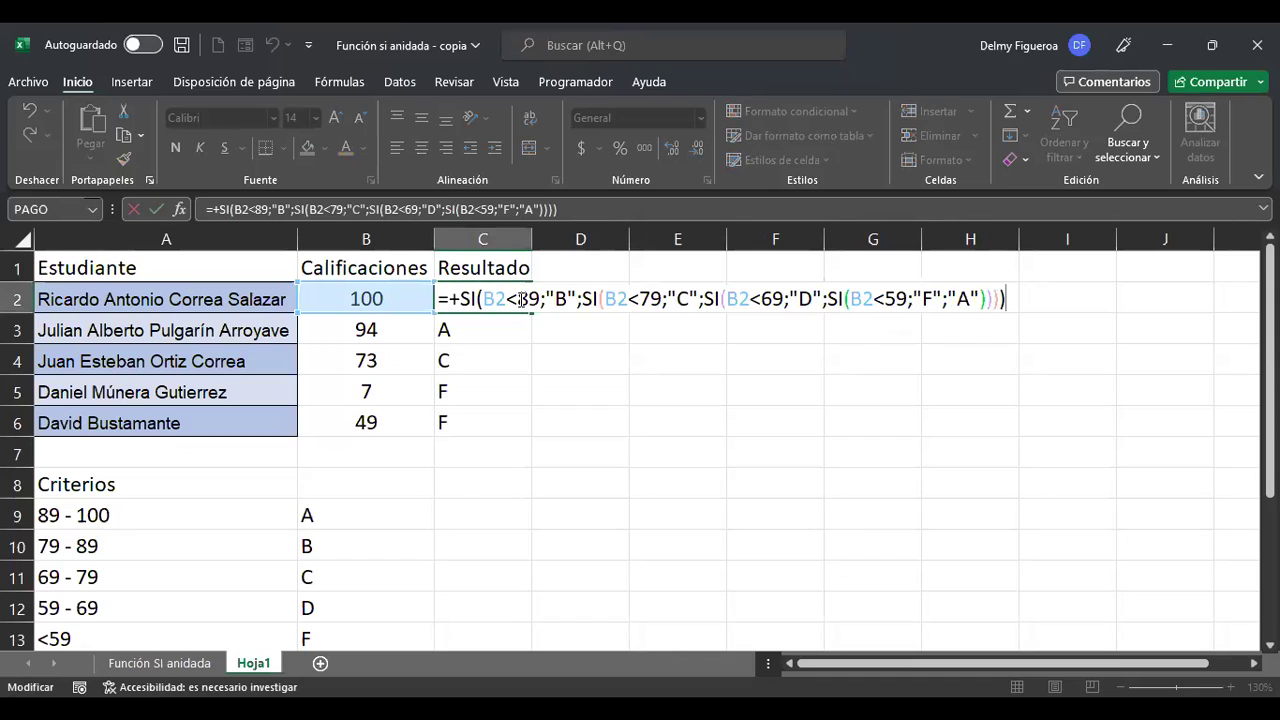
pyautogui.click(518, 298)
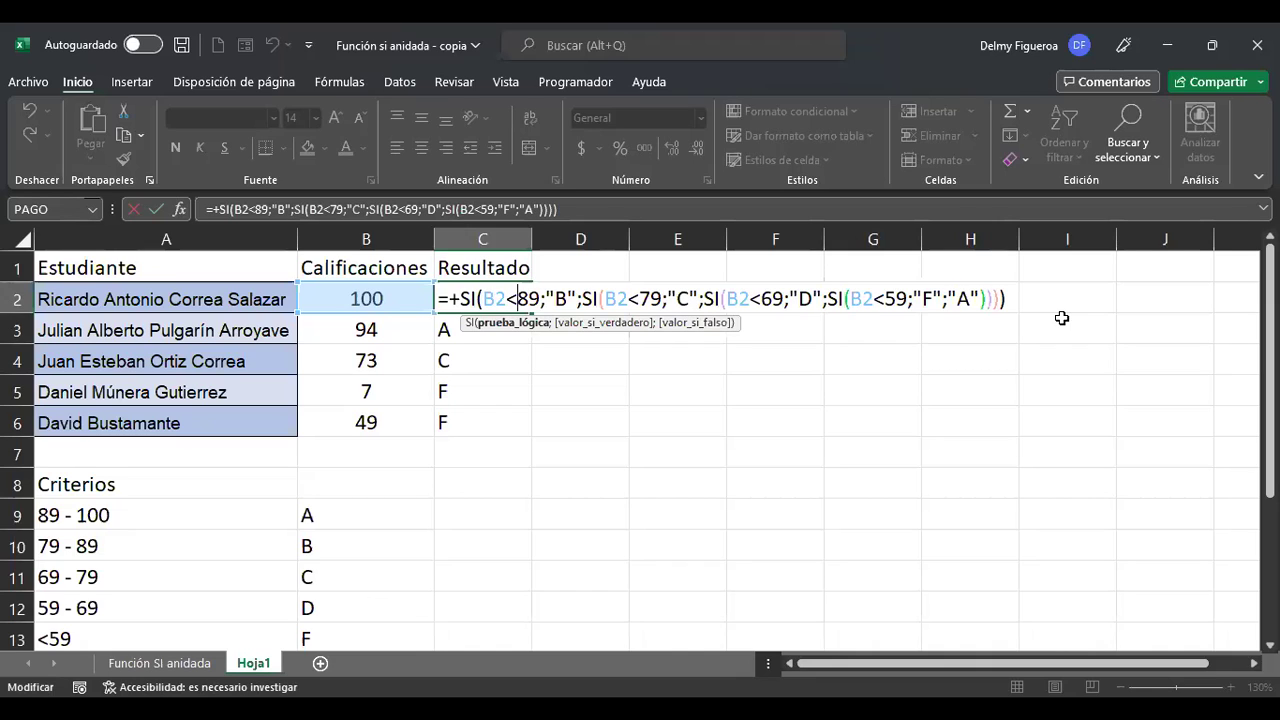
pyautogui.press('Right')
pyautogui.press('Right')
pyautogui.press('Right')
pyautogui.press('Right')
pyautogui.press('Right')
pyautogui.press('Right')
pyautogui.press('Right')
pyautogui.press('Right')
pyautogui.press('Right')
pyautogui.press('Right')
pyautogui.press('Right')
pyautogui.press('Right')
pyautogui.press('Right')
pyautogui.press('Right')
pyautogui.press('Right')
pyautogui.press('Right')
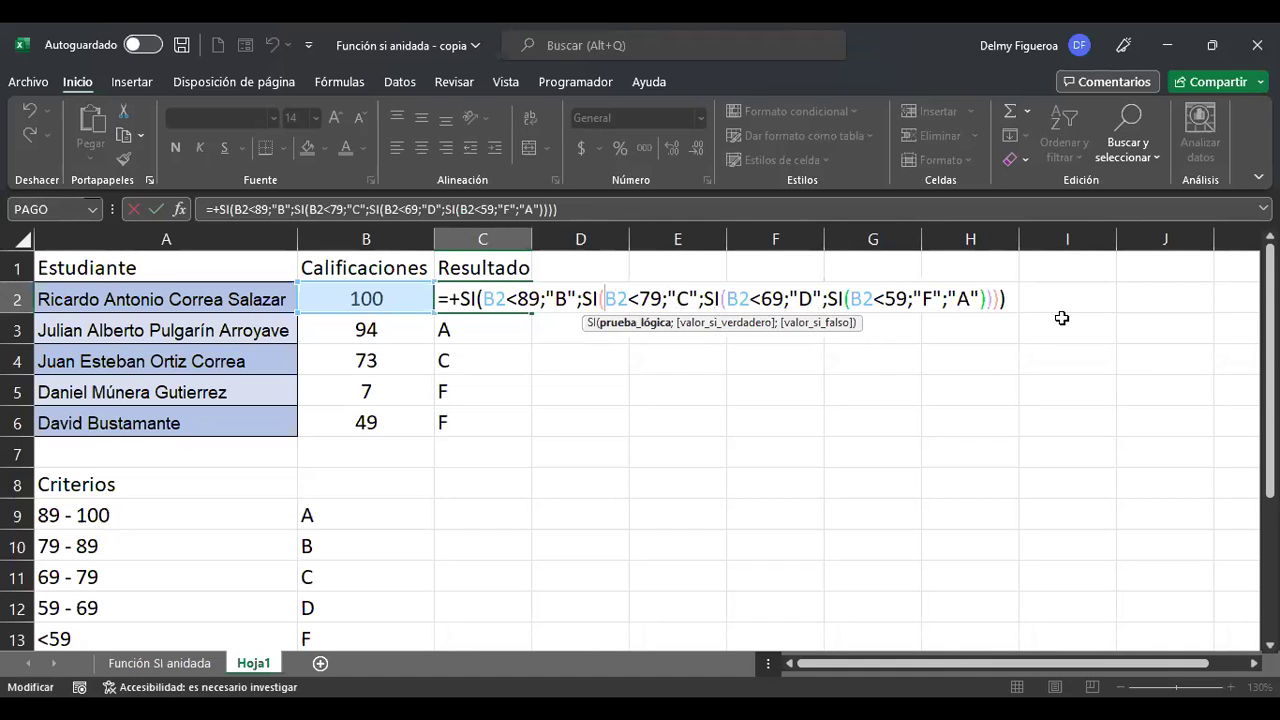
pyautogui.press('Left')
pyautogui.press('Left')
pyautogui.press('Left')
pyautogui.press('Left')
pyautogui.press('Left')
pyautogui.press('Left')
pyautogui.press('Left')
pyautogui.press('Left')
pyautogui.press('Left')
pyautogui.press('Left')
pyautogui.press('Left')
pyautogui.press('Left')
pyautogui.press('Left')
pyautogui.press('Left')
pyautogui.press('Left')
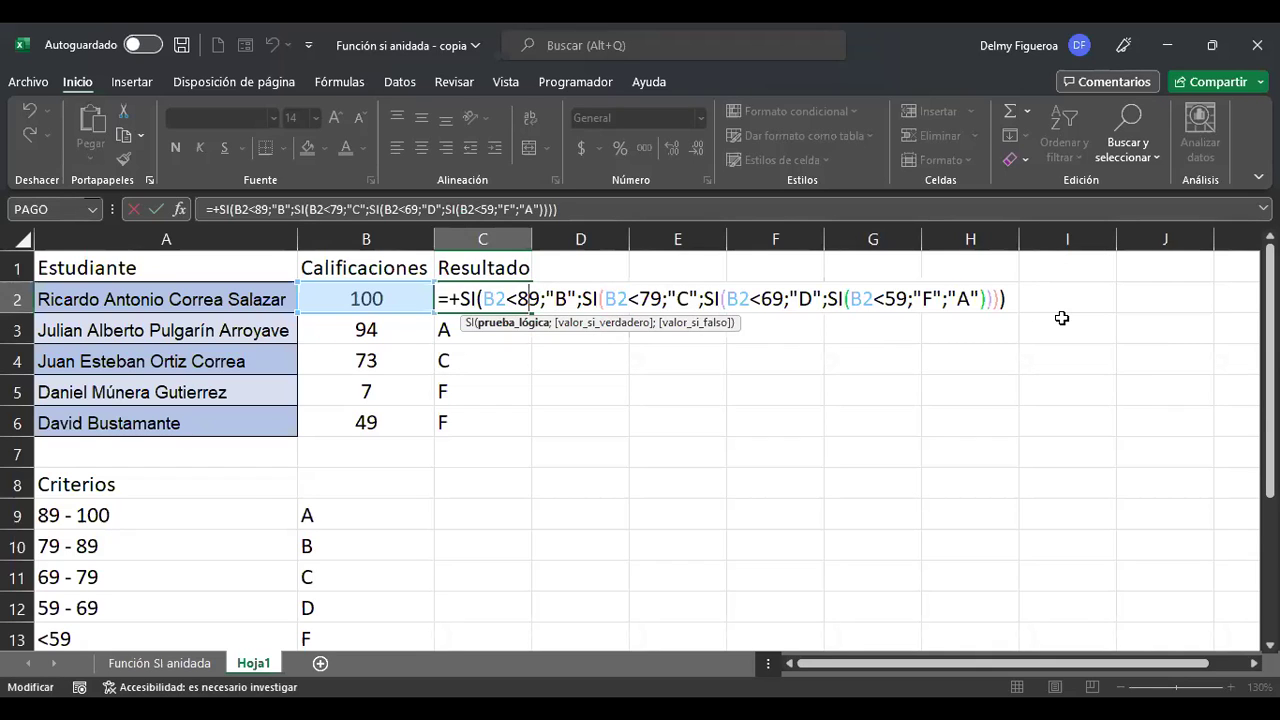
pyautogui.press('Left')
pyautogui.press('Left')
pyautogui.press('Right')
pyautogui.press('Right')
pyautogui.press('Right')
pyautogui.write('=')
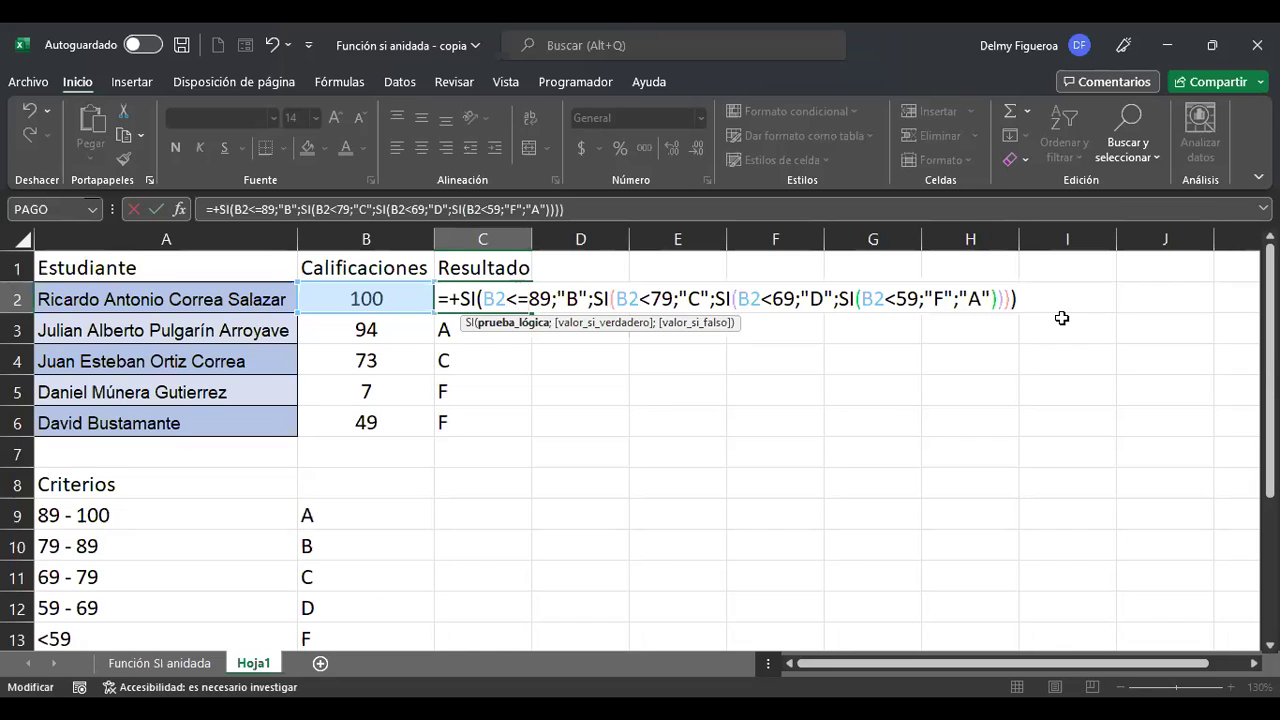
# - Change the second condition of the nested SI formula in C2 to B2<=79
pyautogui.press('Right')
pyautogui.press('Right')
pyautogui.press('Right')
pyautogui.press('Right')
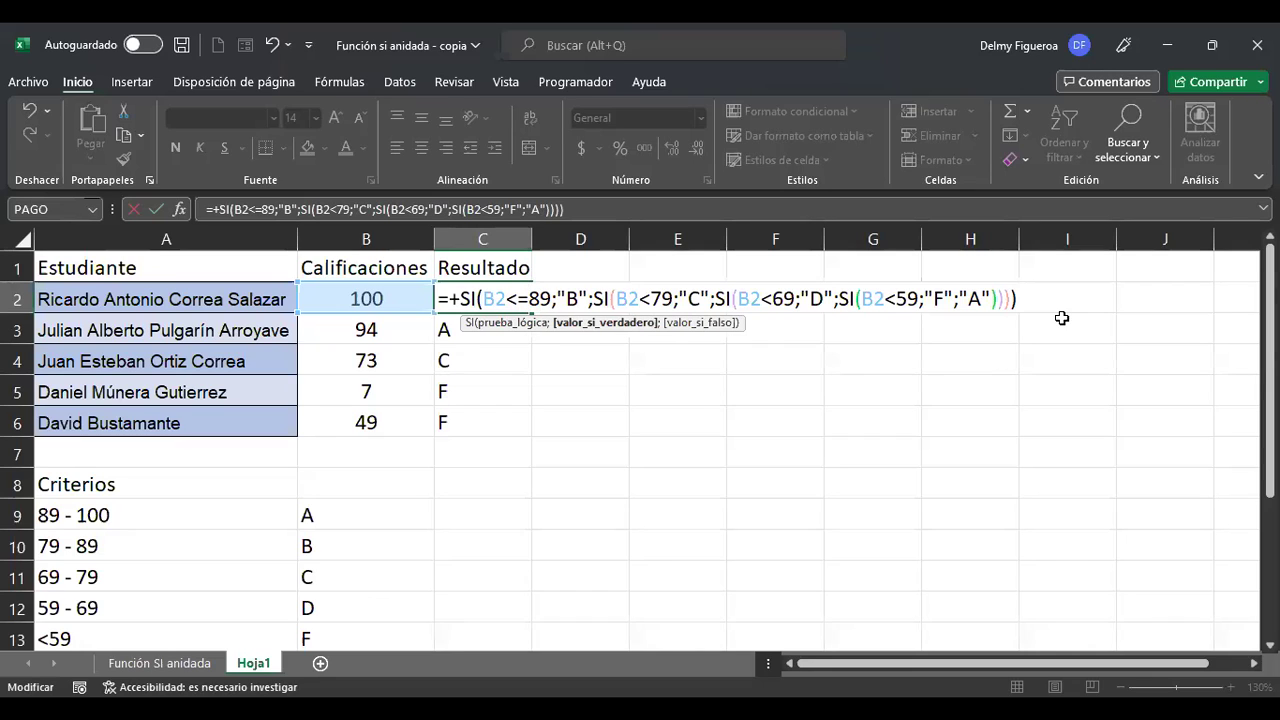
pyautogui.press('Right')
pyautogui.press('Right')
pyautogui.press('Right')
pyautogui.press('Right')
pyautogui.press('Right')
pyautogui.press('Right')
pyautogui.press('Right')
pyautogui.press('Right')
pyautogui.press('Right')
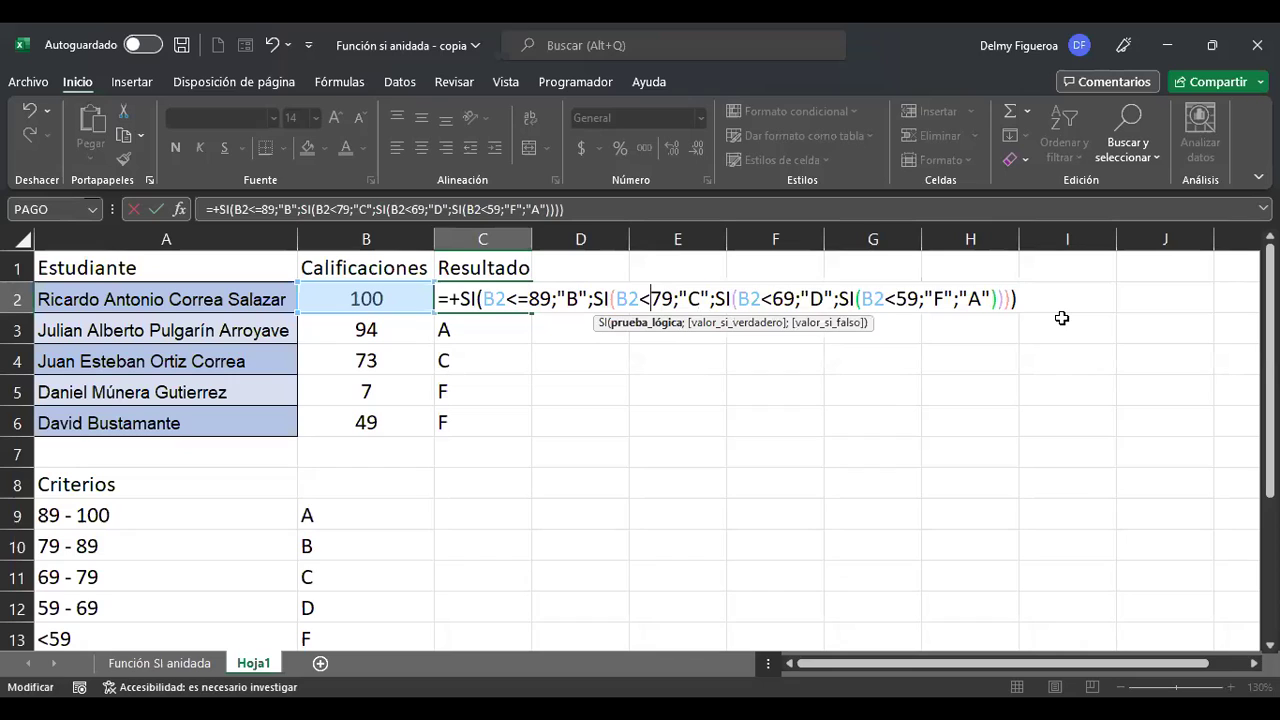
pyautogui.write('=')
# - Change the third condition of the nested SI in C2 to B2<=69 and enter the formula
pyautogui.press('Right')
pyautogui.press('Right')
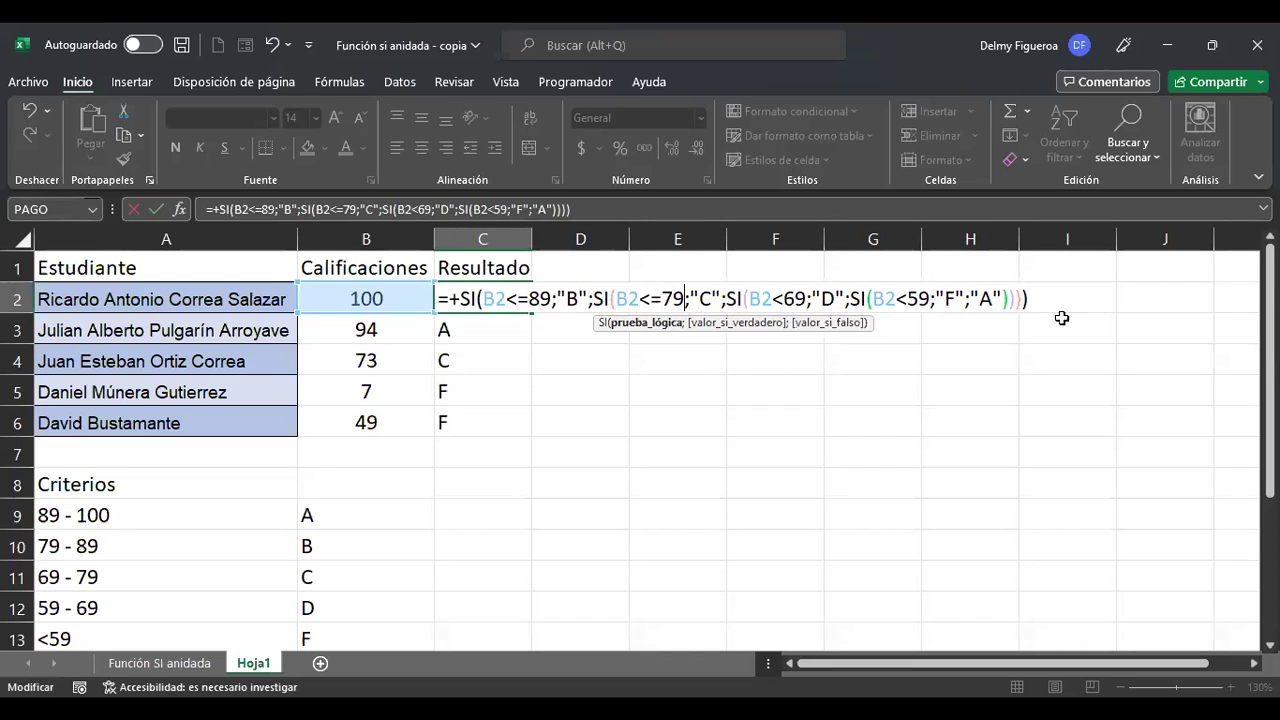
pyautogui.press('Right')
pyautogui.press('Right')
pyautogui.press('Right')
pyautogui.press('Right')
pyautogui.press('Right')
pyautogui.press('Right')
pyautogui.press('Right')
pyautogui.press('Right')
pyautogui.press('Right')
pyautogui.press('Right')
pyautogui.press('Right')
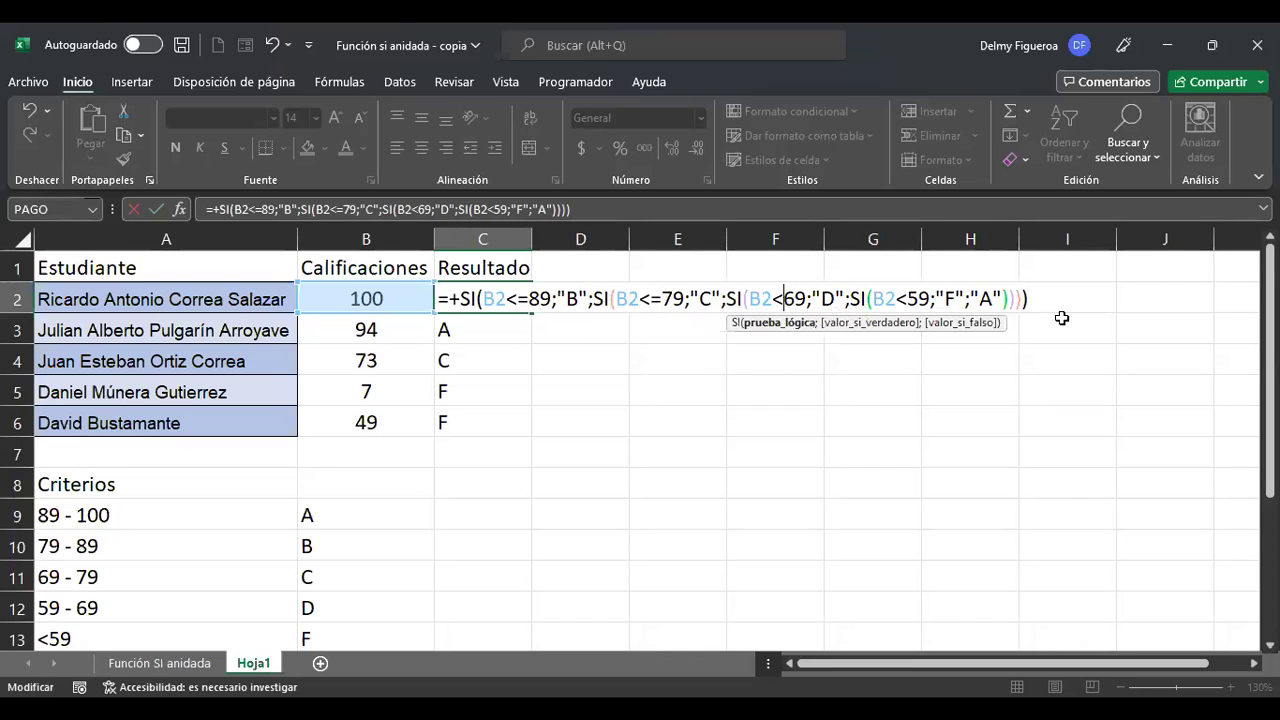
pyautogui.write('=')
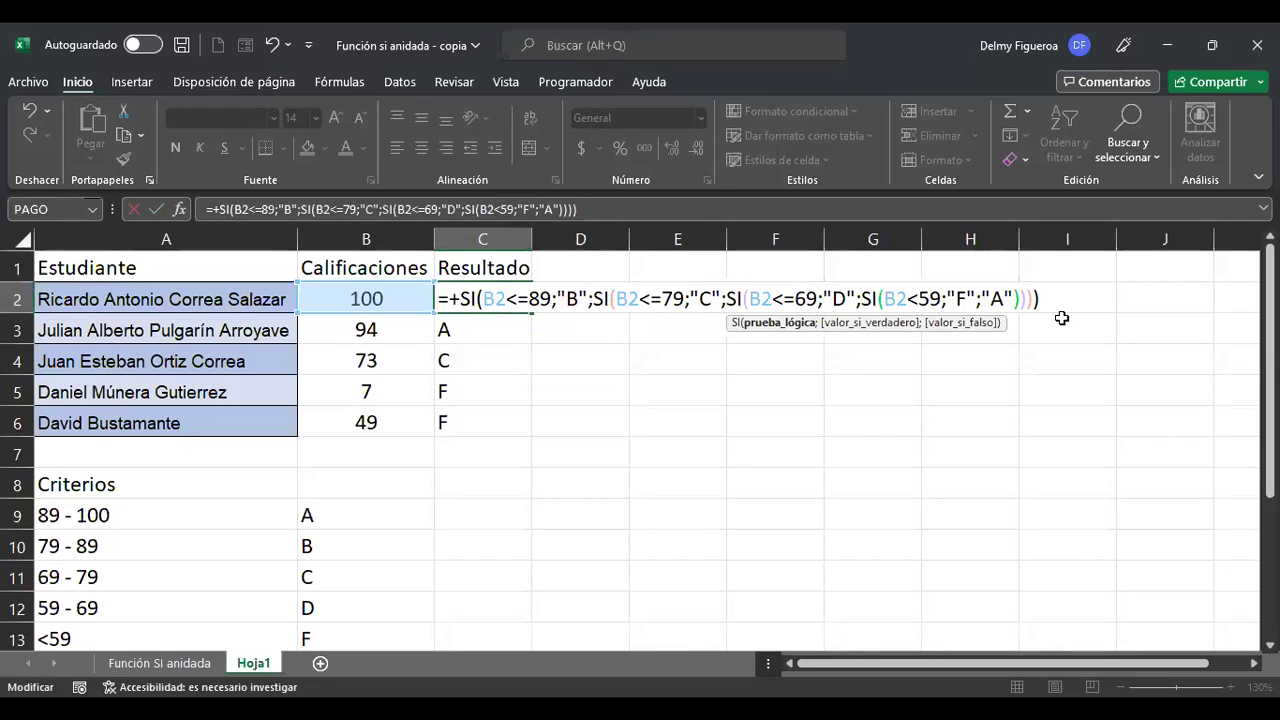
pyautogui.press('Return')
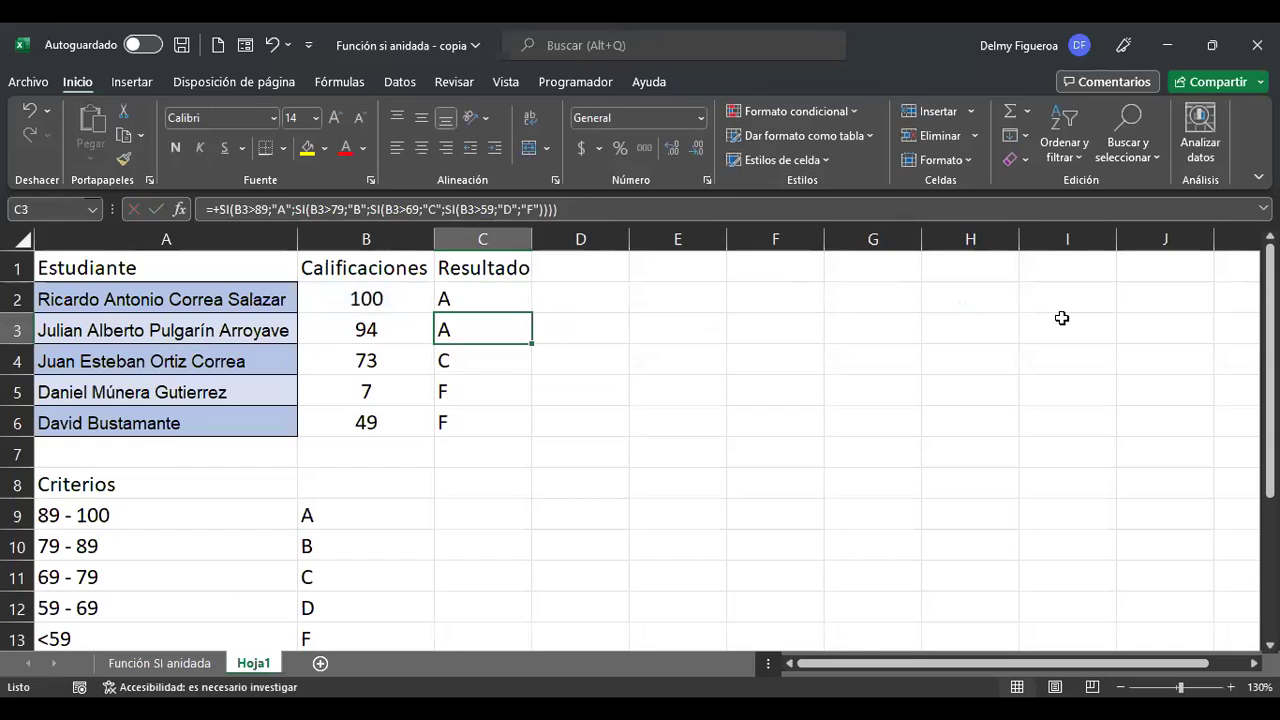
# - Review the greater-than formula in C3 and the less-than-or-equal formula in C2
pyautogui.press('F2')
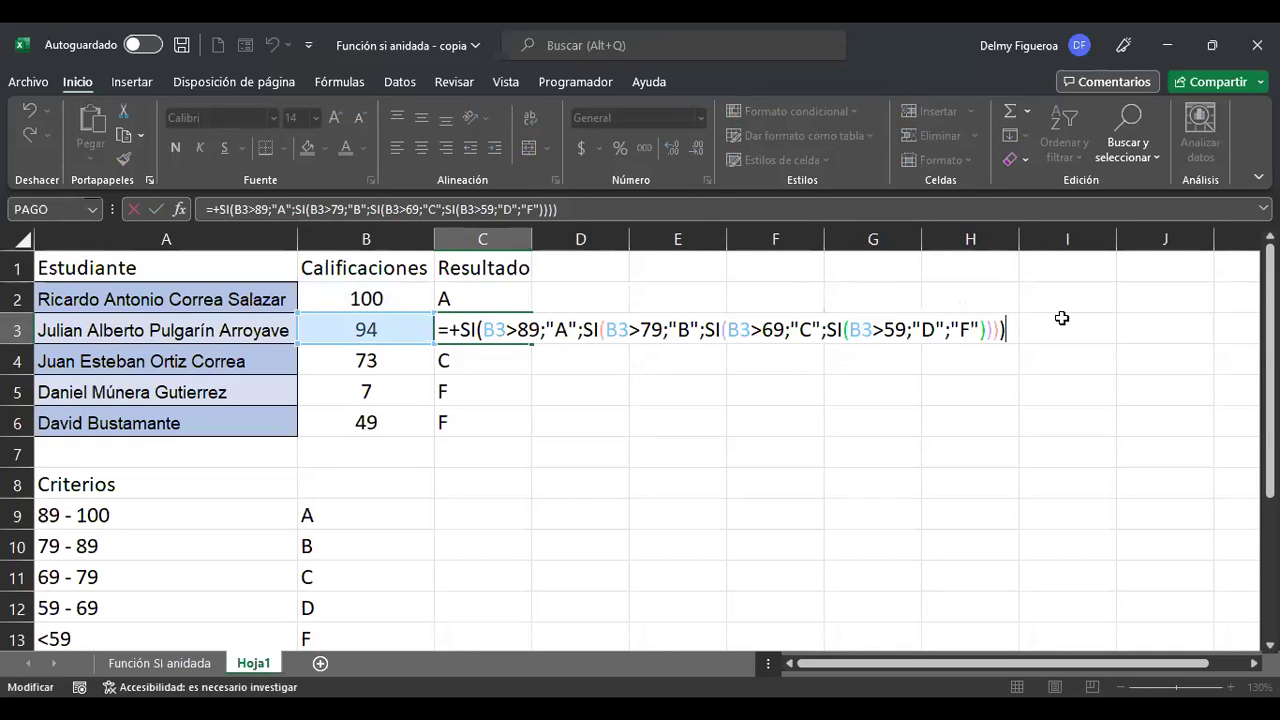
pyautogui.click(524, 329)
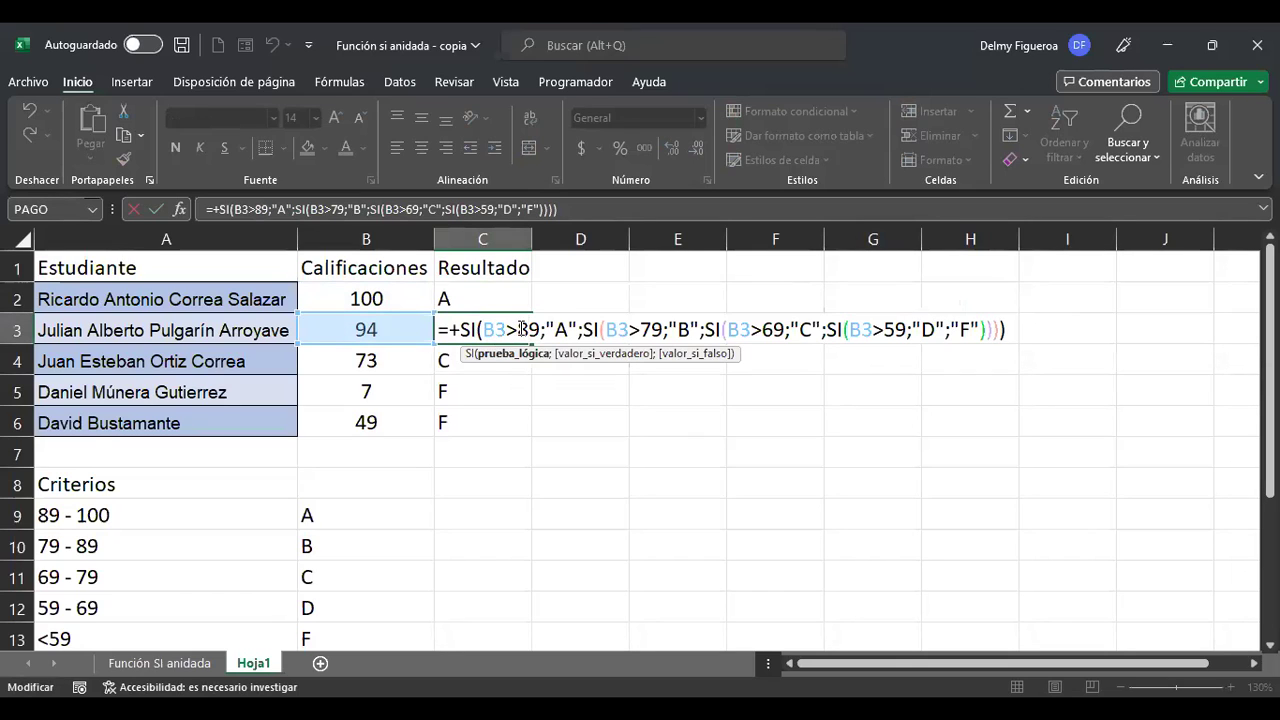
pyautogui.click(653, 330)
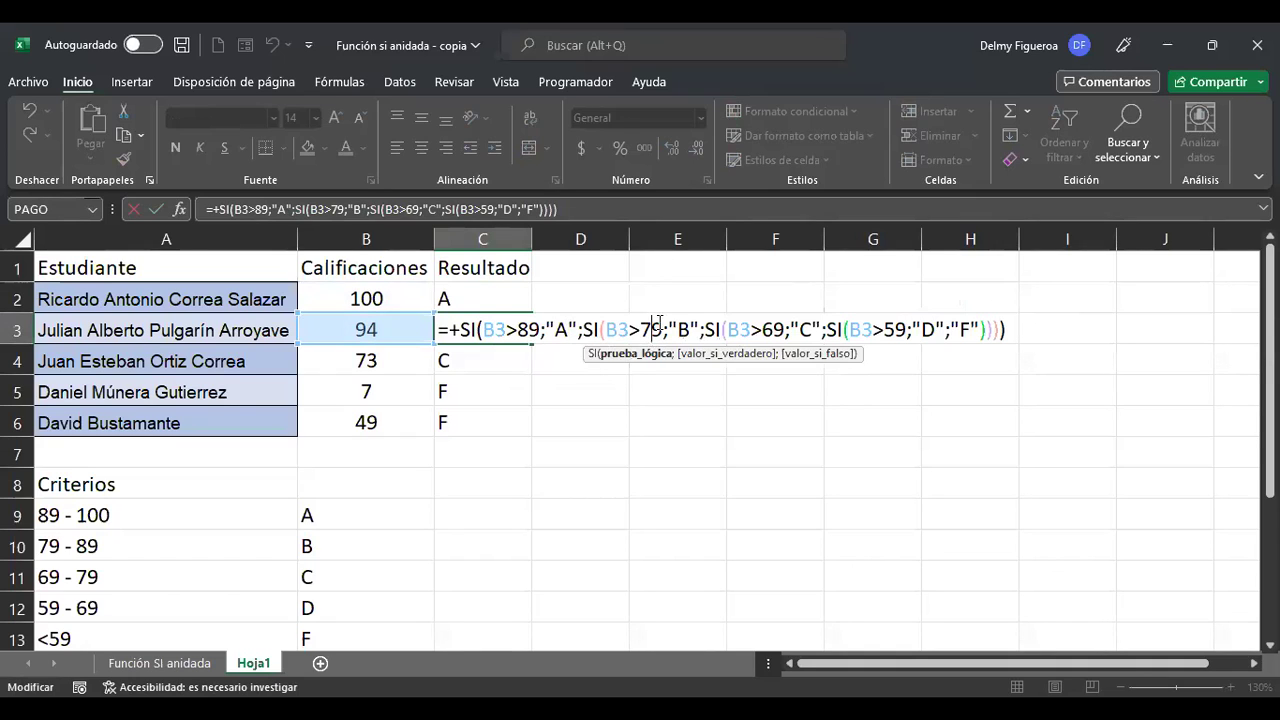
pyautogui.press('Escape')
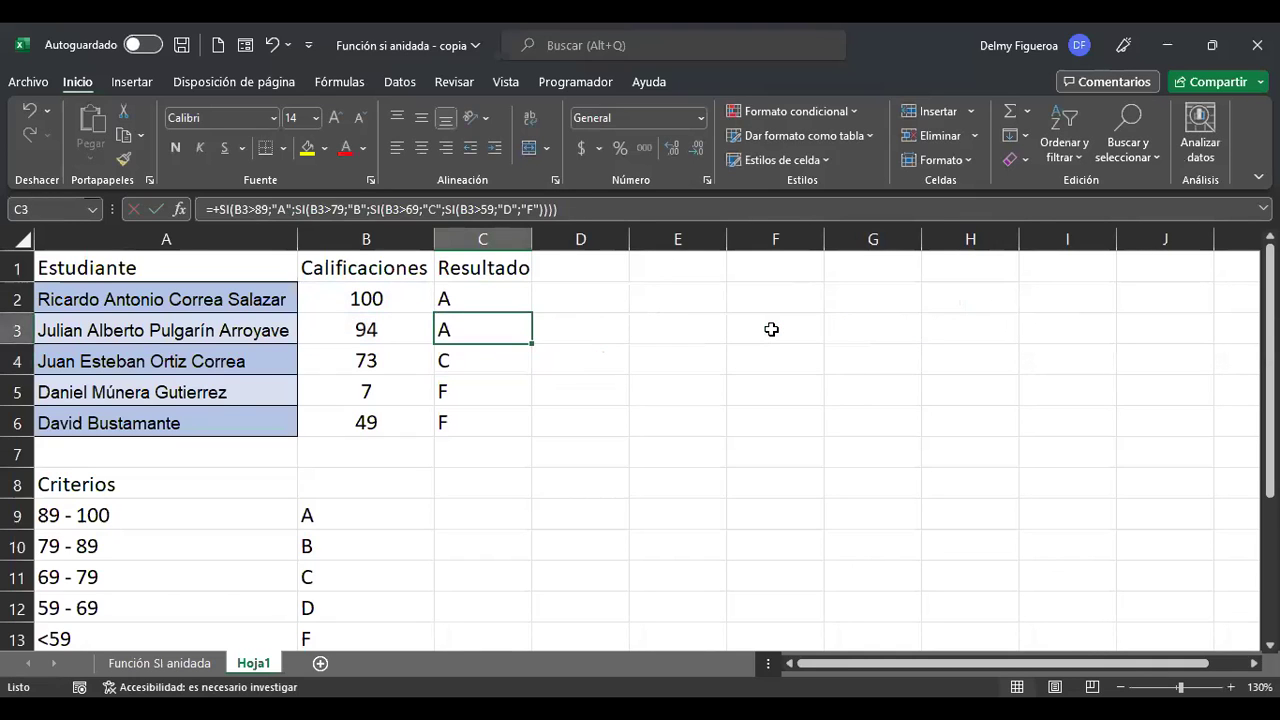
pyautogui.press('Up')
pyautogui.press('F2')
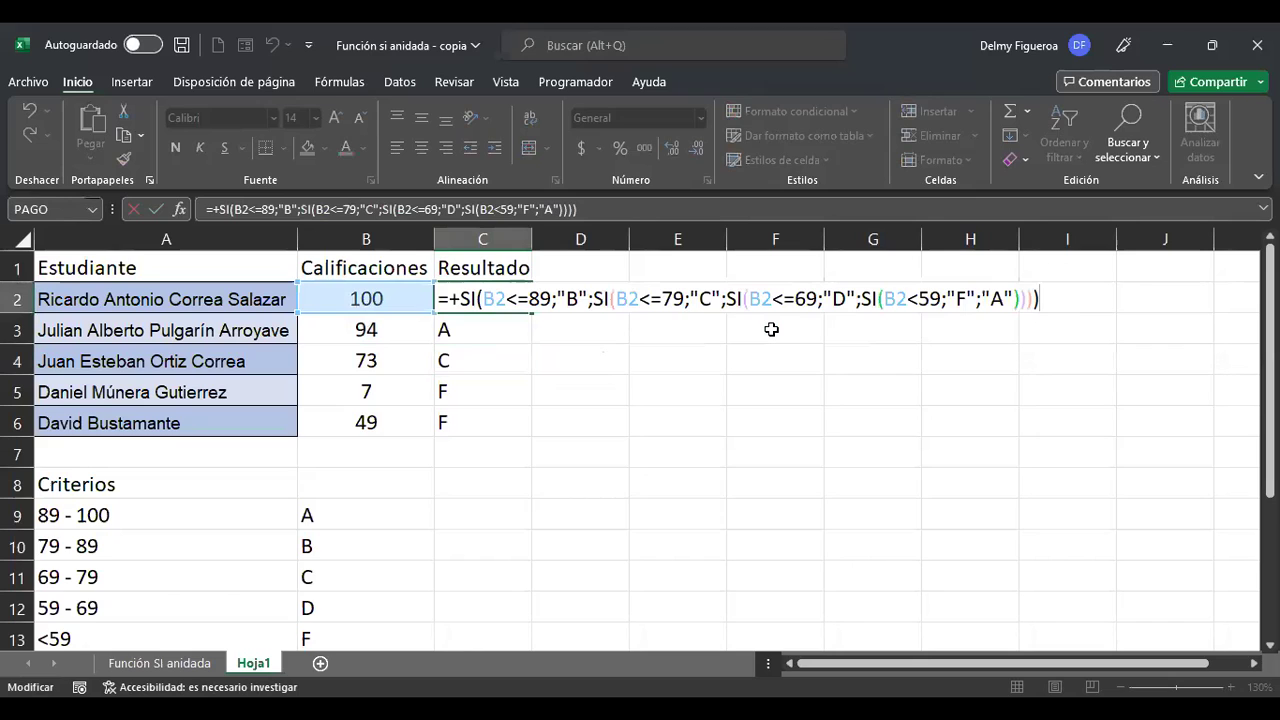
pyautogui.press('Return')
pyautogui.press('Up')
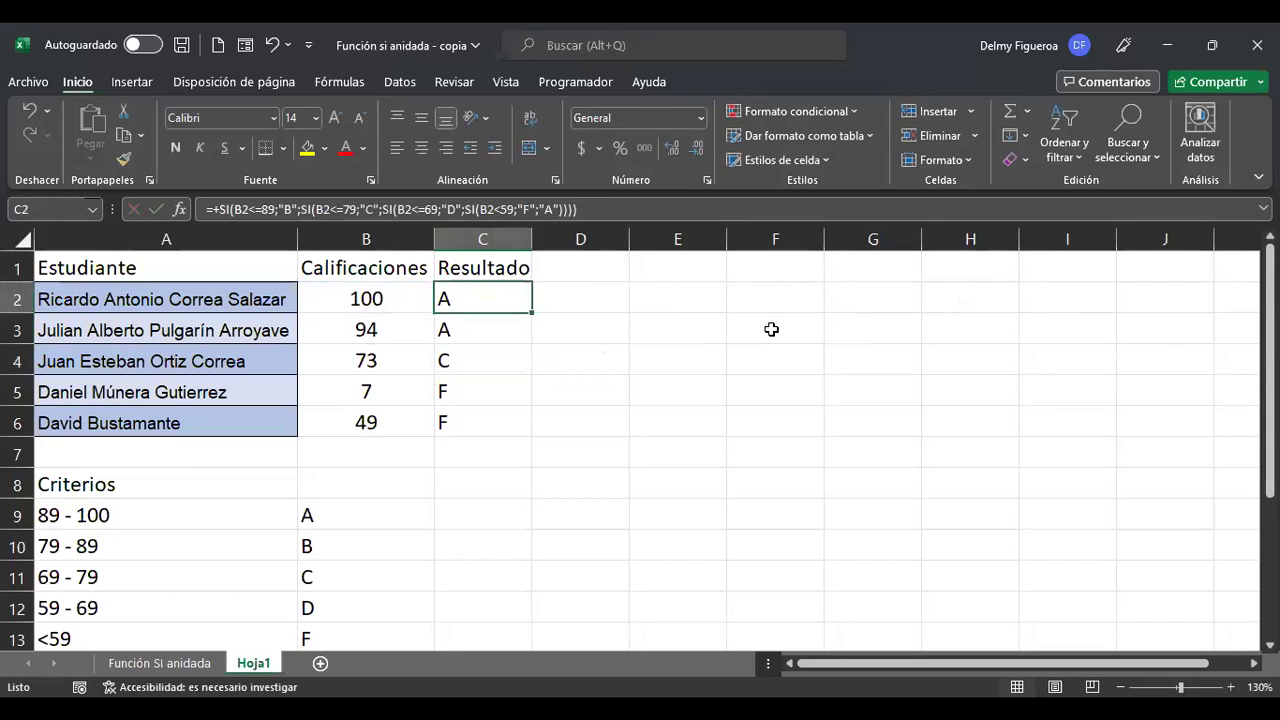
# - Set the score in B2 to 7 to test the less-than-or-equal formula in C2
pyautogui.press('Left')
pyautogui.write('7')
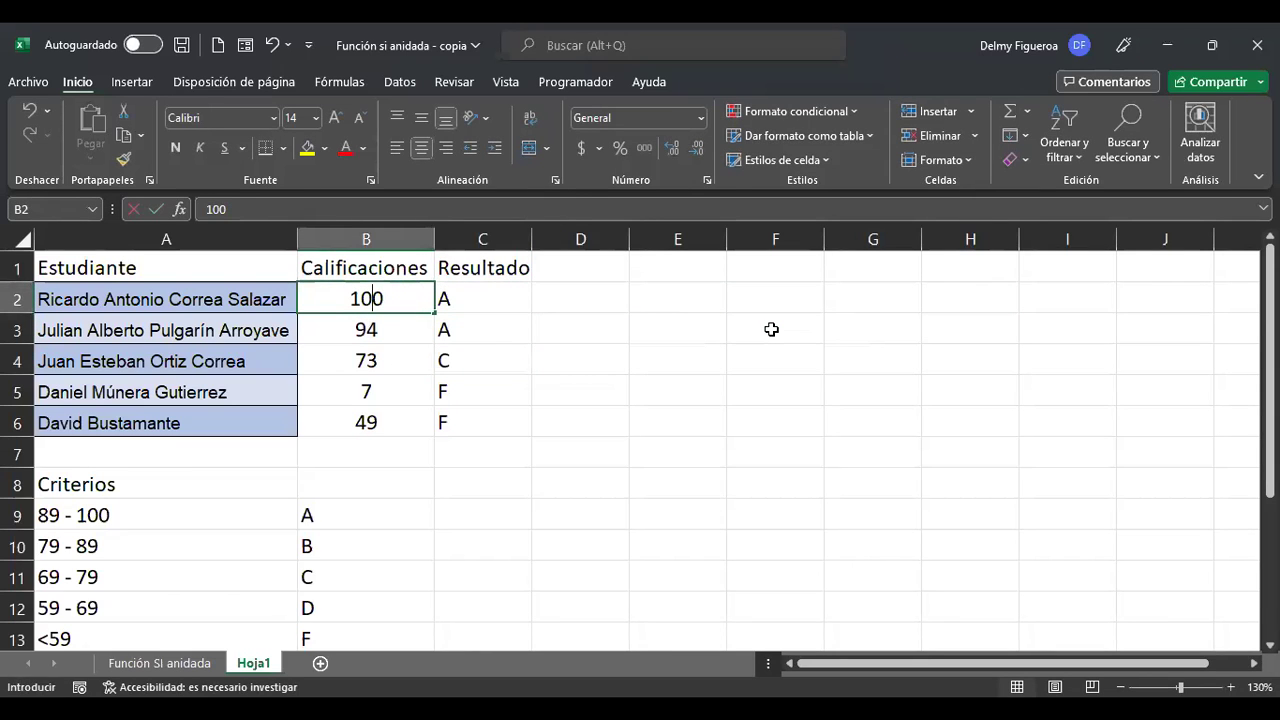
pyautogui.press('Tab')
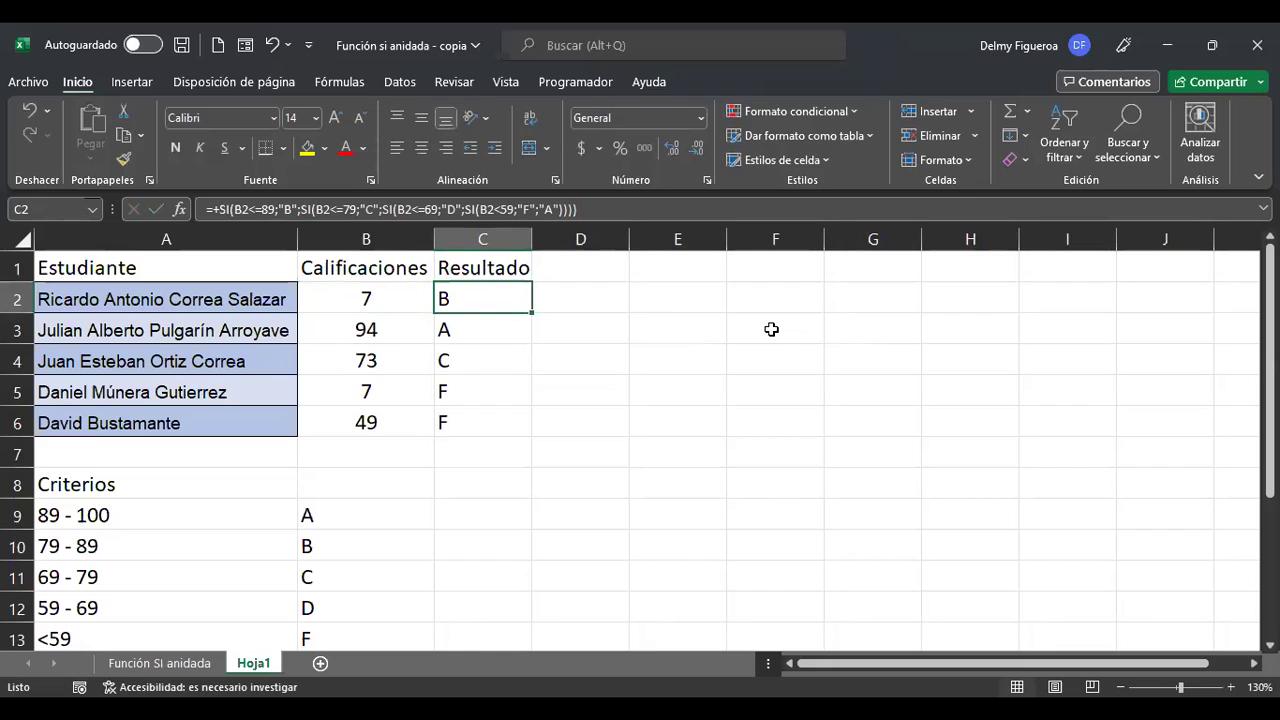
pyautogui.press('Left')
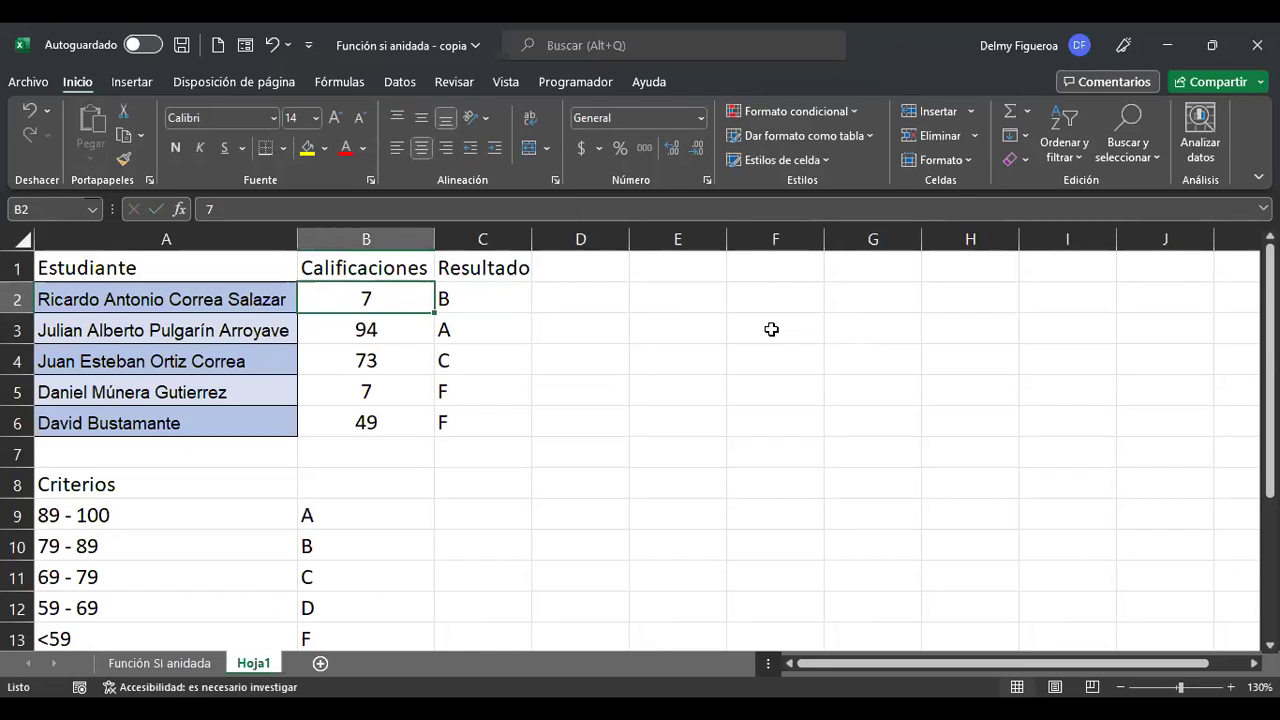
pyautogui.press('Right')
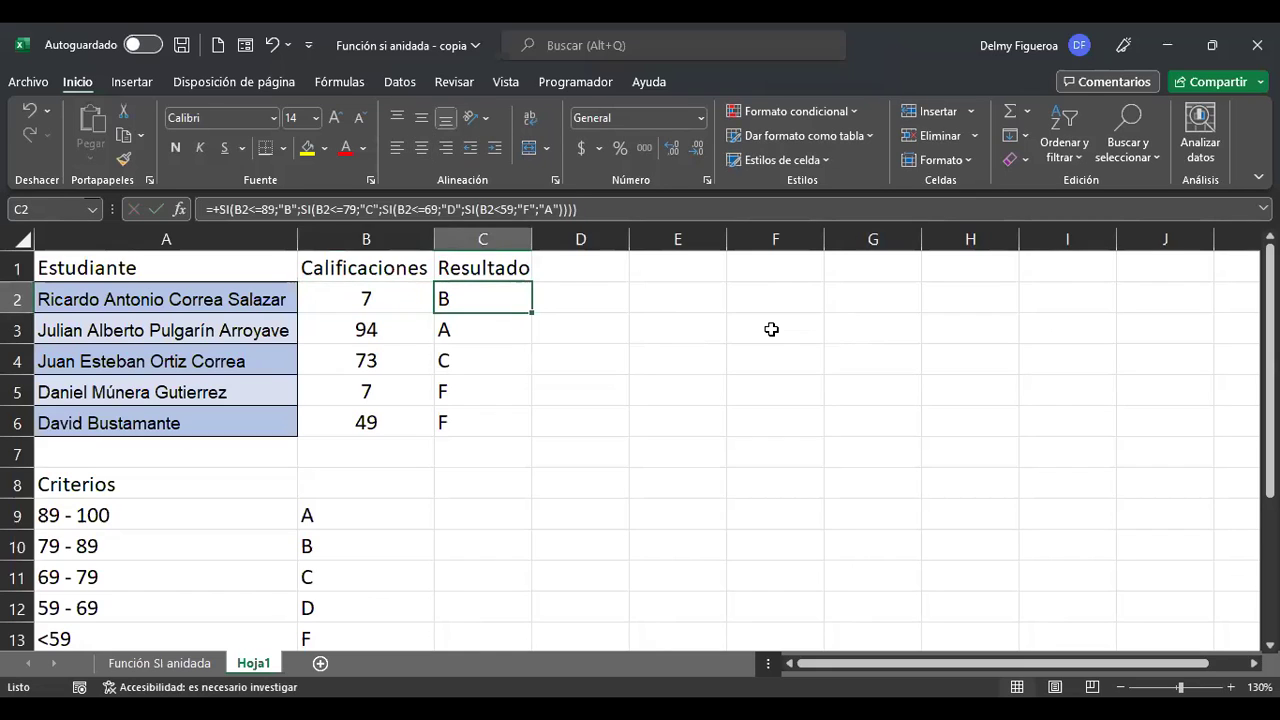
# - Compare the first condition of the formula in C2 with the order of the conditions in the C3 formula
pyautogui.press('F2')
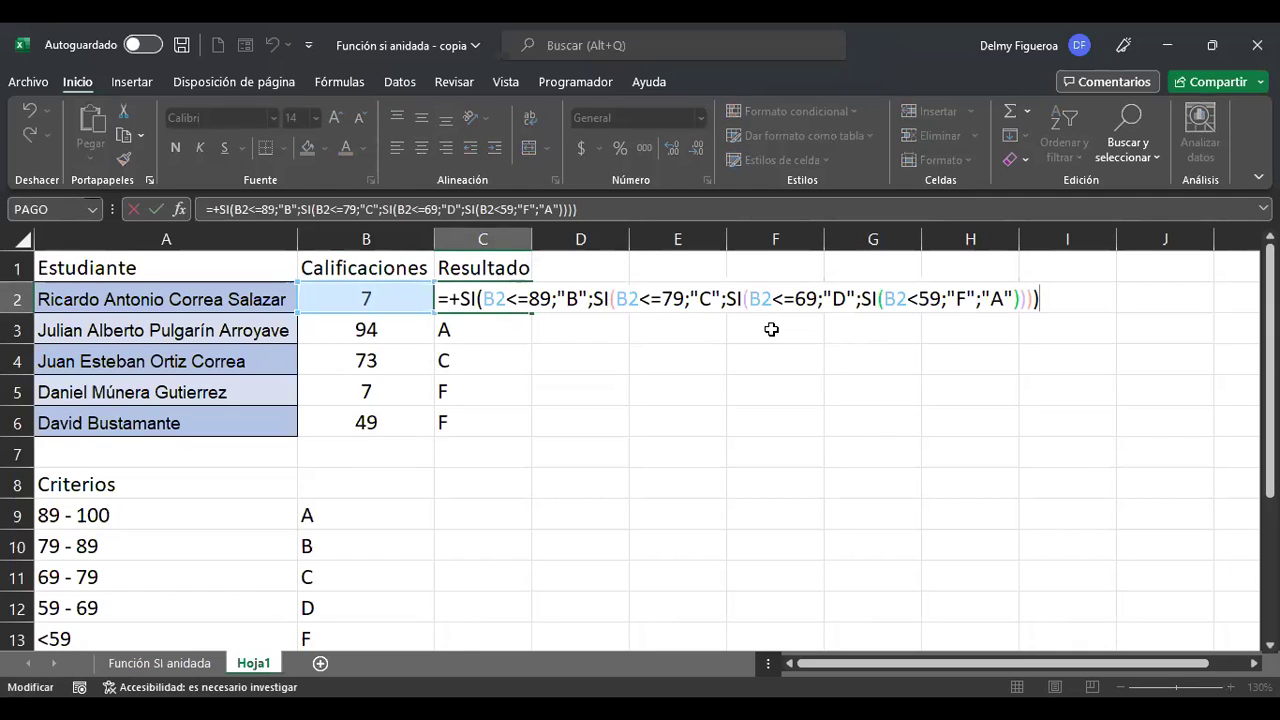
pyautogui.click(529, 298)
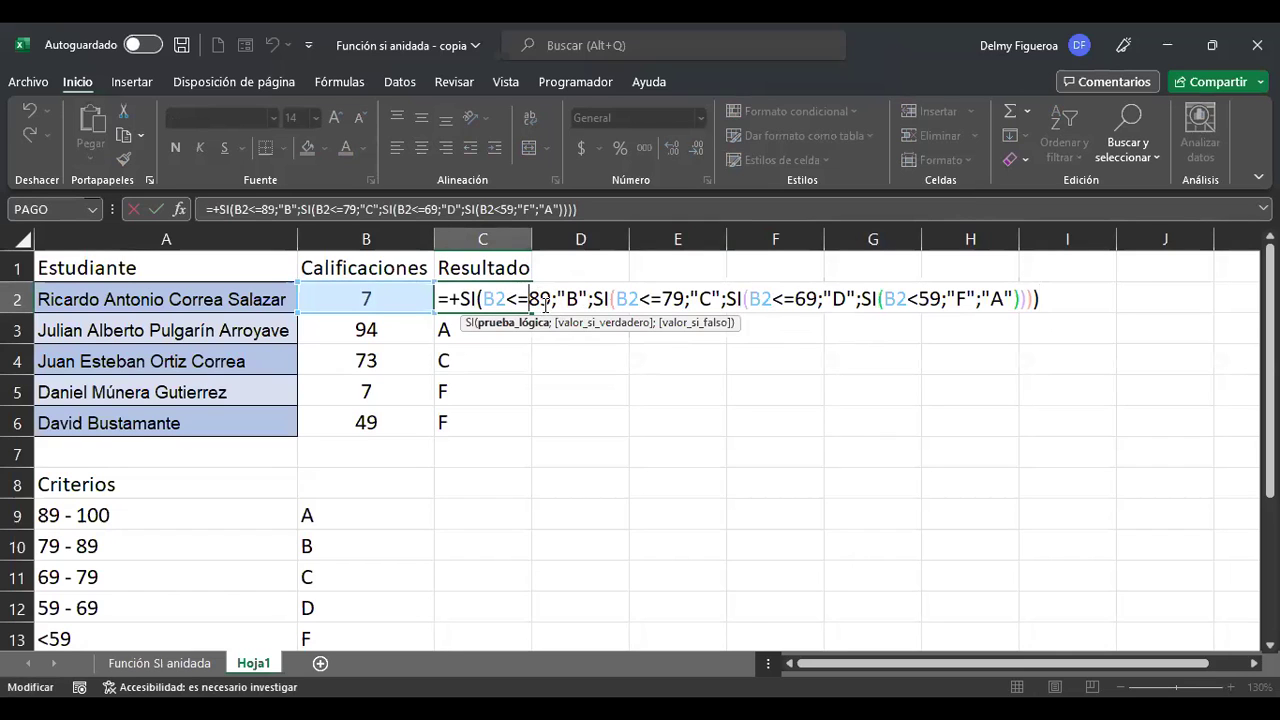
pyautogui.press('Return')
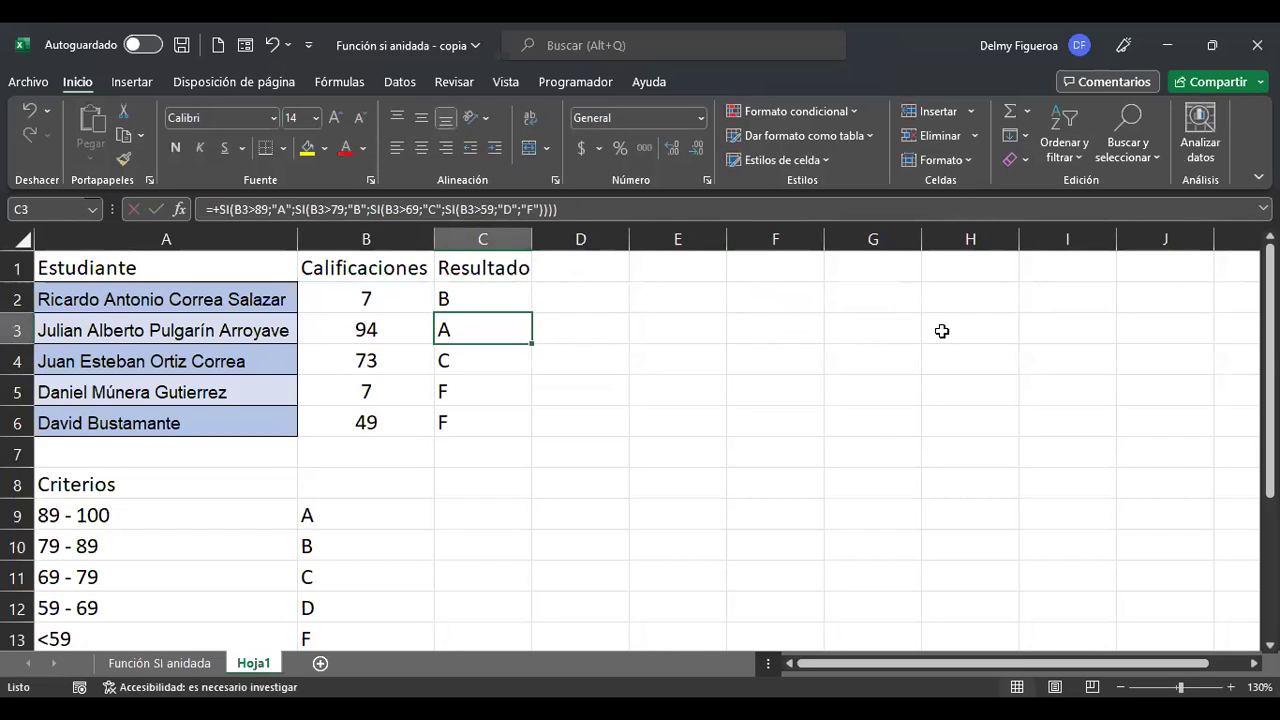
pyautogui.press('F2')
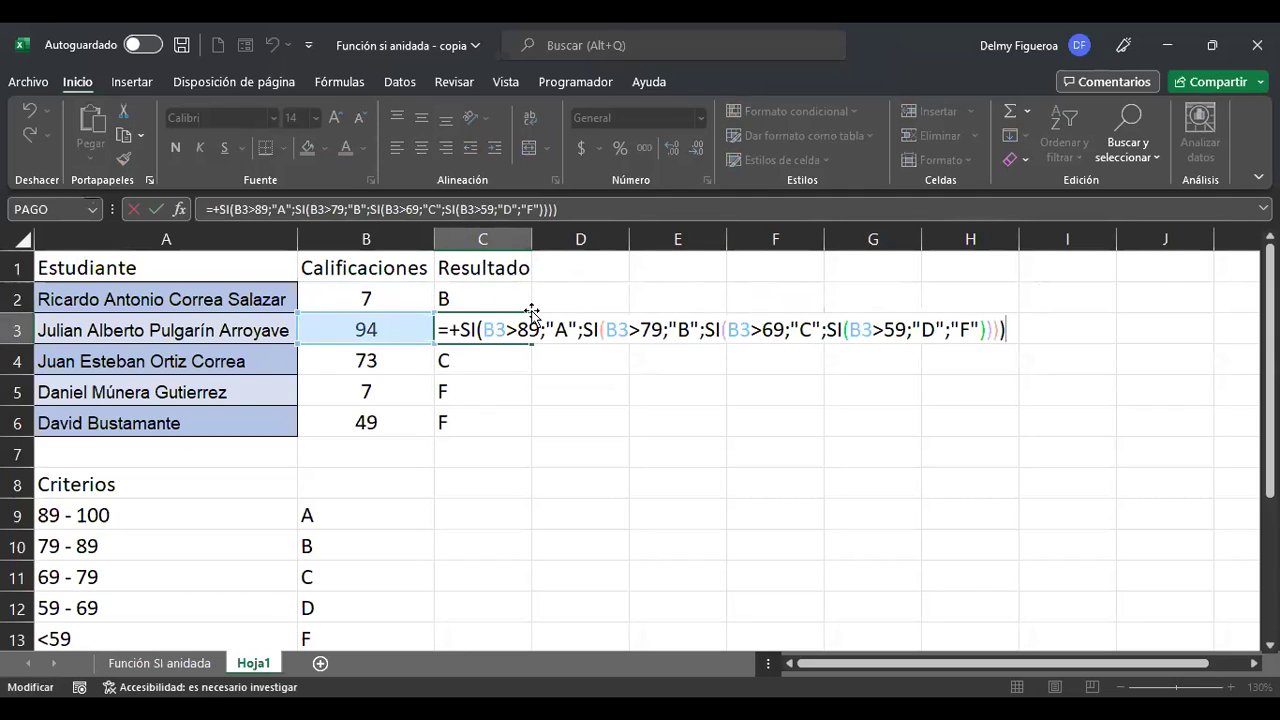
pyautogui.click(528, 329)
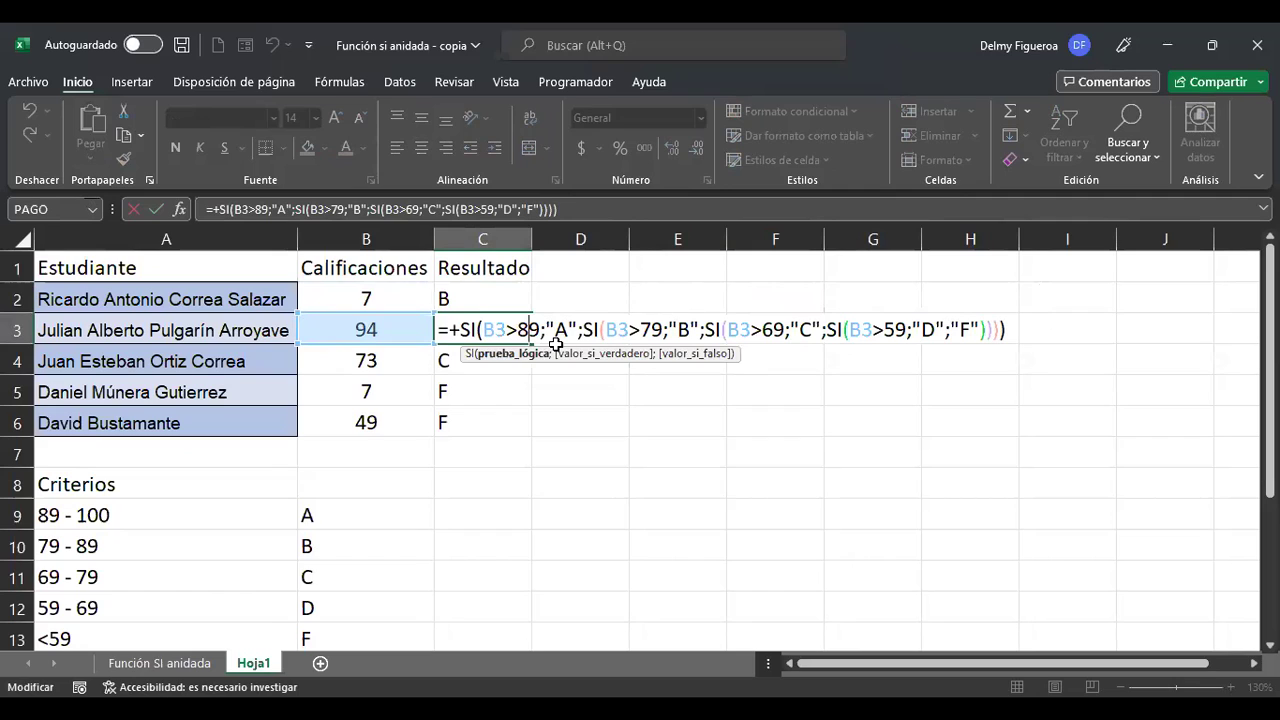
pyautogui.click(653, 329)
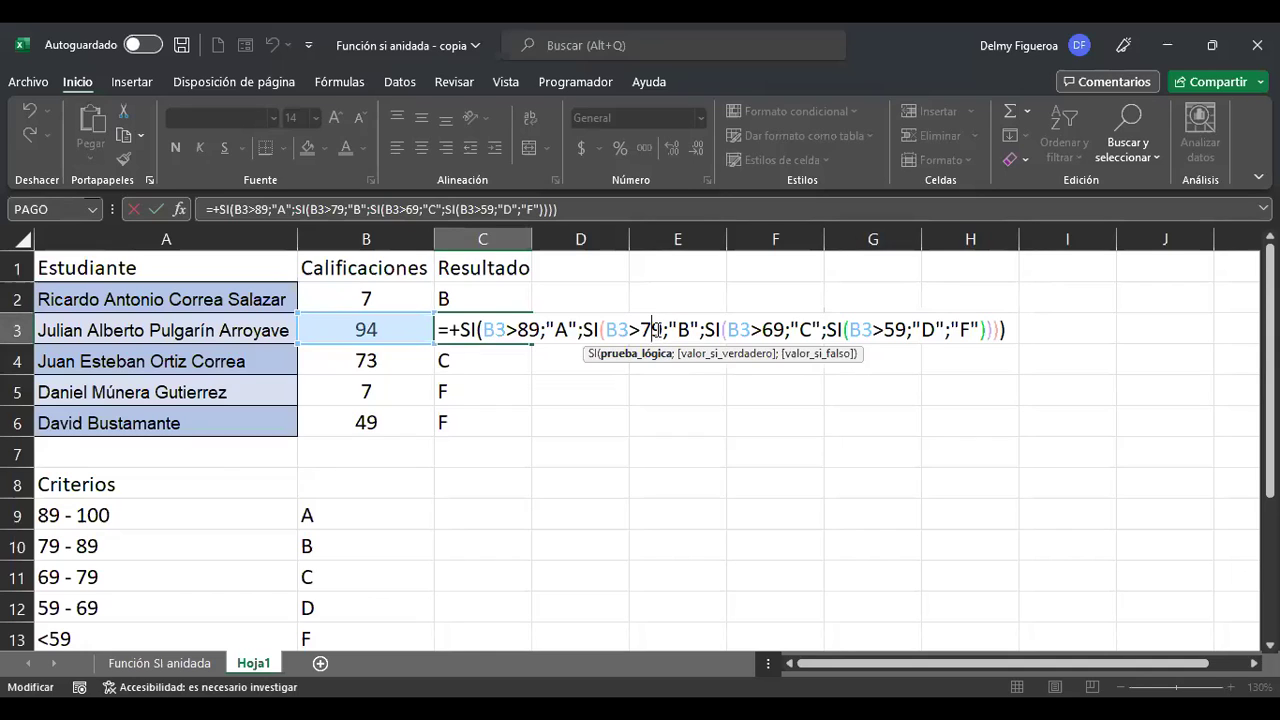
pyautogui.click(785, 331)
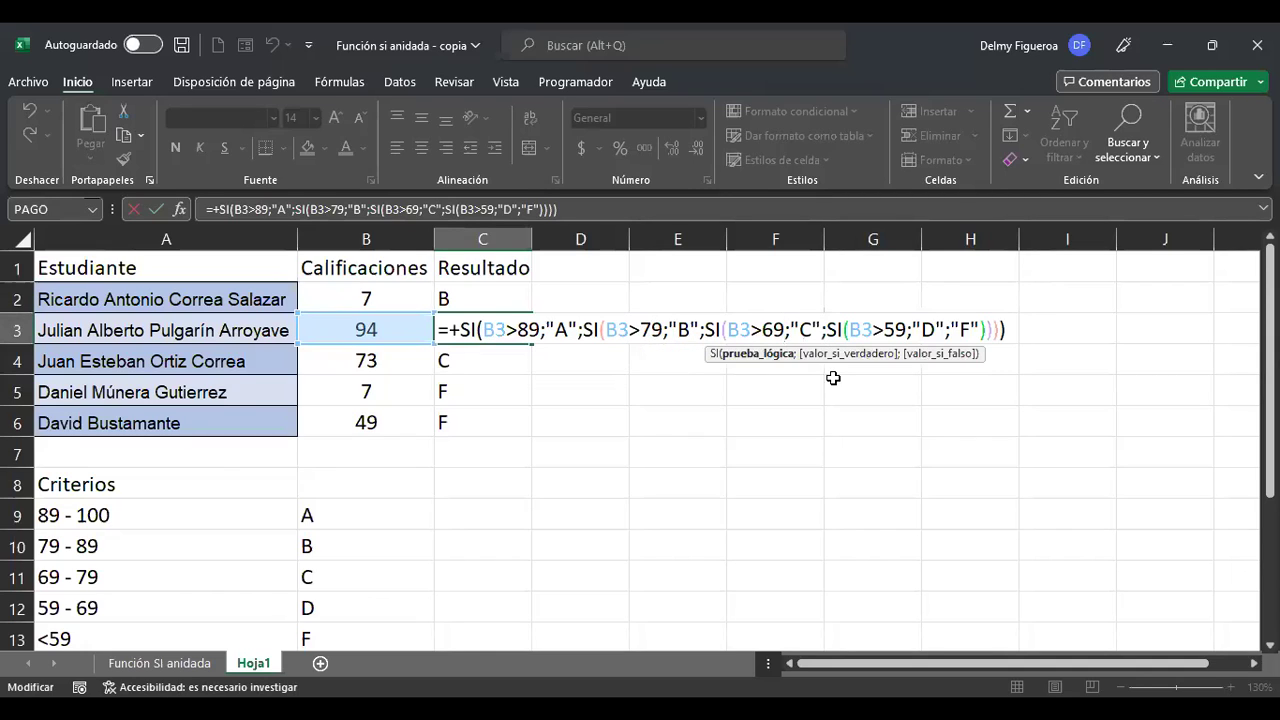
pyautogui.click(820, 331)
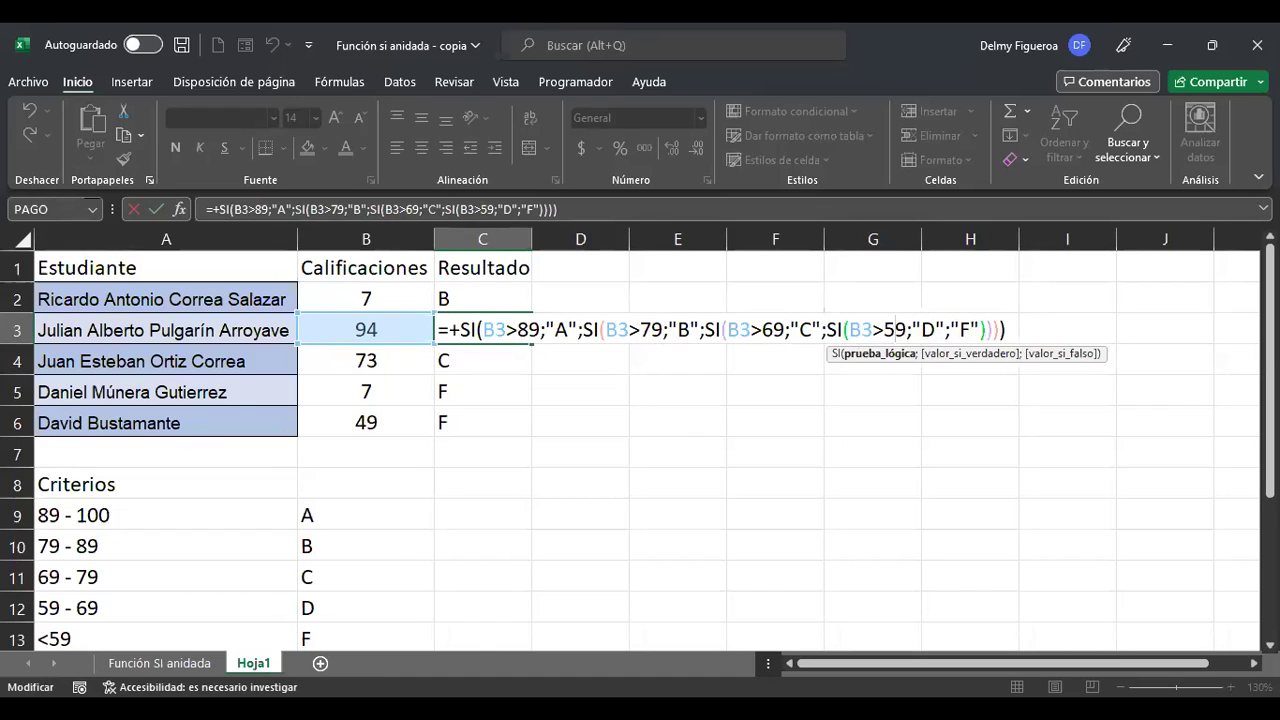
# - Change the first condition of the nested SI formula in C2 to B2<=59 with the result "F"
pyautogui.click(482, 298)
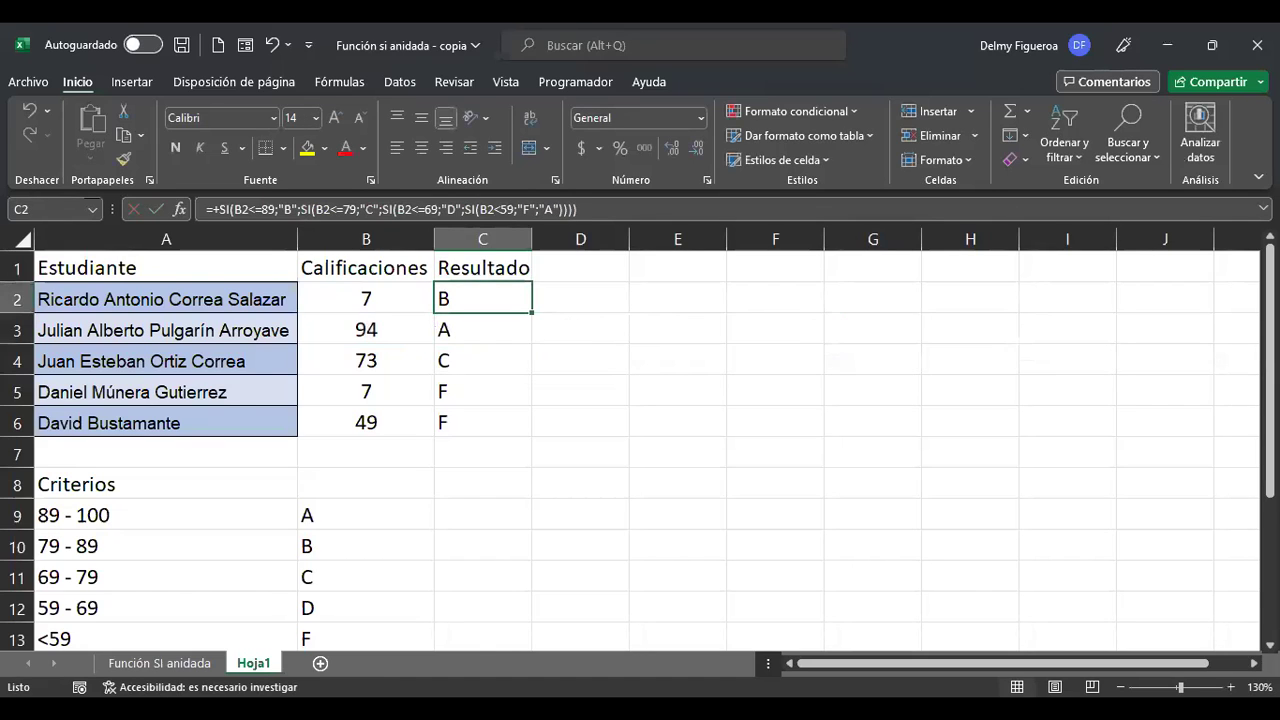
pyautogui.press('F2')
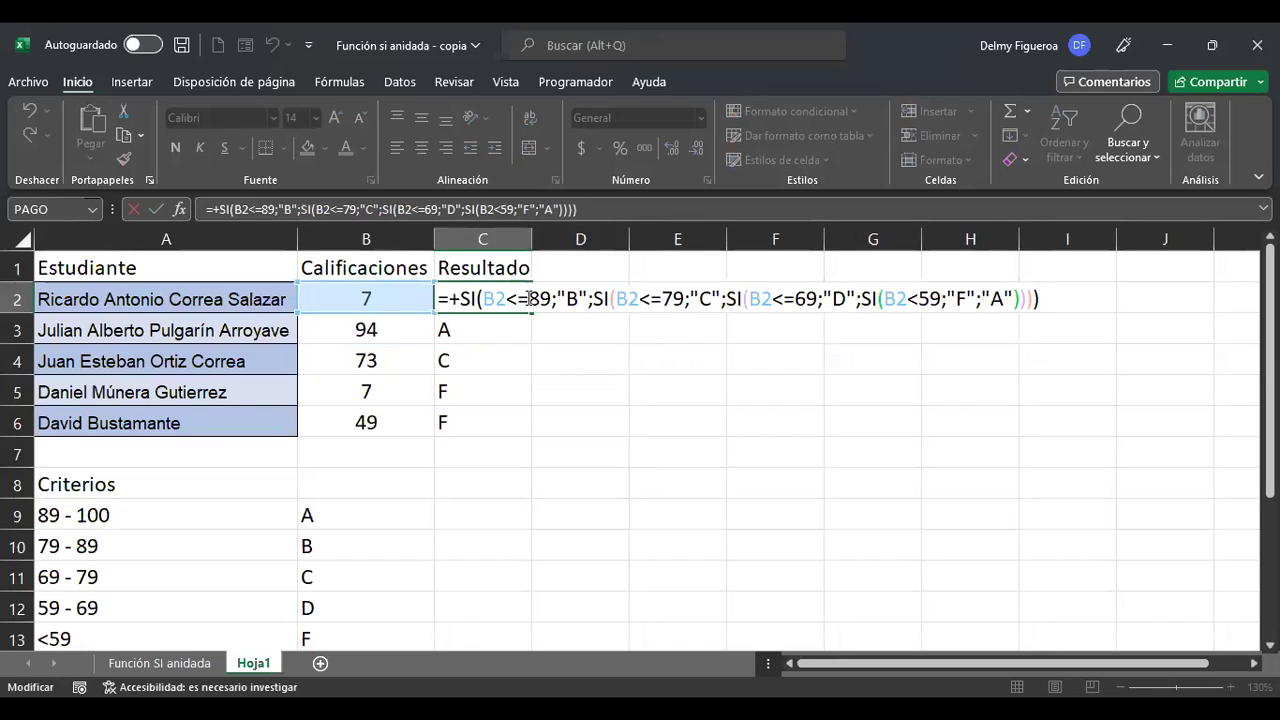
pyautogui.press('Home')
pyautogui.press('Right')
pyautogui.press('Right')
pyautogui.press('Right')
pyautogui.press('Right')
pyautogui.press('Right')
pyautogui.press('Right')
pyautogui.press('Right')
pyautogui.press('Right')
pyautogui.press('Right')
pyautogui.press('Right')
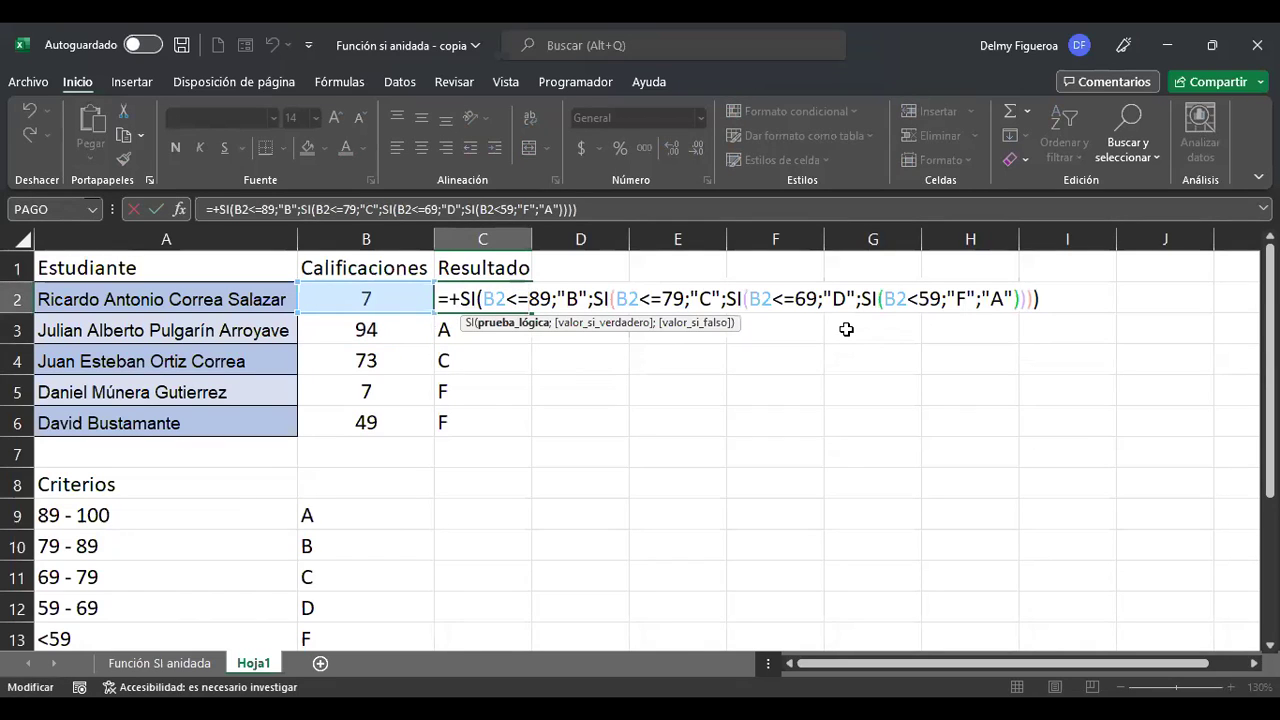
pyautogui.press('BackSpace')
pyautogui.write('5')
pyautogui.press('Right')
pyautogui.press('Right')
pyautogui.press('Delete')
pyautogui.write('F')
# - Change the second condition of the nested SI formula in C2 to B2<=69 with the result "D"
pyautogui.press('Right')
pyautogui.press('Right')
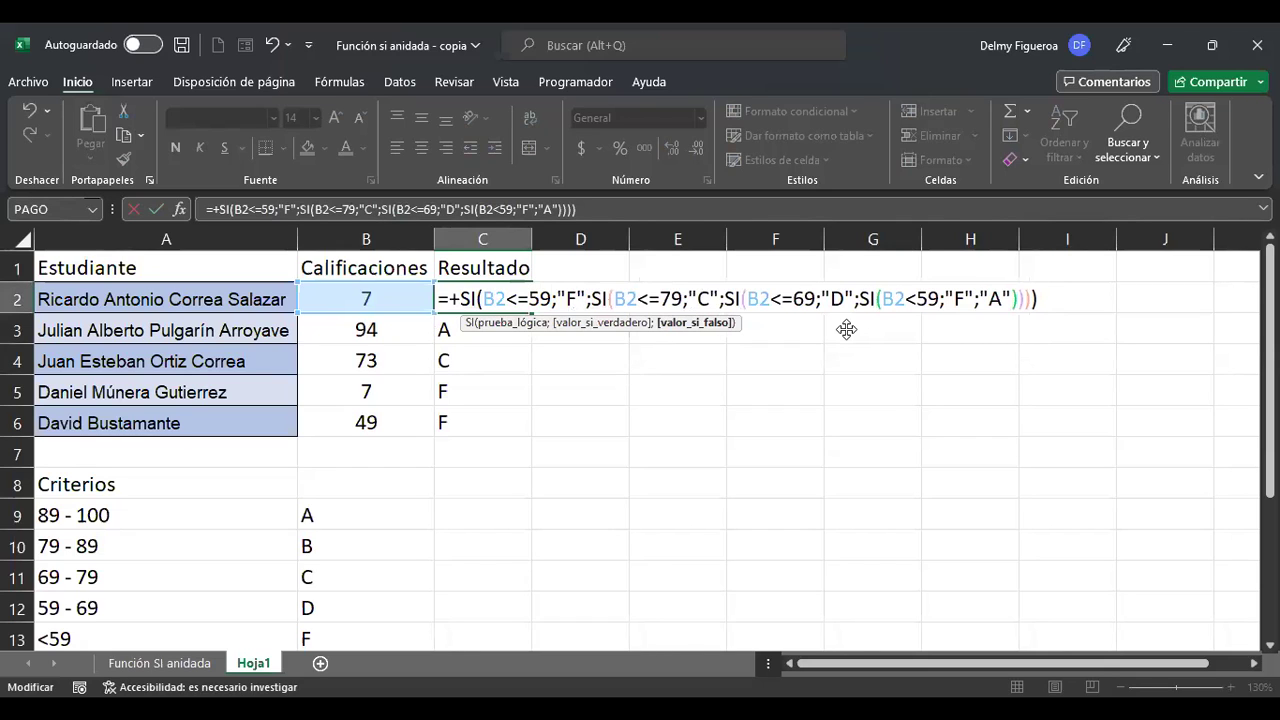
pyautogui.press('Right')
pyautogui.press('Right')
pyautogui.press('Right')
pyautogui.press('Right')
pyautogui.press('Right')
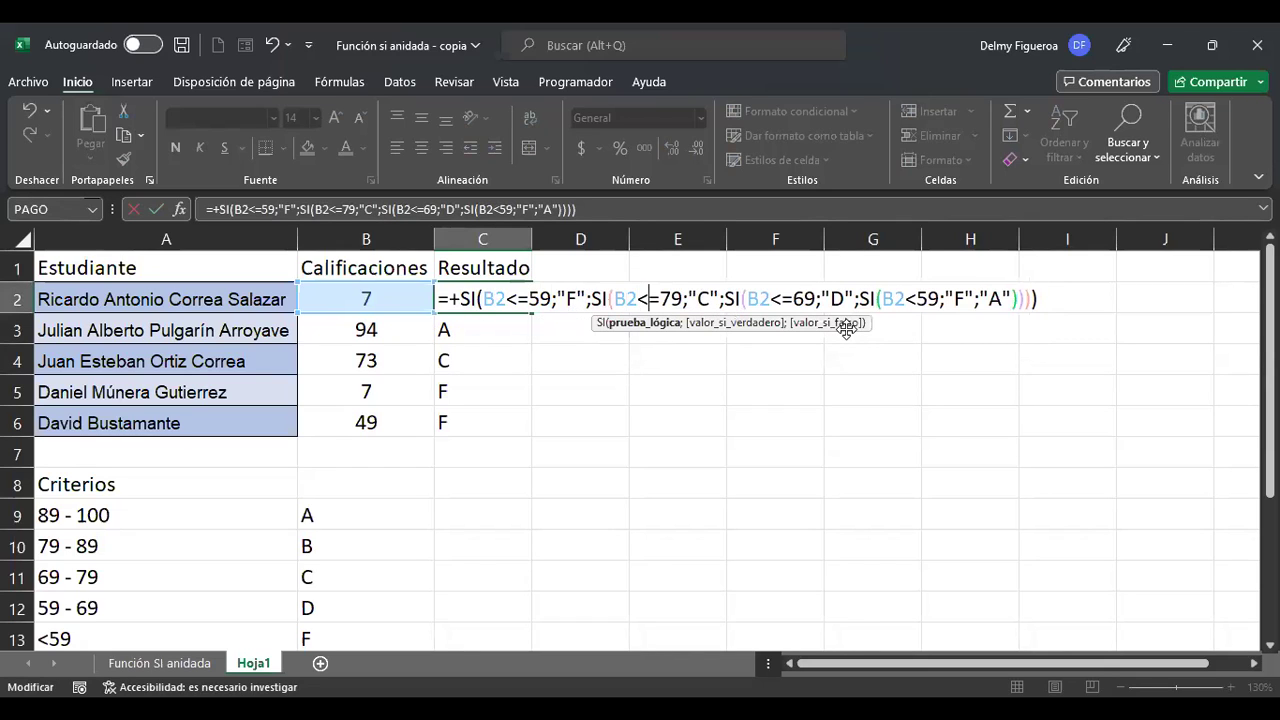
pyautogui.press('Right')
pyautogui.press('Delete')
pyautogui.write('6')
pyautogui.press('Right')
pyautogui.press('Right')
pyautogui.press('Right')
pyautogui.press('Delete')
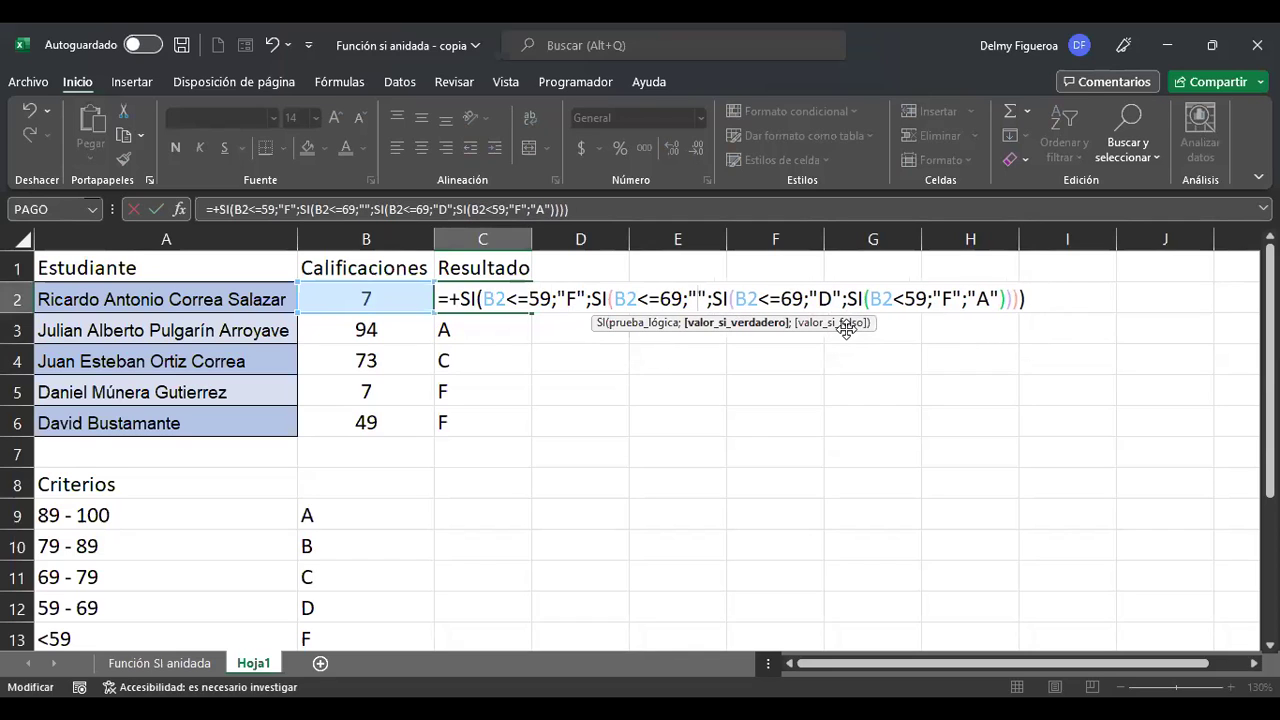
pyautogui.write('D')
# - Change the third condition of the nested SI formula in C2 to B2<=79 with the result "C"
pyautogui.press('Right')
pyautogui.press('Right')
pyautogui.press('Right')
pyautogui.press('Right')
pyautogui.press('Right')
pyautogui.press('Right')
pyautogui.press('Right')
pyautogui.press('Right')
pyautogui.press('Right')
pyautogui.press('Right')
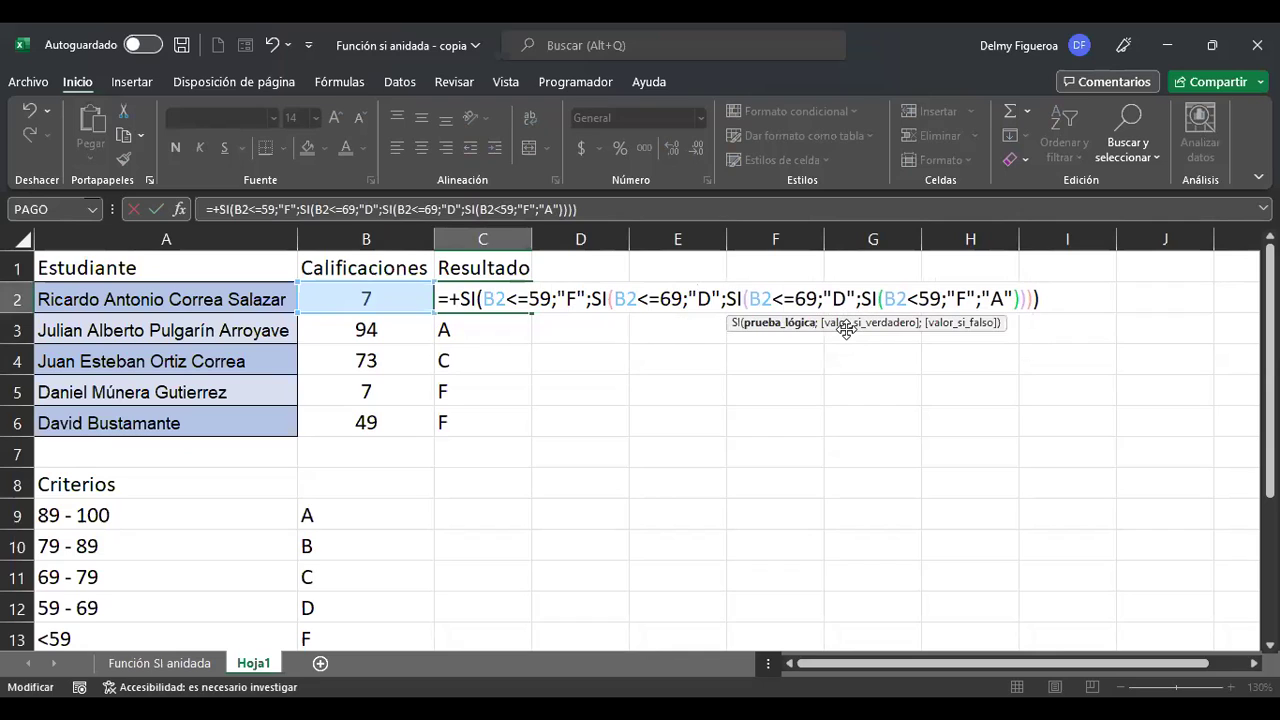
pyautogui.press('BackSpace')
pyautogui.write('7')
pyautogui.press('Right')
pyautogui.press('Right')
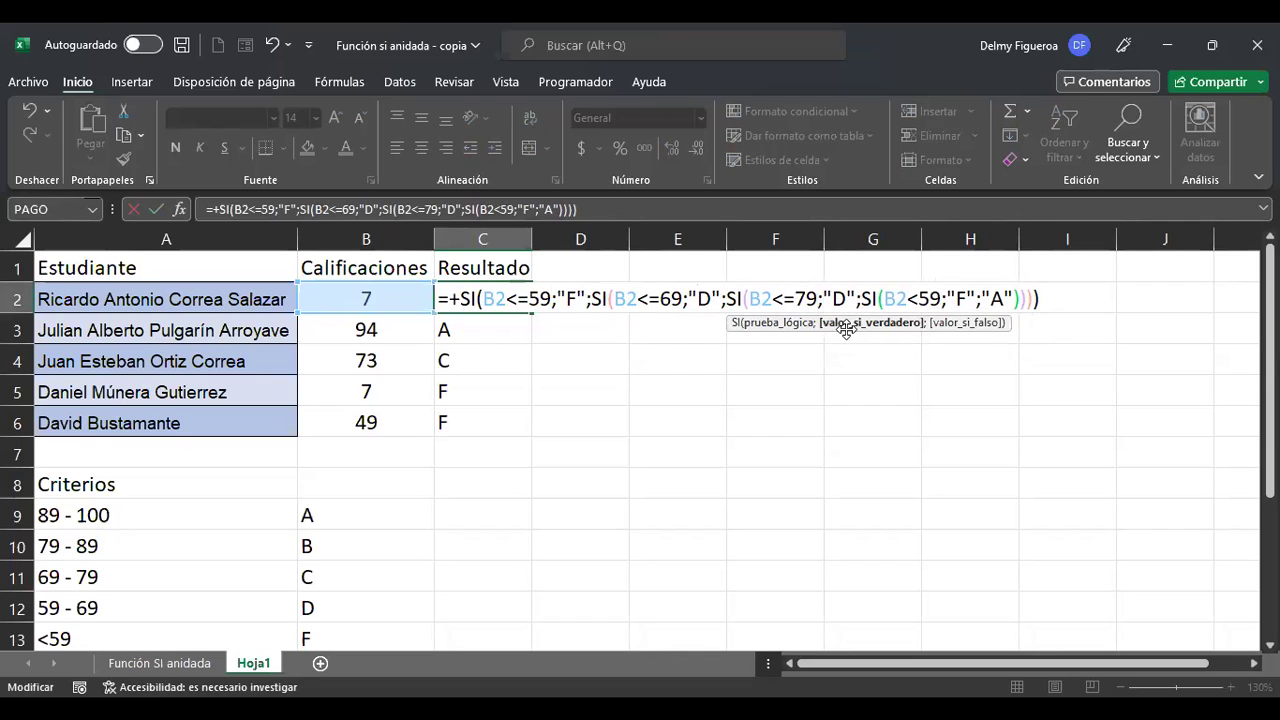
pyautogui.press('Delete')
pyautogui.write('C')
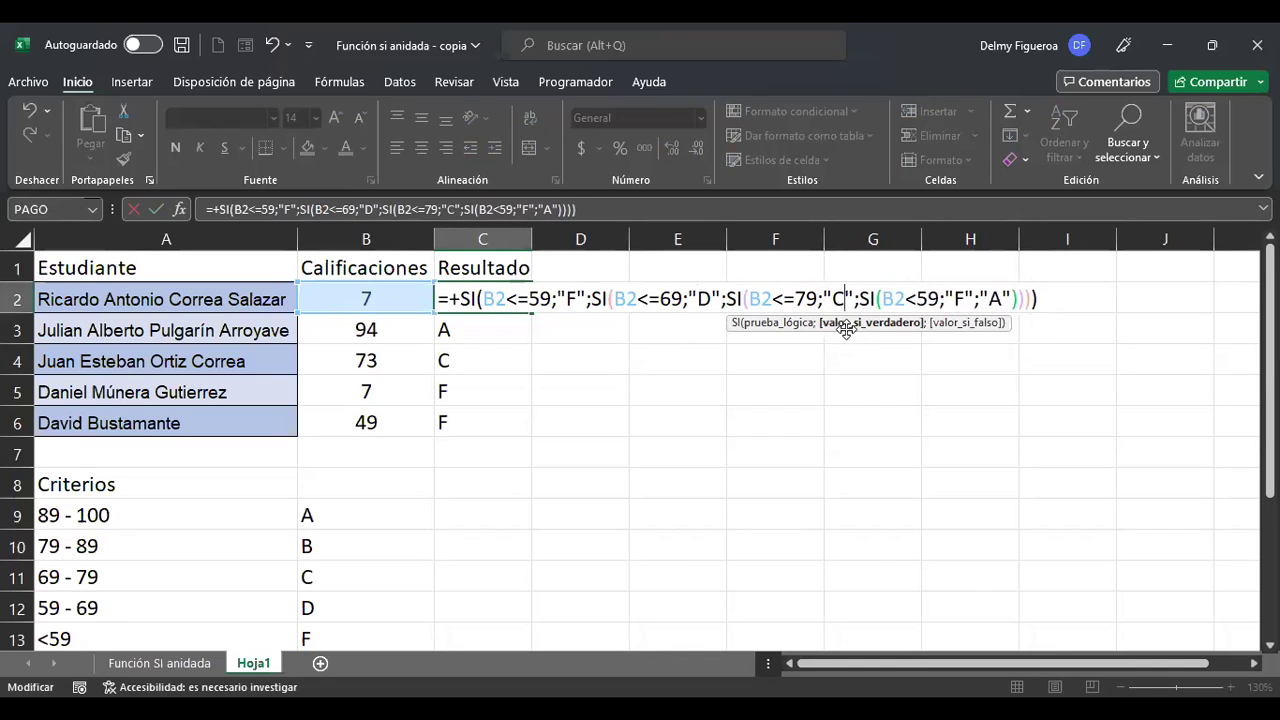
# - Change the fourth condition of the nested SI in C2 to B2<89 with the result "B" and enter the formula
pyautogui.press('Right')
pyautogui.press('Right')
pyautogui.press('Right')
pyautogui.press('Right')
pyautogui.press('Right')
pyautogui.press('Right')
pyautogui.press('Right')
pyautogui.press('Right')
pyautogui.press('Delete')
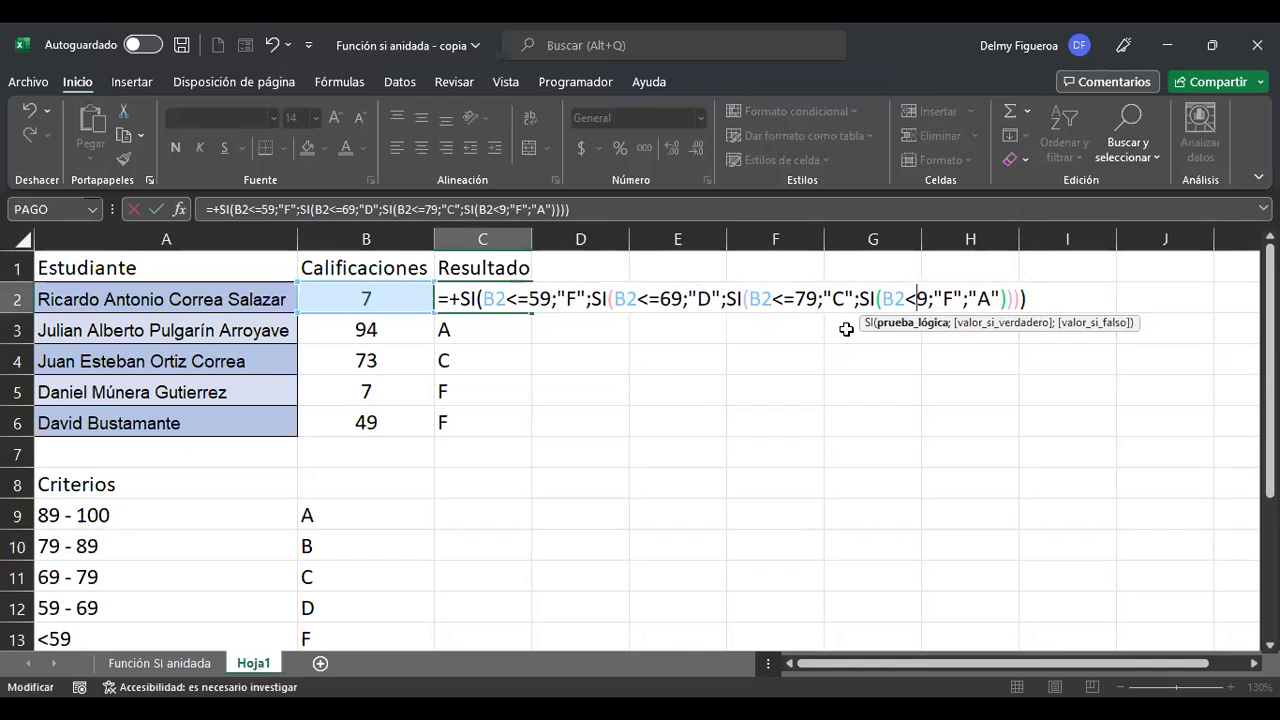
pyautogui.write('8')
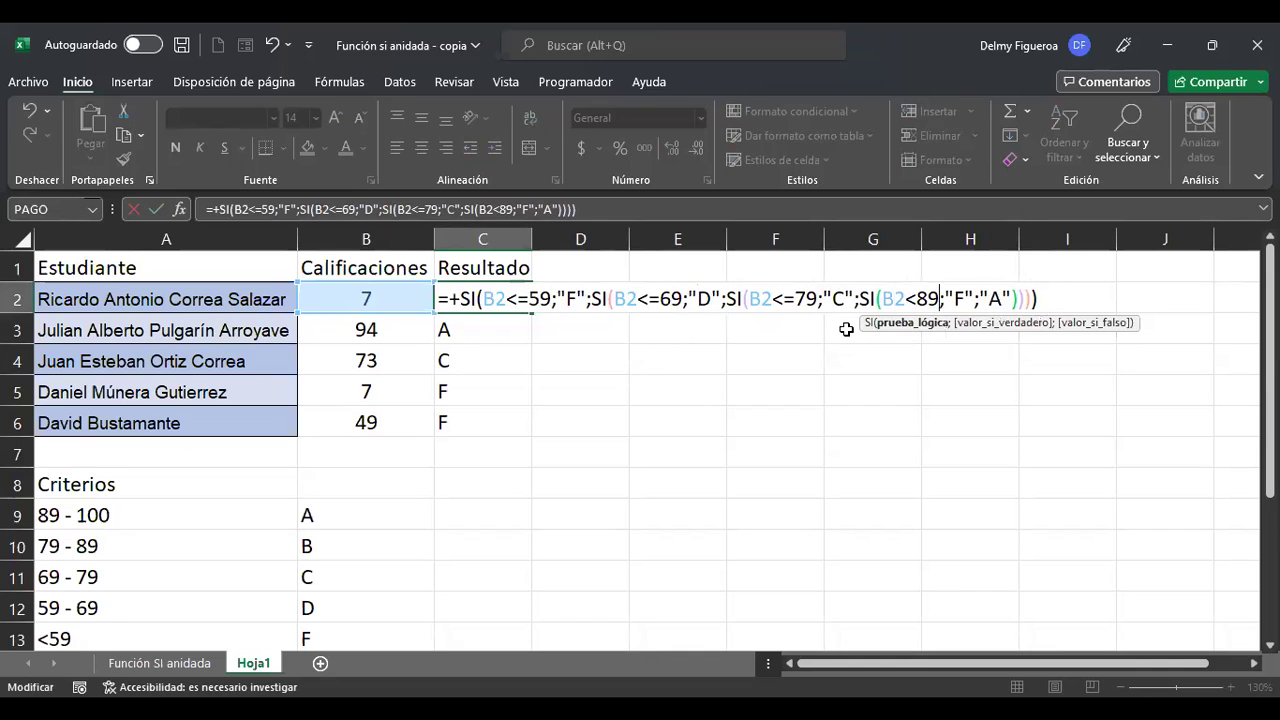
pyautogui.press('Right')
pyautogui.press('Right')
pyautogui.press('Right')
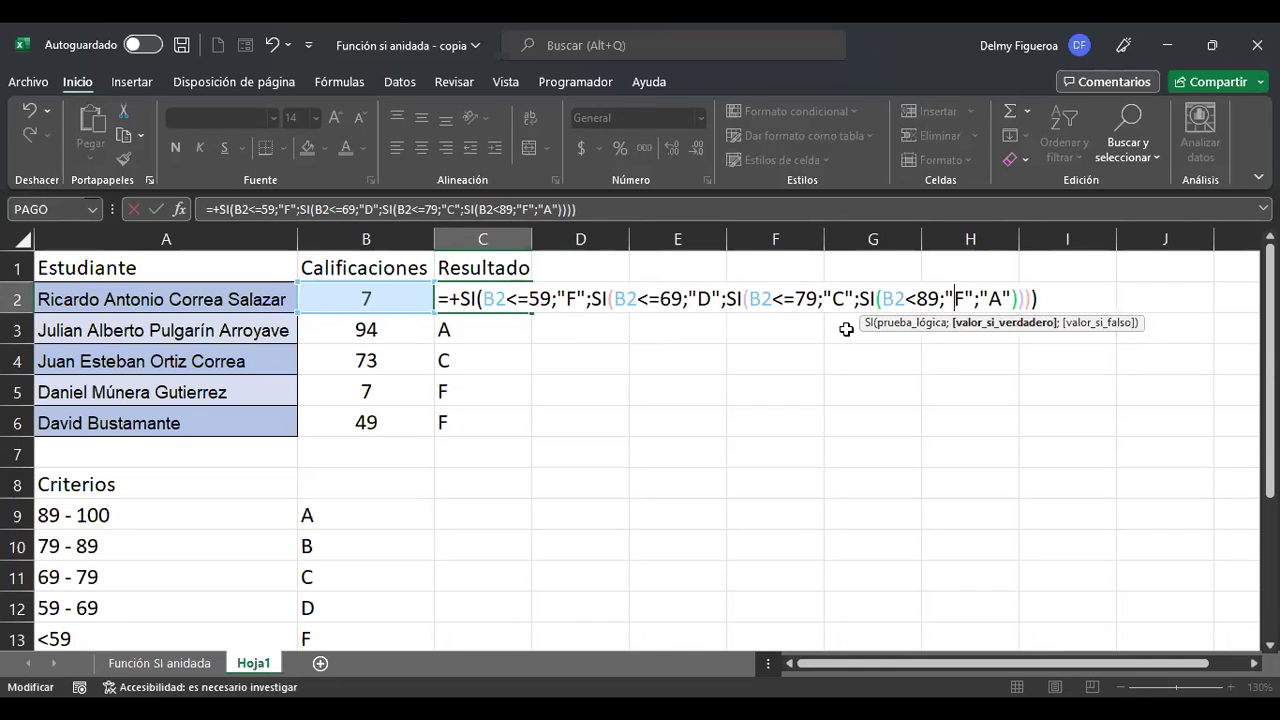
pyautogui.press('Delete')
pyautogui.write('B')
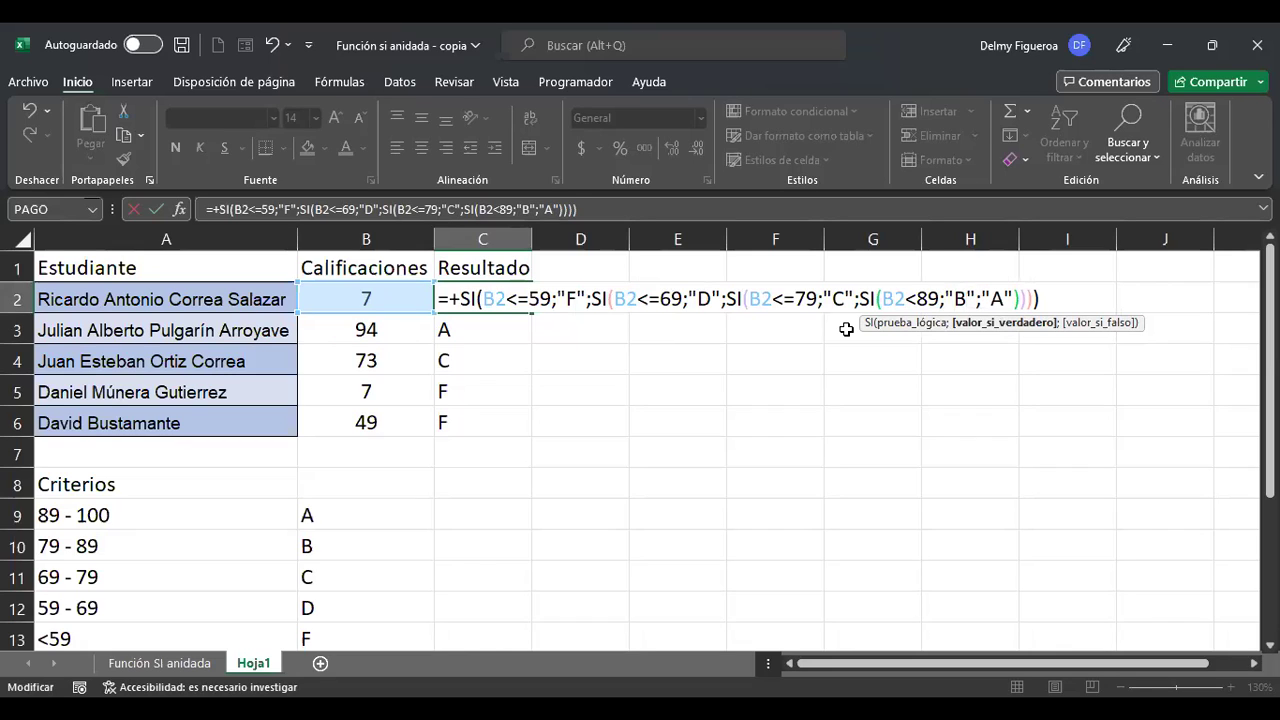
pyautogui.click(1000, 298)
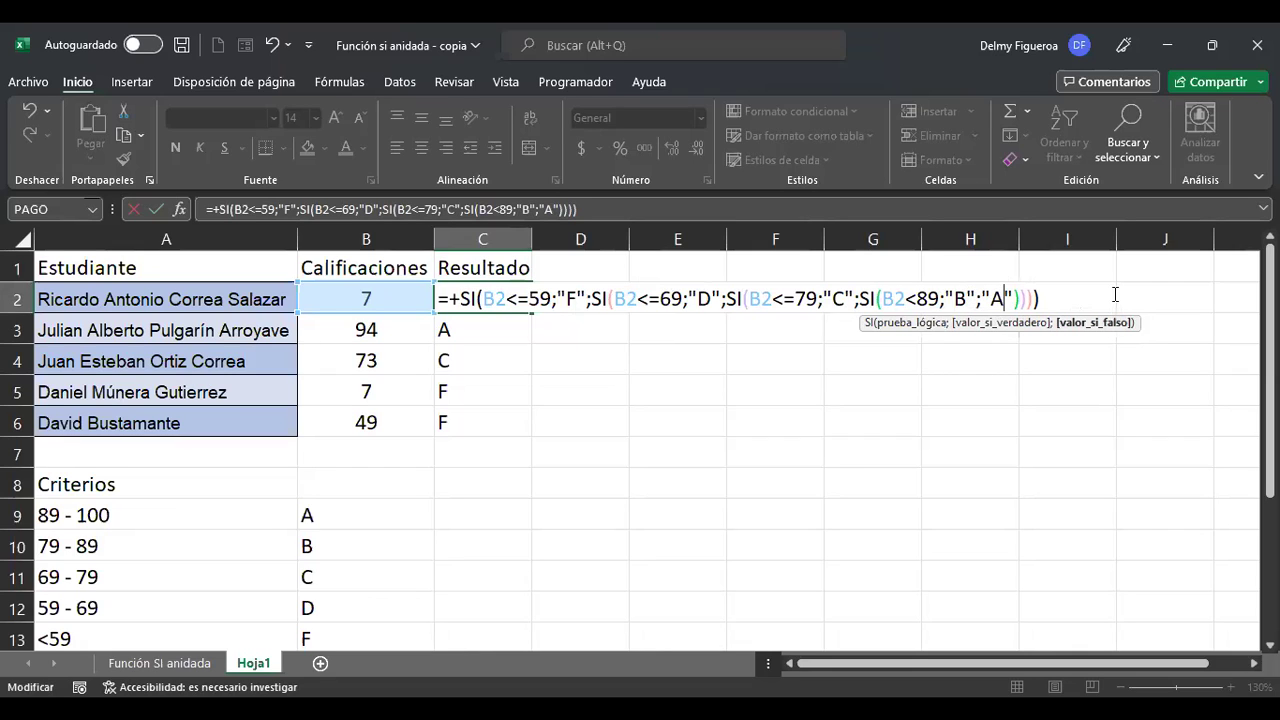
pyautogui.hotkey('shift', 'Tab')
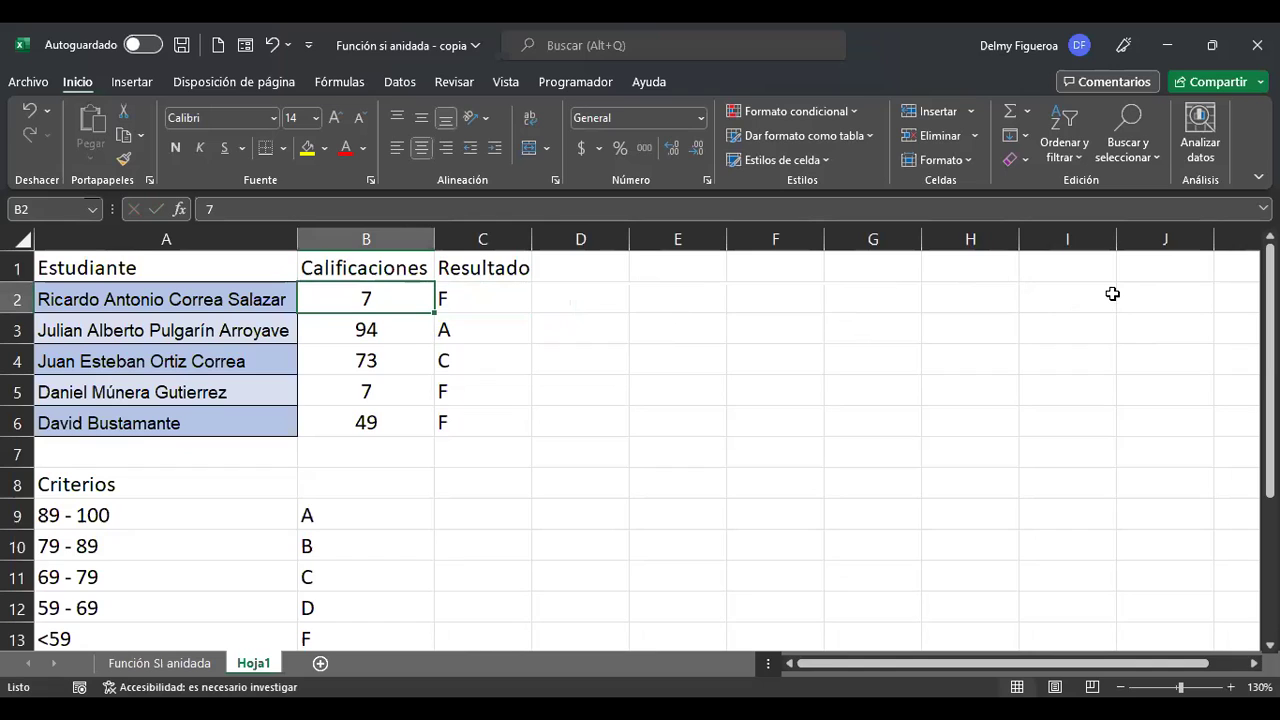
# - Set the score in B2 to 60 to test the reordered formula in C2
pyautogui.write('60')
pyautogui.press('Return')
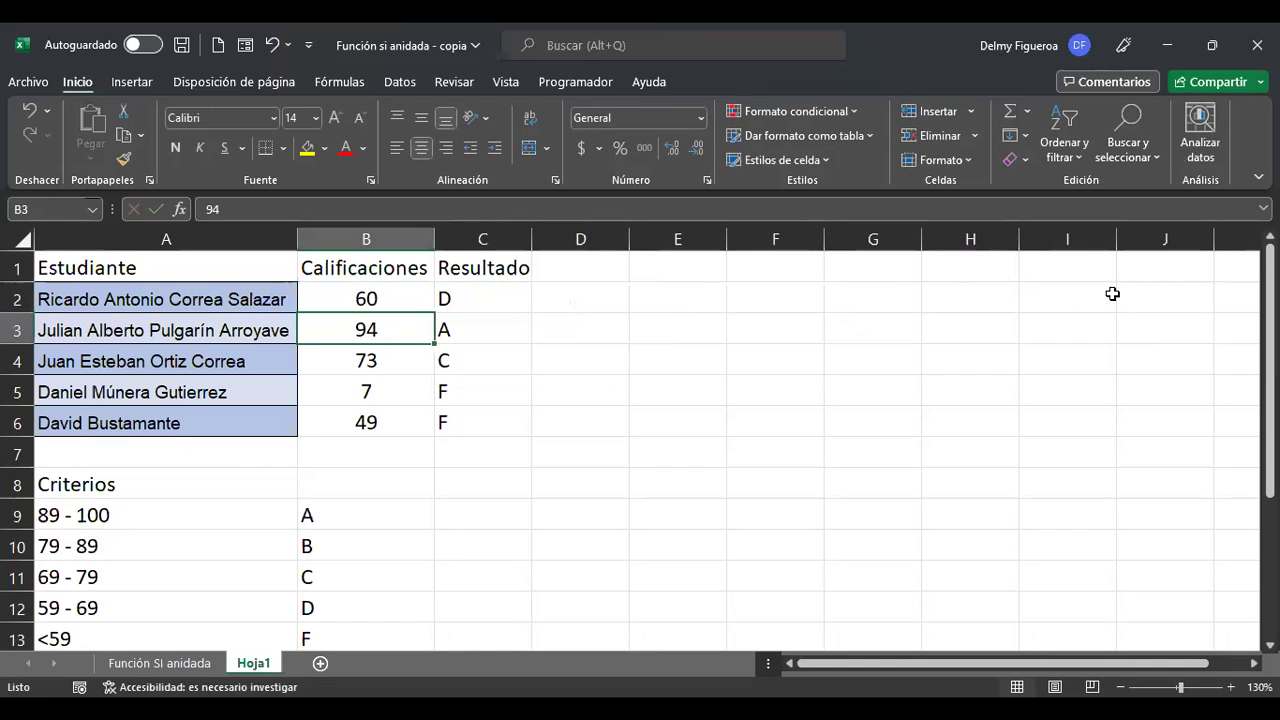
pyautogui.press('Up')
pyautogui.press('Right')
pyautogui.press('Left')
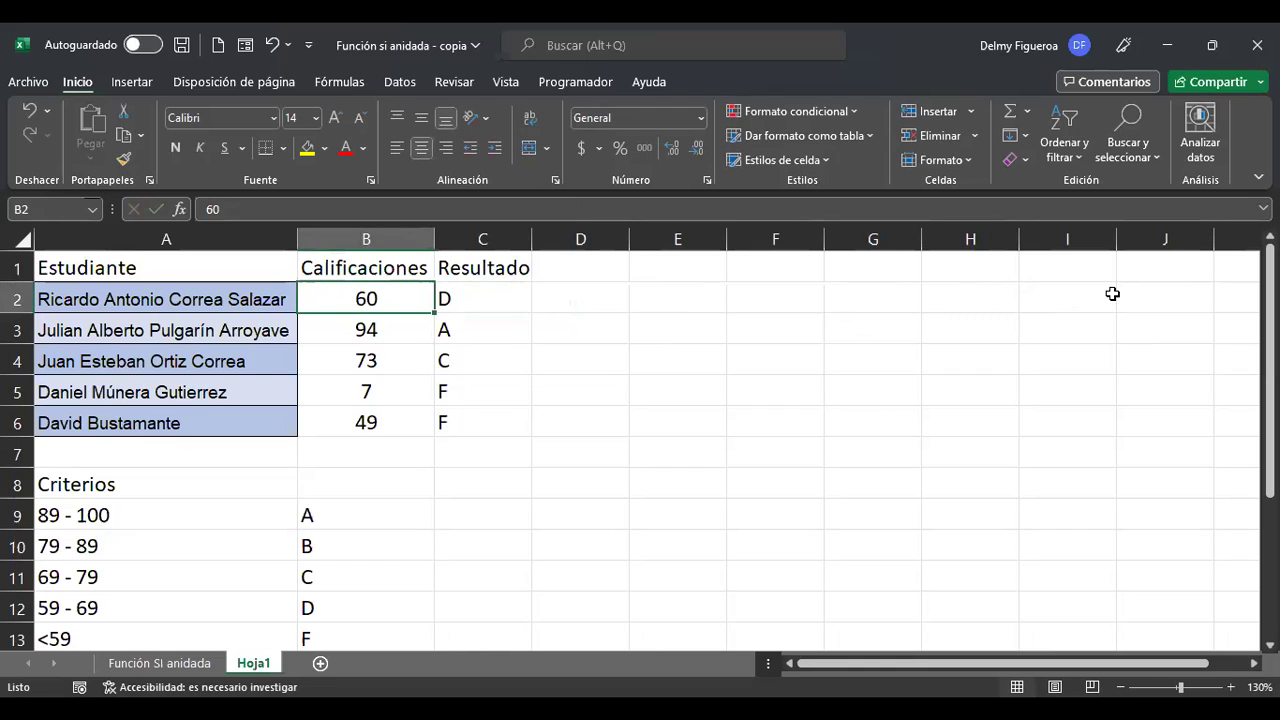
# - Set the score in B2 to 70 and check the grade in C2
pyautogui.press('F2')
pyautogui.press('BackSpace')
pyautogui.press('BackSpace')
pyautogui.write('70')
pyautogui.press('Return')
pyautogui.press('Up')
pyautogui.press('Right')
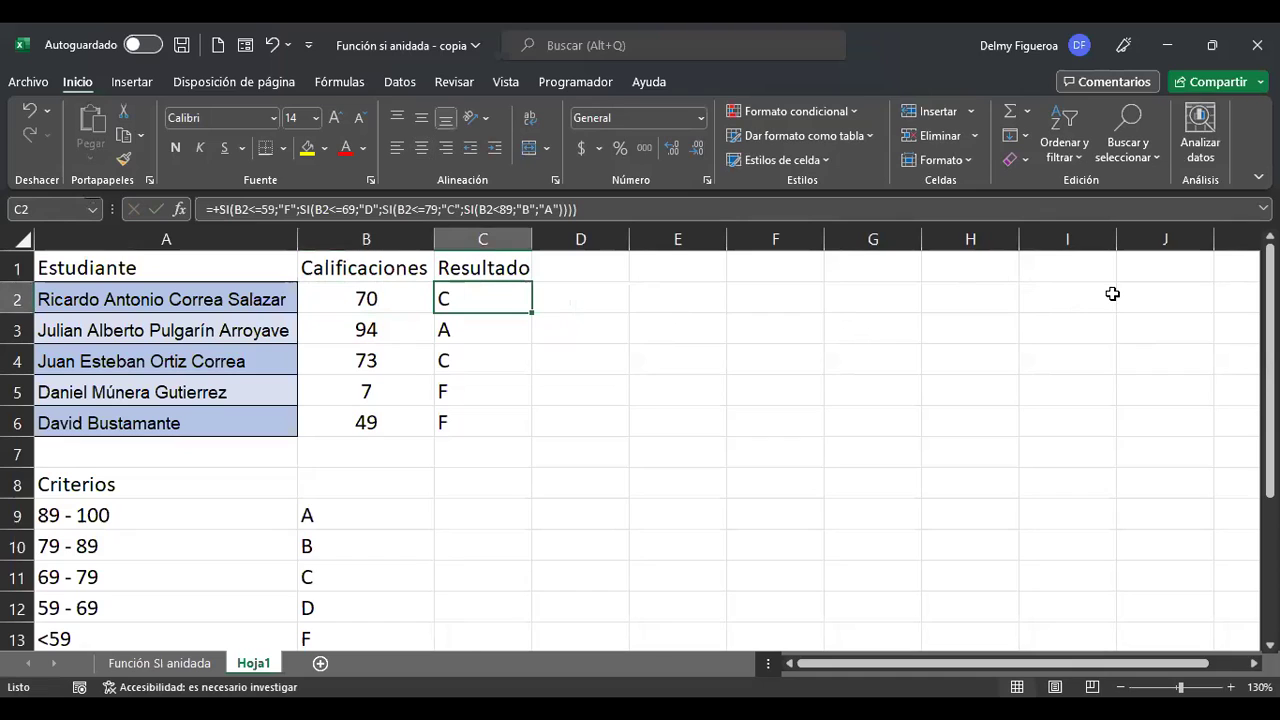
pyautogui.press('Left')
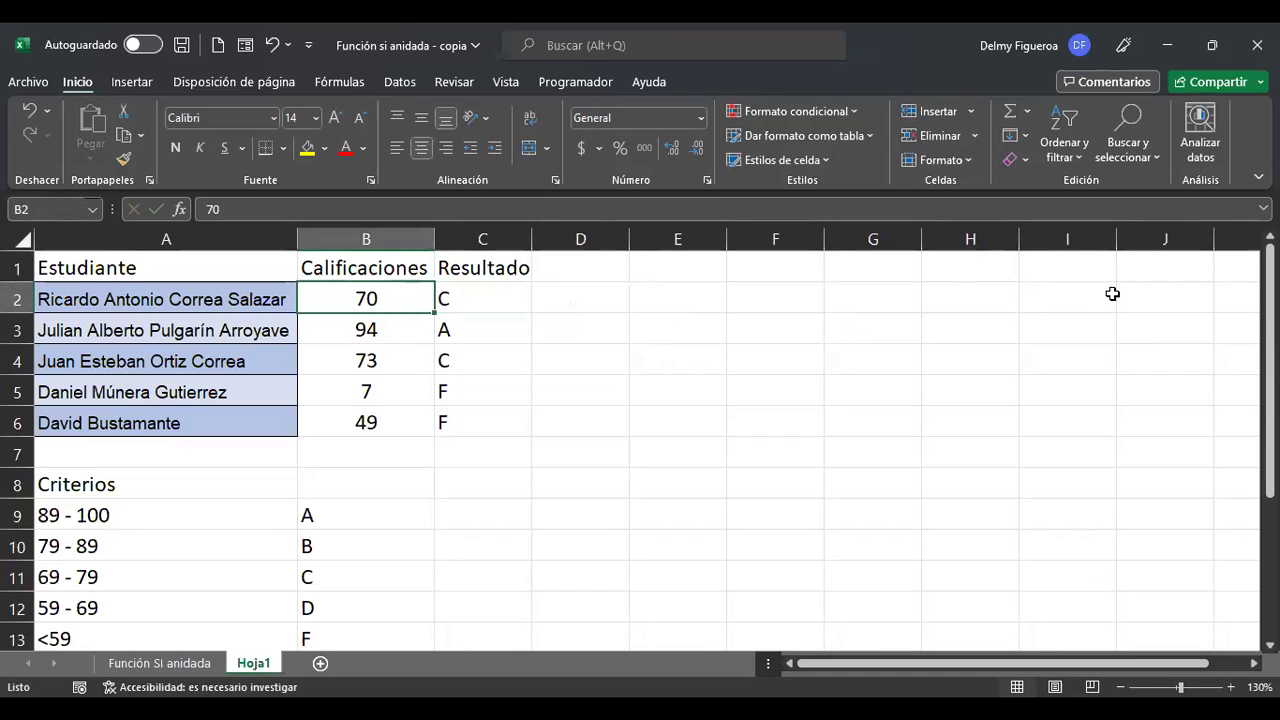
# - Test the reordered formula in C2 by setting the score in B2 to 80 and then to 90
pyautogui.write('80')
pyautogui.press('Return')
pyautogui.press('Up')
pyautogui.write('90')
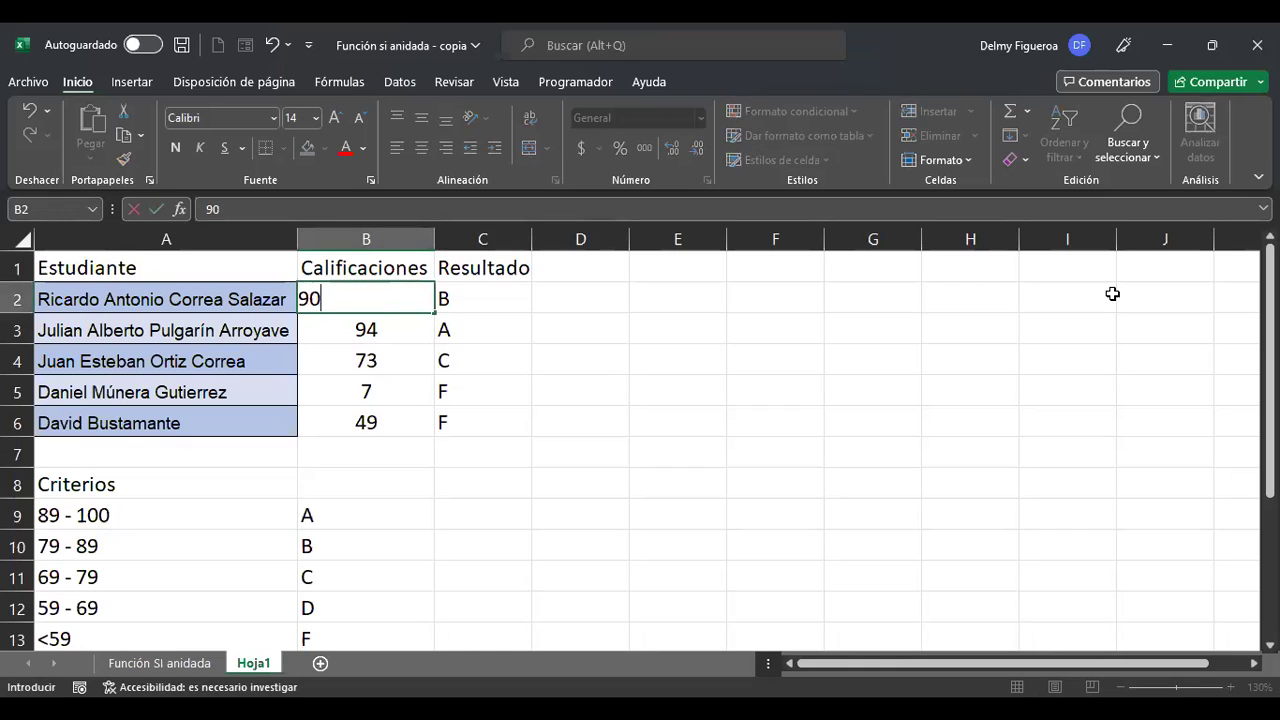
pyautogui.press('Return')
pyautogui.press('Up')
pyautogui.press('Right')
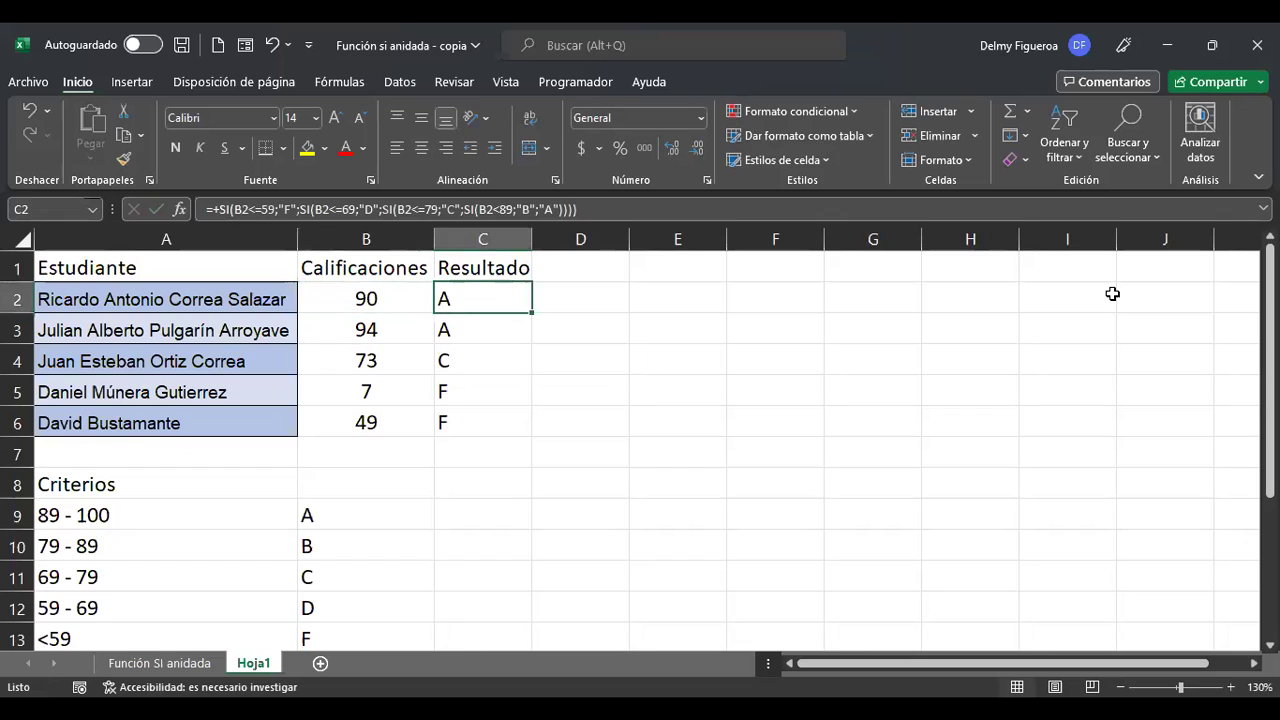
# - Compare the less-than-or-equal conditions of the nested SI formula in C2 with the greater-than conditions in C3
pyautogui.press('F2')
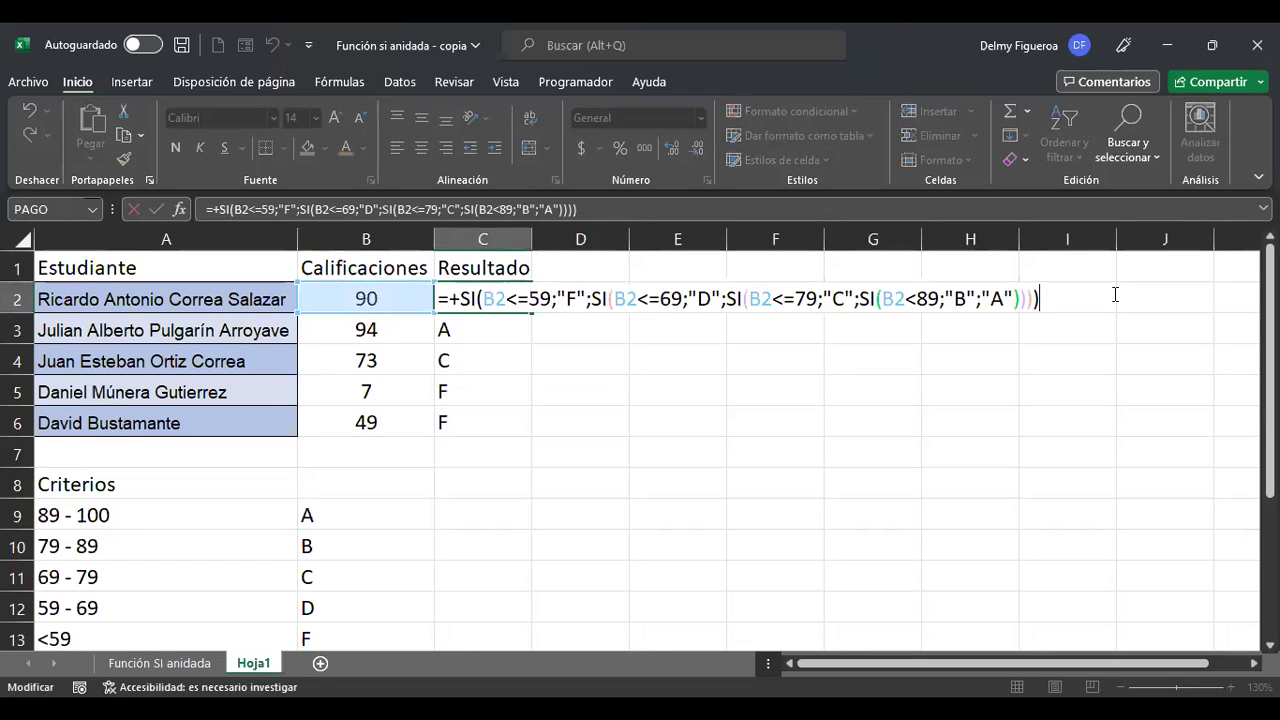
pyautogui.click(535, 299)
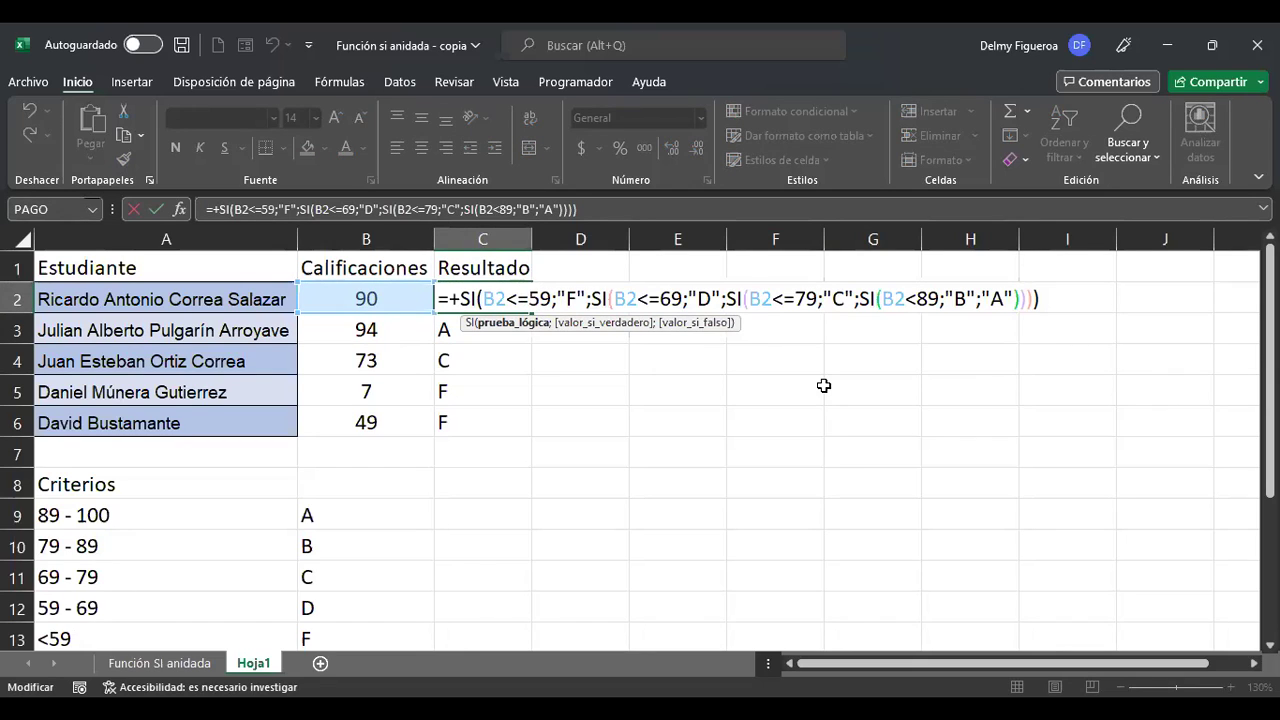
pyautogui.press('Return')
pyautogui.press('F2')
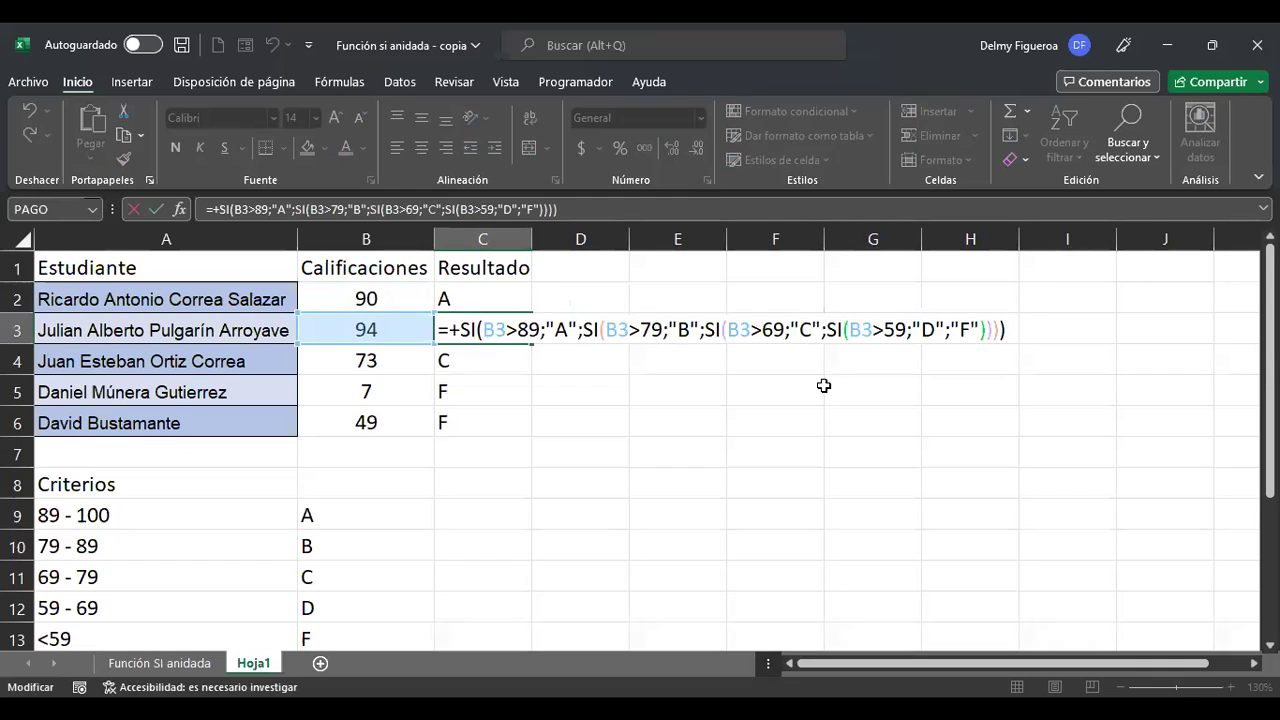
pyautogui.press('Return')
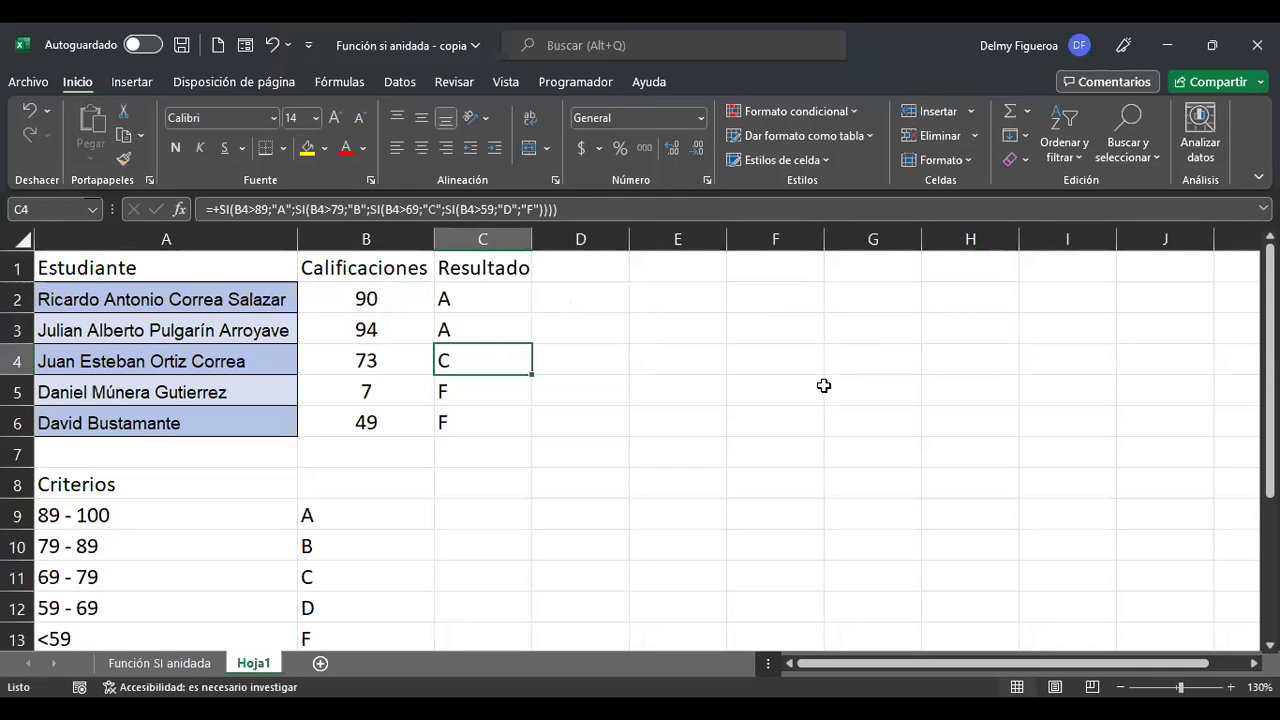
pyautogui.press('Up')
pyautogui.press('Up')
pyautogui.press('F2')
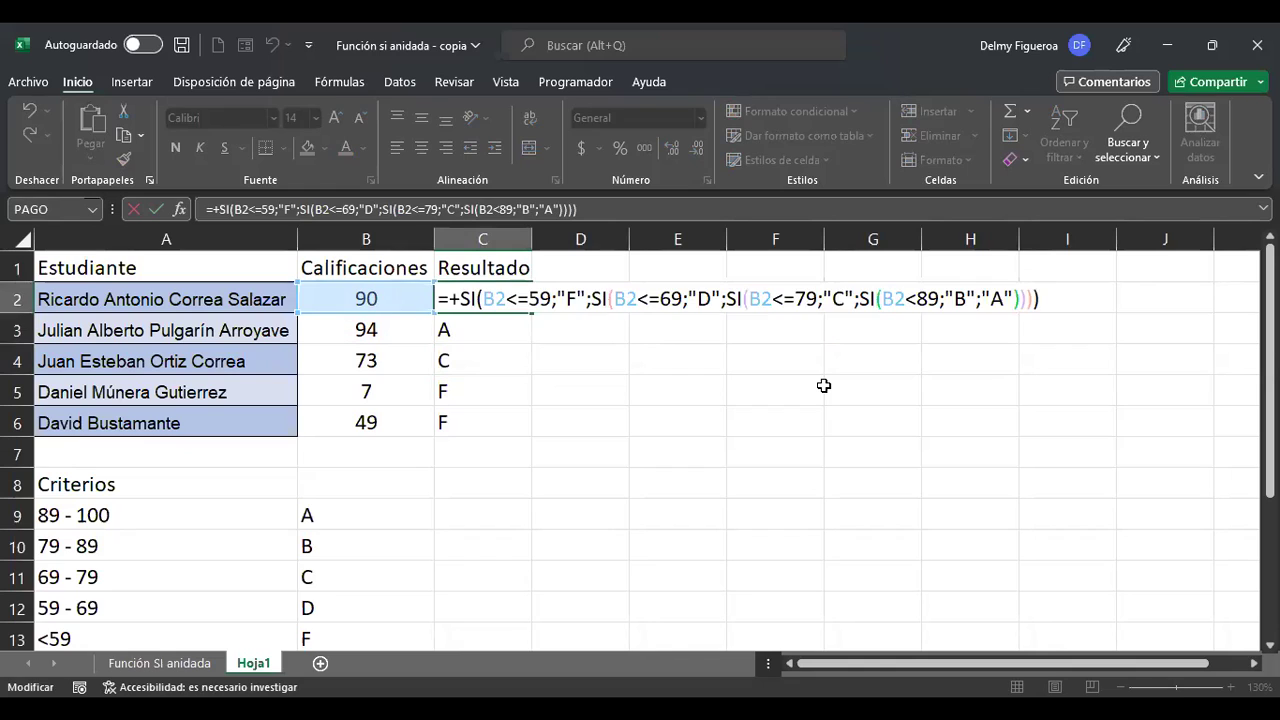
pyautogui.press('Return')
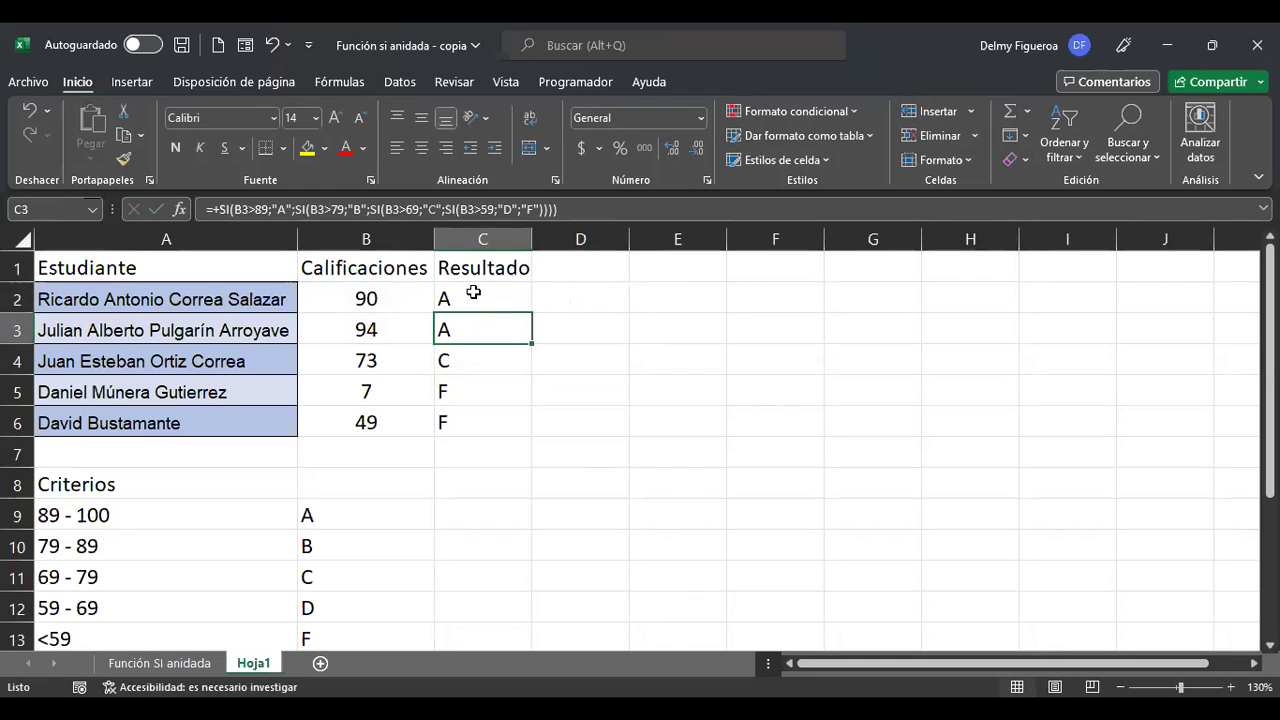
pyautogui.click(507, 284)
pyautogui.press('F2')
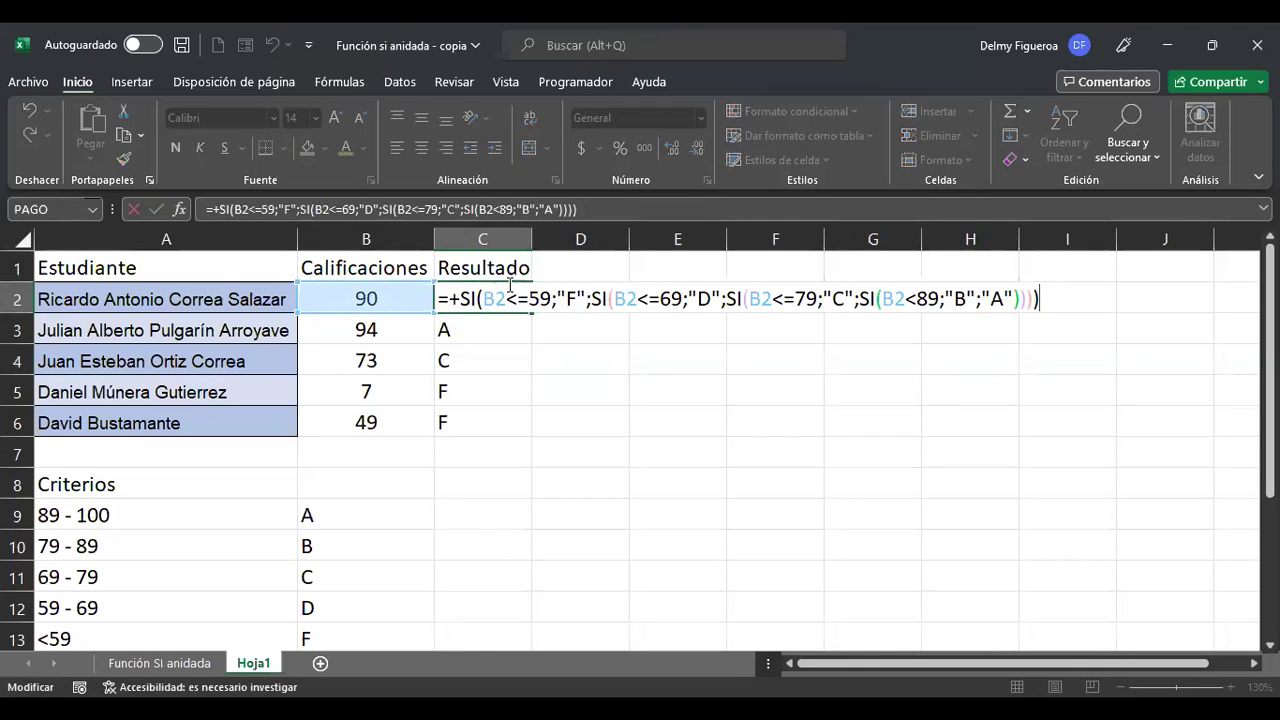
pyautogui.press('Return')
pyautogui.press('F2')
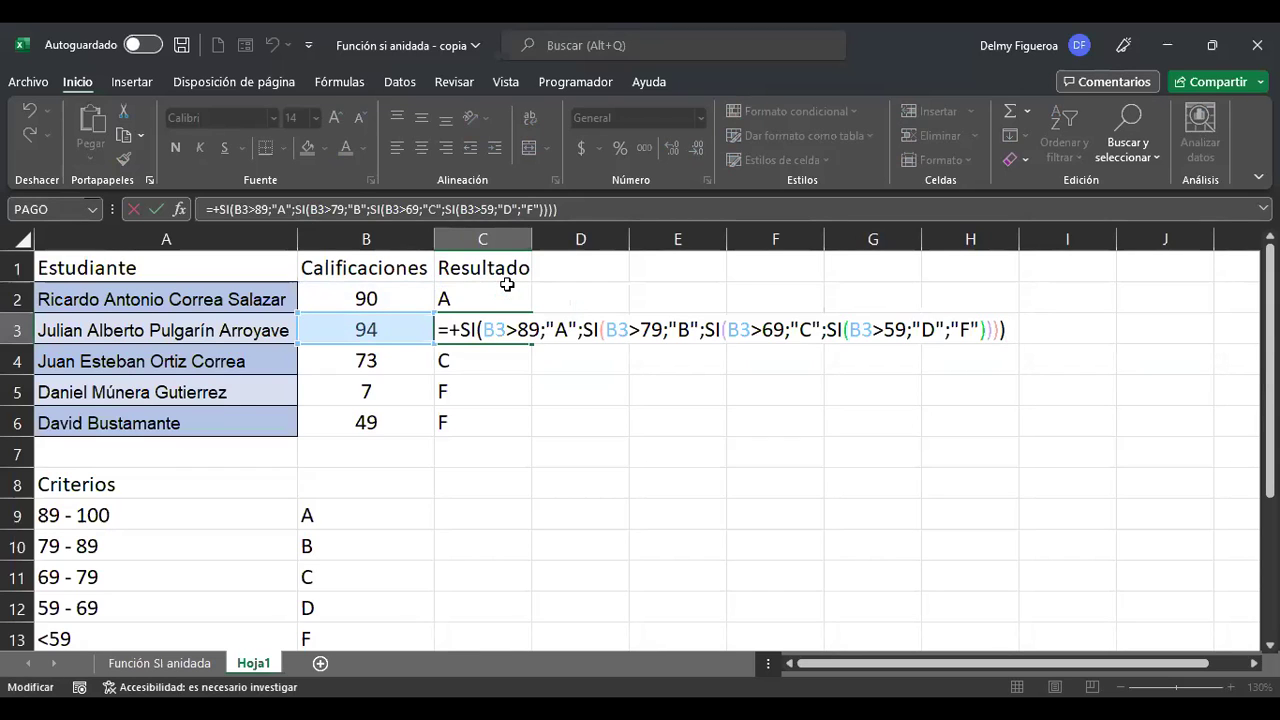
pyautogui.press('Return')
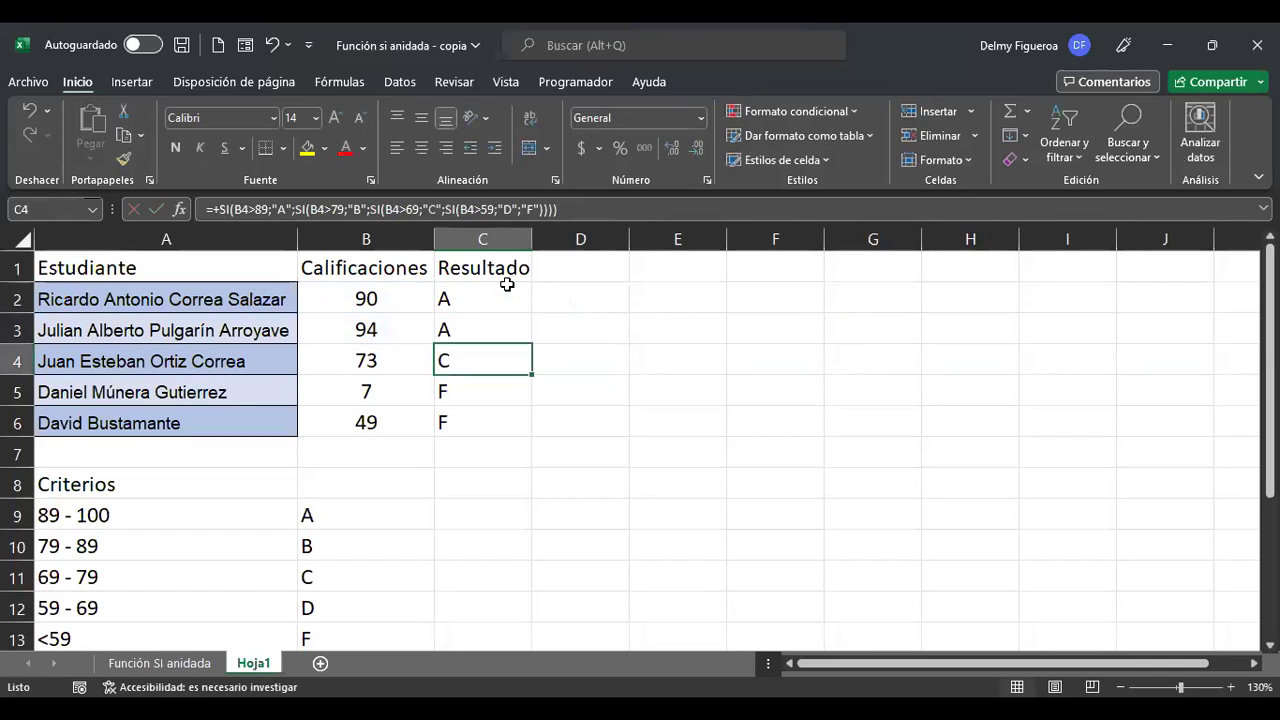
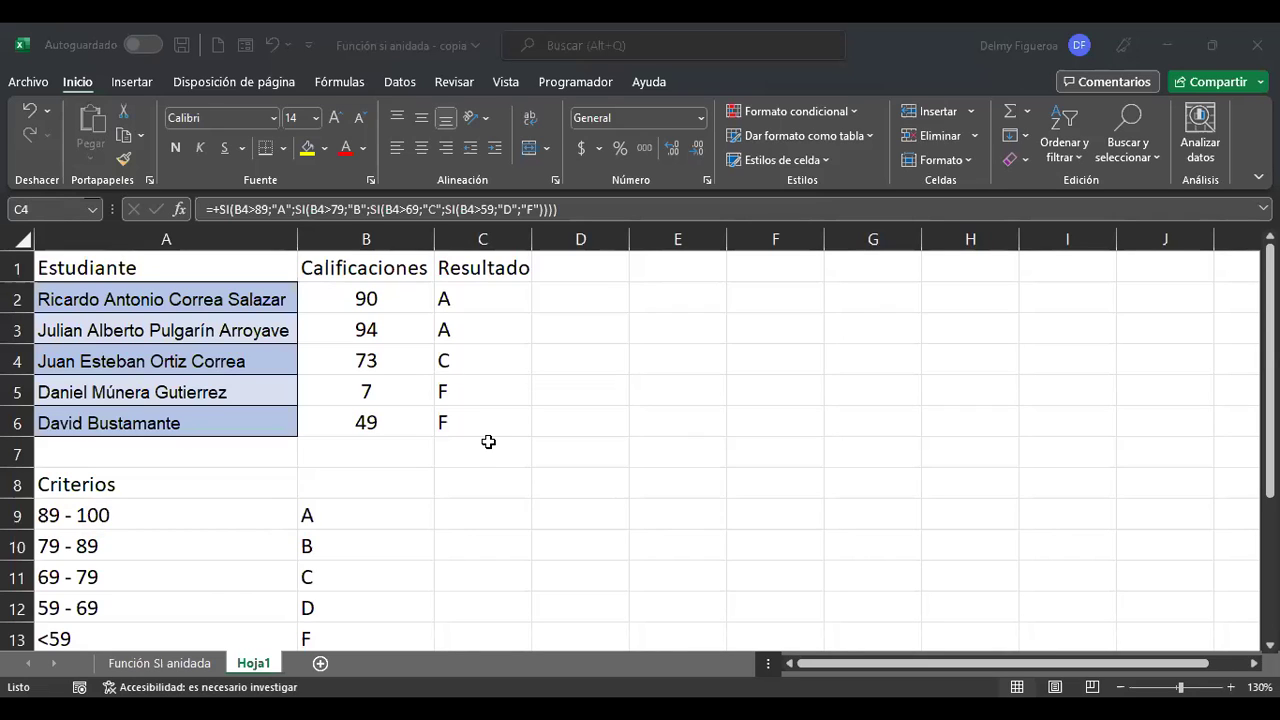
# - Add a new worksheet and set the font size of all its cells to 16
pyautogui.hotkey('shift', 'F11')
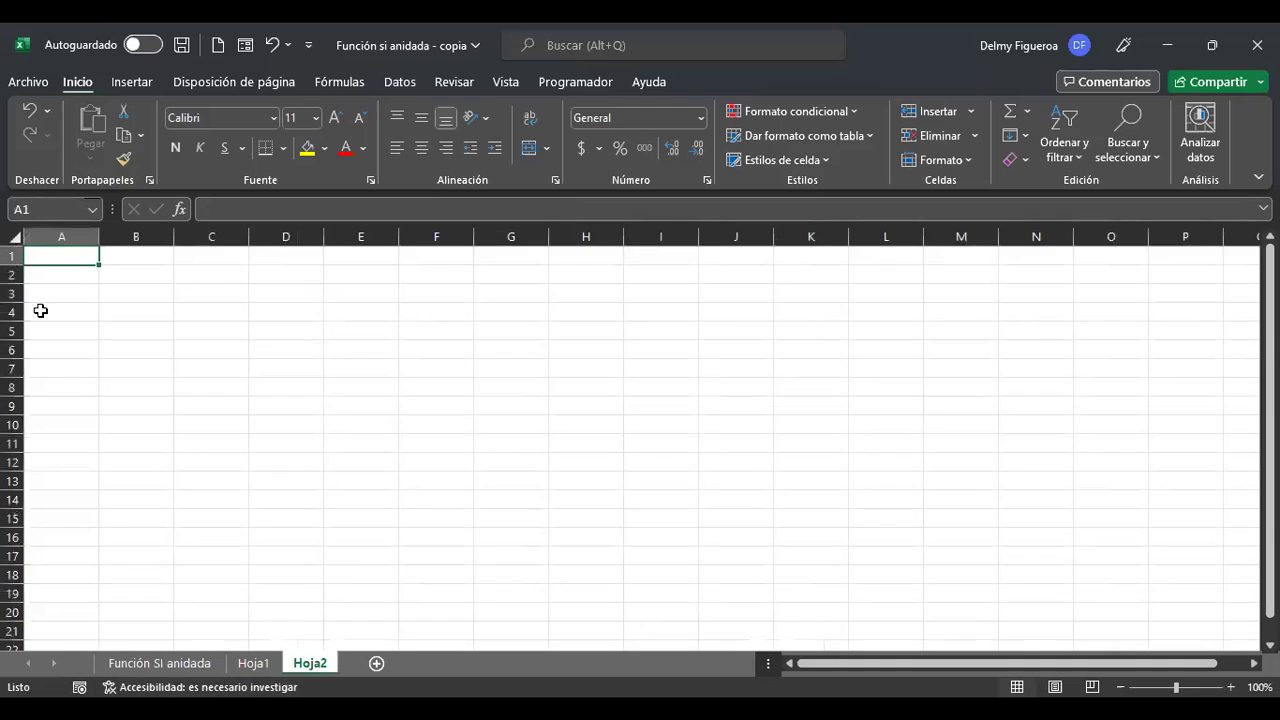
pyautogui.click(17, 238)
pyautogui.scroll(3, 431, 480)
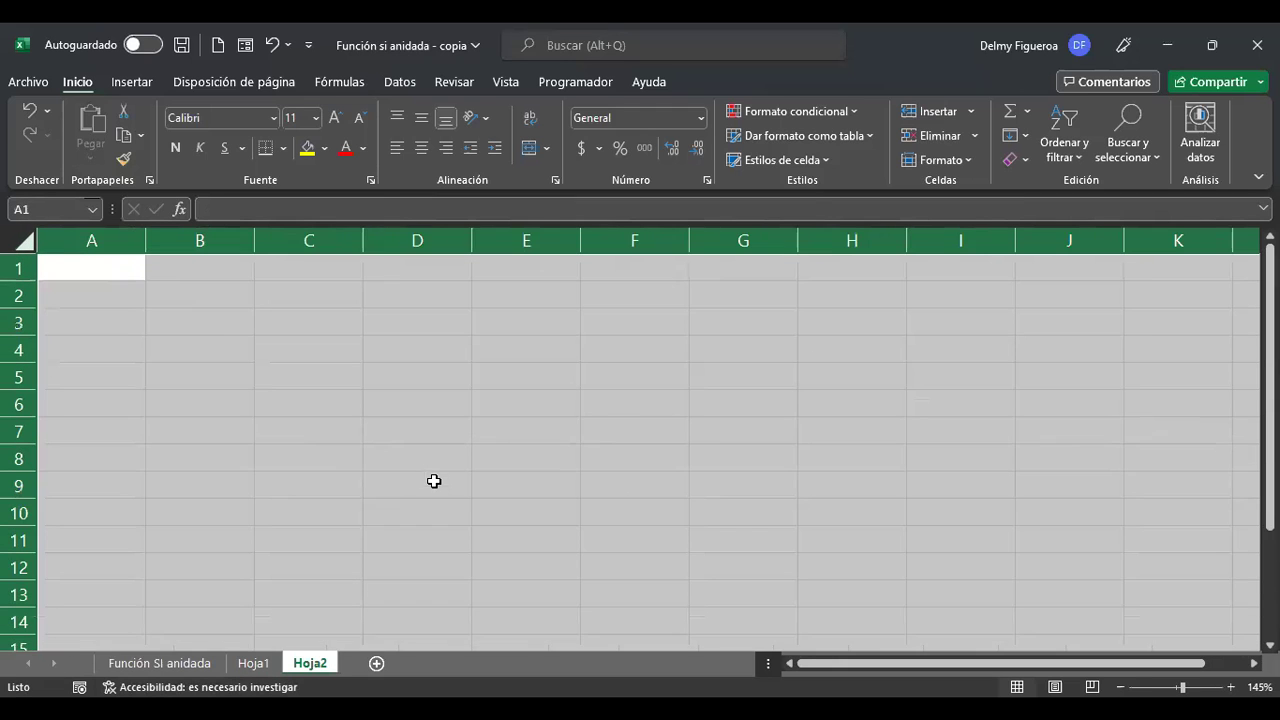
pyautogui.click(334, 119)
pyautogui.click(334, 119)
pyautogui.click(334, 119)
pyautogui.click(100, 278)
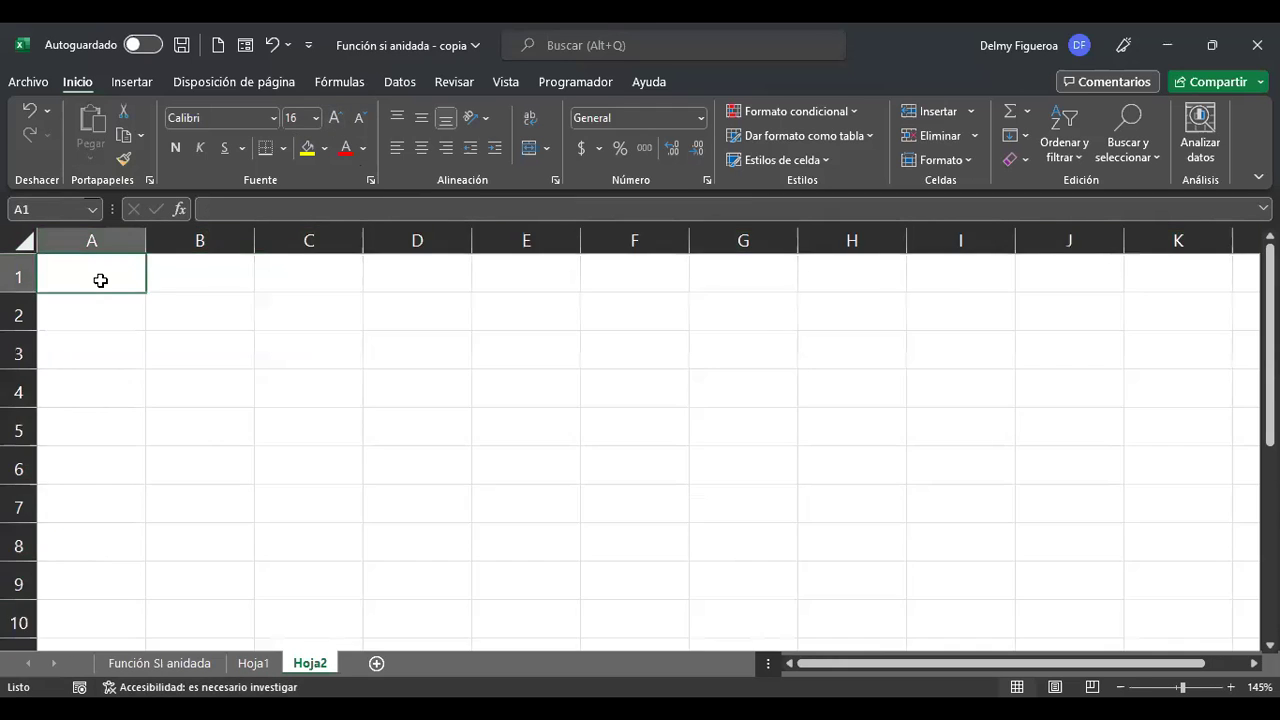
# - Look through Hoja1 and the employee table on the Función SI anidada sheet for data to reuse
pyautogui.click(253, 663)
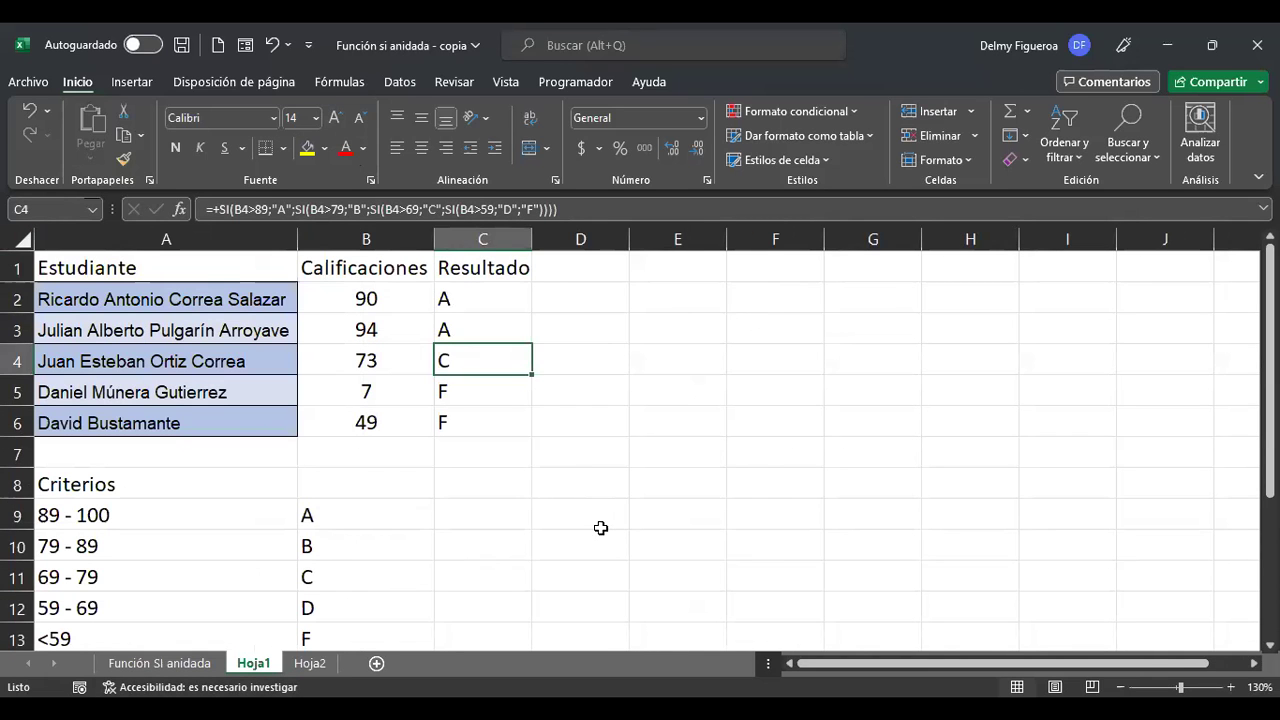
pyautogui.click(190, 663)
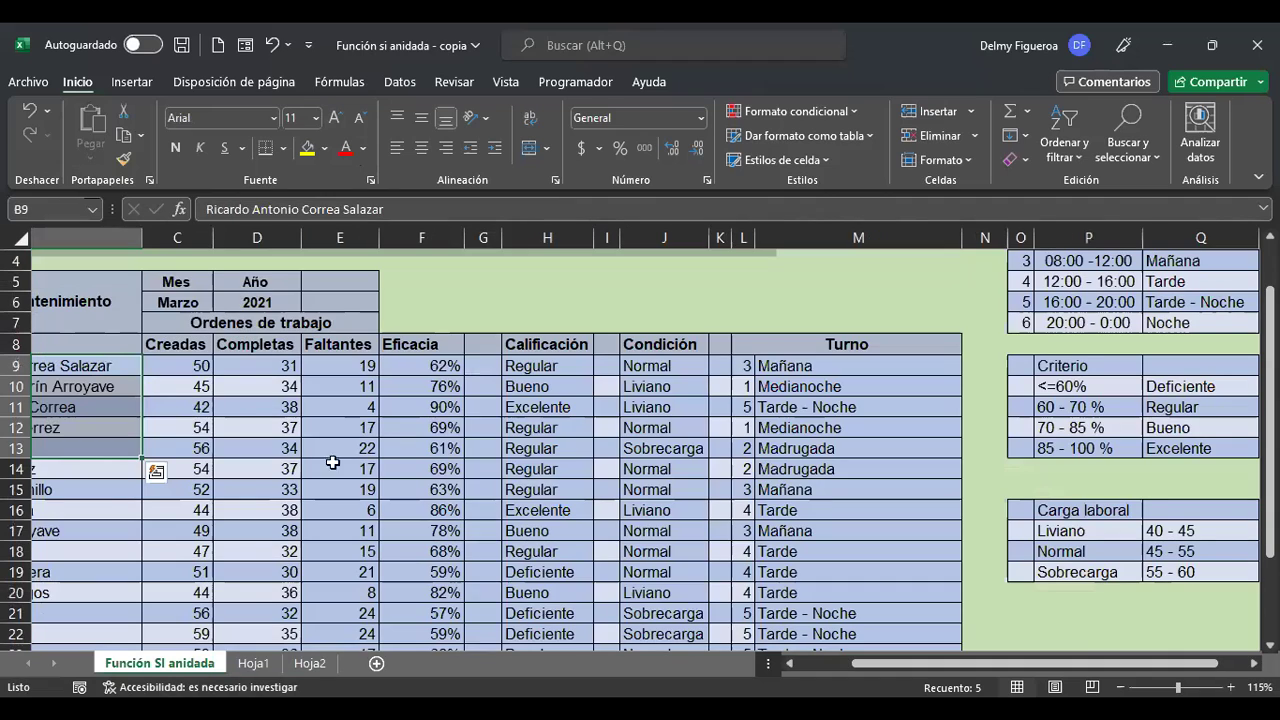
pyautogui.hotkey('ctrl', 'Home')
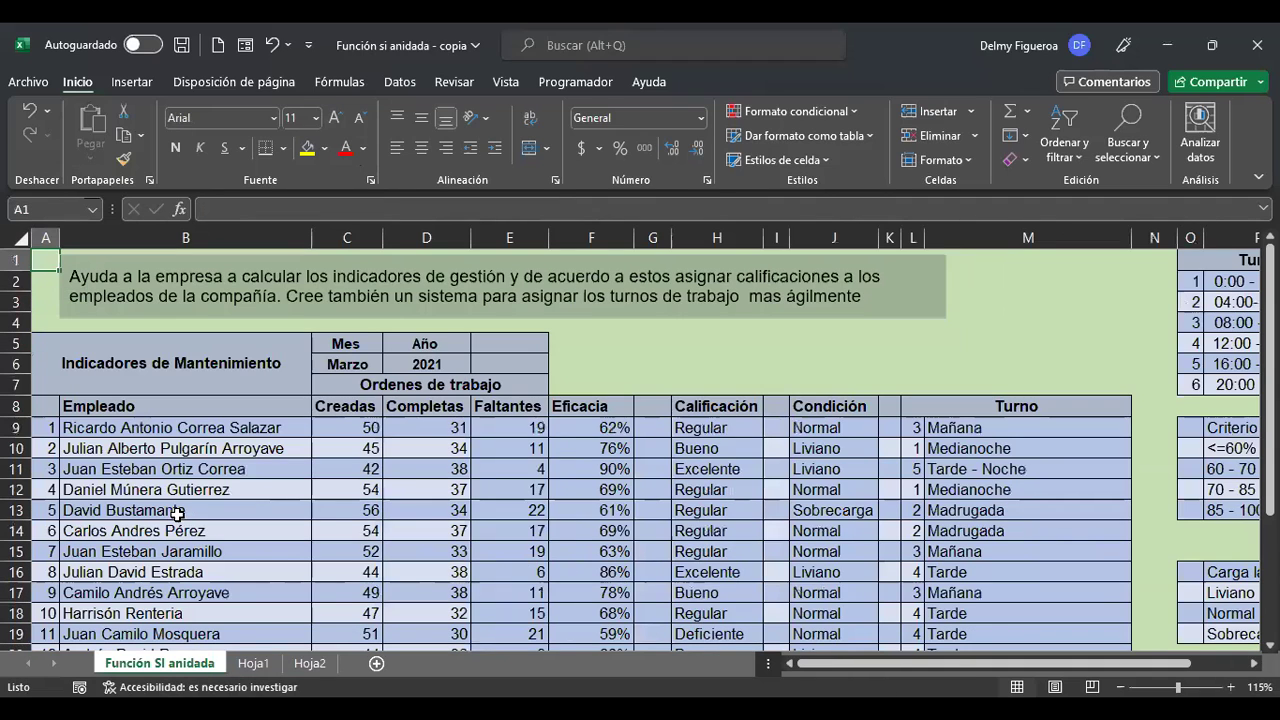
pyautogui.scroll(-2, 575, 450)
pyautogui.scroll(-5, 576, 453)
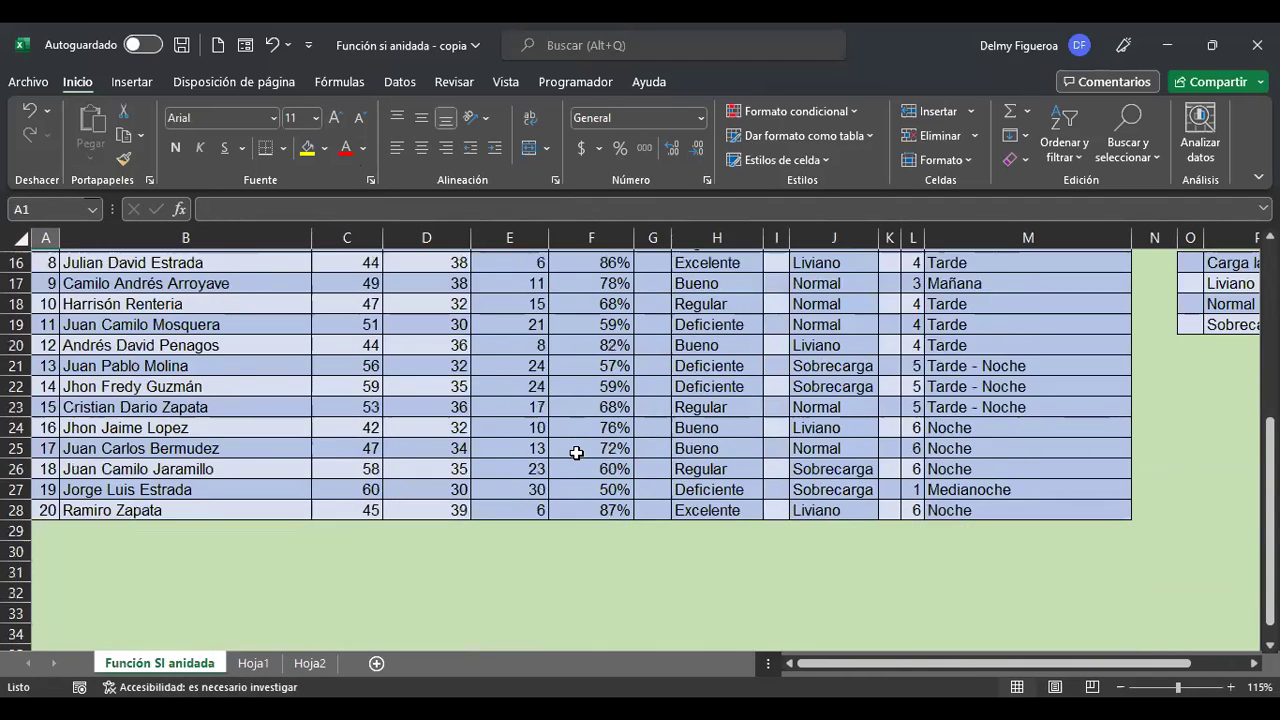
pyautogui.scroll(5, 576, 453)
pyautogui.scroll(1, 576, 453)
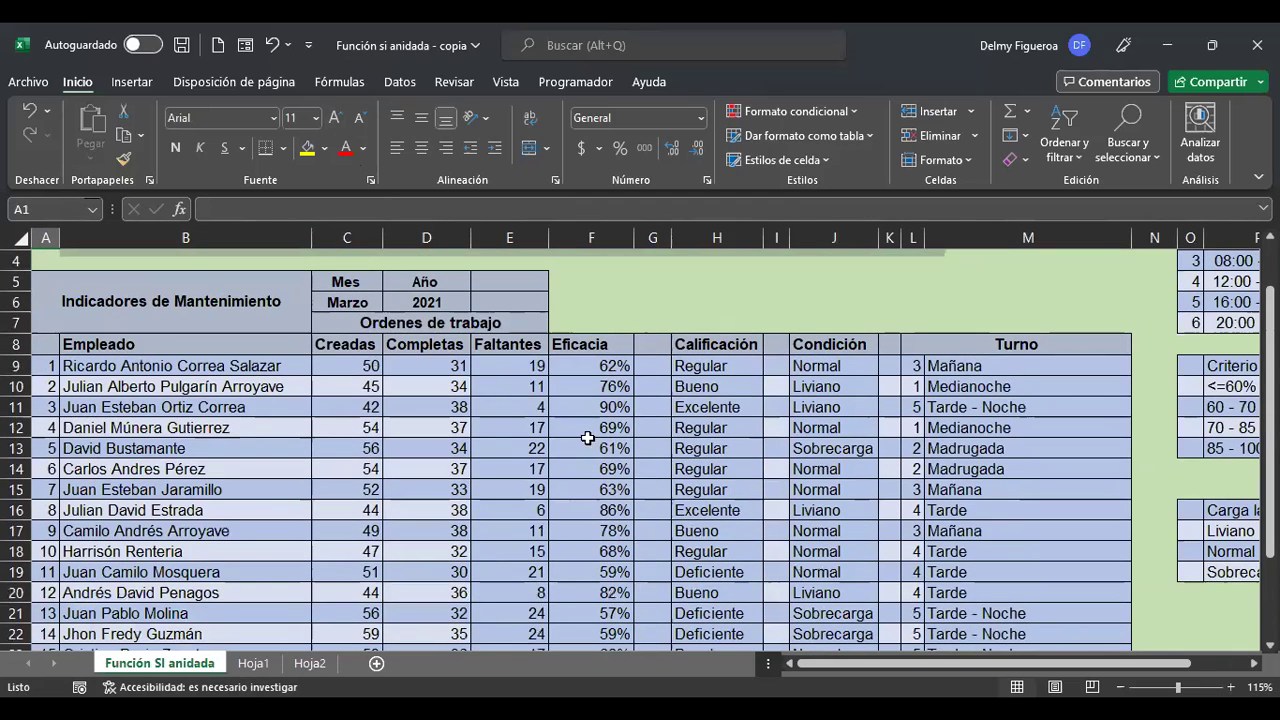
pyautogui.hotkey('ctrl', 'pagedown')
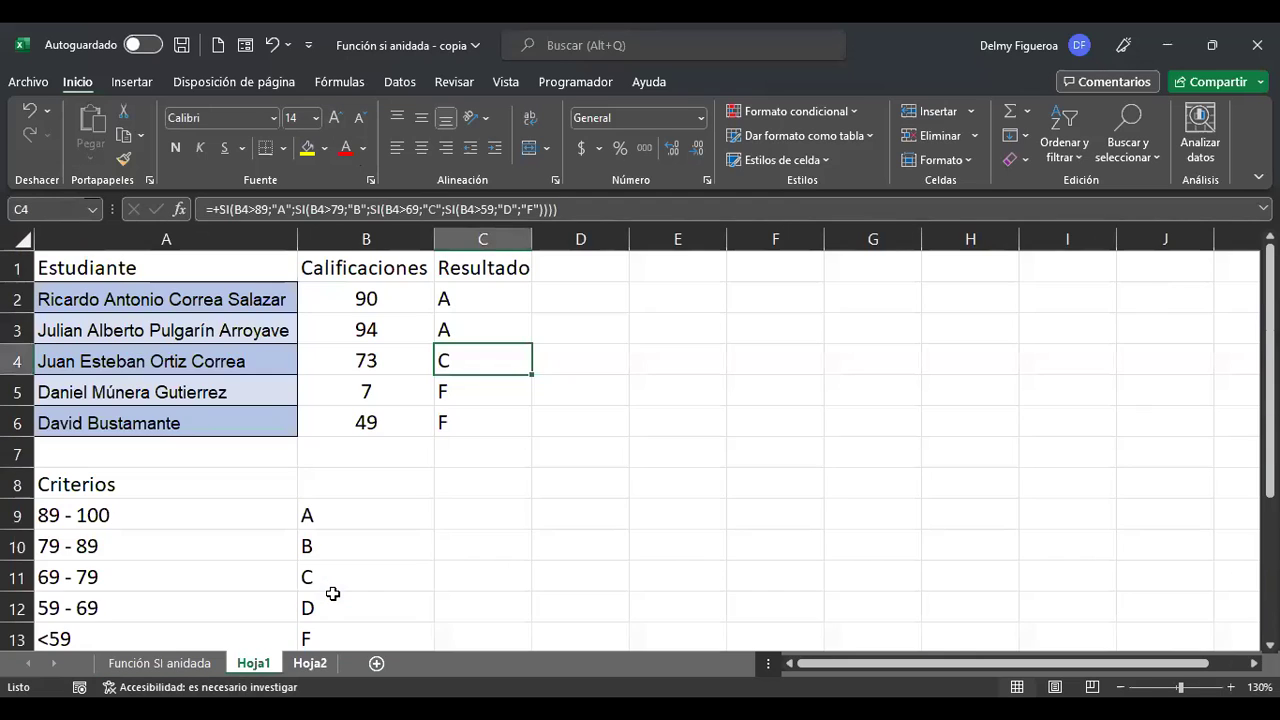
pyautogui.hotkey('ctrl', 'pagedown')
# - Copy the employee numbers and names in A8:B18 of the Función SI anidada sheet to A1 of Hoja2
pyautogui.click(200, 664)
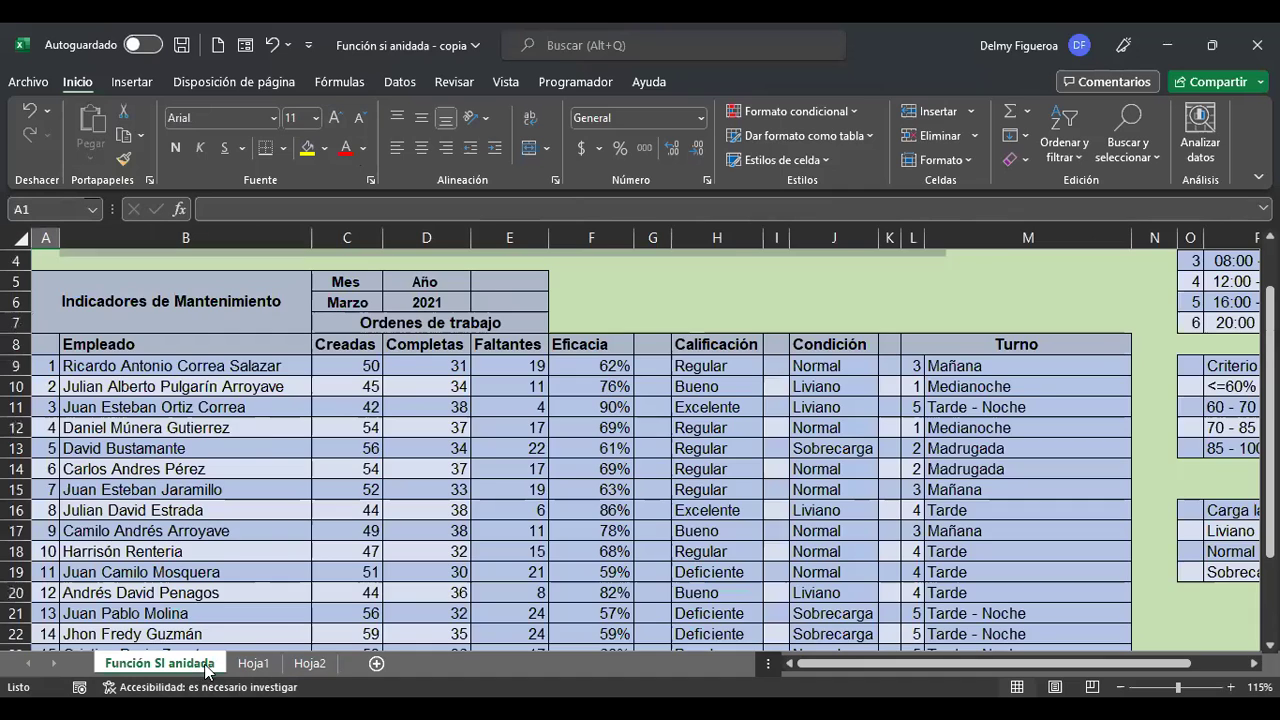
pyautogui.moveTo(50, 341); pyautogui.dragTo(248, 547)
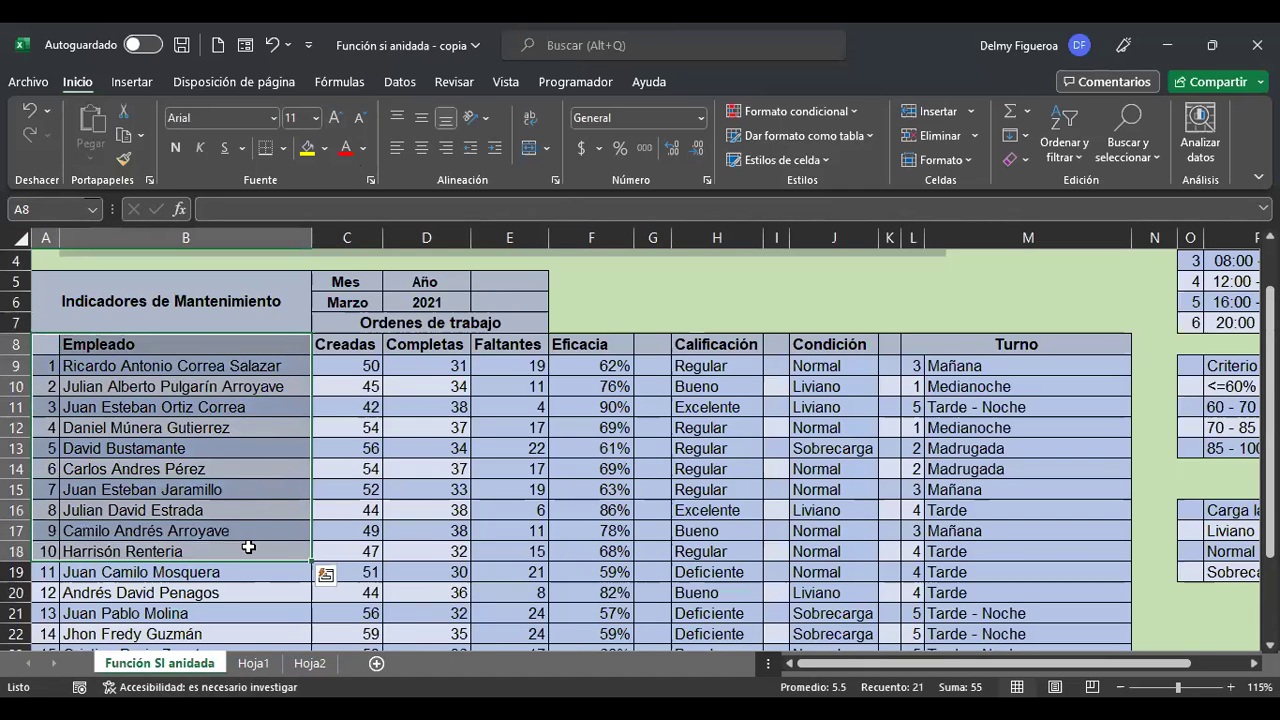
pyautogui.hotkey('ctrl', 'c')
pyautogui.hotkey('ctrl', 'pagedown')
pyautogui.hotkey('ctrl', 'pagedown')
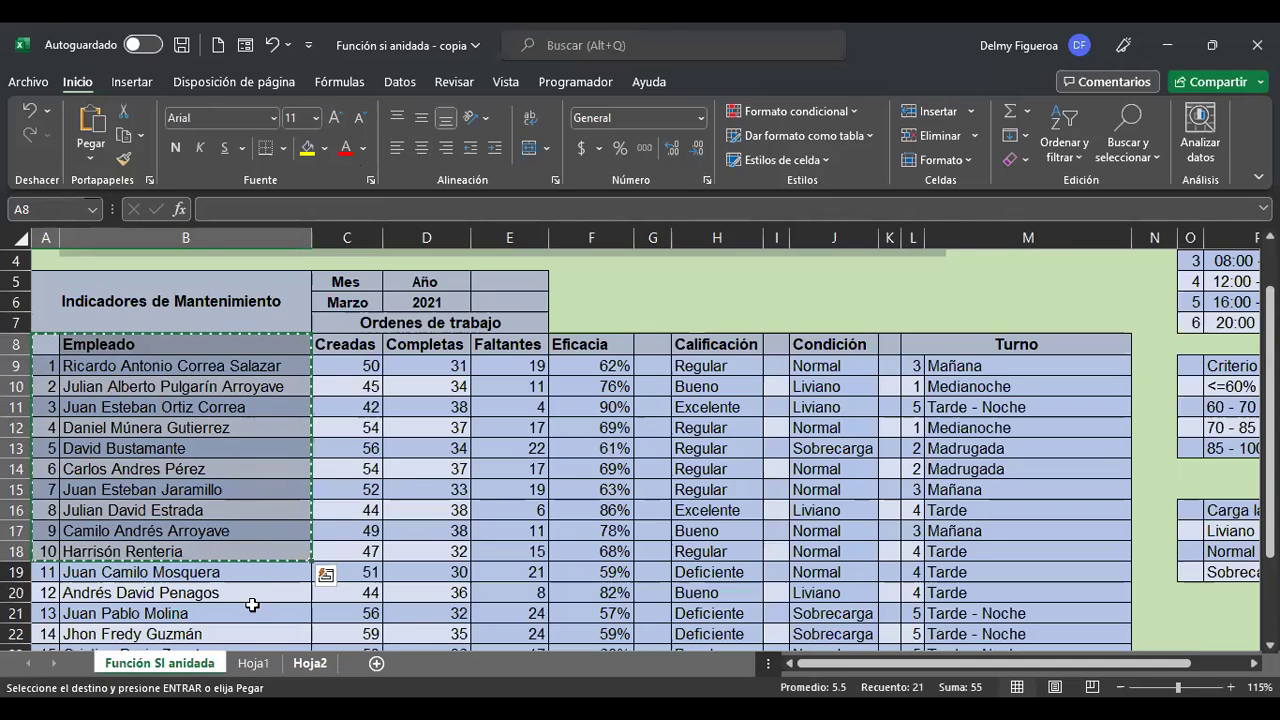
pyautogui.hotkey('ctrl', 'v')
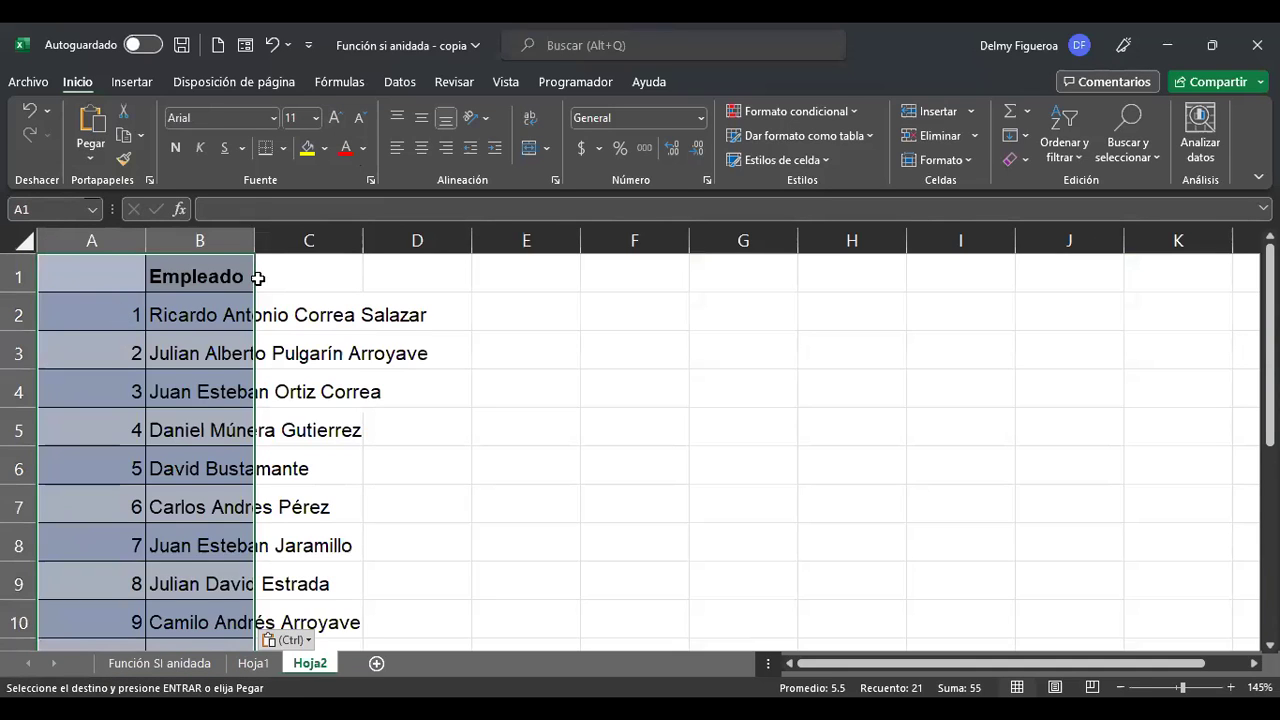
# - Fit the width of column B to the employee names and clear the name in B8
pyautogui.press('Tab')
pyautogui.doubleClick(254, 240)
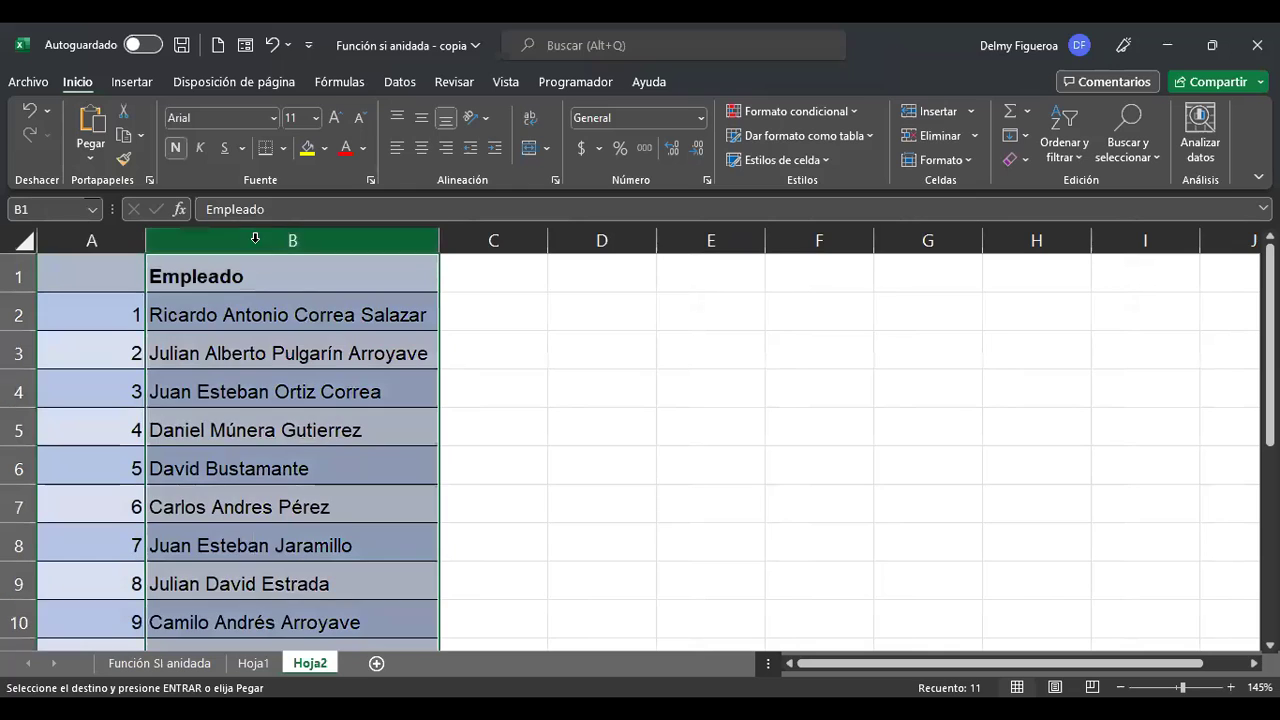
pyautogui.click(293, 537)
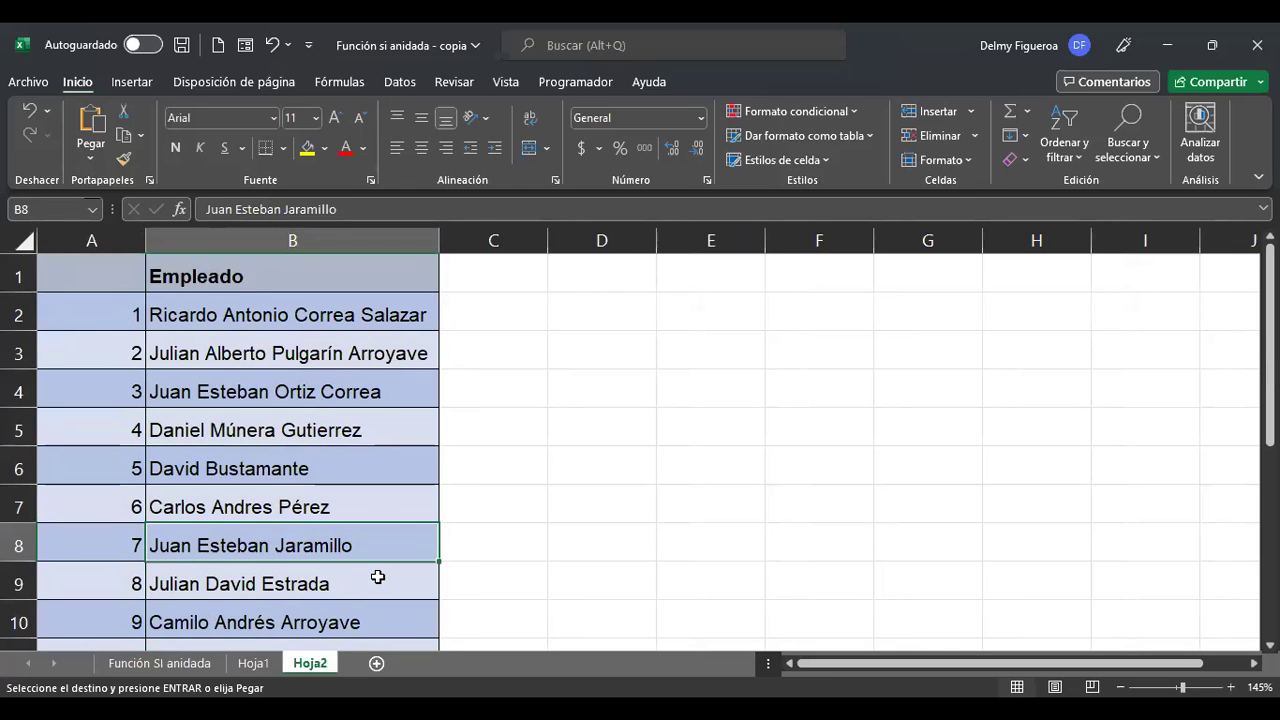
pyautogui.press('Delete')
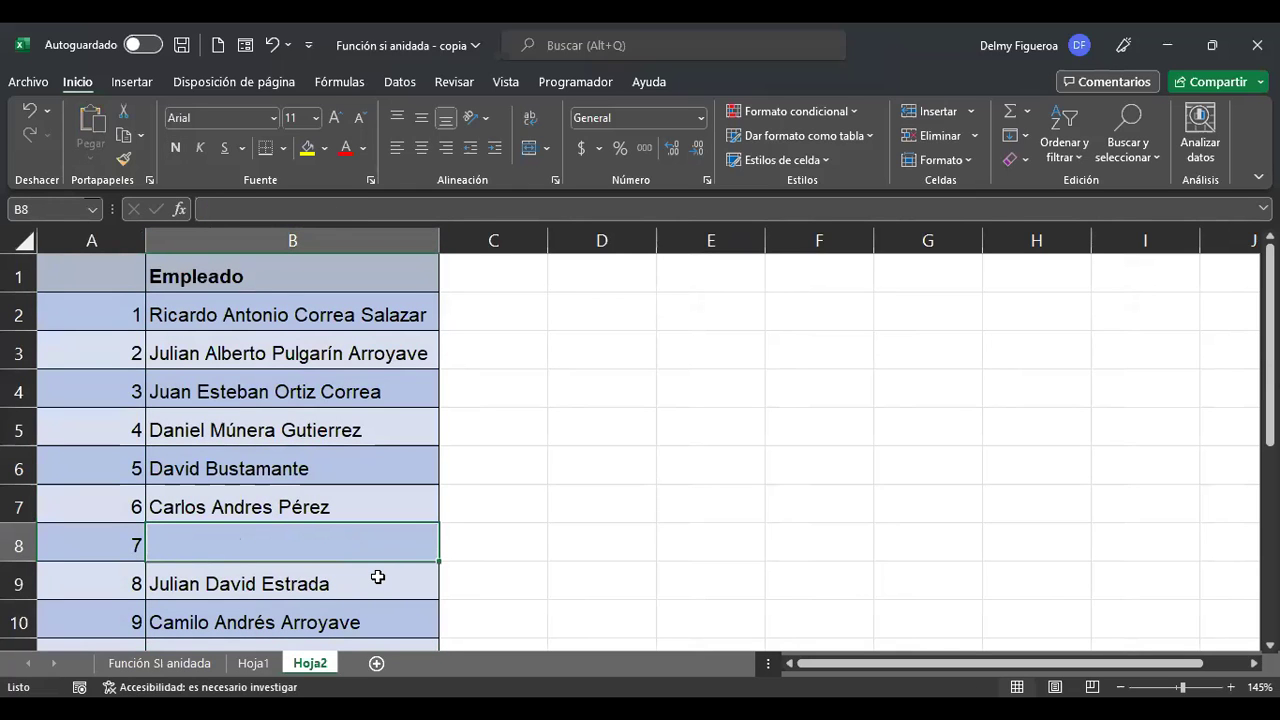
# - Enter the heading "Celdas en blanco" in D1 and fit column D to its text
pyautogui.click(597, 280)
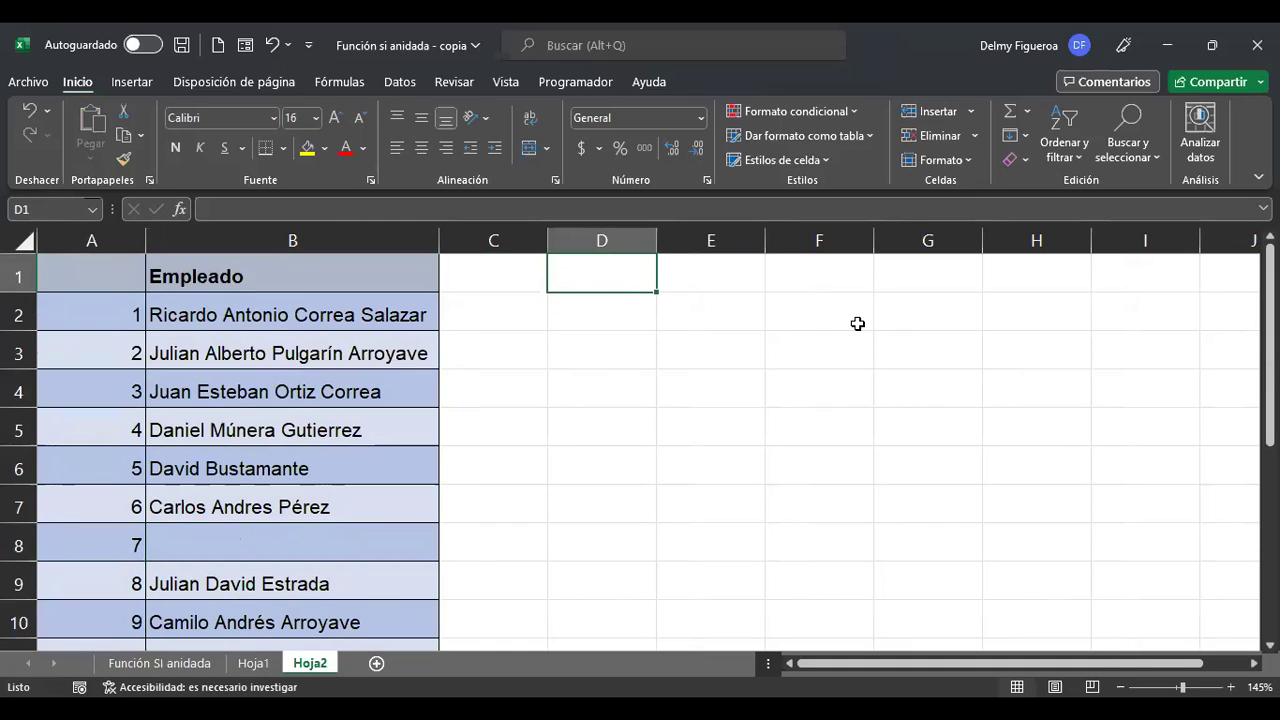
pyautogui.write('C')
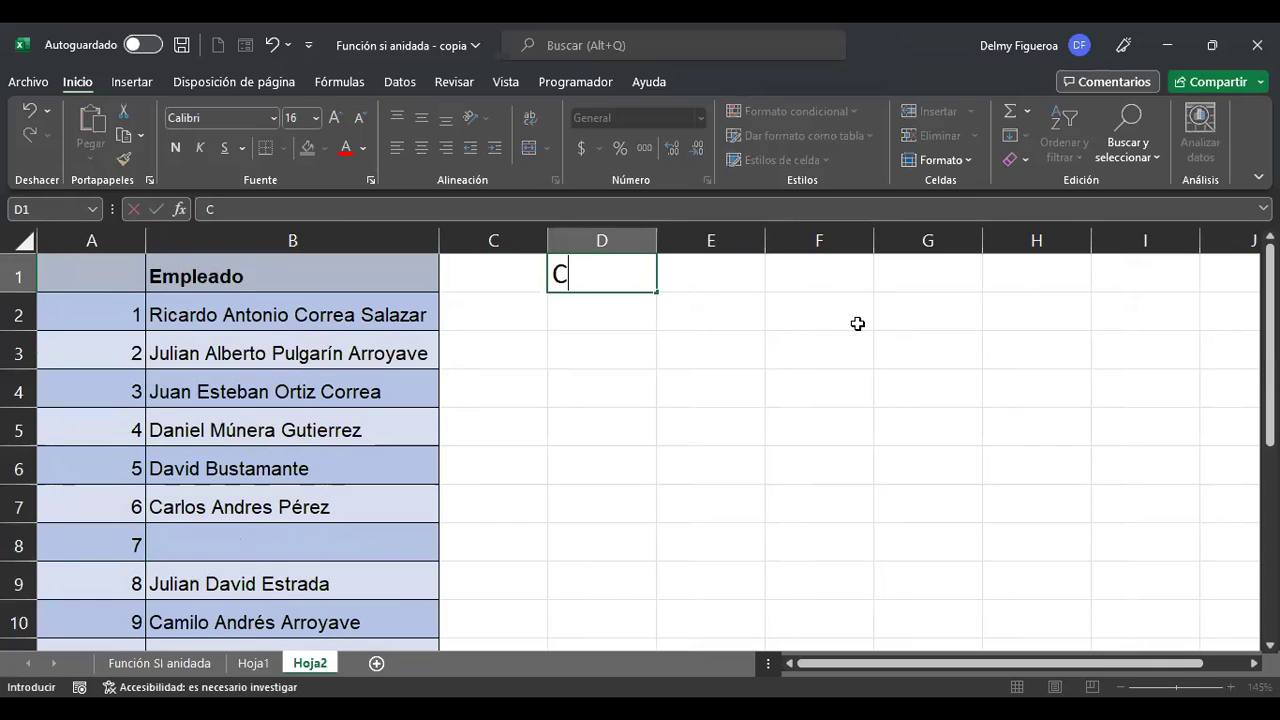
pyautogui.write('eldas en blanco')
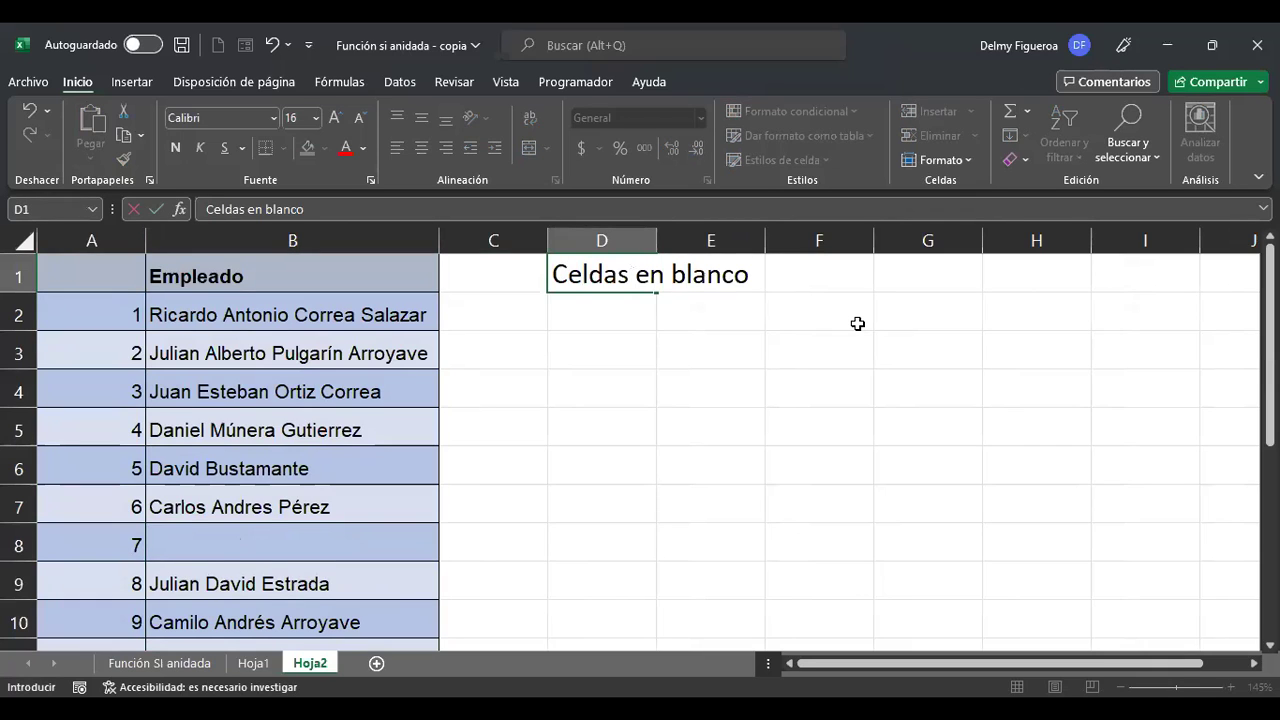
pyautogui.press('Return')
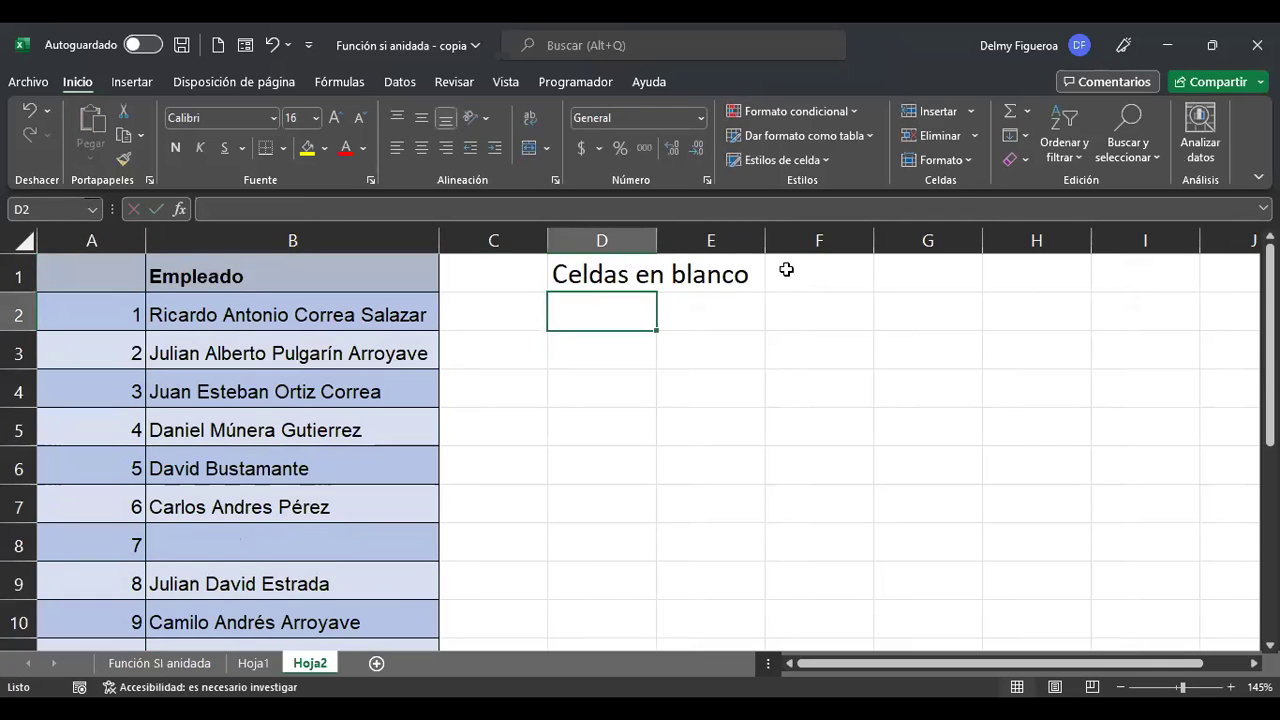
pyautogui.doubleClick(656, 240)
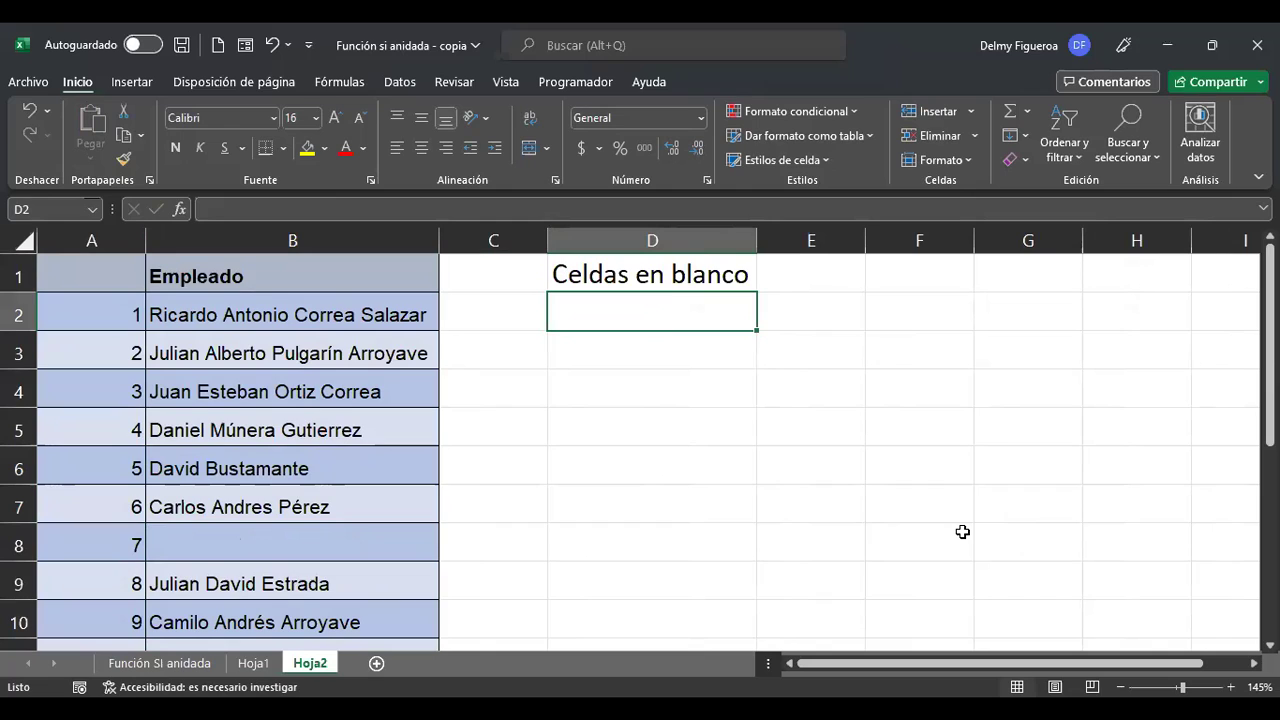
# - Enter the formula +ESBLANCO(B2) in D2 to test whether the first employee's name cell is empty
pyautogui.write('+')
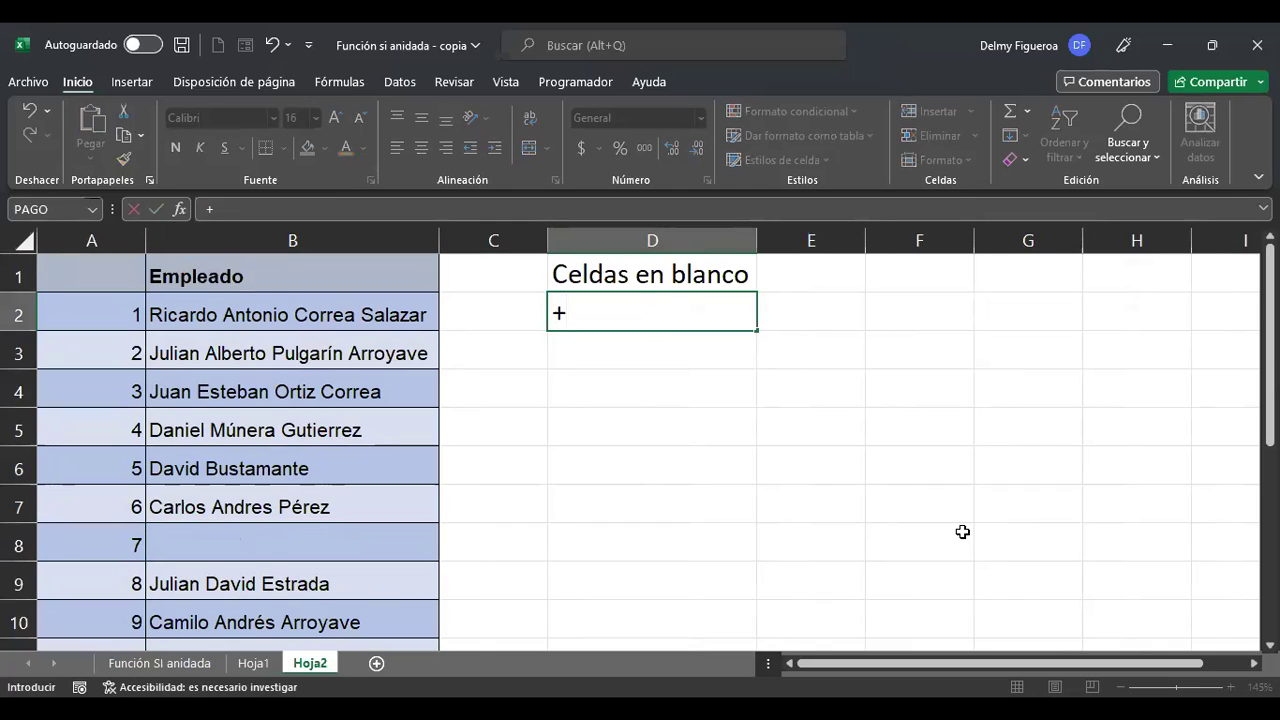
pyautogui.write('esblan')
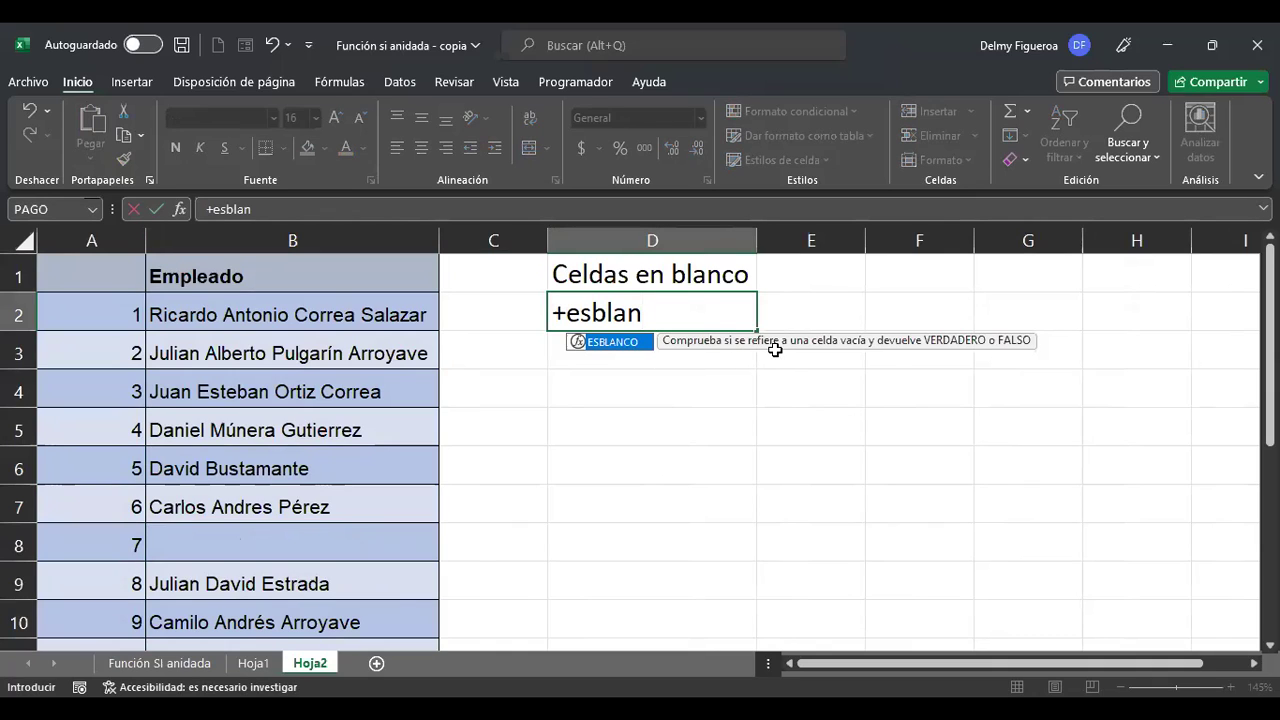
pyautogui.doubleClick(630, 344)
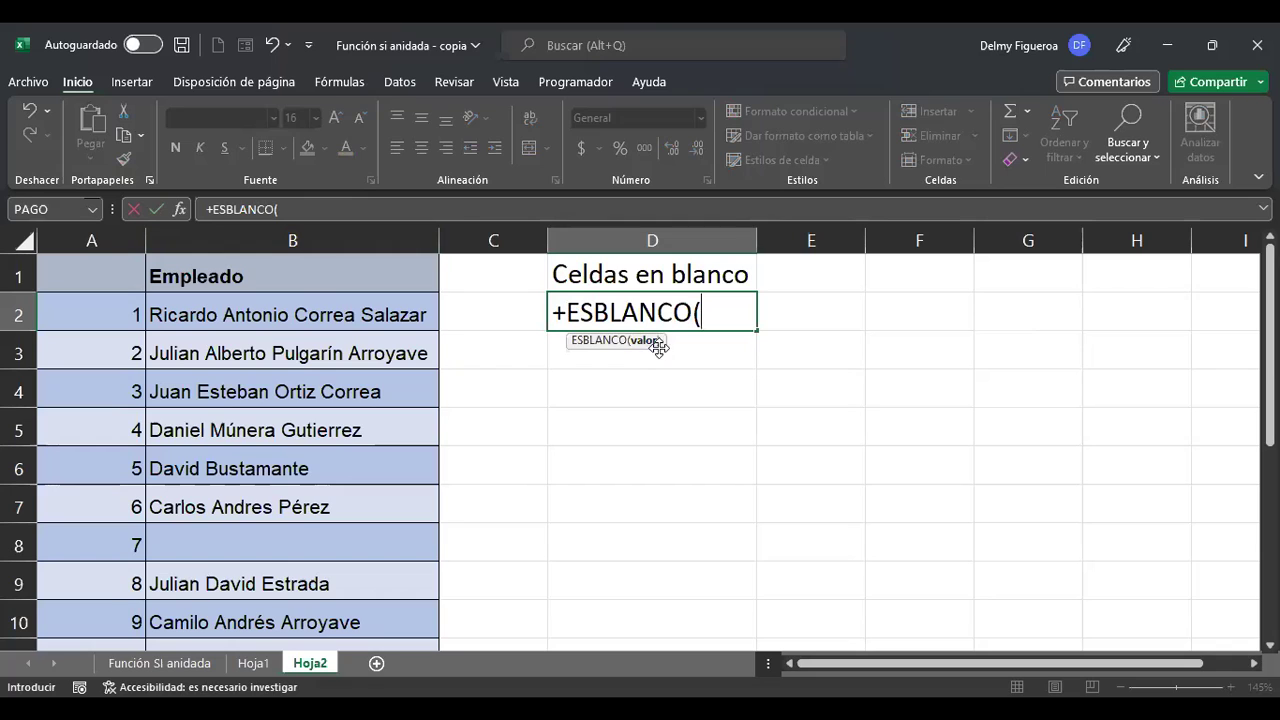
pyautogui.click(355, 314)
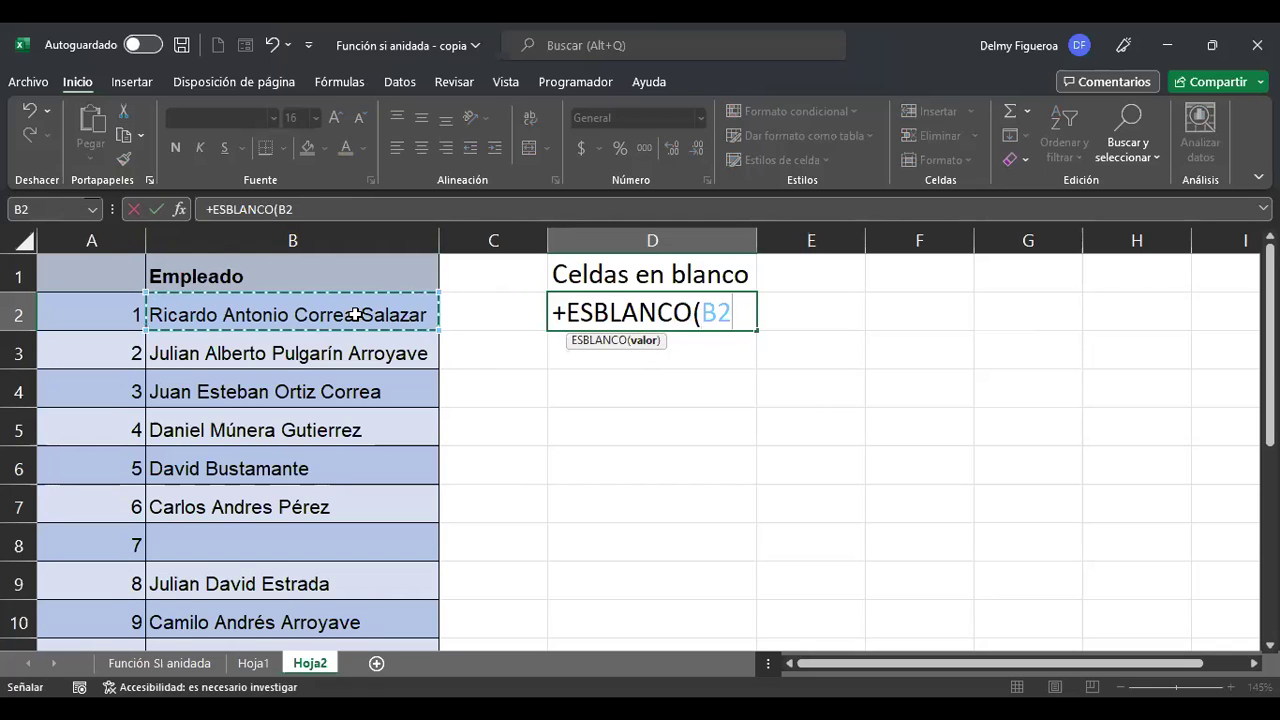
pyautogui.press('Return')
# - Copy the ESBLANCO formula from D2 to D3:D11 and check it against the names in column B
pyautogui.press('Up')
pyautogui.hotkey('ctrl', 'c')
pyautogui.press('Down')
pyautogui.hotkey('shift', 'Down')
pyautogui.hotkey('shift', 'Down')
pyautogui.hotkey('shift', 'Down')
pyautogui.hotkey('shift', 'Down')
pyautogui.hotkey('shift', 'Down')
pyautogui.hotkey('shift', 'Down')
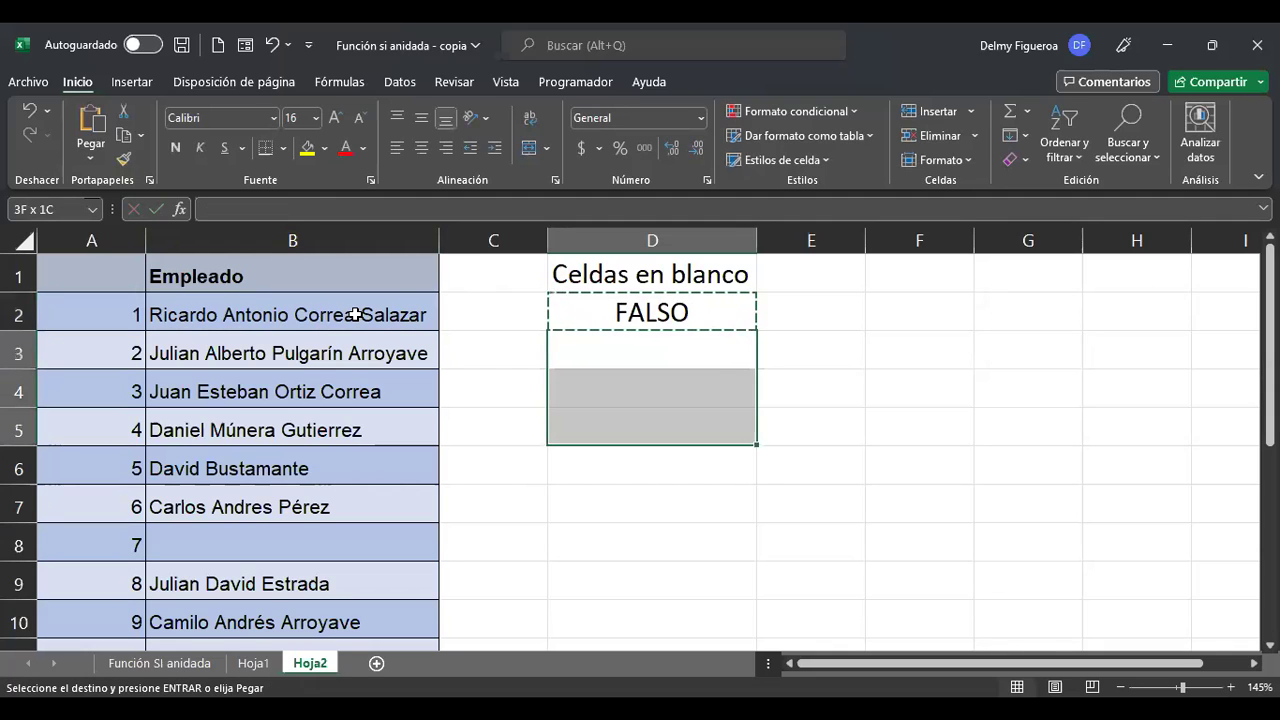
pyautogui.hotkey('shift', 'Down')
pyautogui.hotkey('shift', 'Down')
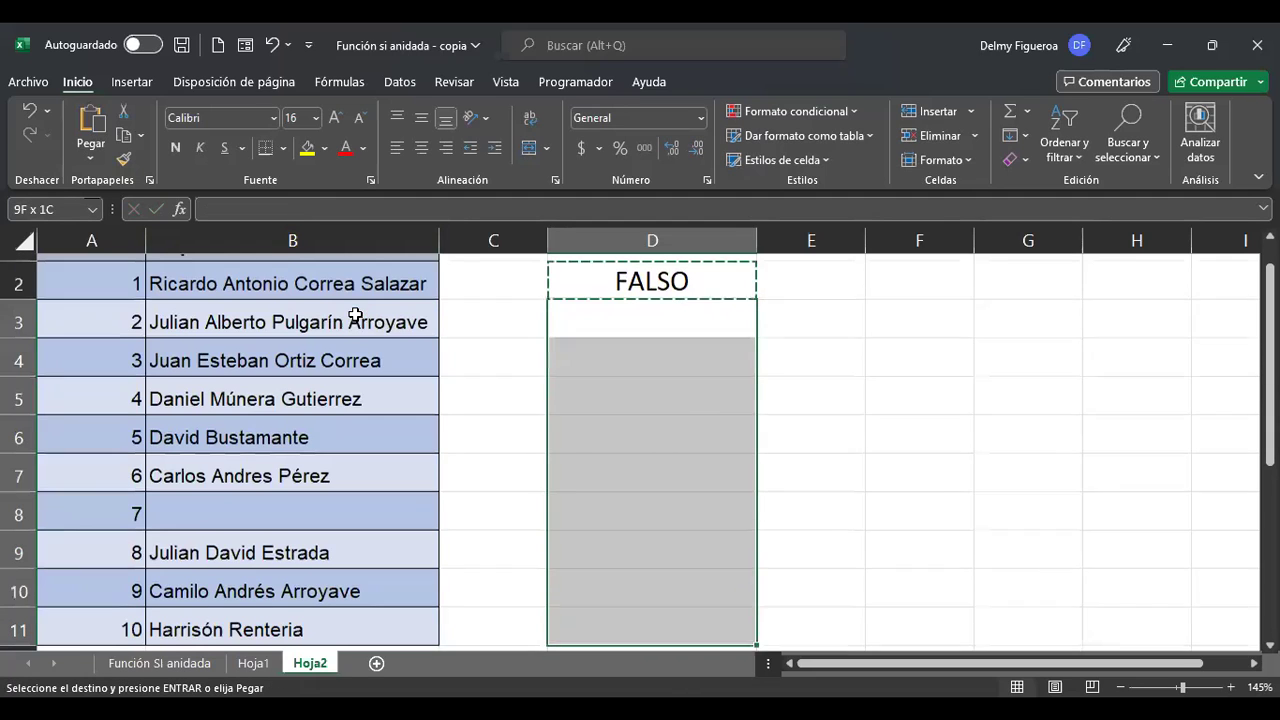
pyautogui.press('Return')
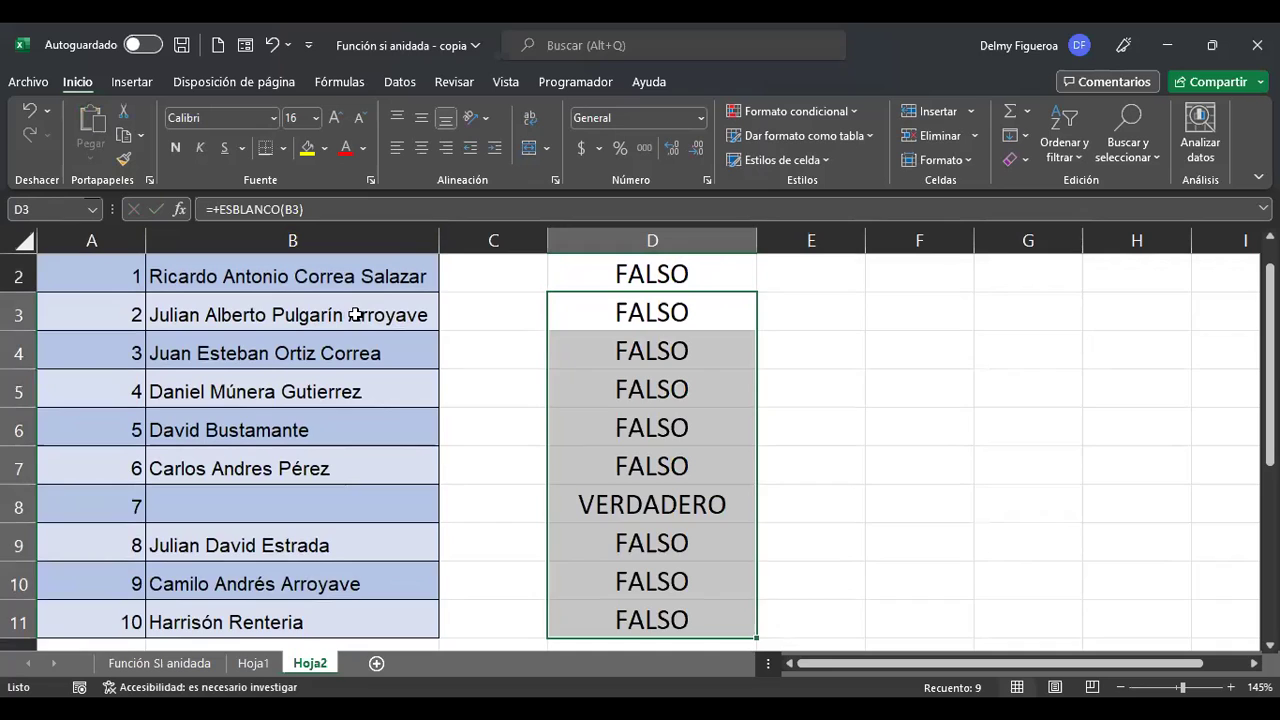
pyautogui.scroll(1, 355, 314)
pyautogui.click(703, 312)
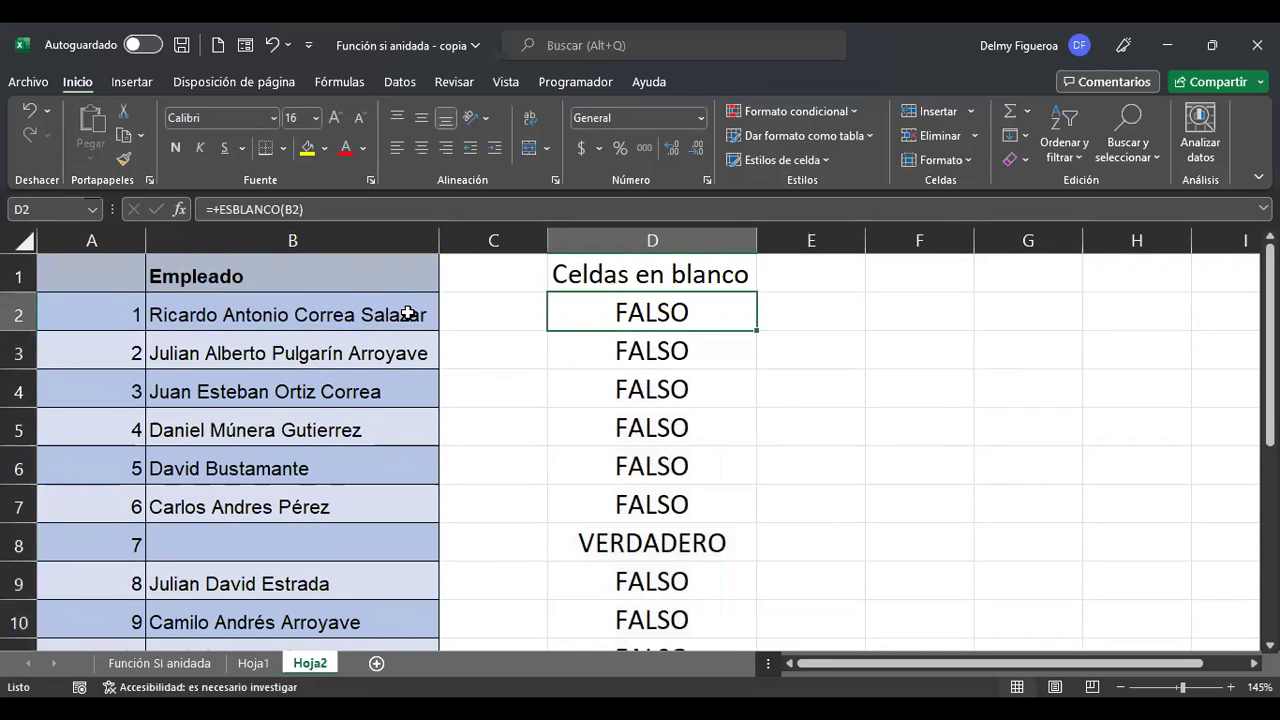
pyautogui.click(331, 312)
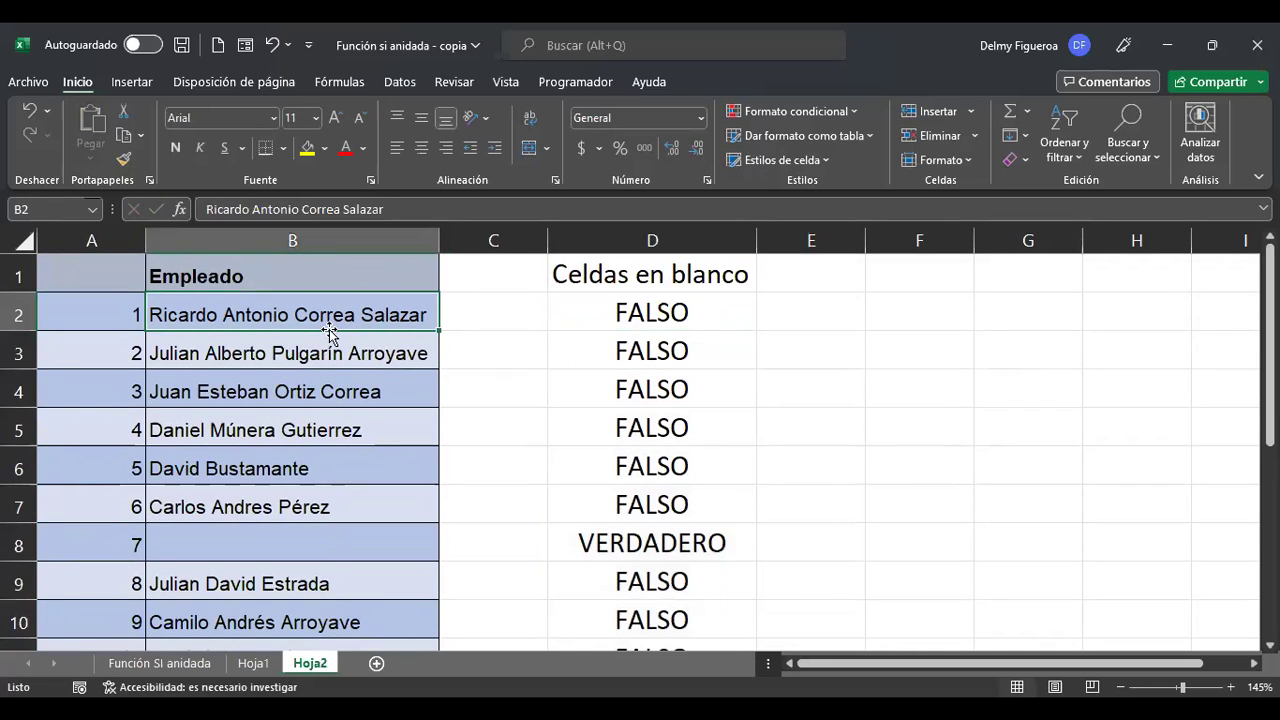
pyautogui.click(652, 550)
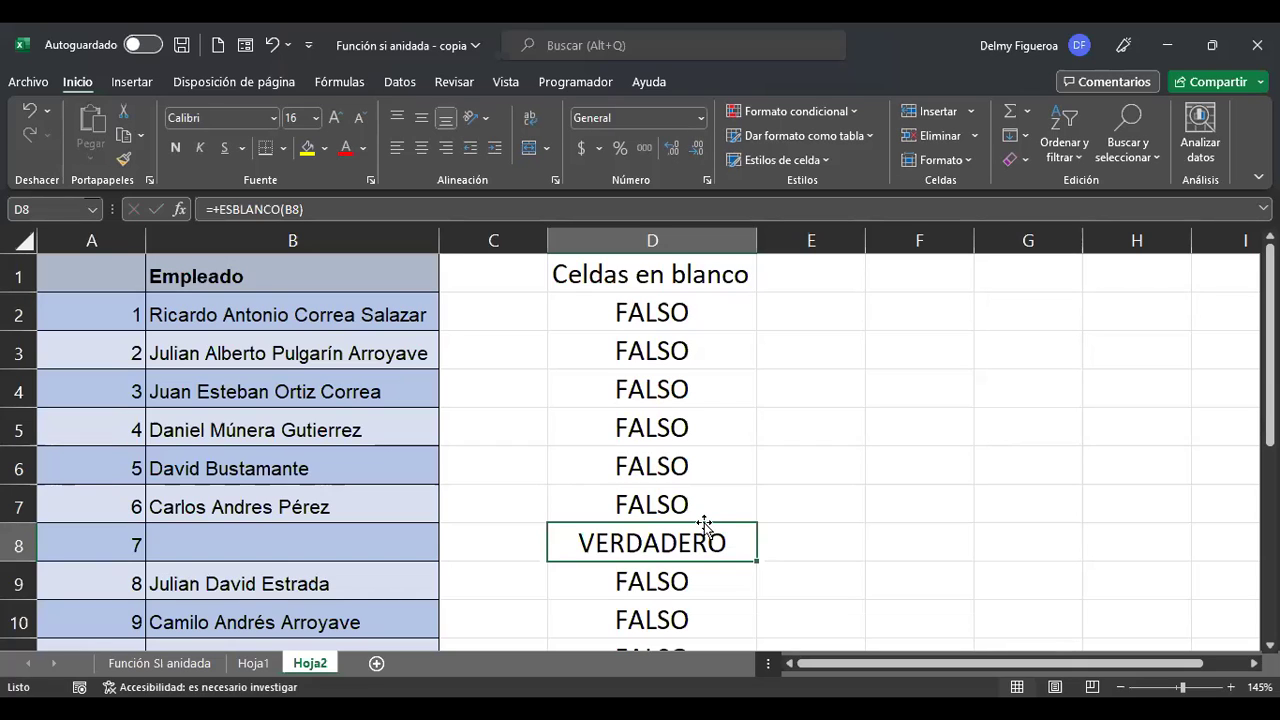
pyautogui.click(735, 314)
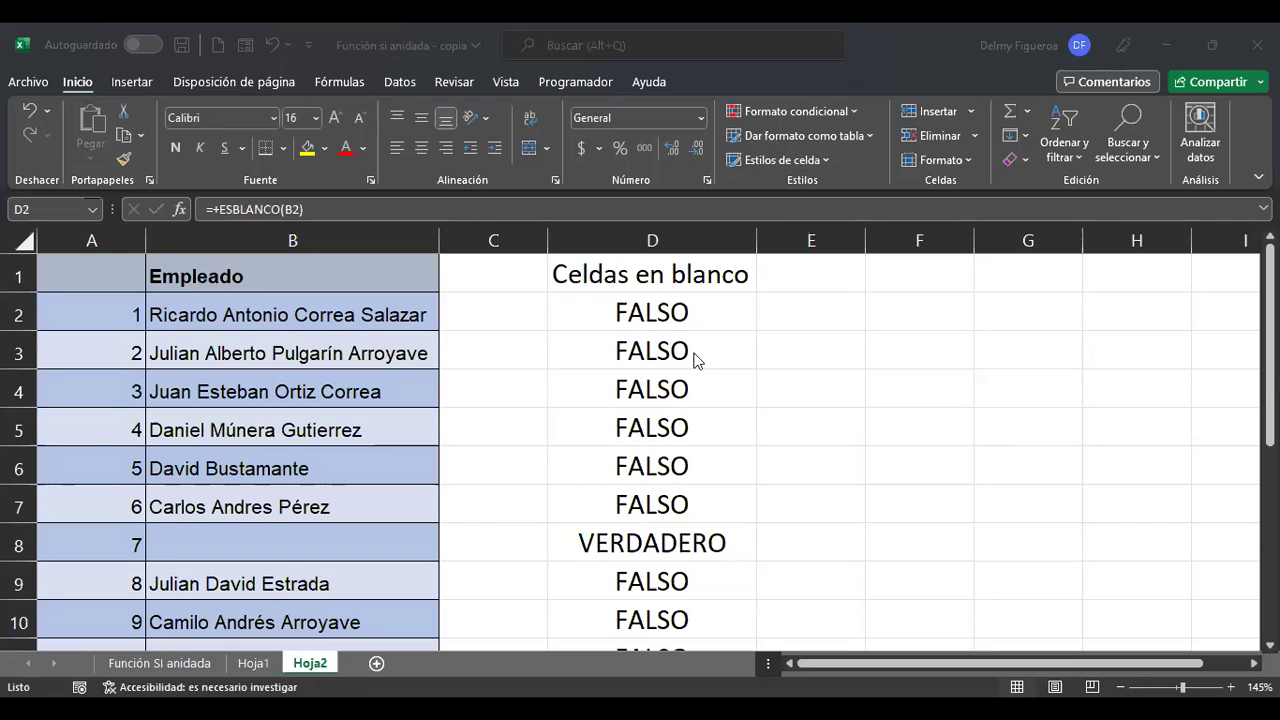
# - Enter an SI formula in E2 that returns "vacía" when B2="" and "no vacía" otherwise
pyautogui.click(830, 314)
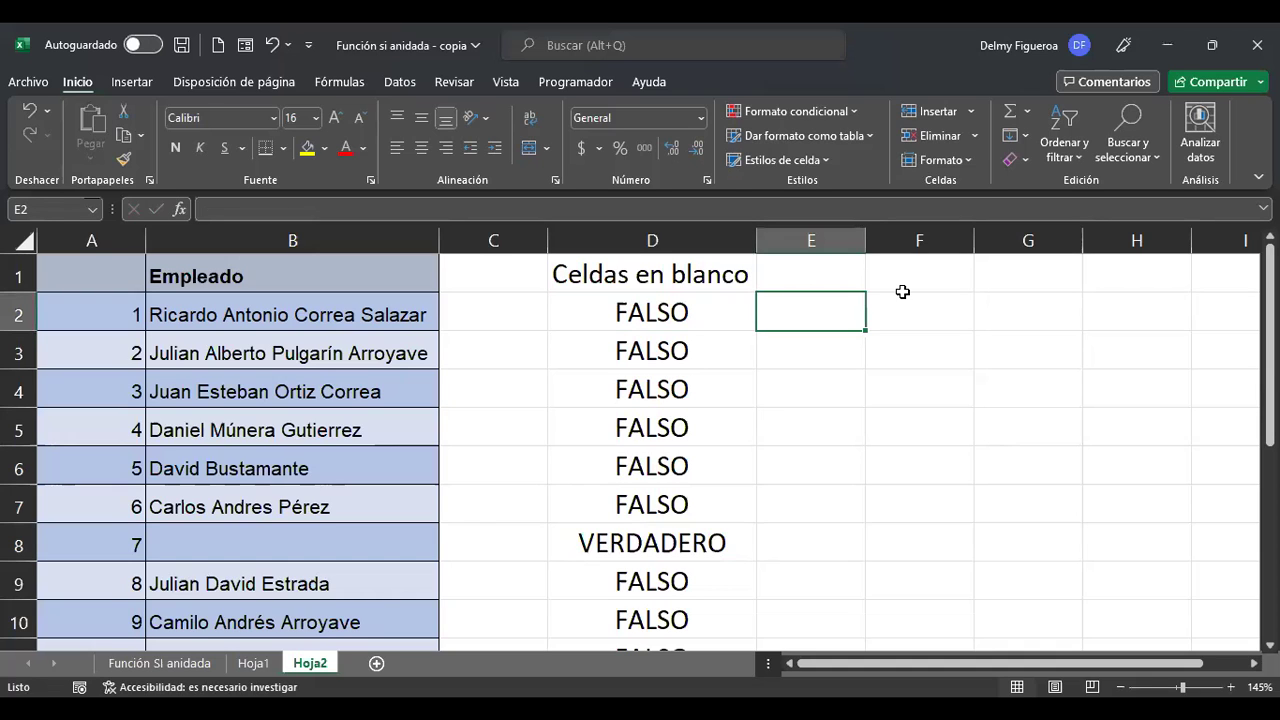
pyautogui.write('+si')
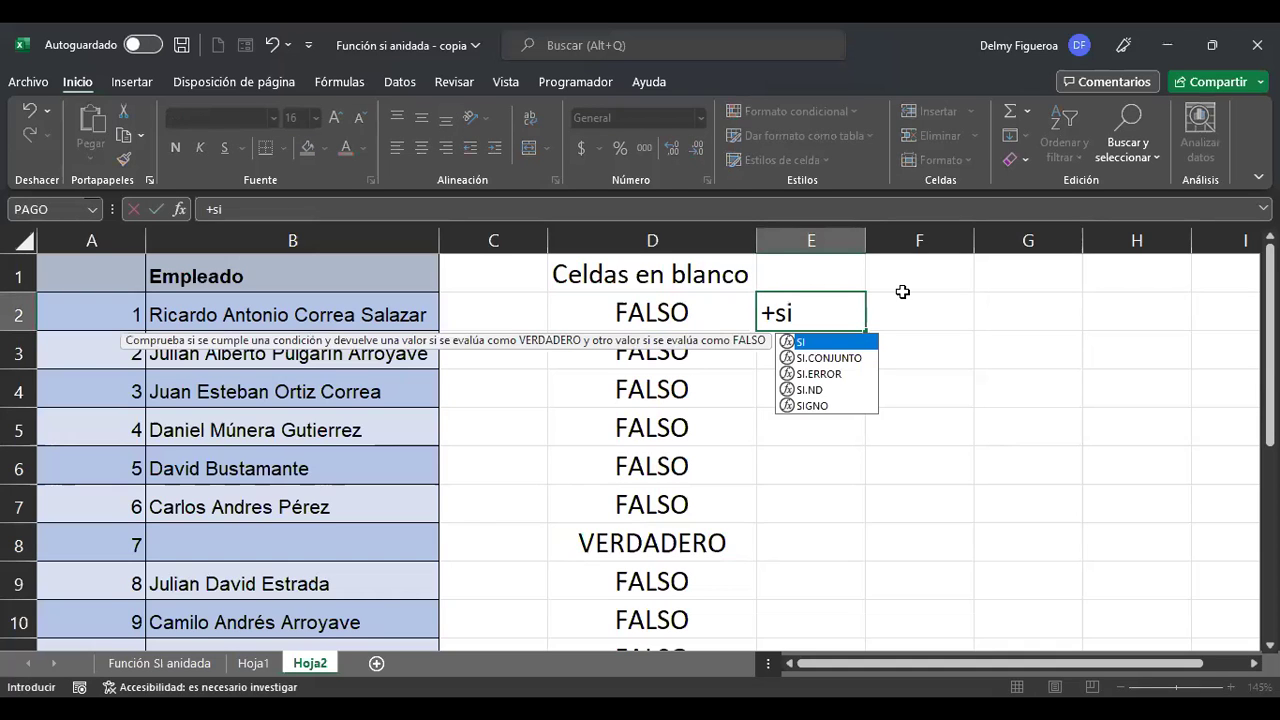
pyautogui.press('Tab')
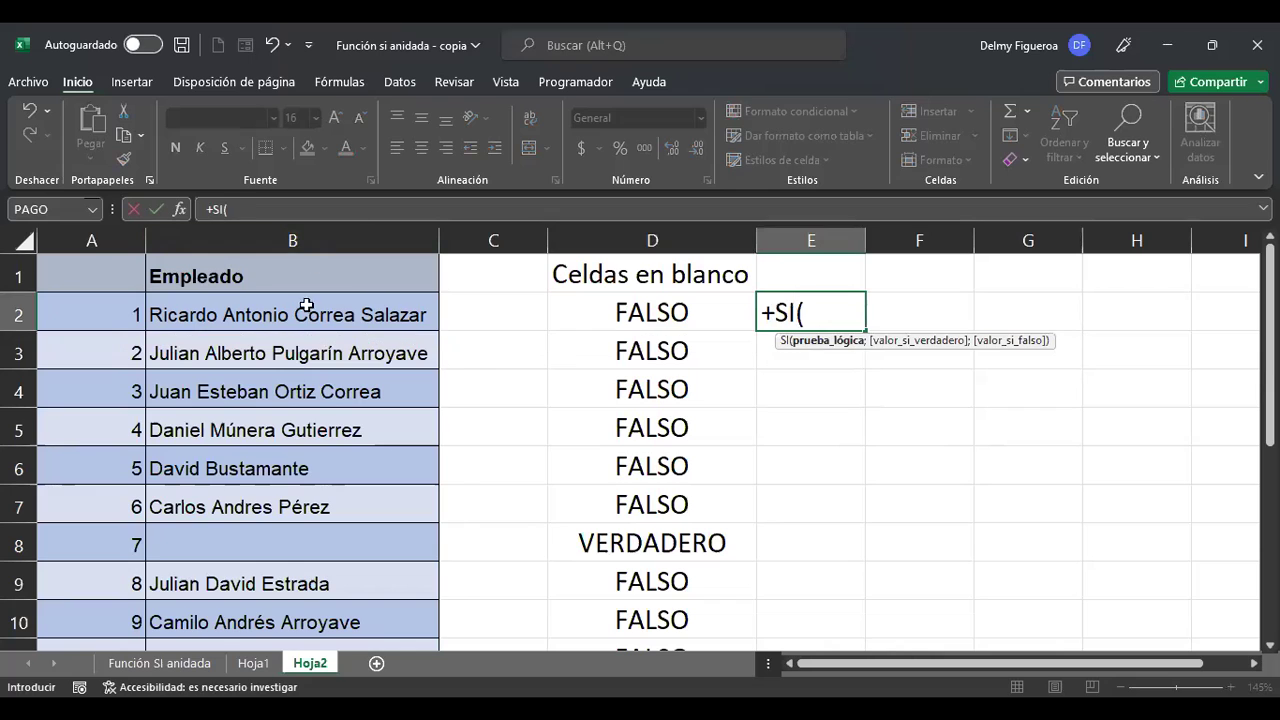
pyautogui.click(300, 313)
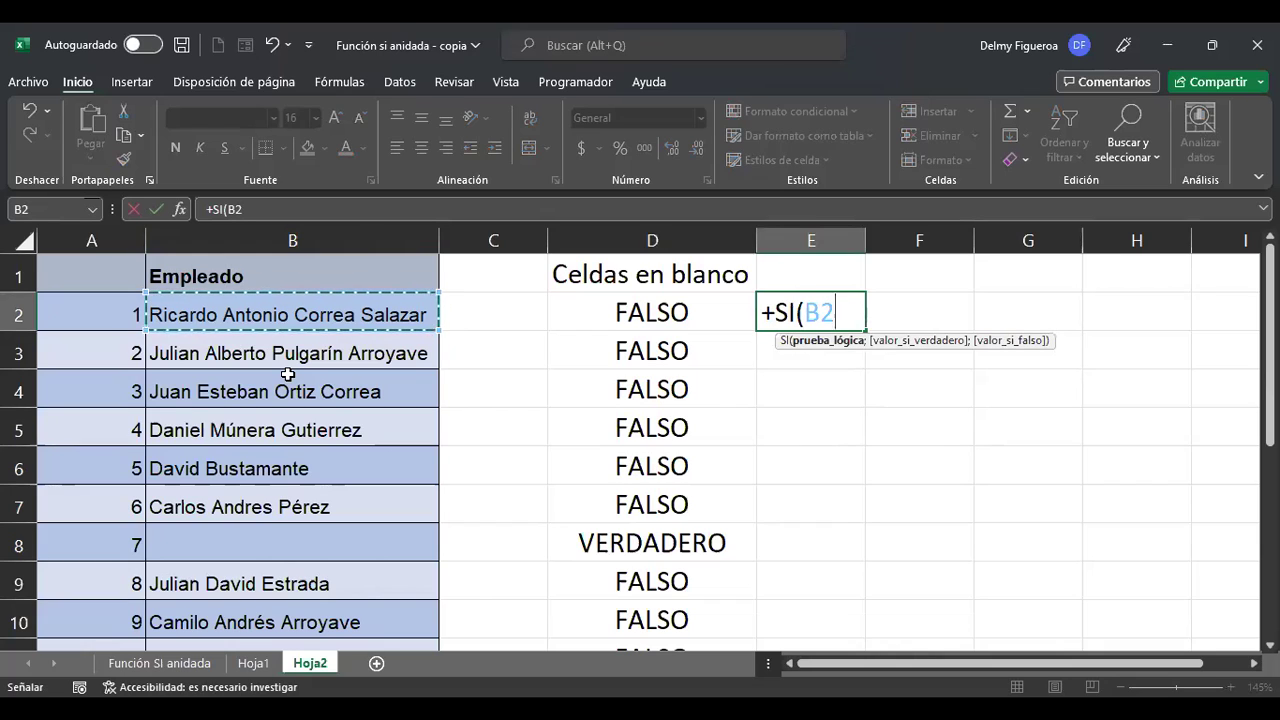
pyautogui.write('=')
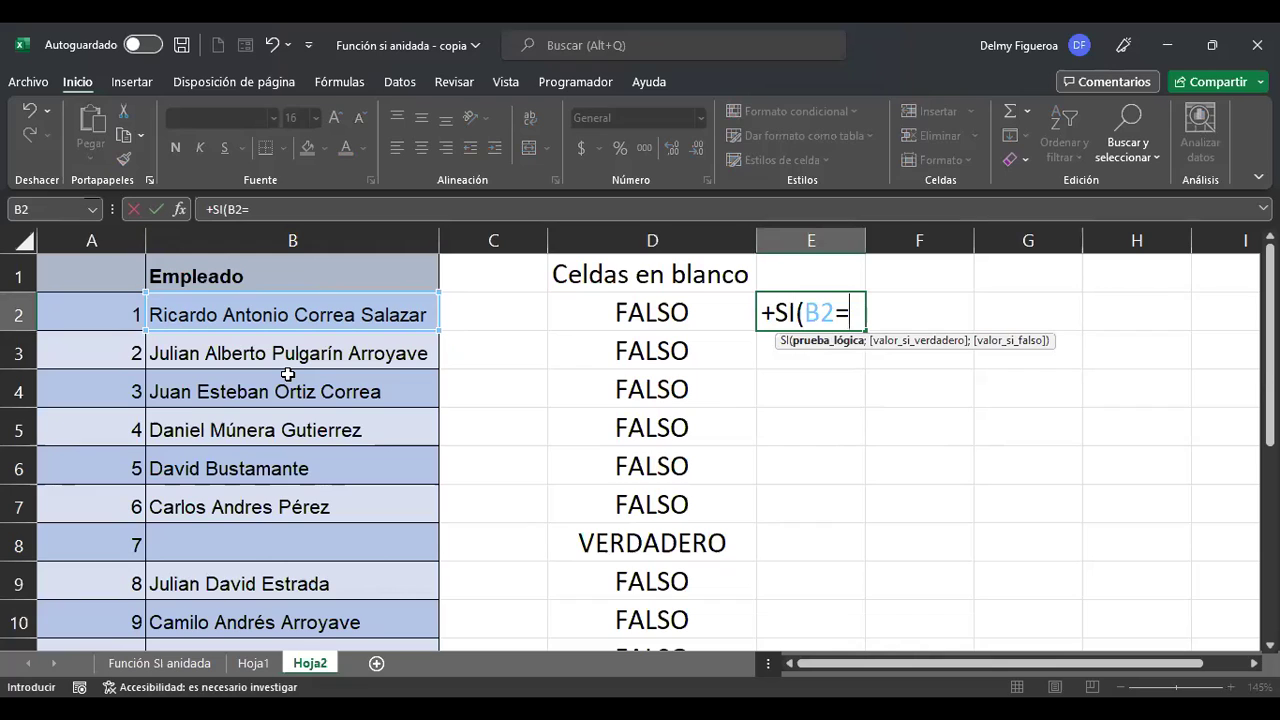
pyautogui.write('""')
pyautogui.write(';')
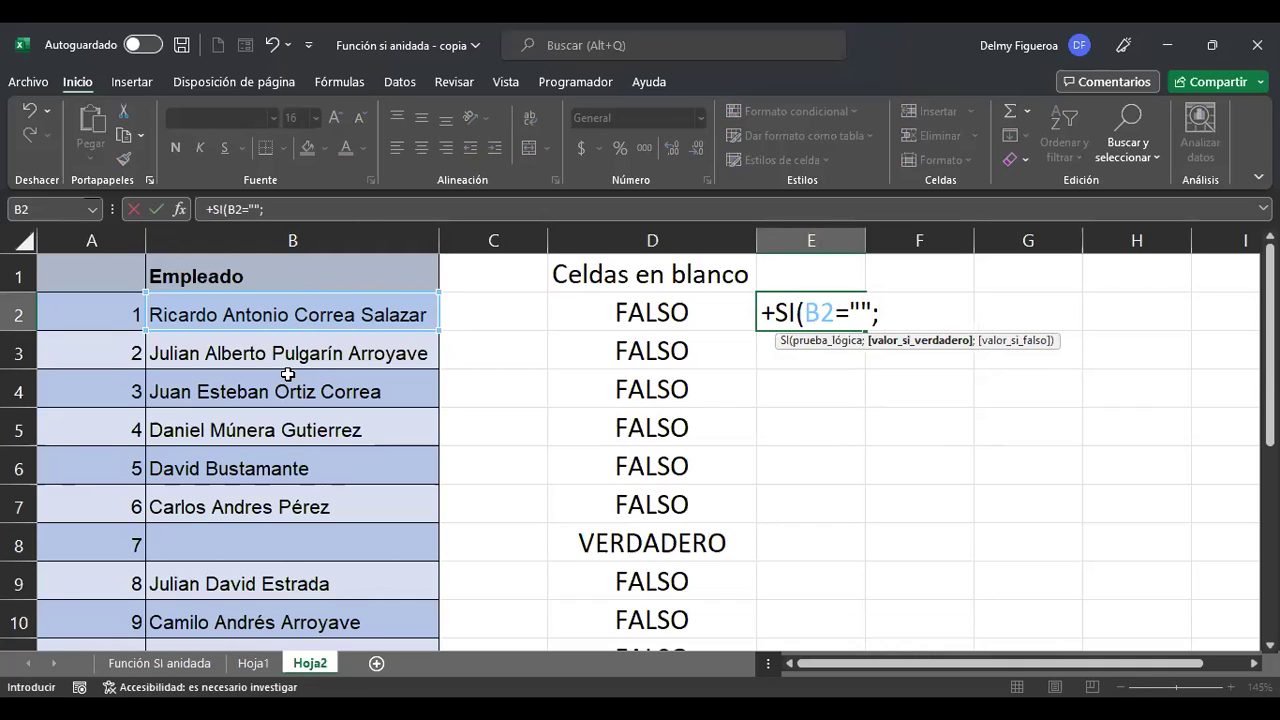
pyautogui.write('2')
pyautogui.press('BackSpace')
pyautogui.write('"vacía"')
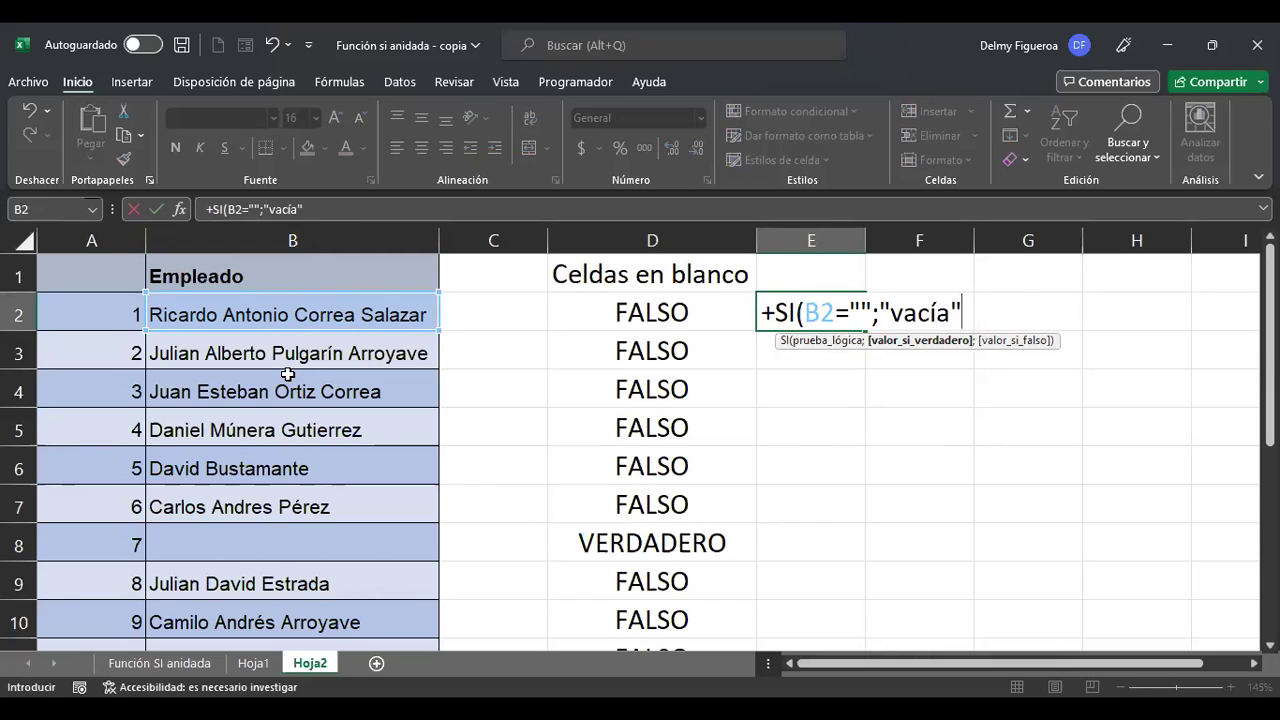
pyautogui.write(';"')
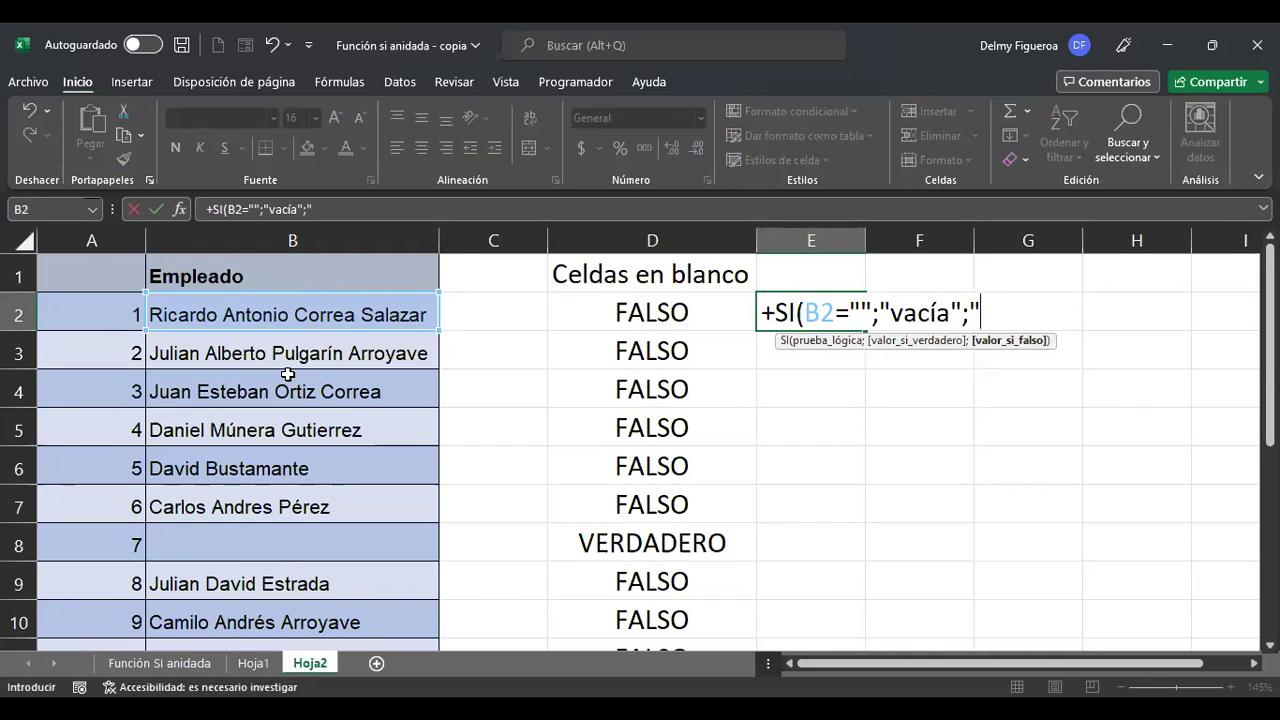
pyautogui.write('no vacía"')
pyautogui.press('Return')
# - Review the empty-text condition of the SI formula in E2 and fill the formula down through E11
pyautogui.press('Up')
pyautogui.press('F2')
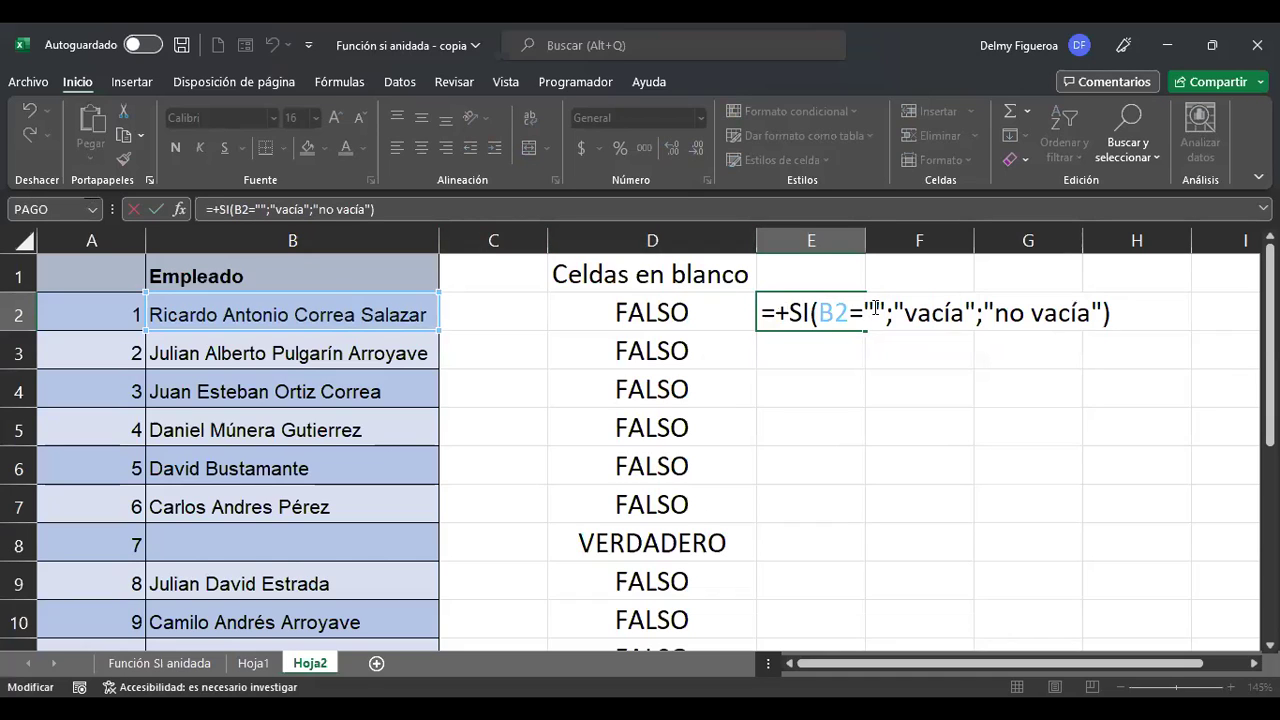
pyautogui.click(897, 314)
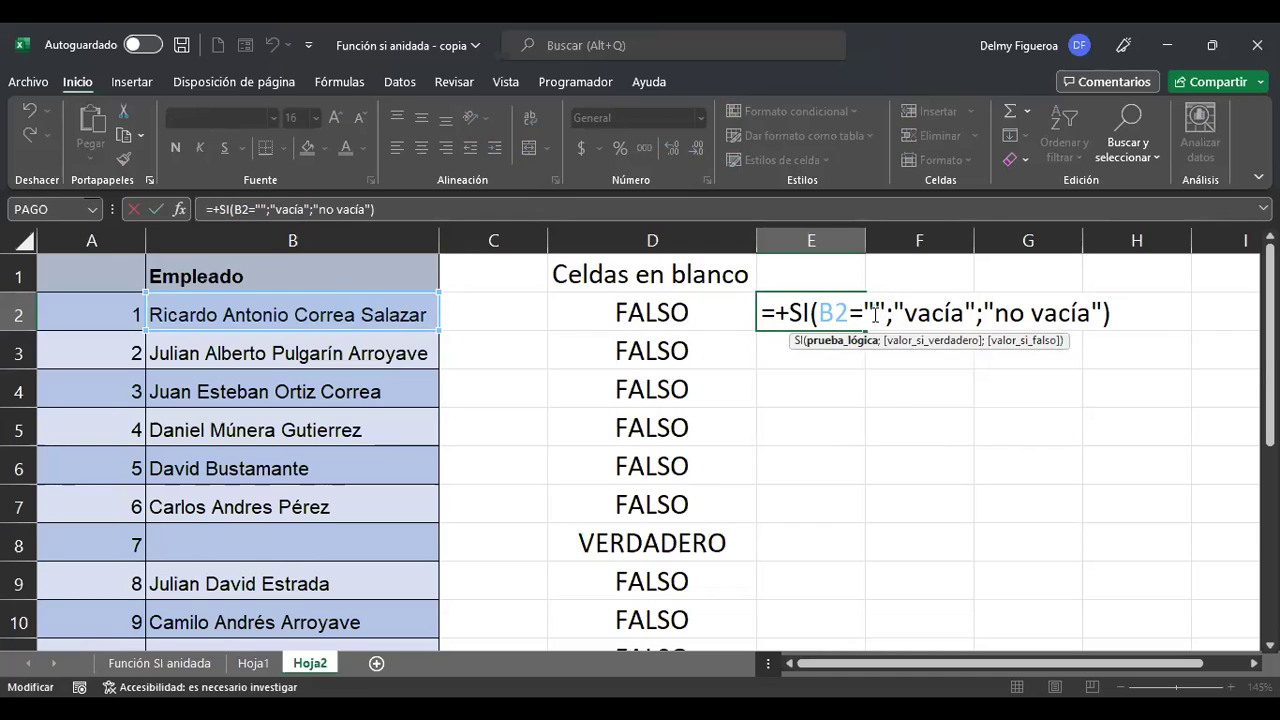
pyautogui.press('Return')
pyautogui.click(788, 316)
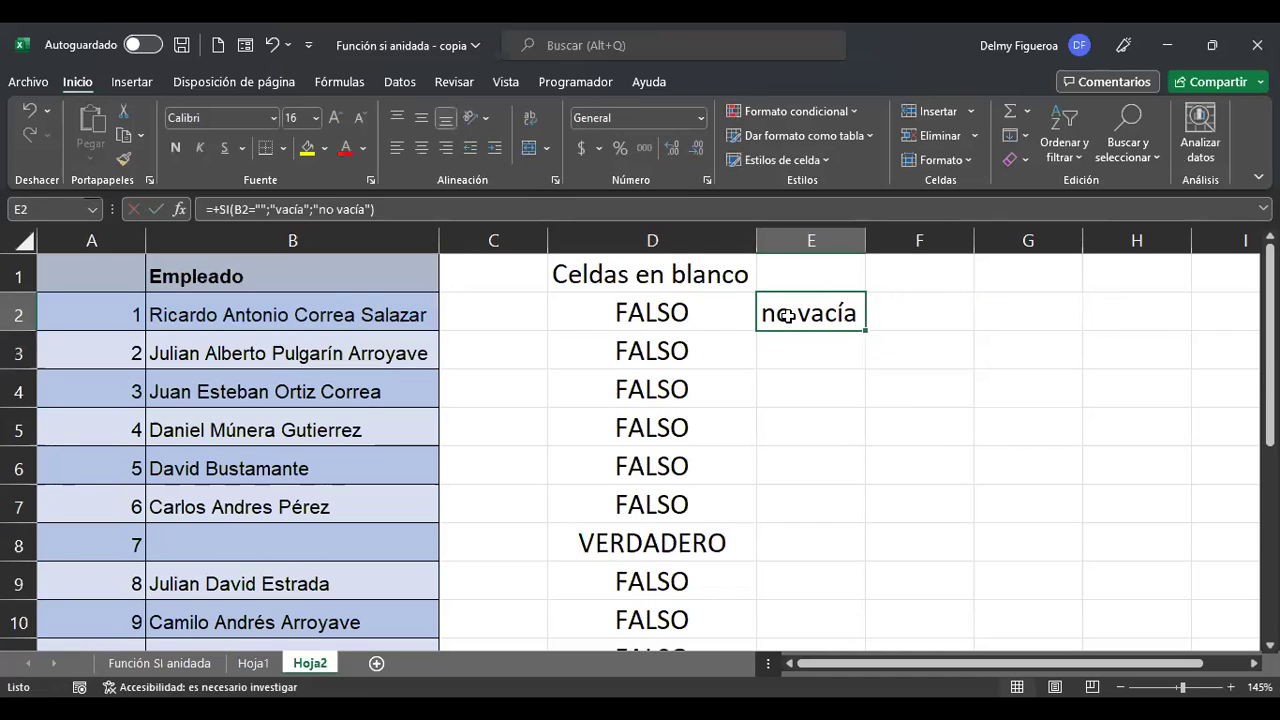
pyautogui.doubleClick(865, 326)
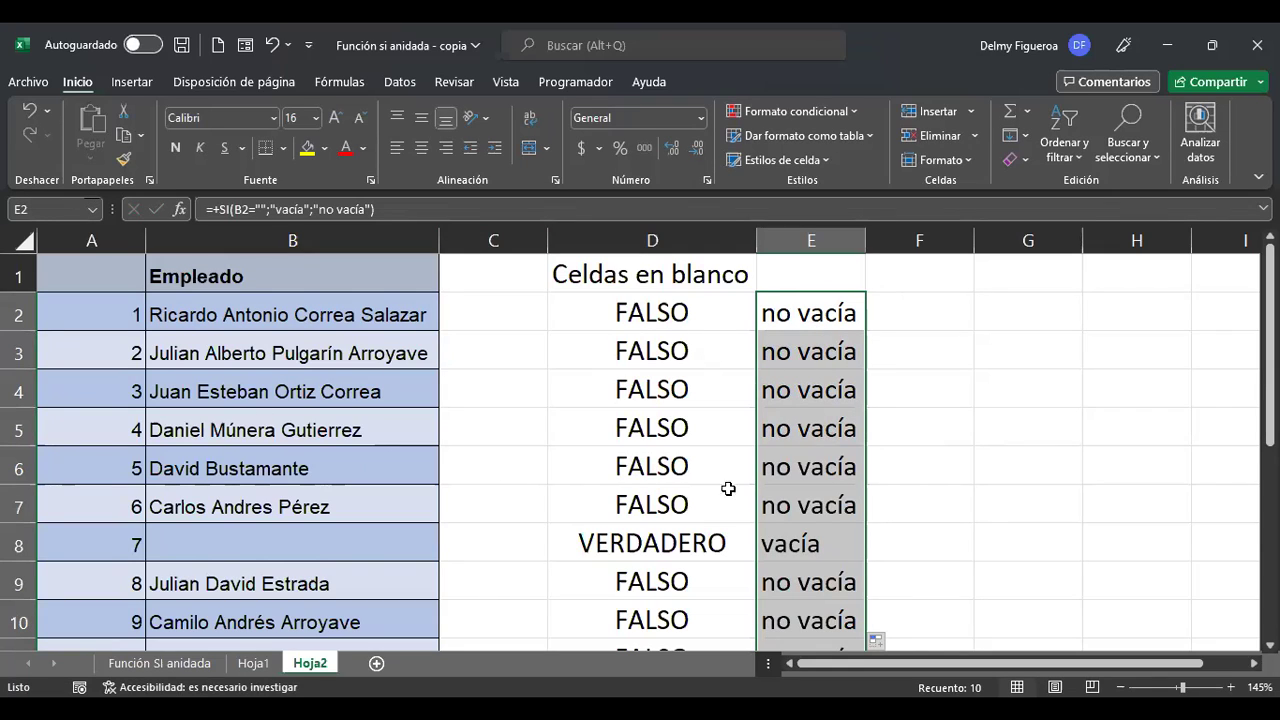
pyautogui.click(818, 548)
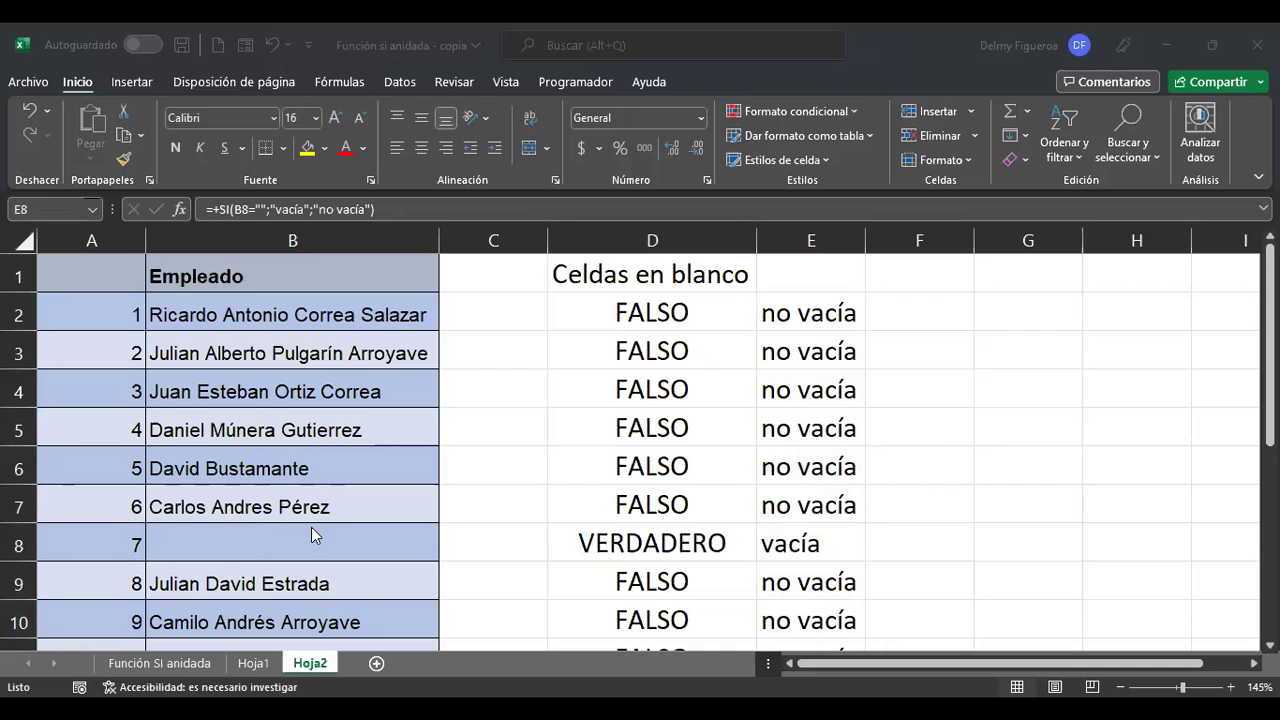
# - Enter the formula +SI(ESBLANCO(B2);"Vacío";"No vacío") in F2 and review its arguments
pyautogui.click(904, 318)
pyautogui.write('+')
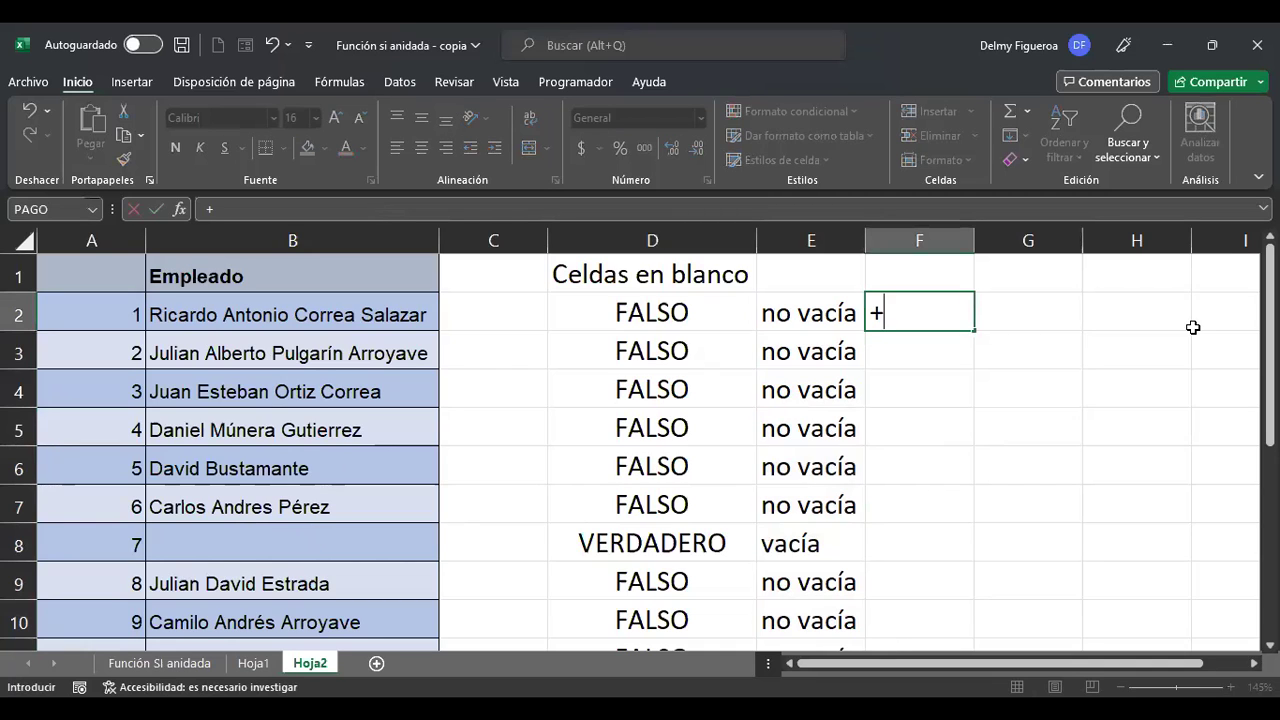
pyautogui.write('si')
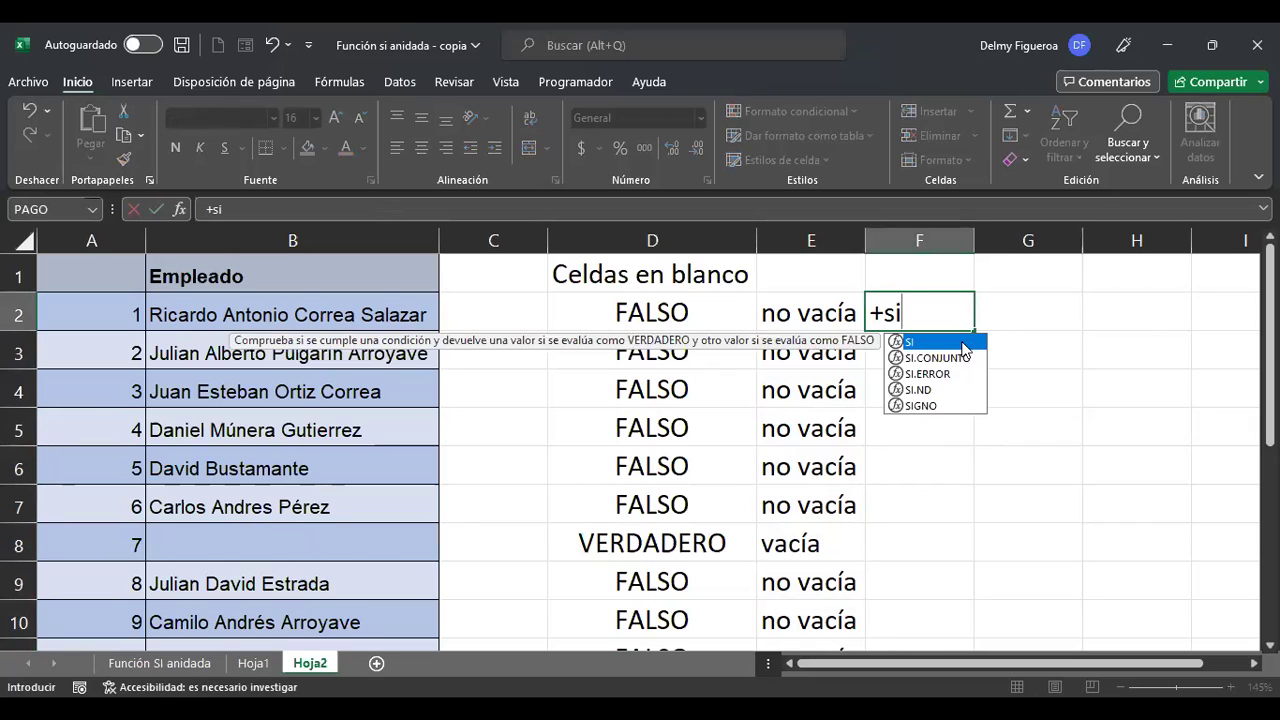
pyautogui.doubleClick(964, 343)
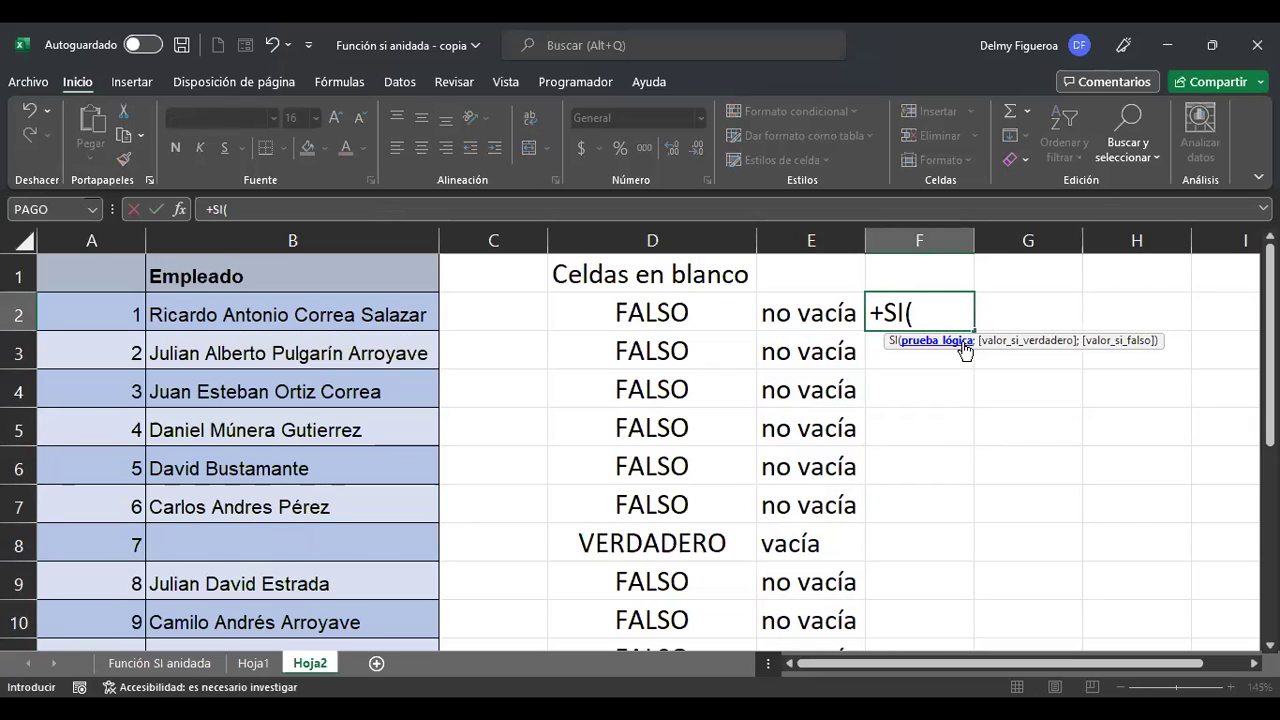
pyautogui.write('esblan')
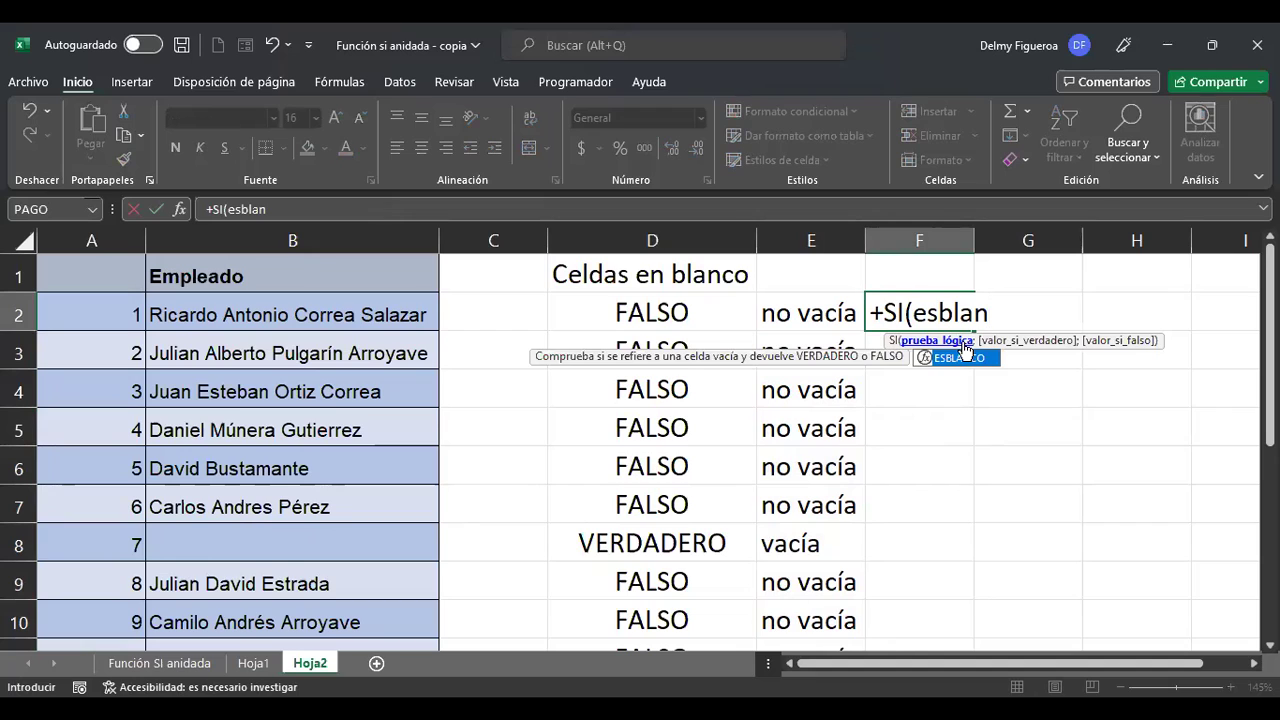
pyautogui.doubleClick(966, 359)
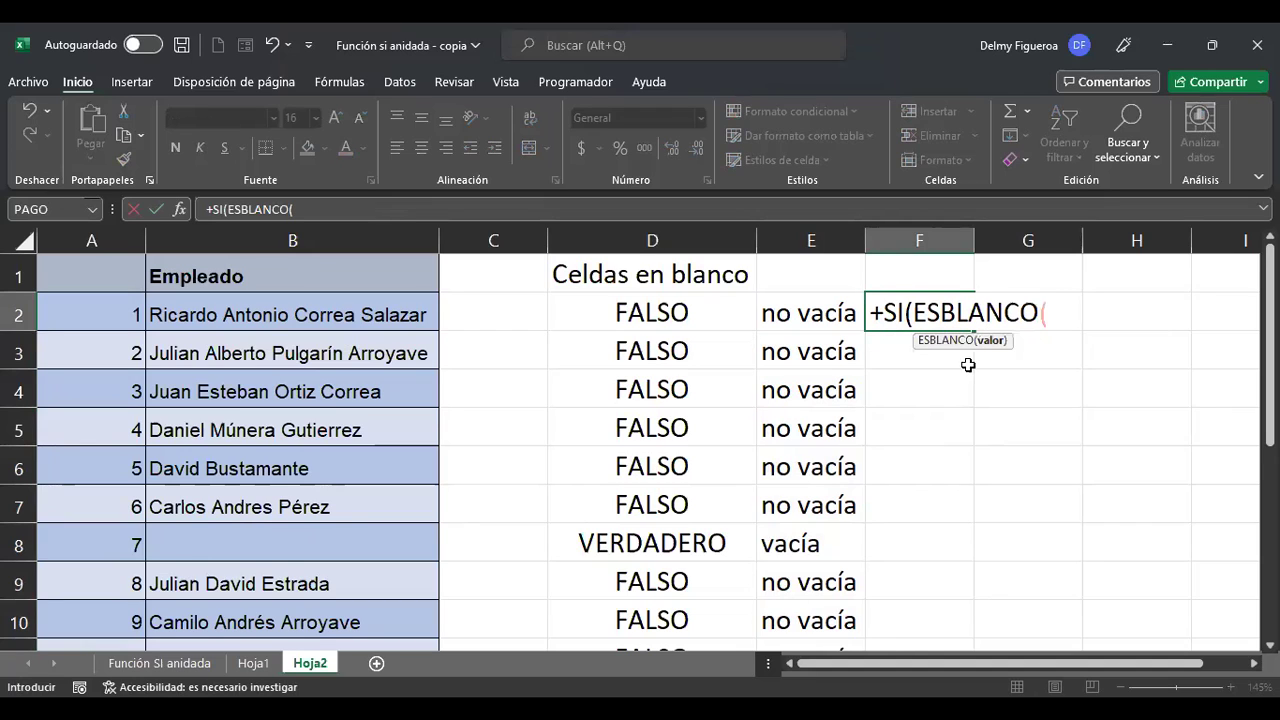
pyautogui.click(365, 314)
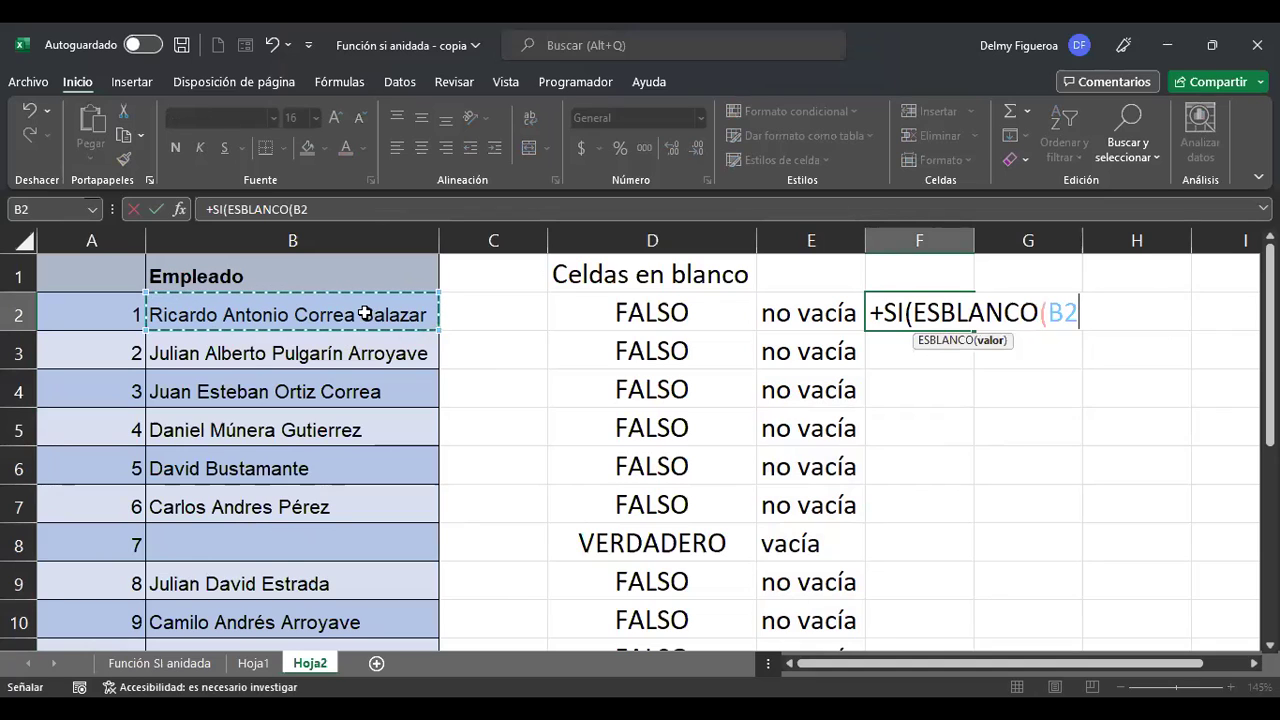
pyautogui.write(');')
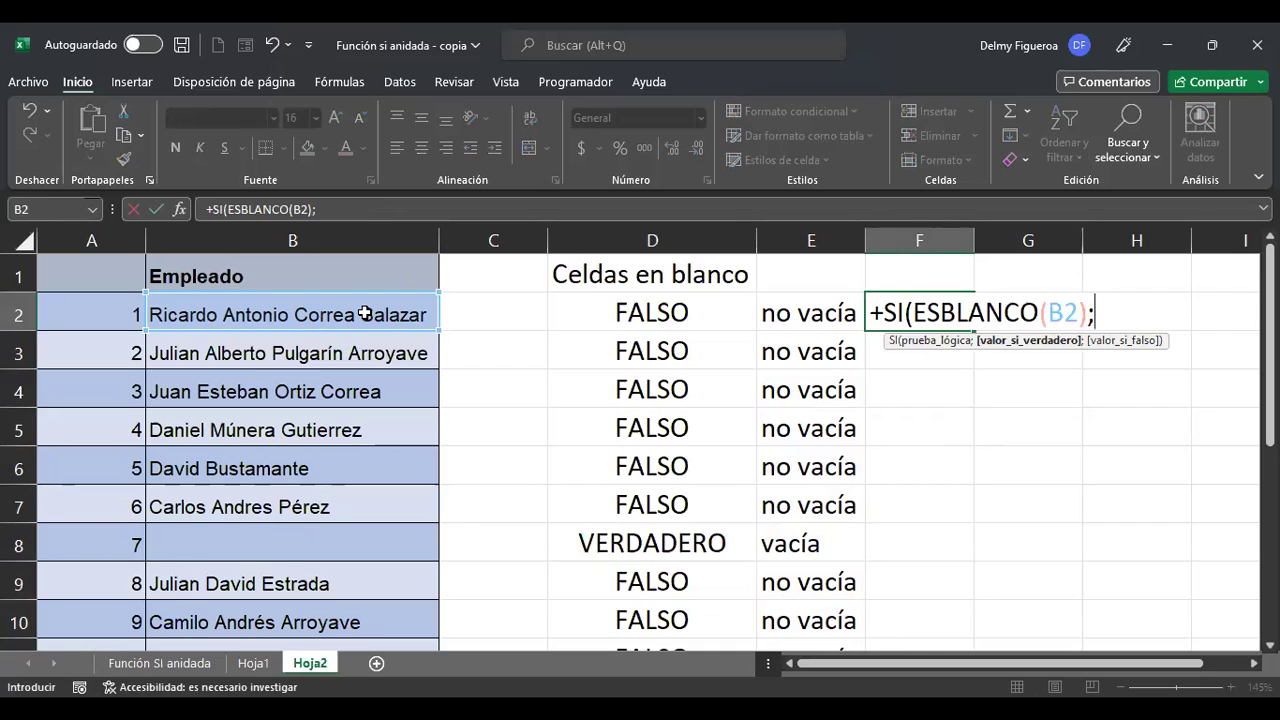
pyautogui.write('"Vacío"')
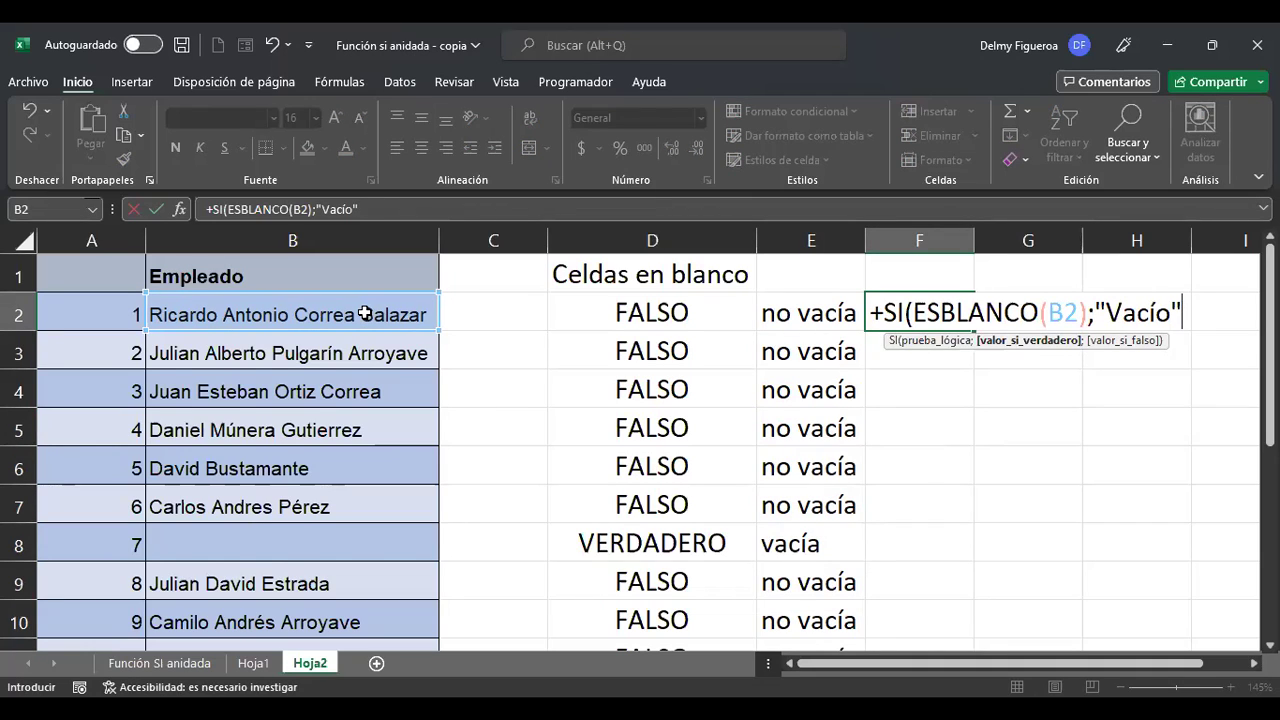
pyautogui.write(';')
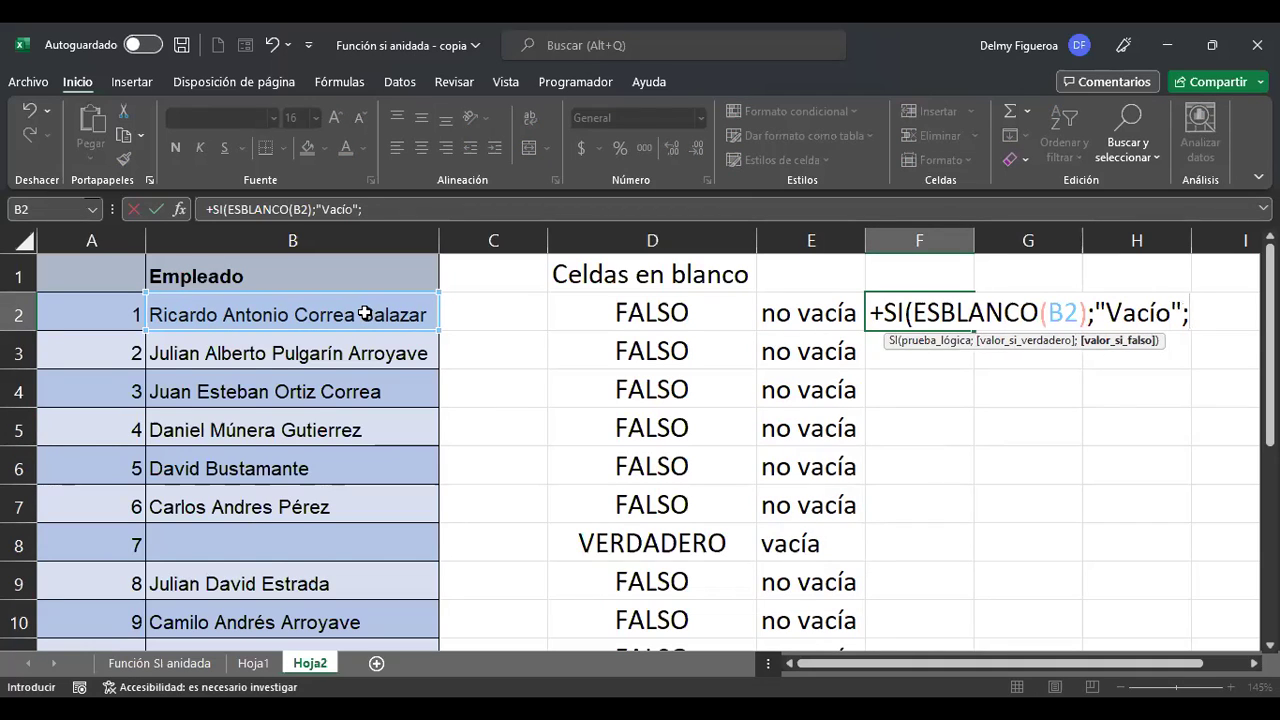
pyautogui.write('"')
pyautogui.write('No vacío"')
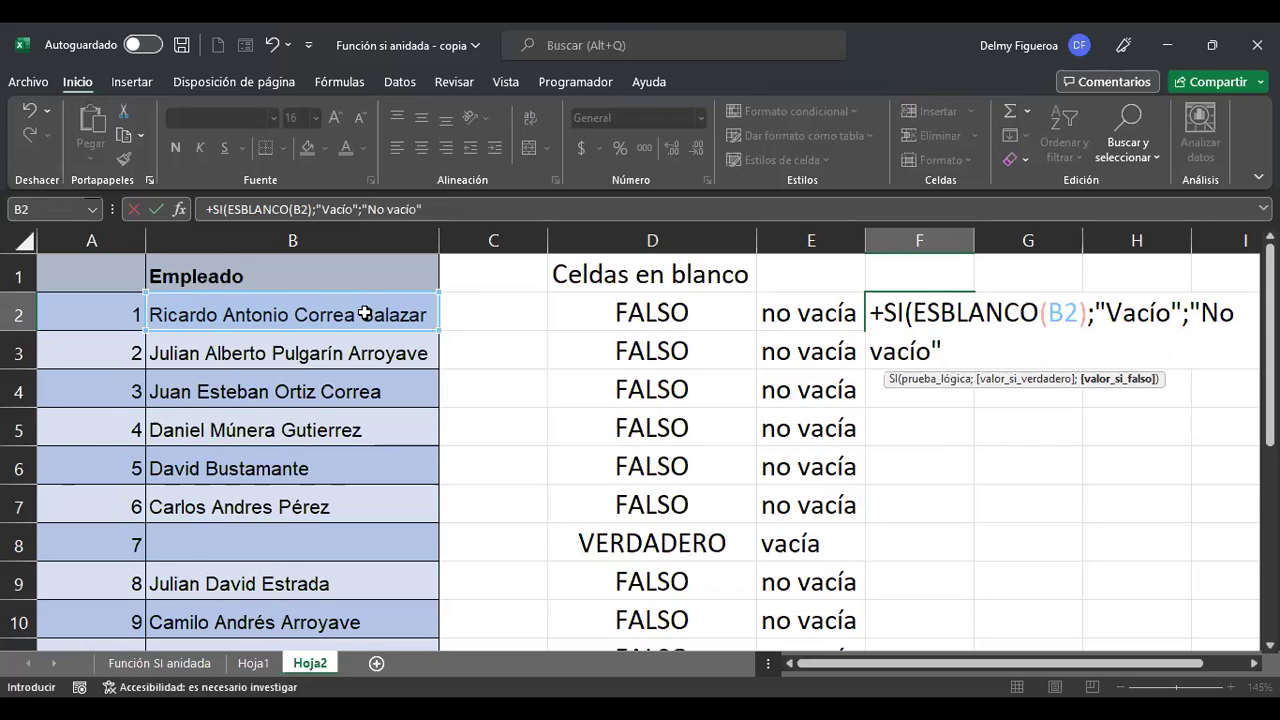
pyautogui.write(')')
pyautogui.press('Return')
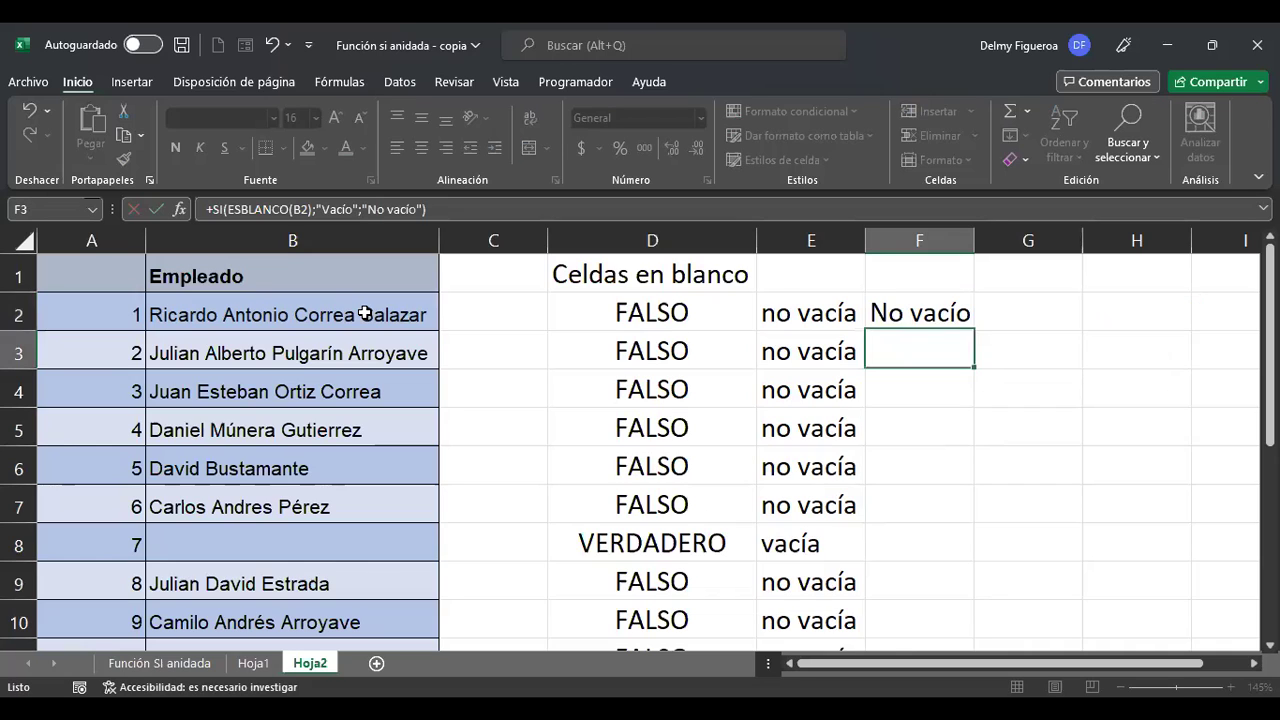
pyautogui.press('Up')
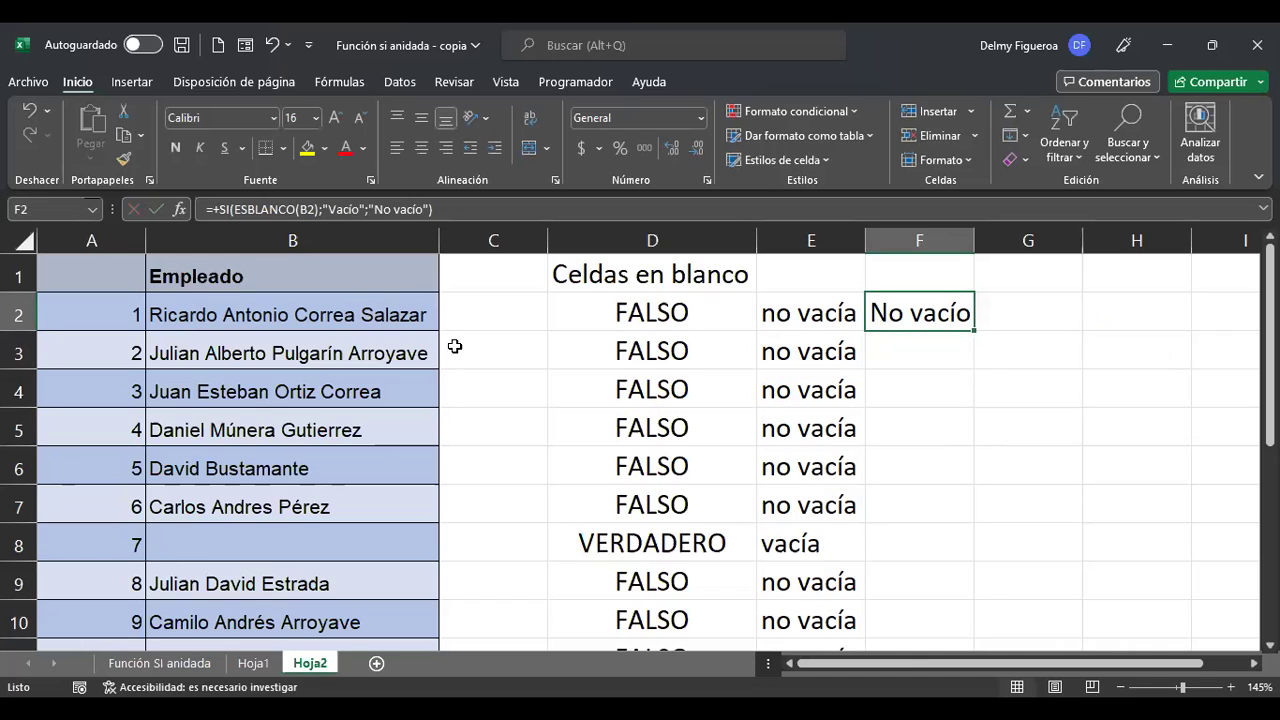
pyautogui.press('F2')
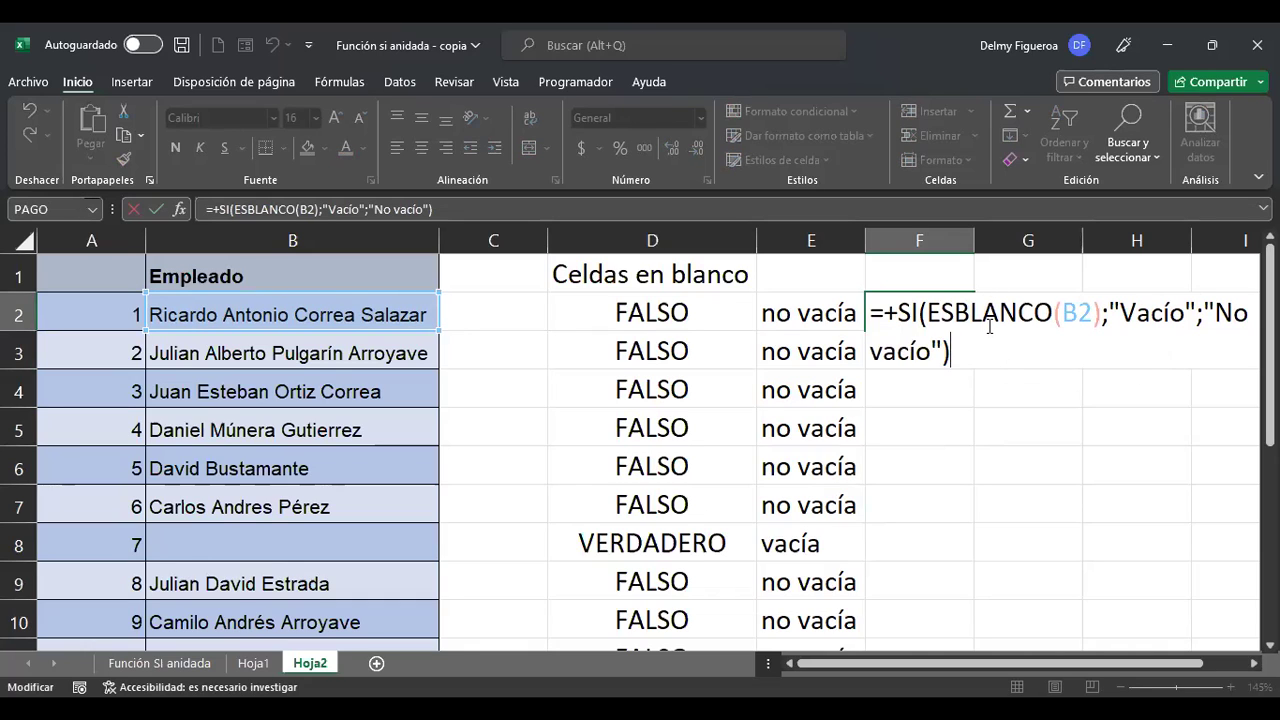
pyautogui.press('Return')
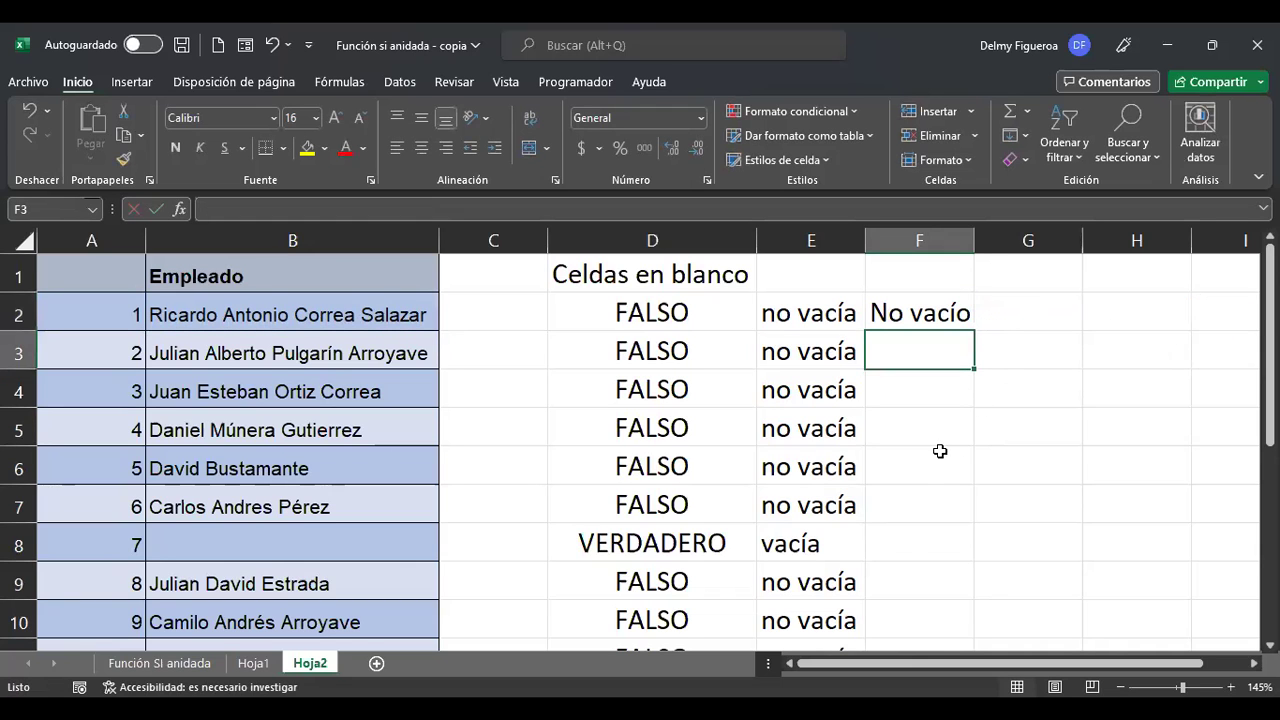